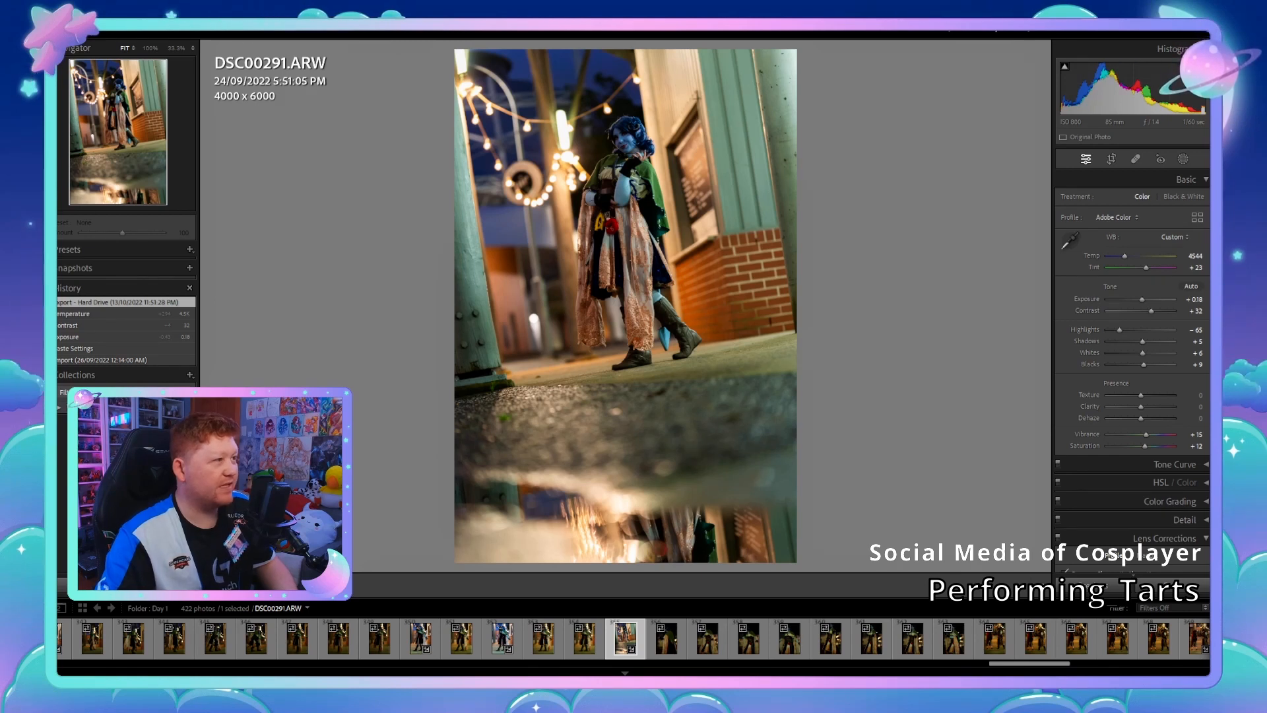
Step: Inspect the cosplayer's face in DSC00291.ARW at up to 100% magnification, then return the photo to the fit view
left_click(626, 159)
left_click_drag(626, 158, 626, 260)
left_click_drag(626, 132, 626, 528)
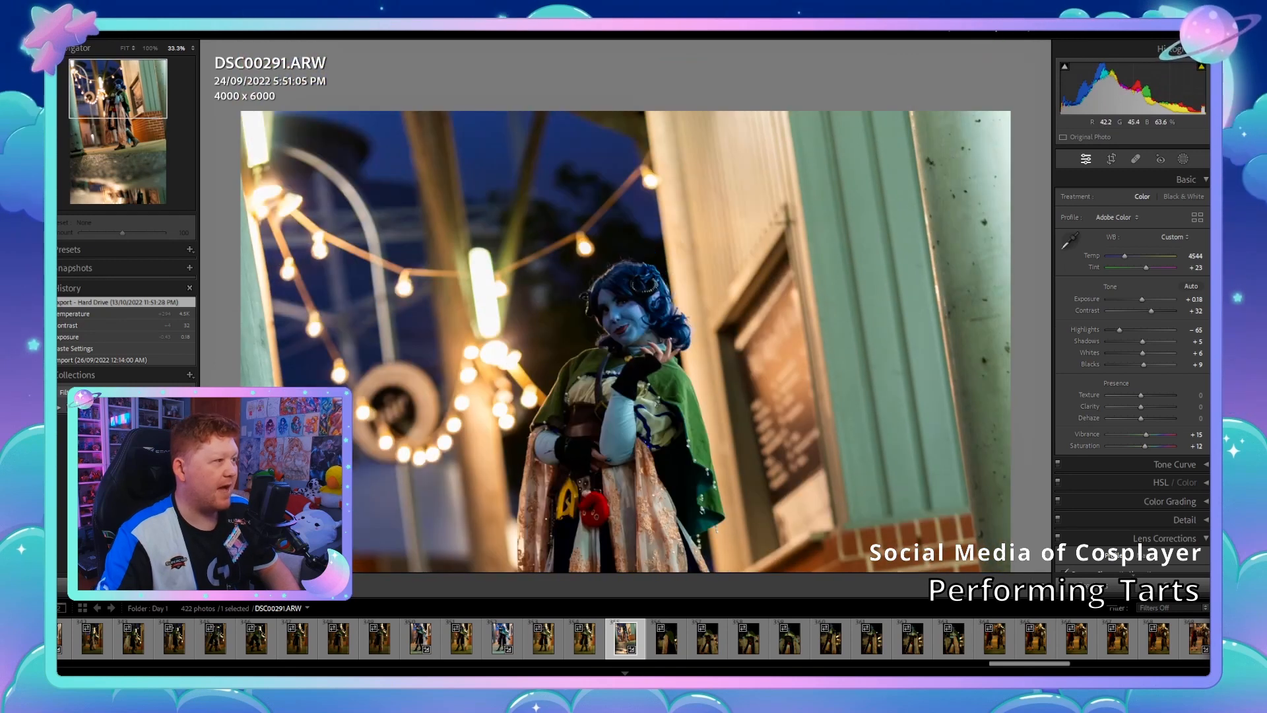
key("ctrl+equal")
key("ctrl+equal")
key("ctrl+equal")
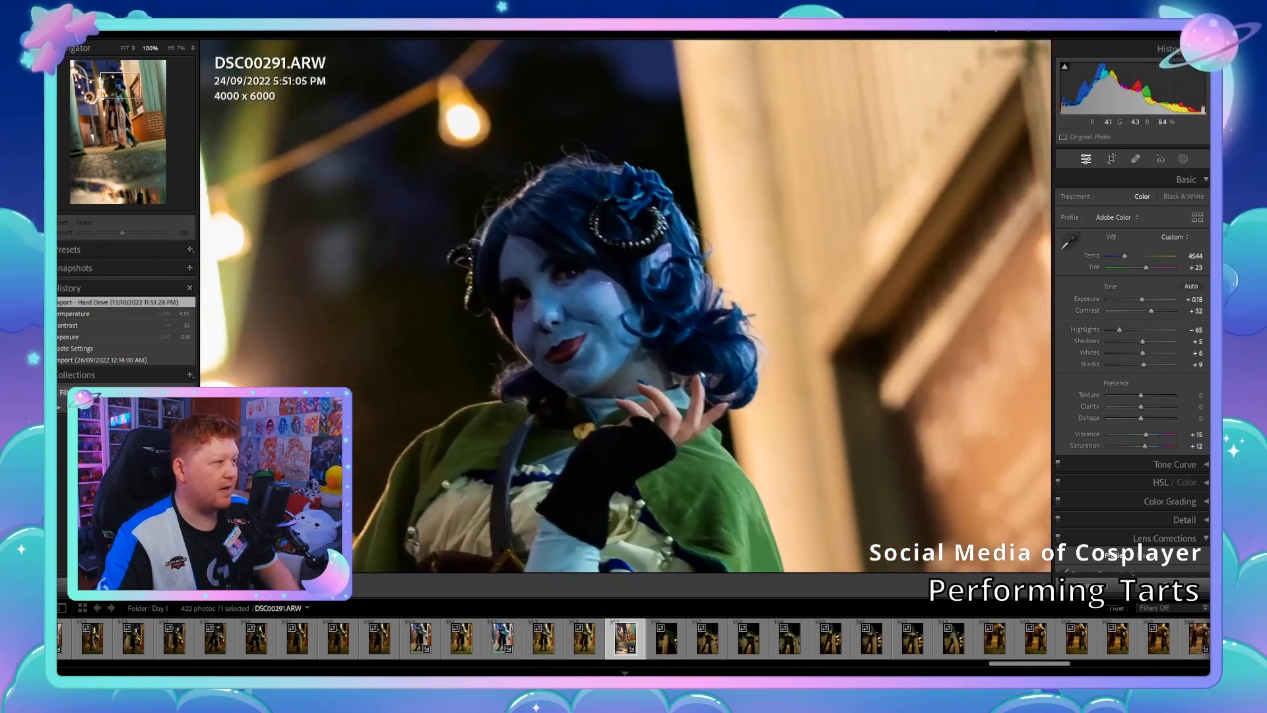
key("ctrl+minus")
key("ctrl+minus")
key("ctrl+minus")
key("ctrl+minus")
key("ctrl+minus")
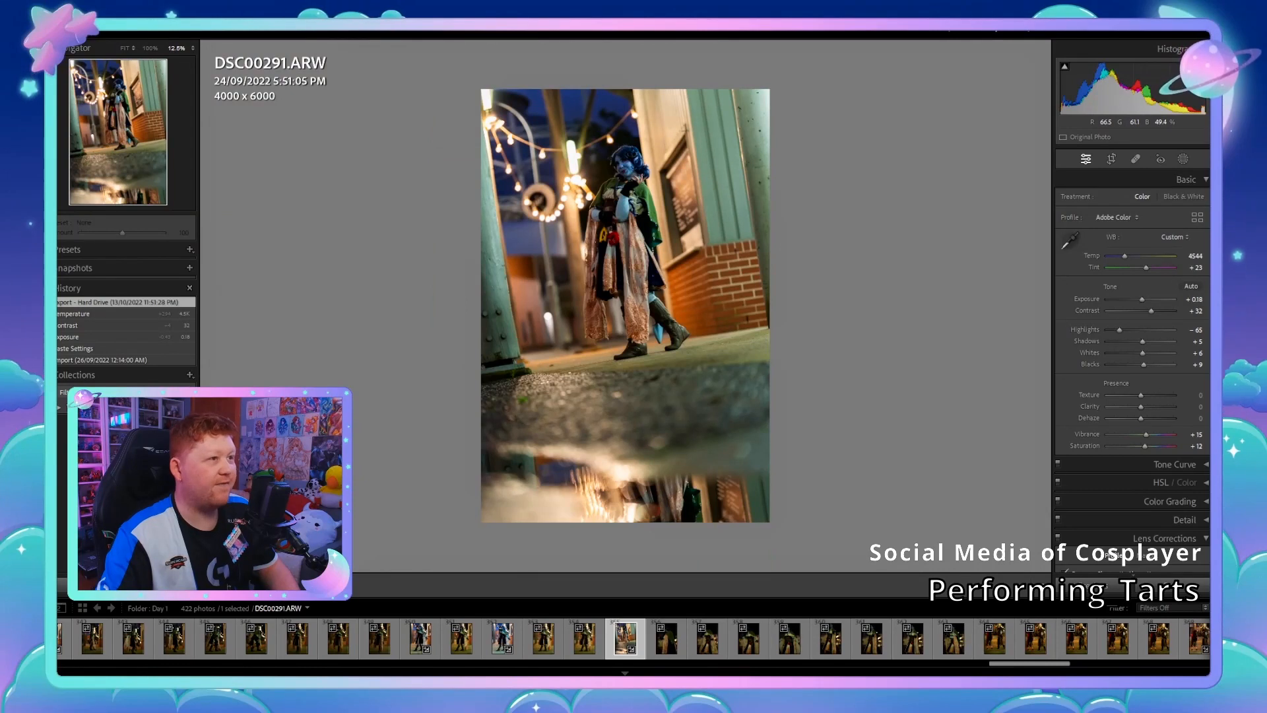
key("ctrl+equal")
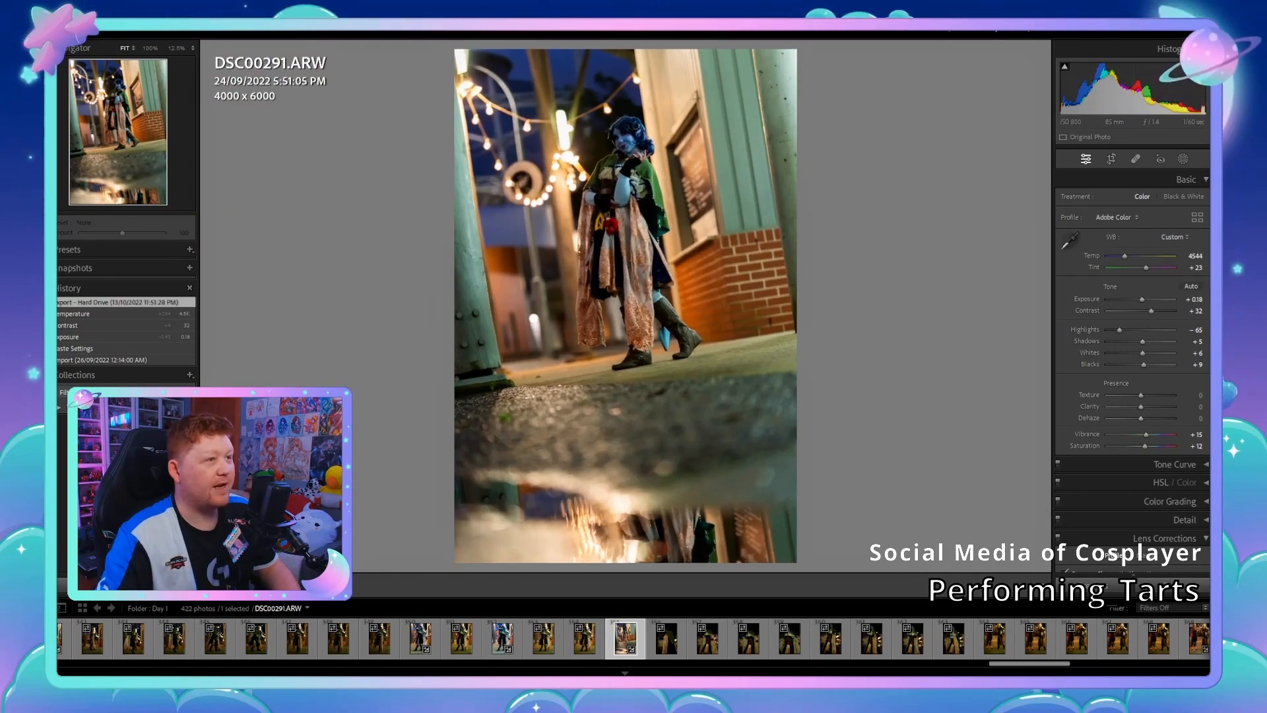
Step: Find the landscape photo DSC09961.ARW near the start of the Day 1 folder and open it
scroll(634, 639, "up", 10)
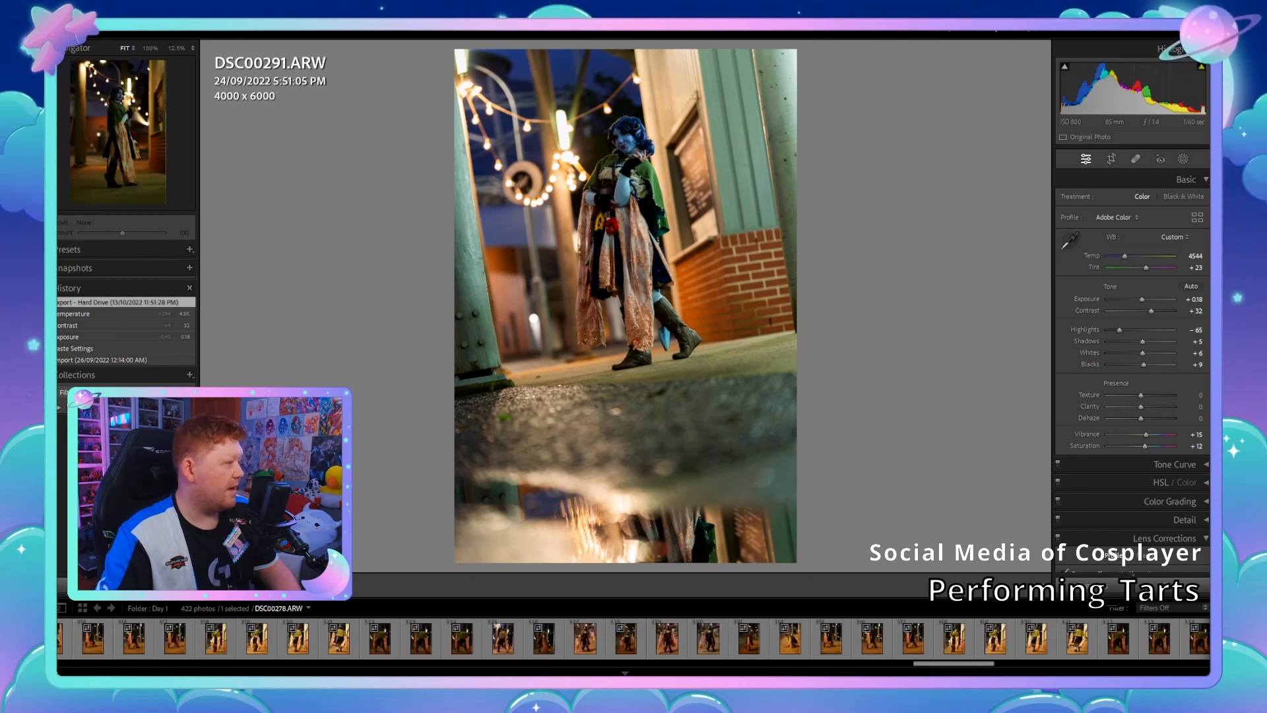
scroll(634, 639, "down", 10)
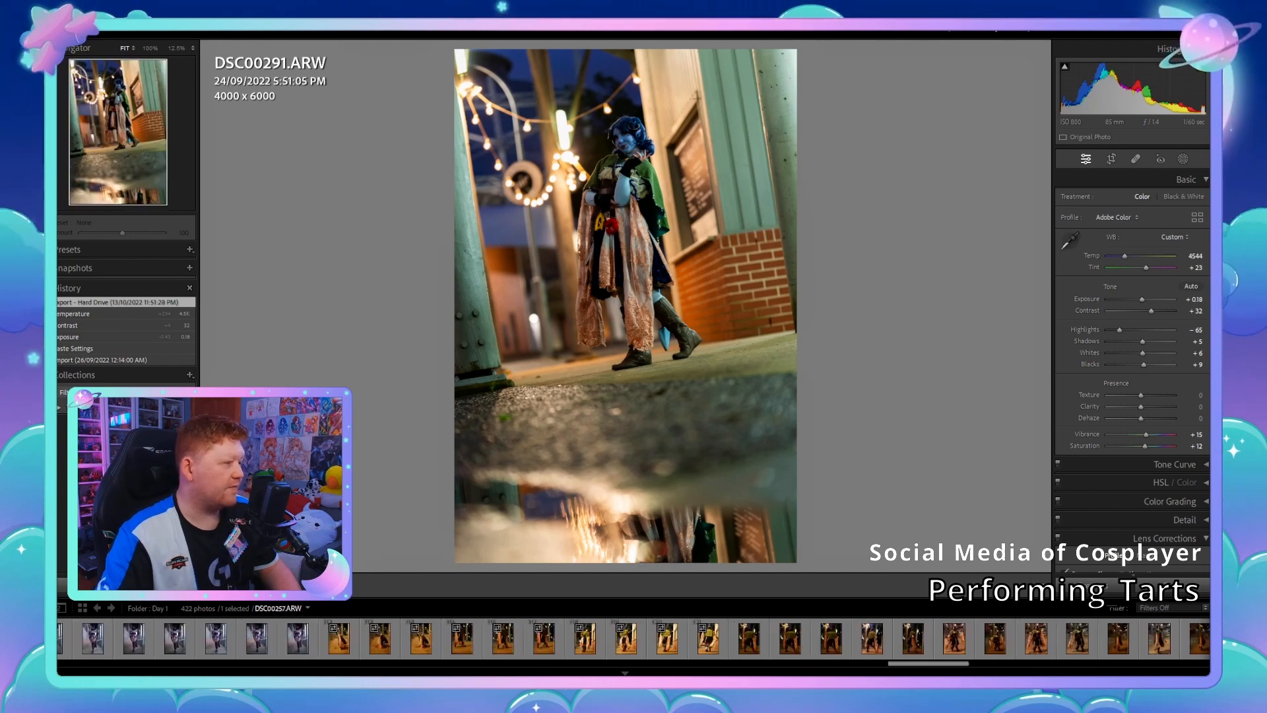
scroll(634, 638, "up", 15)
scroll(634, 638, "up", 10)
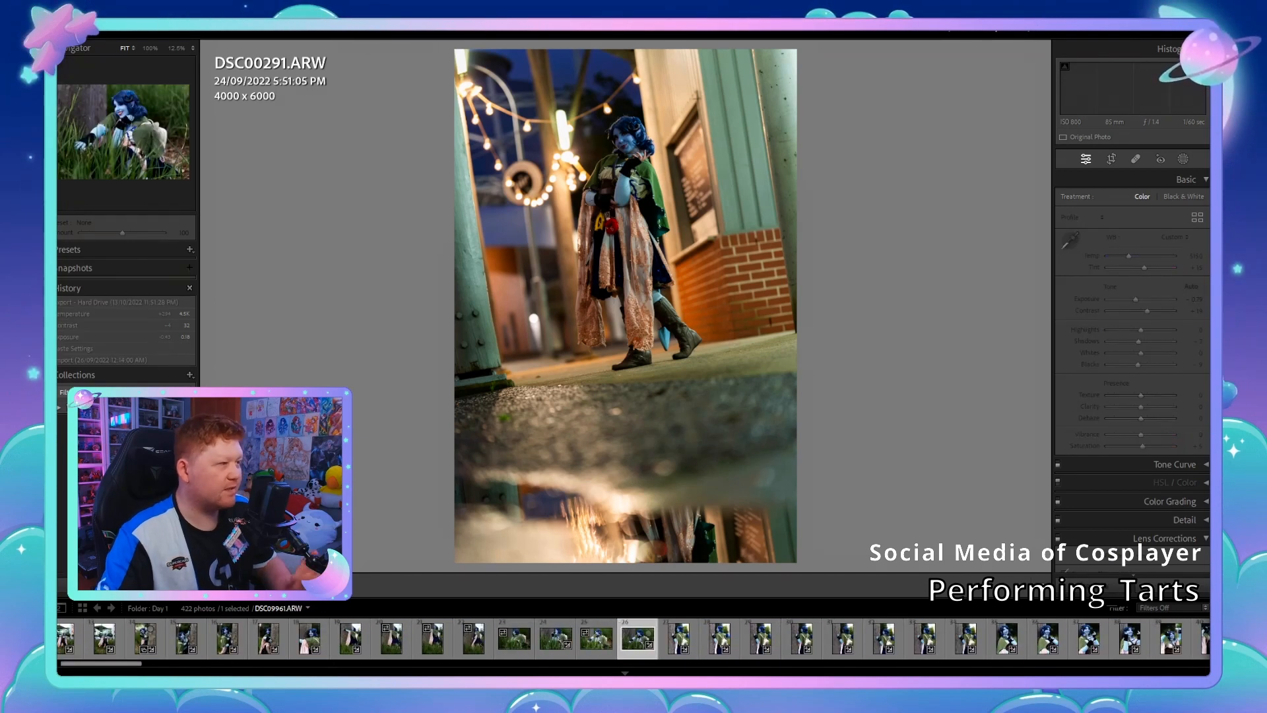
left_click(637, 638)
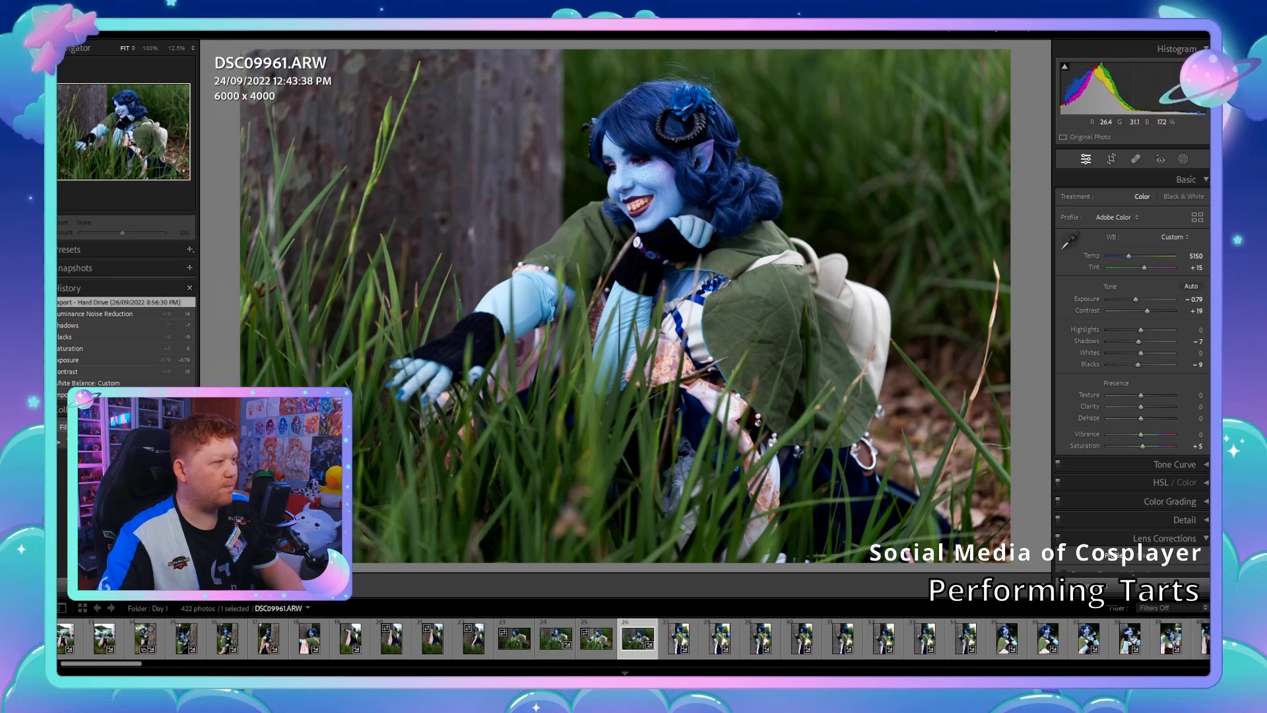
Step: Examine the face and framing in DSC09961.ARW at magnifications between 12.5% and 66.7%
key("z")
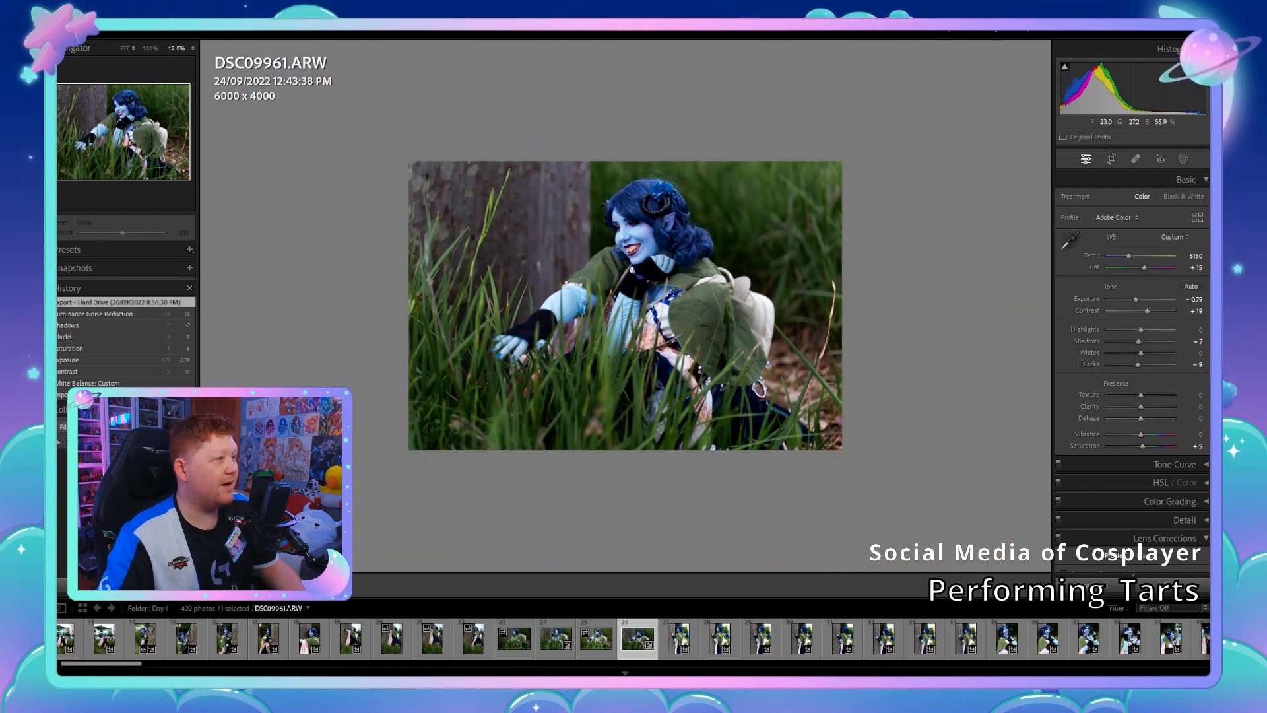
key("ctrl+equal")
key("ctrl+equal")
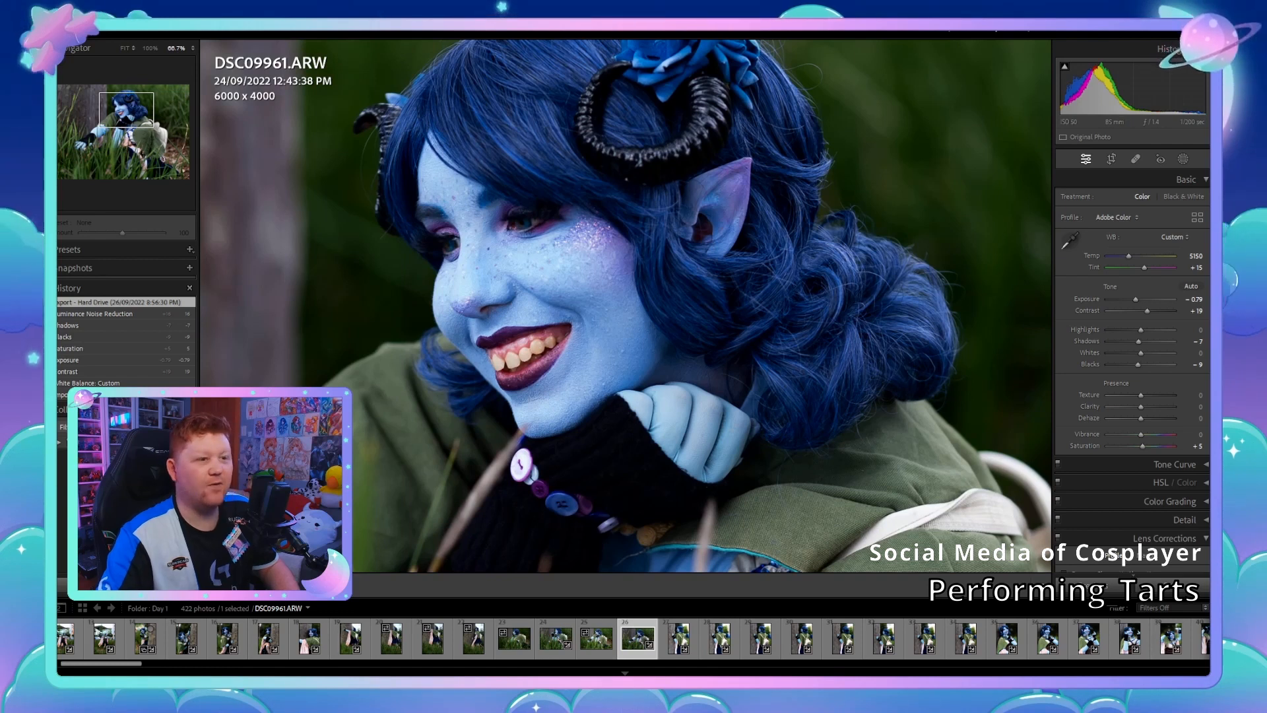
left_click_drag(634, 304, 617, 350)
mouse_move(128, 107)
left_mouse_down()
mouse_move(119, 159)
mouse_move(112, 135)
mouse_move(89, 131)
mouse_move(135, 128)
mouse_move(130, 104)
left_mouse_up()
key("ctrl+minus")
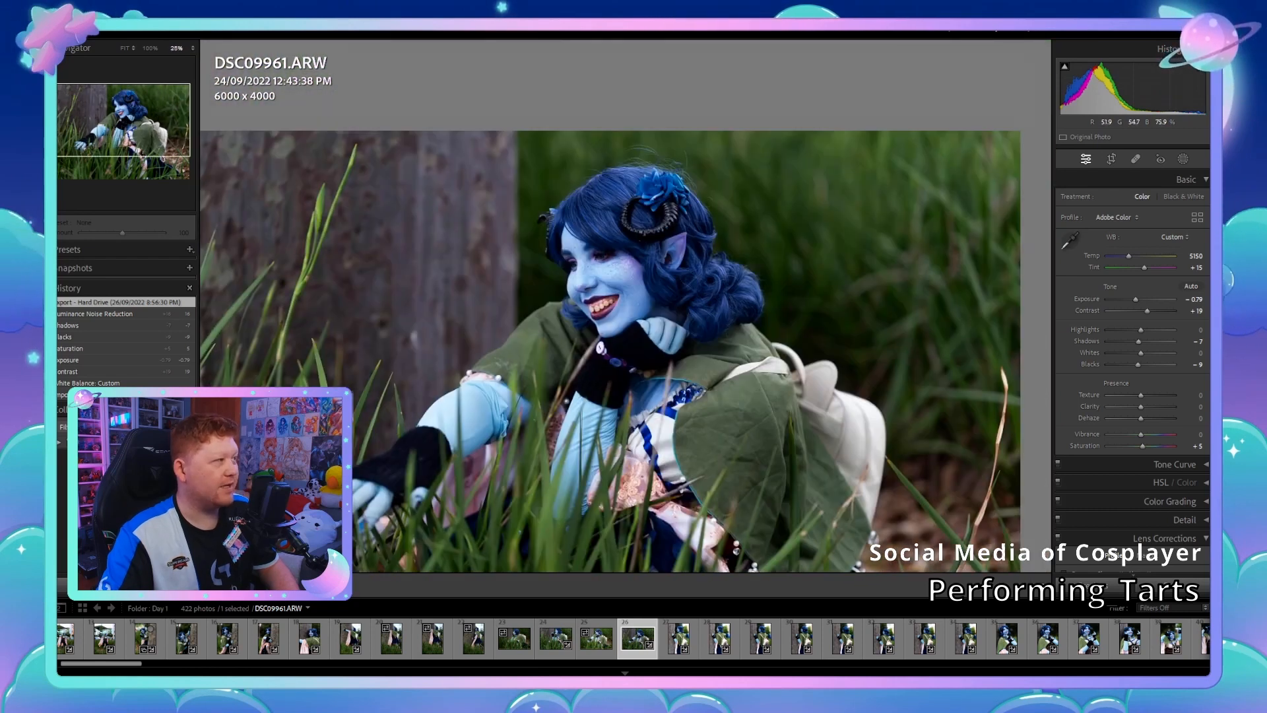
key("ctrl+minus")
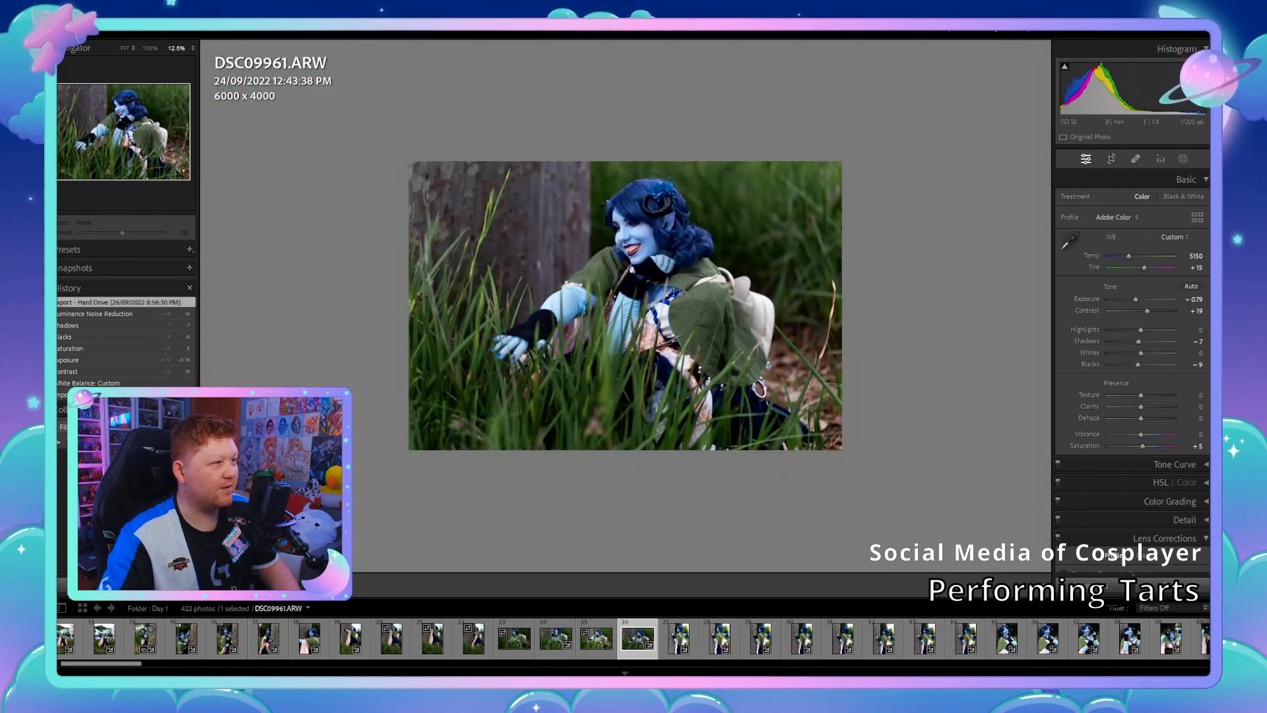
key("ctrl+equal")
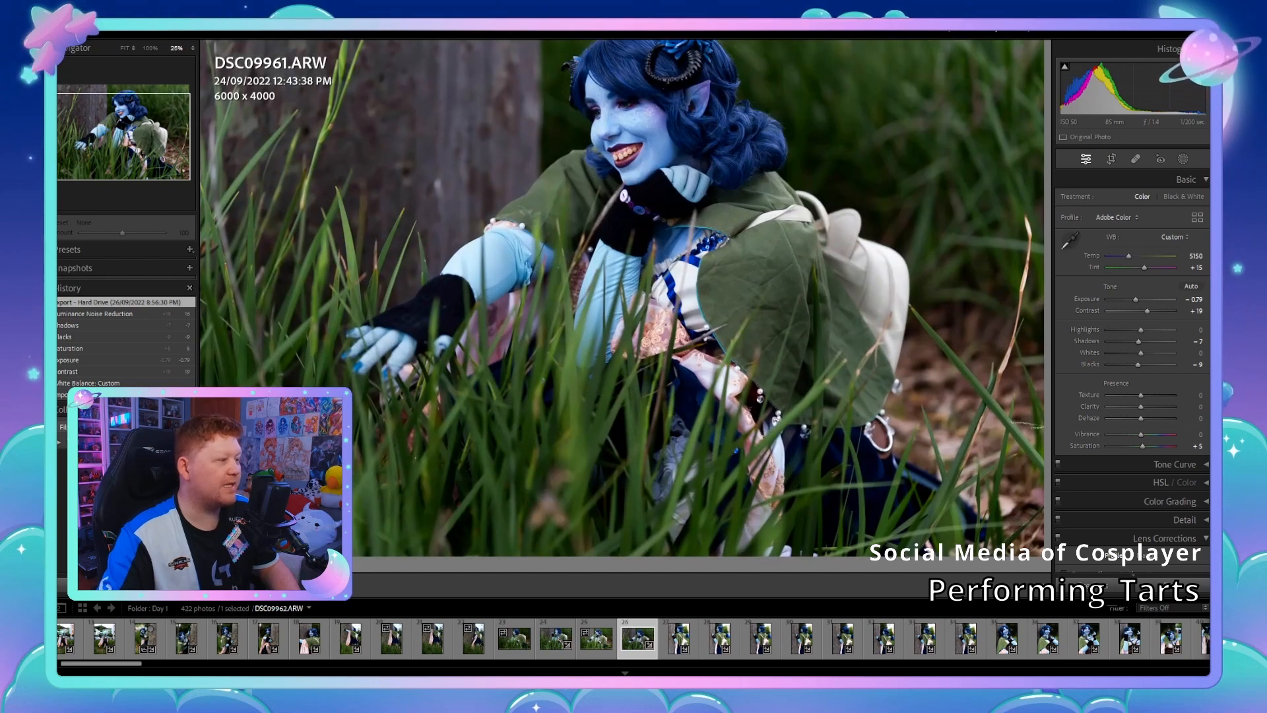
key("ctrl+minus")
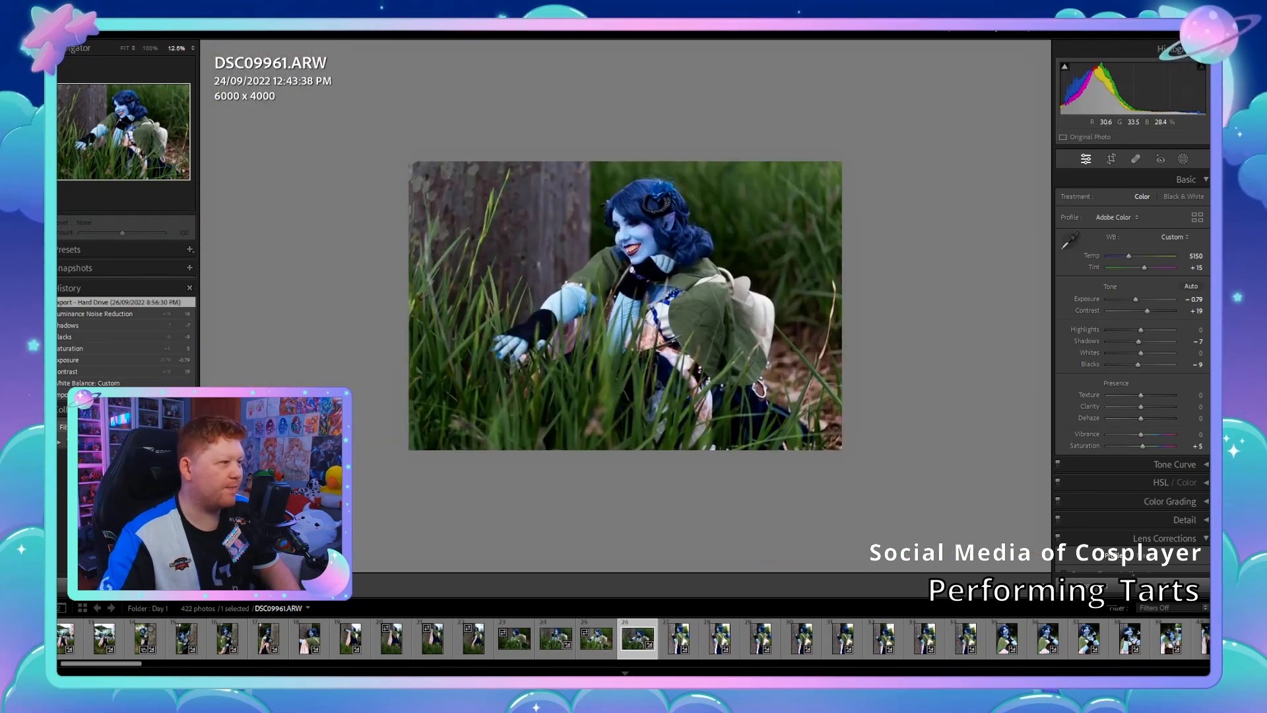
Step: Look through the remaining Day 1 photos in the filmstrip for another shoot to show
scroll(634, 639, "right", 20)
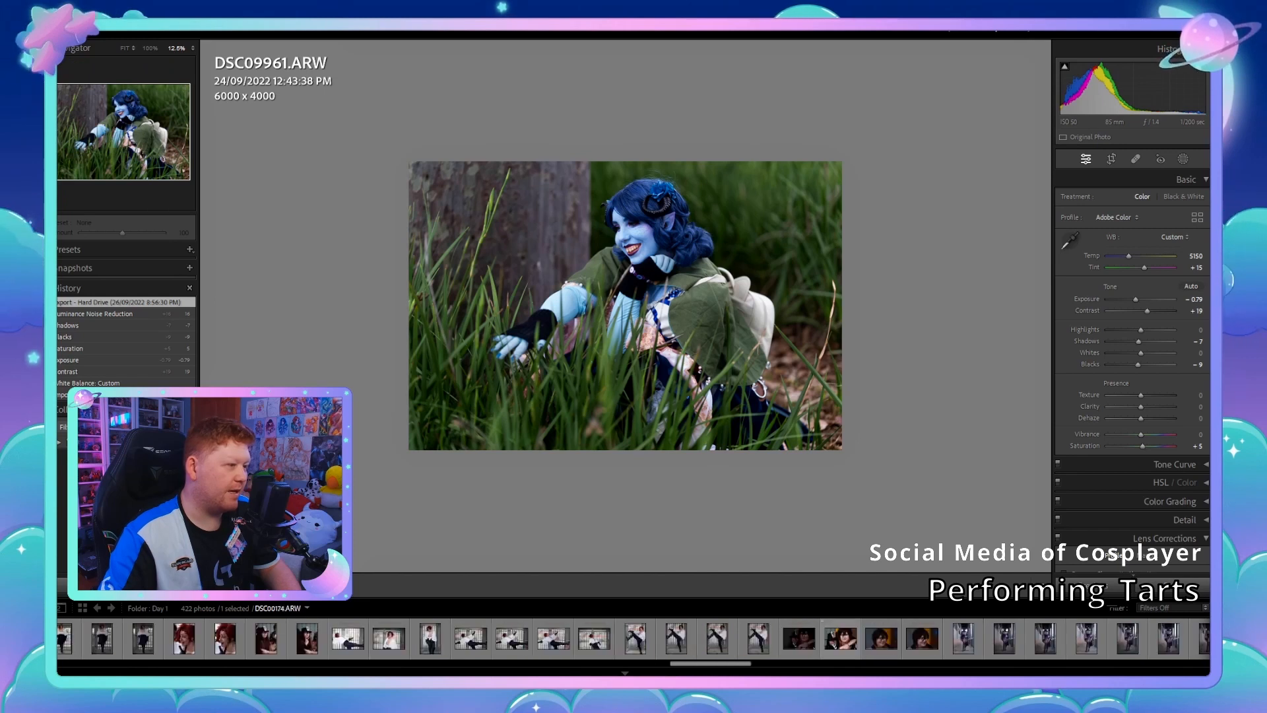
scroll(634, 638, "left", 20)
scroll(633, 638, "right", 20)
scroll(634, 638, "left", 20)
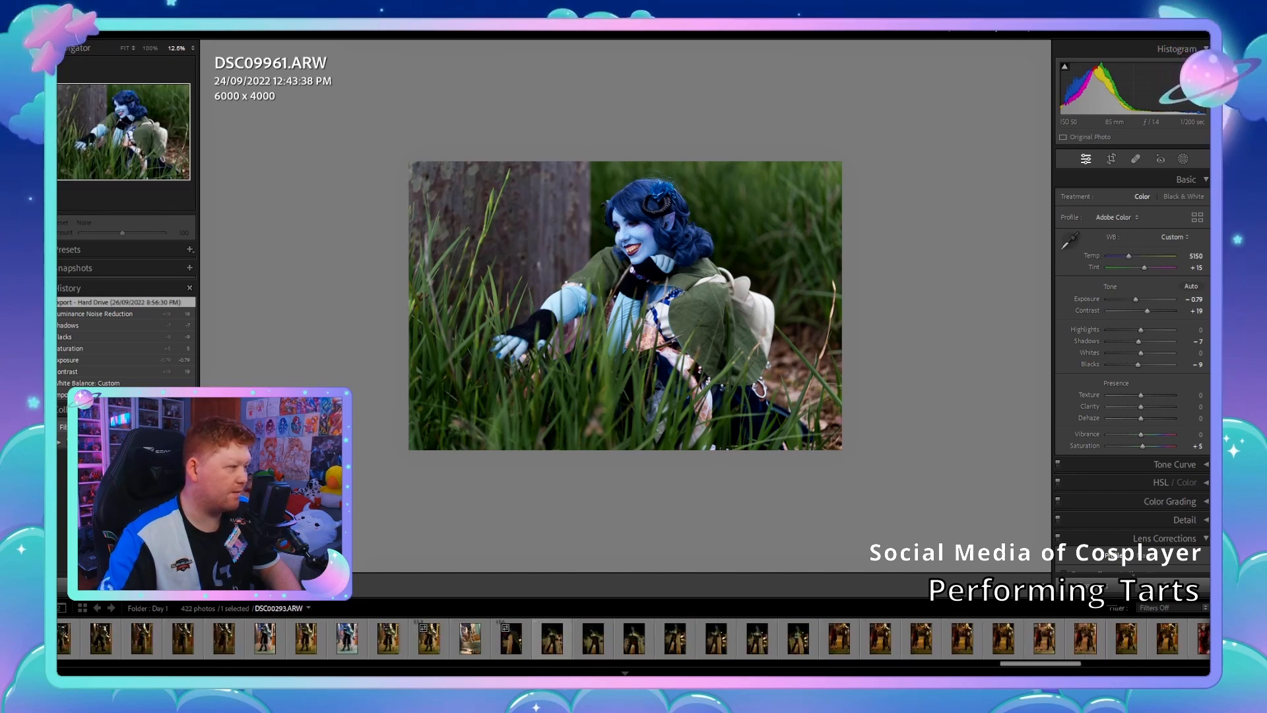
scroll(634, 638, "left", 20)
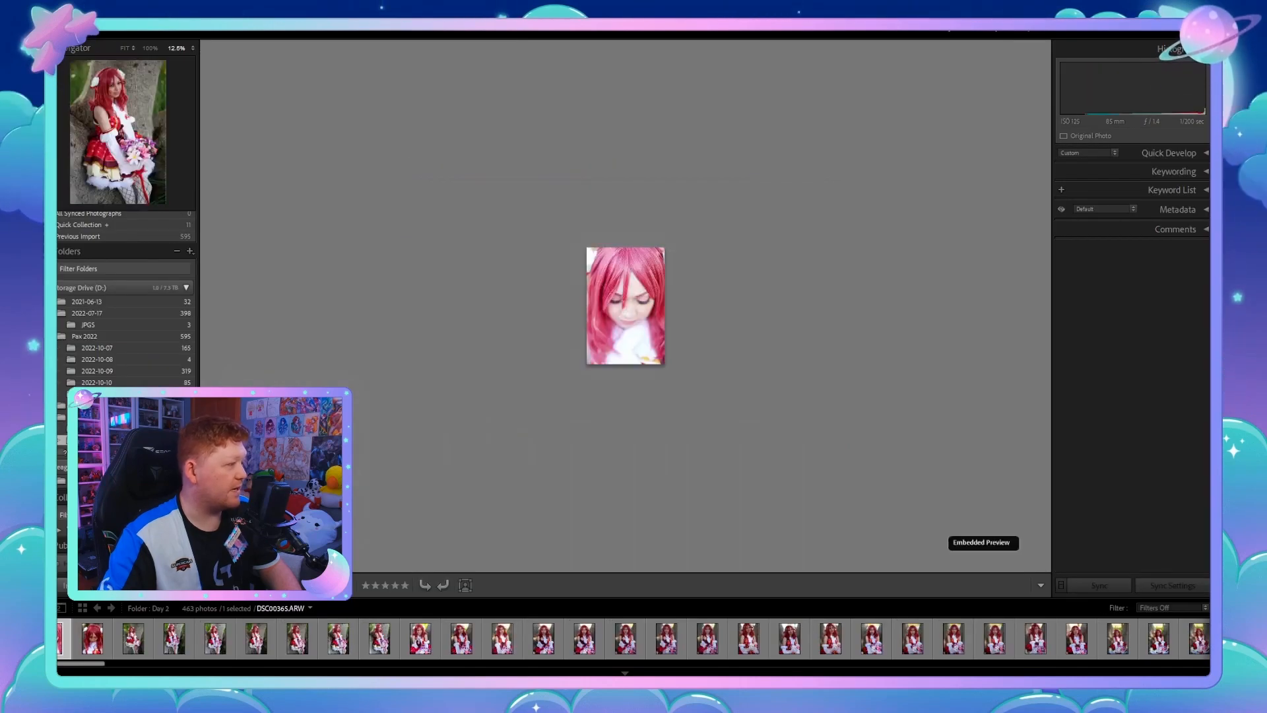
Step: Open the seated red-dress portrait DSC00366.ARW in the Day 2 folder and fit it to the view
key("Right")
key("Right")
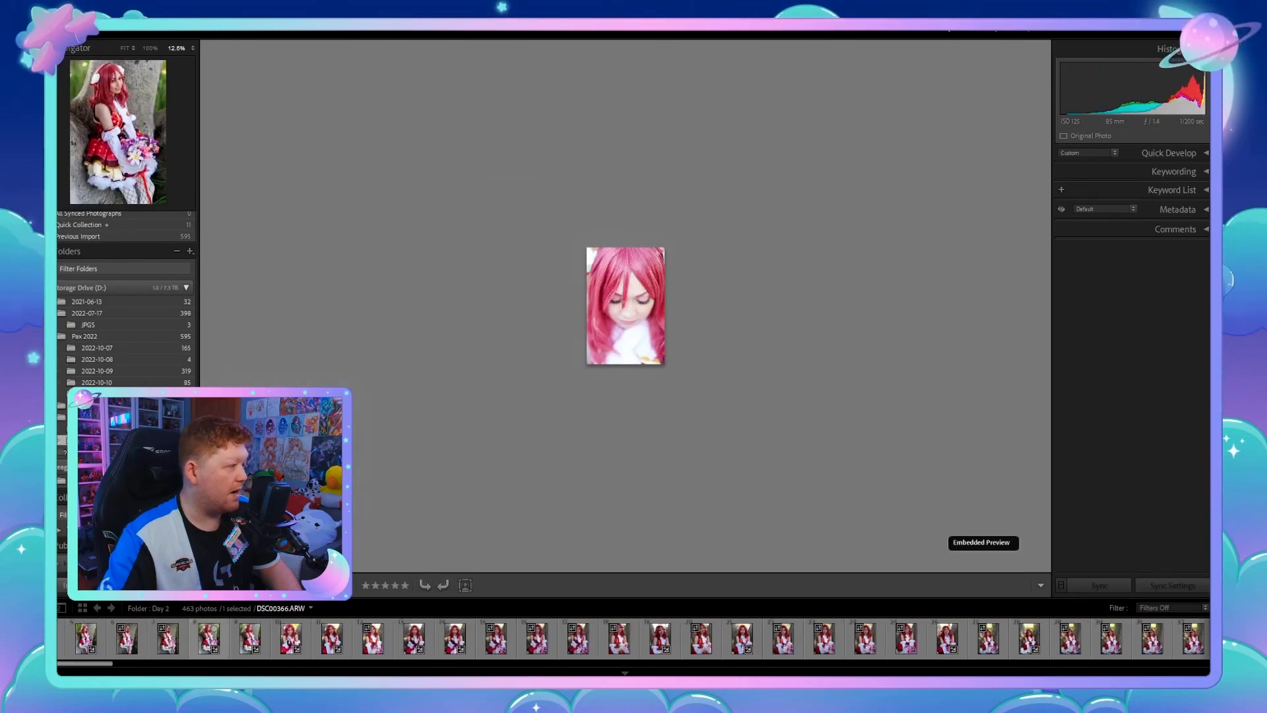
key("Left")
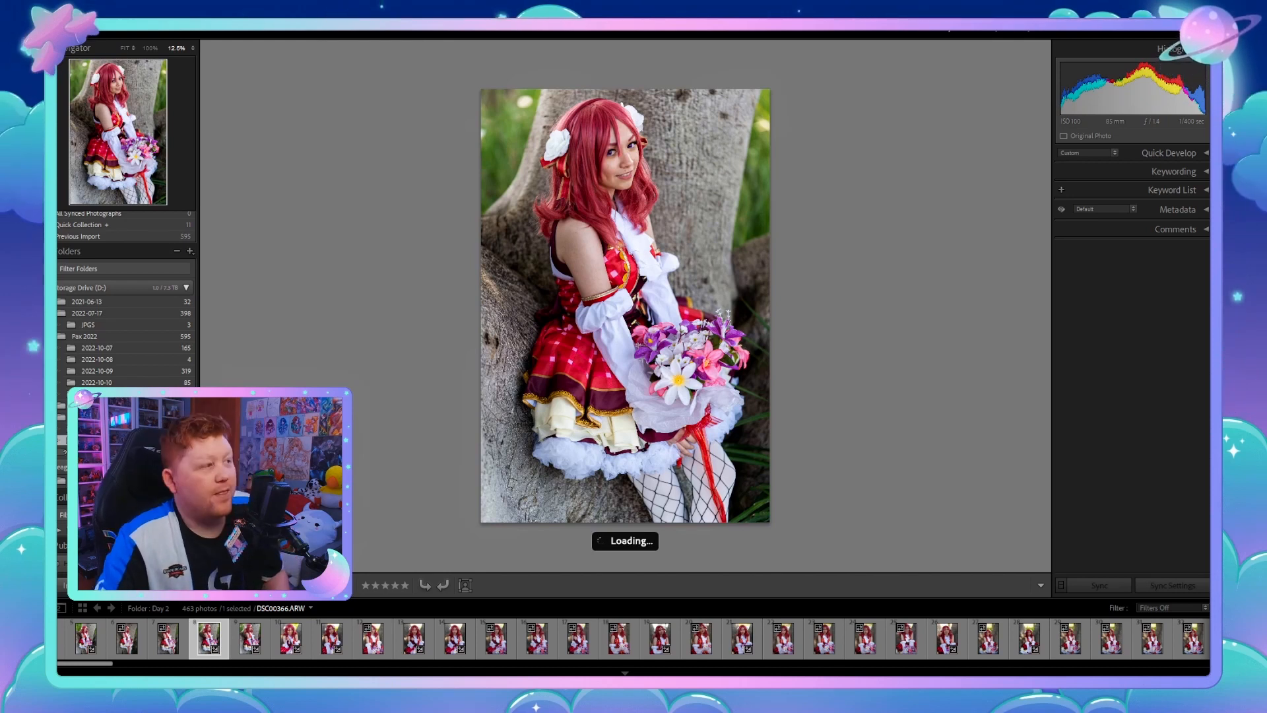
key("z")
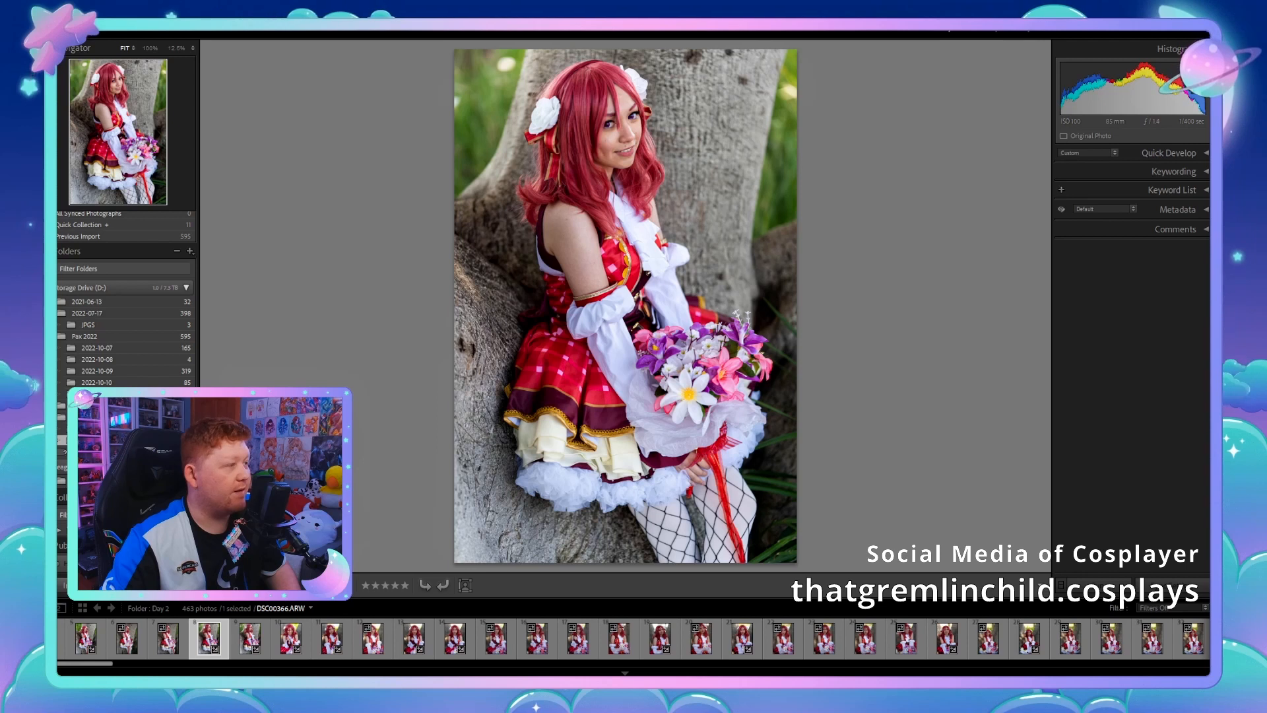
Step: Inspect the face, dress and bouquet in DSC00366.ARW at 25% and 33.3% magnification
key("ctrl+equal")
key("Page_Up")
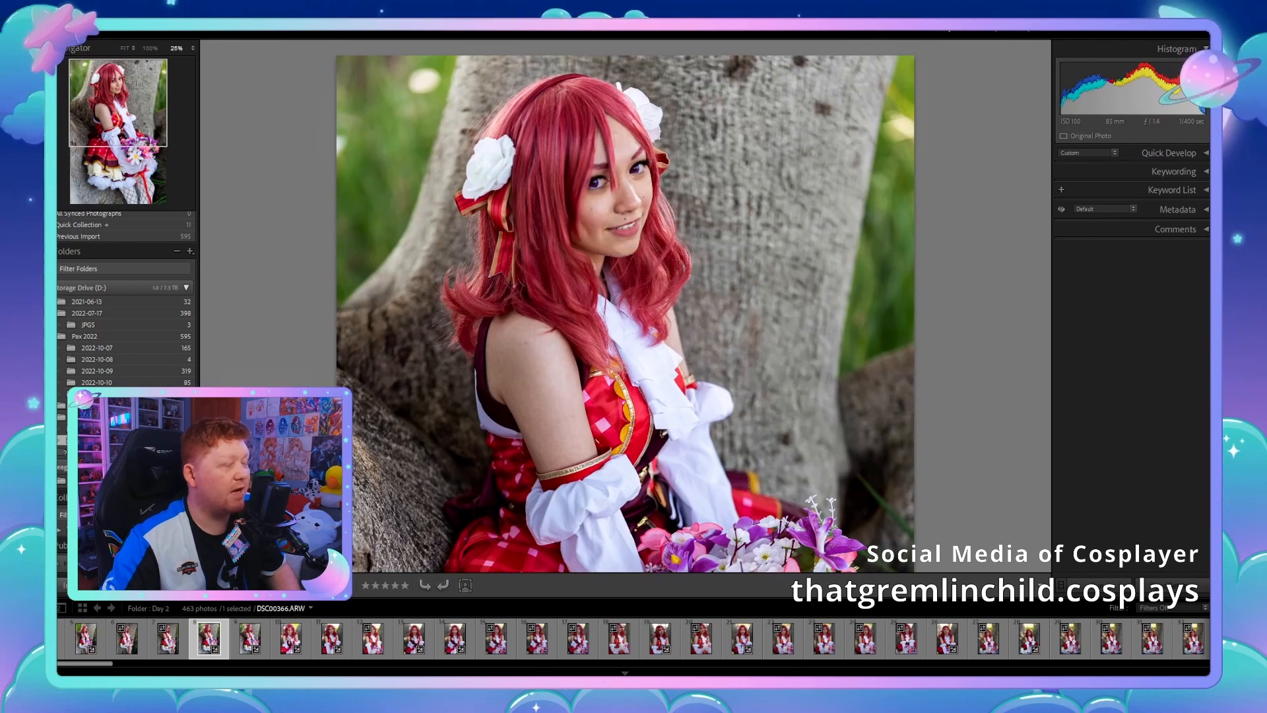
key("ctrl+minus")
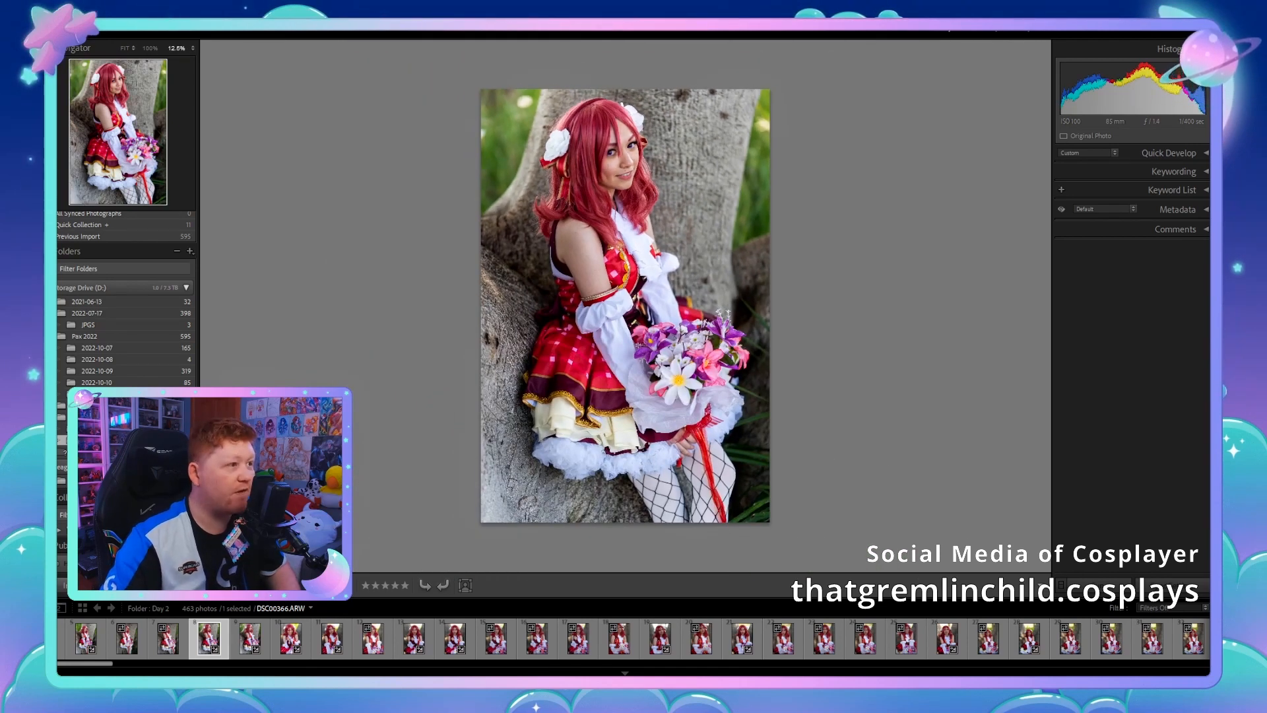
key("z")
key("ctrl+equal")
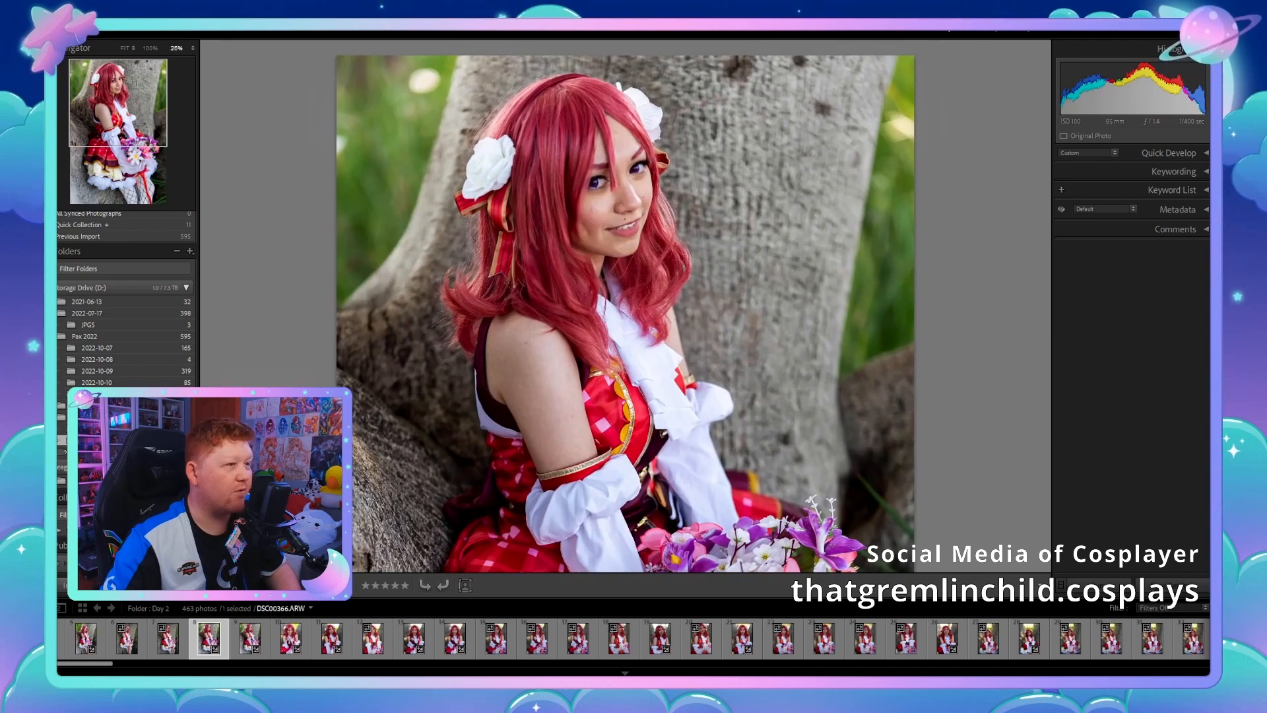
scroll(626, 306, "down", 5)
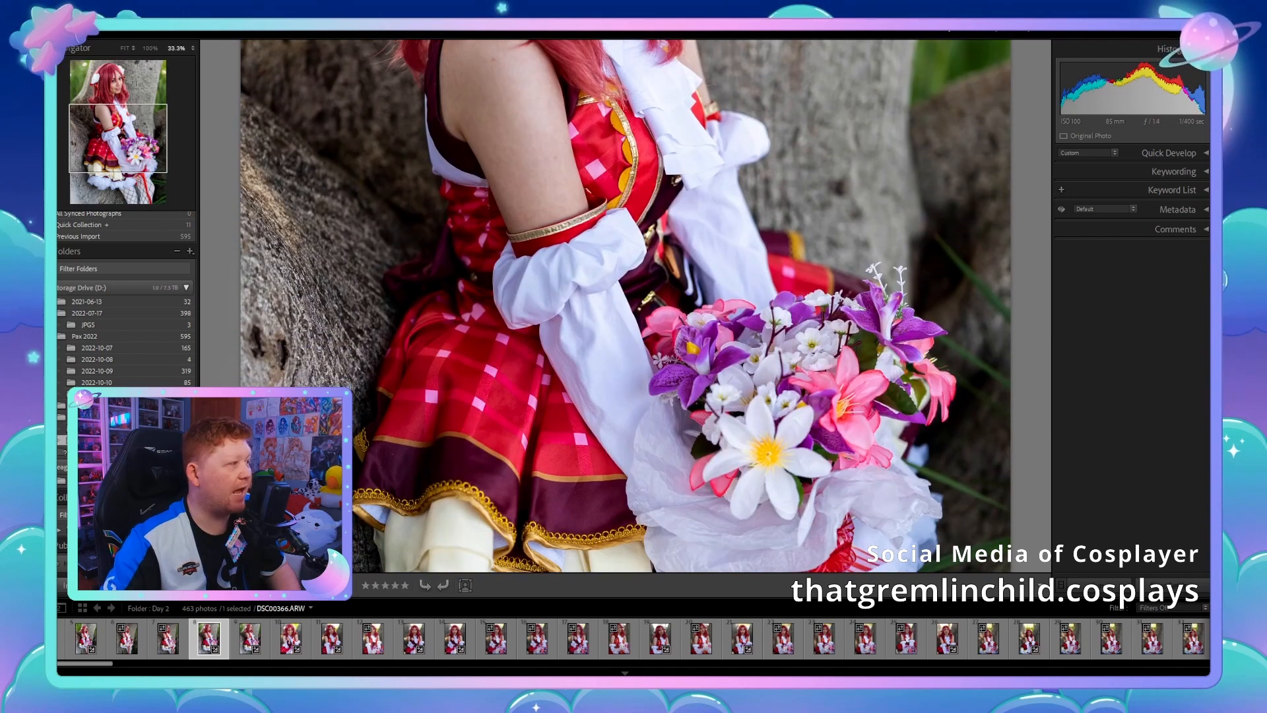
scroll(626, 305, "up", 5)
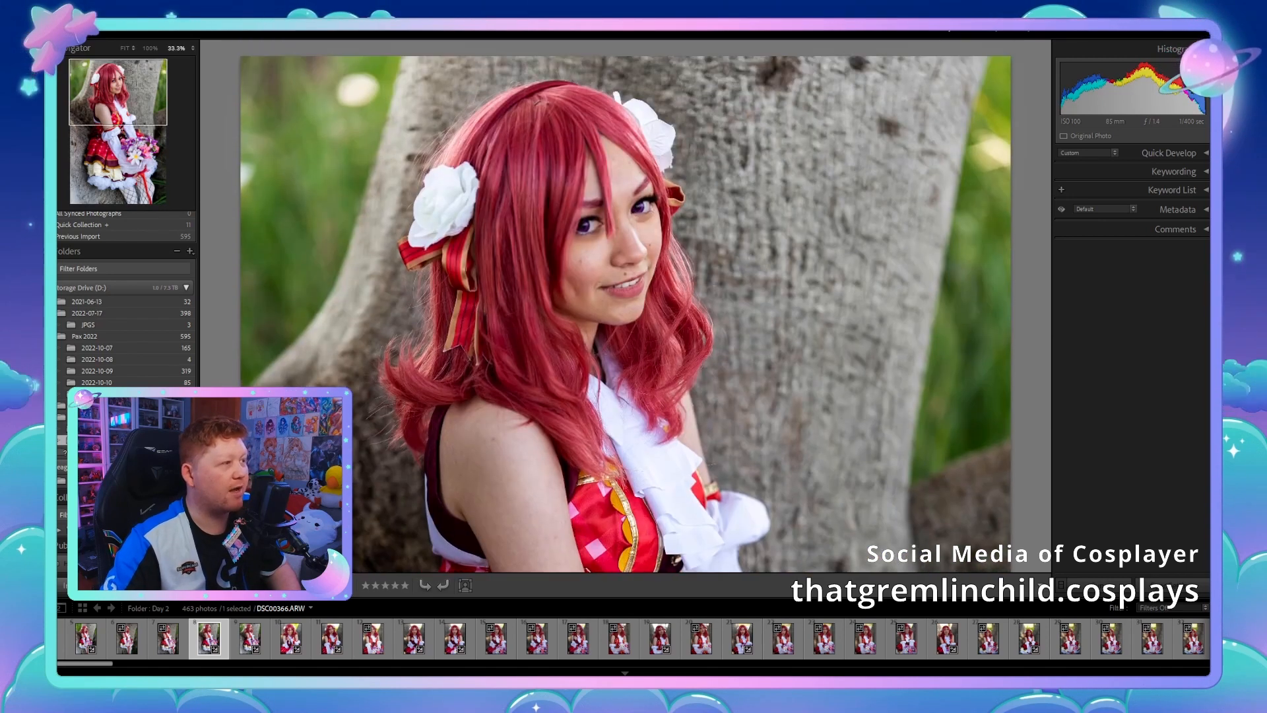
key("ctrl+minus")
key("Right")
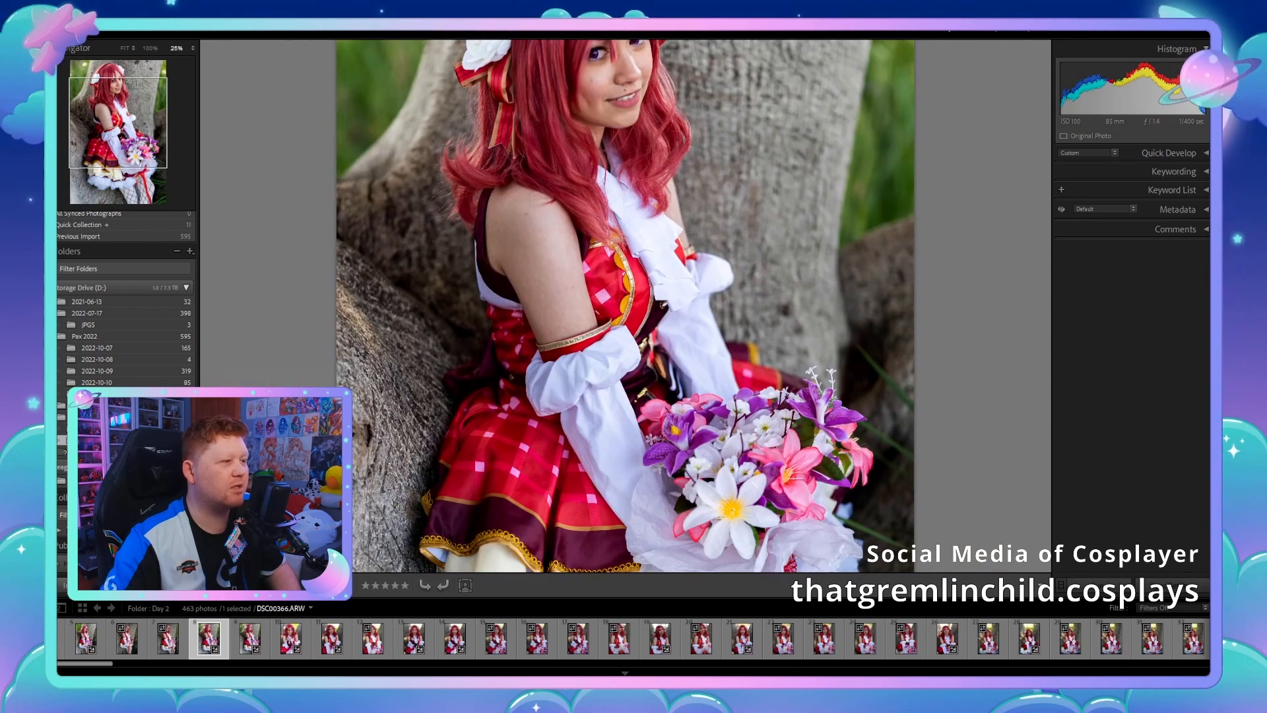
Step: Open the mallet cosplay photo DSC00801.ARW near the end of the Day 2 folder and fit it to the view
scroll(633, 639, "down", 10)
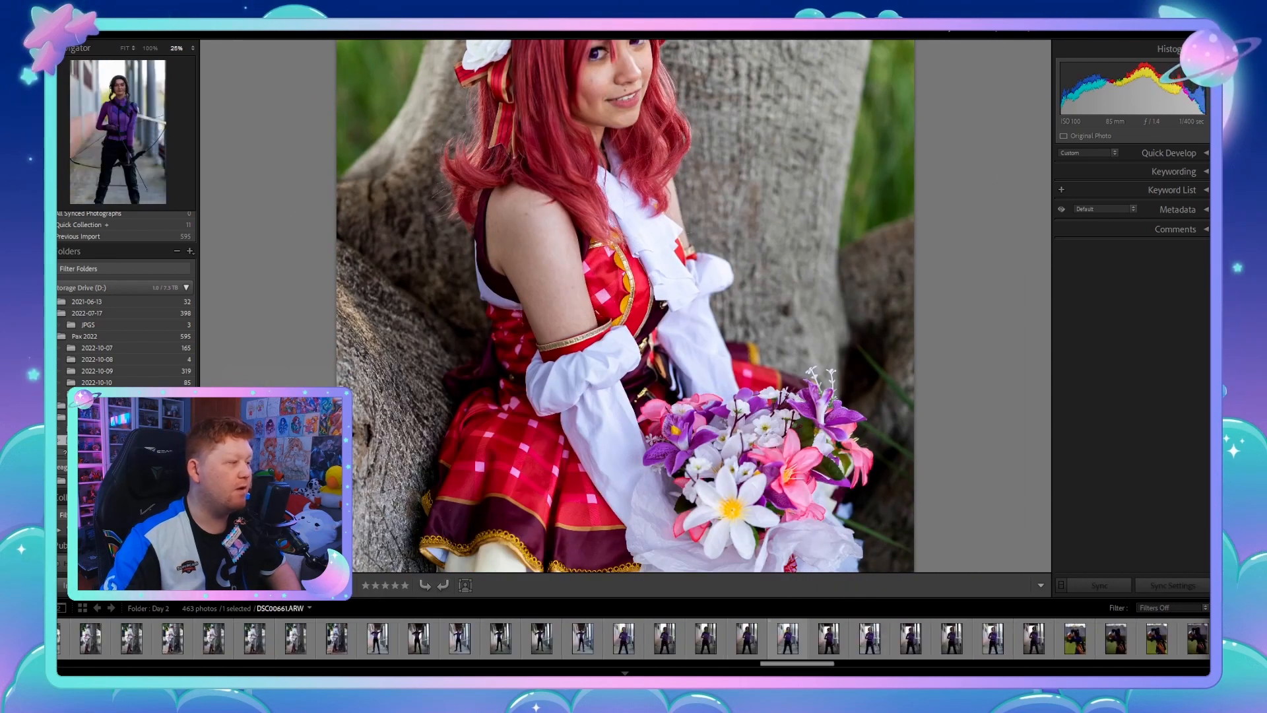
scroll(634, 638, "down", 8)
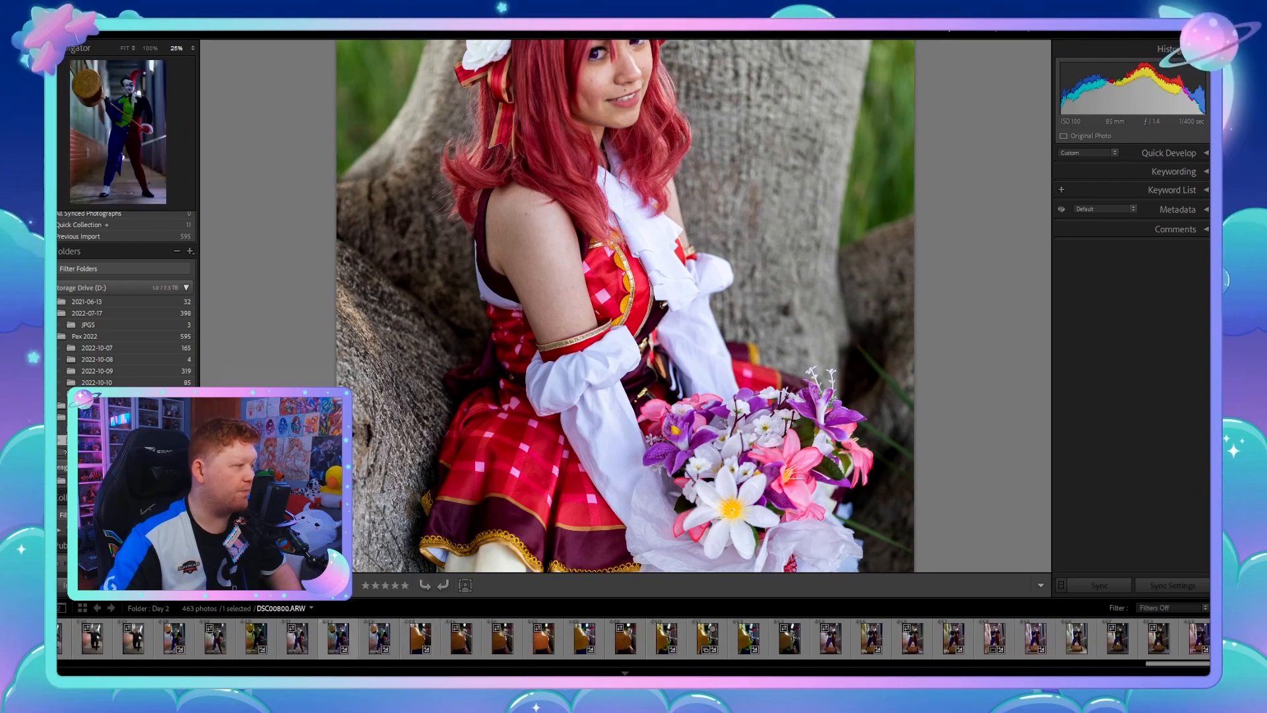
left_click(380, 639)
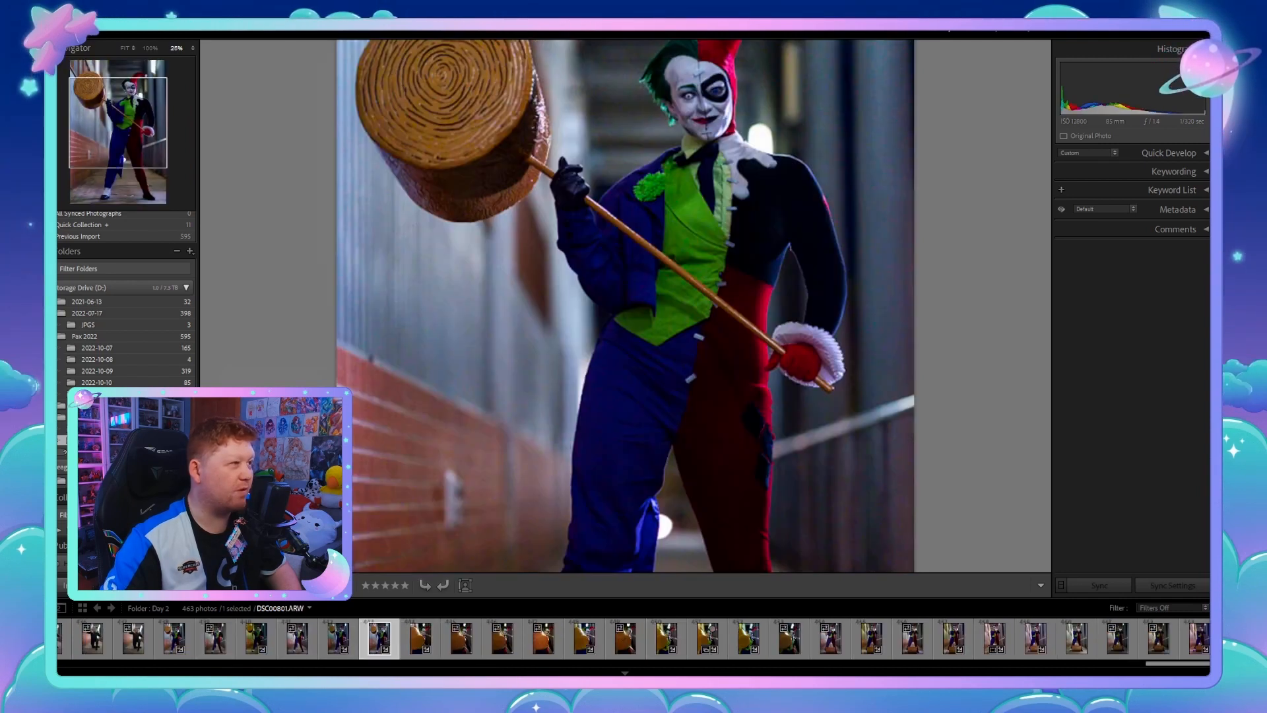
key("z")
key("ctrl+minus")
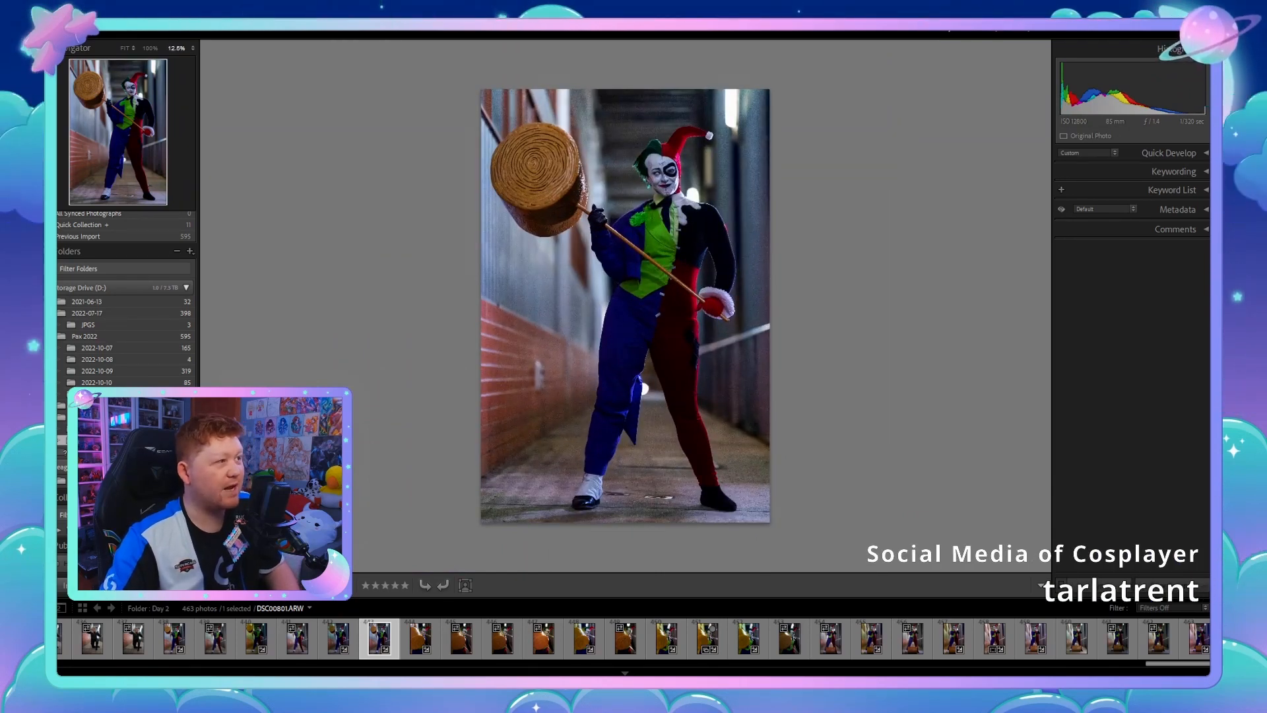
key("ctrl+equal")
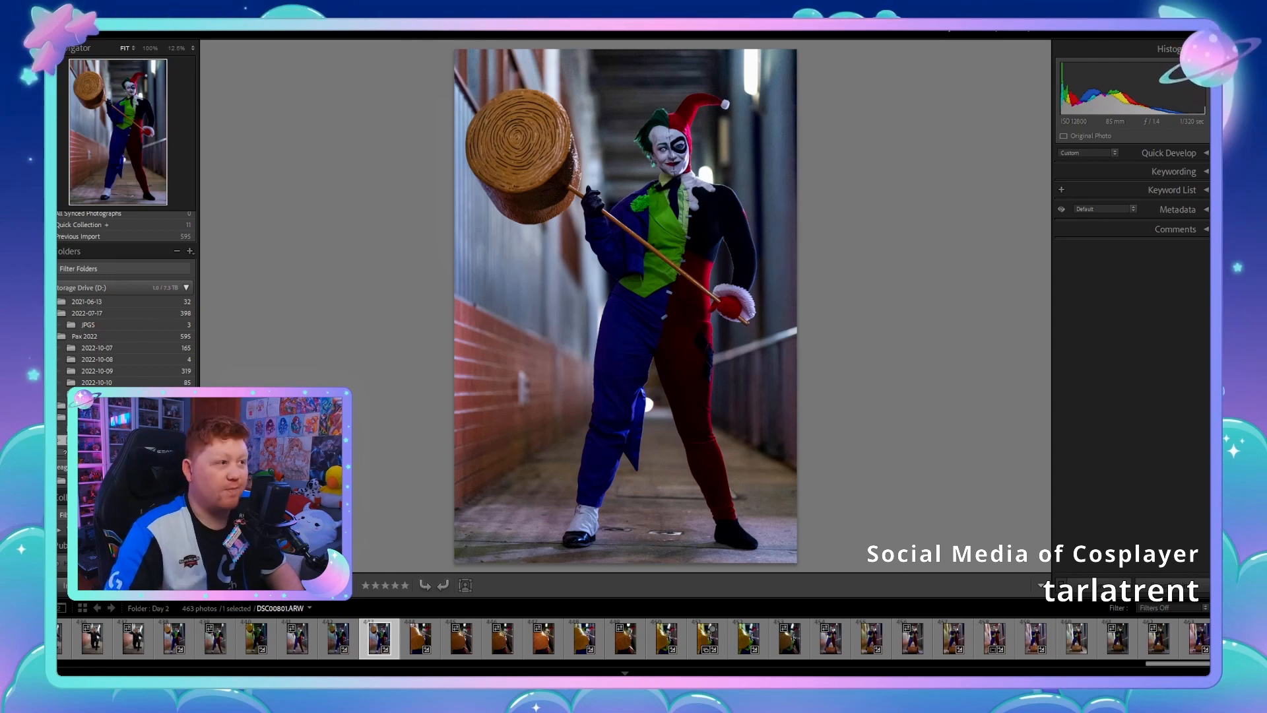
Step: Look back through the Day 2 filmstrip as far as its first photos
key("Left")
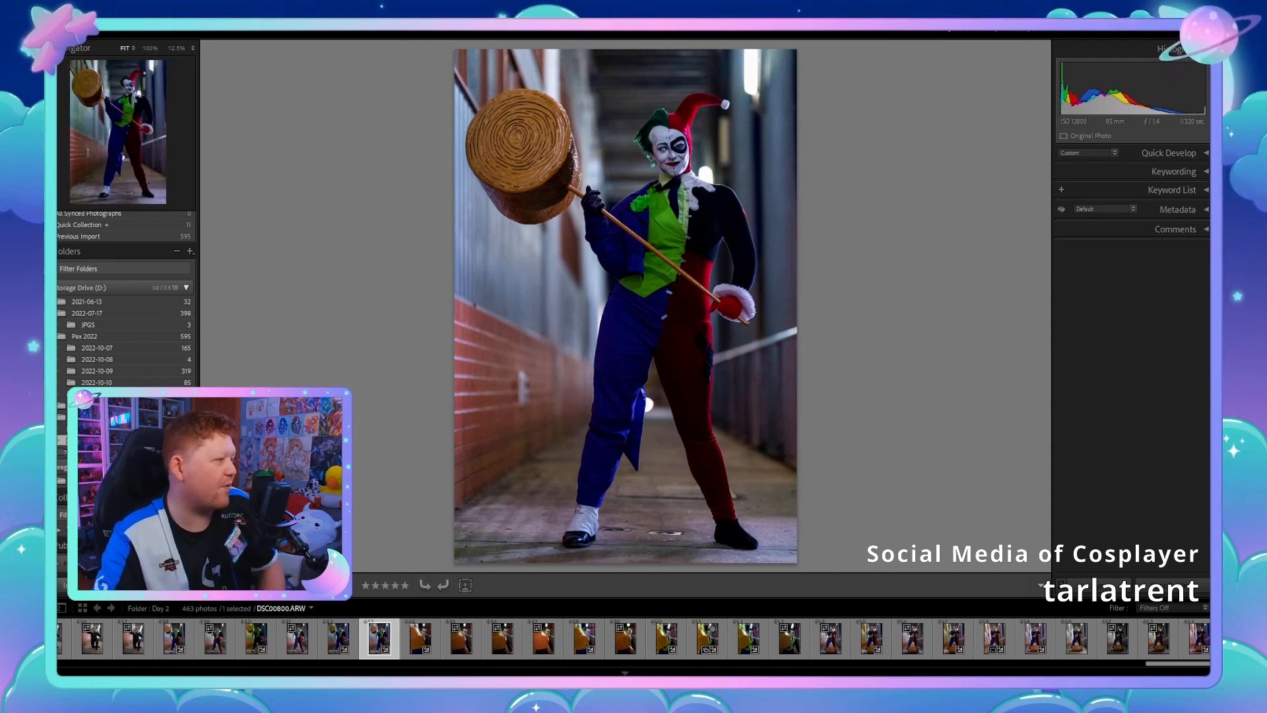
key("Left")
key("Left")
key("Left")
key("Left")
key("Left")
key("Left")
key("Left")
key("Left")
key("Left")
key("Left")
key("Left")
key("Left")
key("Left")
key("Left")
key("Left")
key("Left")
key("Left")
key("Left")
key("Left")
key("Left")
key("Left")
key("Left")
key("Left")
key("Left")
key("Left")
key("Left")
key("Left")
key("Left")
key("Left")
key("Left")
key("Left")
key("Left")
key("Left")
key("Left")
key("Left")
key("Left")
key("Left")
key("Left")
key("Left")
key("Left")
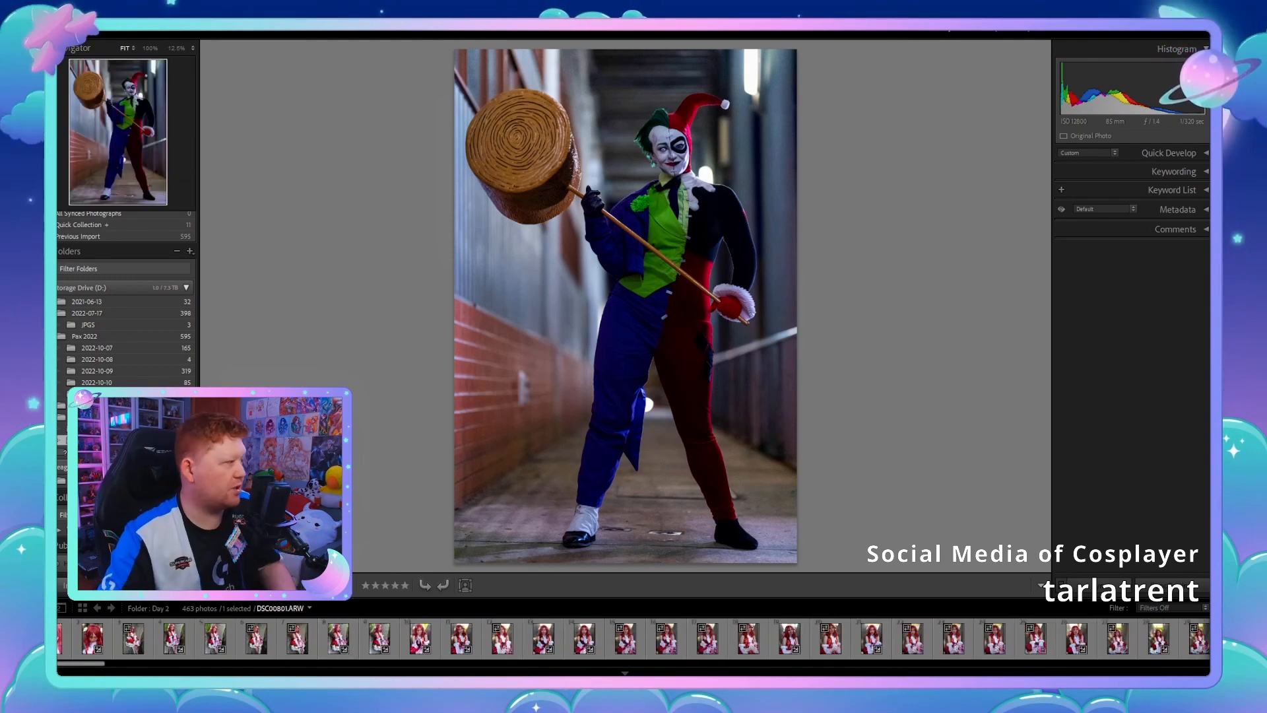
Step: Open the 2022-10-11 folder inside Pax 2022
scroll(126, 316, "down", 1)
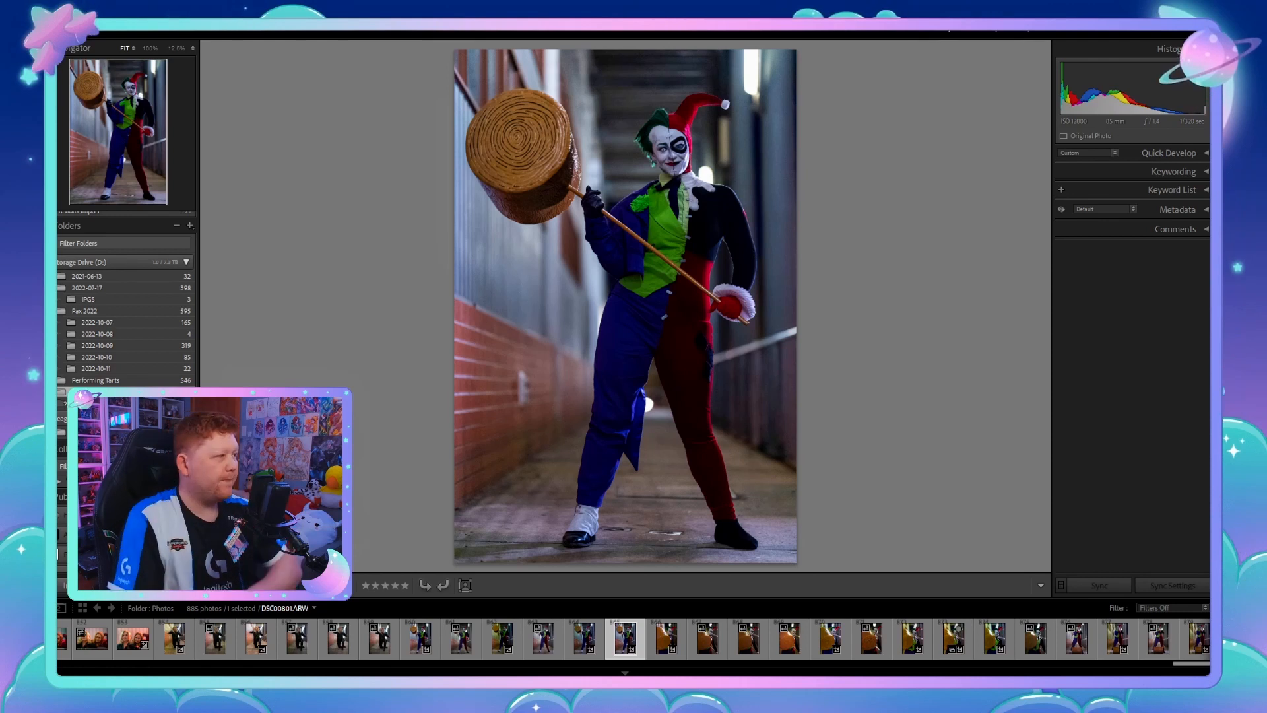
left_click(96, 368)
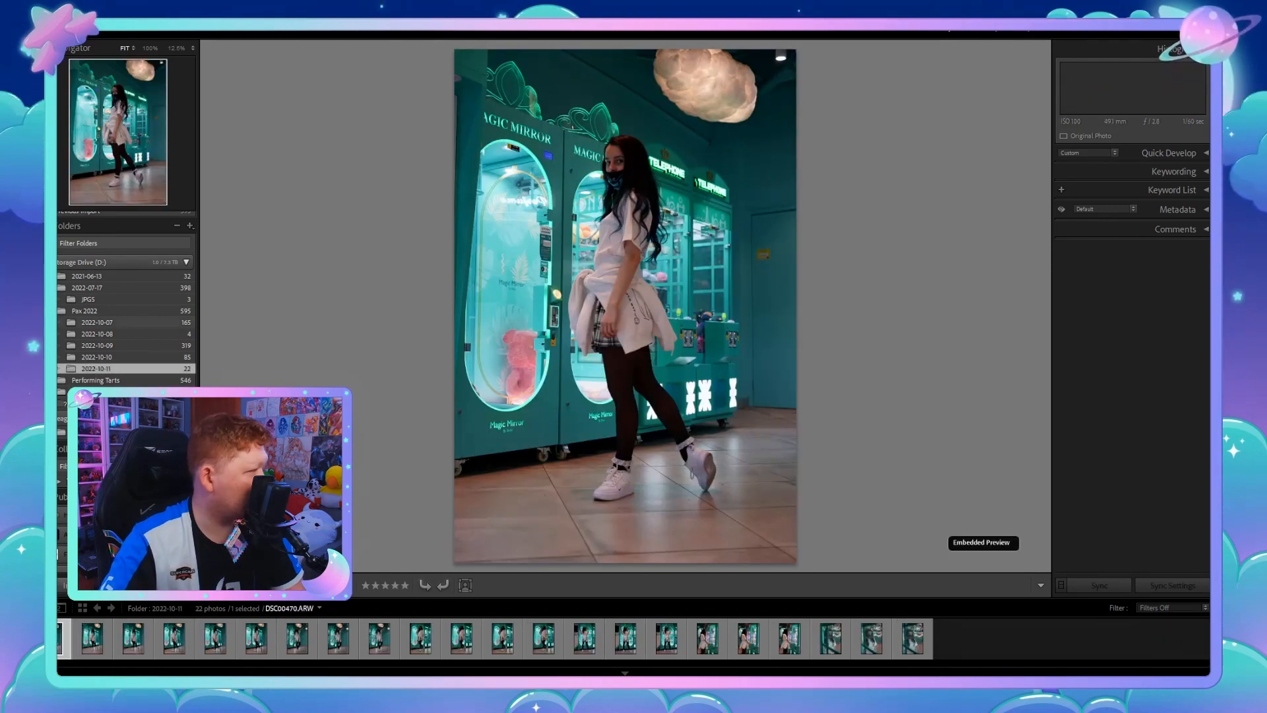
Step: Open the 2022-10-07 folder inside Pax 2022 and go forward through its first photos
left_click(96, 322)
key("Right")
key("Right")
key("Right")
key("Right")
key("Right")
key("Right")
key("Right")
key("Right")
key("Right")
key("Right")
key("Right")
key("Right")
key("Right")
key("Right")
key("Right")
key("Right")
key("Right")
key("Right")
key("Right")
key("Right")
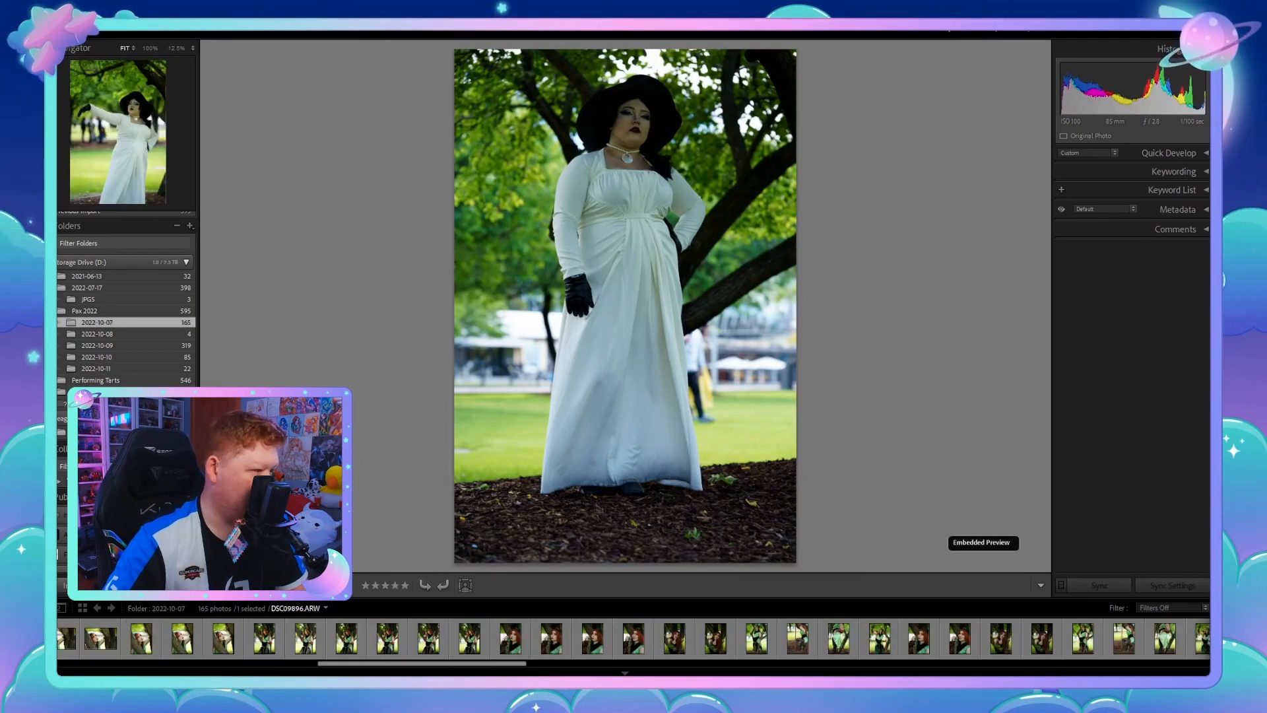
Step: Look through the rest of the 2022-10-07 filmstrip for the blue and white cosplay shots
key("Left")
key("Left")
key("Left")
key("Left")
key("Left")
key("Left")
key("Left")
key("Left")
key("Left")
key("Left")
key("Left")
key("Left")
key("Left")
key("Left")
key("Left")
key("Left")
key("Left")
key("Left")
key("Left")
key("Left")
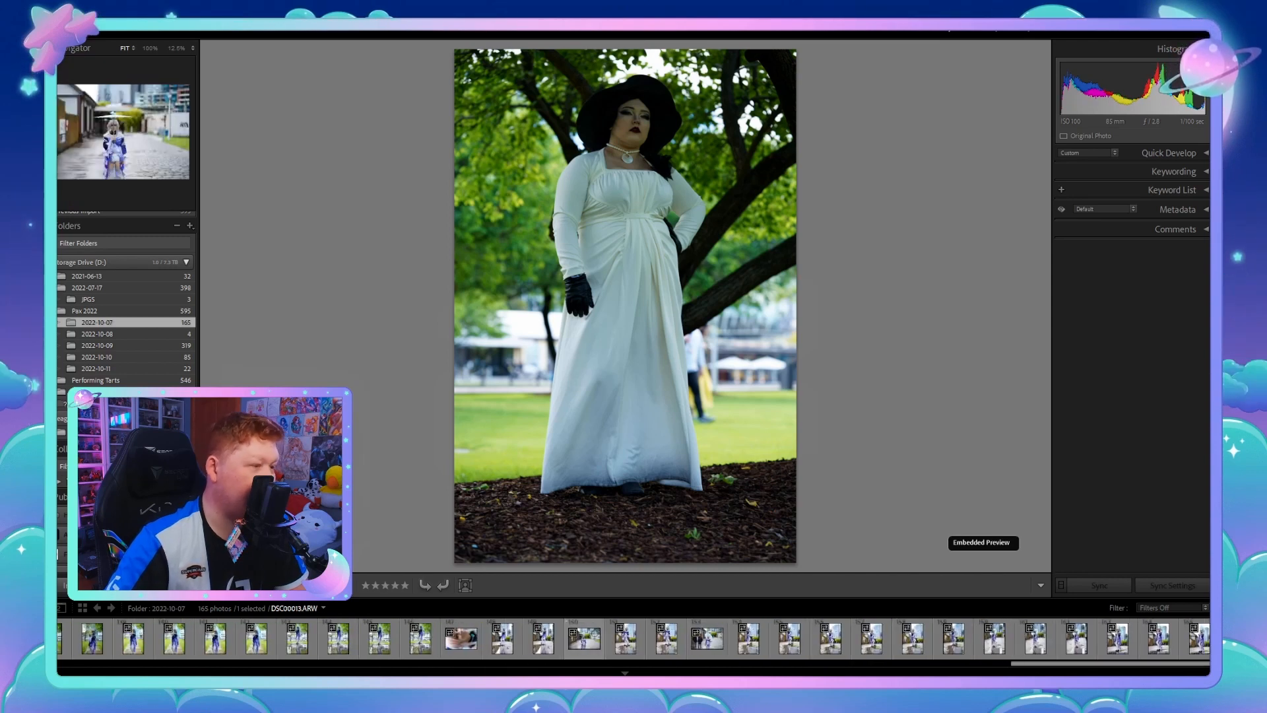
Step: Open DSC00027.ARW, the photo of the cosplayer with a blue parasol reflected in the puddle
key("Right")
key("Right")
key("Right")
key("Right")
key("Right")
key("Right")
key("Right")
key("Right")
key("Right")
key("Right")
key("Right")
key("Right")
key("Right")
key("Right")
key("Right")
key("Right")
key("Right")
key("Right")
key("Right")
key("Right")
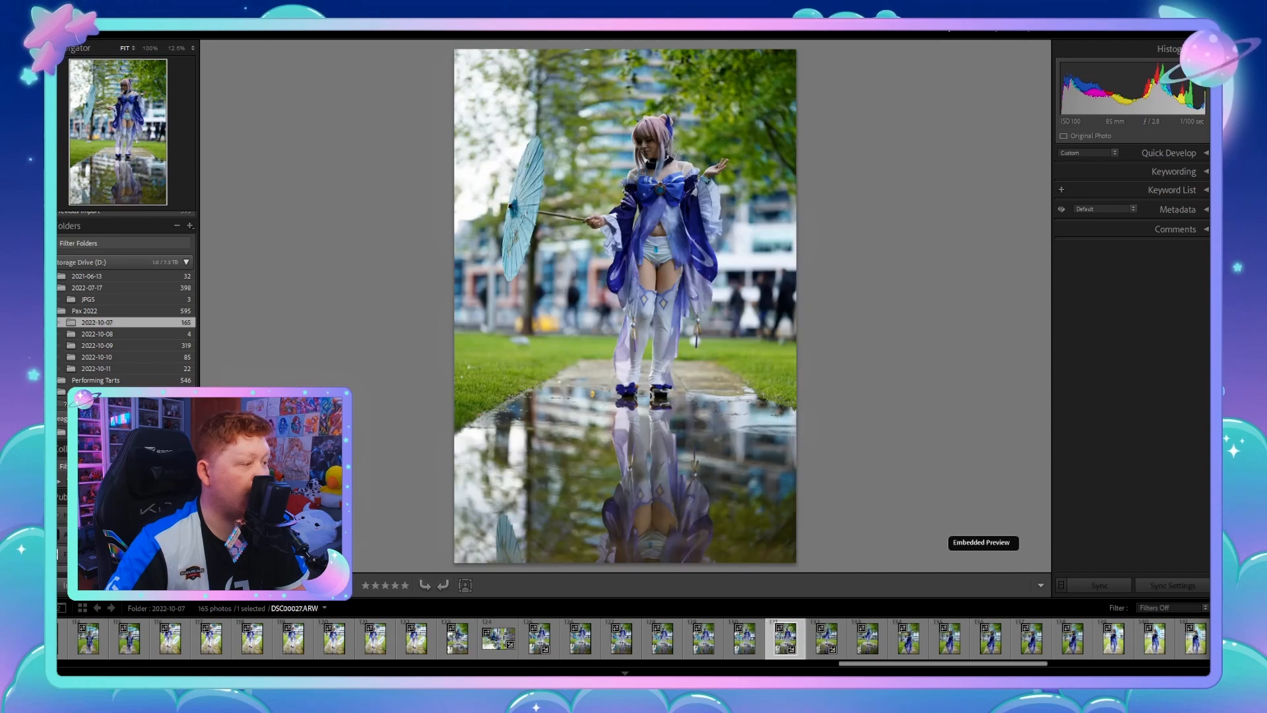
key("Right")
key("Right")
key("Right")
key("Right")
key("Right")
key("Left")
key("Left")
key("Left")
key("Left")
key("Left")
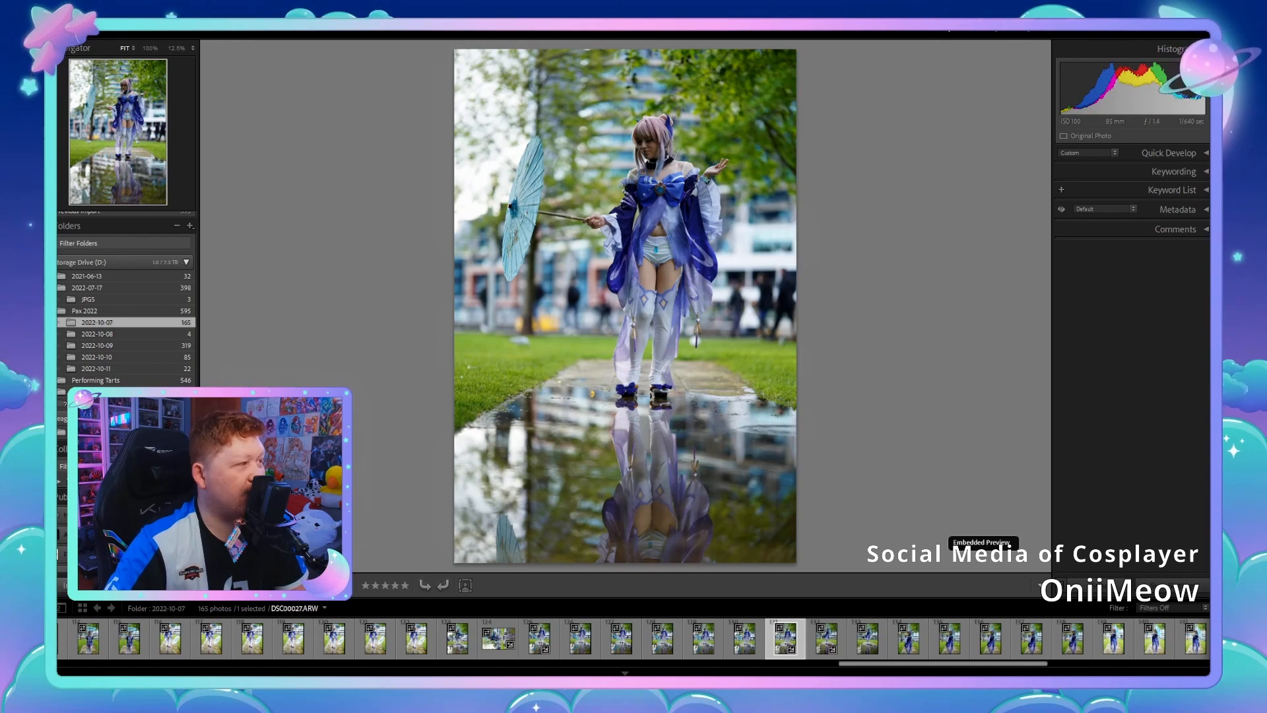
Step: Inspect the puddle reflection shot at 66.7% magnification and move on to DSC00028.ARW
key("z")
key("z")
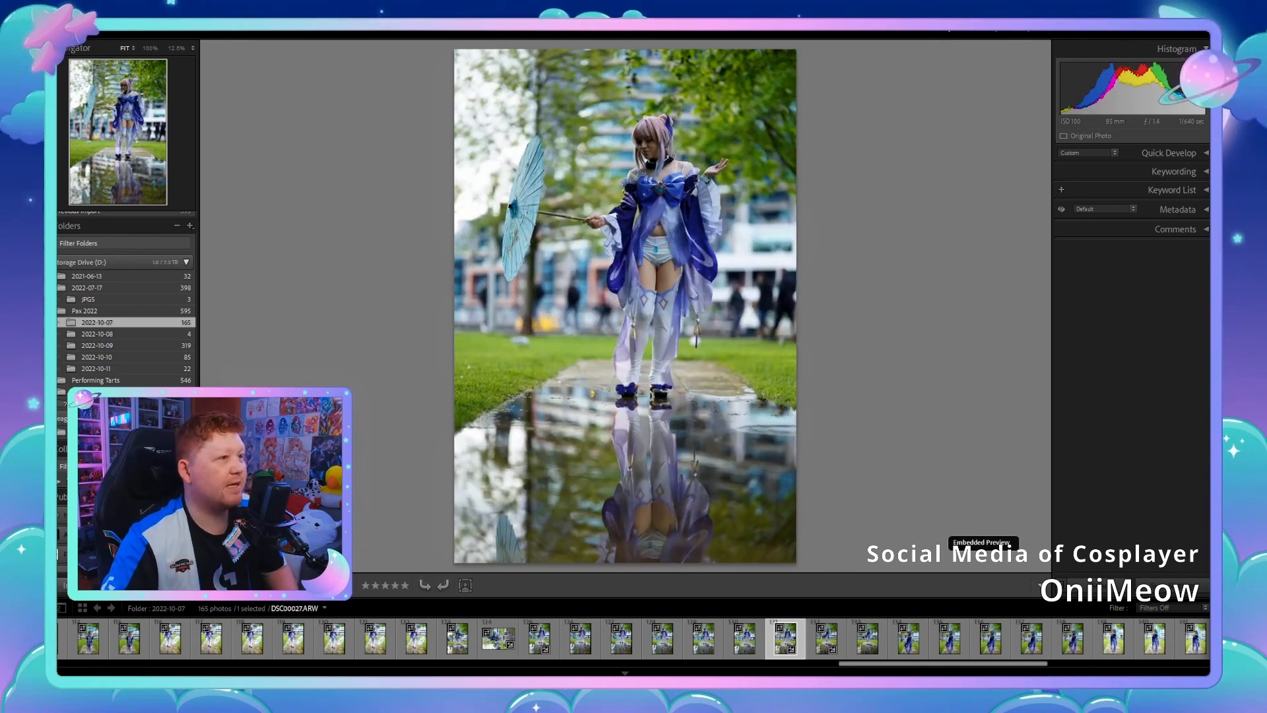
key("ctrl+equal")
key("ctrl+equal")
key("ctrl+minus")
key("ctrl+minus")
key("Right")
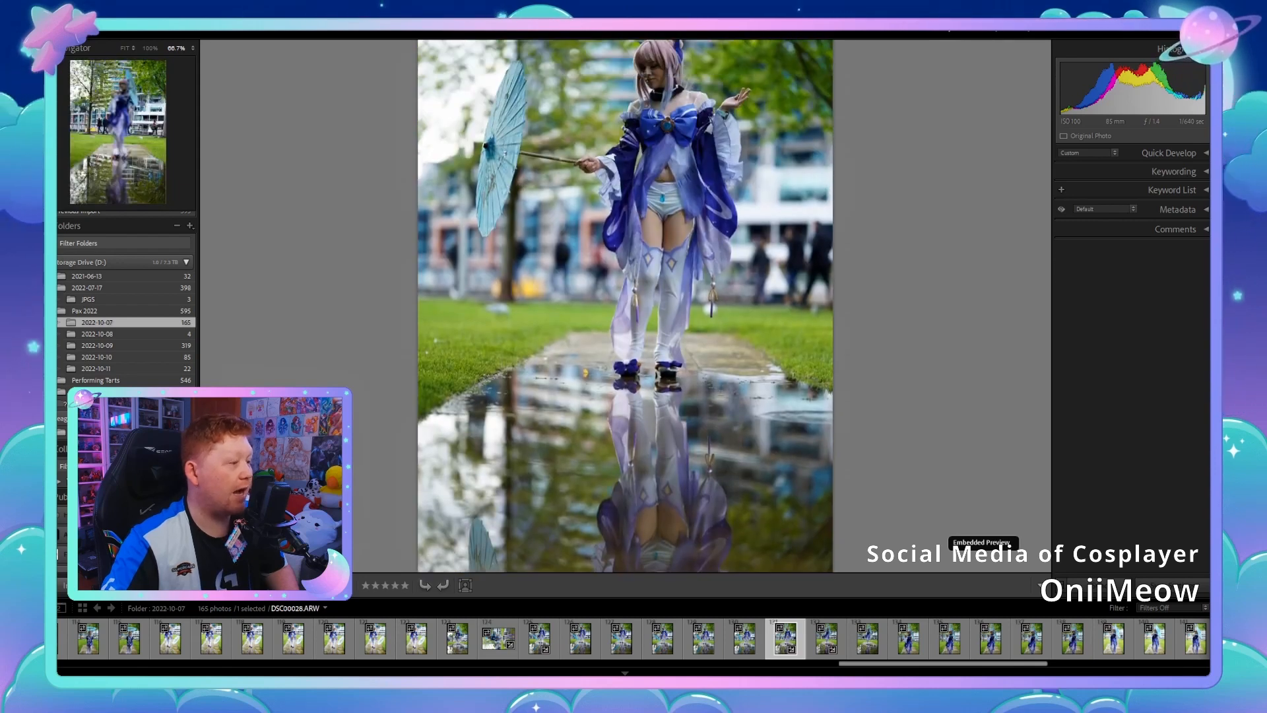
Step: Go back through the reflection shots to DSC00021.ARW and open it in the Develop module
key("Right")
key("Left")
key("Left")
key("Left")
key("Left")
key("Left")
key("Left")
key("Left")
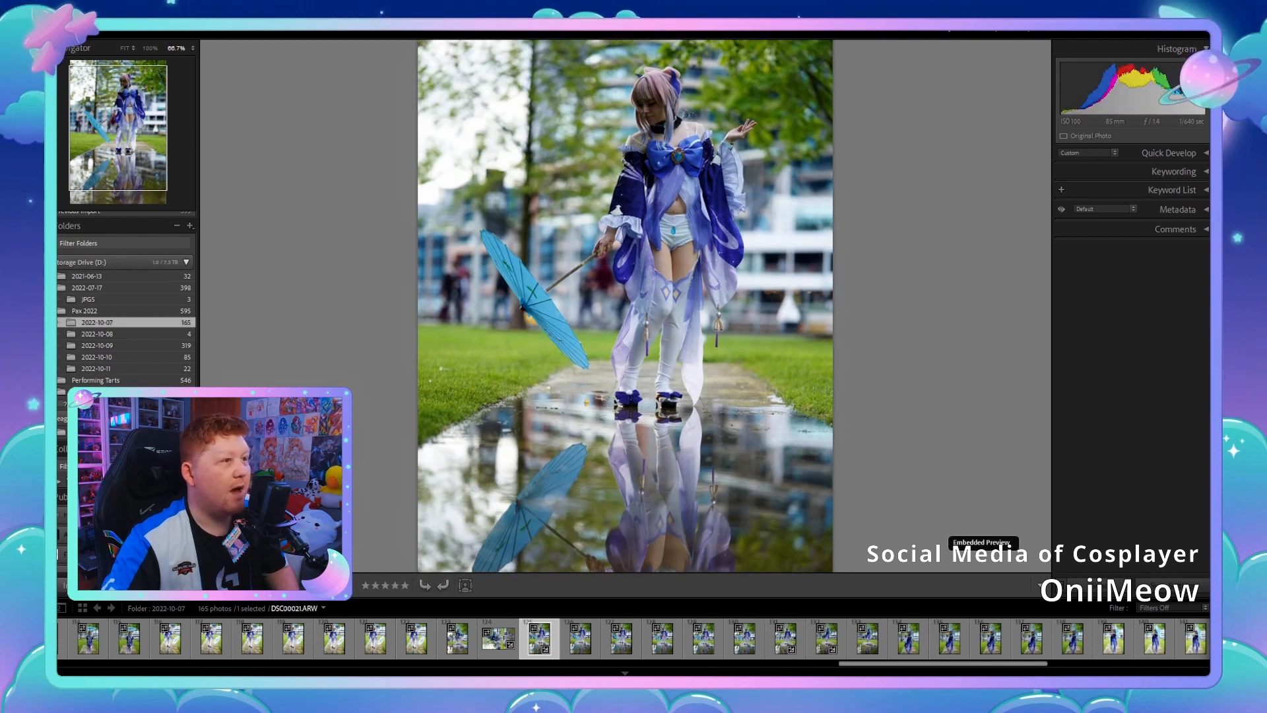
key("d")
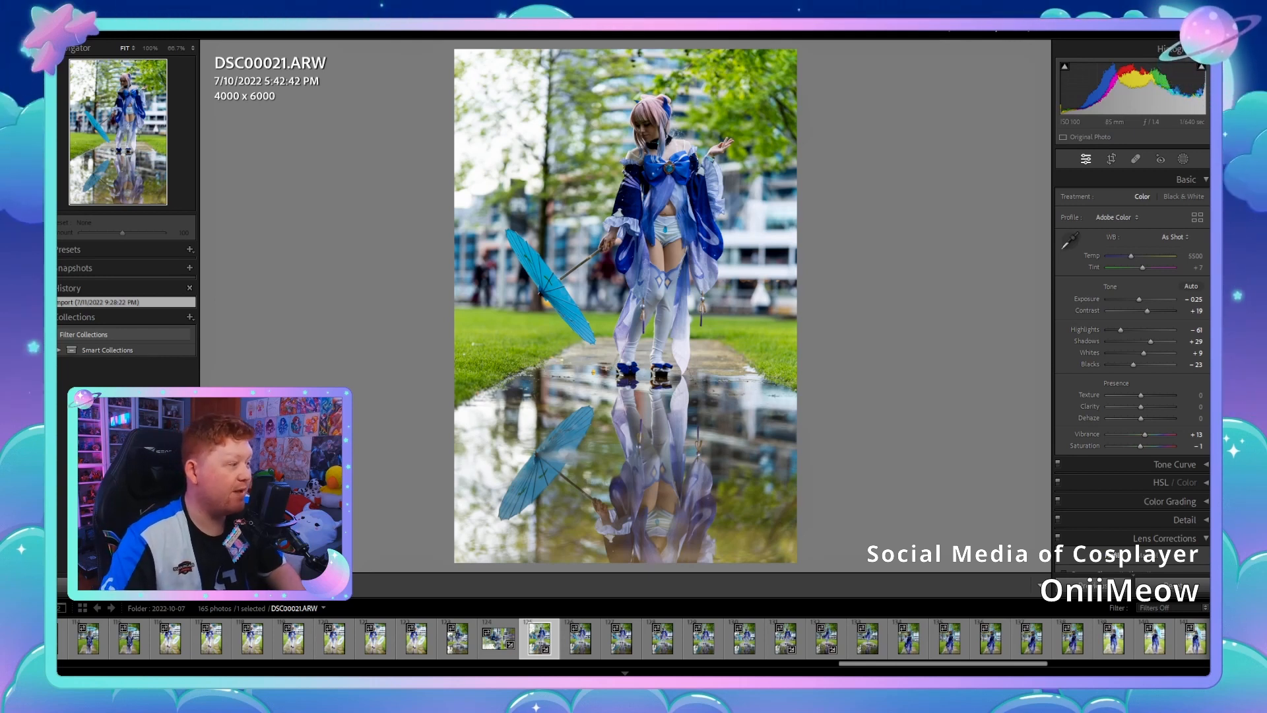
Step: View the wet path shots DSC00015.ARW and DSC00012.ARW of the same cosplayer
left_click(293, 638)
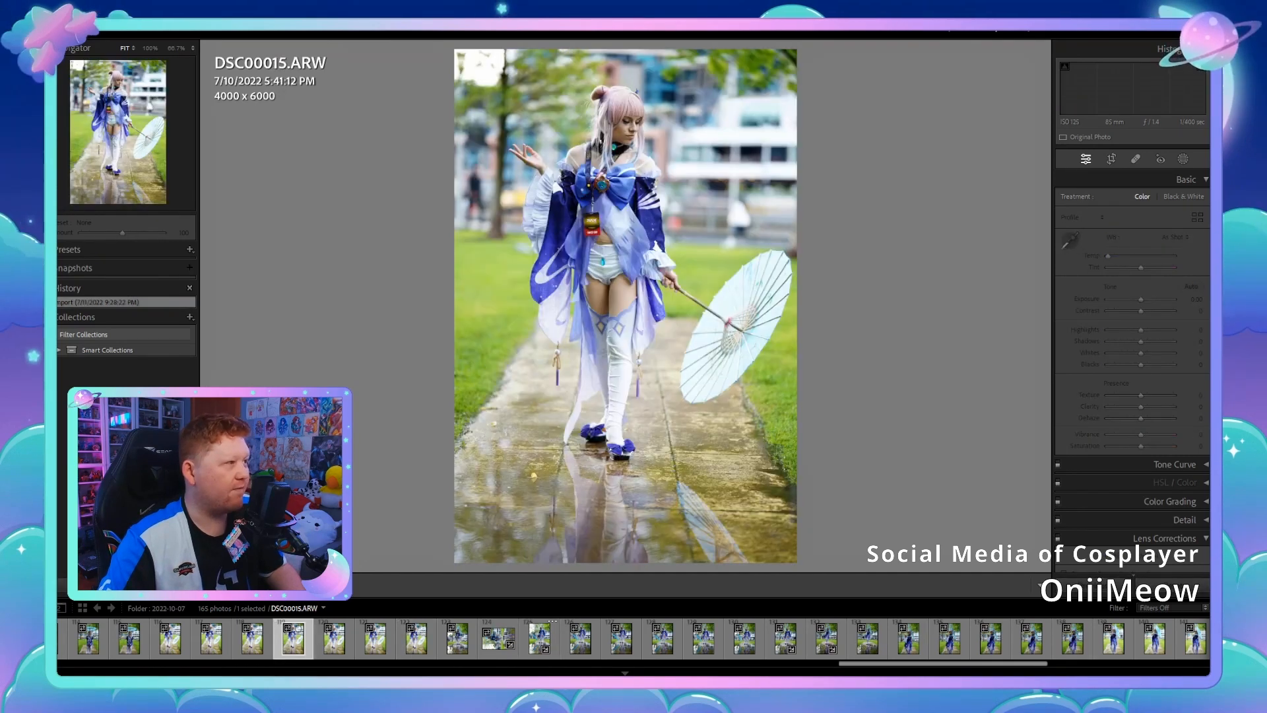
left_click(170, 639)
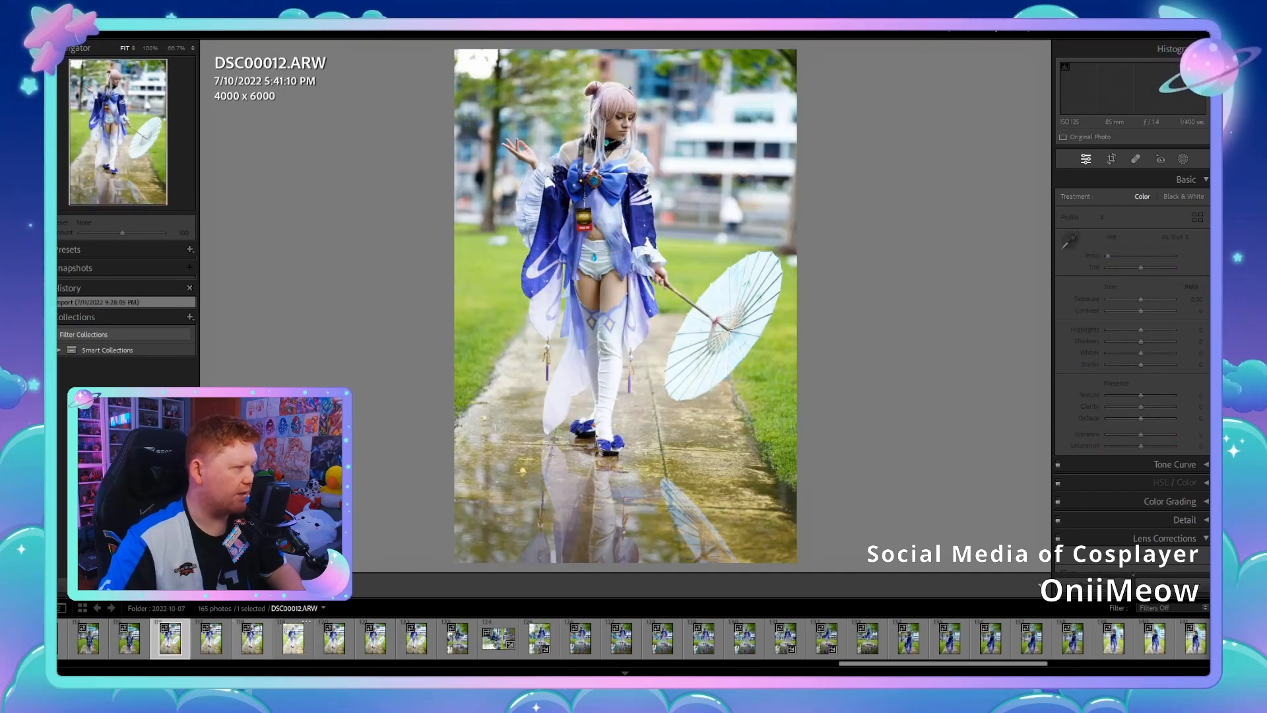
Step: Open DSC00001.ARW, inspect the face and costume at 66.7%, and fit the photo to the view
scroll(293, 638, "up", 3)
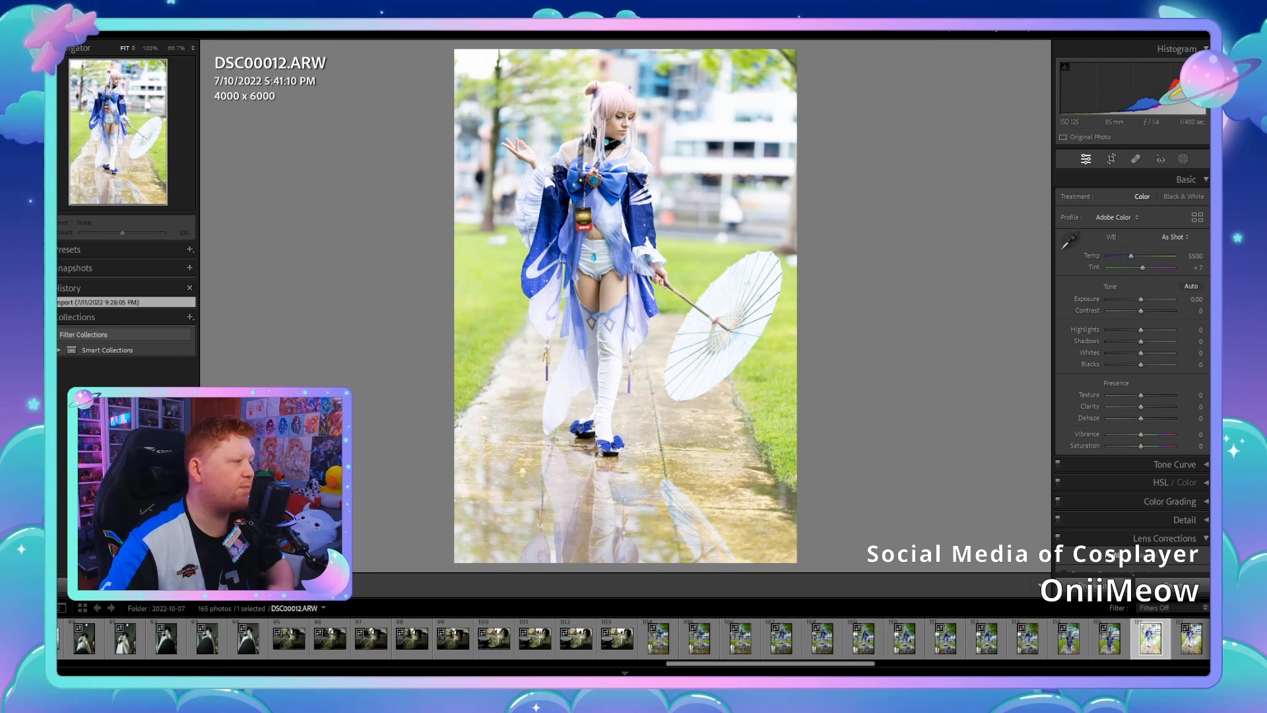
left_click(658, 638)
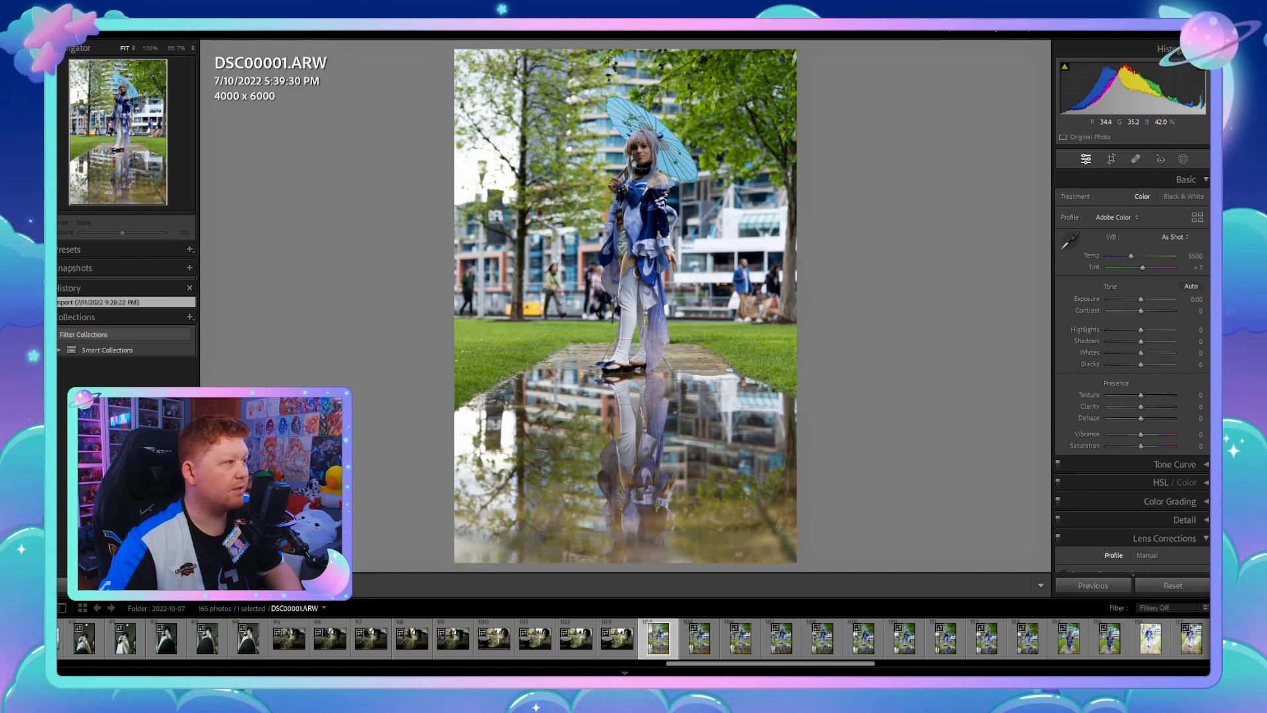
left_click(632, 172)
left_click_drag(632, 188, 650, 288)
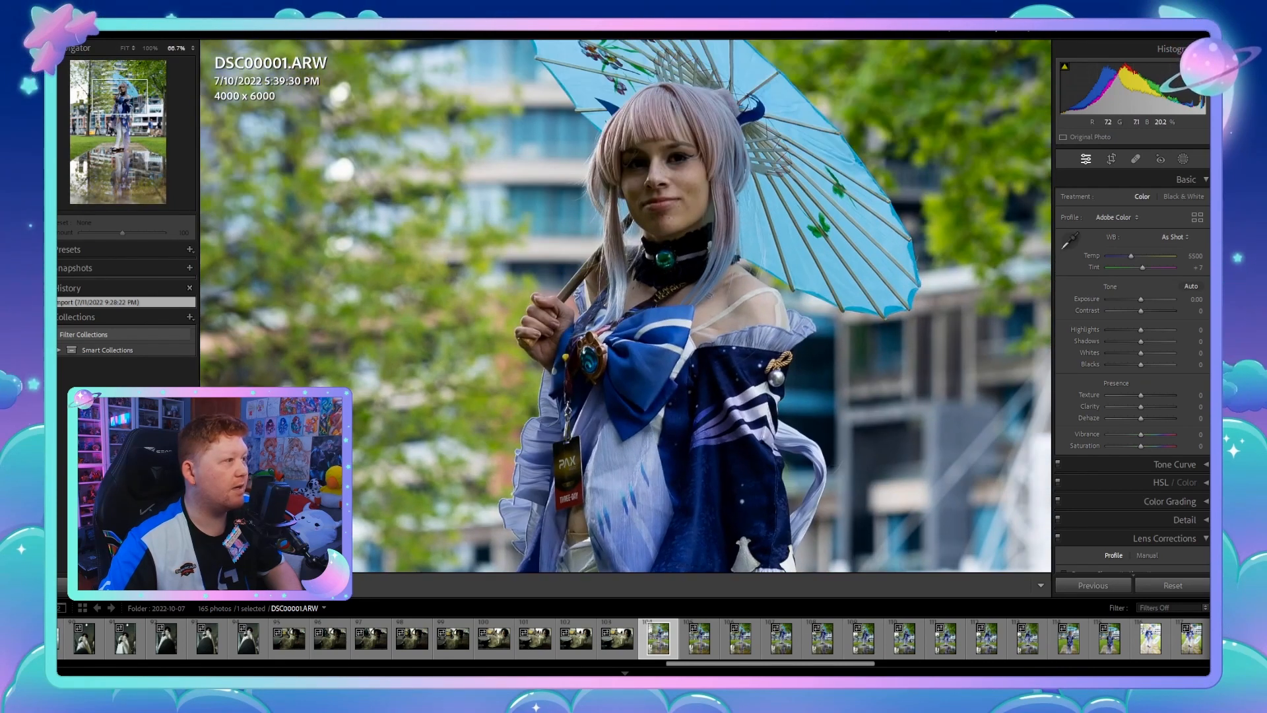
left_click(650, 288)
Step: Open DSC09941.ARW, the red-haired cosplayer behind the tree, from earlier in the folder
left_click_drag(770, 663, 541, 663)
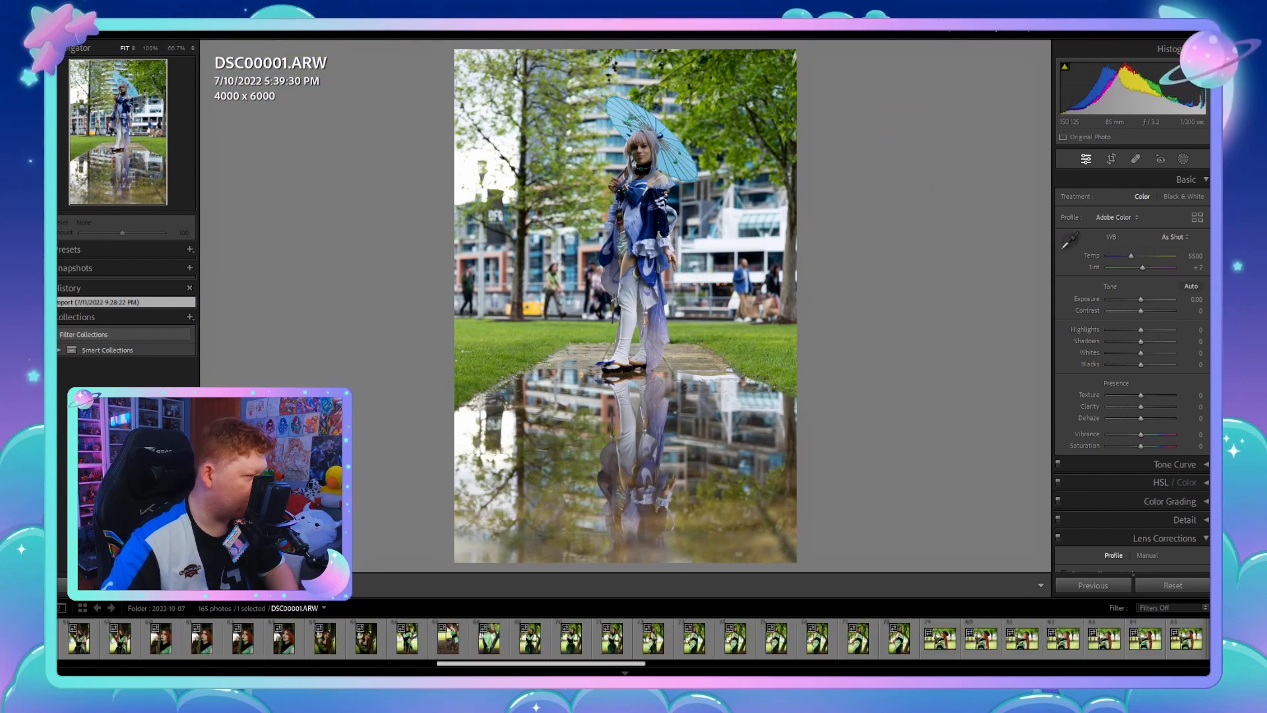
scroll(403, 638, "up", 5)
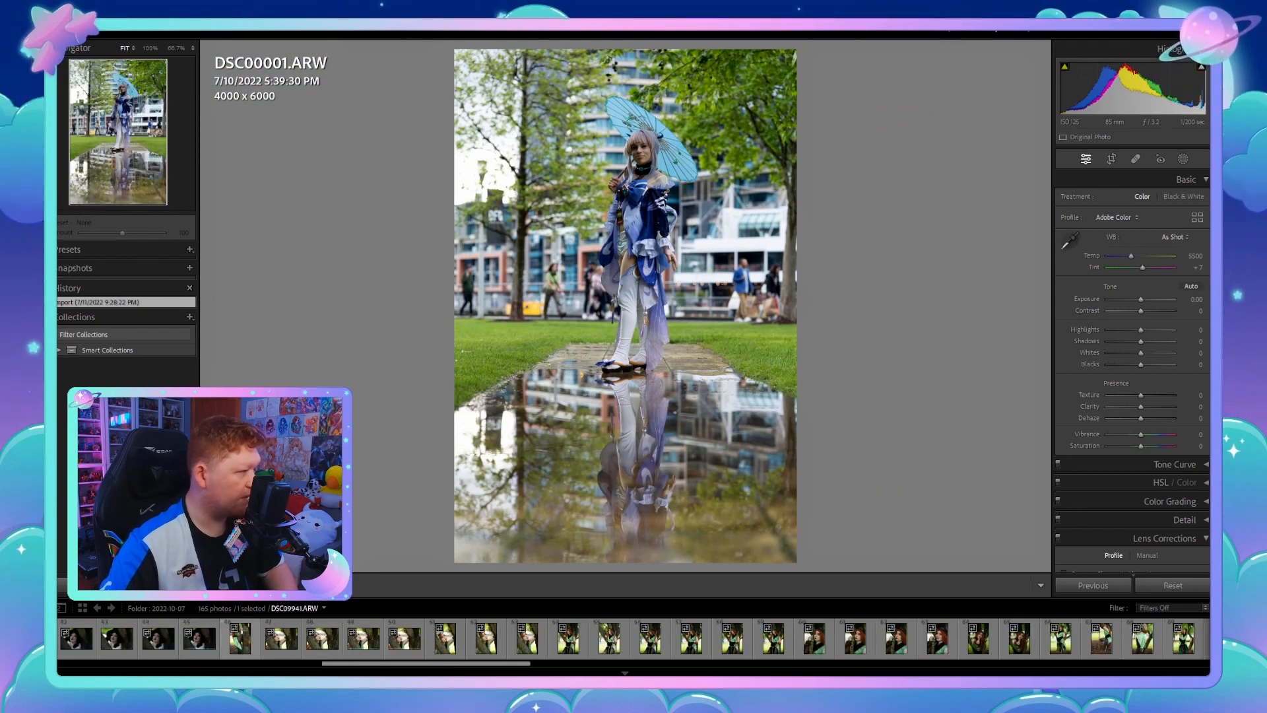
left_click(241, 637)
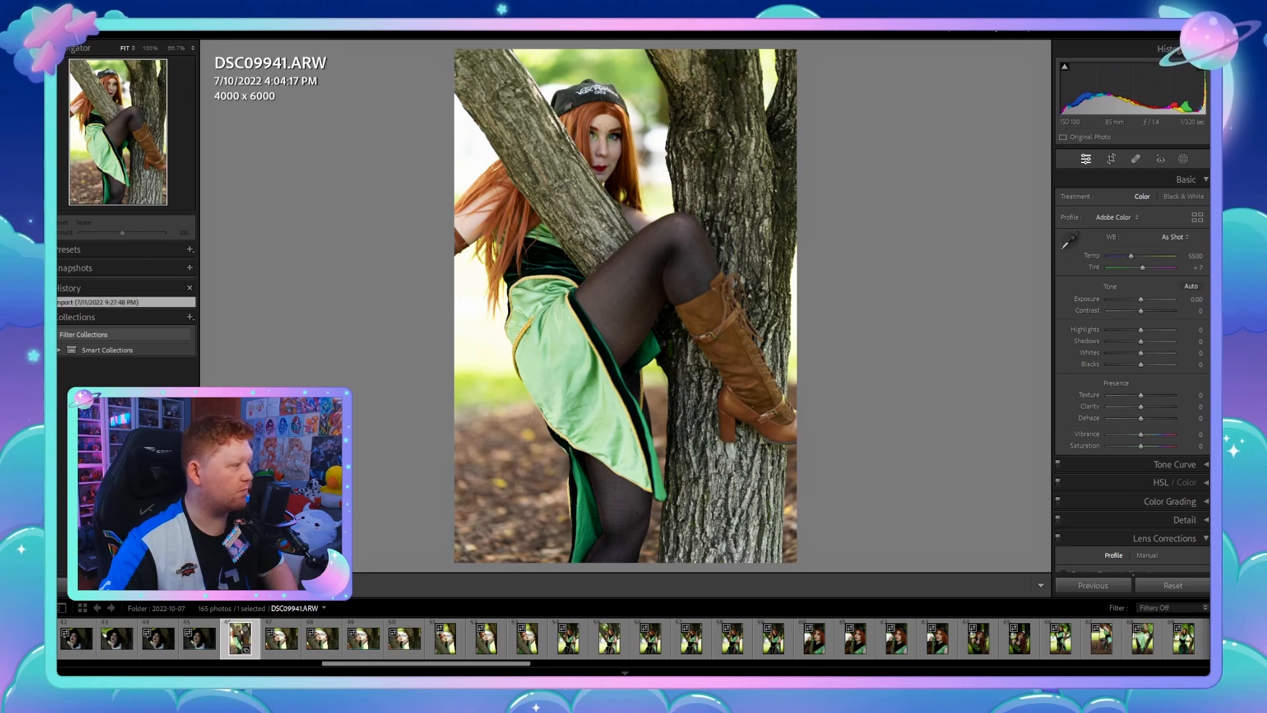
Step: Open the close-up DSC09942.ARW, inspect the face at 66.7%, and return to the fitted view
left_click(281, 637)
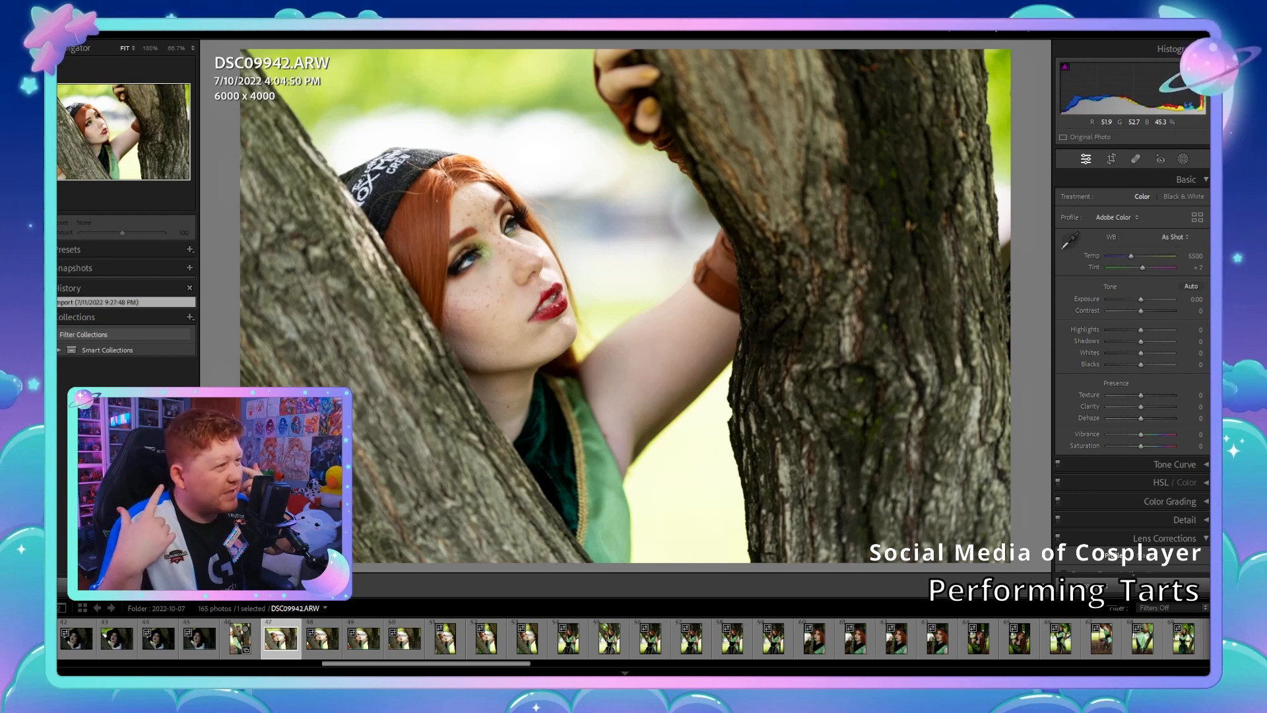
key("z")
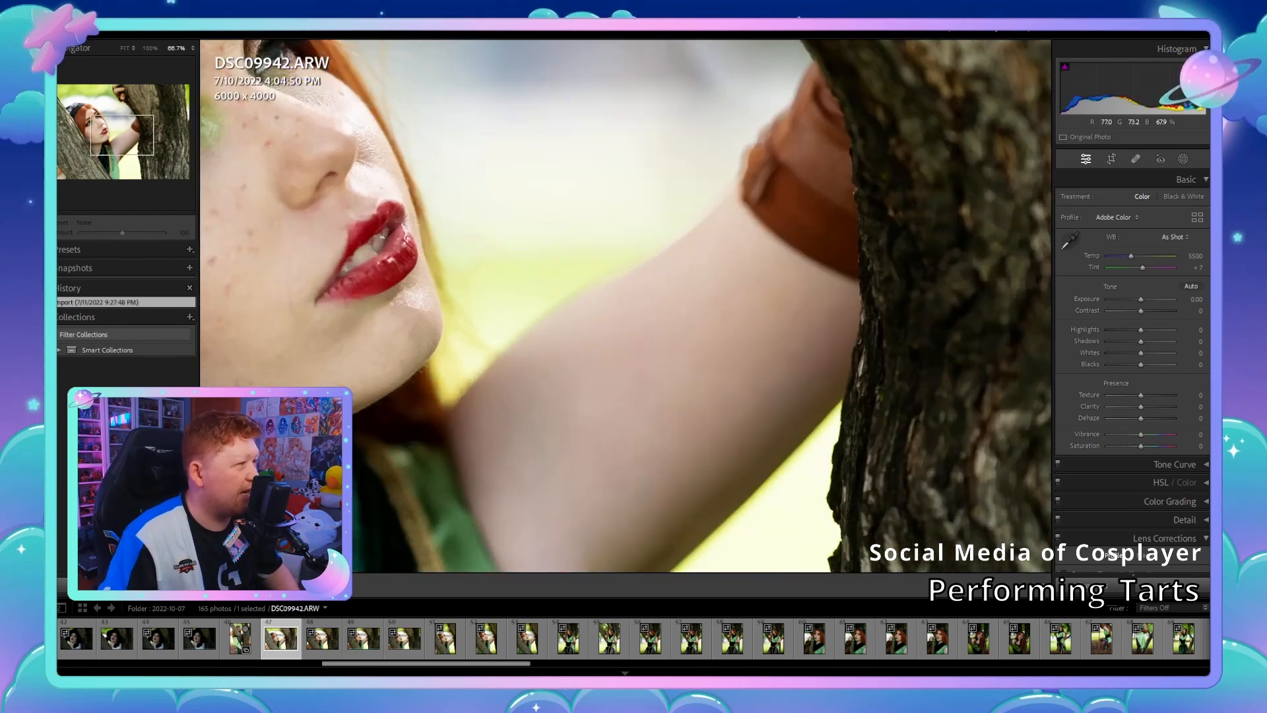
key("z")
key("z")
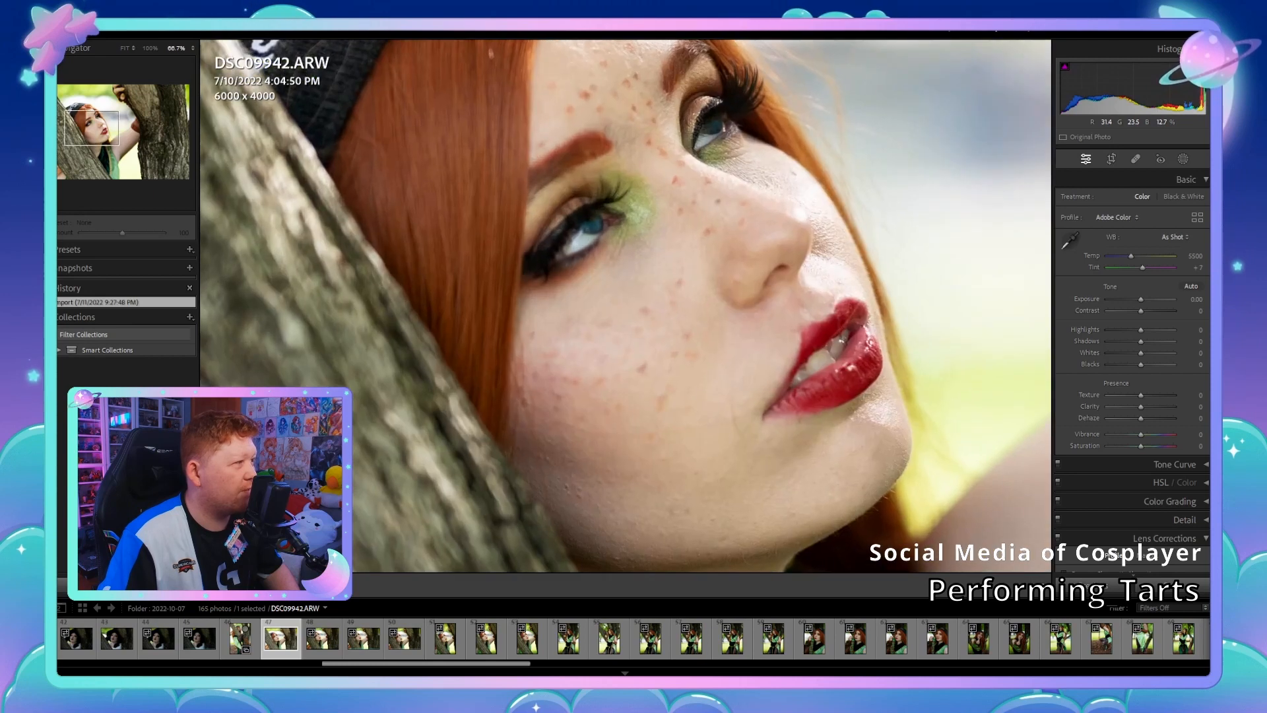
key("z")
Step: Compare the following close-up frames through DSC09945.ARW and settle on DSC09944.ARW
key("Right")
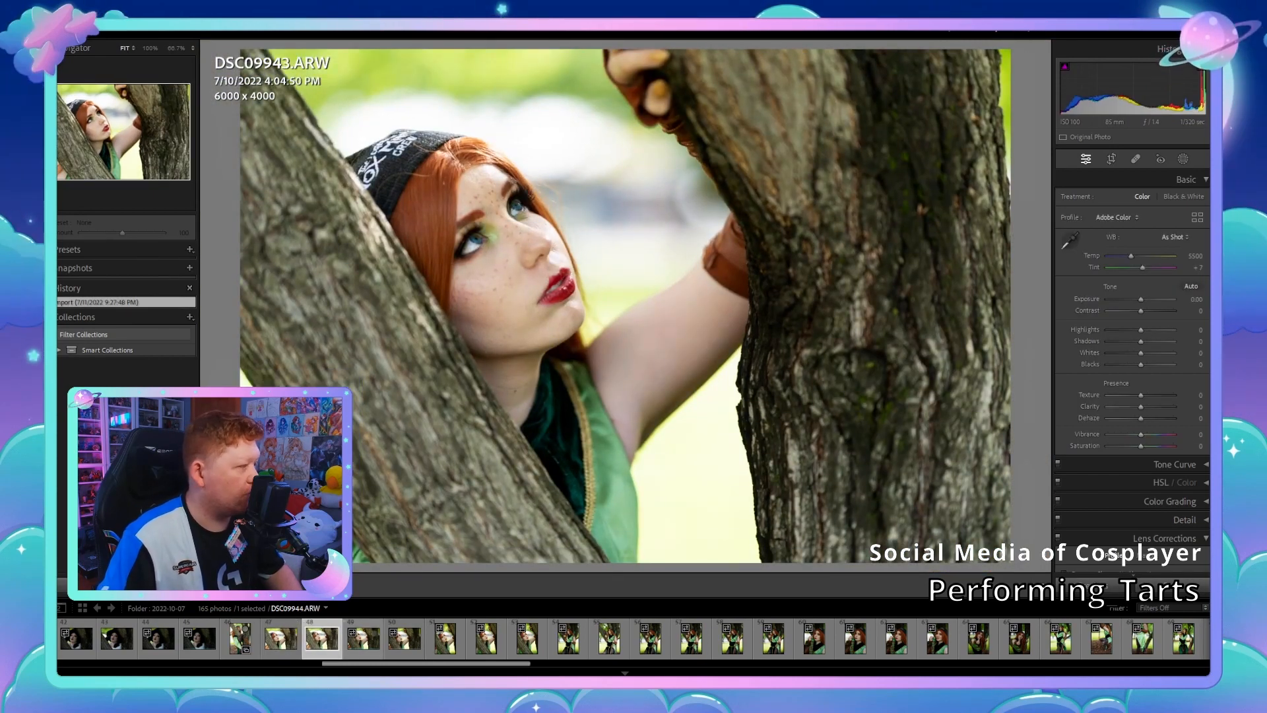
key("Right")
key("Right")
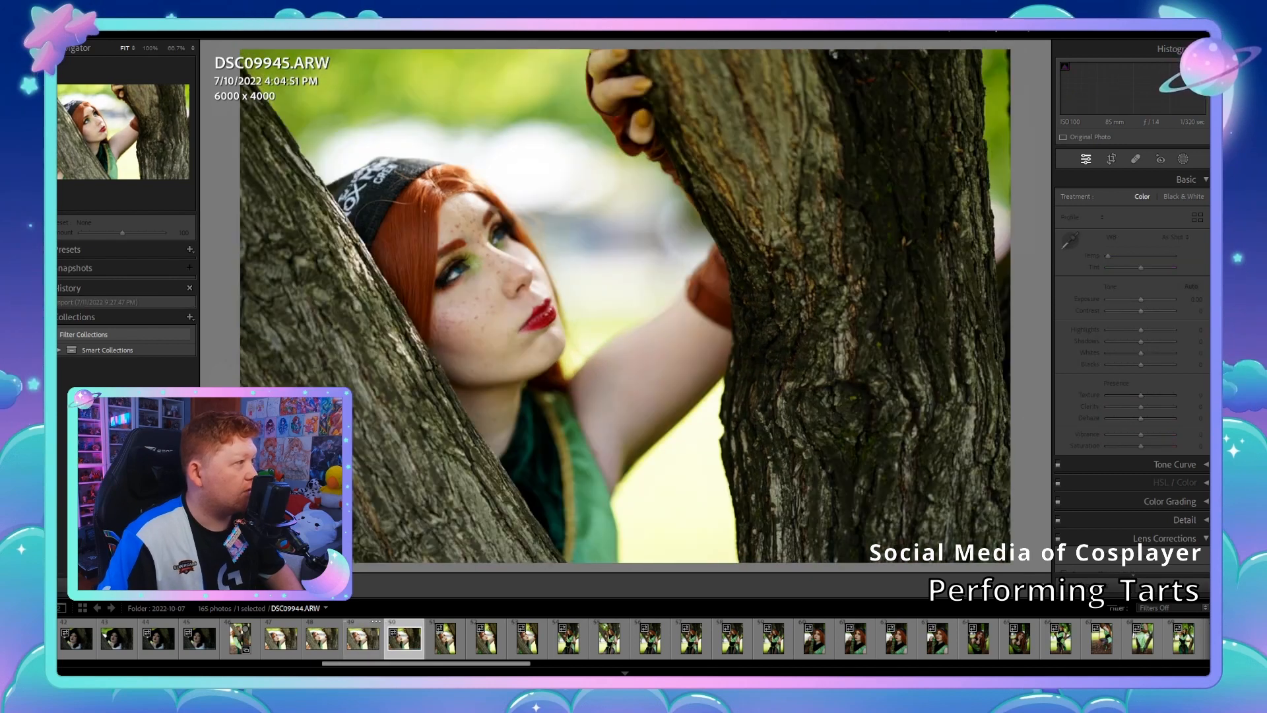
key("Right")
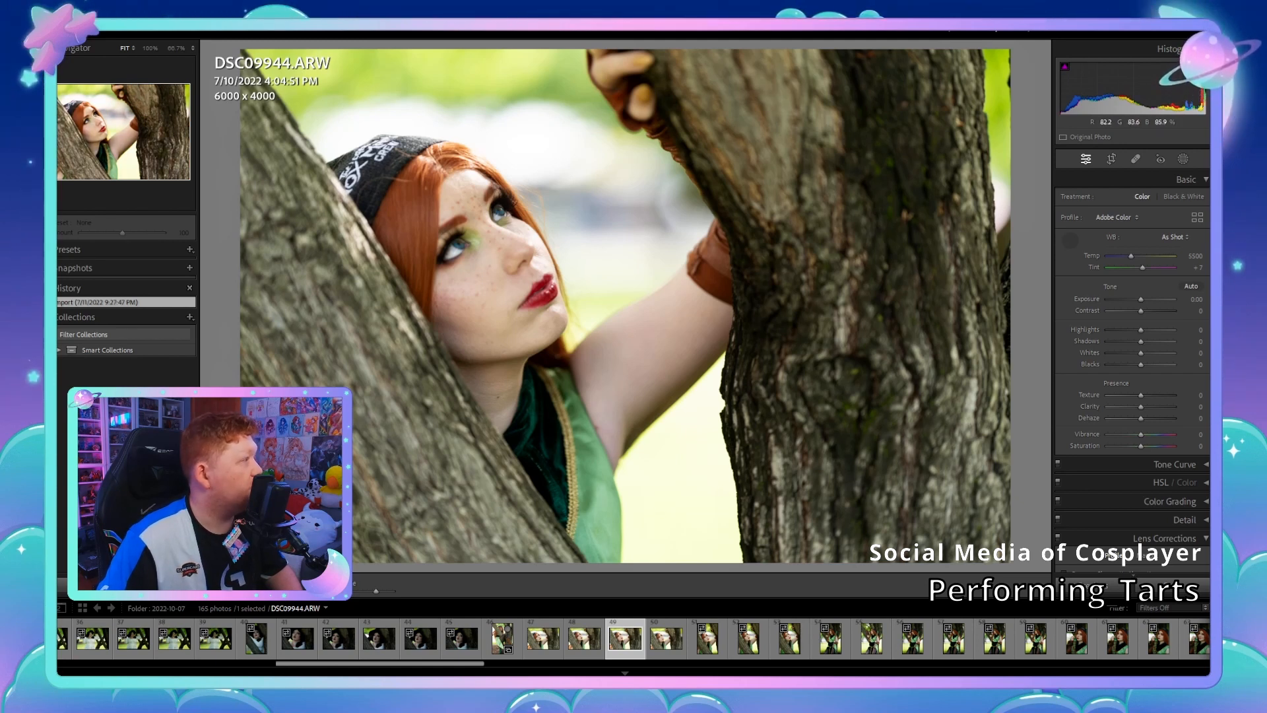
Step: Sample the white balance of DSC09944.ARW from the tree trunk, arriving at temperature 5850 and tint +10
left_click(739, 317)
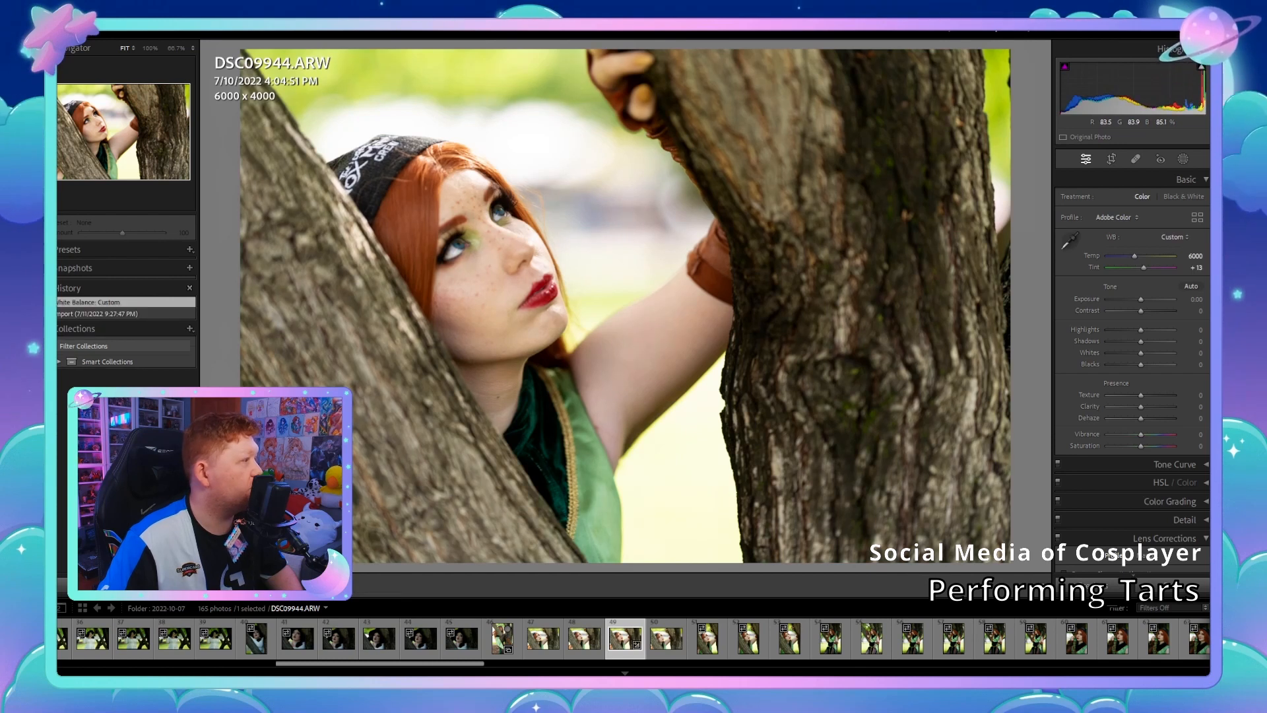
key("w")
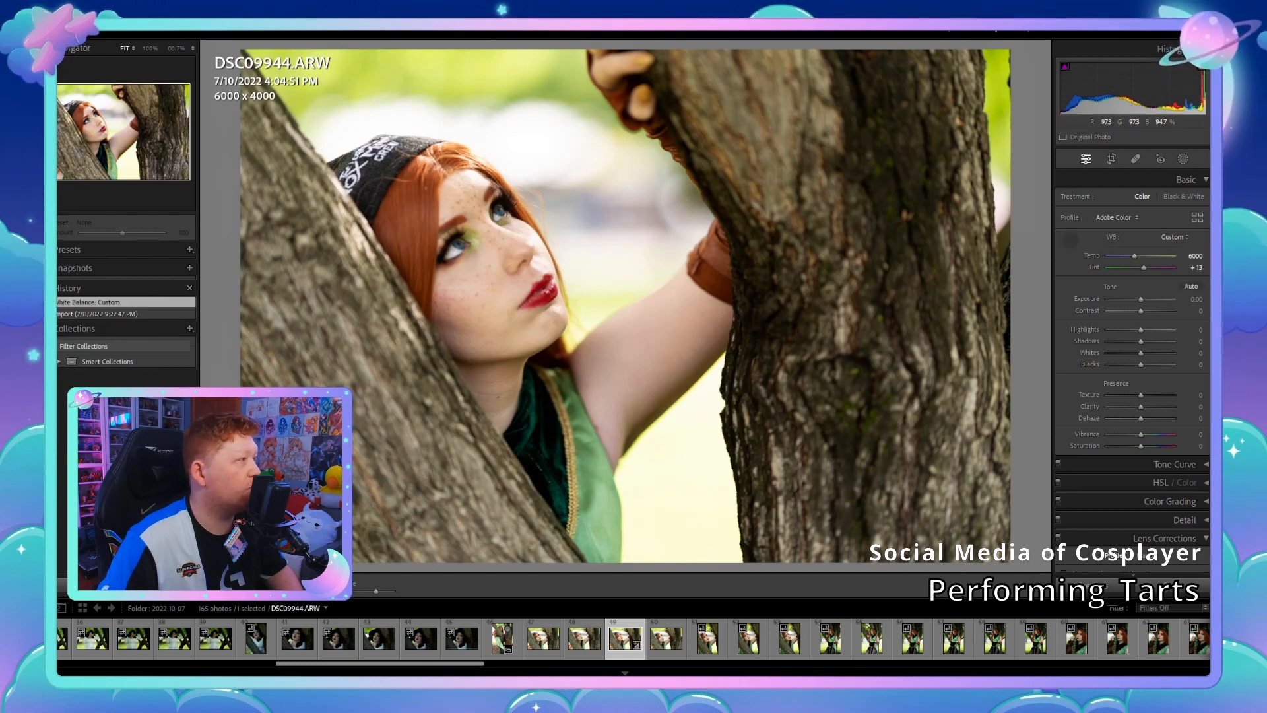
left_click(625, 326)
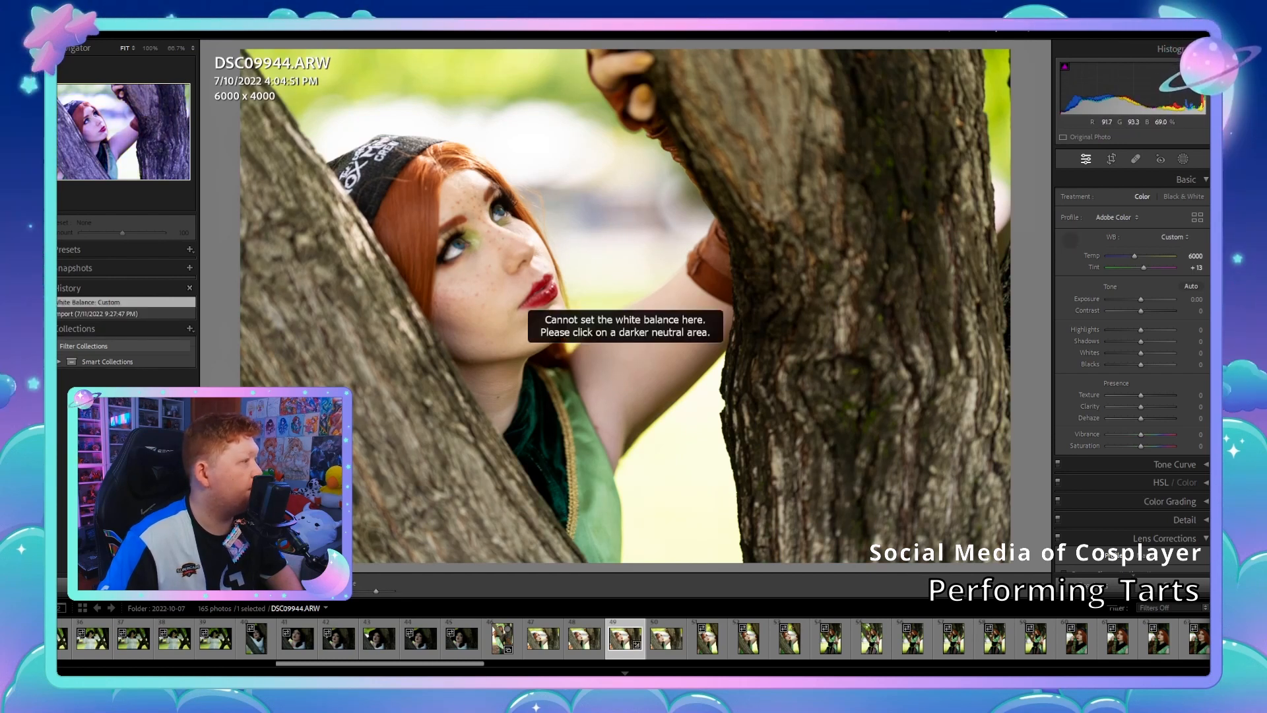
left_click(826, 330)
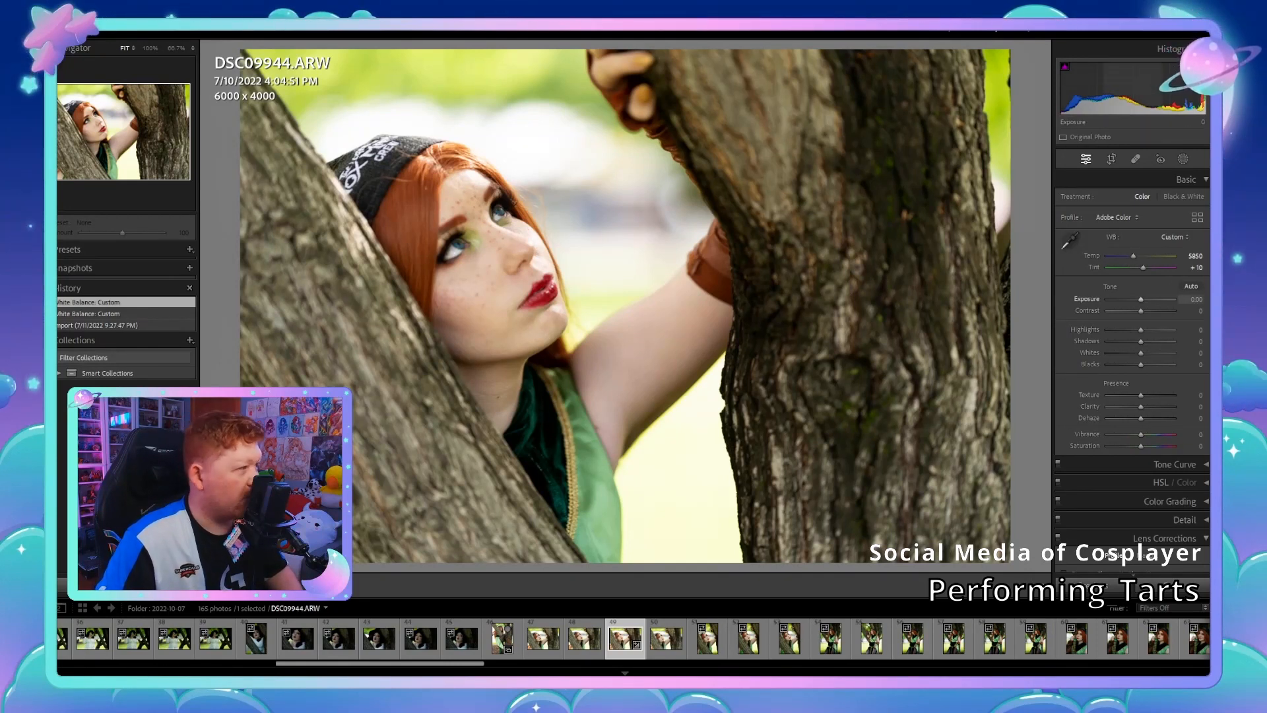
Step: Set the exposure to -0.35, highlights to -32, shadows to -14 and blacks to -7
left_click_drag(1142, 86, 1133, 86)
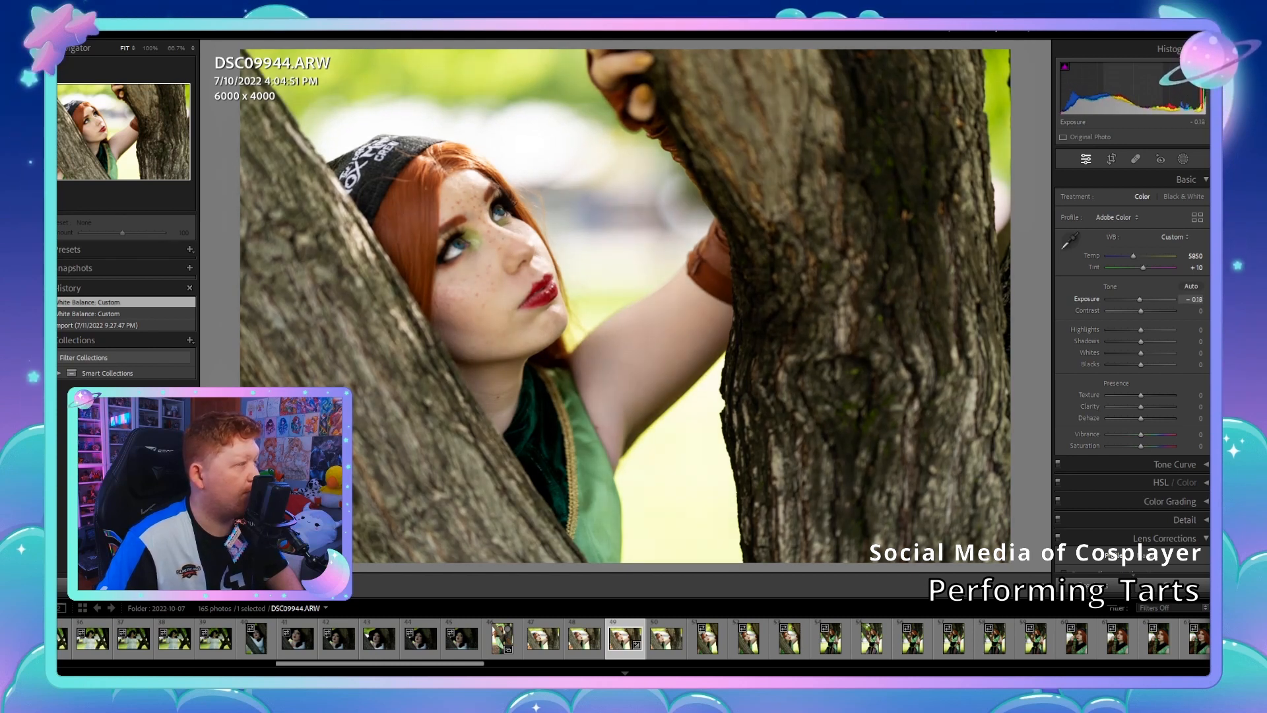
left_click_drag(1136, 86, 1136, 86)
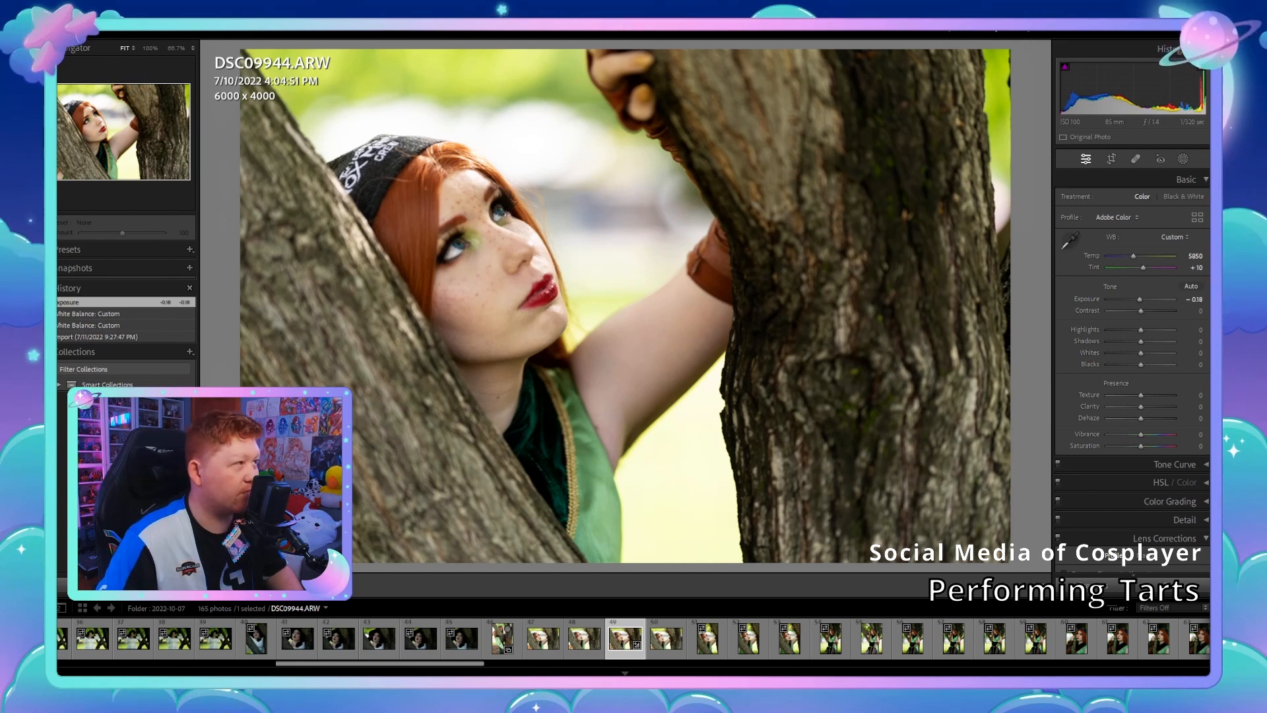
left_click_drag(1140, 299, 1139, 299)
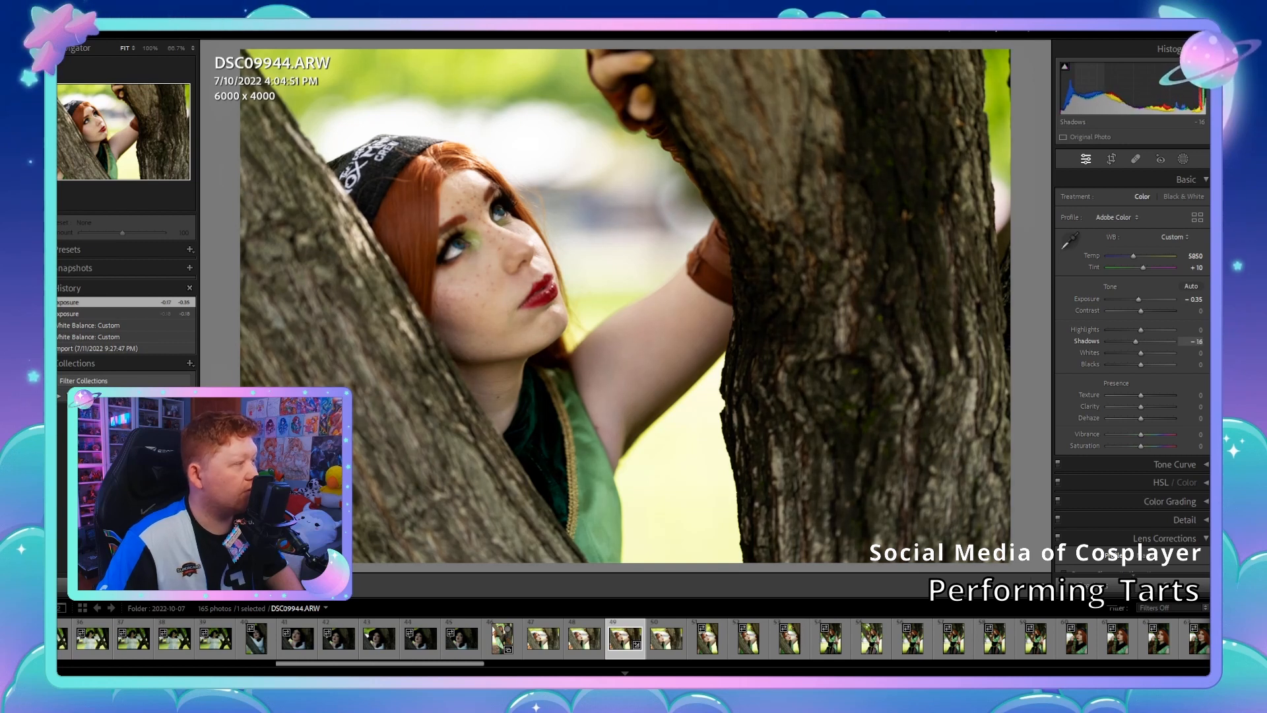
left_click_drag(1195, 342, 1198, 342)
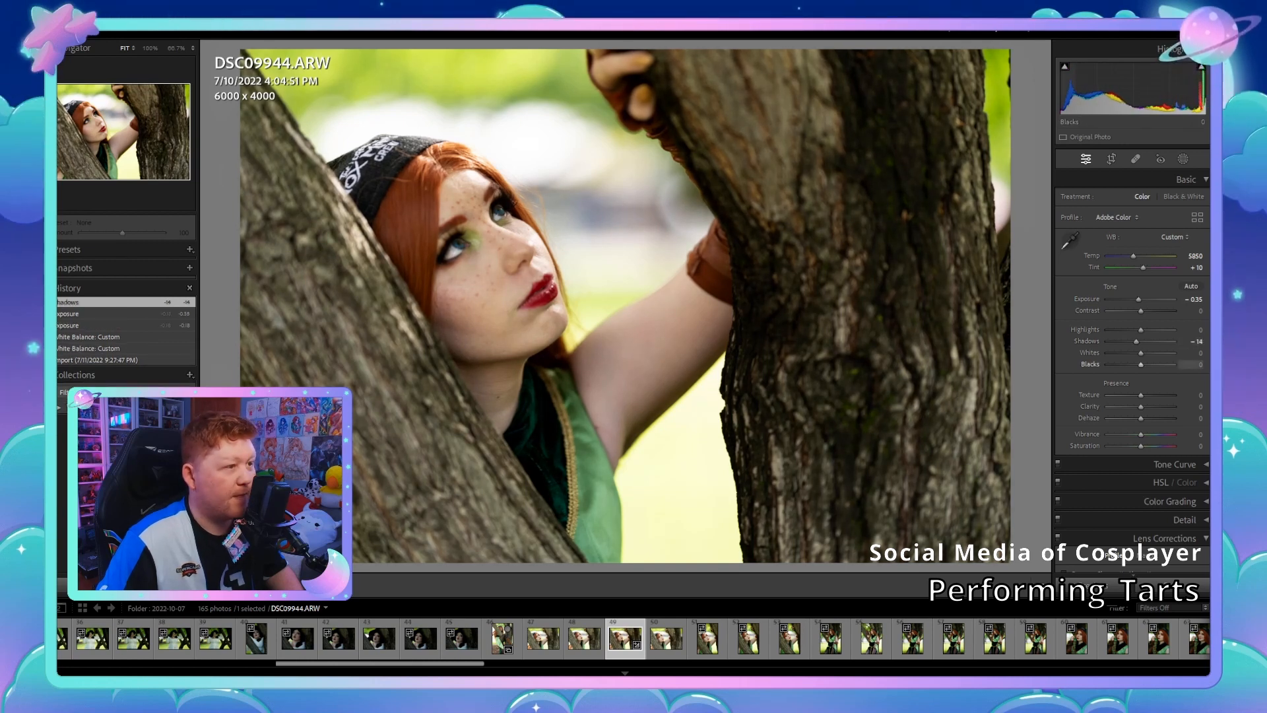
left_click_drag(1196, 365, 1179, 329)
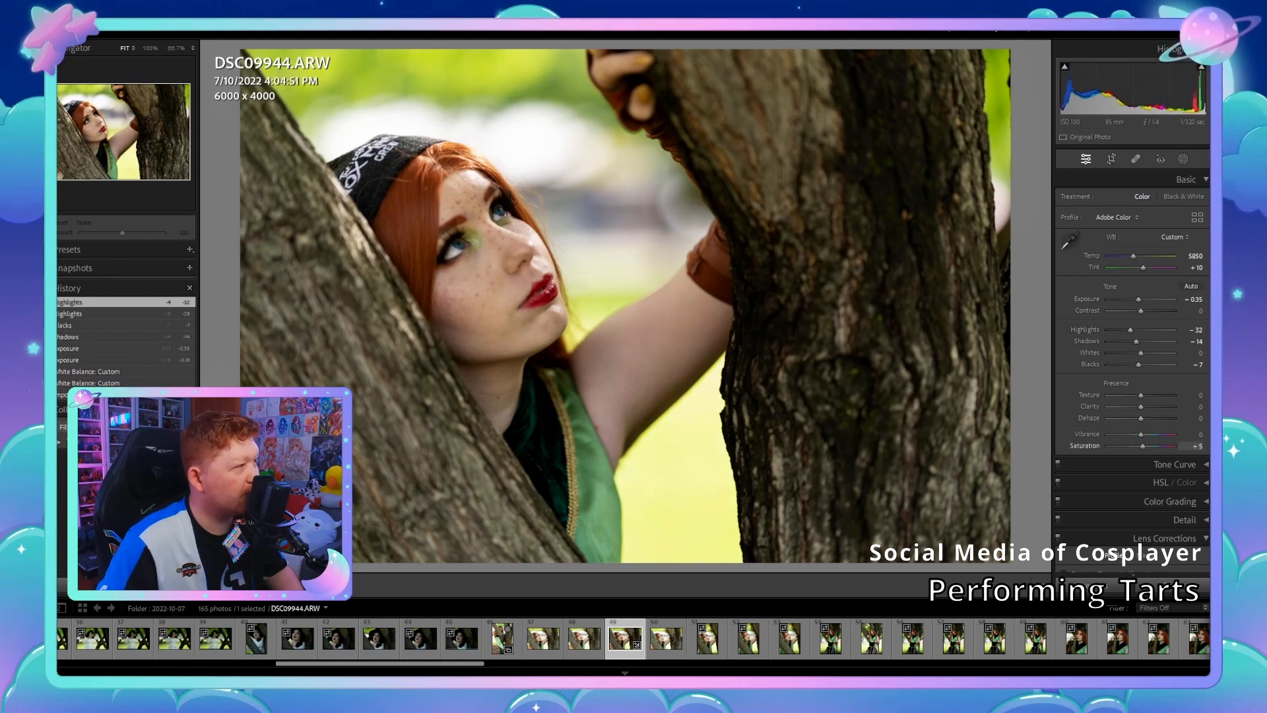
Step: Raise the photo's saturation to +9
key("minus")
key("plus")
key("plus")
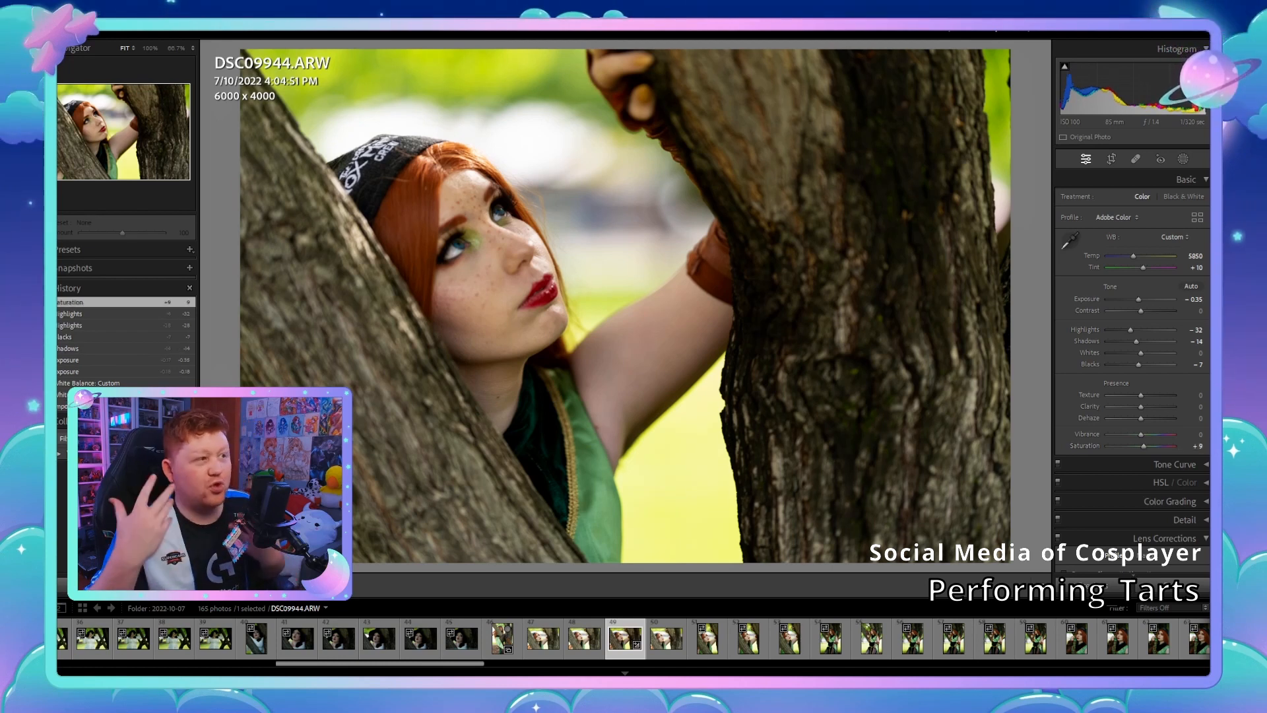
Step: Enable chromatic aberration removal in the lens corrections and collapse that section
scroll(1133, 363, "down", 4)
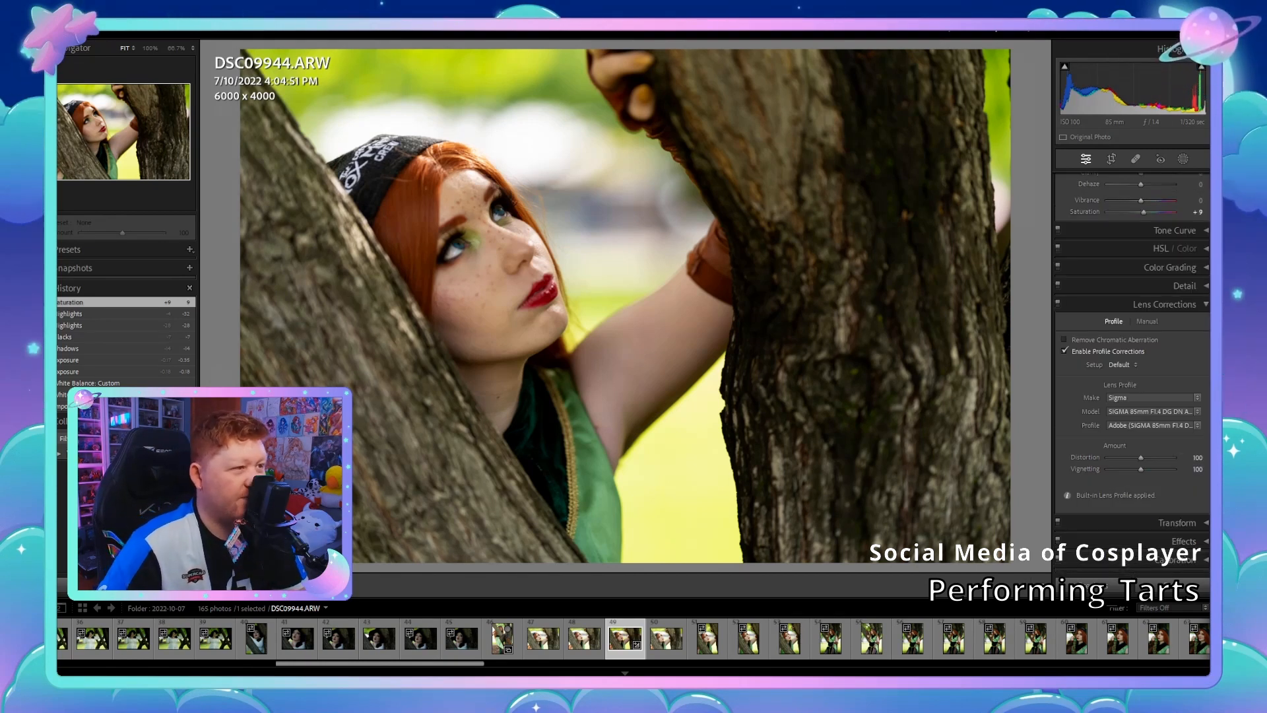
left_click(1064, 339)
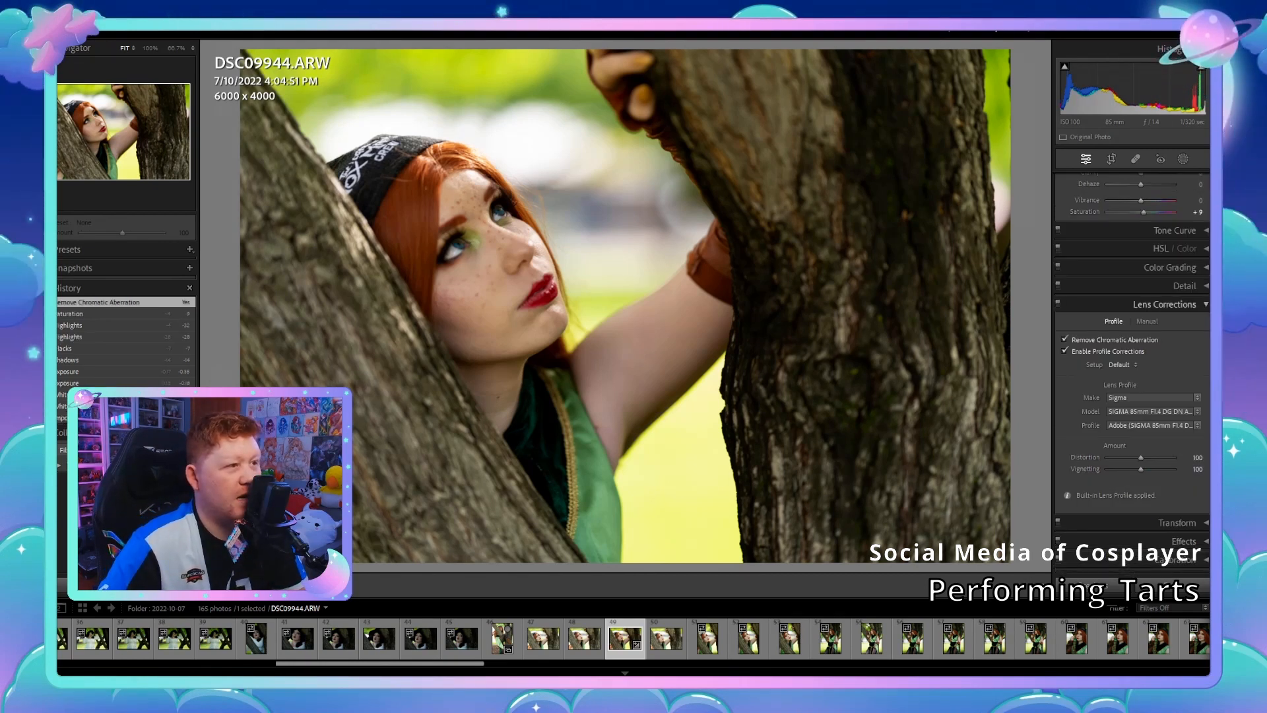
left_click(1165, 305)
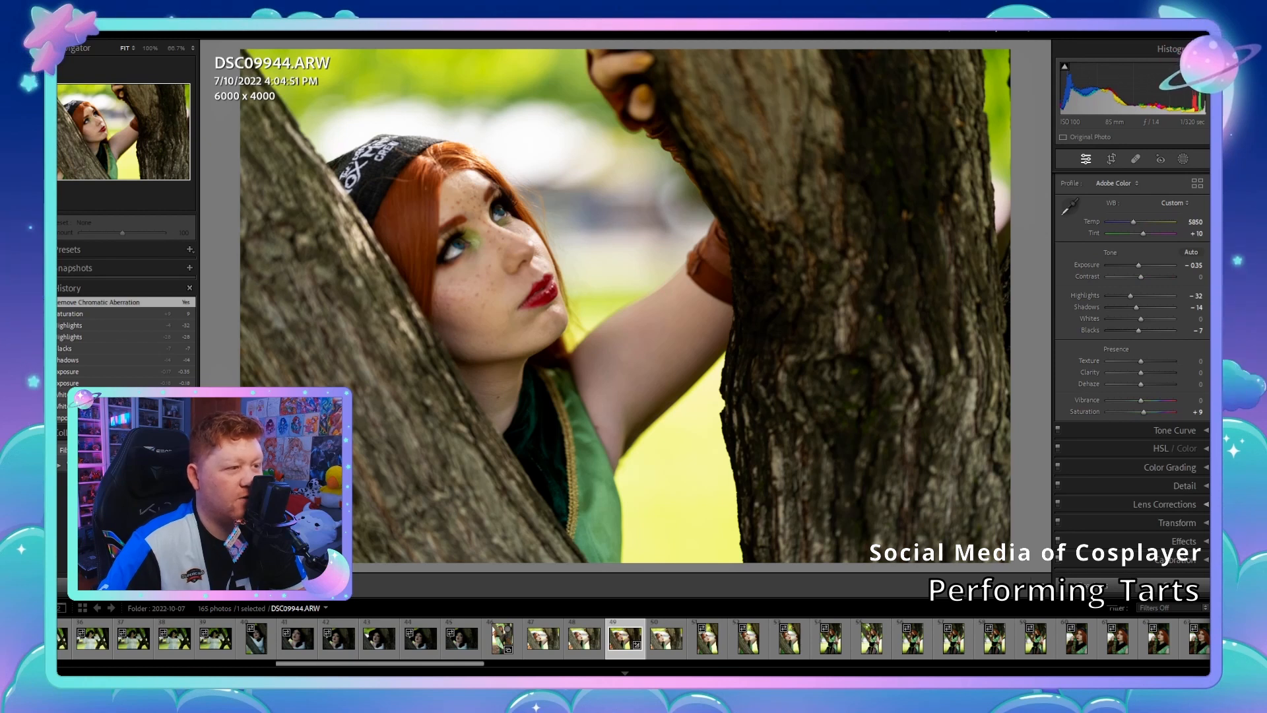
Step: Try luminance noise reduction at 100 on DSC09944.ARW and inspect its effect on the face up close
left_click(1165, 503)
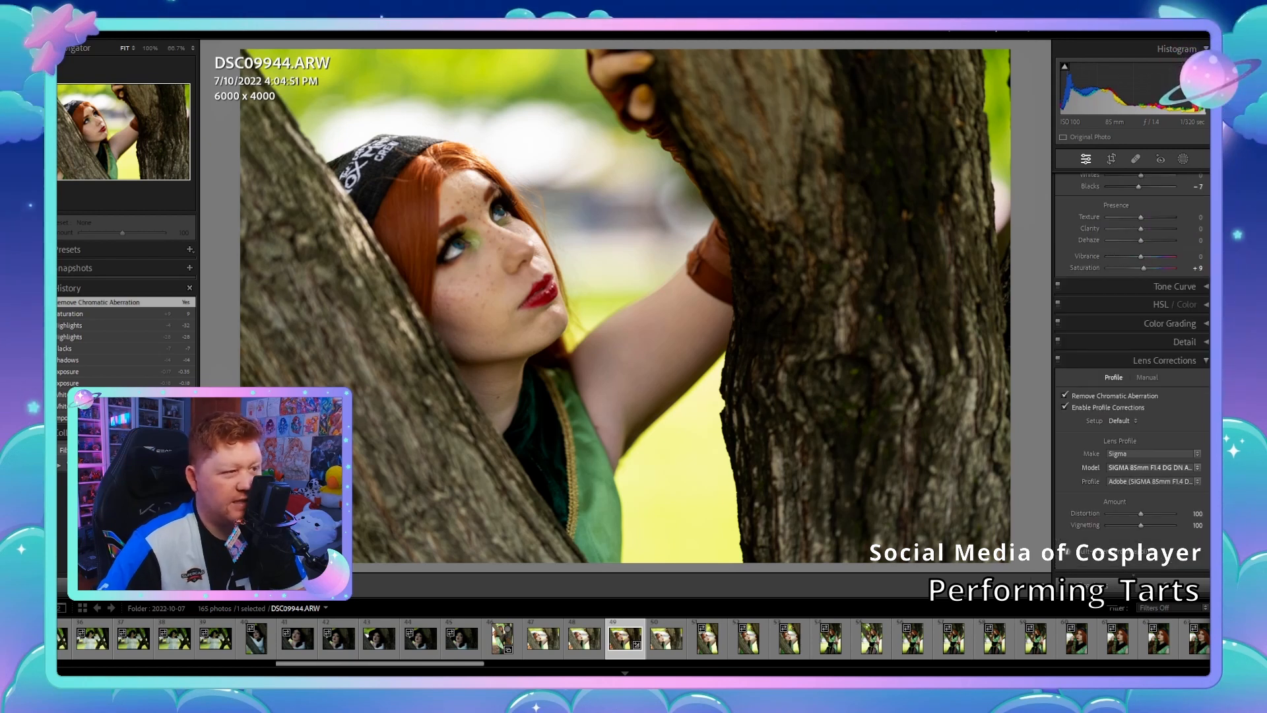
left_click(1165, 361)
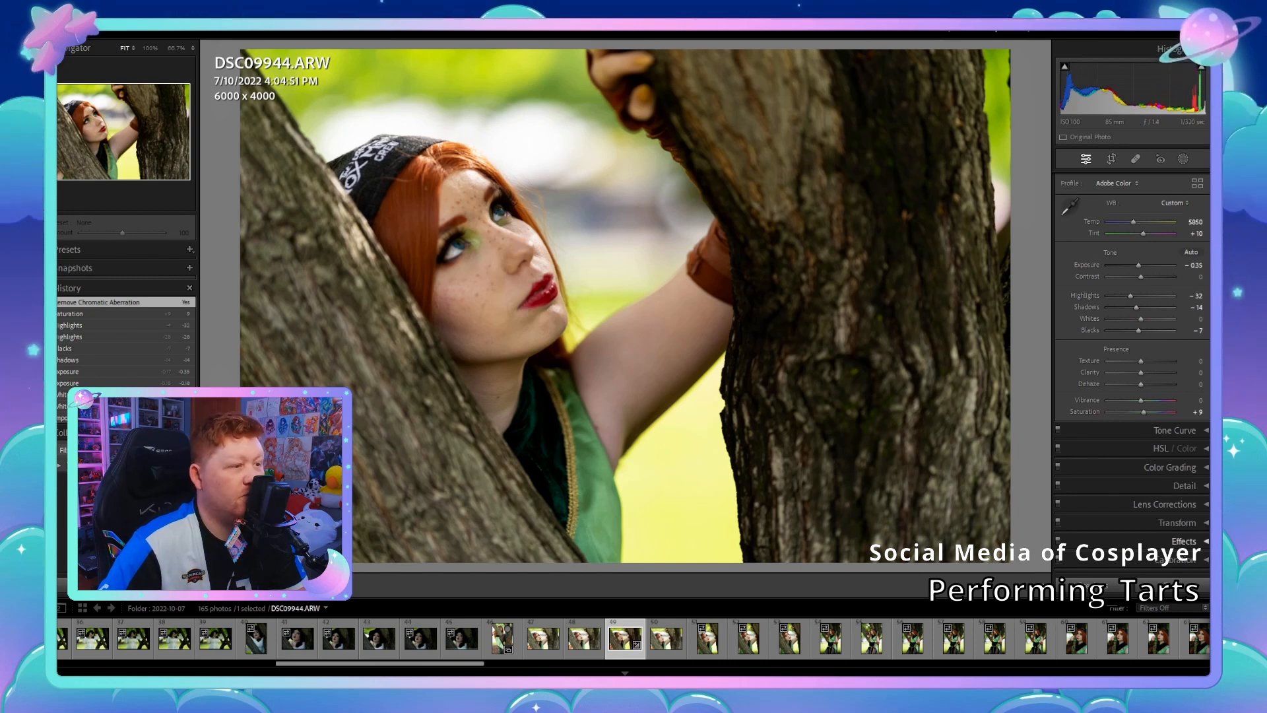
left_click(1165, 485)
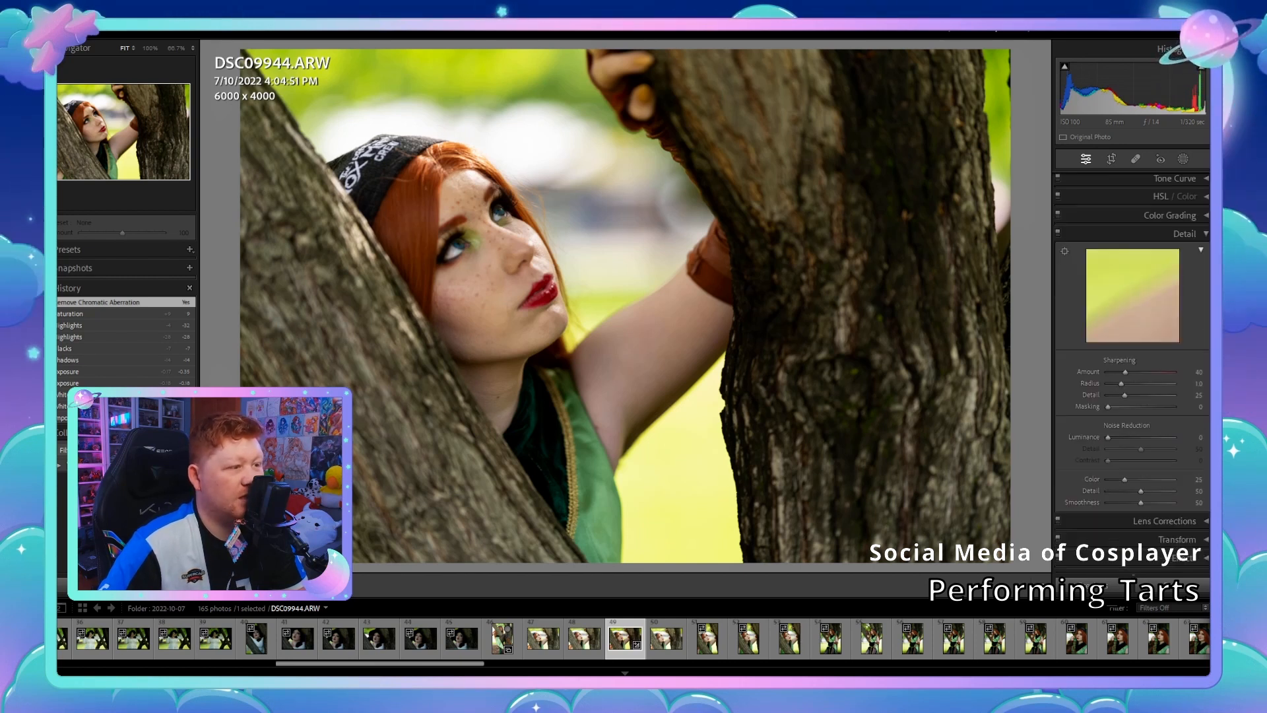
key("Up")
key("Up")
key("Up")
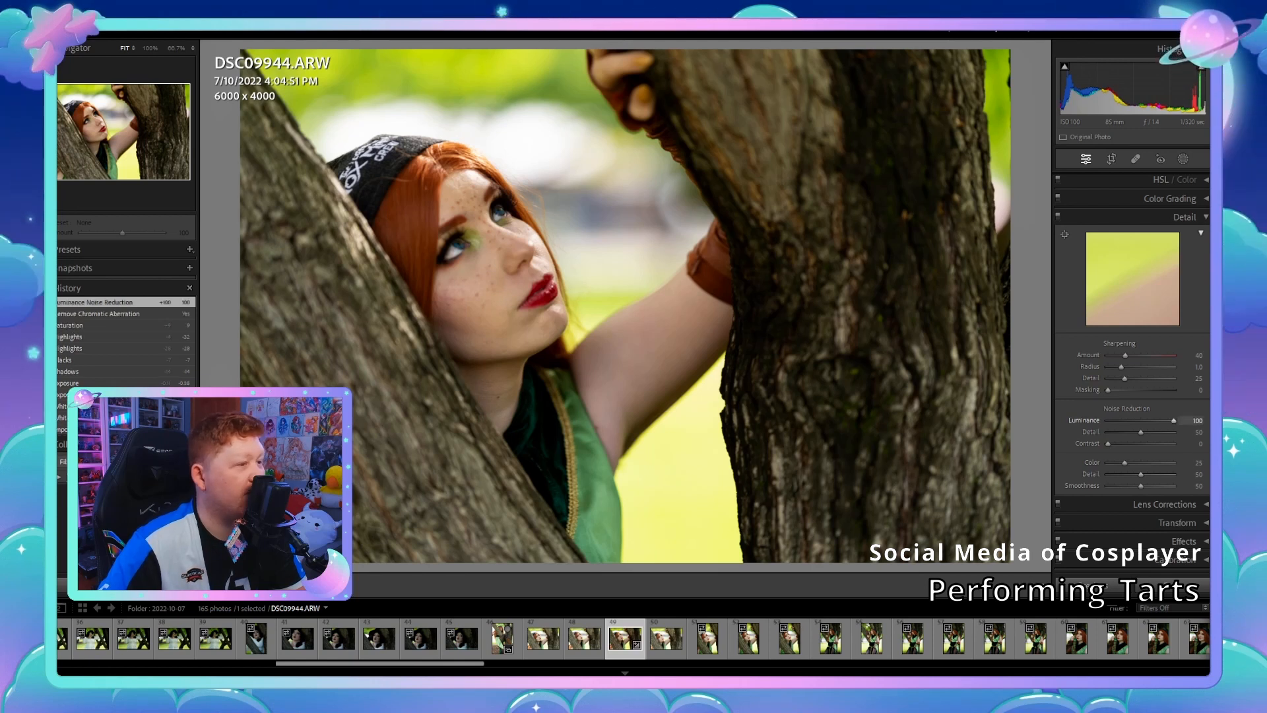
key("z")
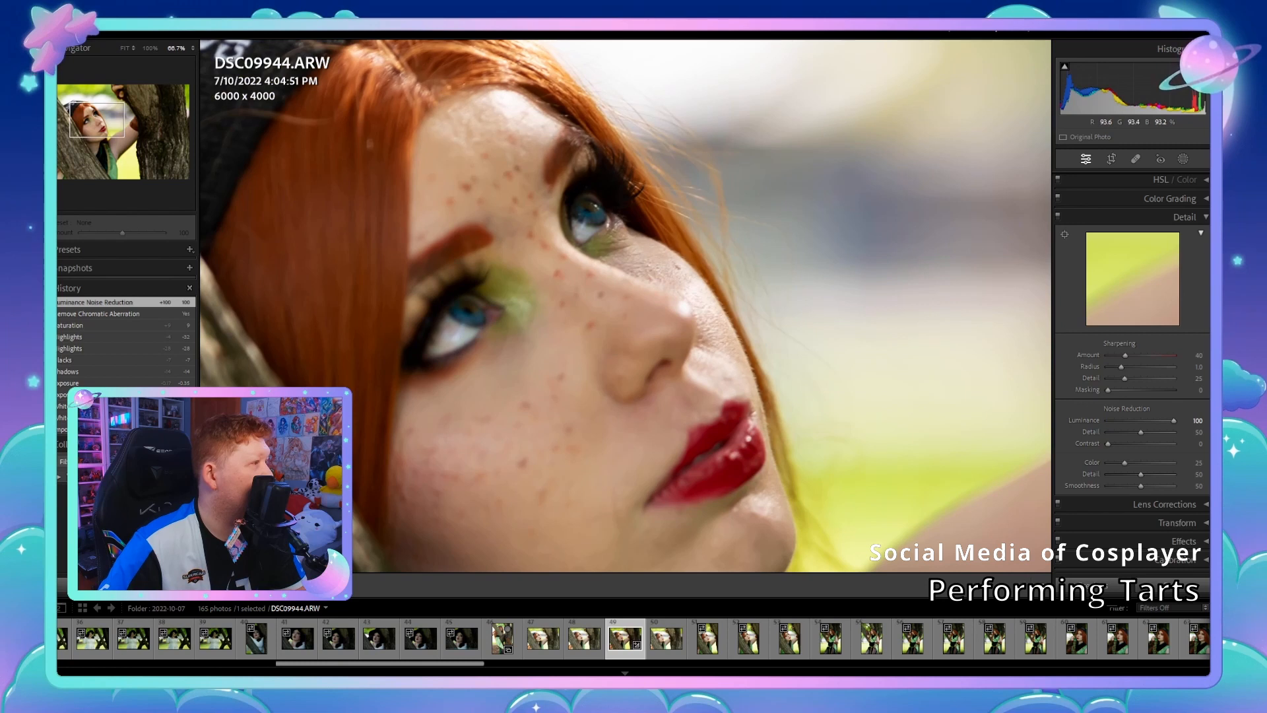
key("z")
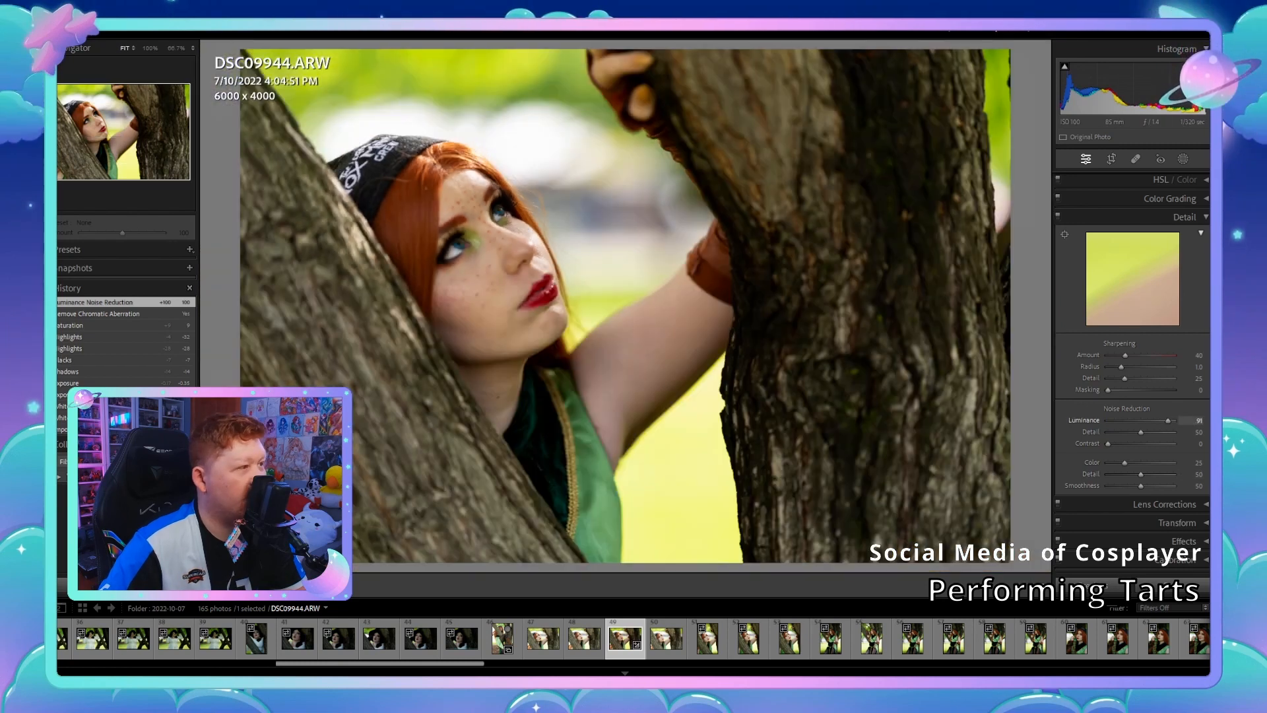
Step: Try luminance noise reduction at 5 with its detail at 50, reset luminance to 0 and inspect the photo close up
left_click_drag(1114, 420, 1112, 421)
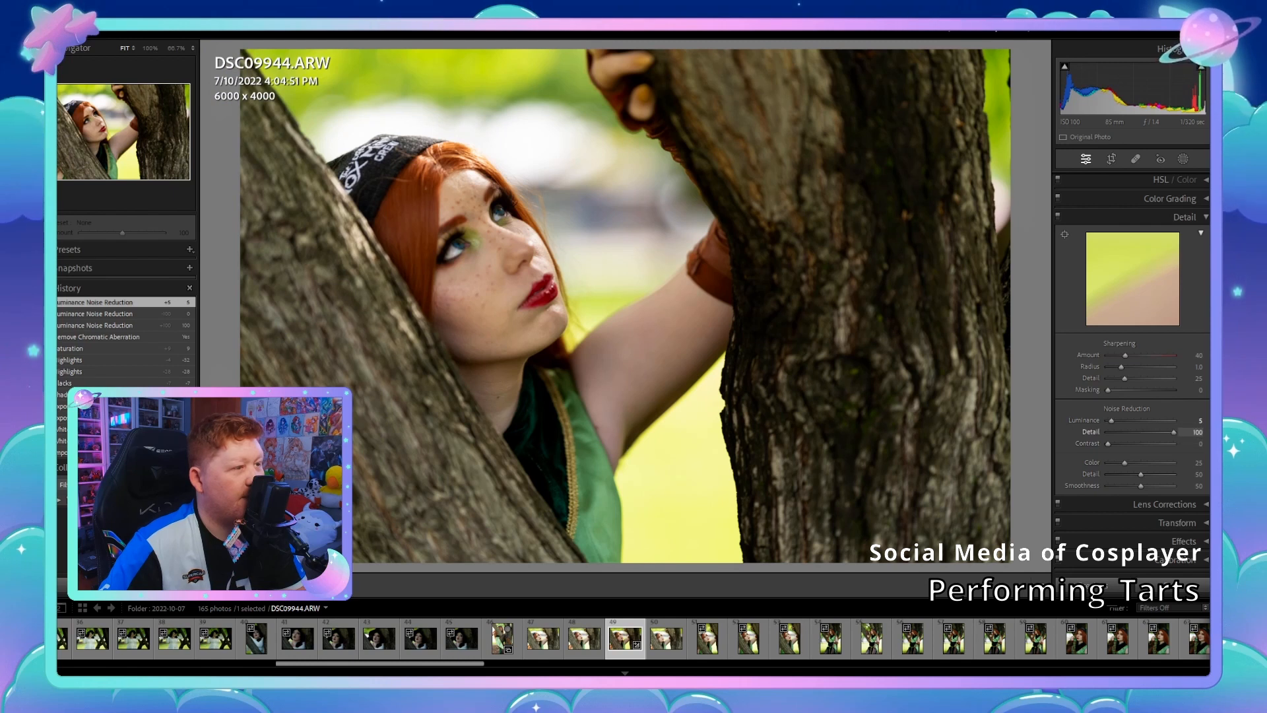
mouse_move(1163, 432)
left_mouse_down()
mouse_move(1109, 431)
mouse_move(1141, 432)
left_mouse_up()
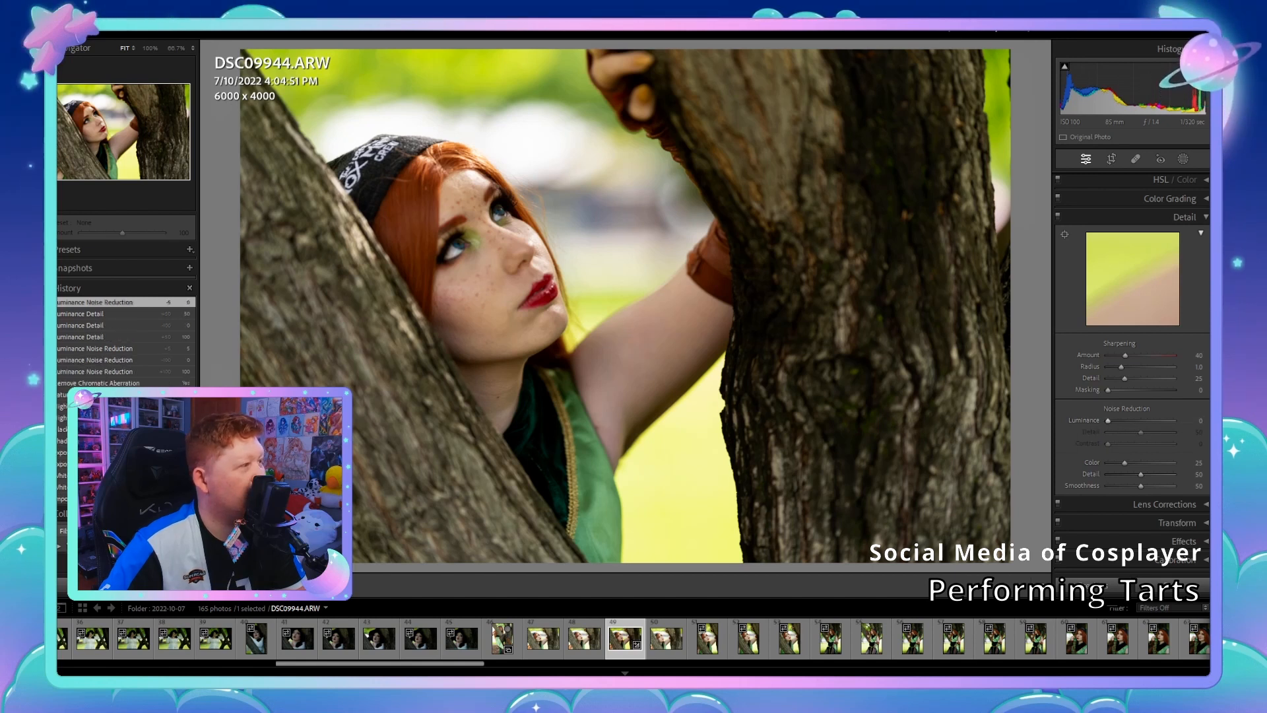
key("z")
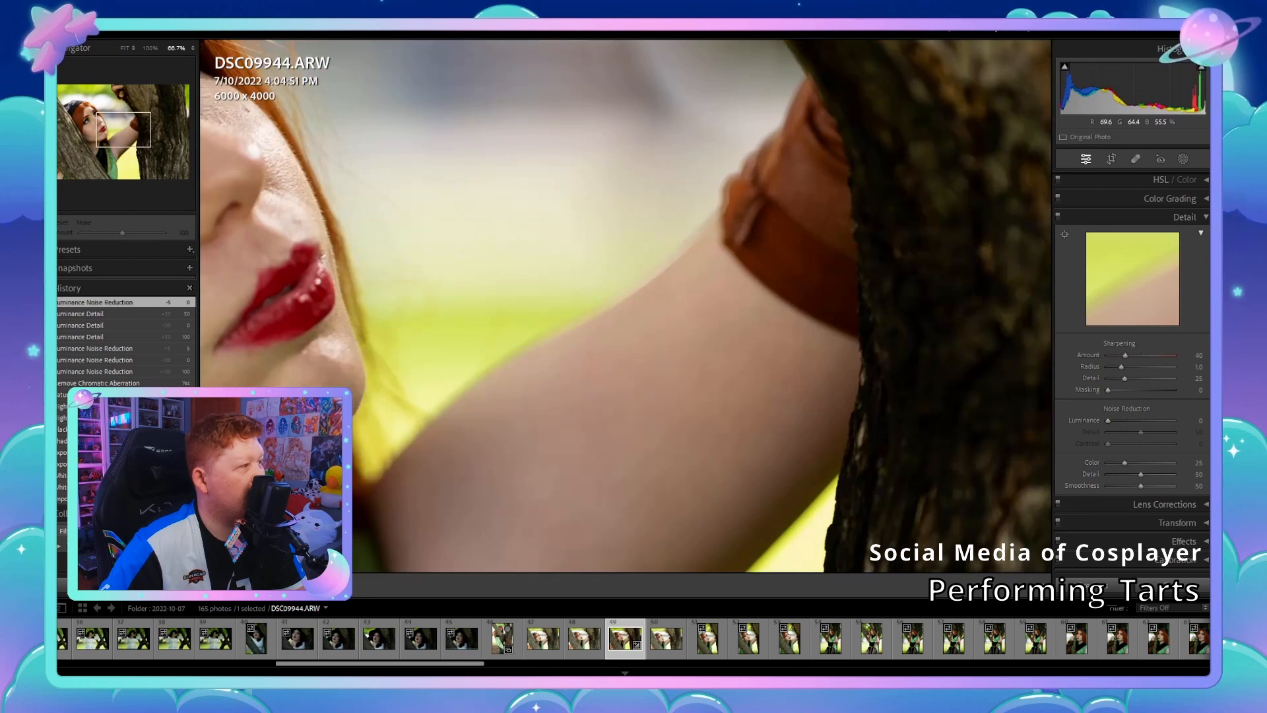
key("z")
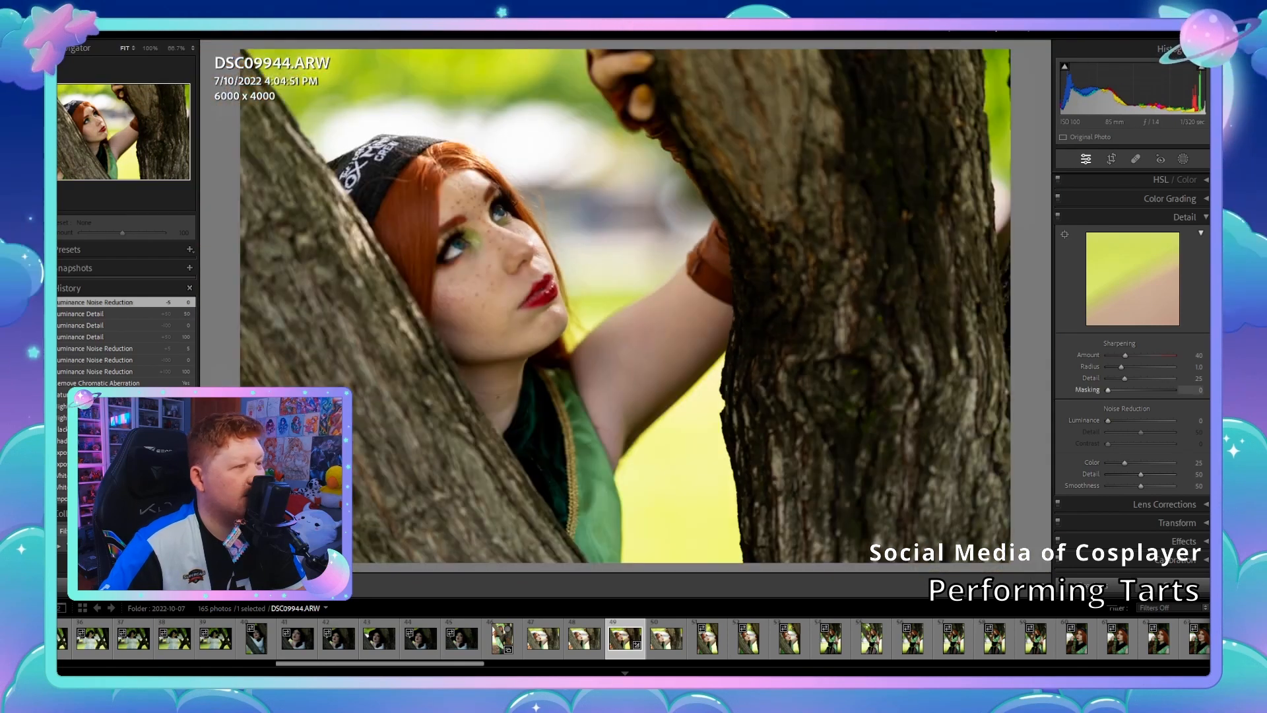
Step: Set luminance noise reduction to 6 and colour noise smoothness to 50, and collapse the Detail section
left_click_drag(1108, 420, 1112, 420)
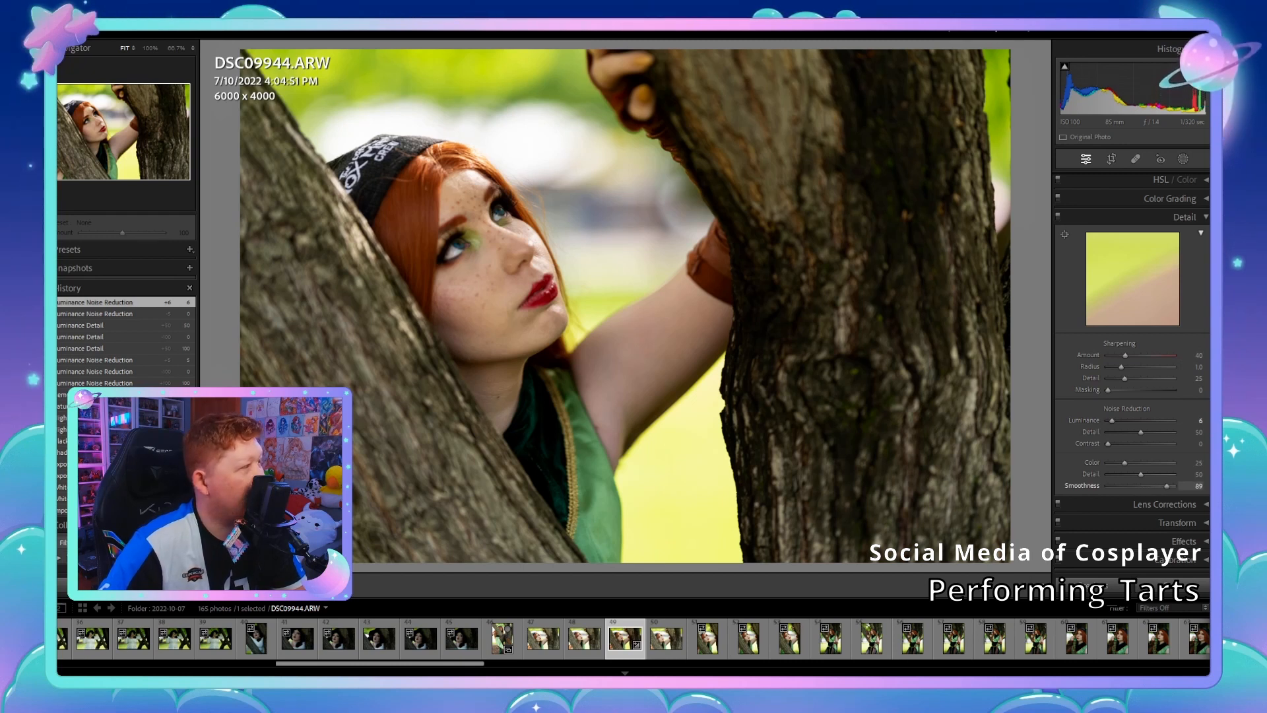
left_click_drag(1174, 486, 1140, 486)
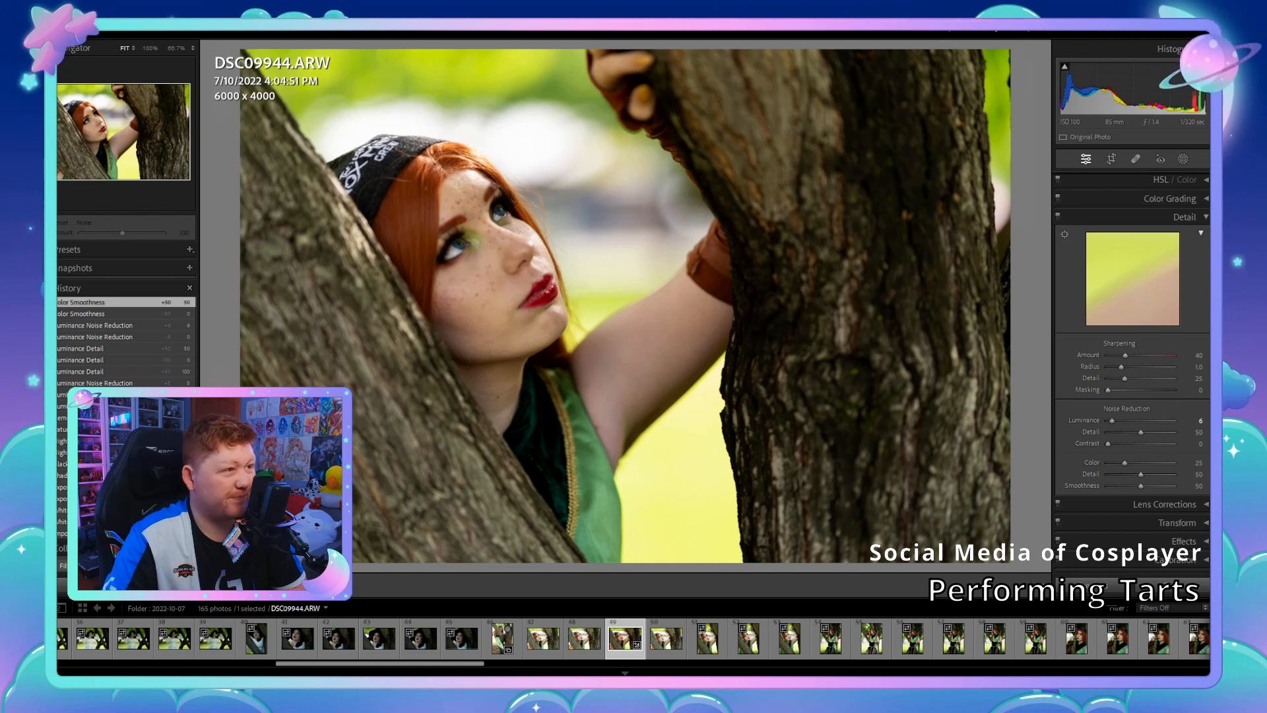
left_click(1184, 217)
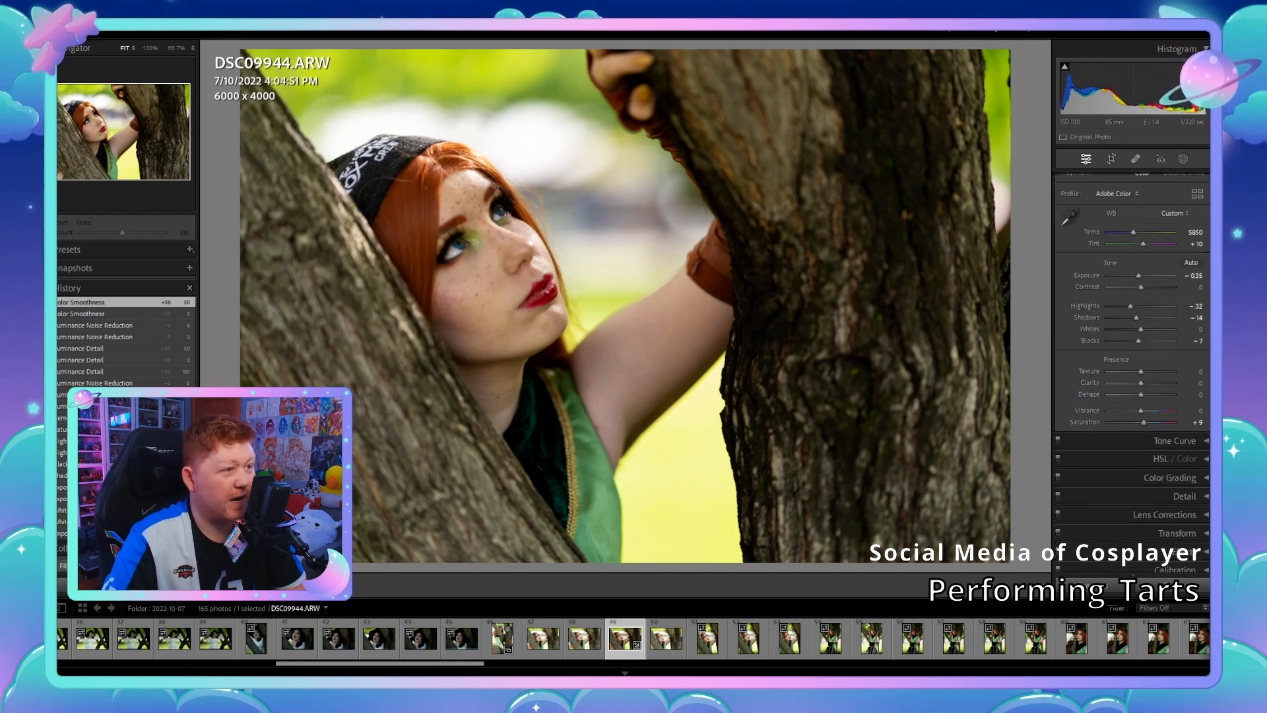
Step: Raise the vibrance of DSC09944.ARW to +23
scroll(1131, 310, "up", 2)
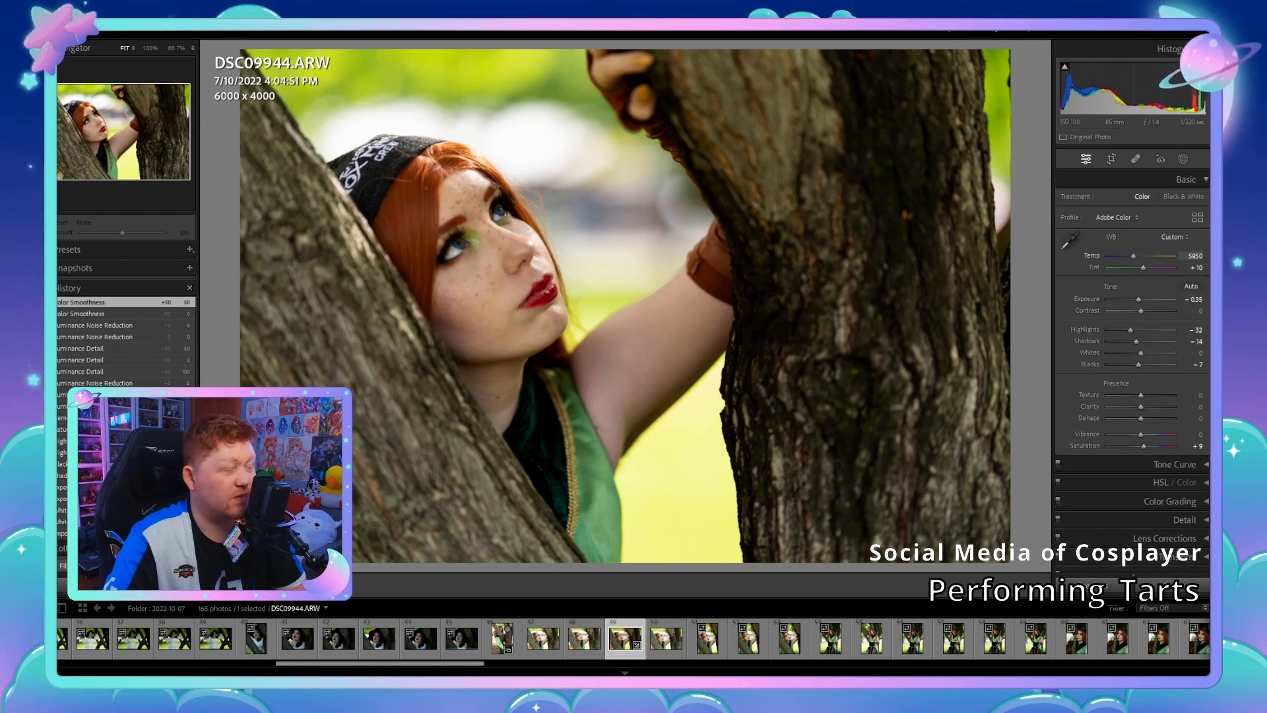
scroll(1131, 403, "down", 2)
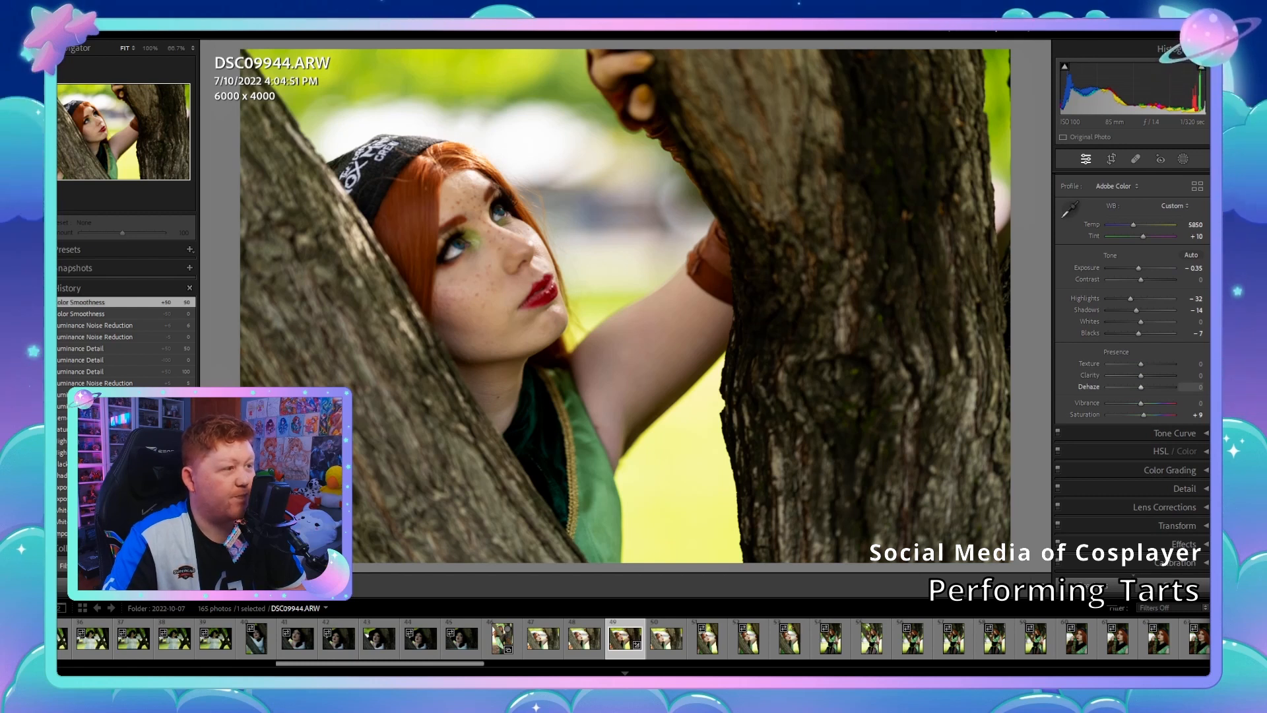
left_click_drag(1140, 403, 1150, 403)
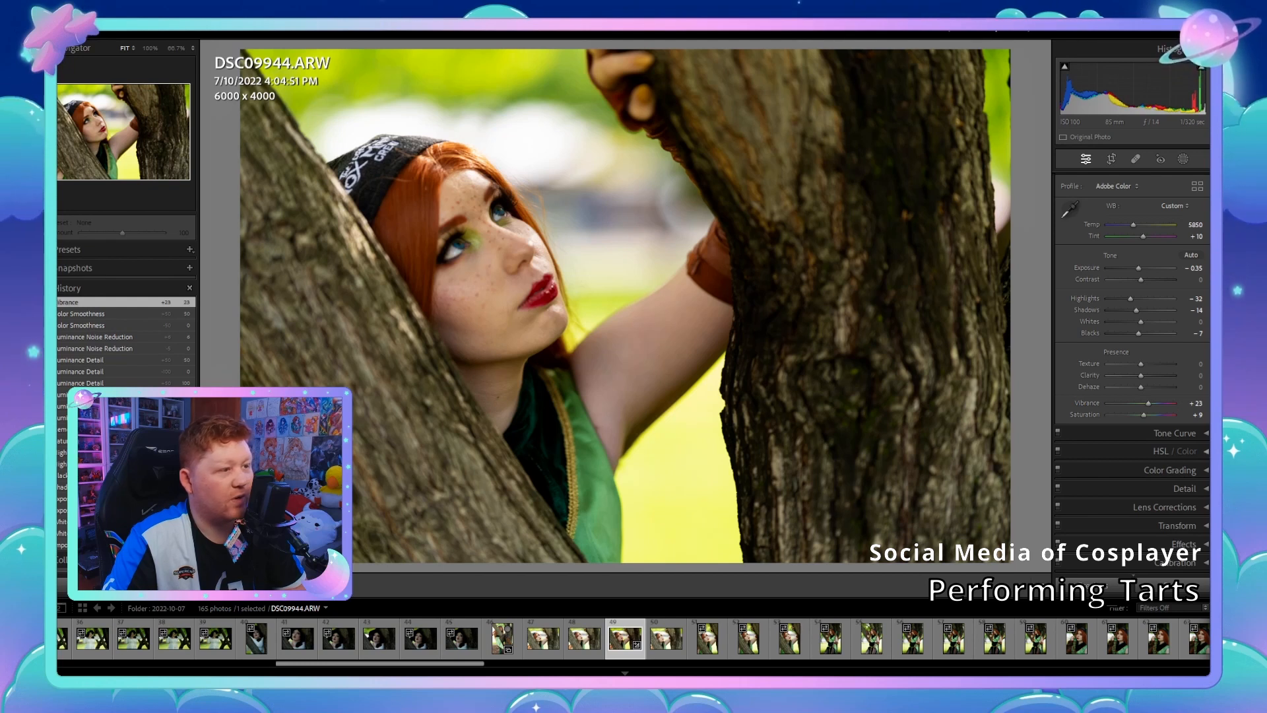
Step: Shift the green hue to +10 in the HSL adjustments
key("ctrl+3")
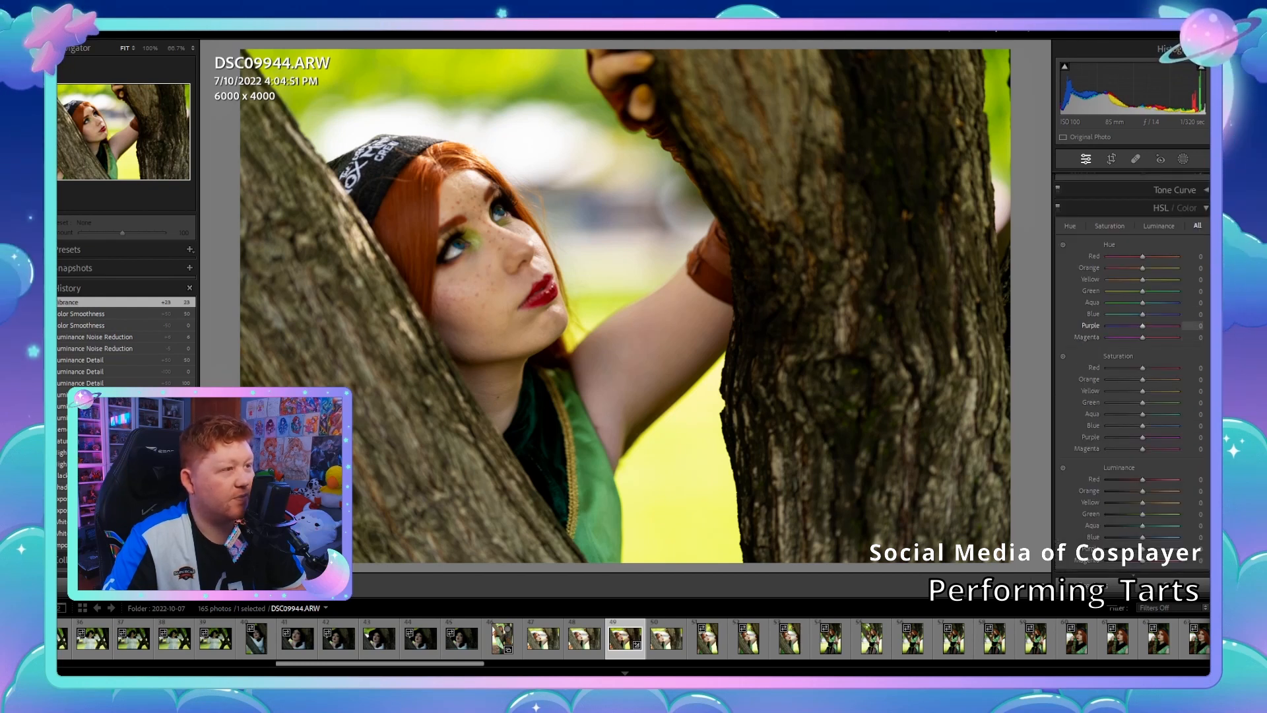
left_click_drag(1142, 290, 1154, 291)
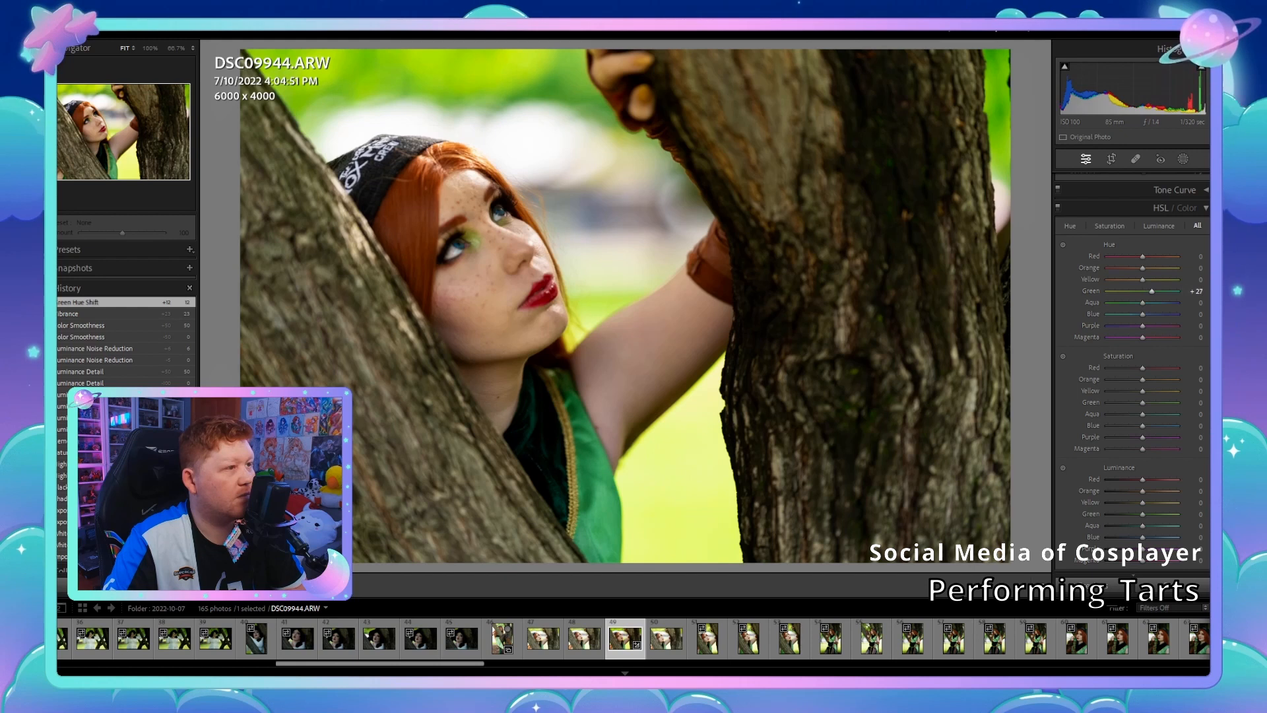
scroll(1132, 370, "down", 2)
scroll(1132, 369, "up", 2)
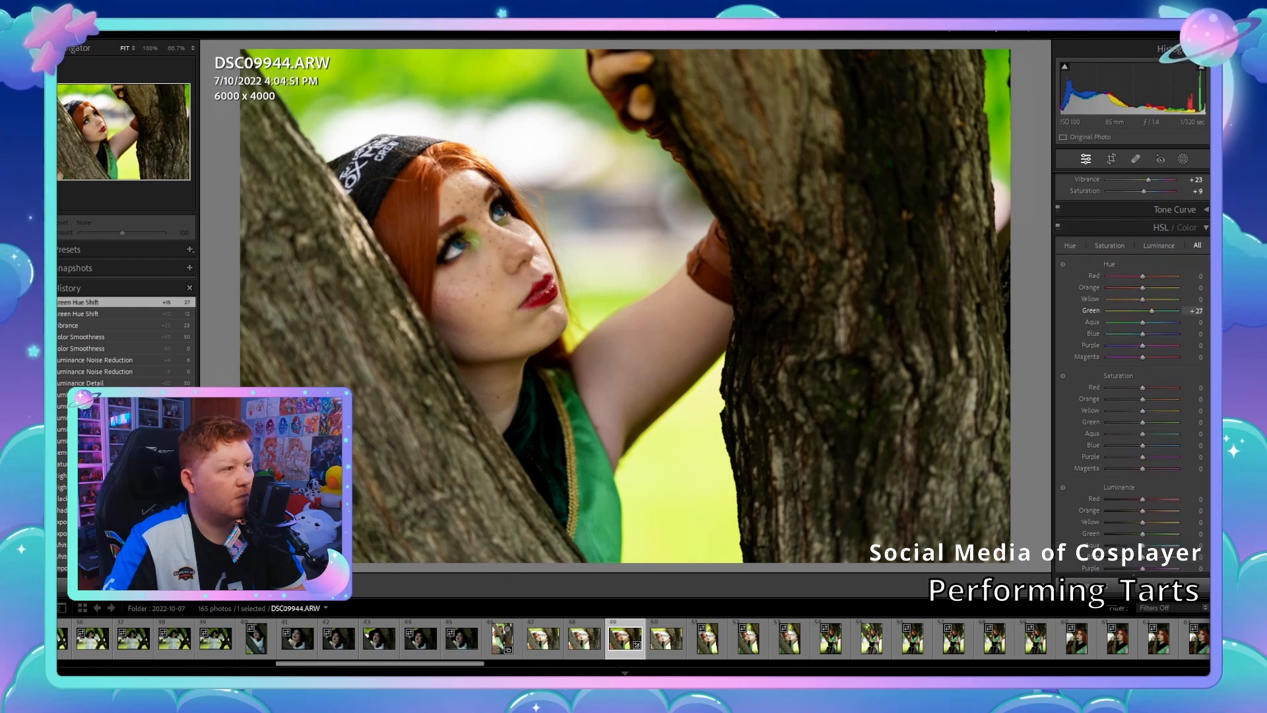
left_click_drag(1152, 310, 1146, 310)
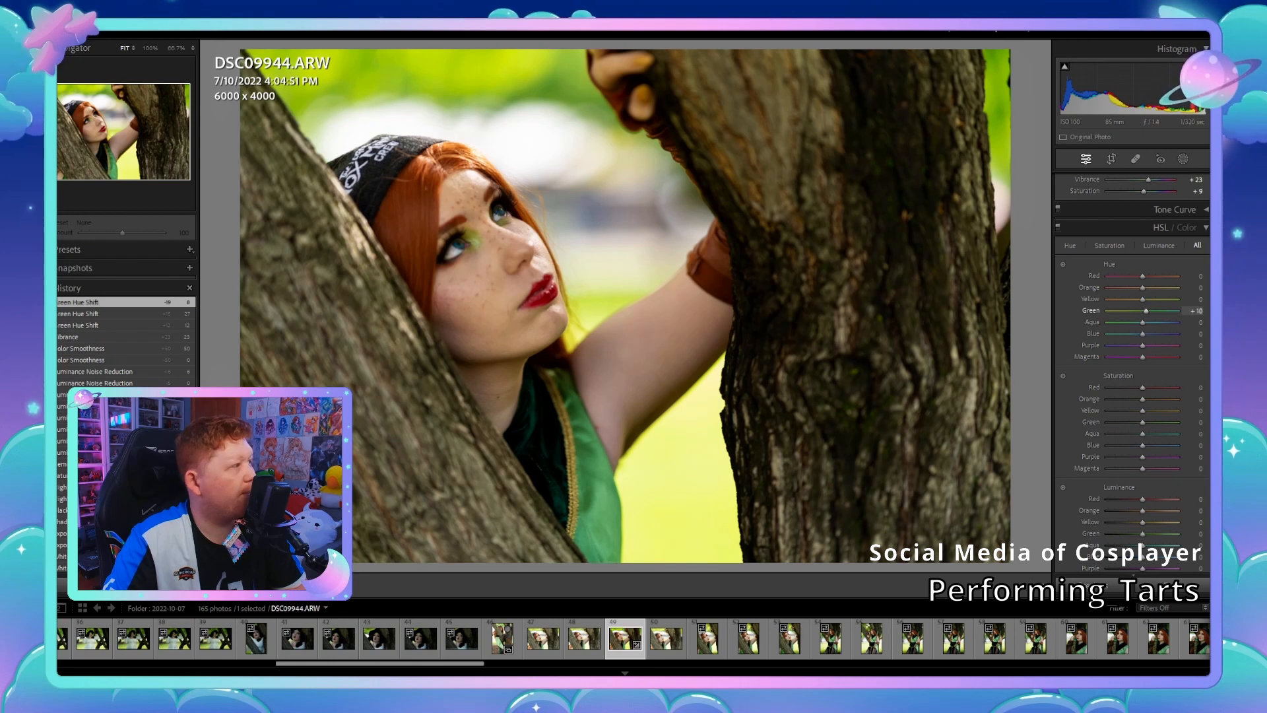
Step: Shift the orange hue to -8 in the HSL adjustments
scroll(1132, 370, "up", 2)
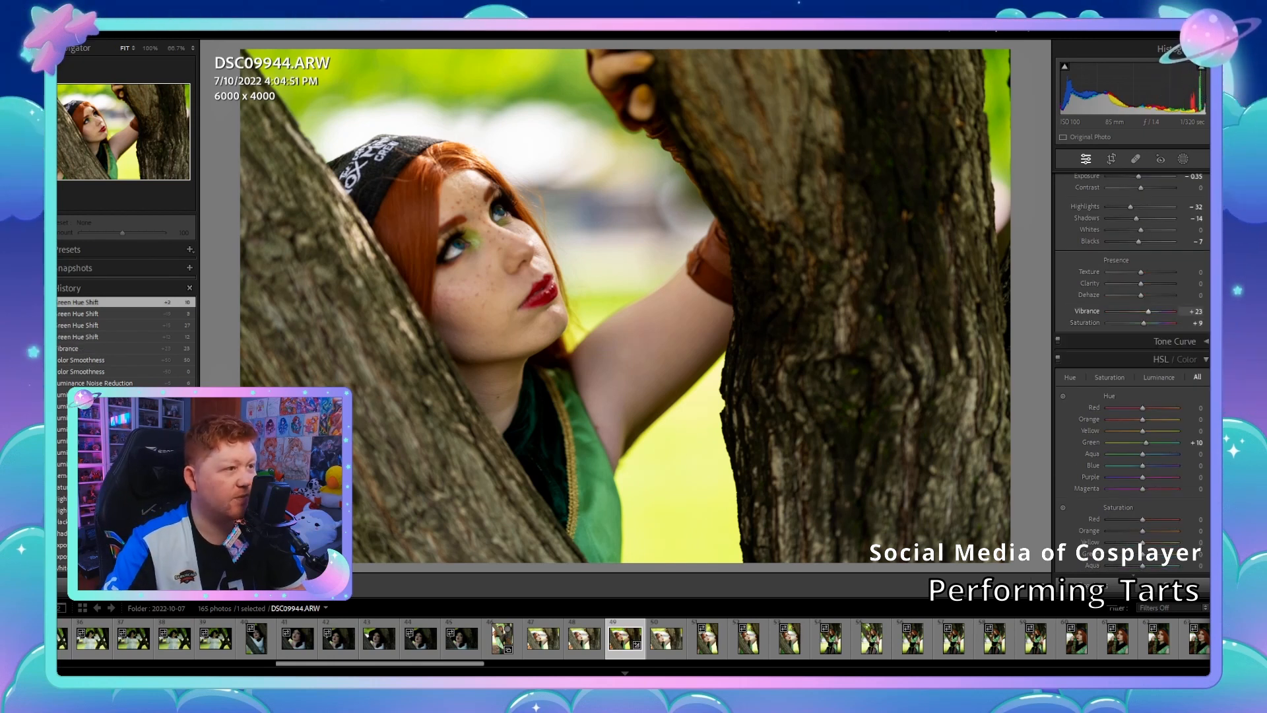
key("Down")
key("Down")
key("Down")
key("Down")
key("Down")
key("Down")
key("Down")
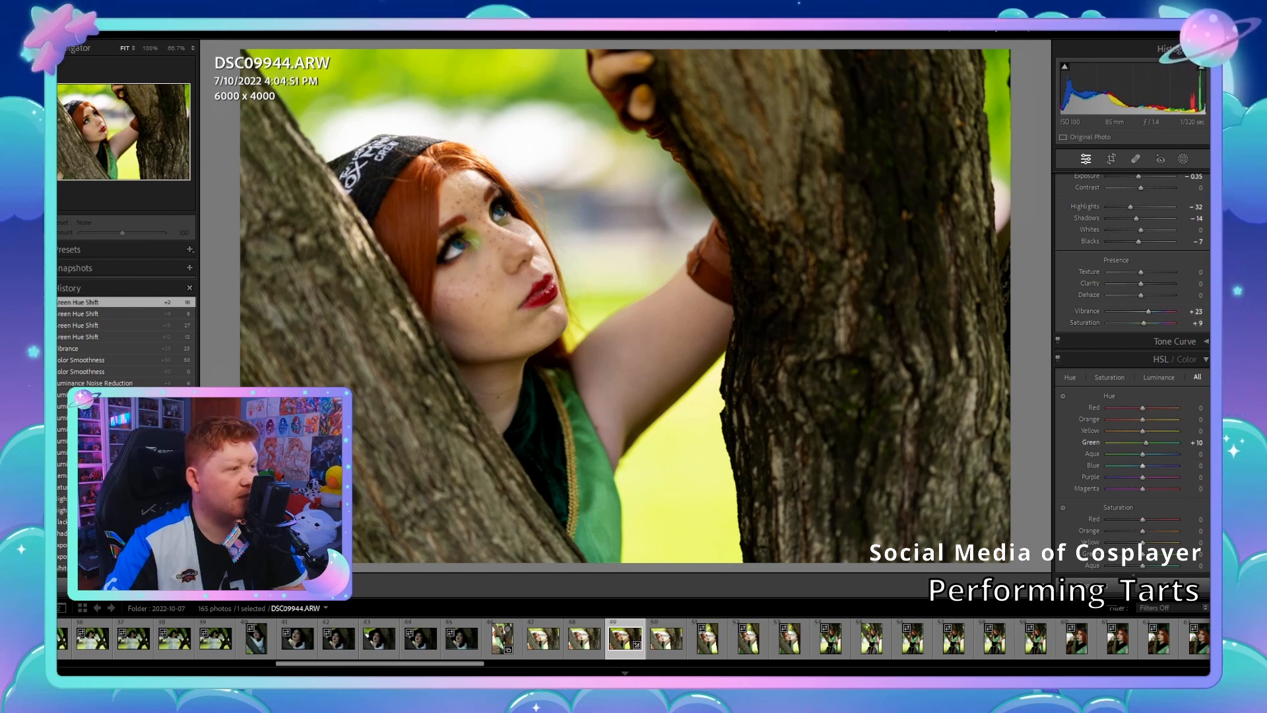
key("Down")
key("Down")
key("Down")
key("Up")
key("Up")
key("Up")
key("Up")
key("Up")
key("Up")
key("Up")
key("Up")
key("Up")
key("Up")
key("Up")
key("Up")
key("Up")
key("Up")
key("Up")
key("Up")
key("Up")
key("Up")
key("Up")
key("Up")
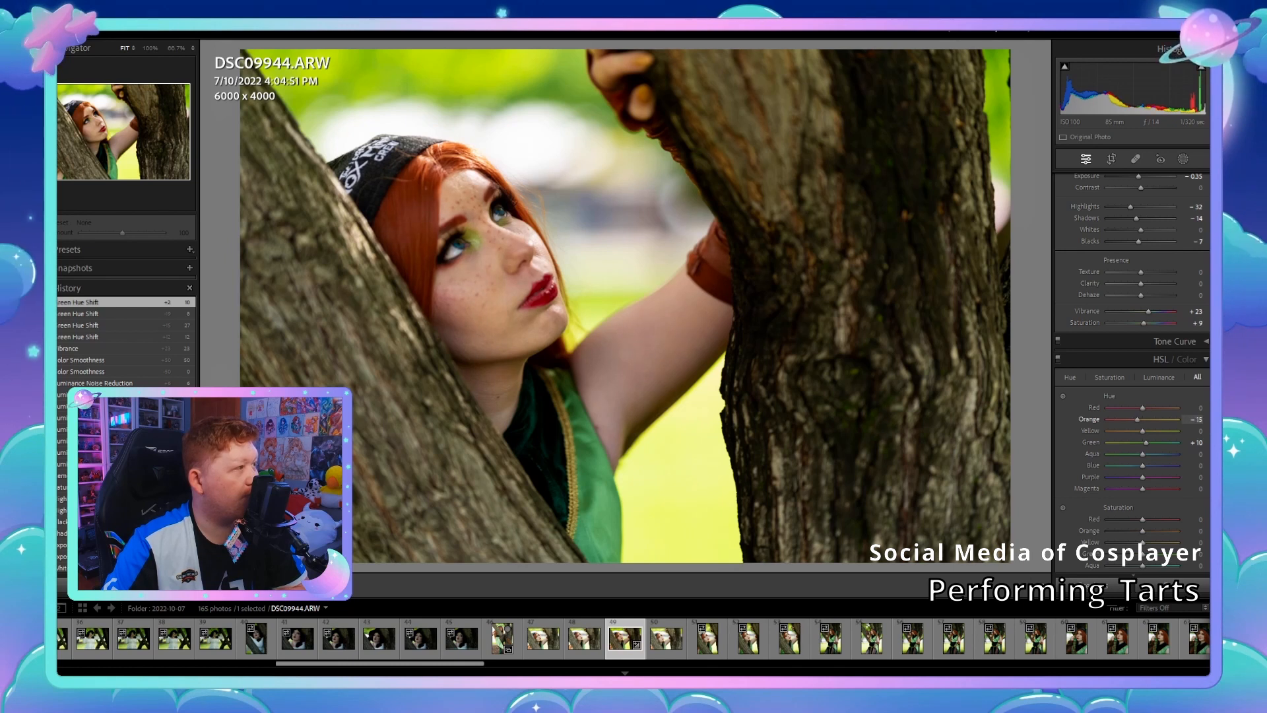
key("Down")
key("Down")
key("Down")
key("Down")
key("Down")
key("Down")
key("Down")
key("Down")
key("Down")
key("Down")
key("Down")
key("Down")
key("Down")
key("Down")
key("Down")
key("Down")
key("Down")
key("Down")
key("Down")
key("Down")
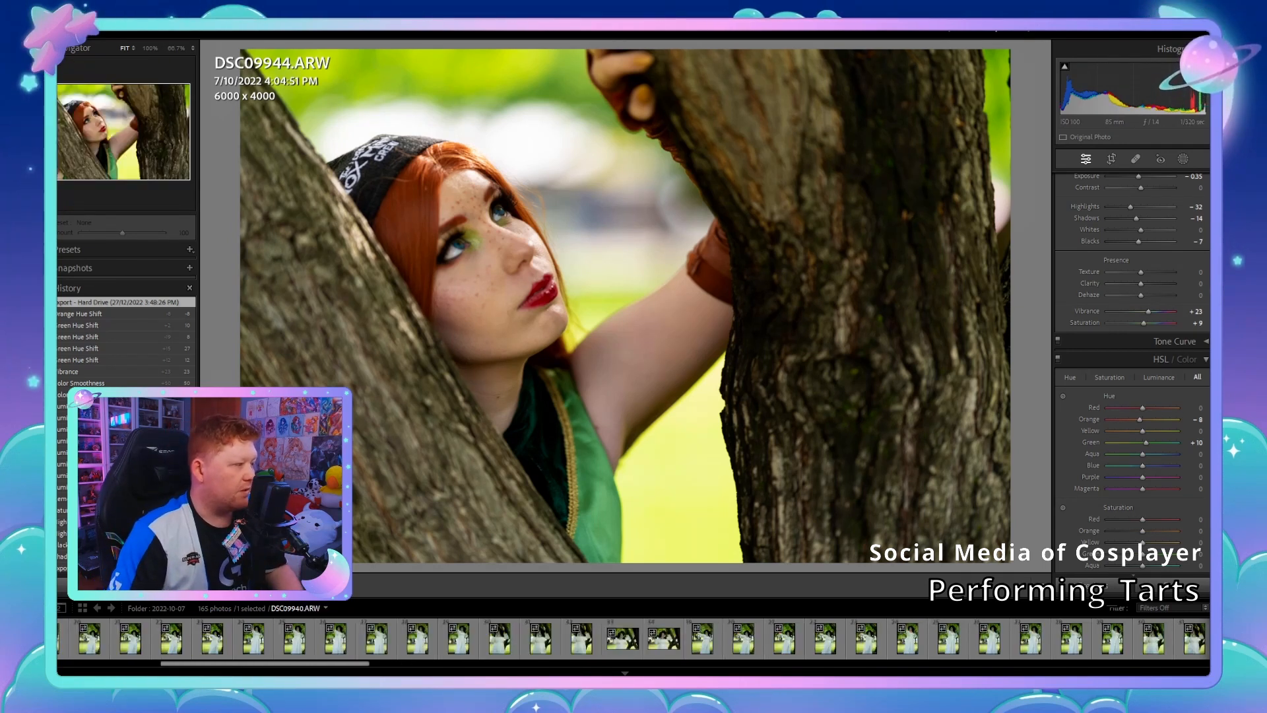
Step: Browse the white-dress cosplay photos in the filmstrip and compare DSC09925.ARW, DSC09926.ARW and DSC09927.ARW
scroll(634, 638, "up", 10)
scroll(634, 638, "up", 8)
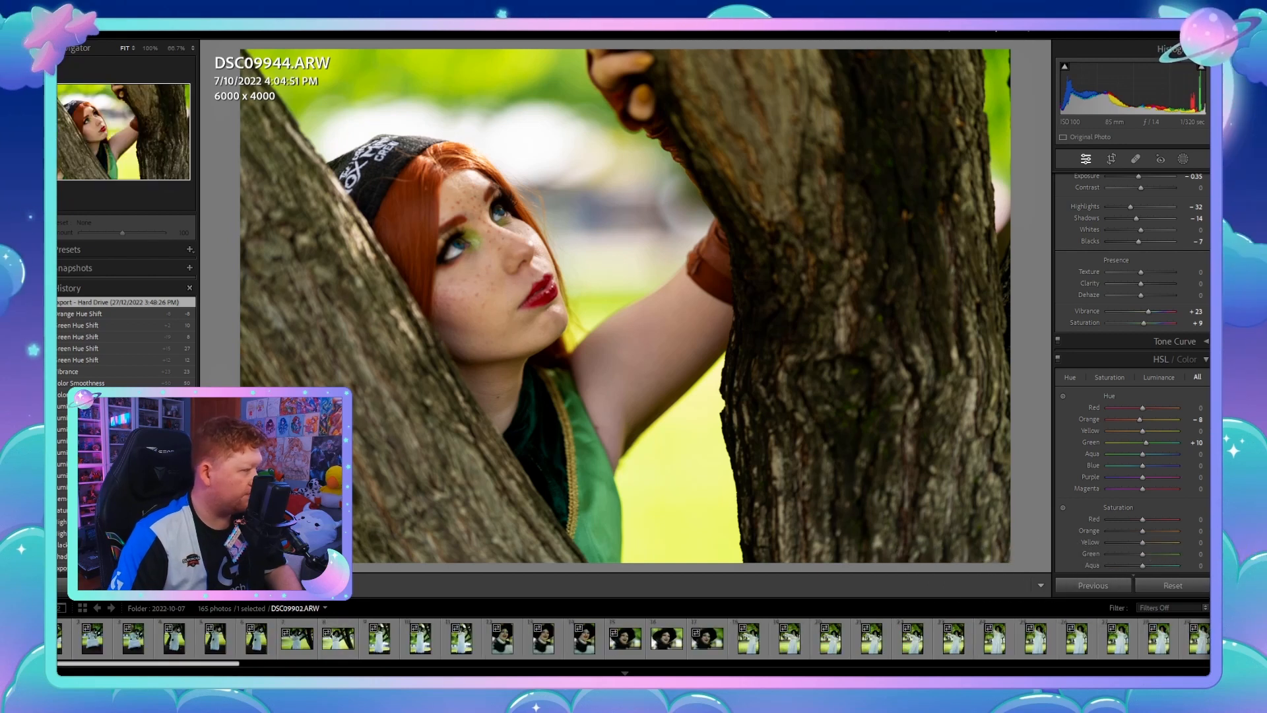
scroll(634, 639, "down", 3)
scroll(634, 638, "down", 9)
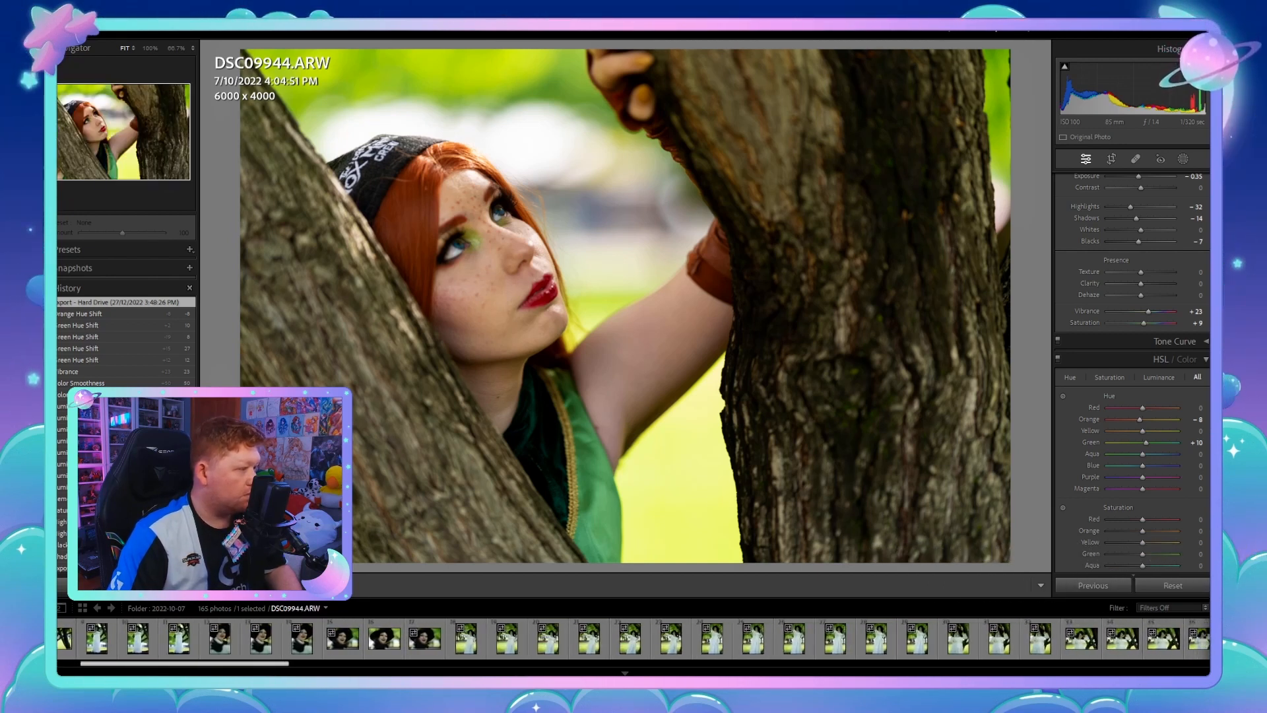
left_click(821, 639)
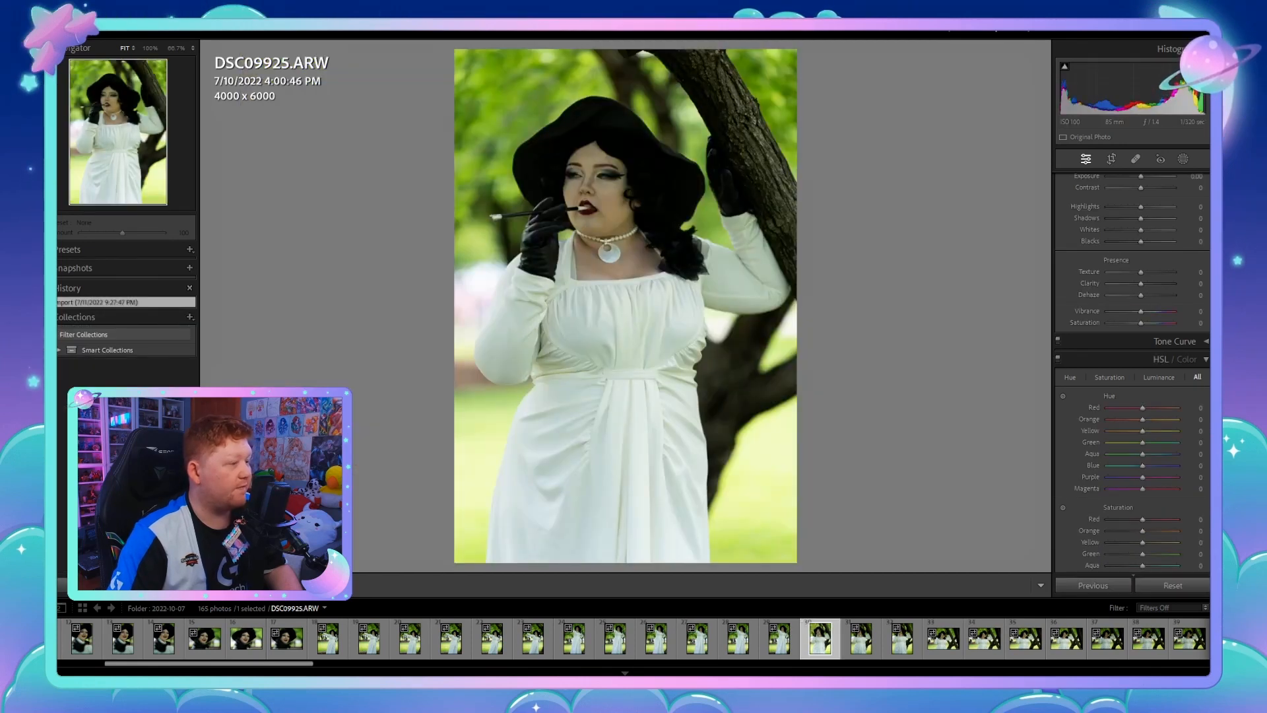
left_click(862, 638)
left_click(903, 639)
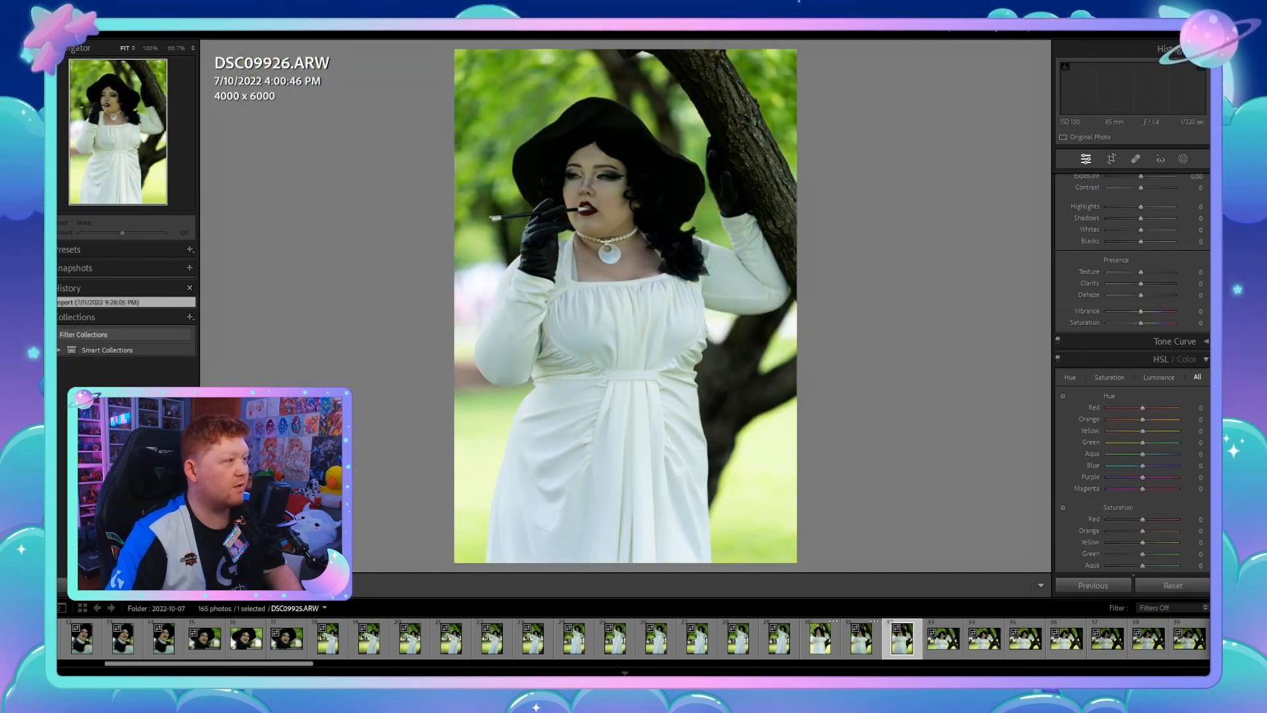
left_click(861, 638)
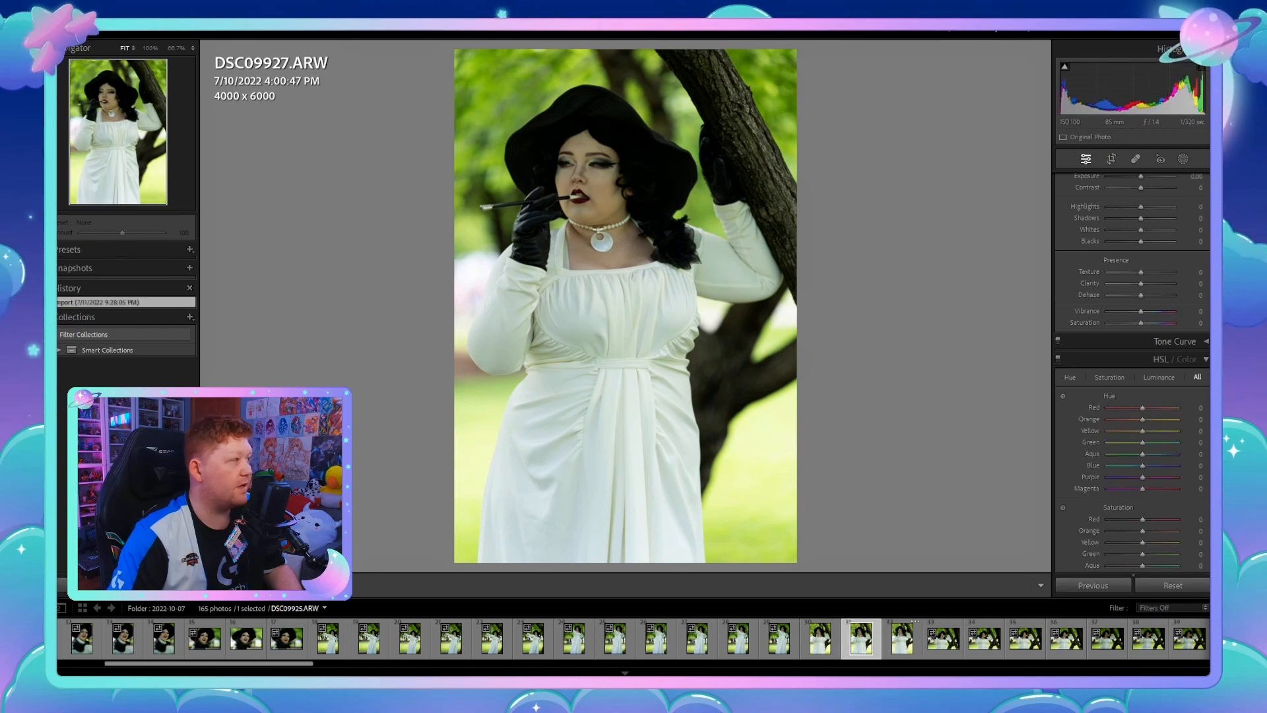
left_click(820, 638)
Step: Open DSC09900.ARW from the start of the folder and sample its white balance, arriving at temperature 6050 and tint +35
key("Home")
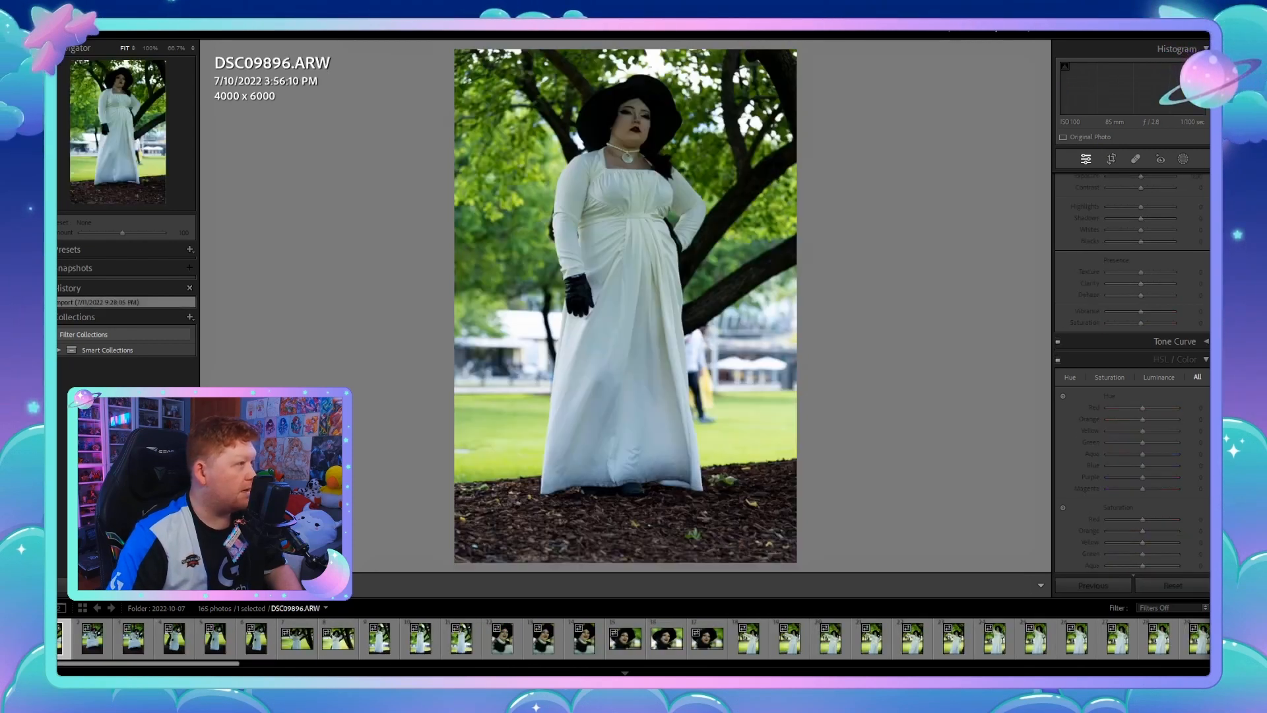
left_click(256, 639)
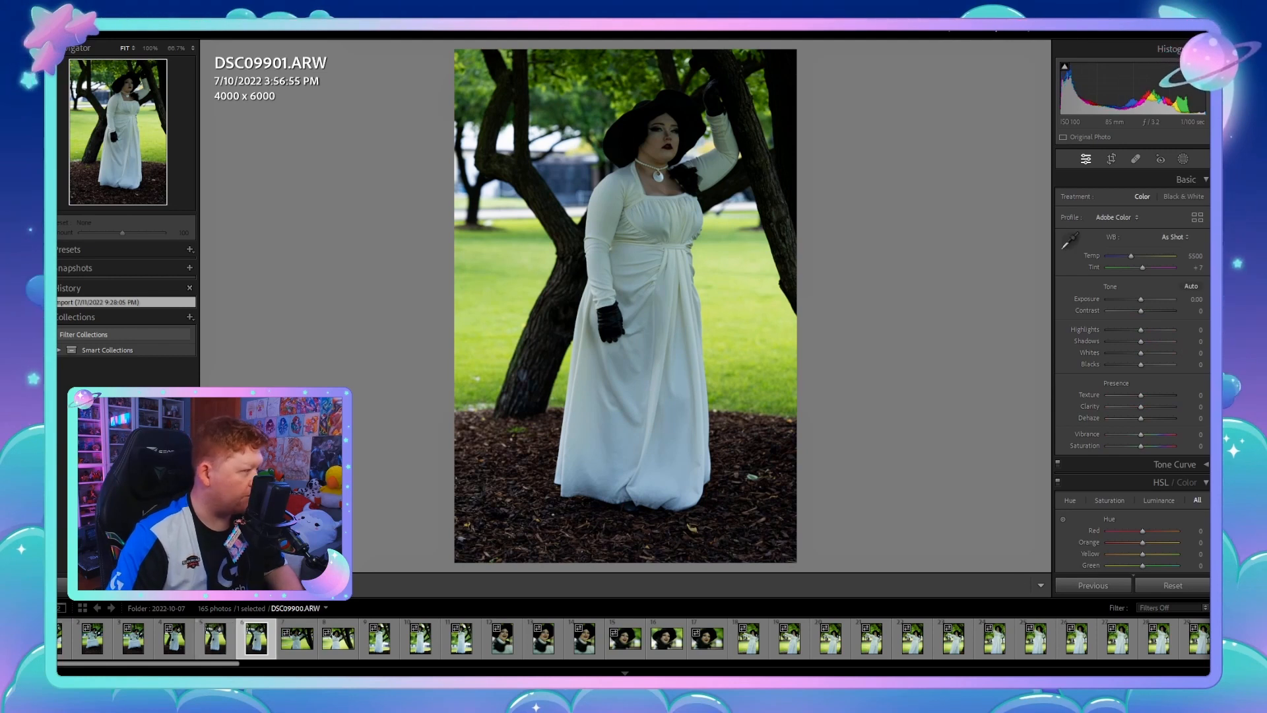
left_click(215, 638)
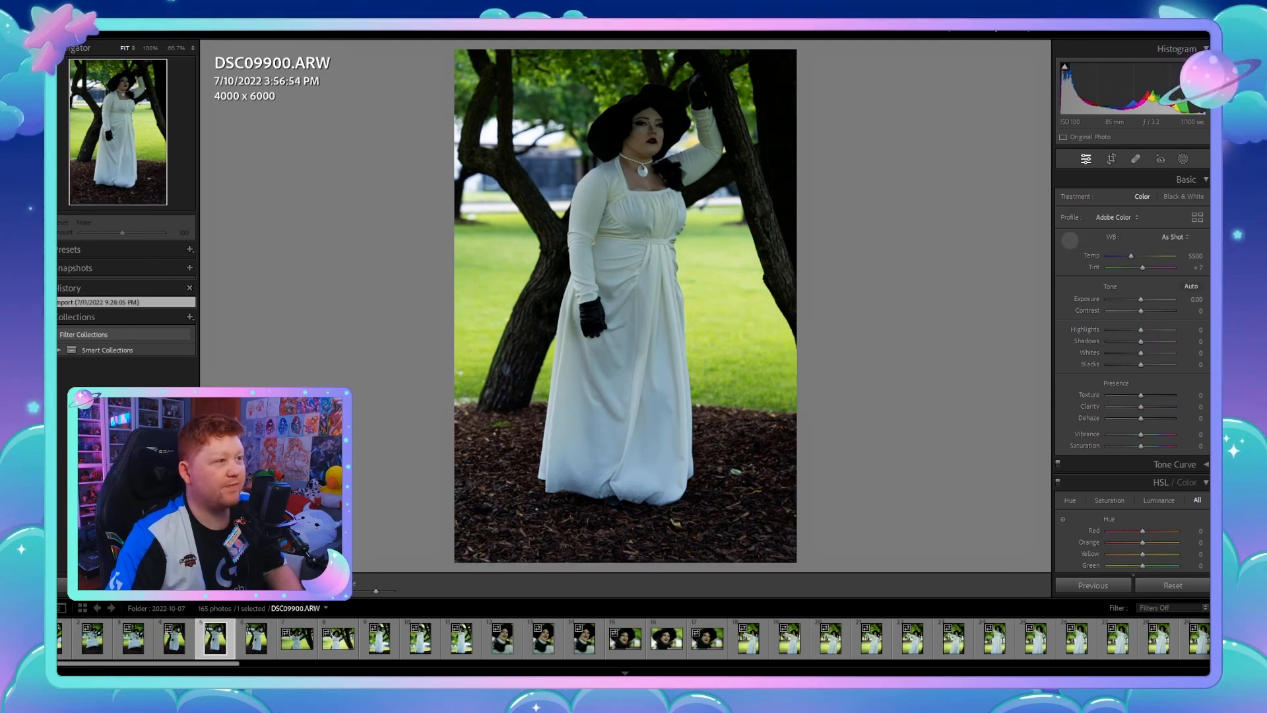
key("ctrl+shift+v")
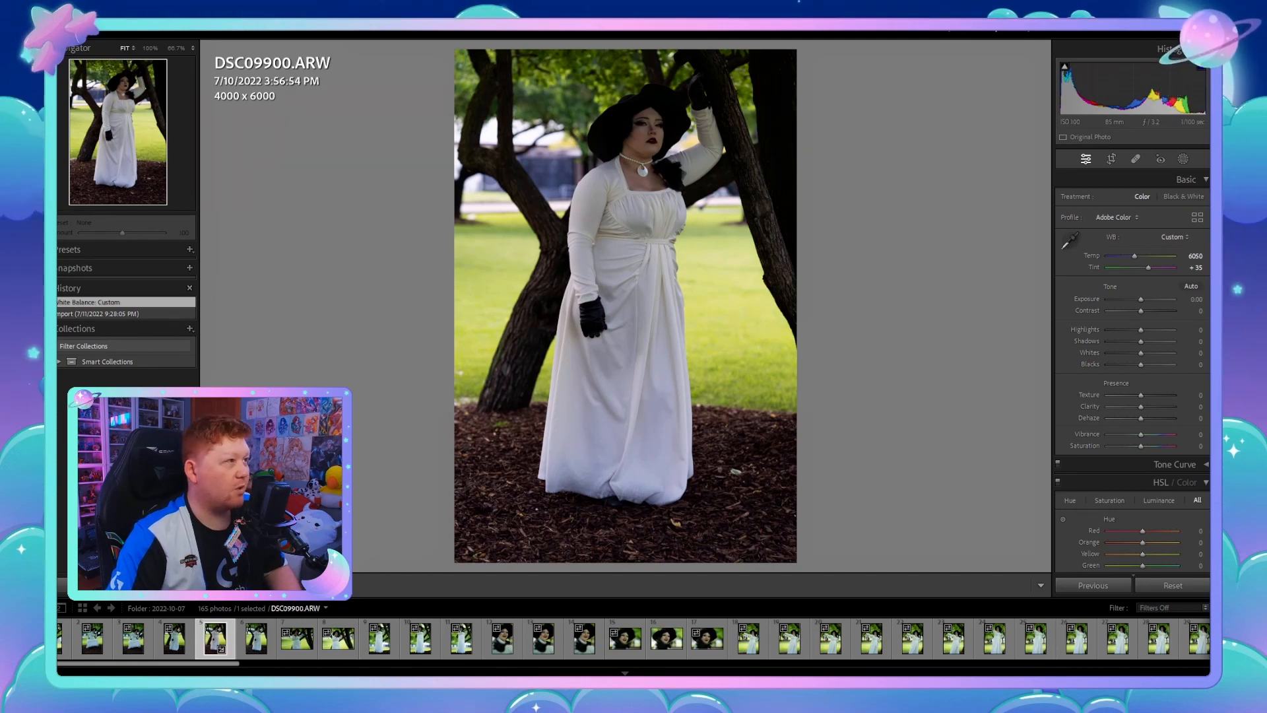
Step: Set the exposure of DSC09900.ARW to +0.44, contrast to +14 and blacks to +60
left_click_drag(1141, 299, 1144, 299)
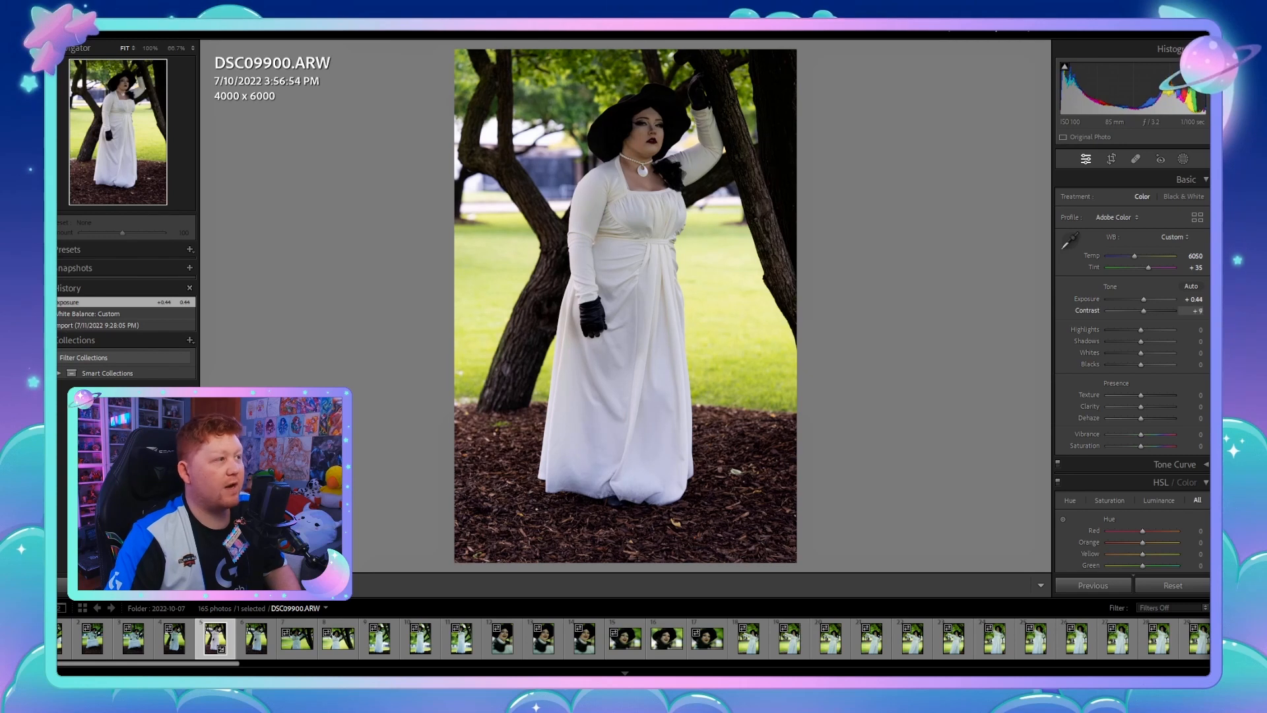
left_click_drag(1146, 311, 1146, 310)
mouse_move(1141, 365)
left_mouse_down()
mouse_move(1174, 365)
mouse_move(1161, 364)
left_mouse_up()
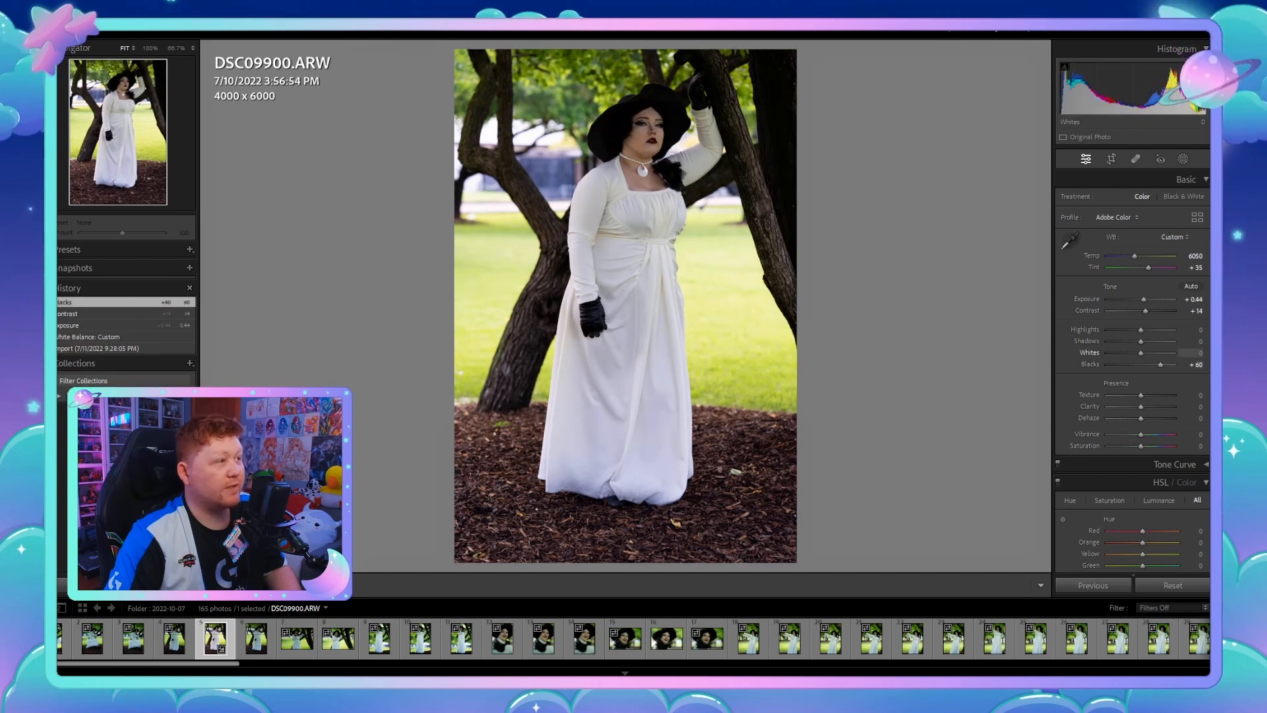
Step: Set highlights to -53, shadows to +30, whites to -9 and blacks to +39, and shift the green hue to +23
left_click_drag(1109, 352, 1151, 341)
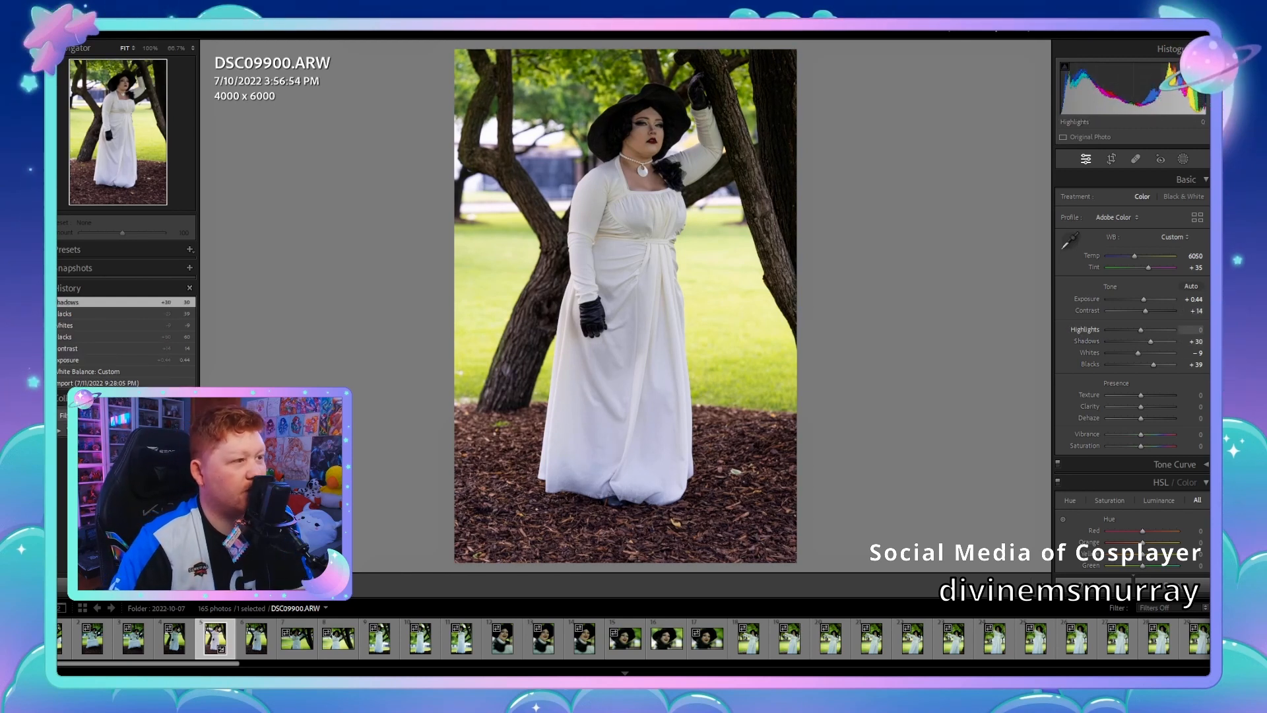
left_click_drag(1143, 329, 1123, 330)
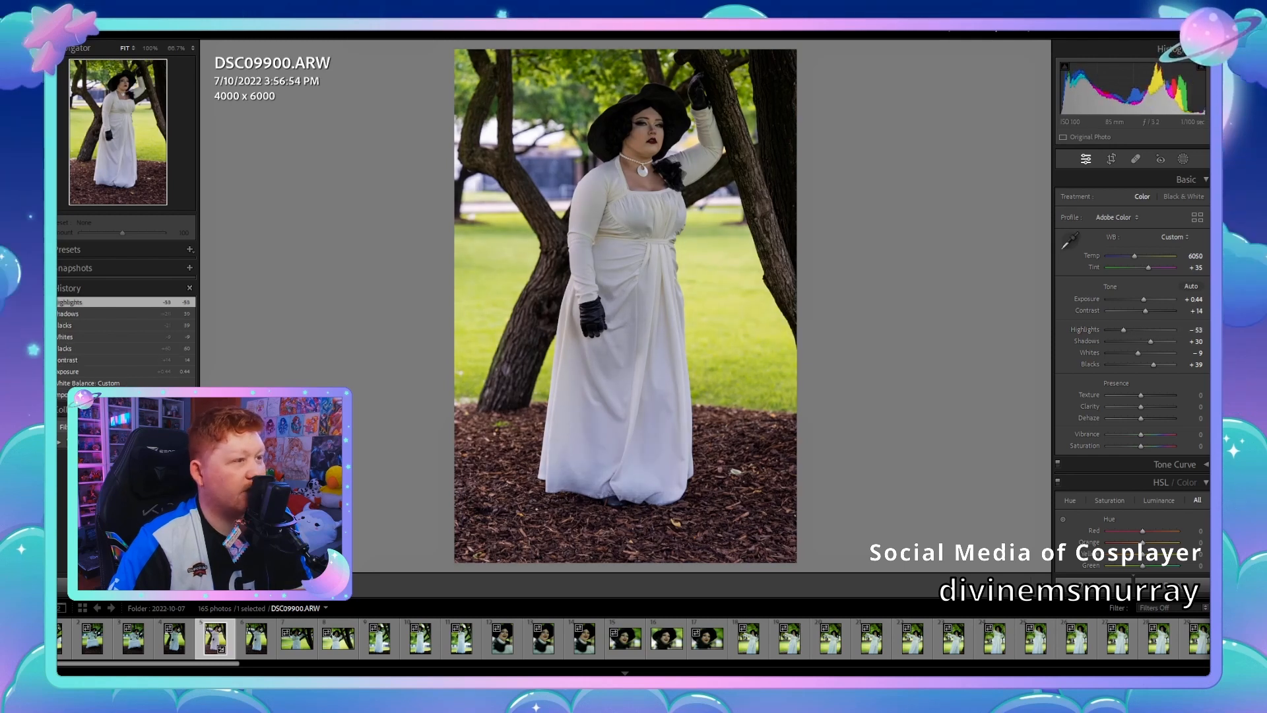
scroll(1132, 370, "down", 5)
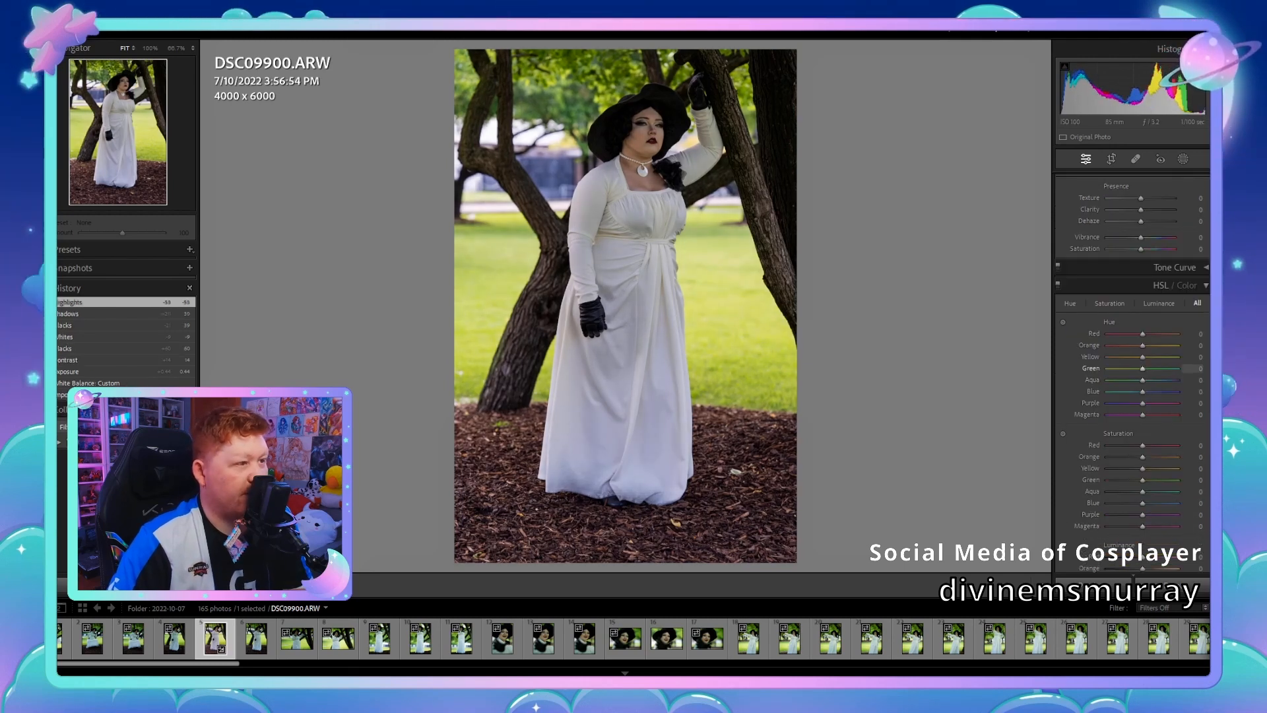
left_click_drag(1143, 369, 1150, 369)
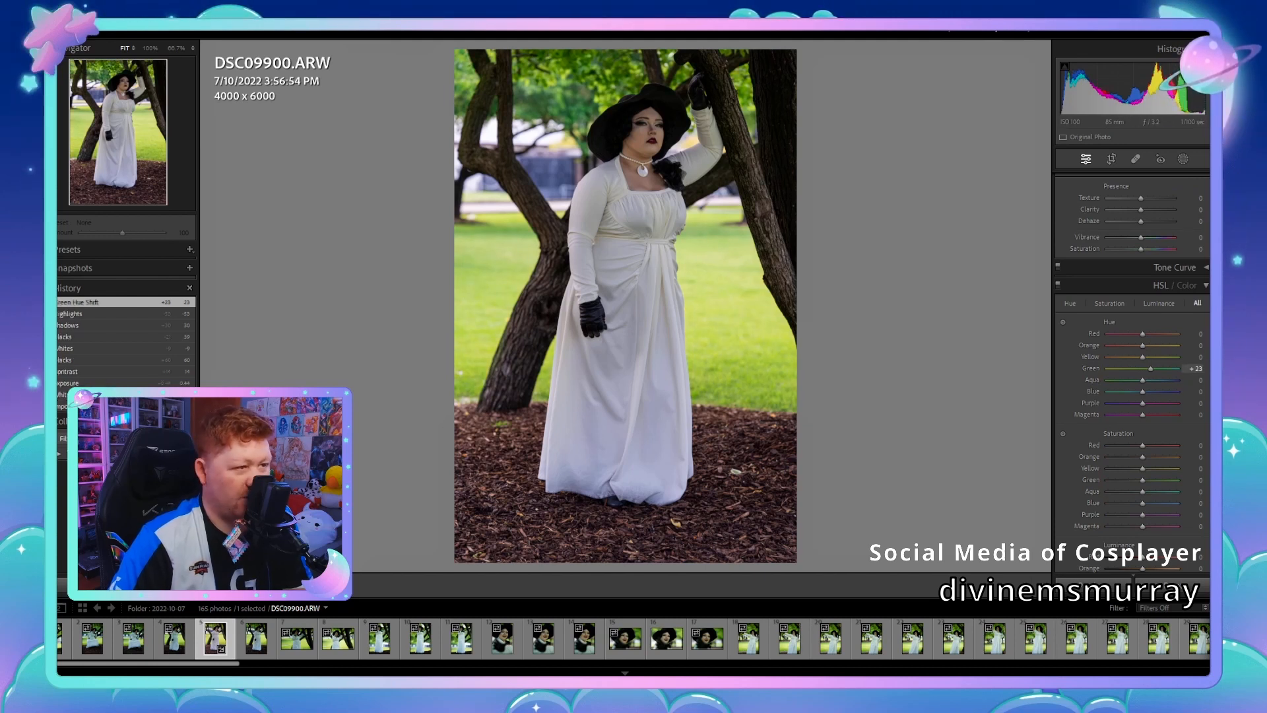
Step: Raise the contrast of DSC09900.ARW to +21 and its exposure to +0.53
scroll(1132, 370, "up", 5)
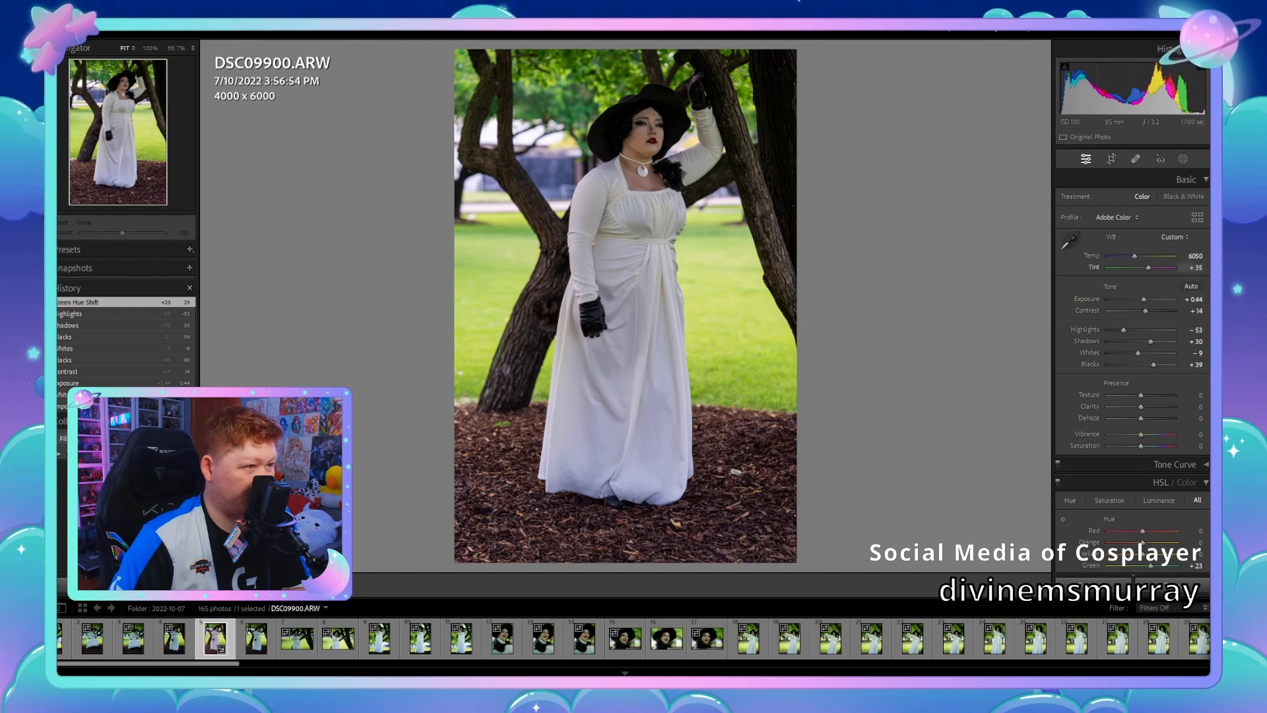
left_click_drag(1146, 310, 1145, 299)
left_click(652, 195)
left_click_drag(652, 195, 730, 451)
left_click(730, 451)
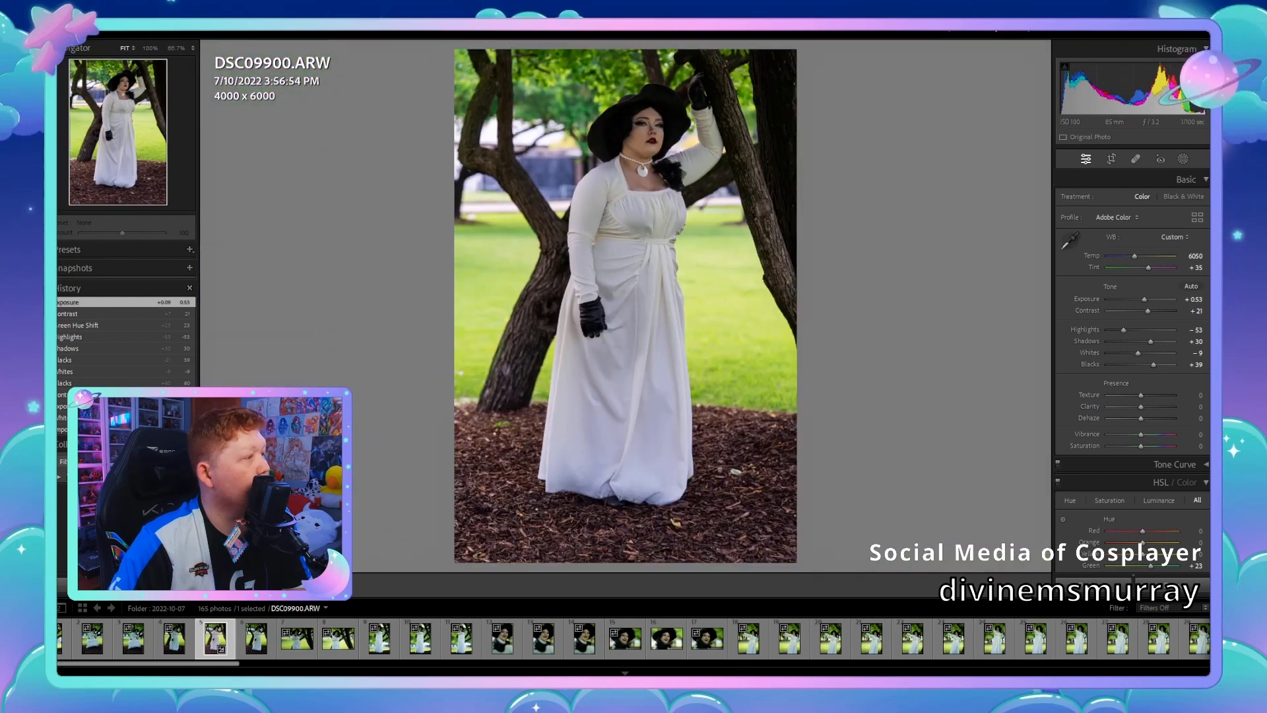
left_click(750, 348)
left_click(751, 348)
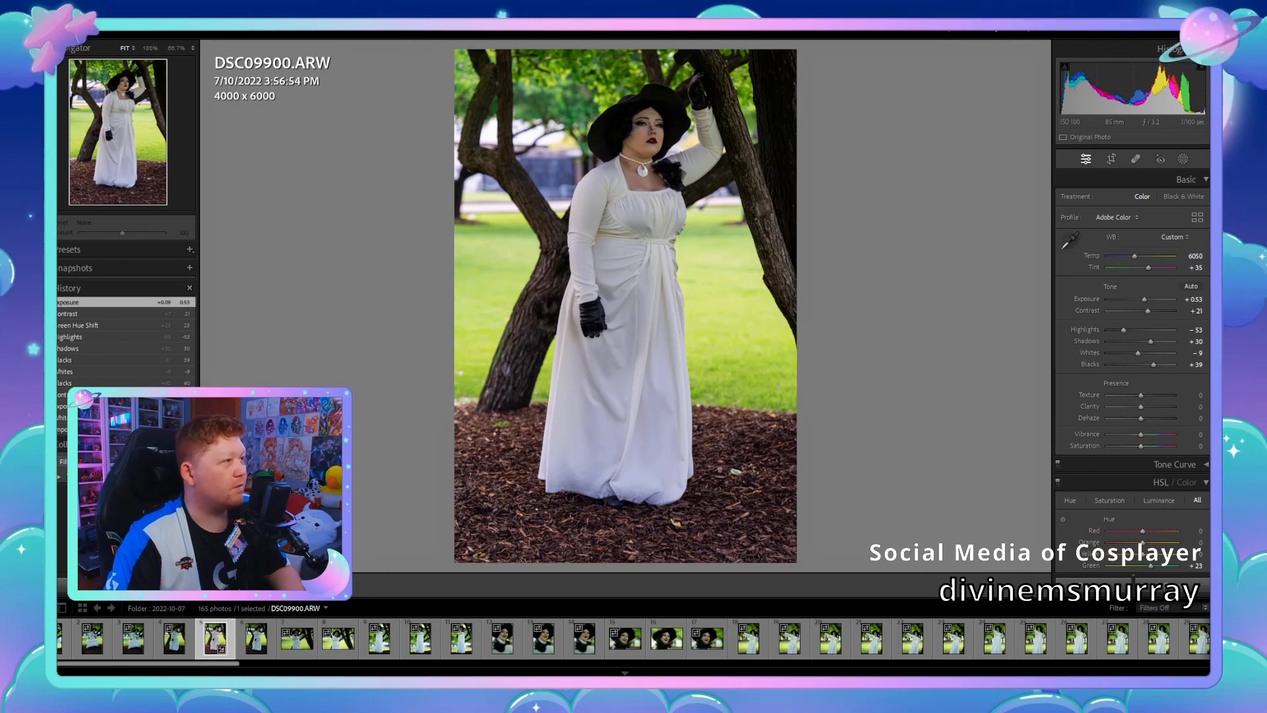
Step: Set saturation to +5, the green hue shift to +38 and vibrance to -4
scroll(1132, 363, "down", 2)
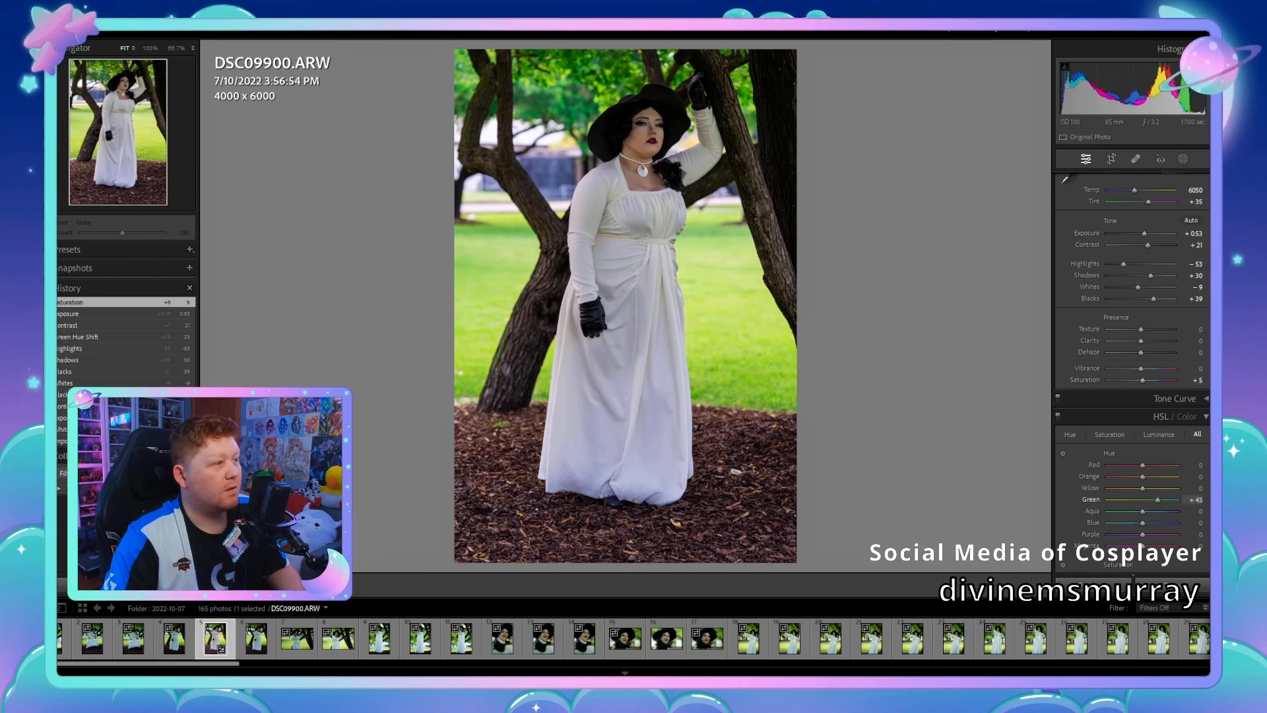
left_click_drag(1153, 500, 1156, 500)
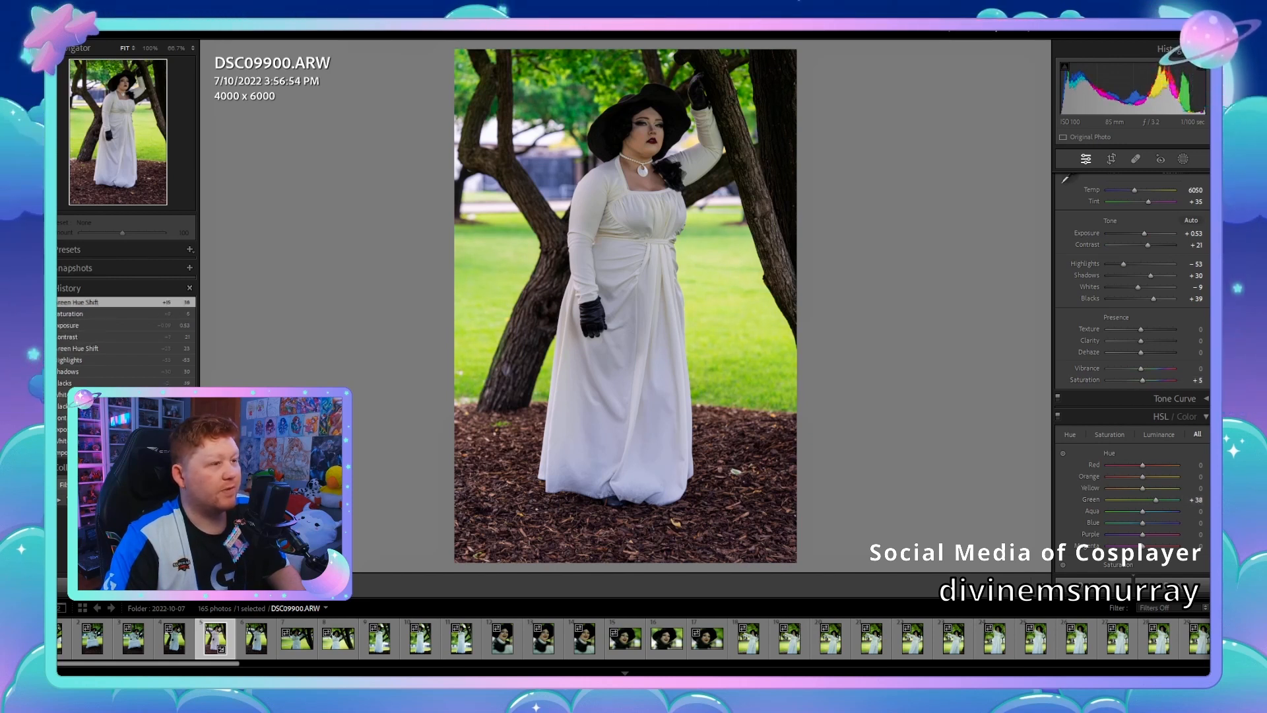
left_click_drag(1141, 368, 1142, 368)
Step: Apply a slight amount of luminance noise reduction to DSC09900.ARW
scroll(1132, 370, "down", 5)
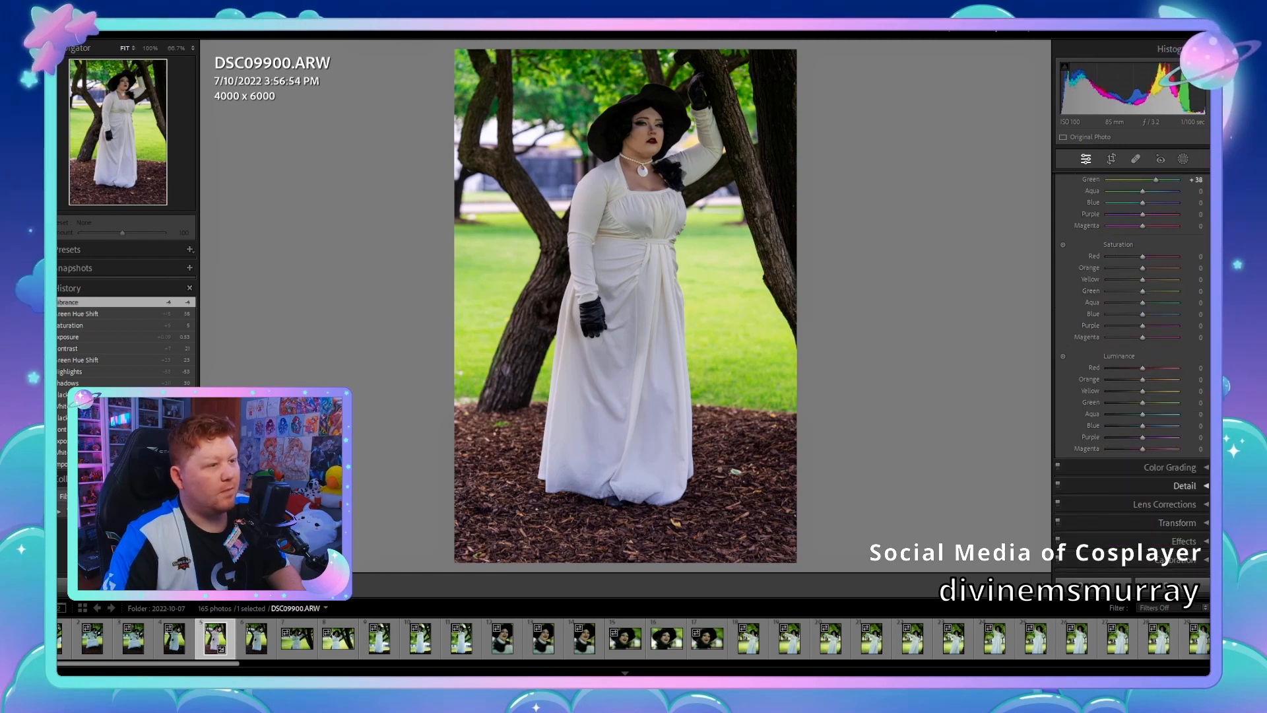
left_click(1184, 485)
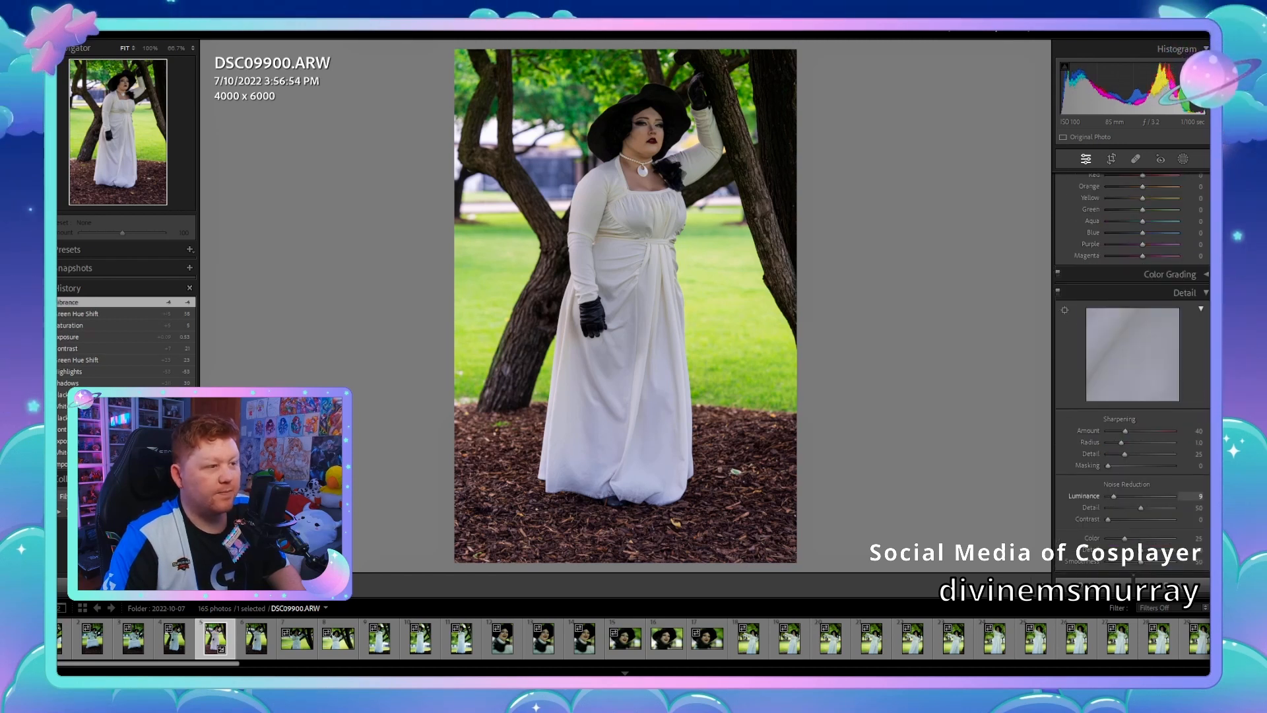
scroll(1132, 369, "up", 10)
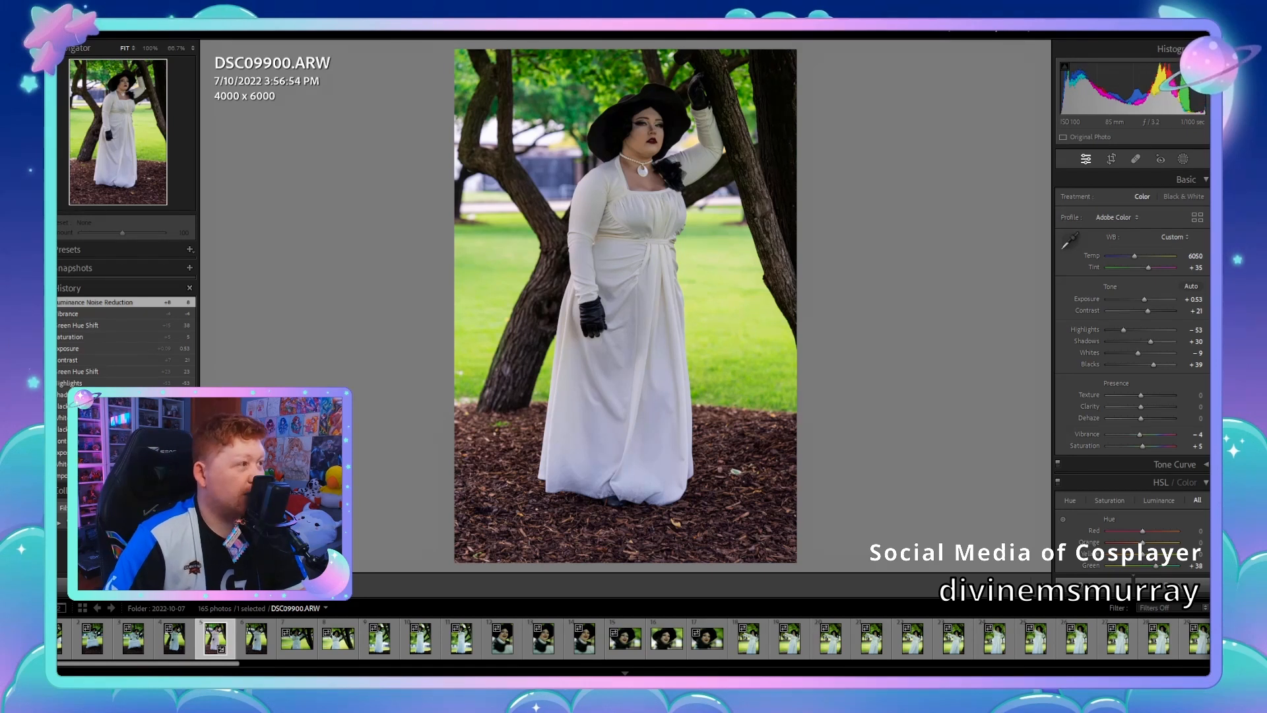
Step: Examine the cosplayer's face in DSC09900.ARW close up and compare it with the full view
left_click_drag(746, 232, 878, 567)
left_click_drag(555, 304, 751, 456)
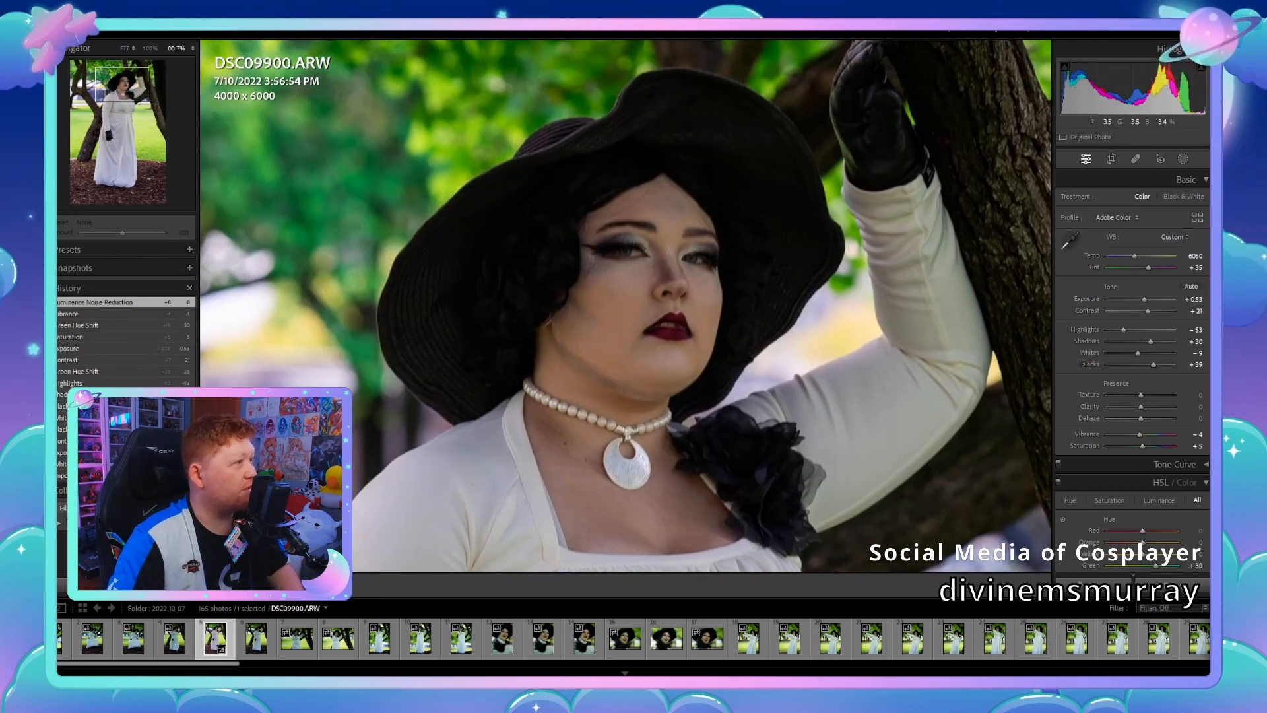
key("z")
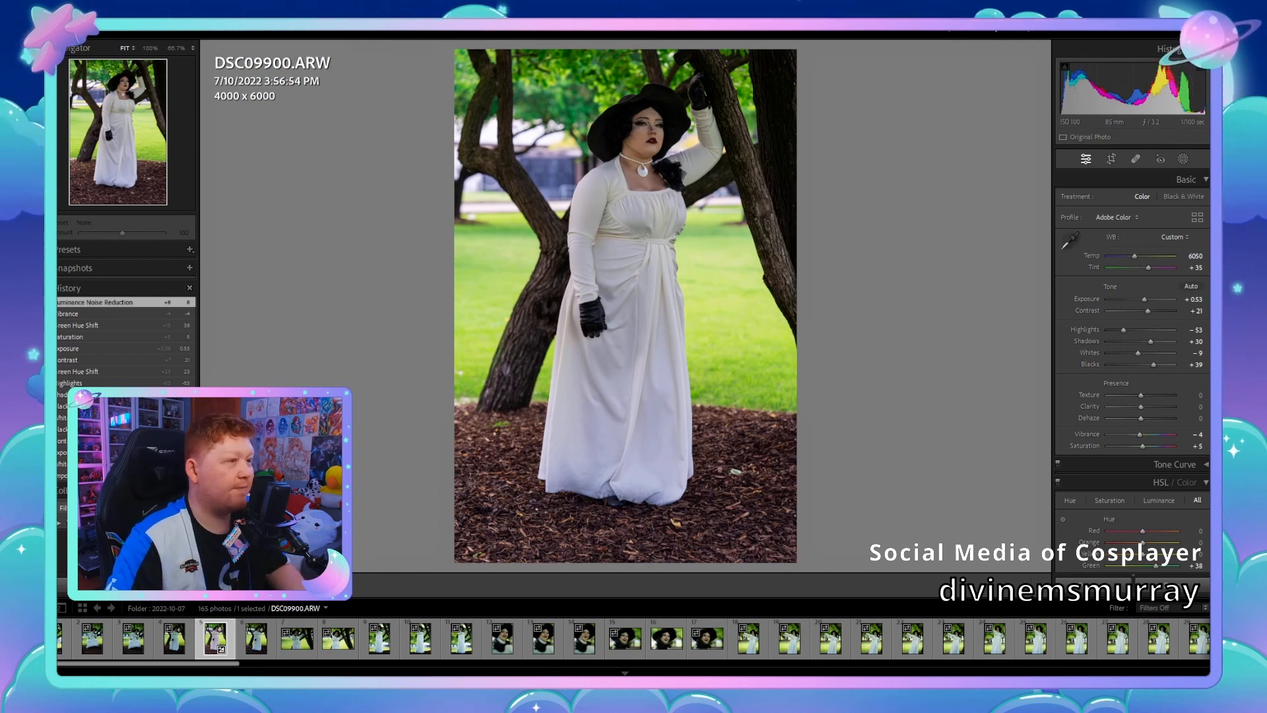
key("z")
key("z")
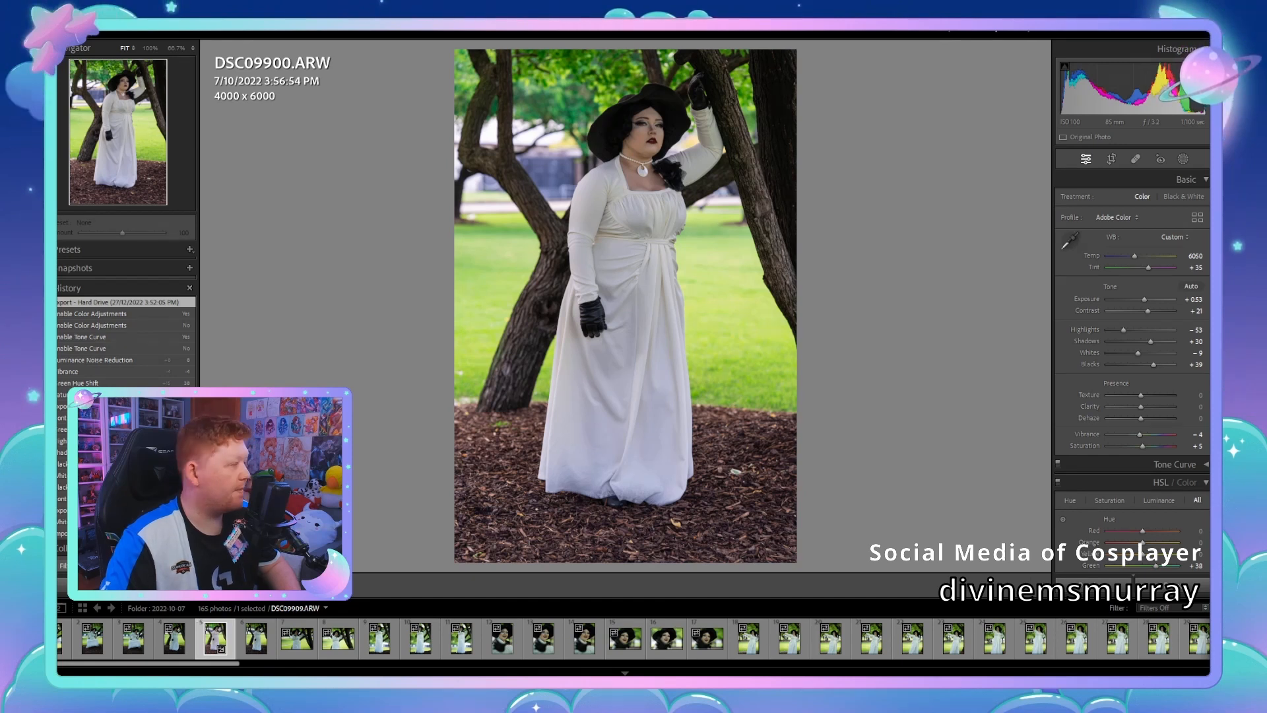
Step: Try the edit settings of DSC09900.ARW on DSC09897.ARW, undo the paste and check DSC09898.ARW and DSC09899.ARW
left_click(92, 639)
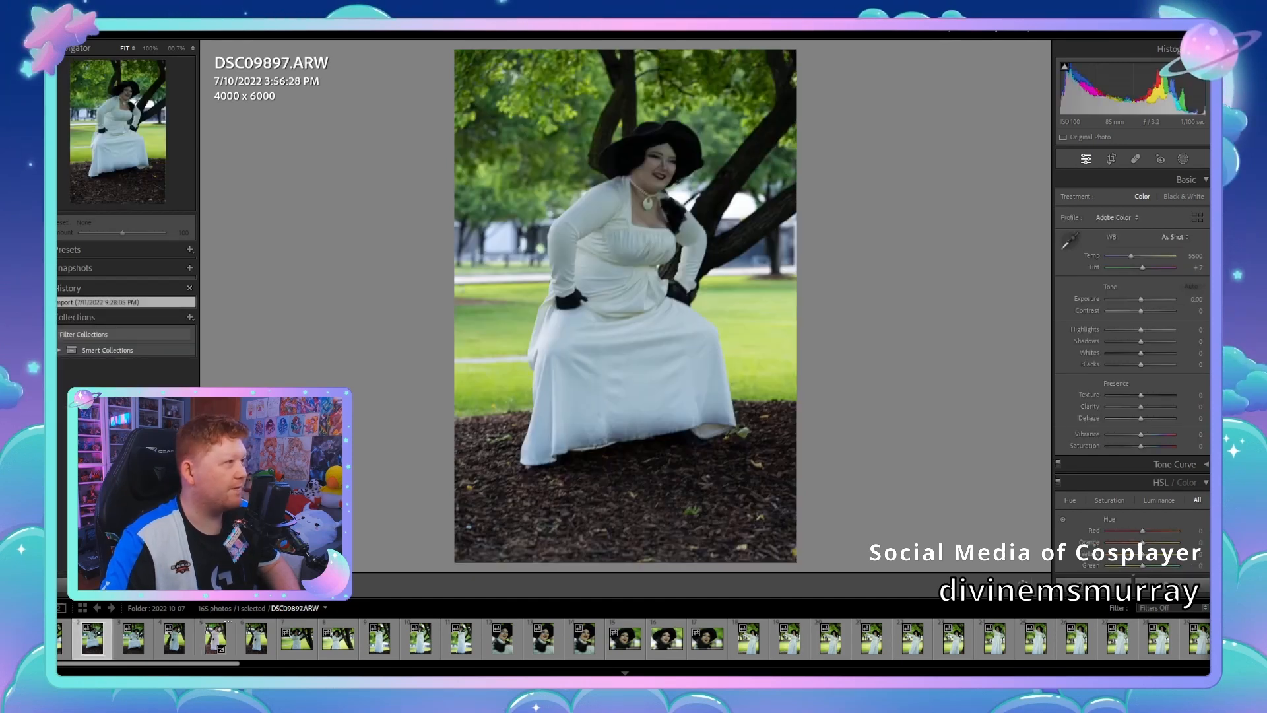
key("ctrl+shift+v")
key("ctrl+z")
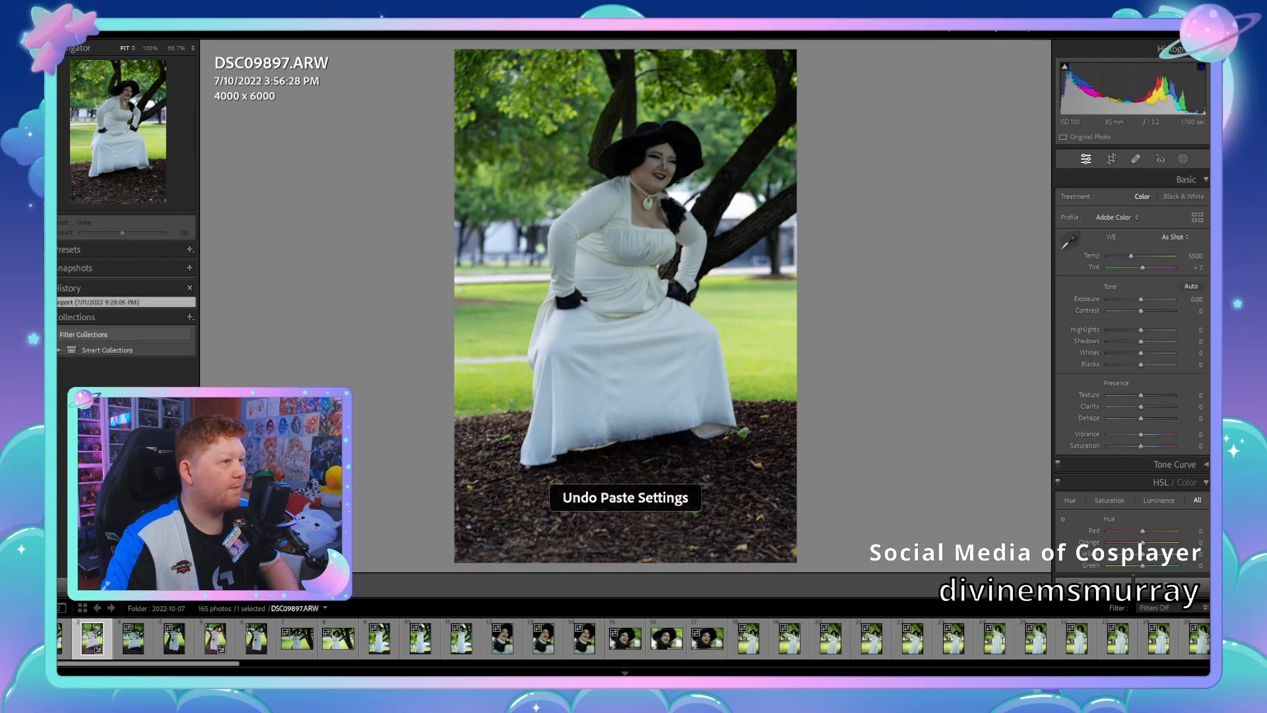
left_click(133, 638)
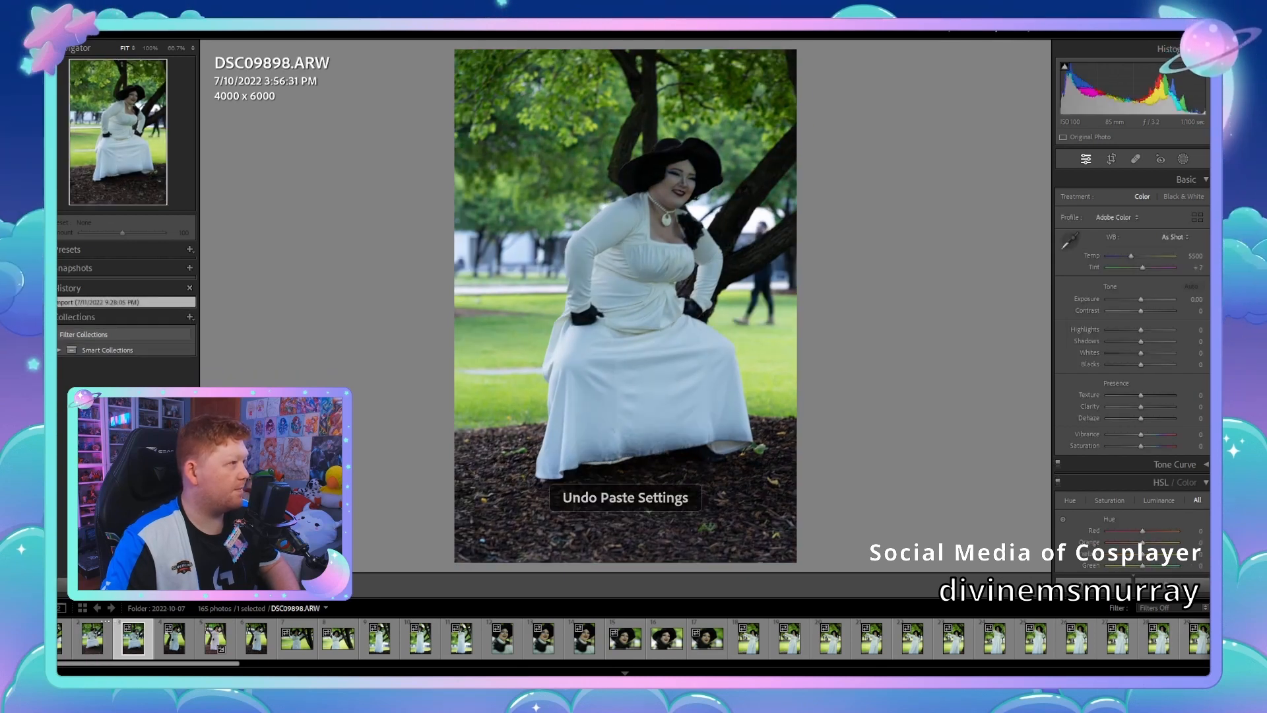
left_click(174, 638)
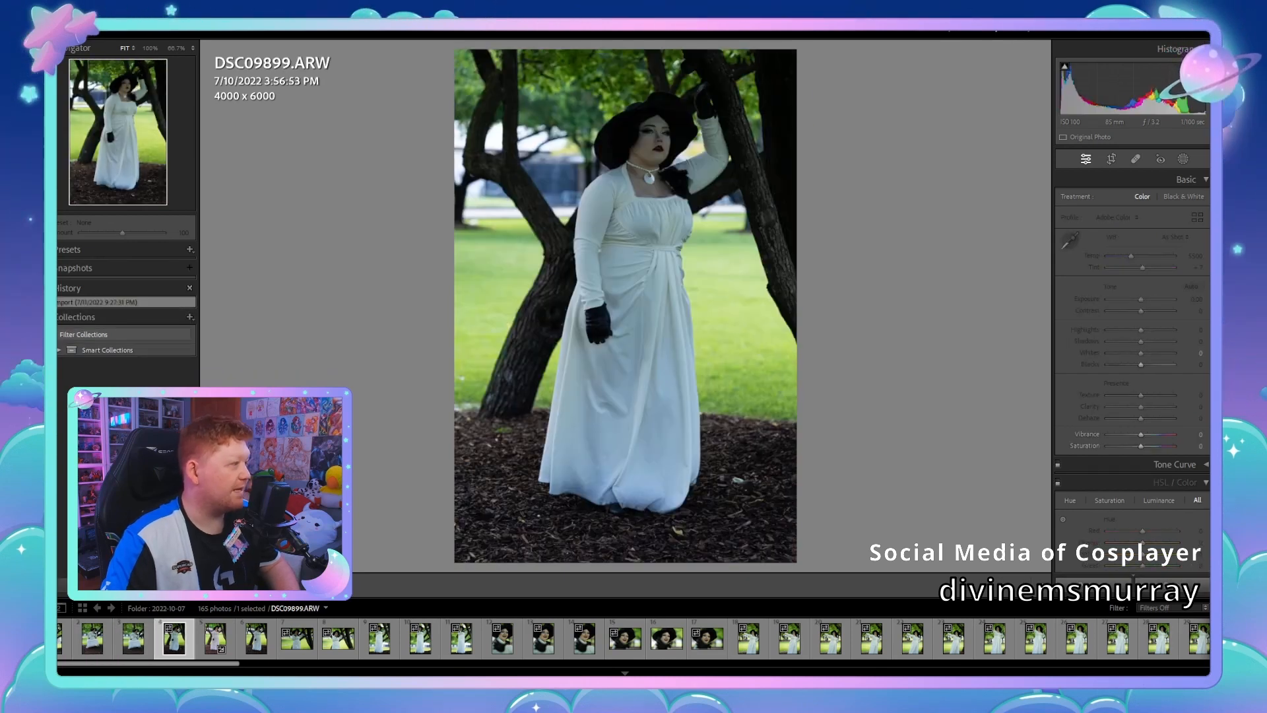
Step: Paste the edit settings of DSC09900.ARW onto DSC09897.ARW and DSC09902.ARW
left_click(92, 639)
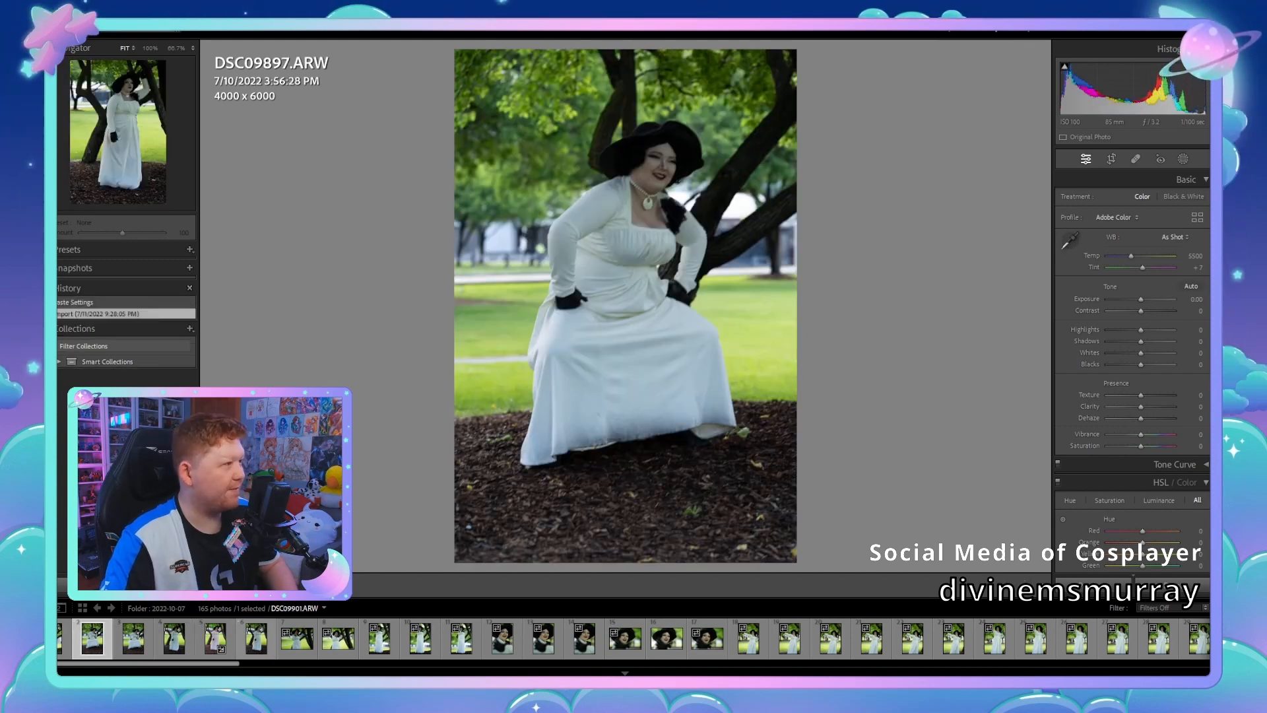
key("ctrl+shift+v")
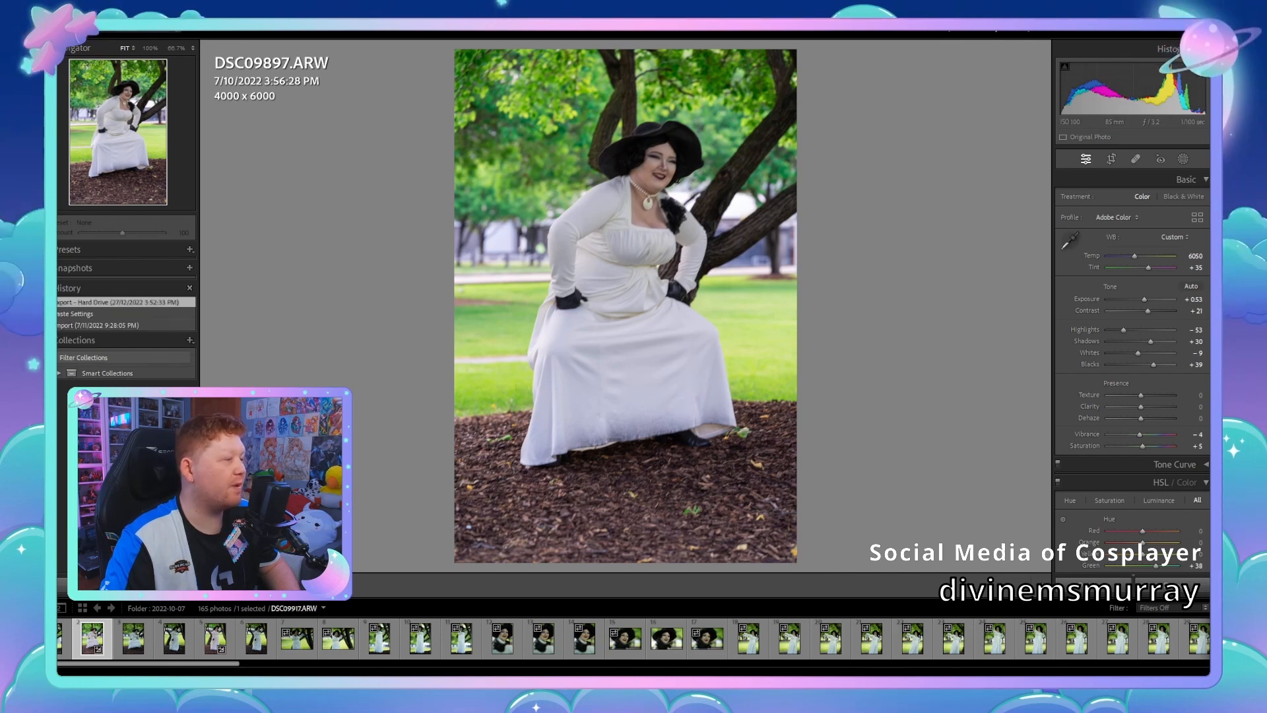
left_click(298, 638)
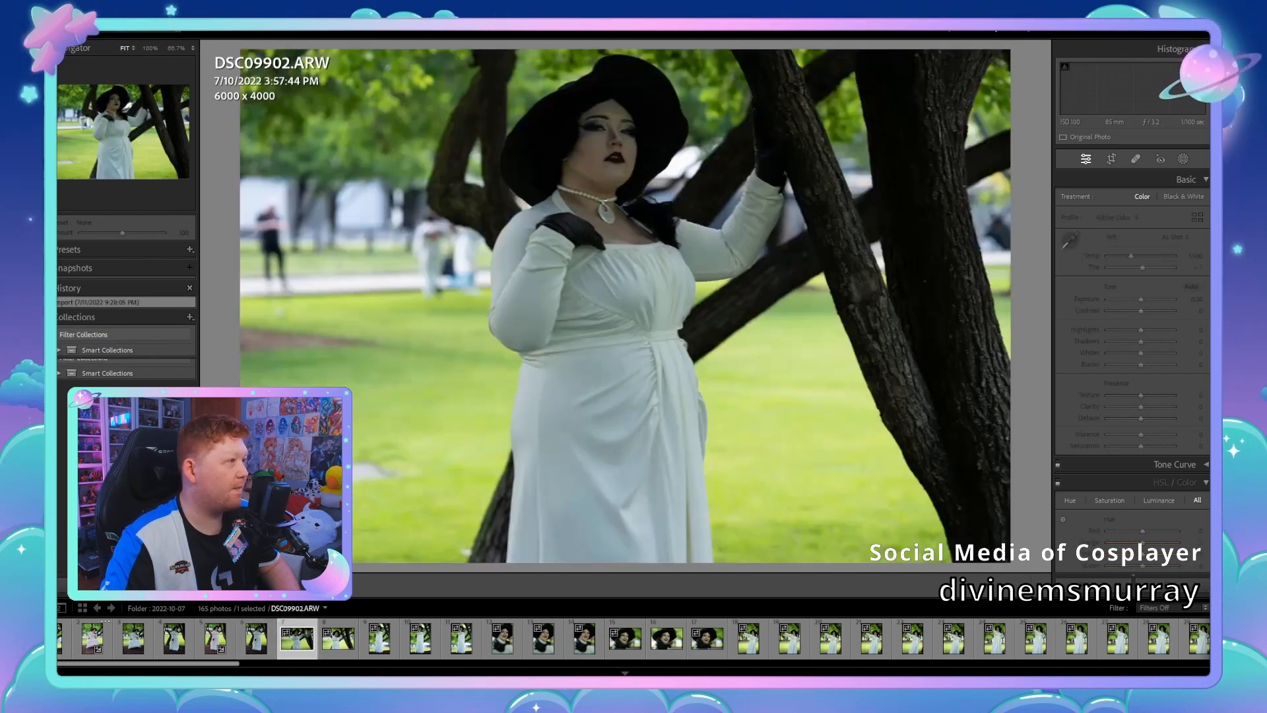
key("ctrl+shift+v")
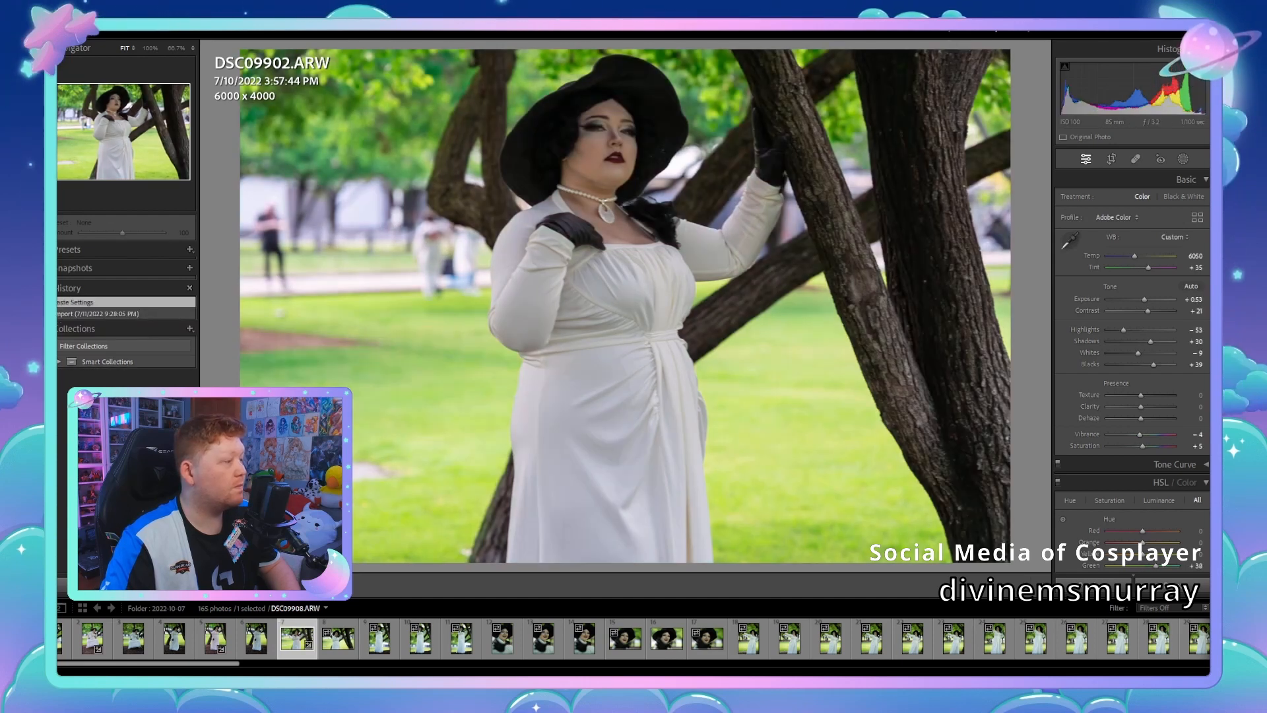
Step: Browse the photos from DSC09902.ARW to DSC09907.ARW, trying the pasted settings on DSC09906.ARW and undoing them
left_click(338, 638)
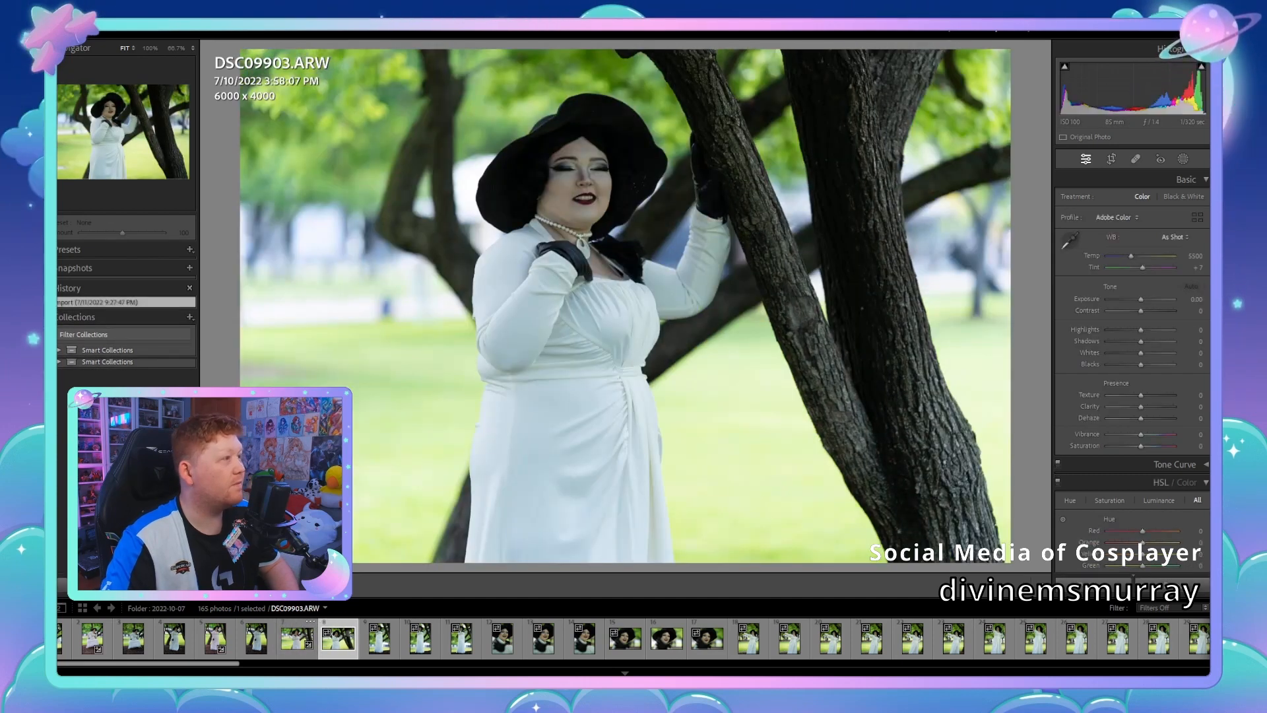
left_click(297, 638)
left_click(380, 639)
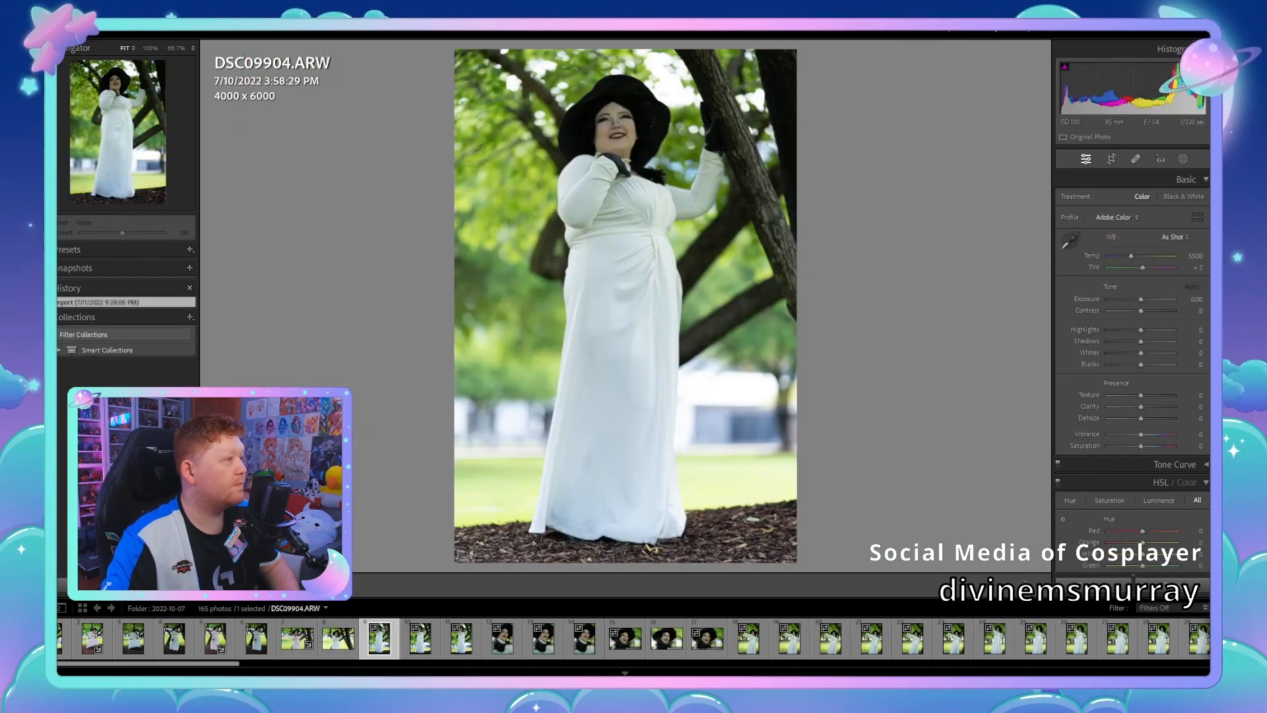
left_click(420, 638)
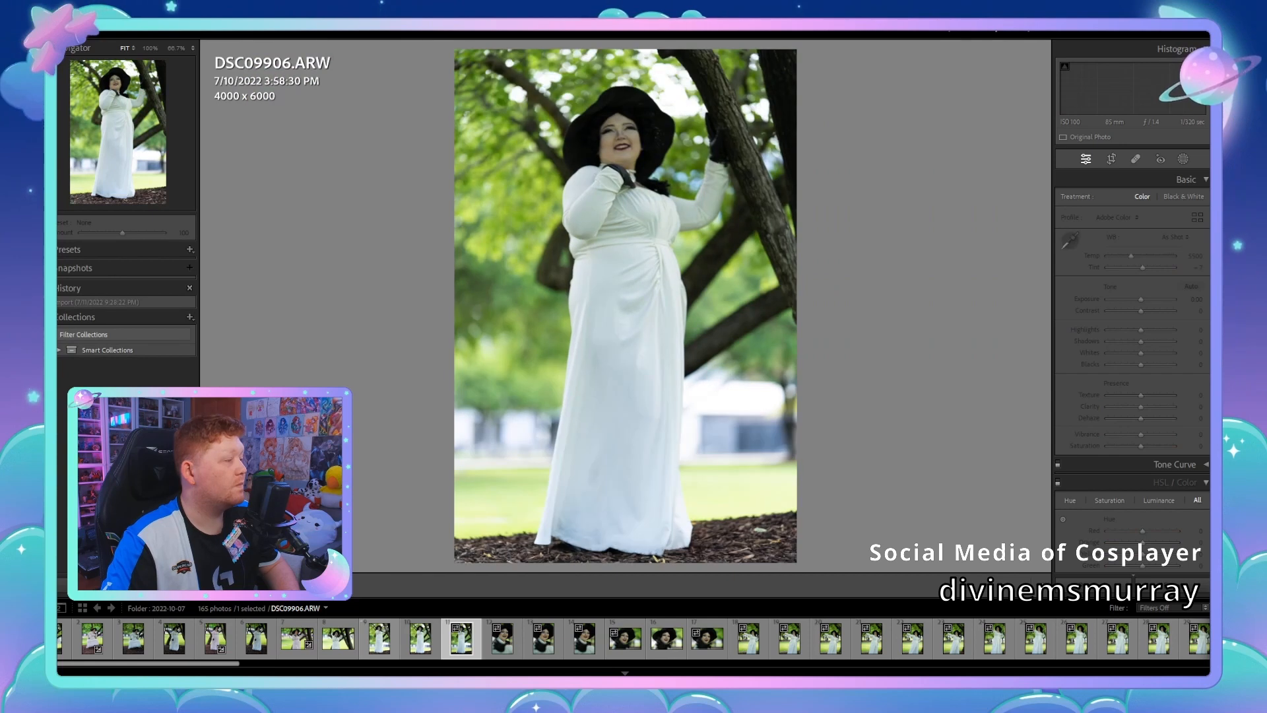
left_click(461, 638)
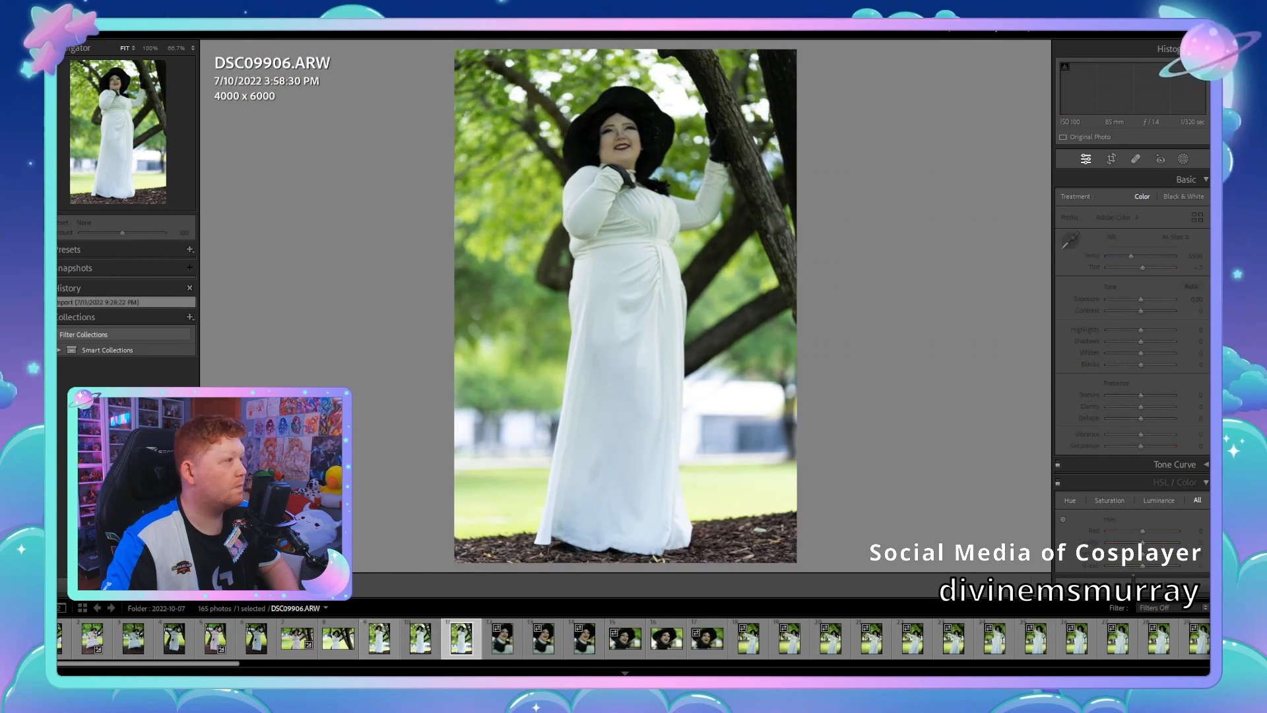
key("ctrl+shift+v")
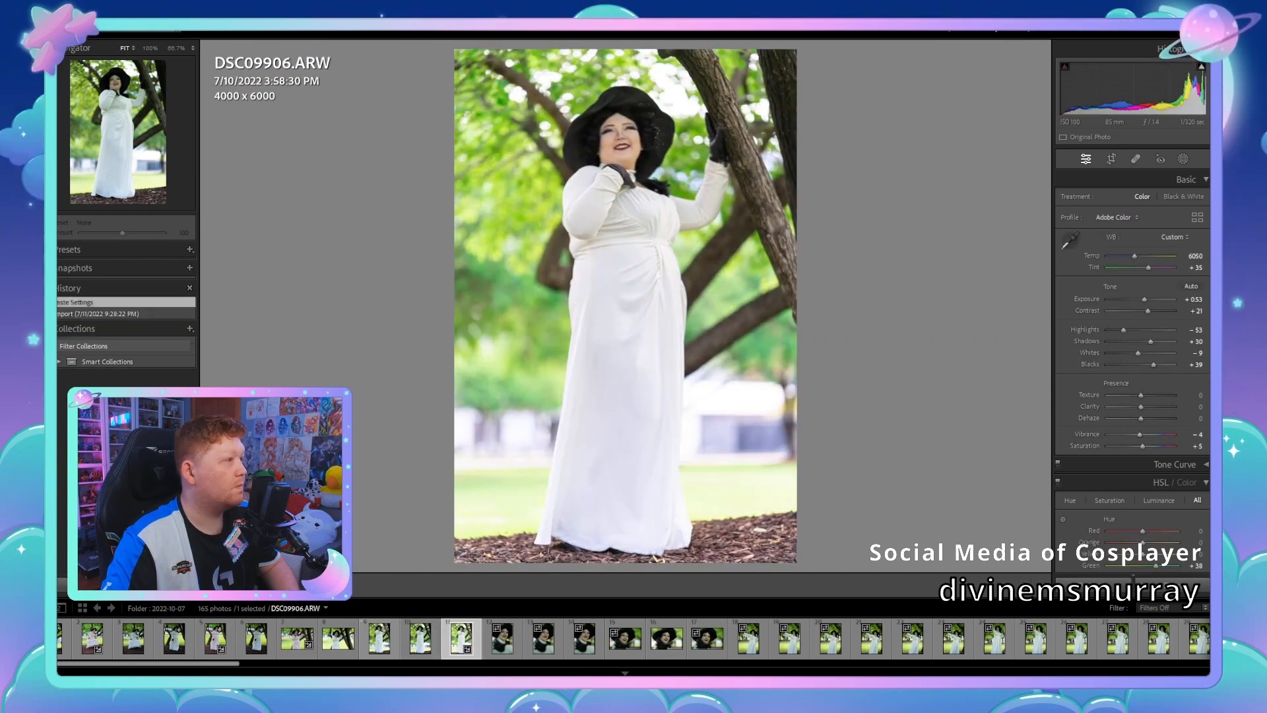
key("ctrl+z")
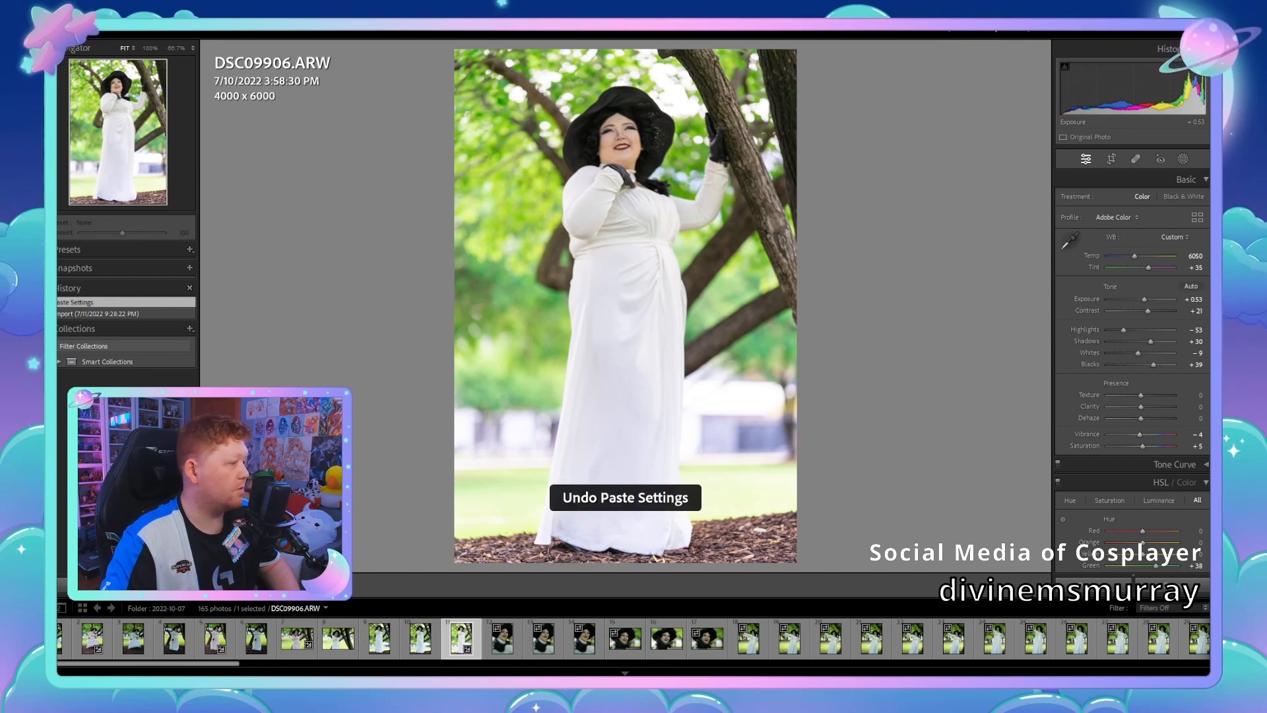
left_click(297, 638)
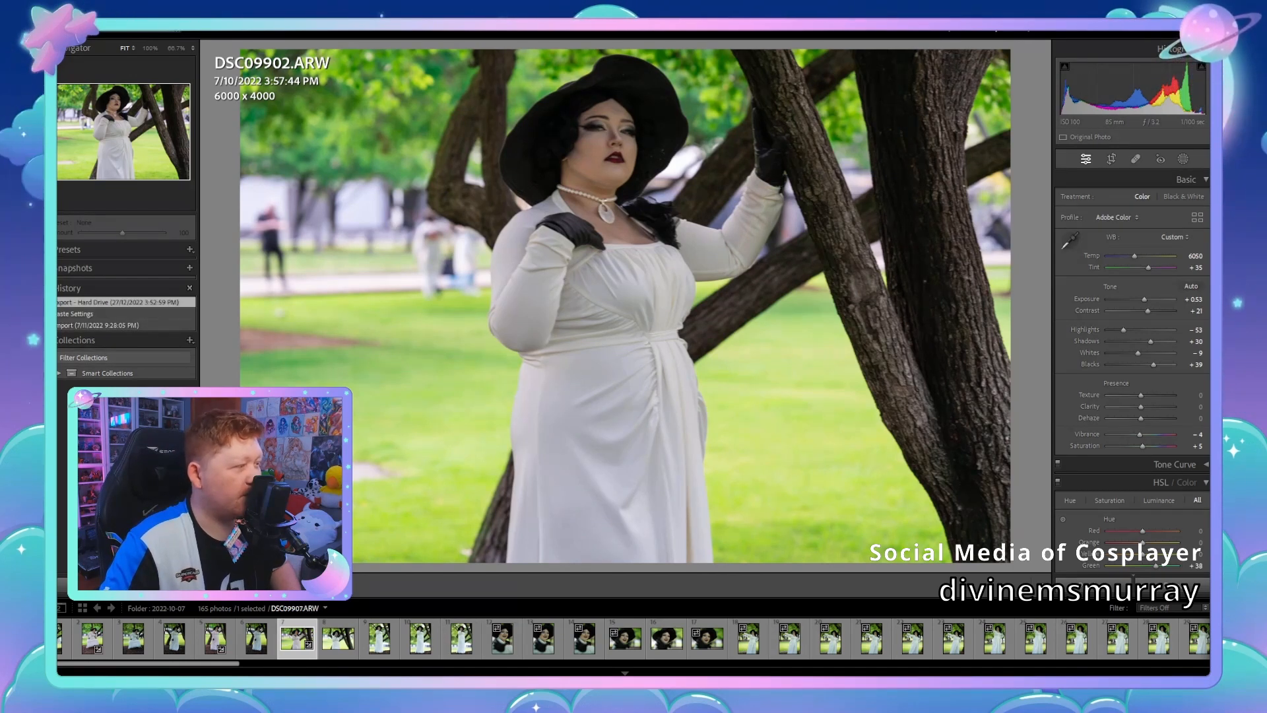
left_click(503, 638)
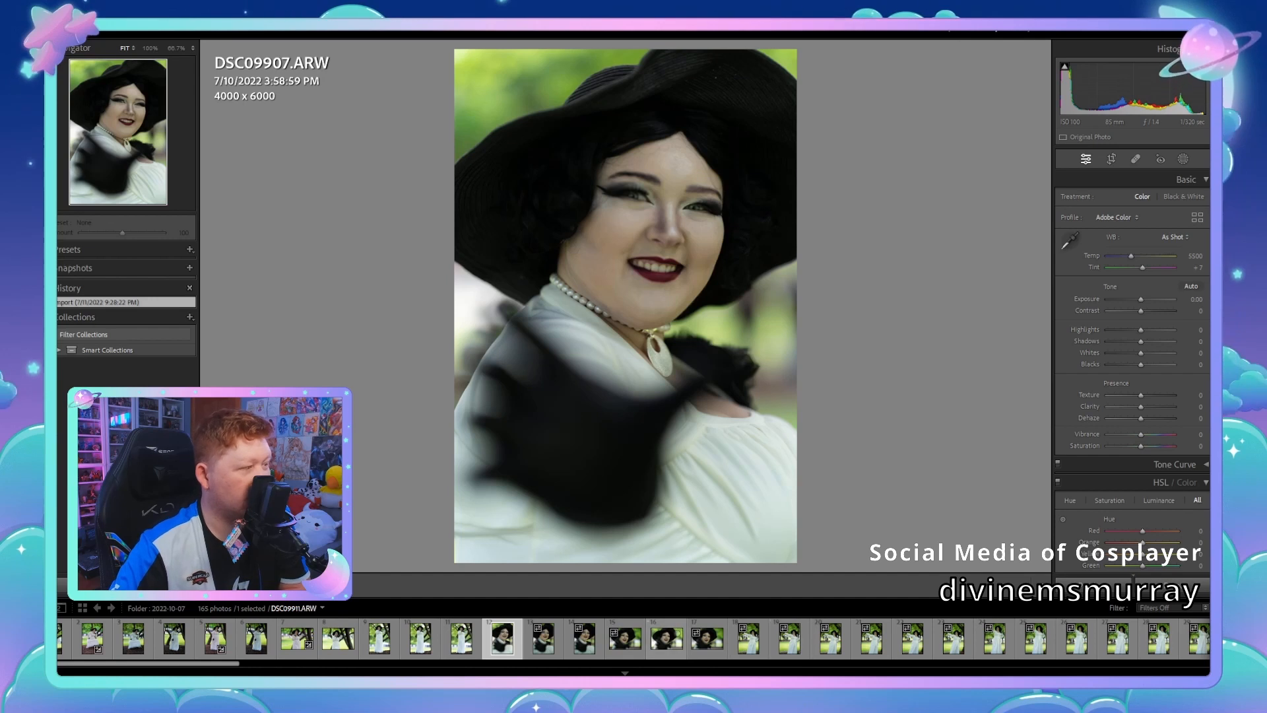
Step: Undo a trial paste of the settings on DSC09910.ARW and sample its white balance for temperature 6450 and tint +26
left_click(625, 638)
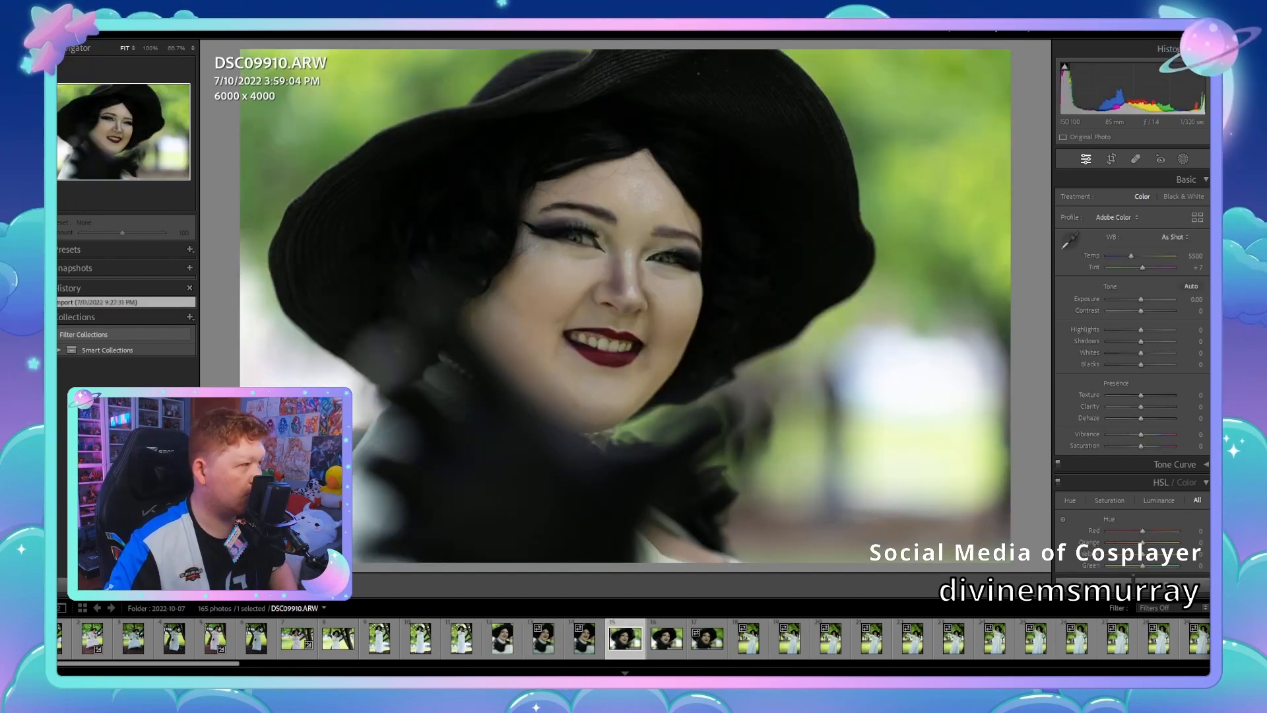
key("ctrl+shift+v")
key("ctrl+z")
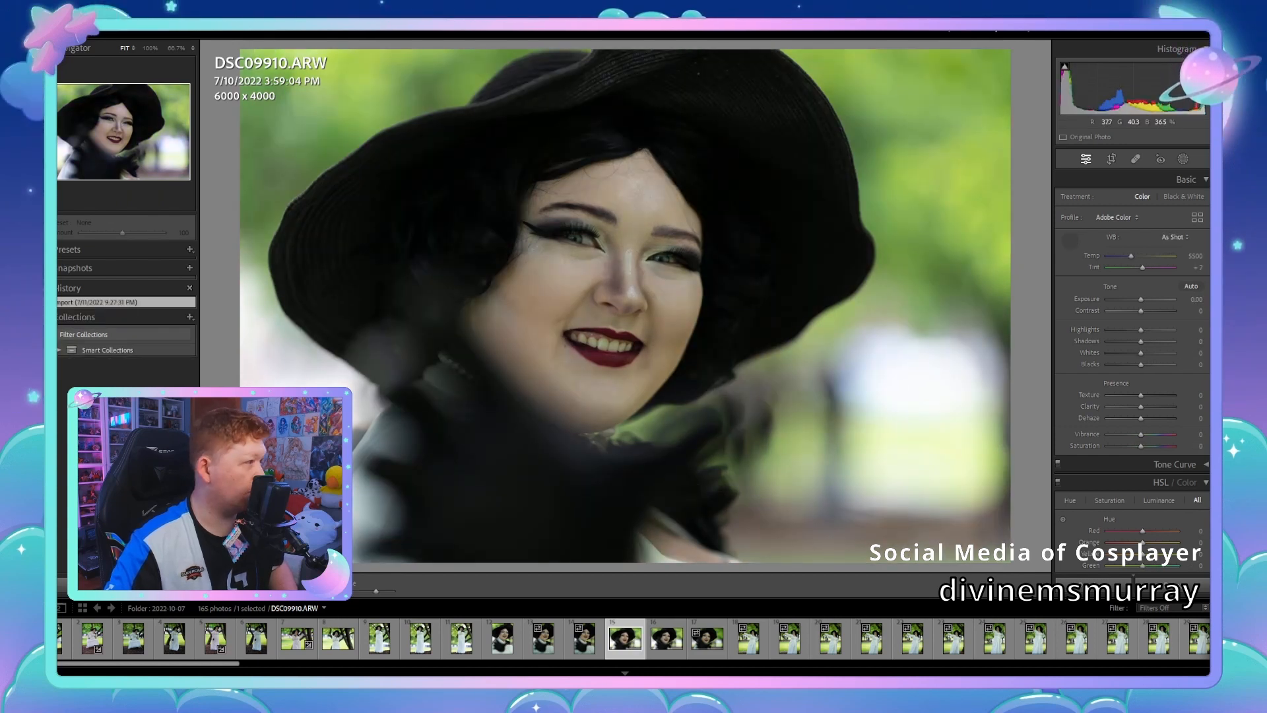
left_click(871, 356)
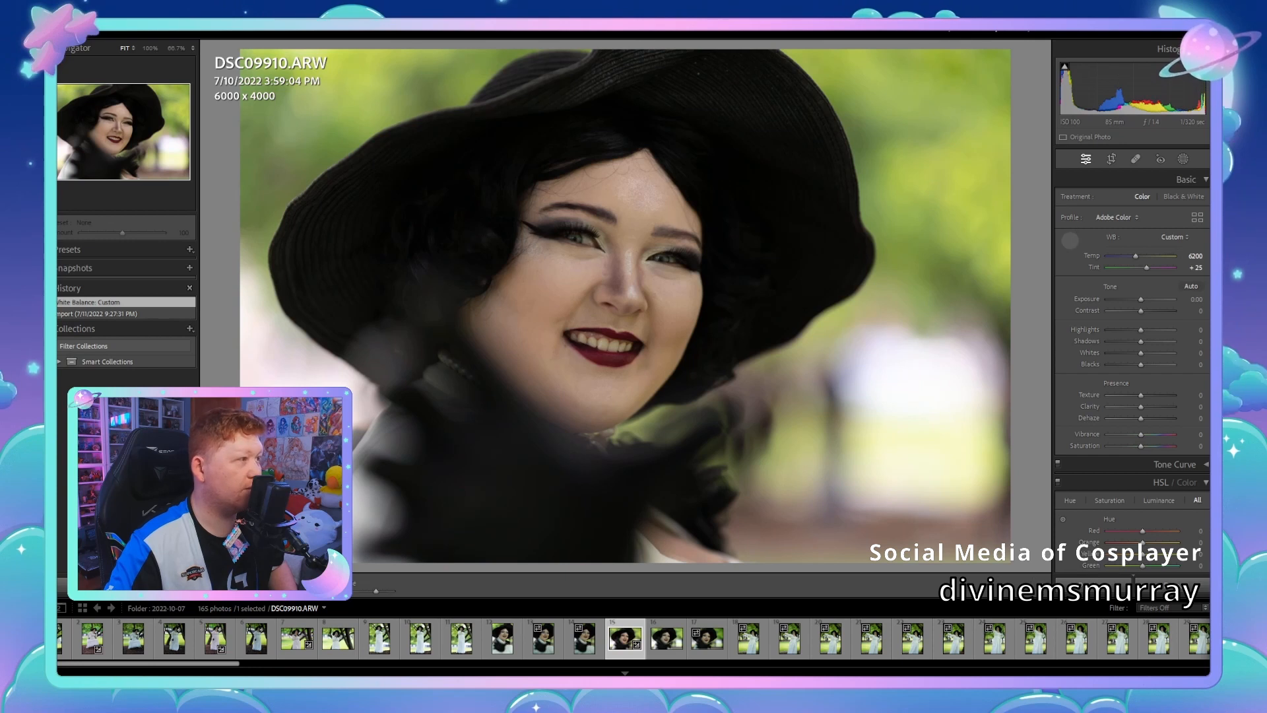
left_click(871, 356)
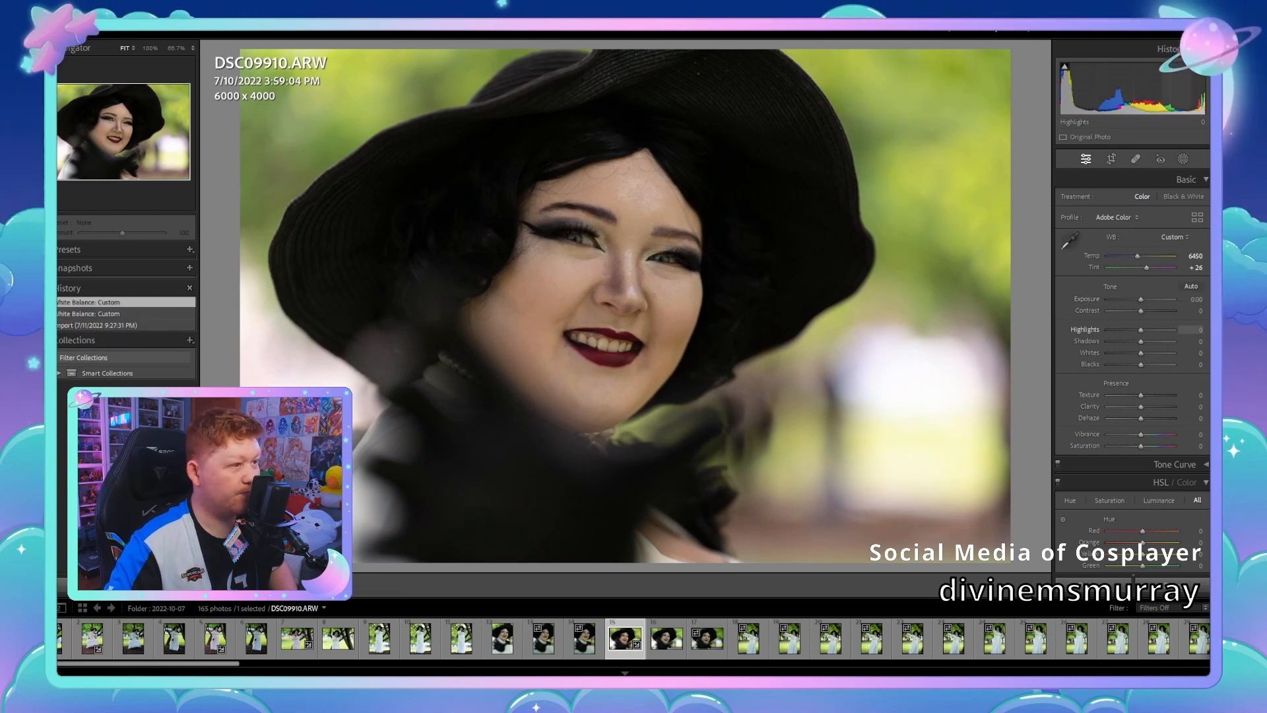
Step: Set DSC09910.ARW's highlights to -19, contrast to +5, exposure to -0.26, and vibrance and saturation to +7
left_click_drag(1140, 330, 1139, 299)
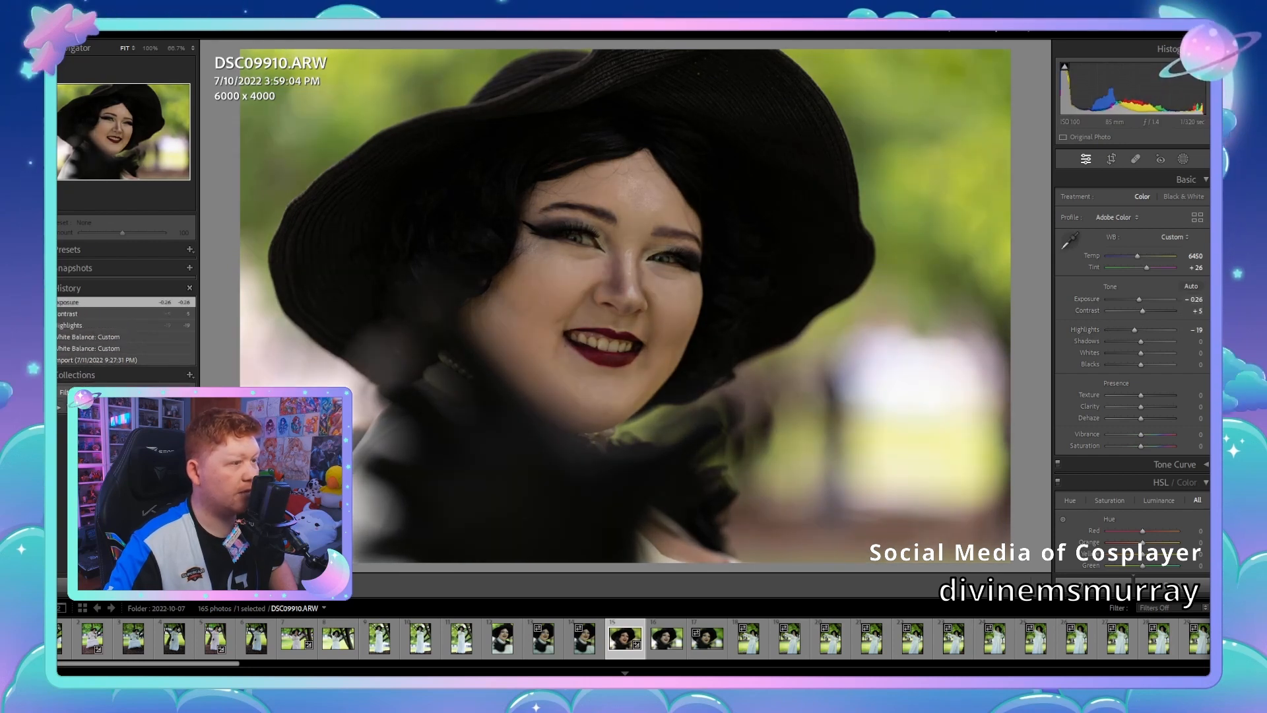
left_click_drag(1141, 445, 1143, 445)
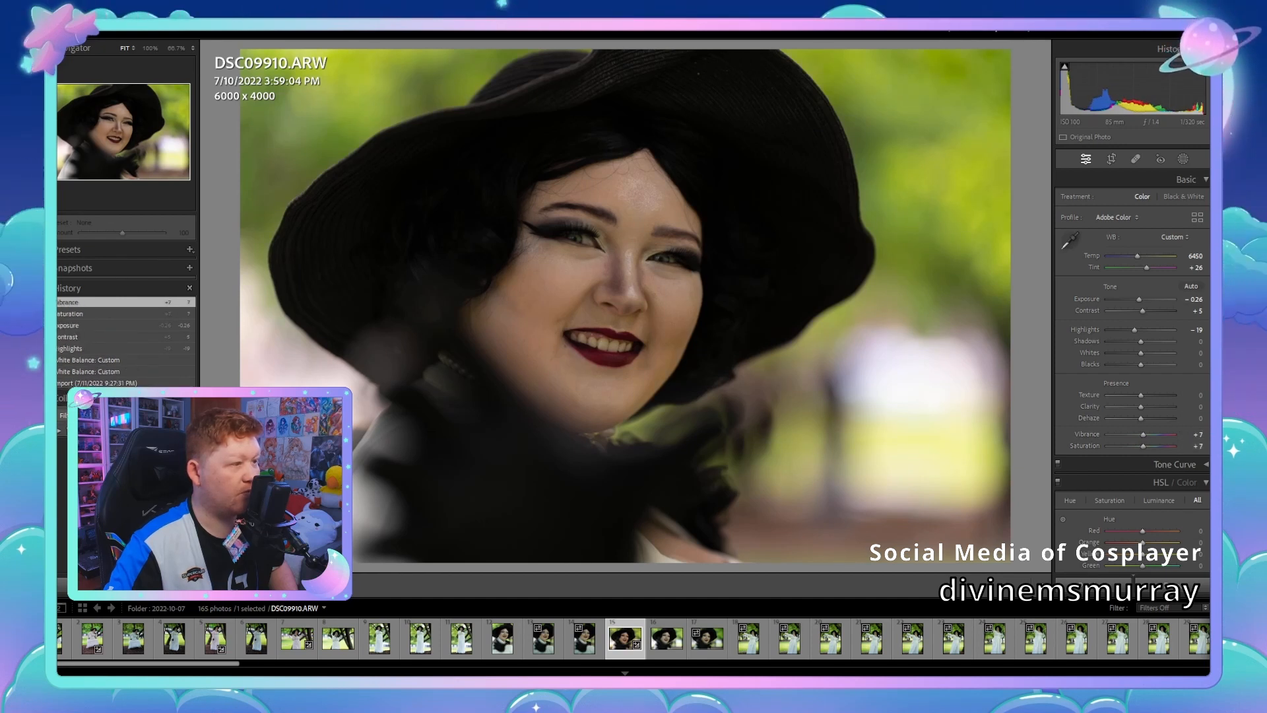
Step: Set DSC09910.ARW's luminance noise reduction to 12 and check the face close up
key("ctrl+5")
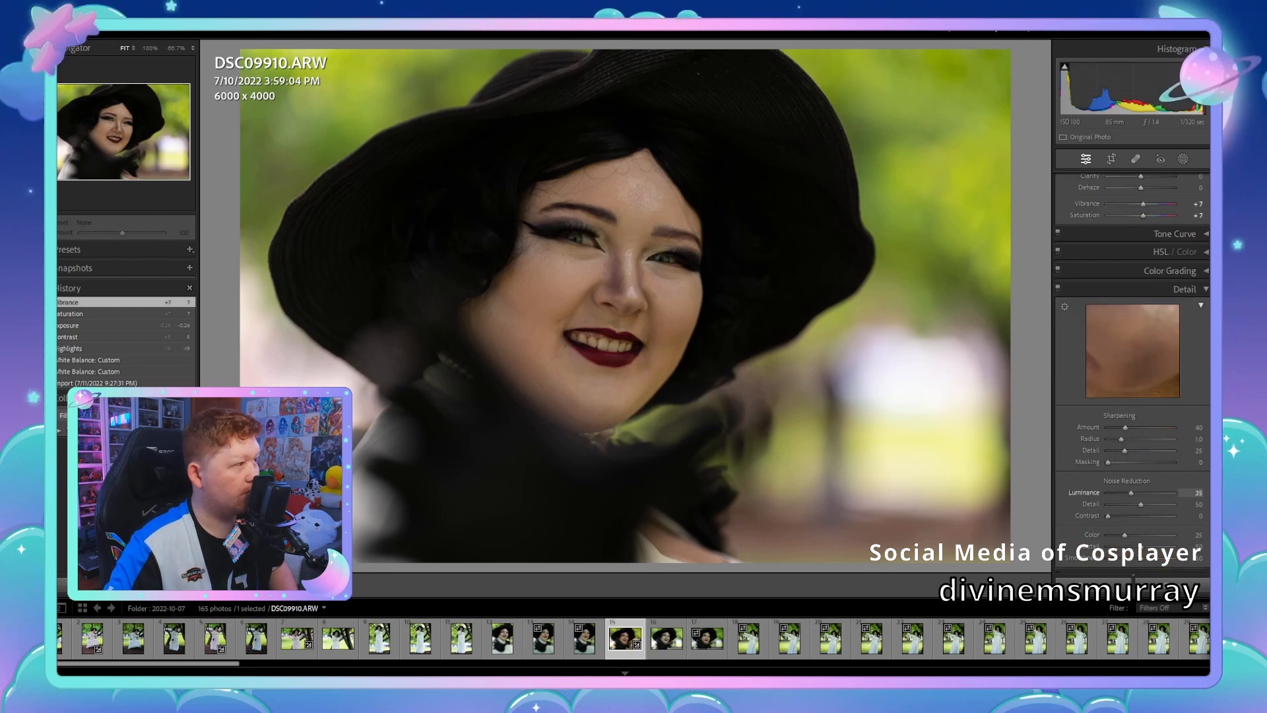
type("17")
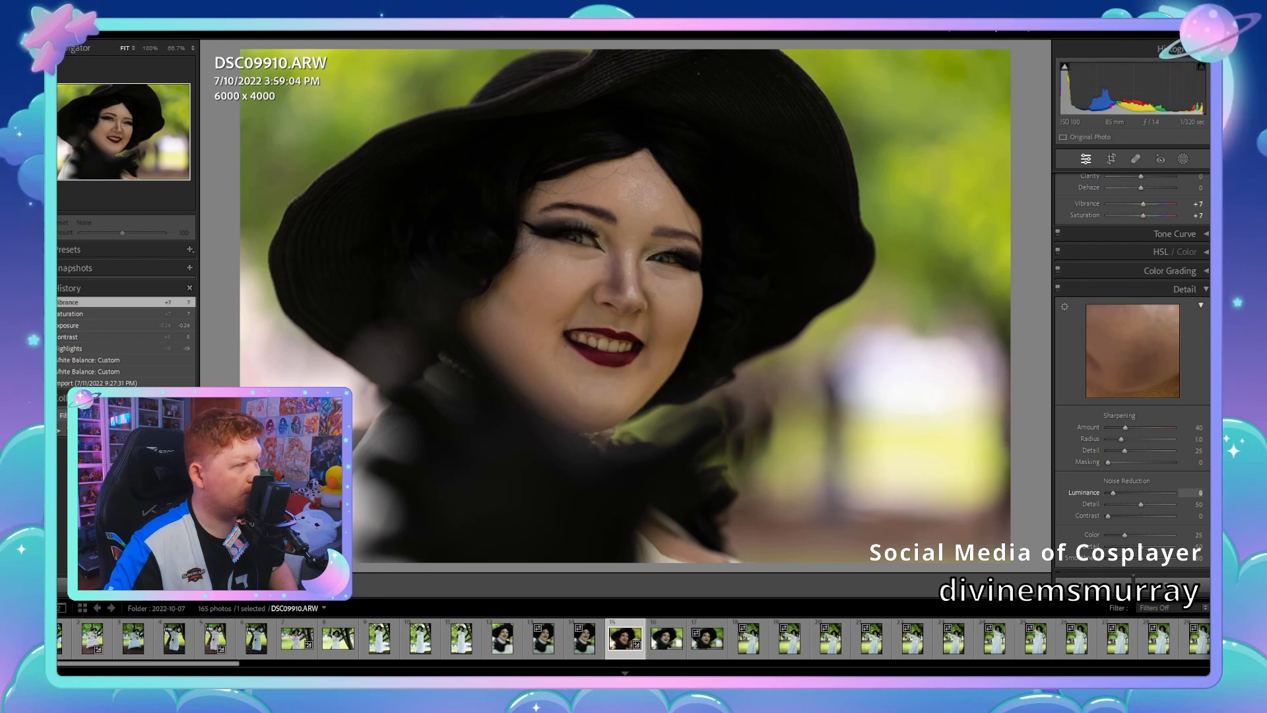
key("Return")
key("z")
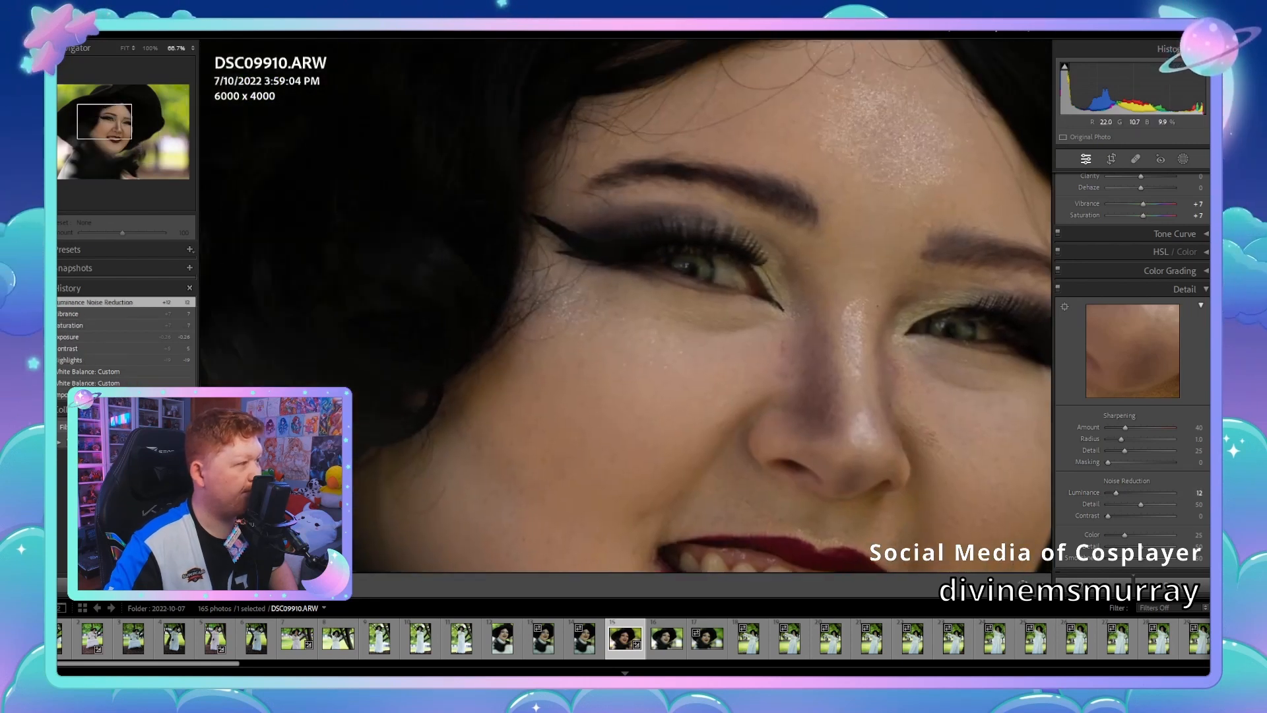
key("z")
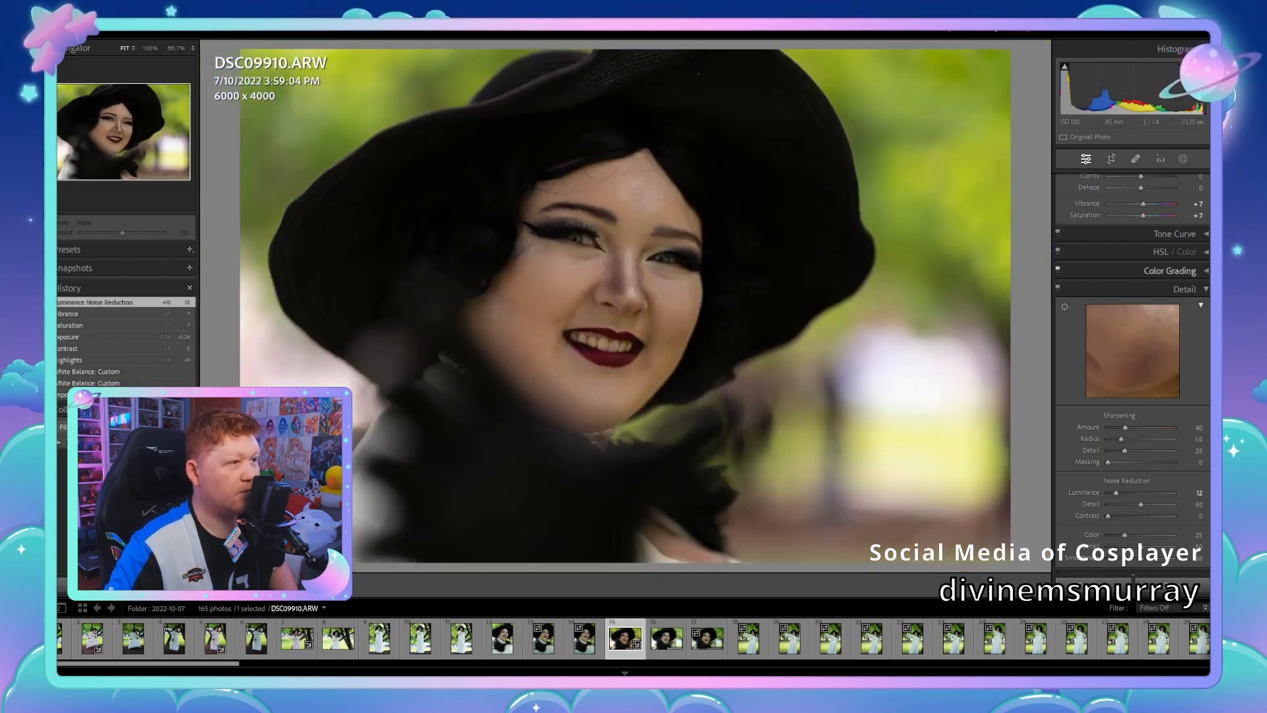
Step: Set DSC09910.ARW's shadows to +35, whites to +11 and blacks to +19, and export the photo to the hard drive
scroll(1132, 363, "up", 5)
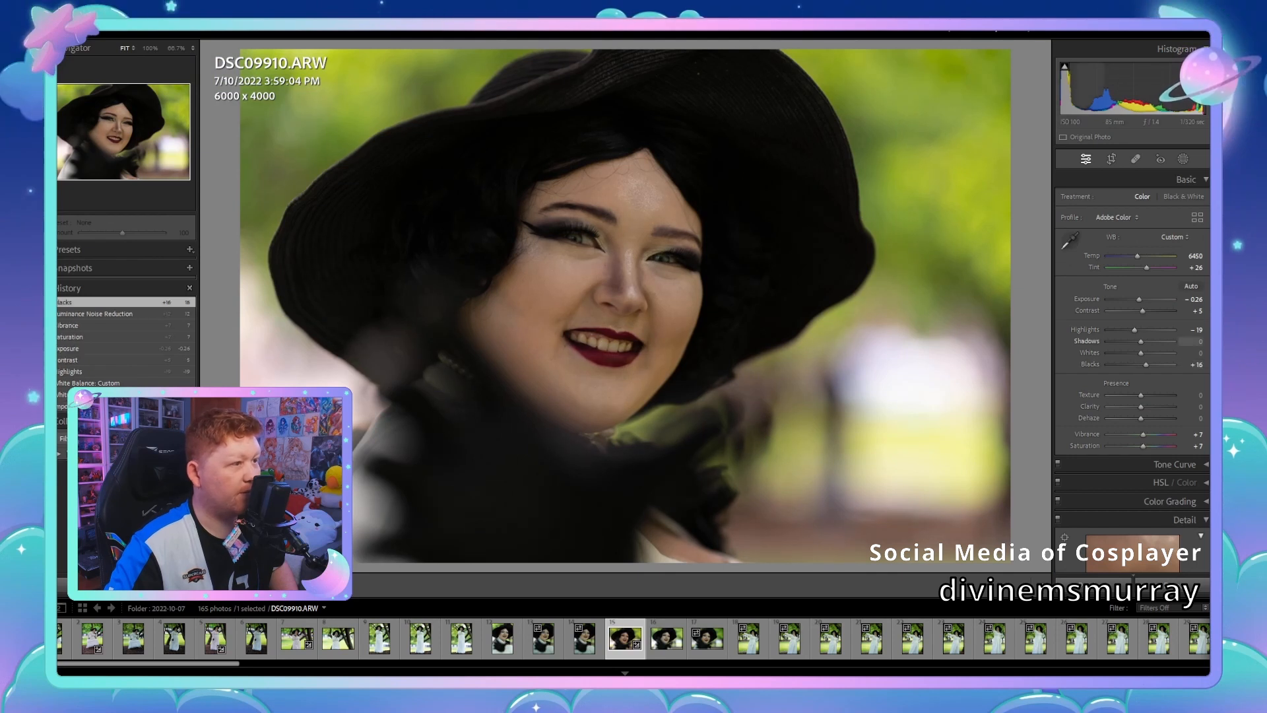
left_click_drag(1146, 342, 1151, 341)
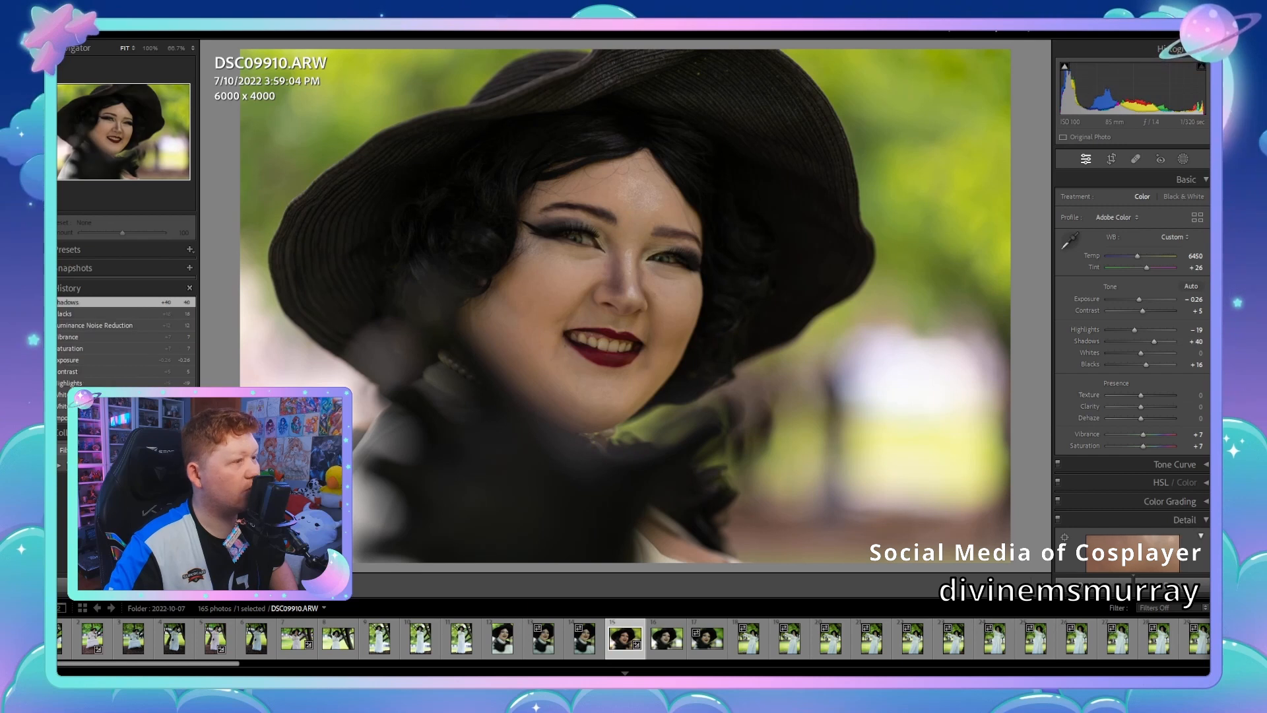
left_click_drag(1142, 364, 1147, 364)
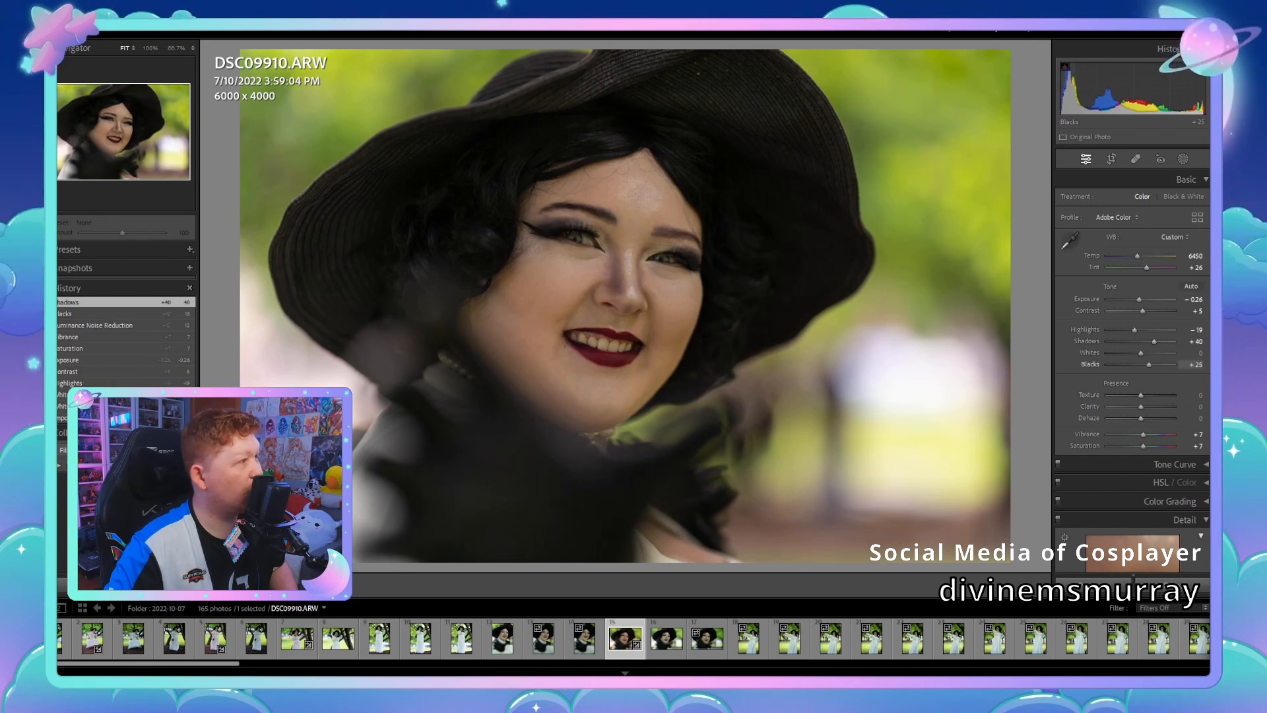
key("minus")
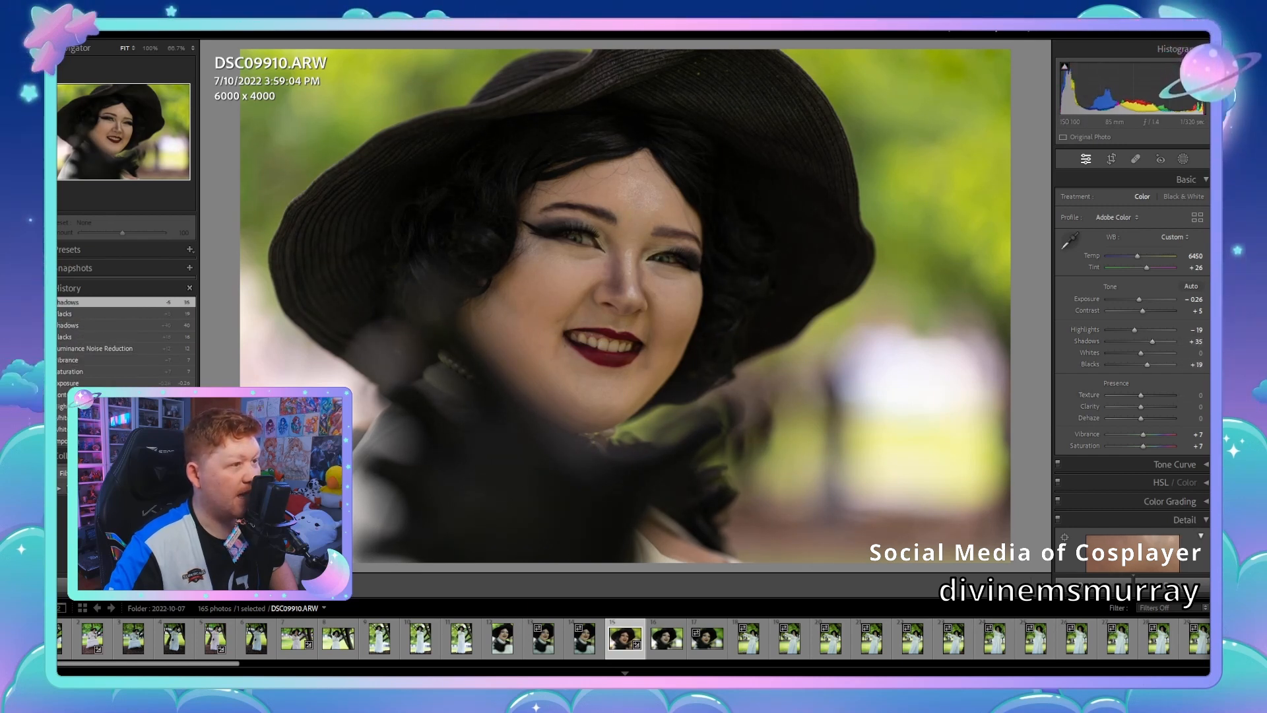
type("33")
key("Return")
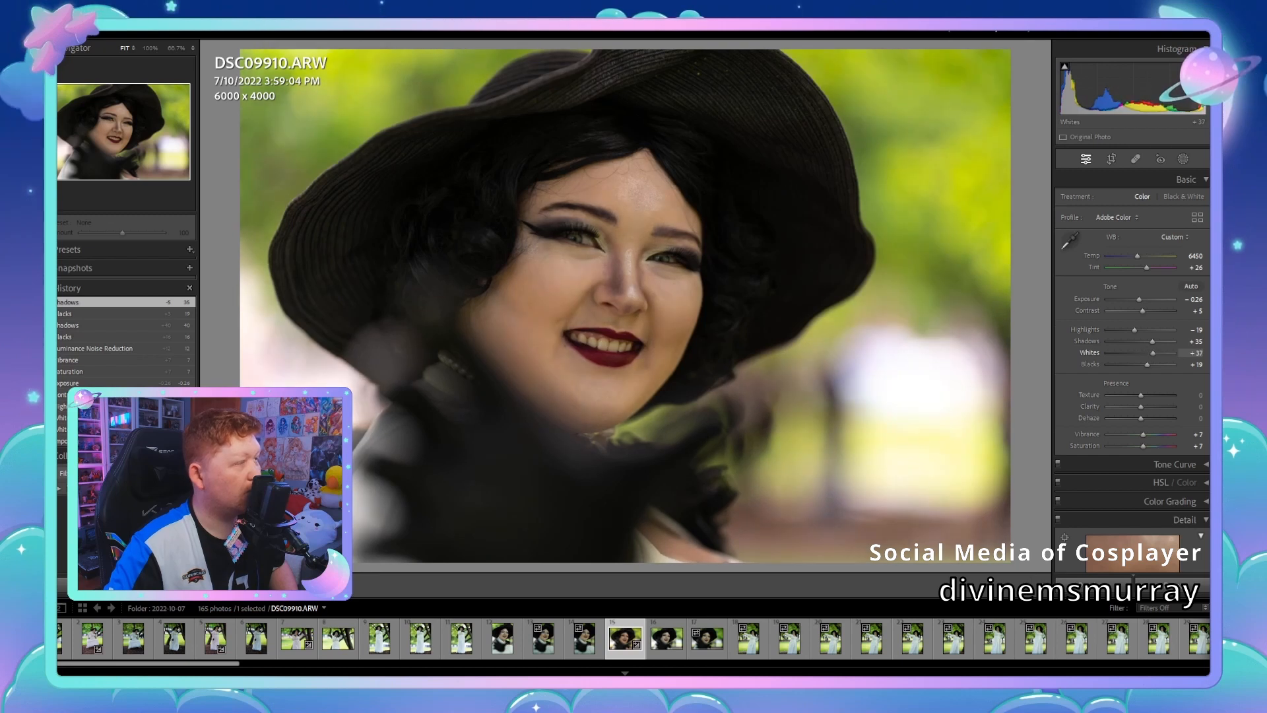
type("11")
key("Return")
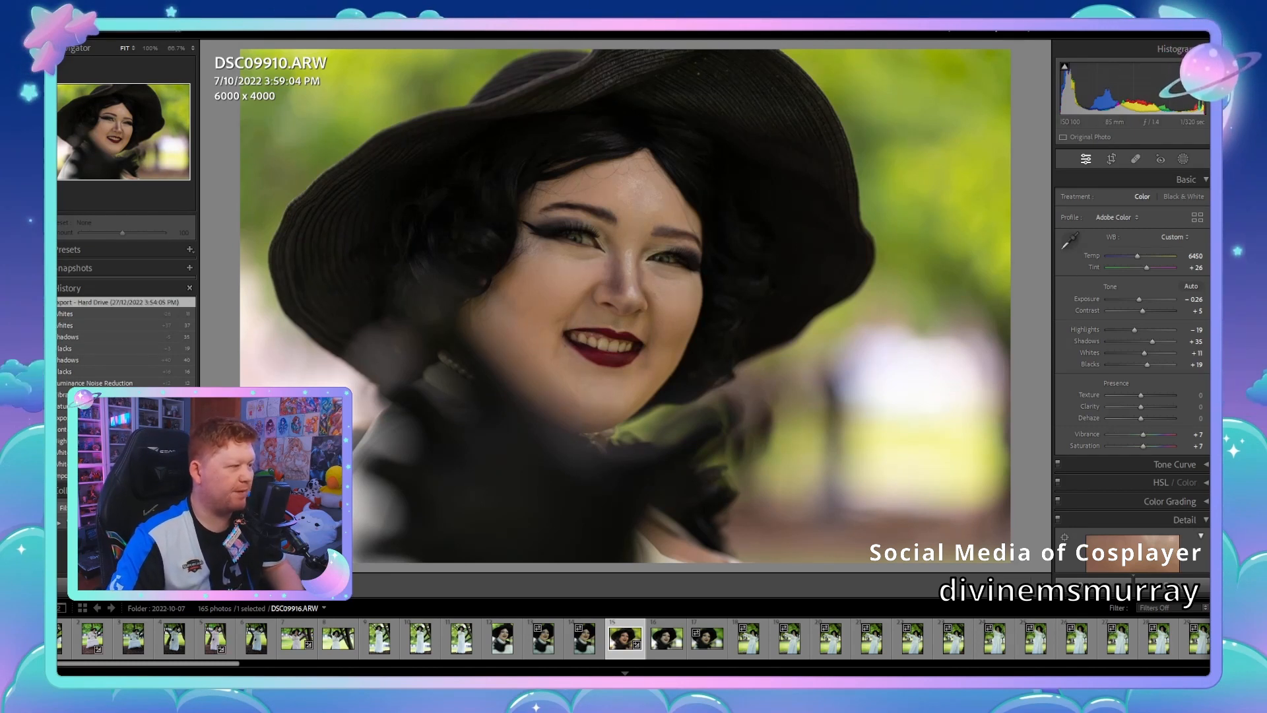
Step: Open DSC09913.ARW, sample the white balance from the dress for temperature 5650 and tint +35, and inspect it close up
left_click(790, 639)
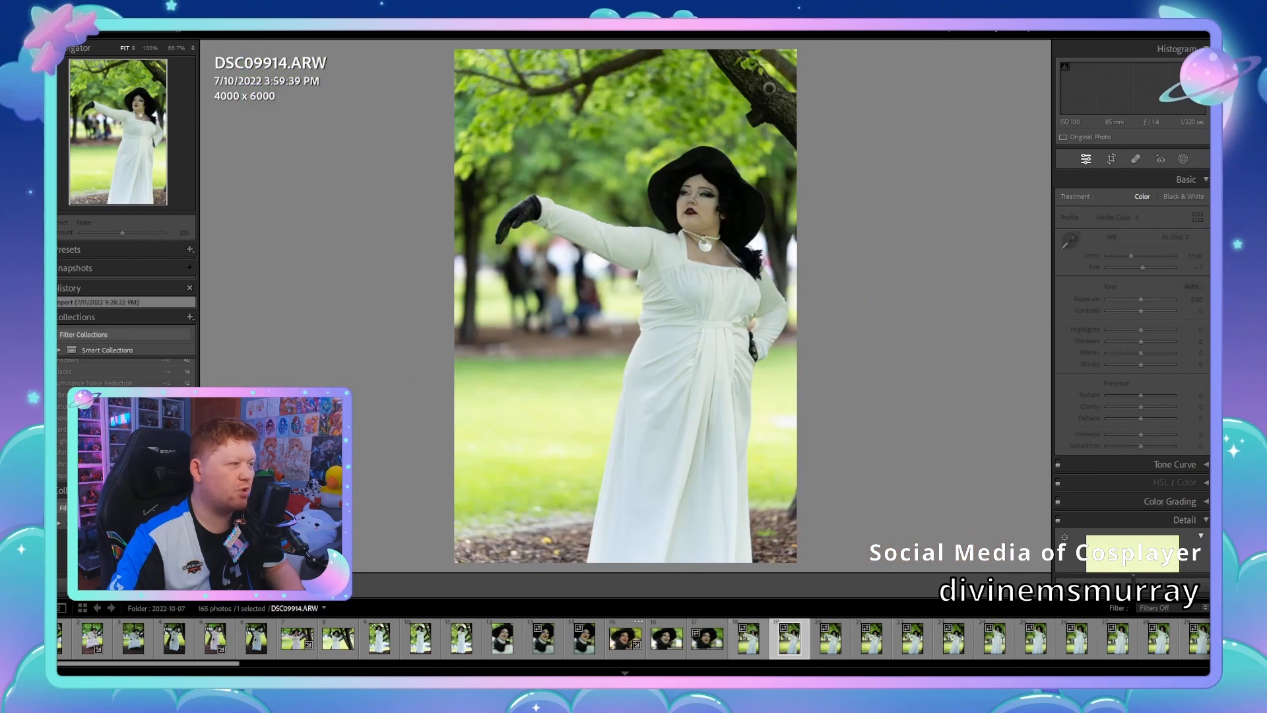
key("Left")
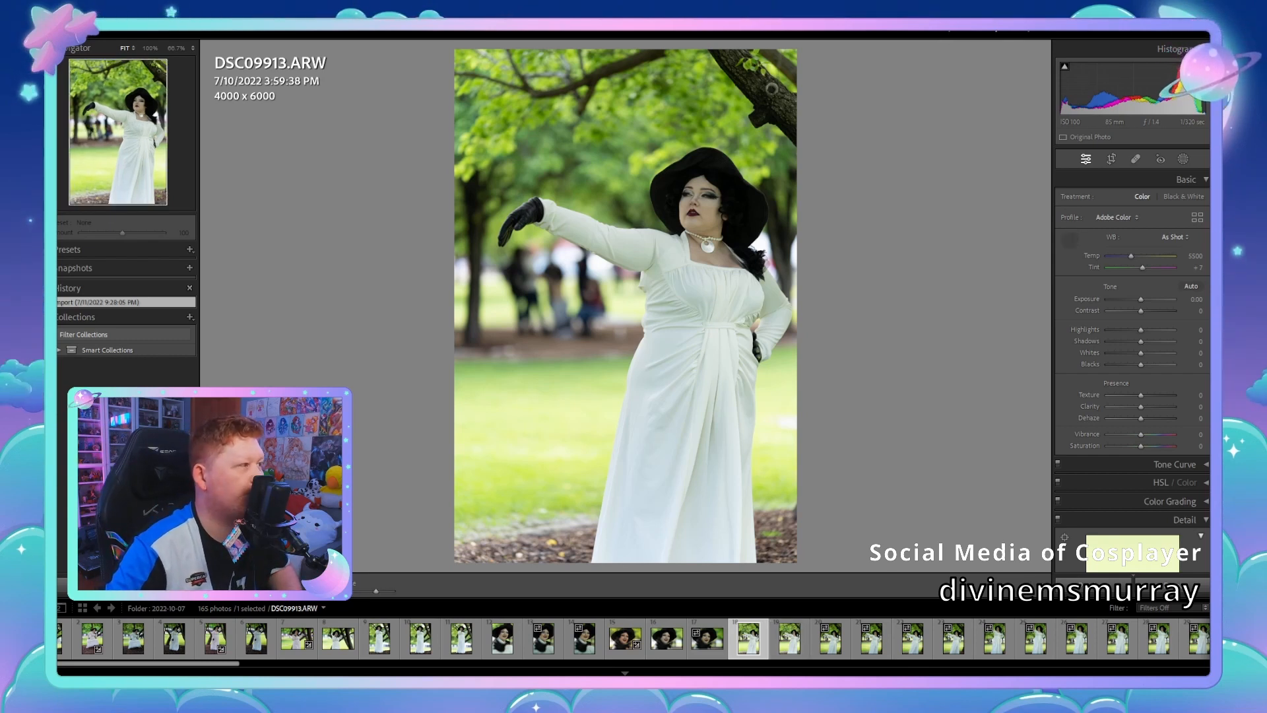
left_click(713, 297)
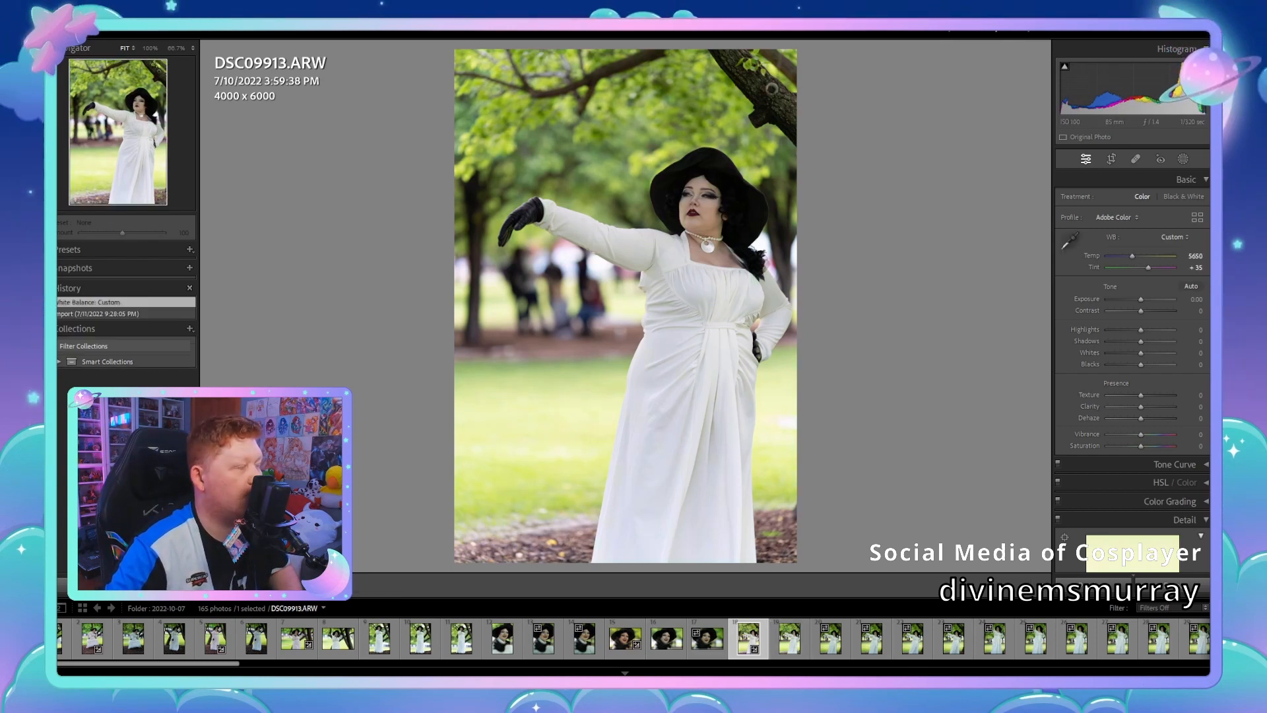
left_click(628, 204)
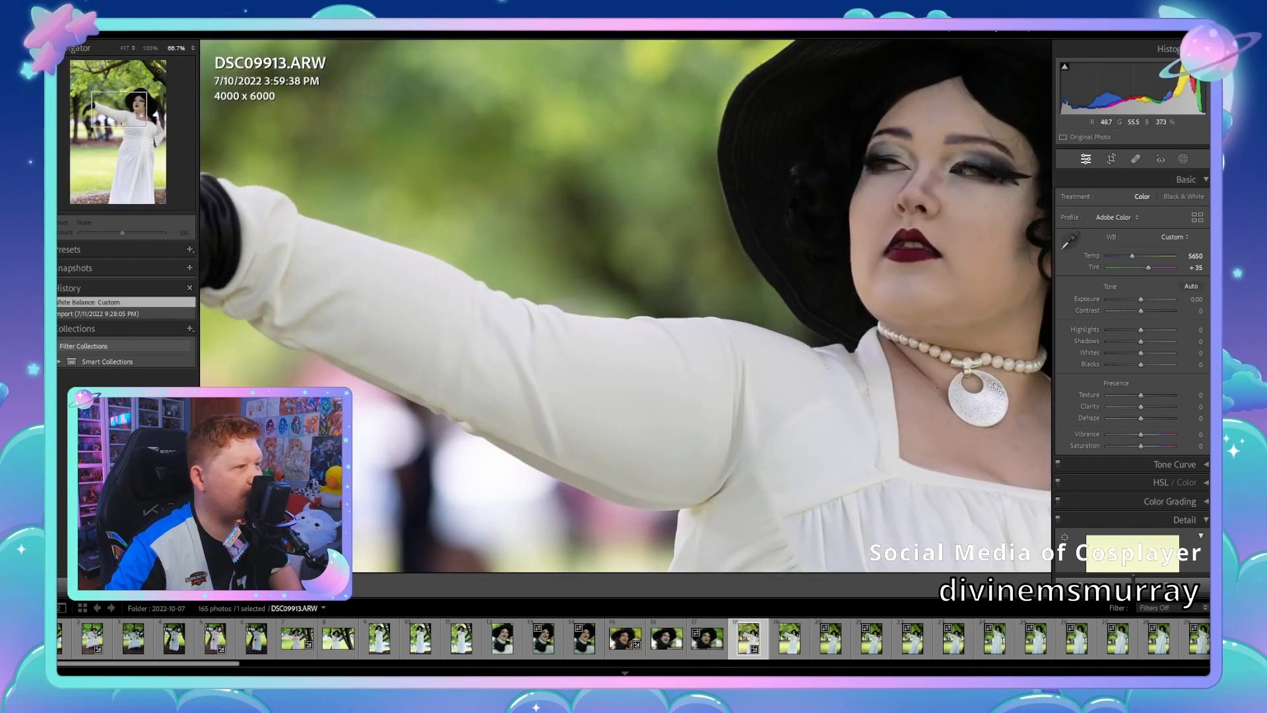
left_click(772, 88)
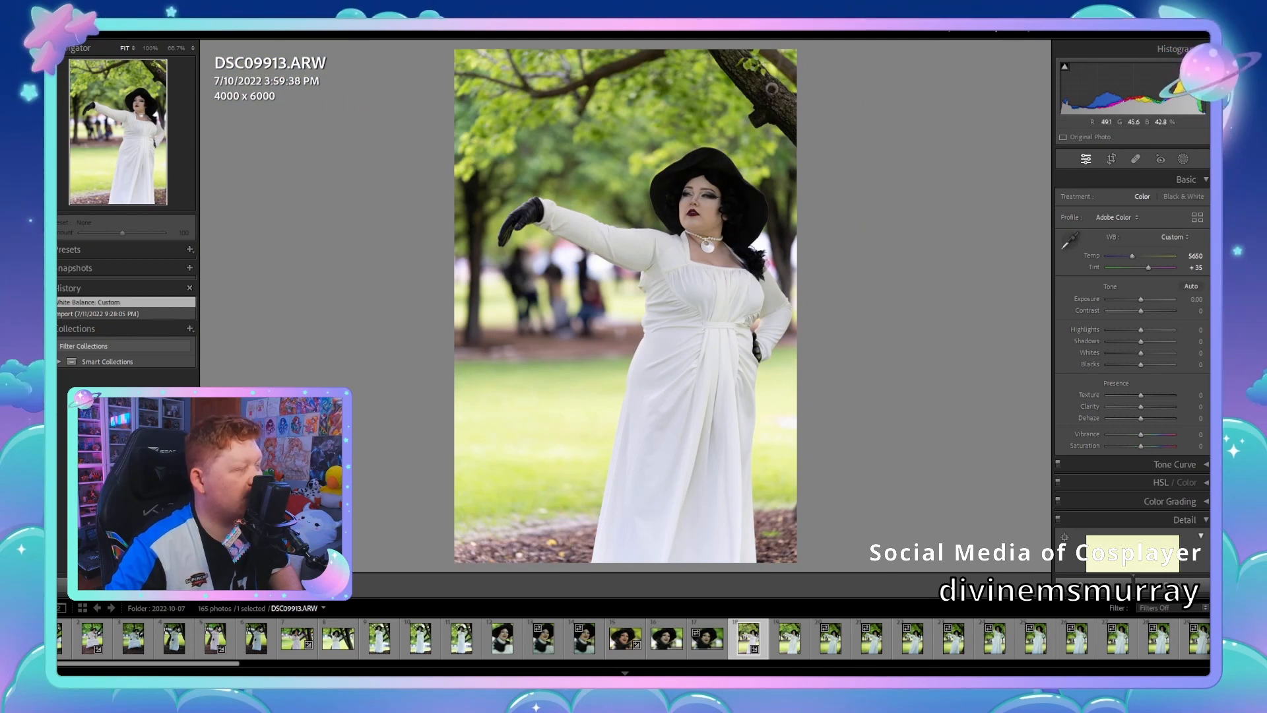
Step: Compare DSC09913.ARW side by side with DSC09914.ARW and return to developing DSC09913.ARW alone
key("c")
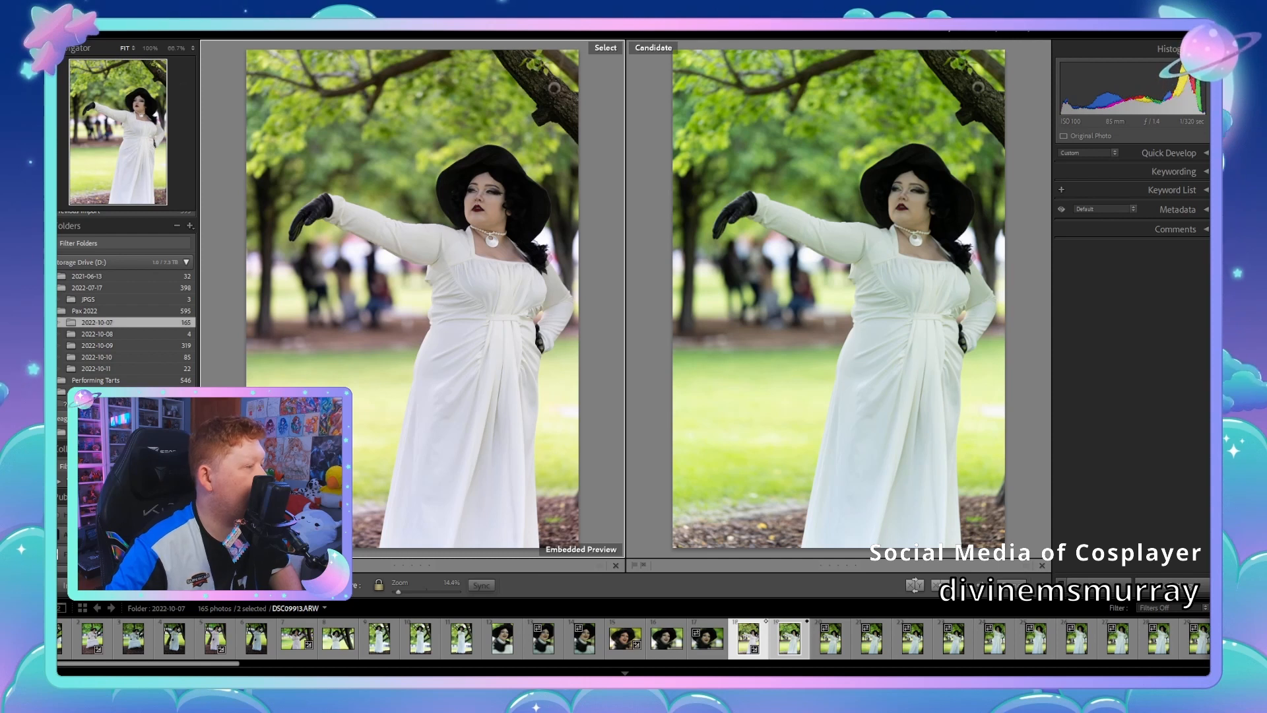
key("e")
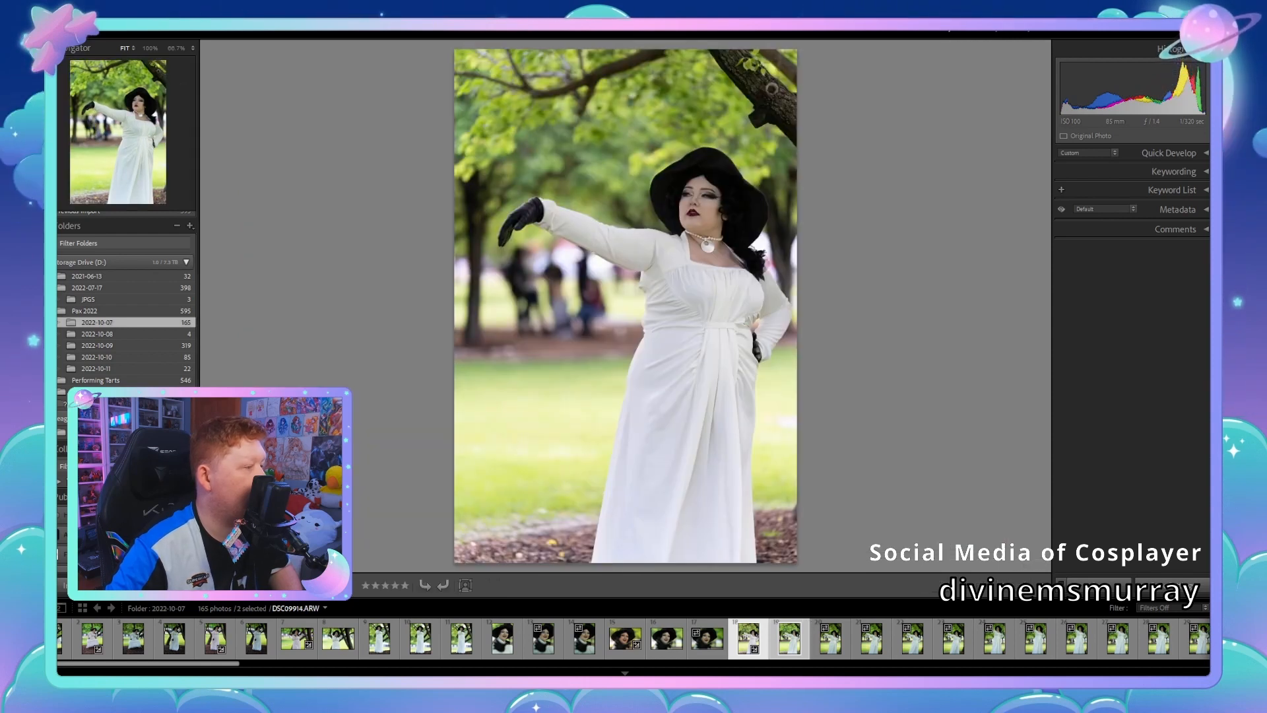
key("Right")
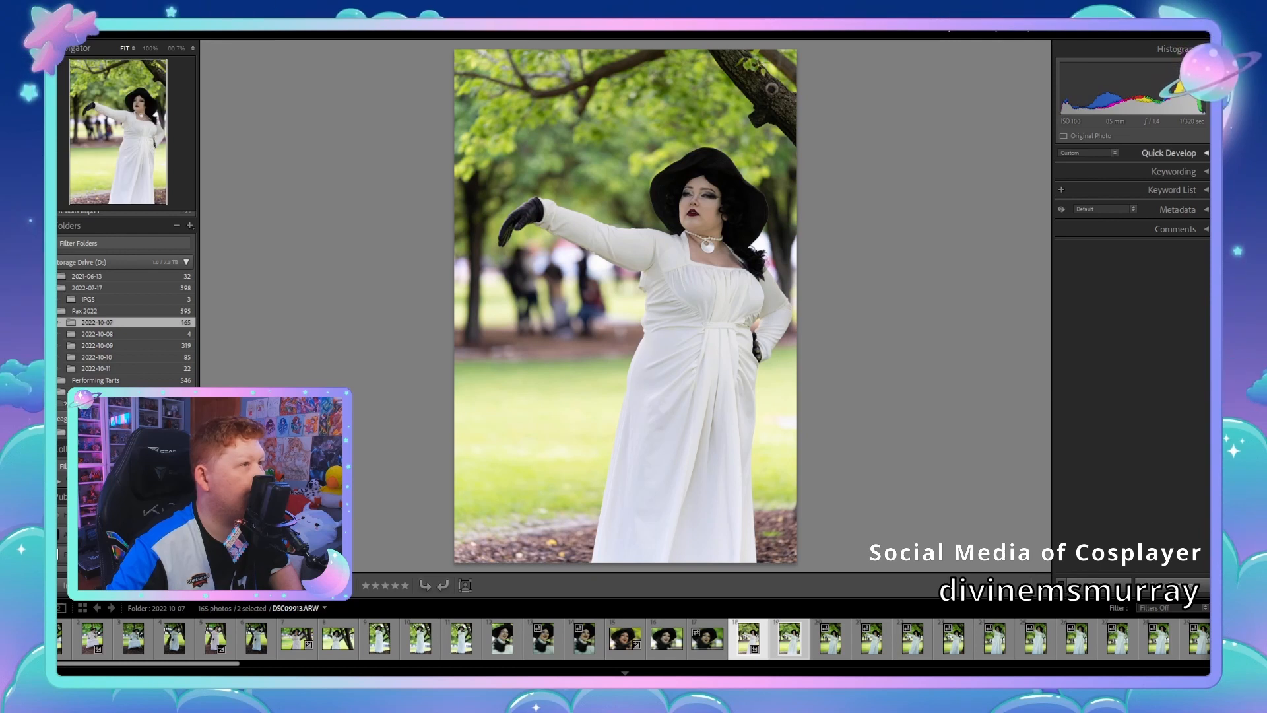
key("d")
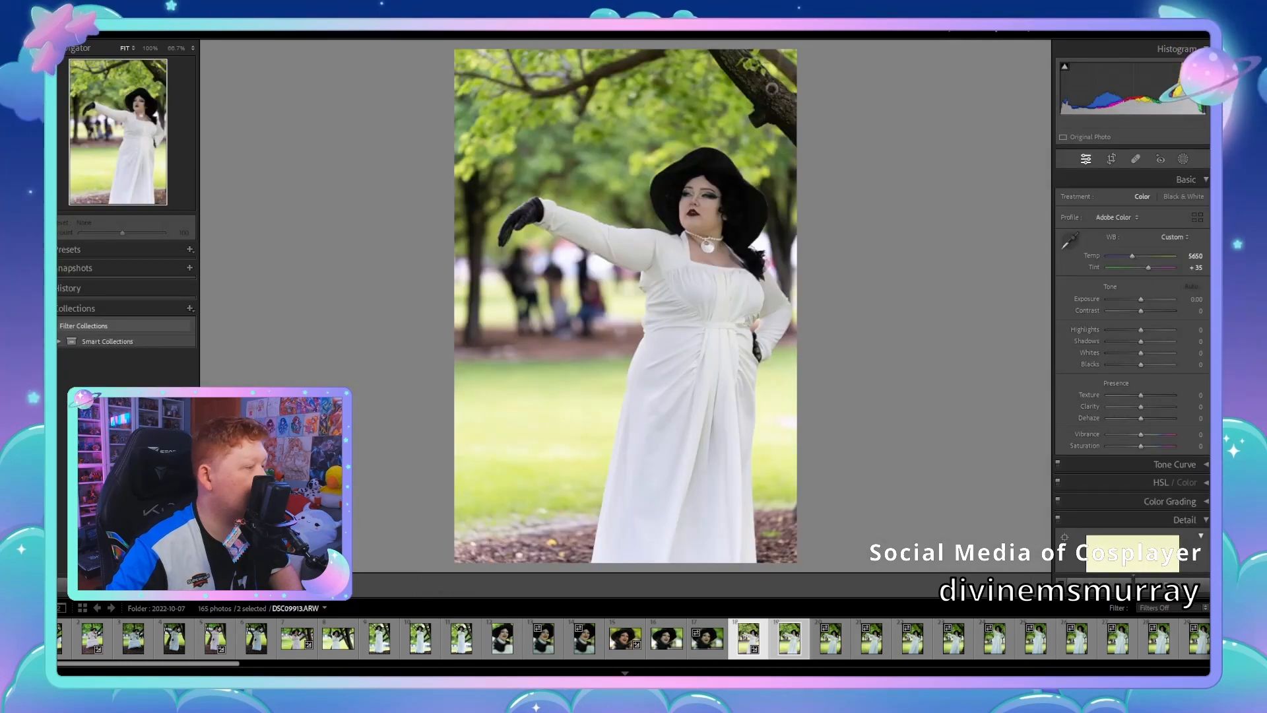
left_click(748, 637)
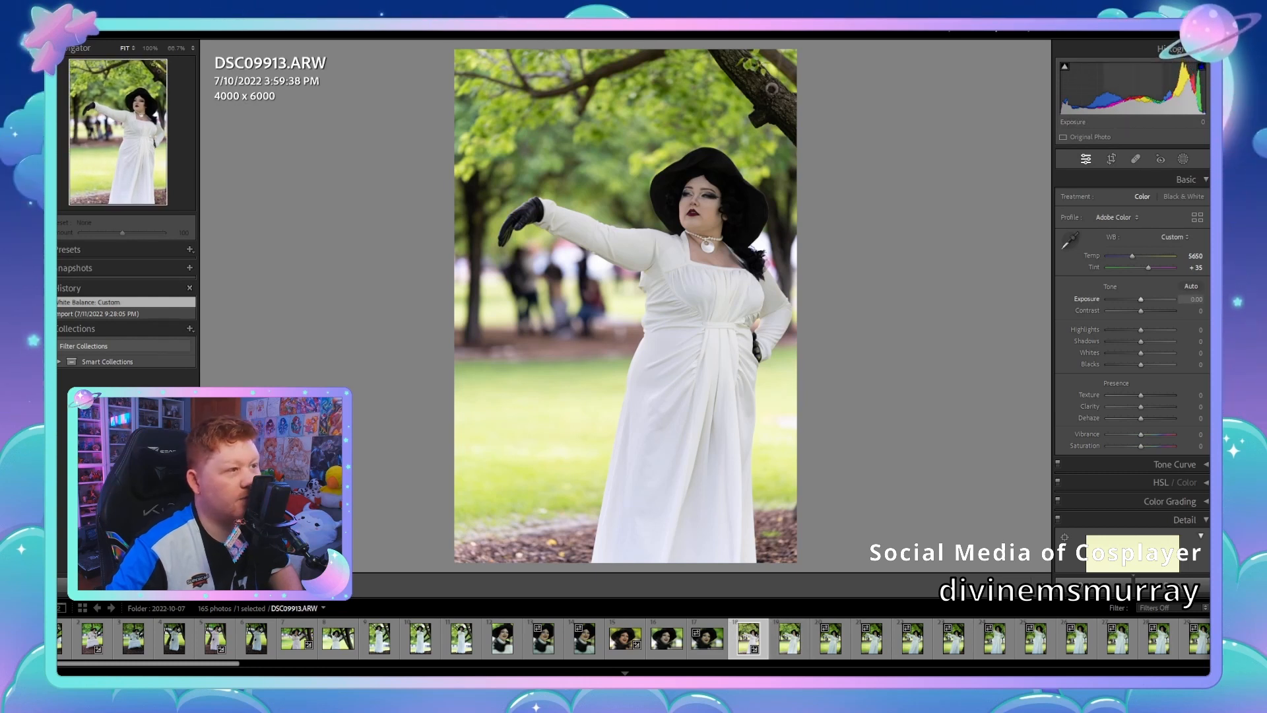
Step: Set DSC09913.ARW's highlights to -40, exposure to -0.26 and contrast to +18, and resample the dress for temperature 6250 and tint +29
mouse_move(1141, 329)
left_mouse_down()
mouse_move(1127, 329)
mouse_move(1133, 299)
mouse_move(1147, 310)
left_mouse_up()
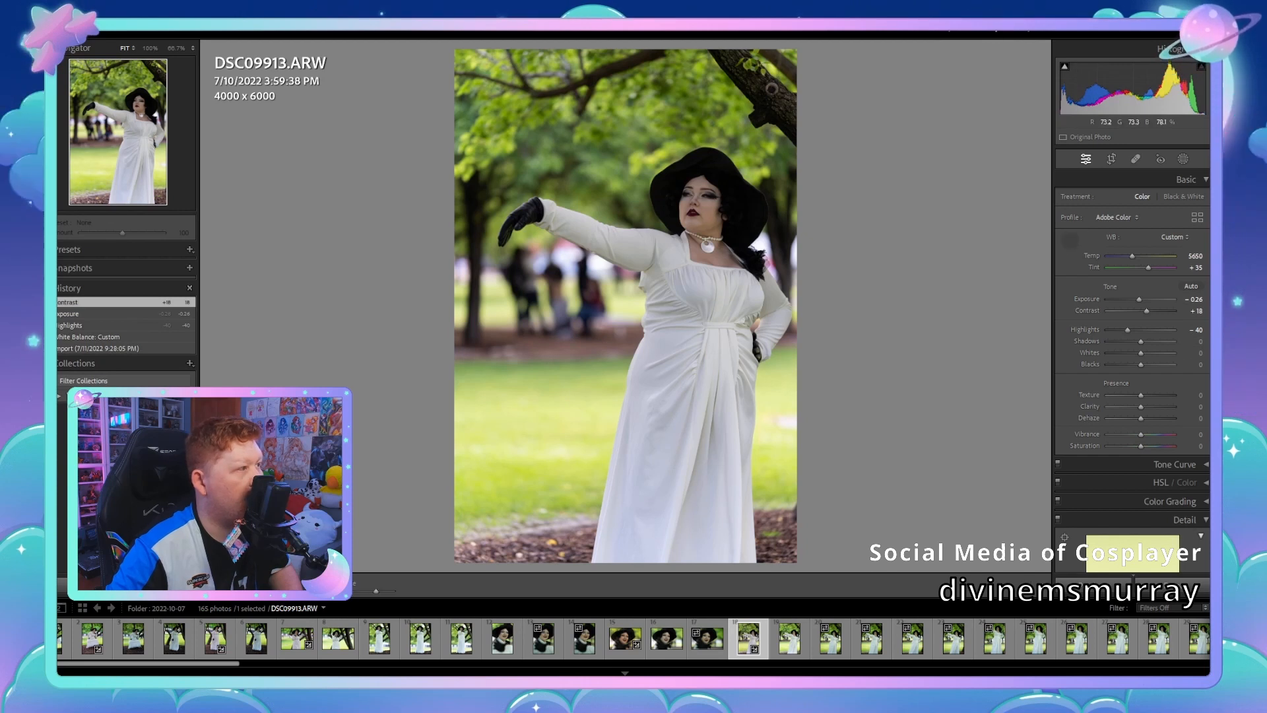
left_click(716, 297)
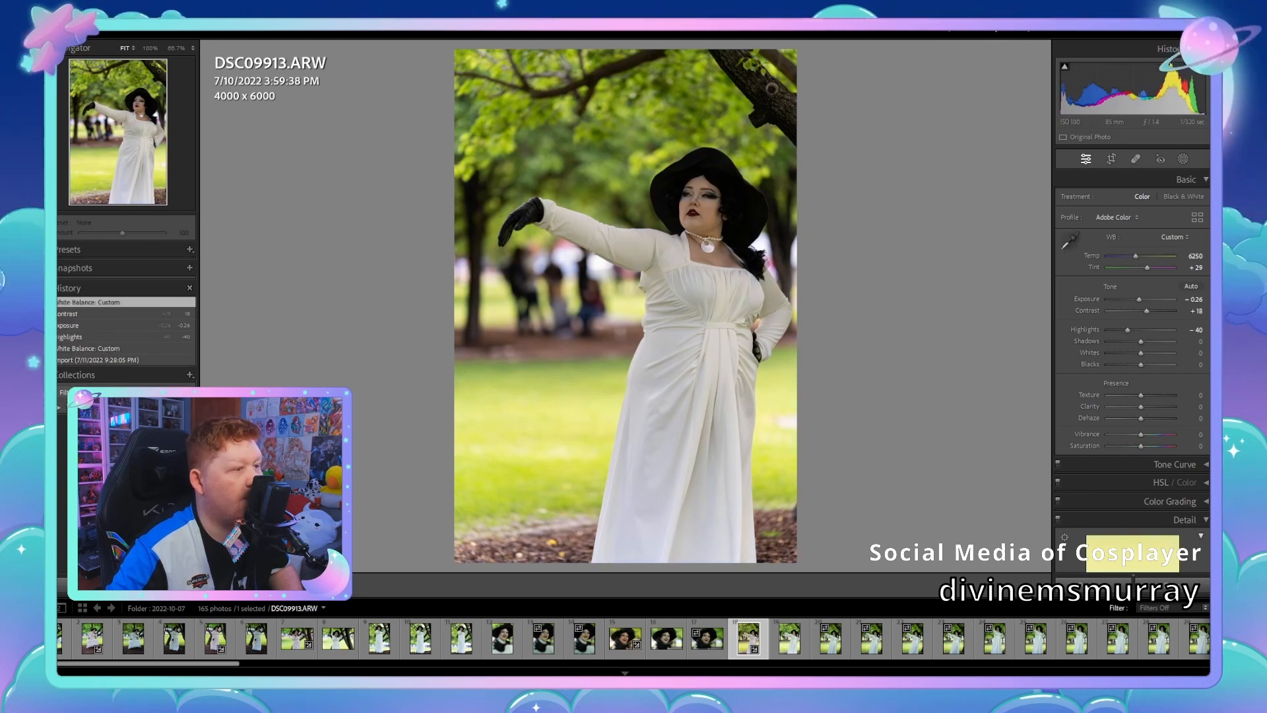
Step: Adjust DSC09913.ARW's greens in HSL to hue +28, saturation +15 and luminance -8
left_click(1169, 501)
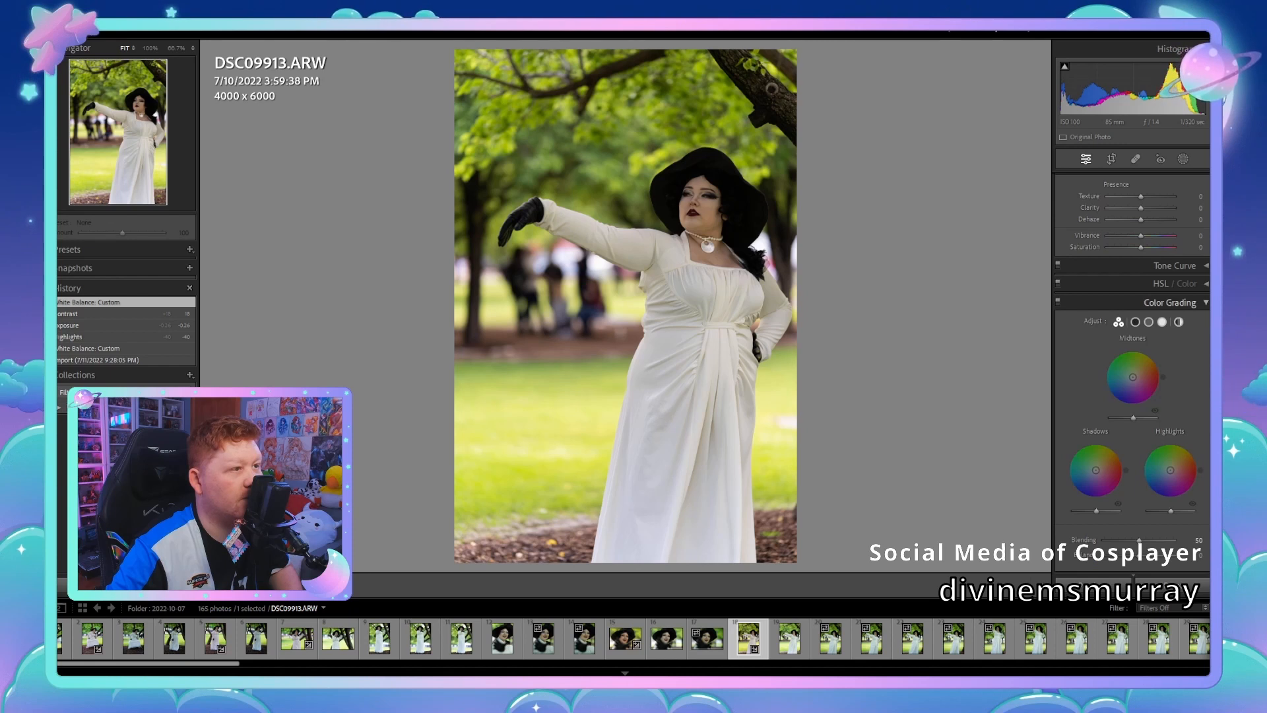
left_click(1169, 303)
left_click(1169, 285)
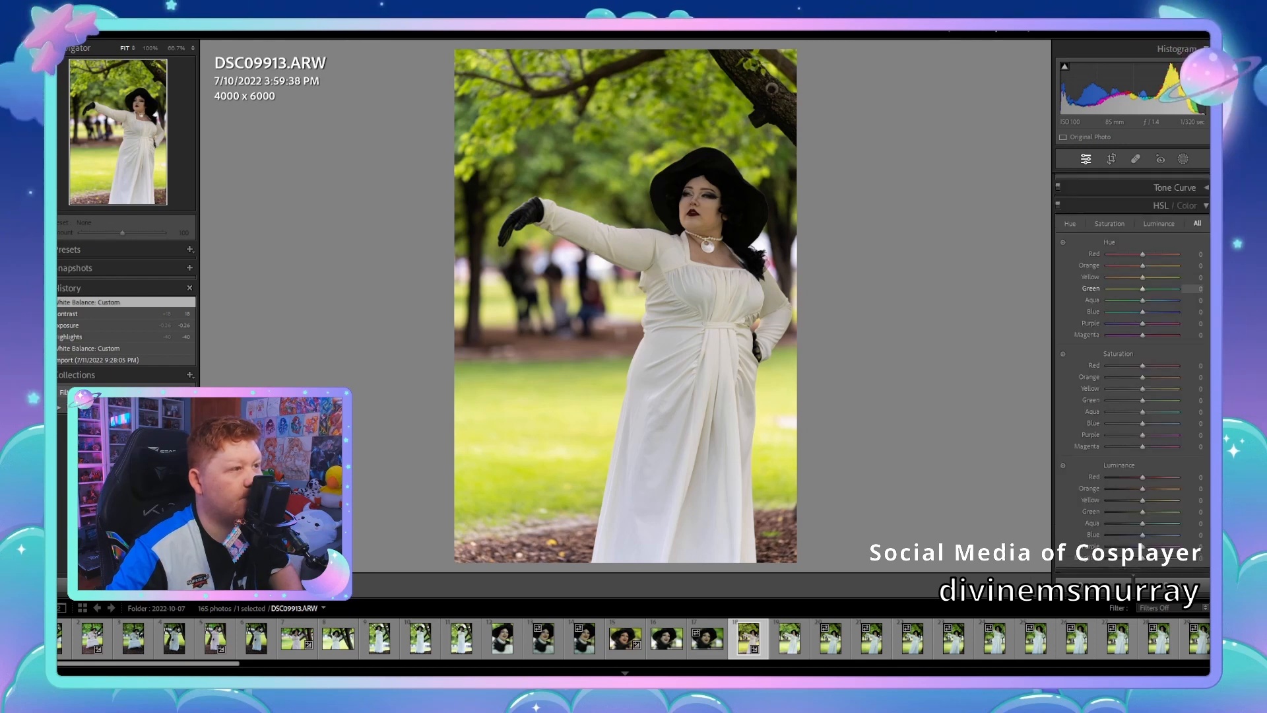
mouse_move(1154, 288)
left_mouse_down()
mouse_move(1178, 289)
mouse_move(1117, 288)
mouse_move(1178, 288)
left_mouse_up()
key("ctrl+z")
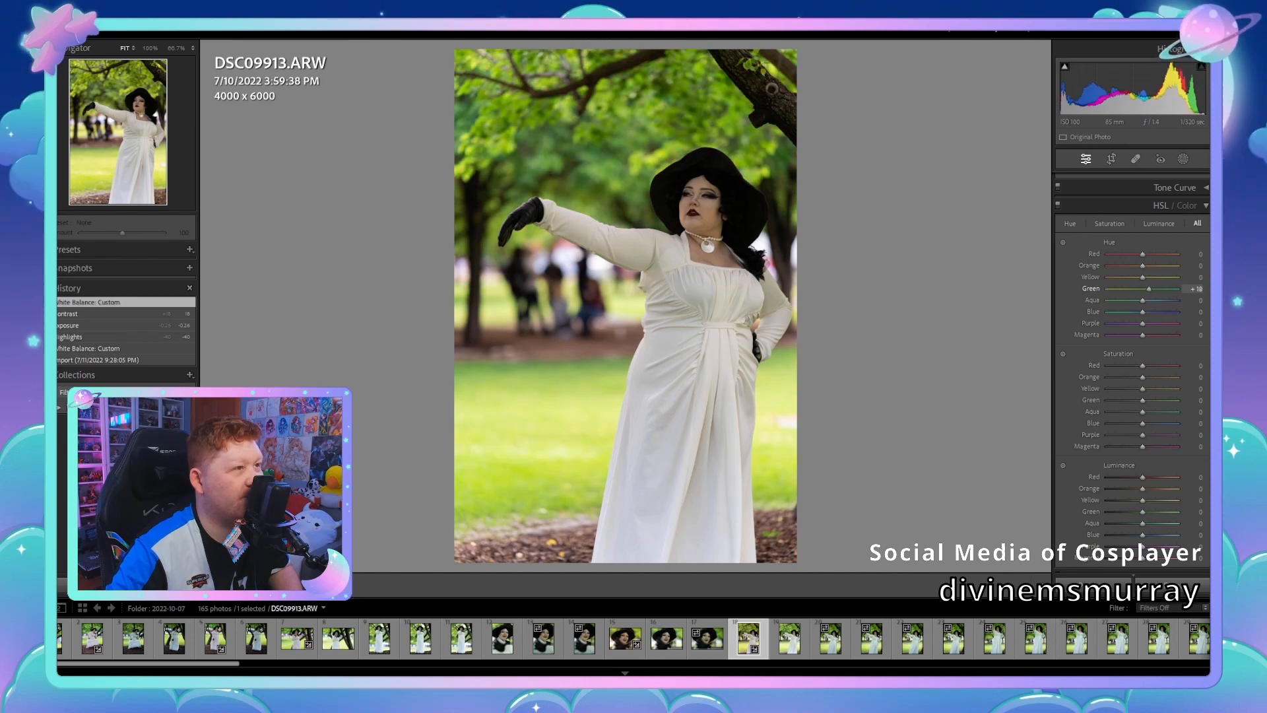
left_click_drag(1152, 288, 1153, 289)
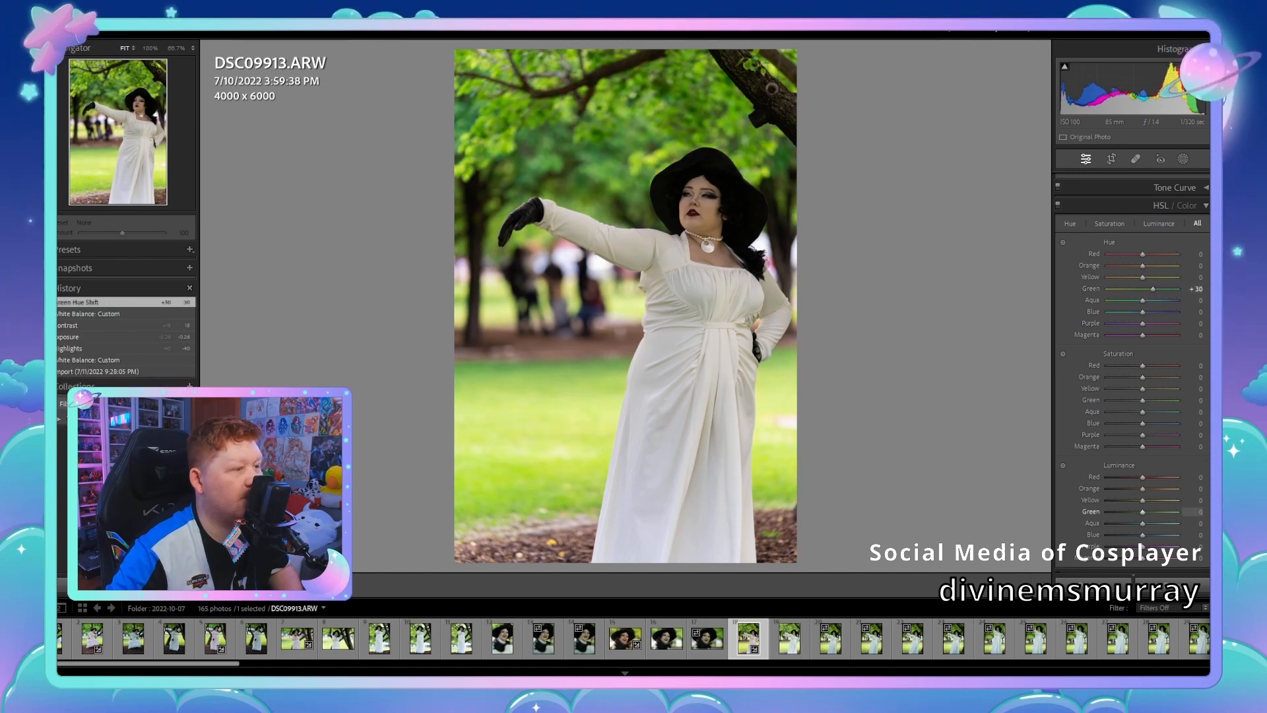
mouse_move(1143, 512)
left_mouse_down()
mouse_move(1108, 512)
mouse_move(1139, 512)
left_mouse_up()
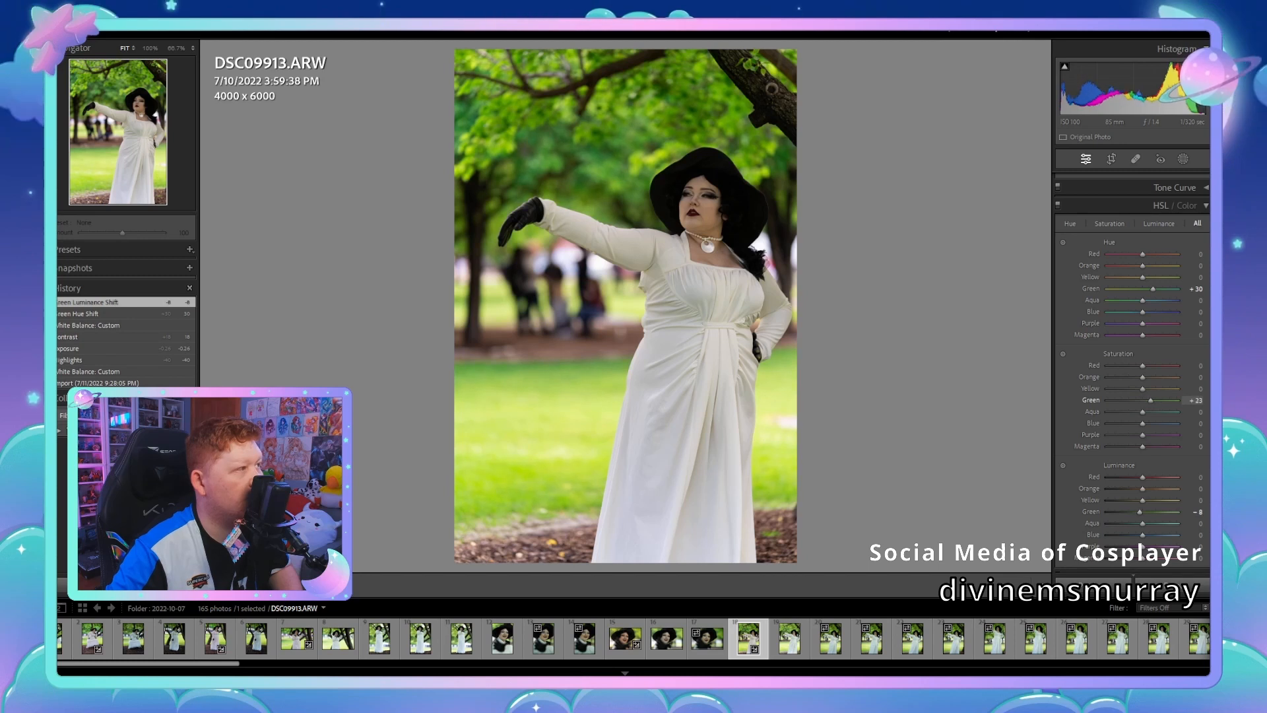
mouse_move(1149, 288)
left_mouse_down()
mouse_move(1114, 288)
mouse_move(1153, 288)
left_mouse_up()
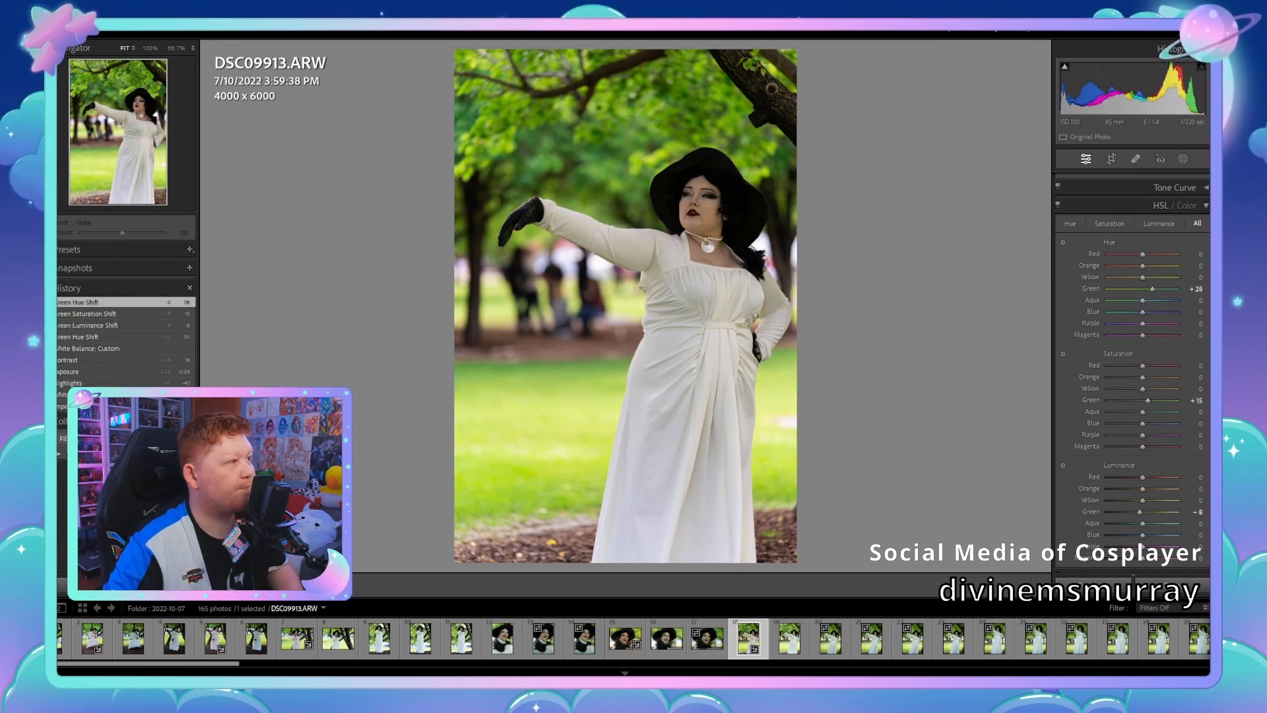
Step: Check the face and sleeve in DSC09913.ARW close up and export the photo to the hard drive
left_click(714, 324)
left_click_drag(714, 224, 949, 568)
key("z")
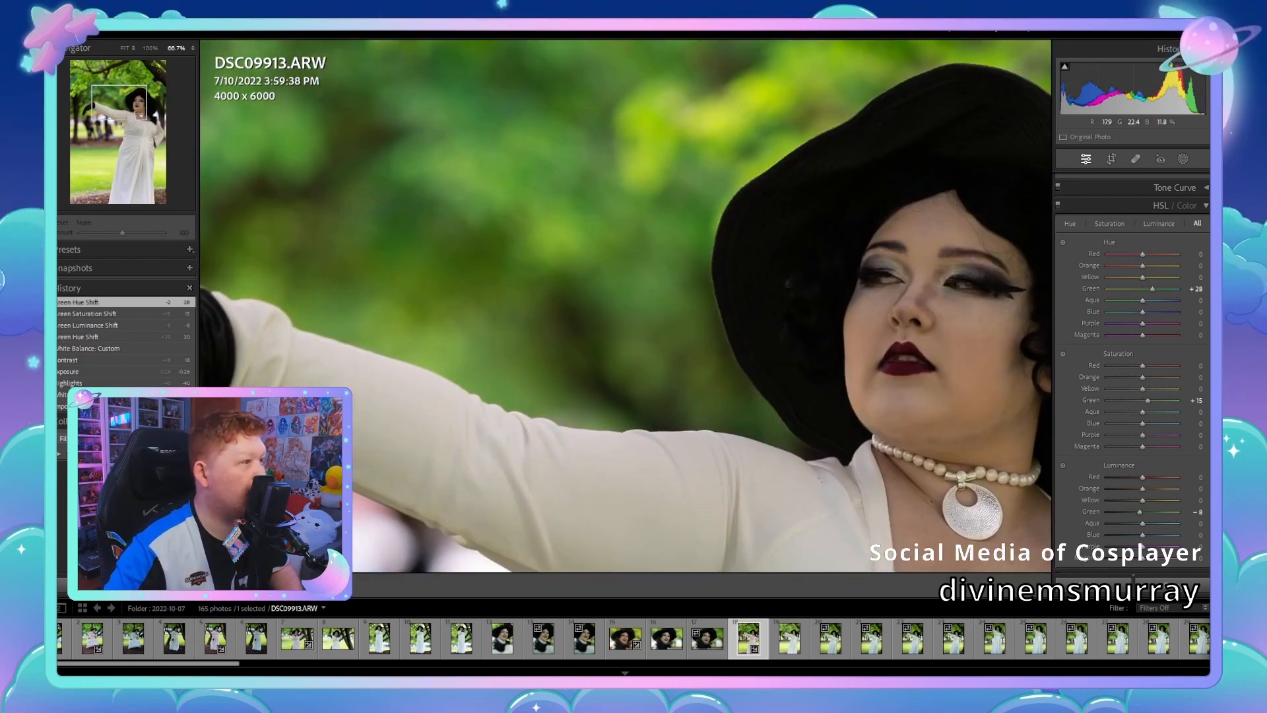
left_click(611, 338)
key("z")
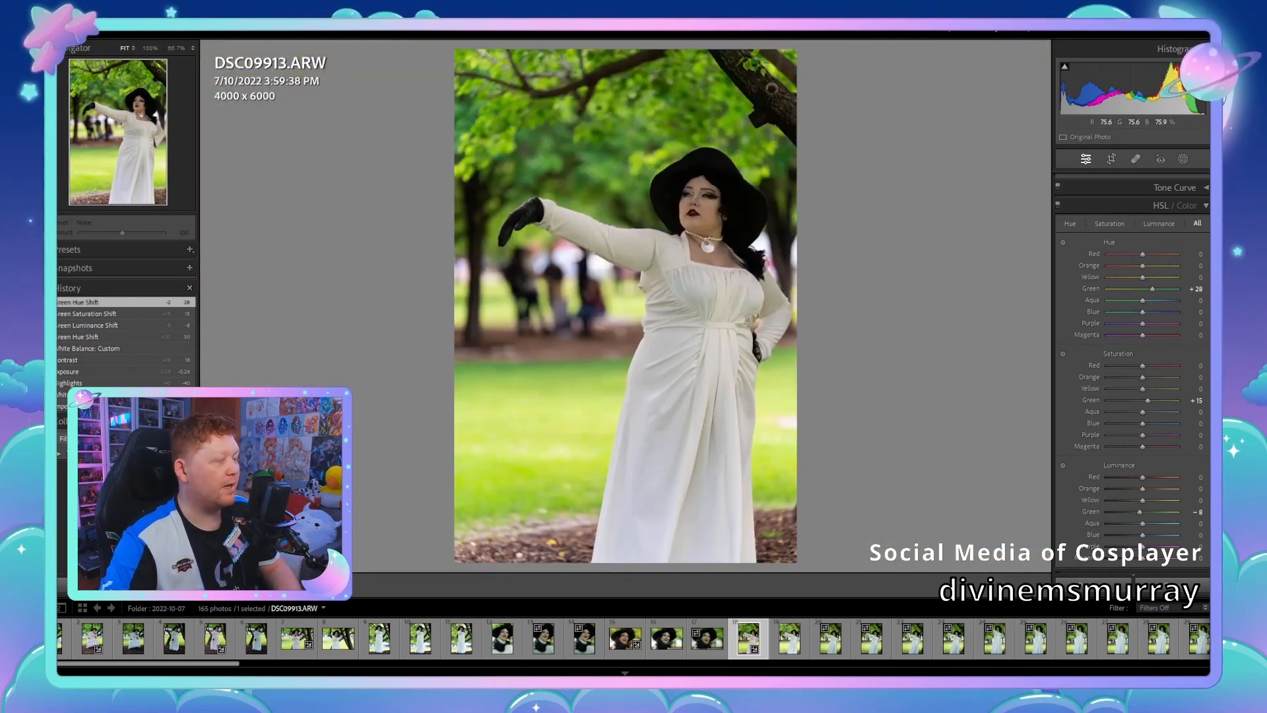
key("ctrl+alt+shift+e")
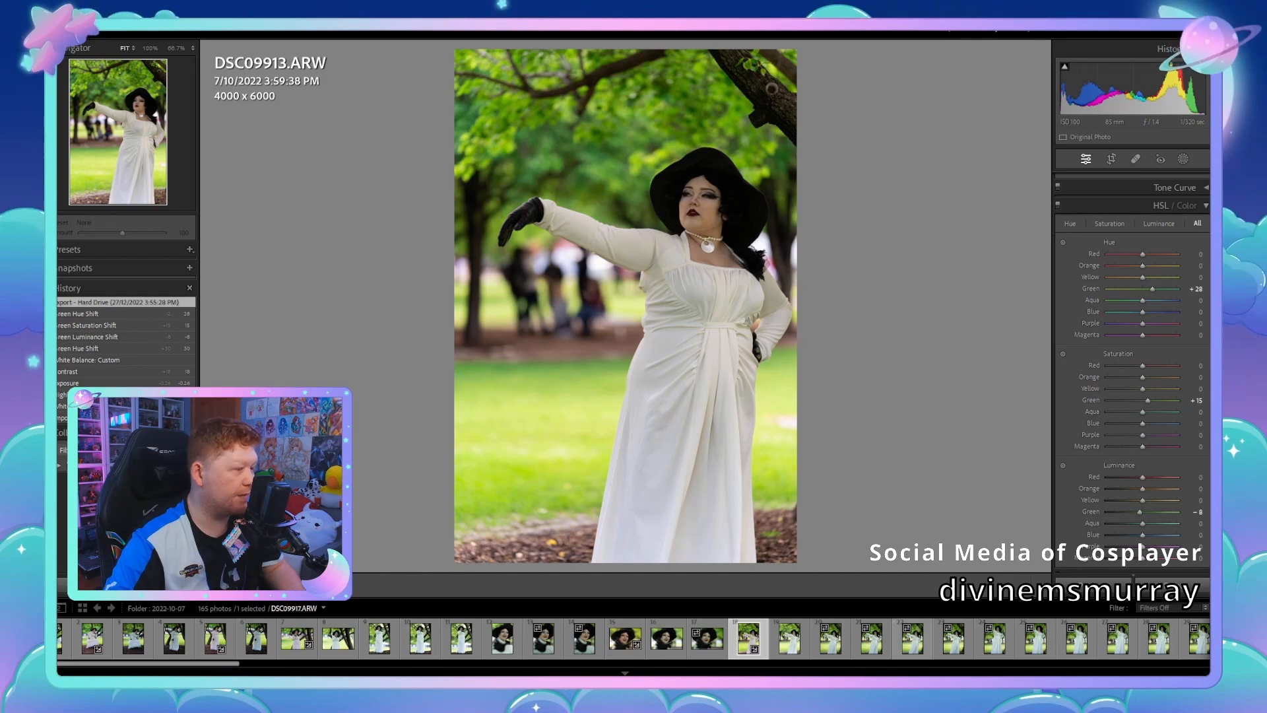
Step: Browse further along the shoot's photos and open DSC09936.ARW, the close-up between the tree trunks
left_click(471, 638)
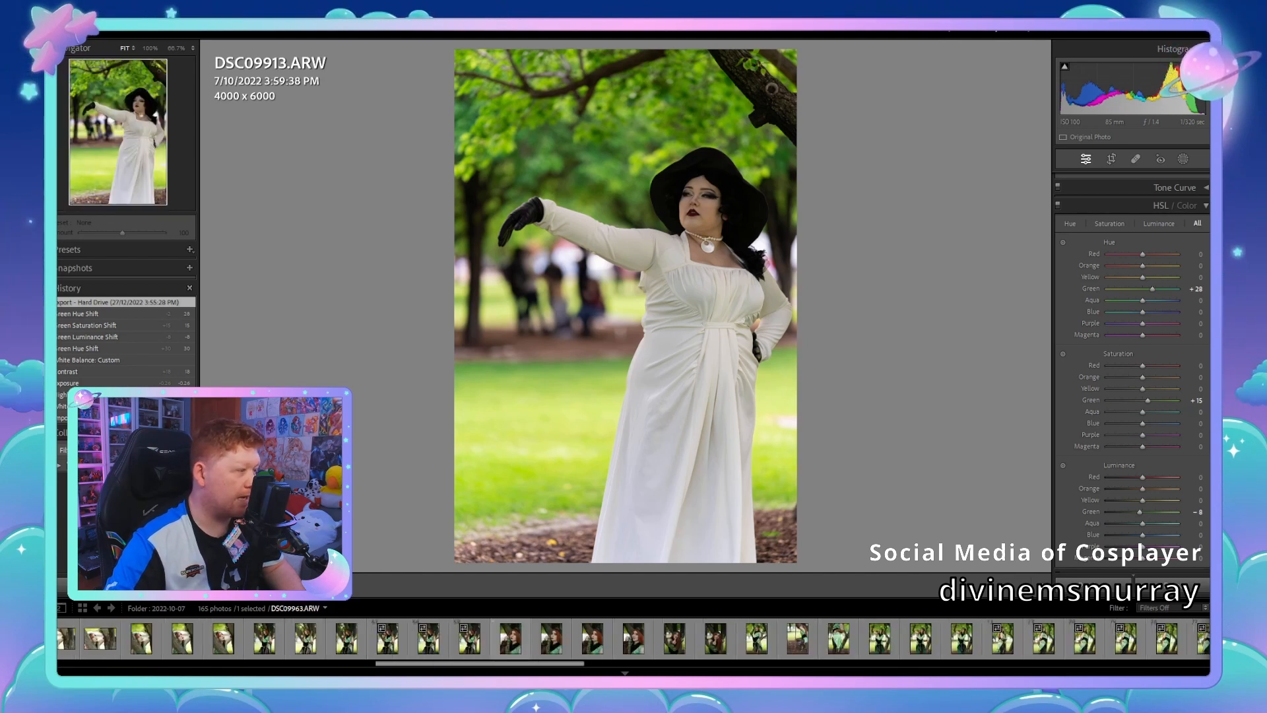
scroll(625, 638, "up", 3)
left_click(466, 638)
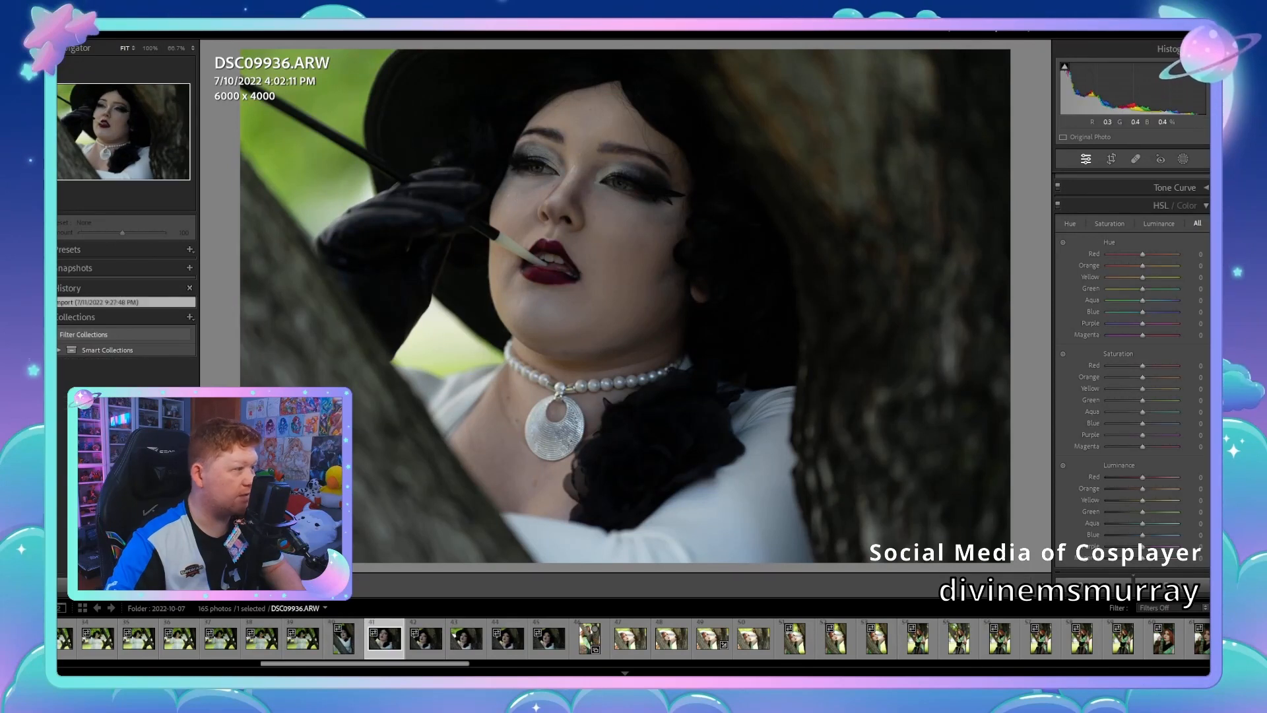
Step: Sample the pendant in DSC09936.ARW for white balance, set exposure to +0.53, contrast to +16 and highlights to -14, and raise the saturation
scroll(1132, 330, "up", 5)
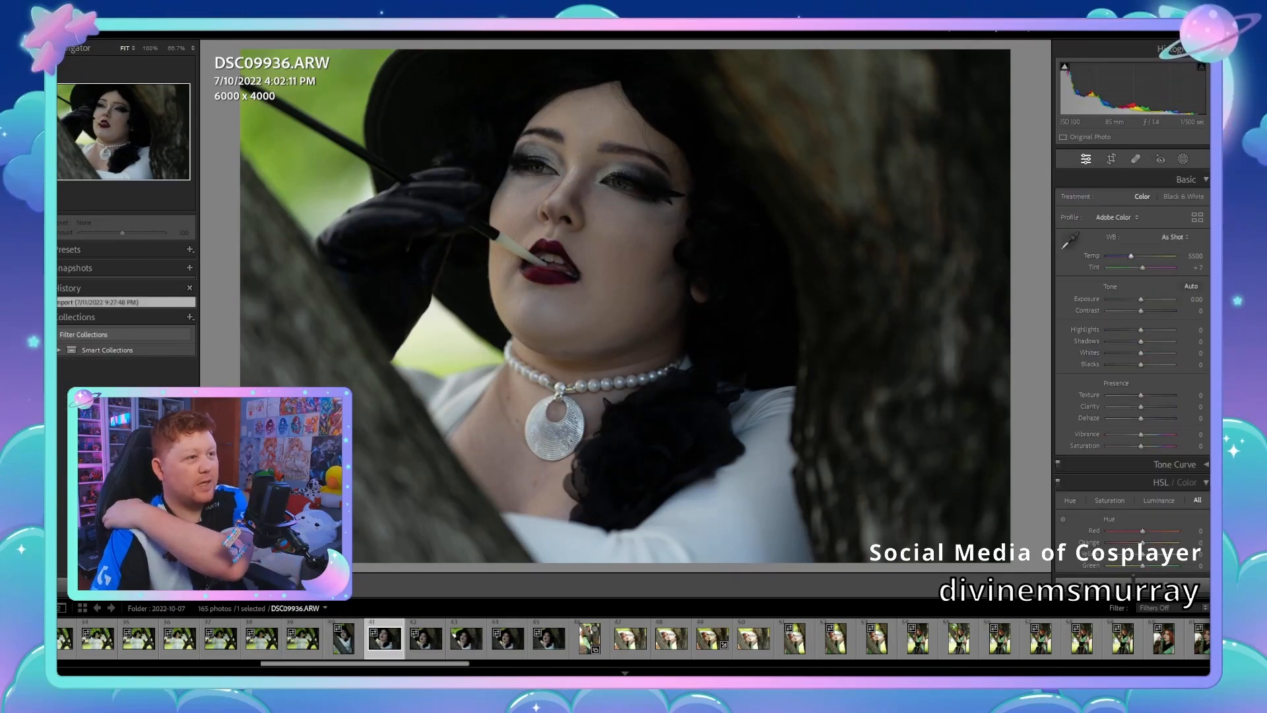
left_click(555, 423)
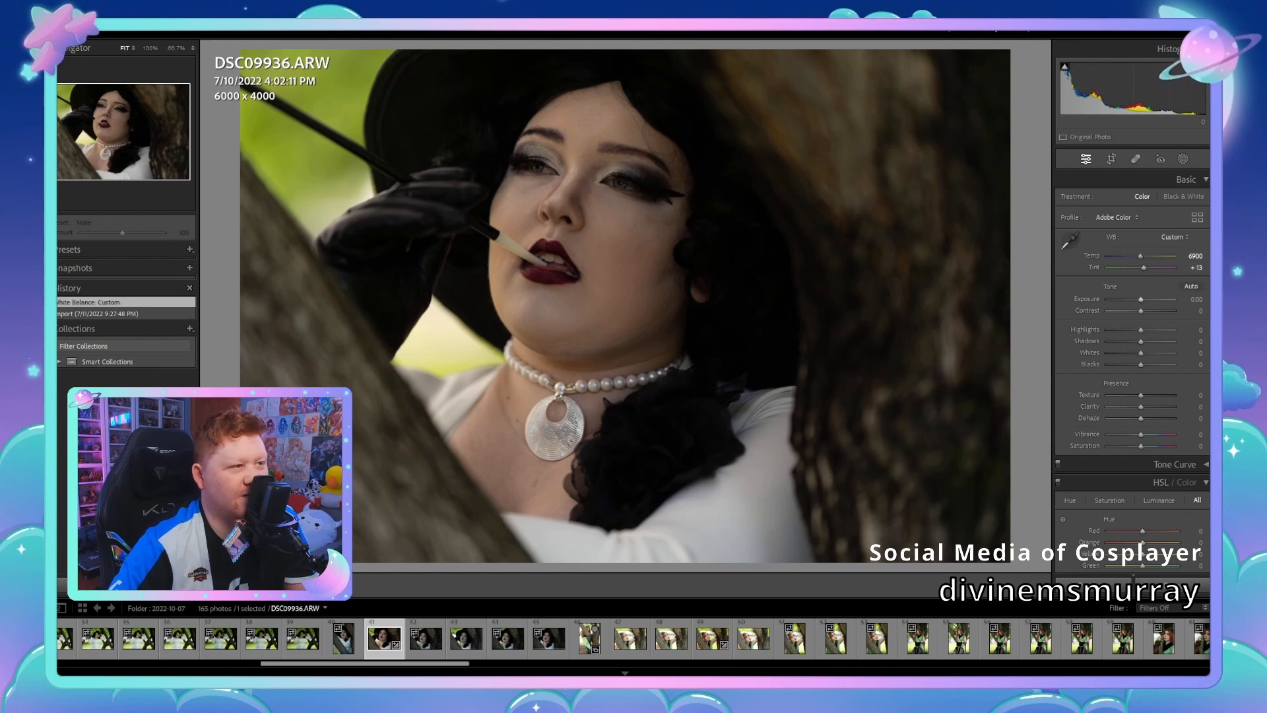
mouse_move(1140, 310)
left_mouse_down()
mouse_move(1145, 299)
mouse_move(1138, 329)
left_mouse_up()
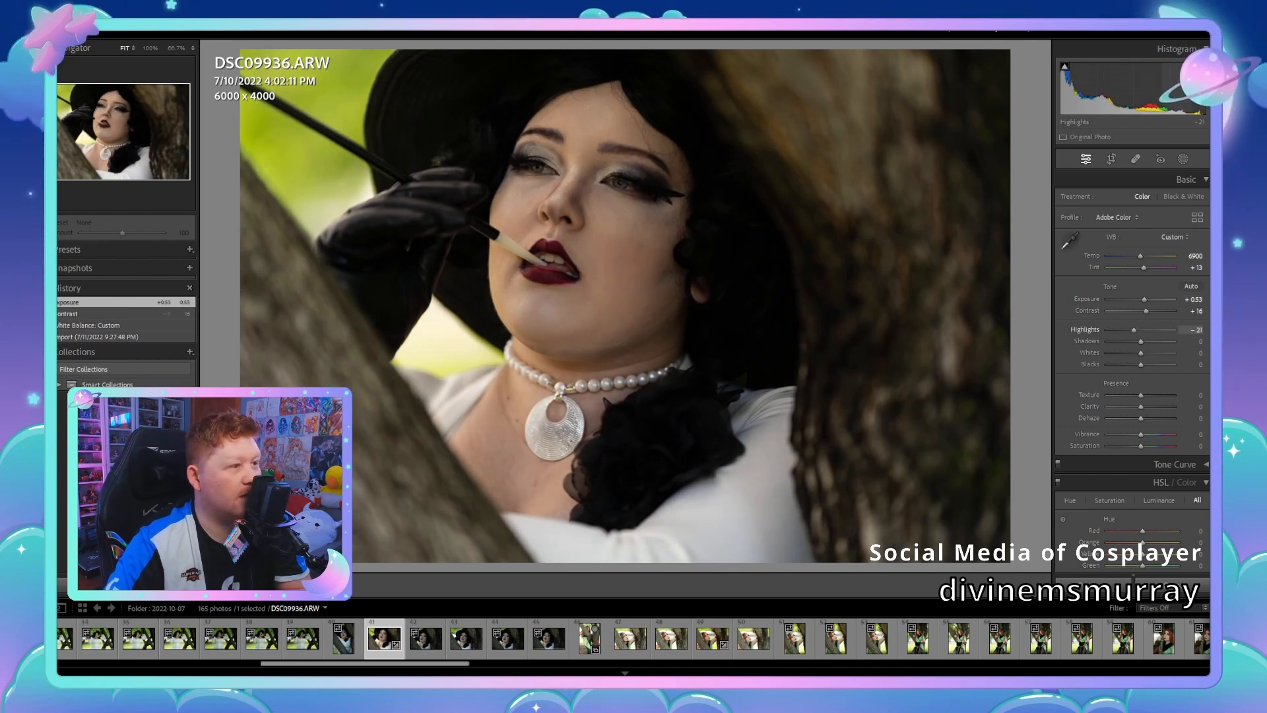
left_click_drag(1136, 329, 1136, 330)
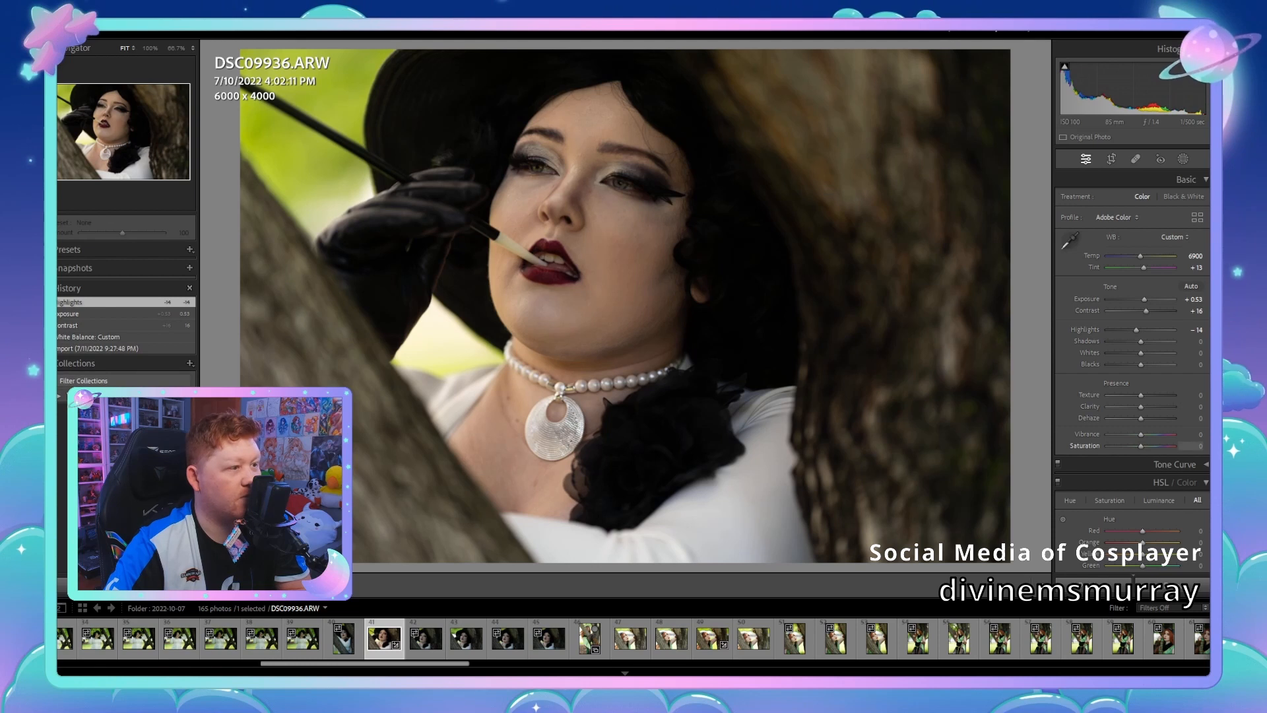
mouse_move(1141, 446)
left_mouse_down()
mouse_move(1144, 433)
mouse_move(1116, 444)
mouse_move(1169, 444)
mouse_move(1144, 445)
left_mouse_up()
Step: Undo the yellow luminance changes in DSC09936.ARW and shift the green hue to +28 in HSL
scroll(1132, 396, "down", 5)
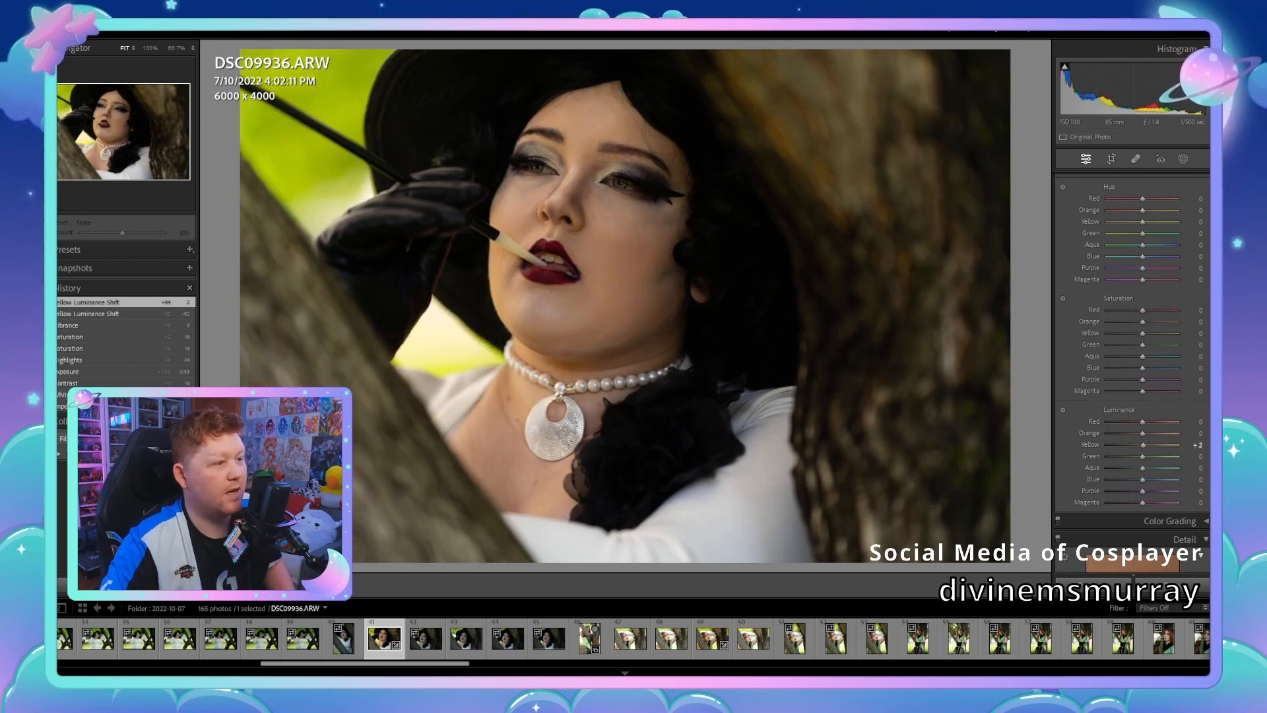
key("ctrl+z")
key("ctrl+z")
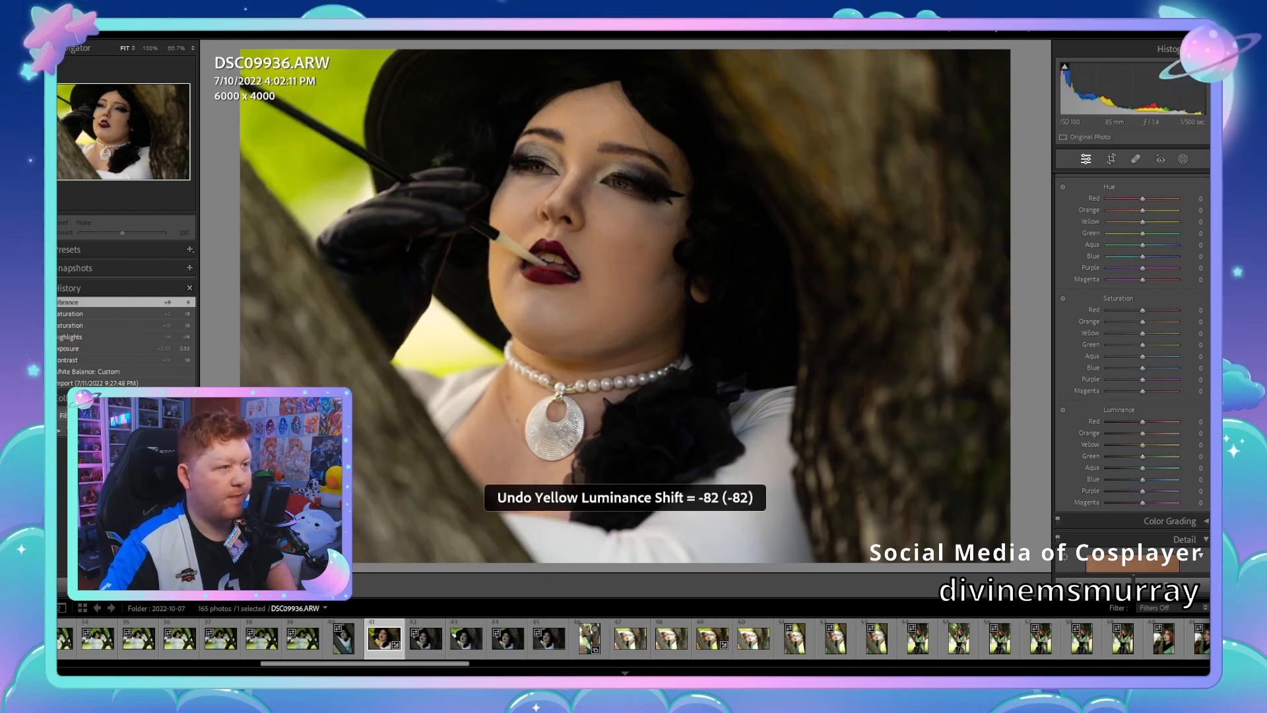
left_click_drag(1195, 233, 1210, 233)
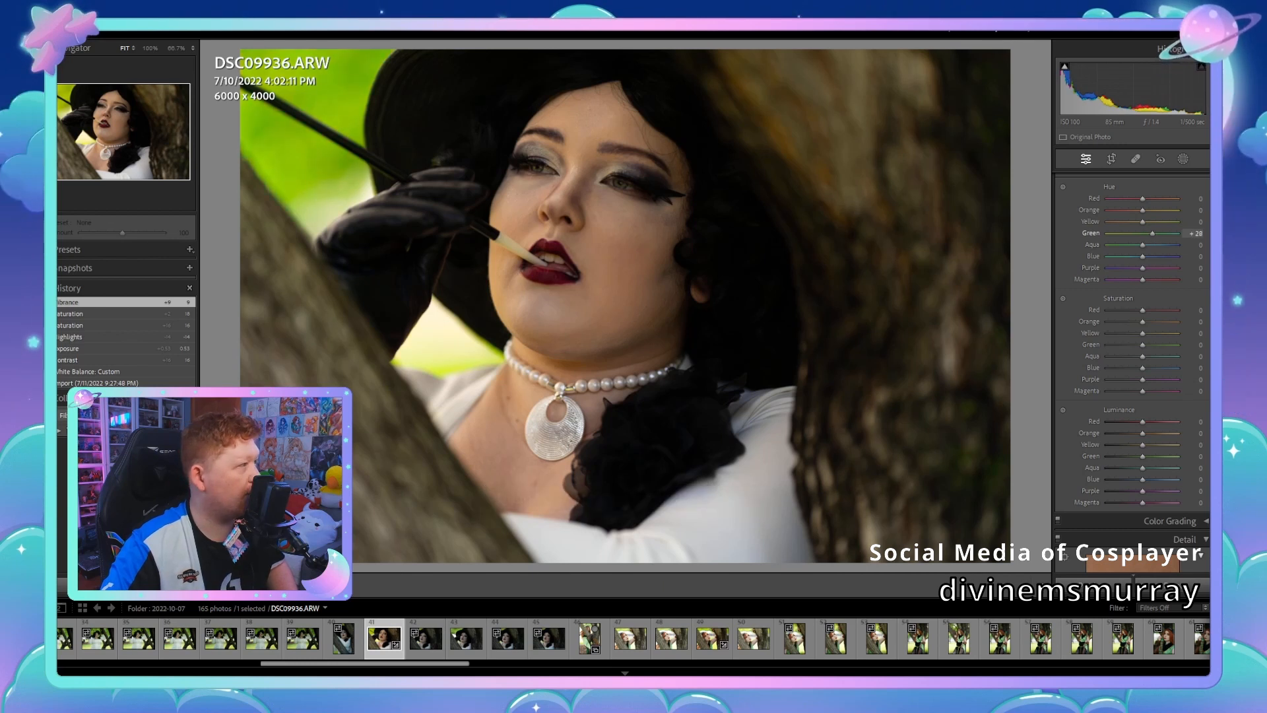
Step: Remove chromatic aberration from DSC09936.ARW, set luminance noise reduction to 4, and export the photo to the hard drive
scroll(1133, 343, "down", 5)
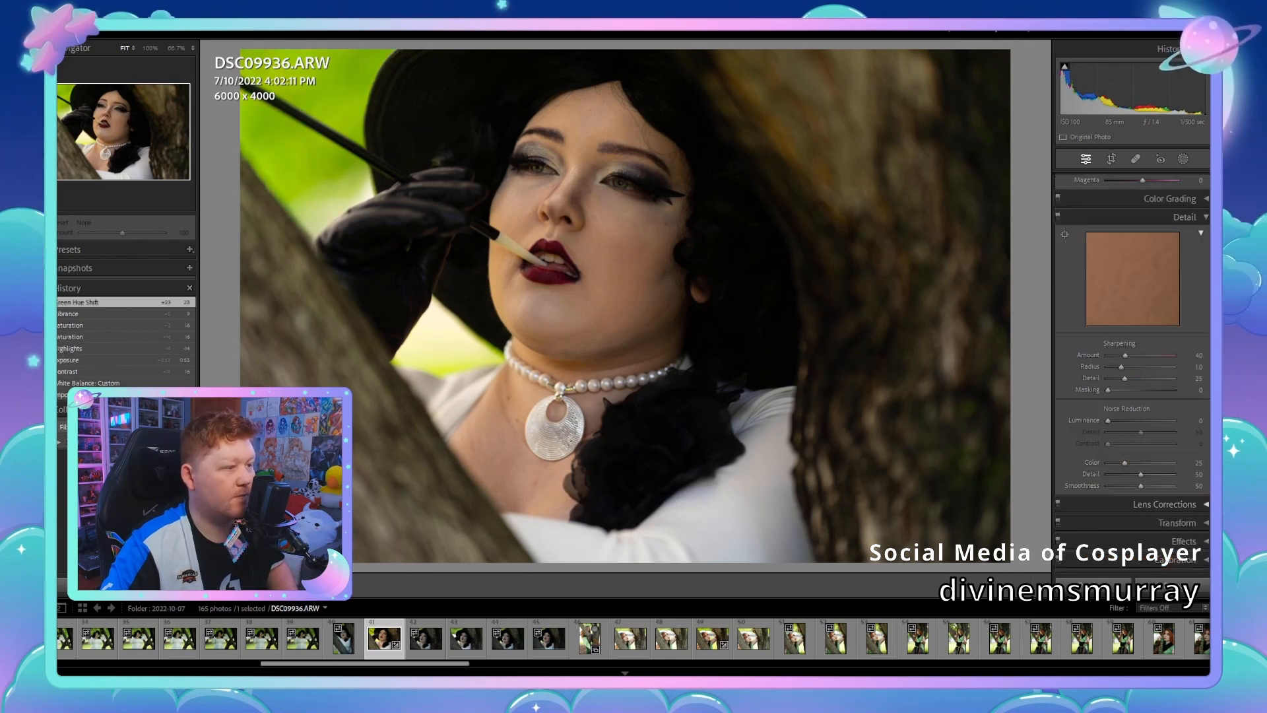
scroll(1133, 344, "down", 2)
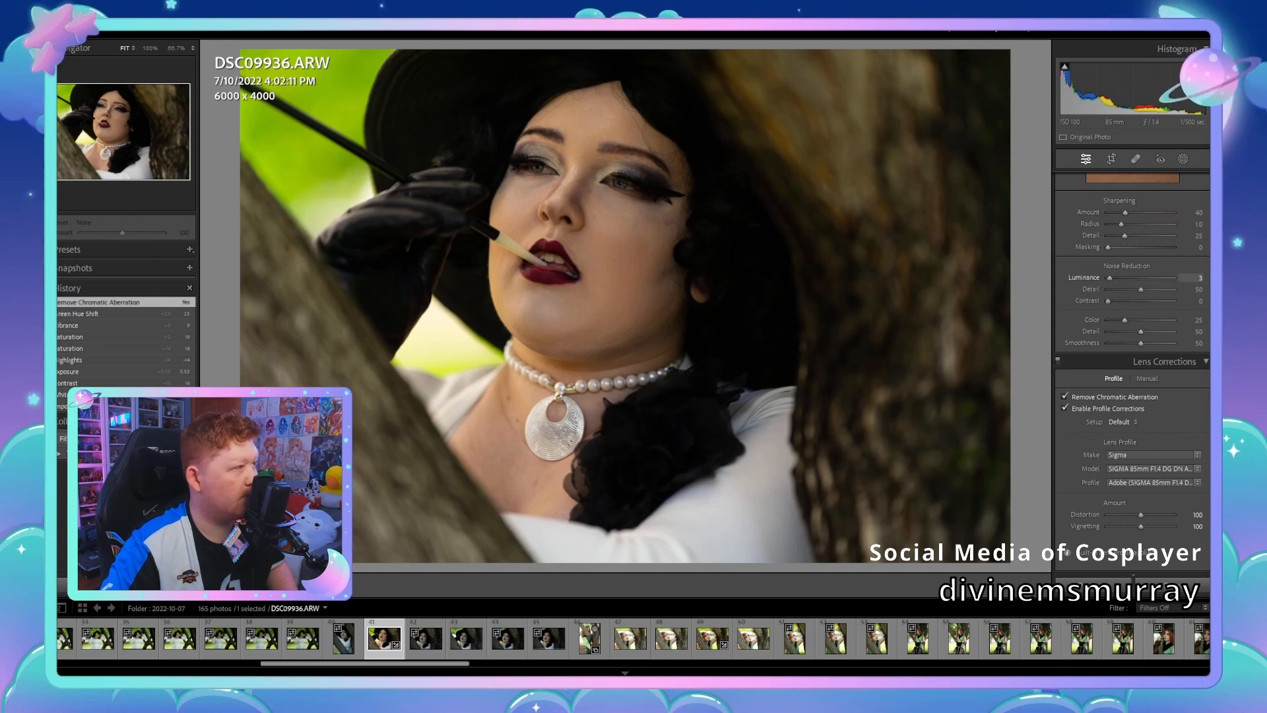
key("z")
key("z")
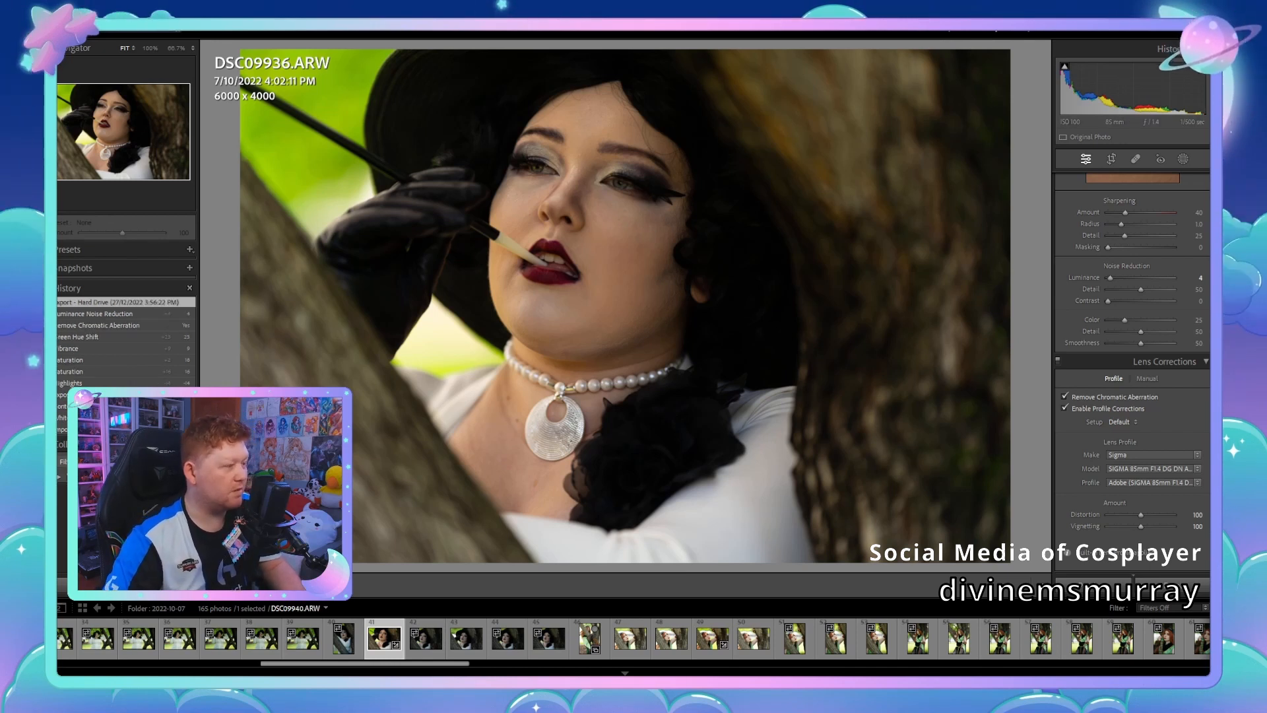
Step: Compare the neighbouring close-ups between the tree trunks, from DSC09937.ARW through DSC09939.ARW and the one following
left_click(425, 638)
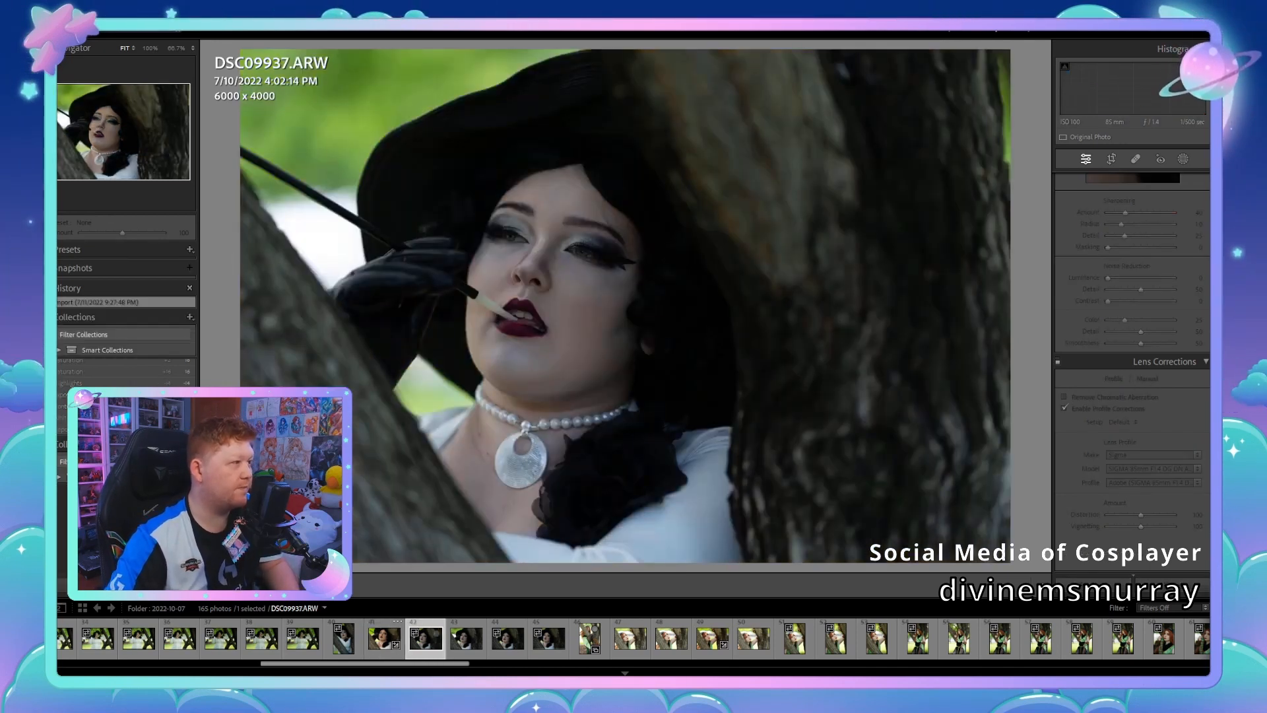
left_click(466, 638)
left_click(507, 638)
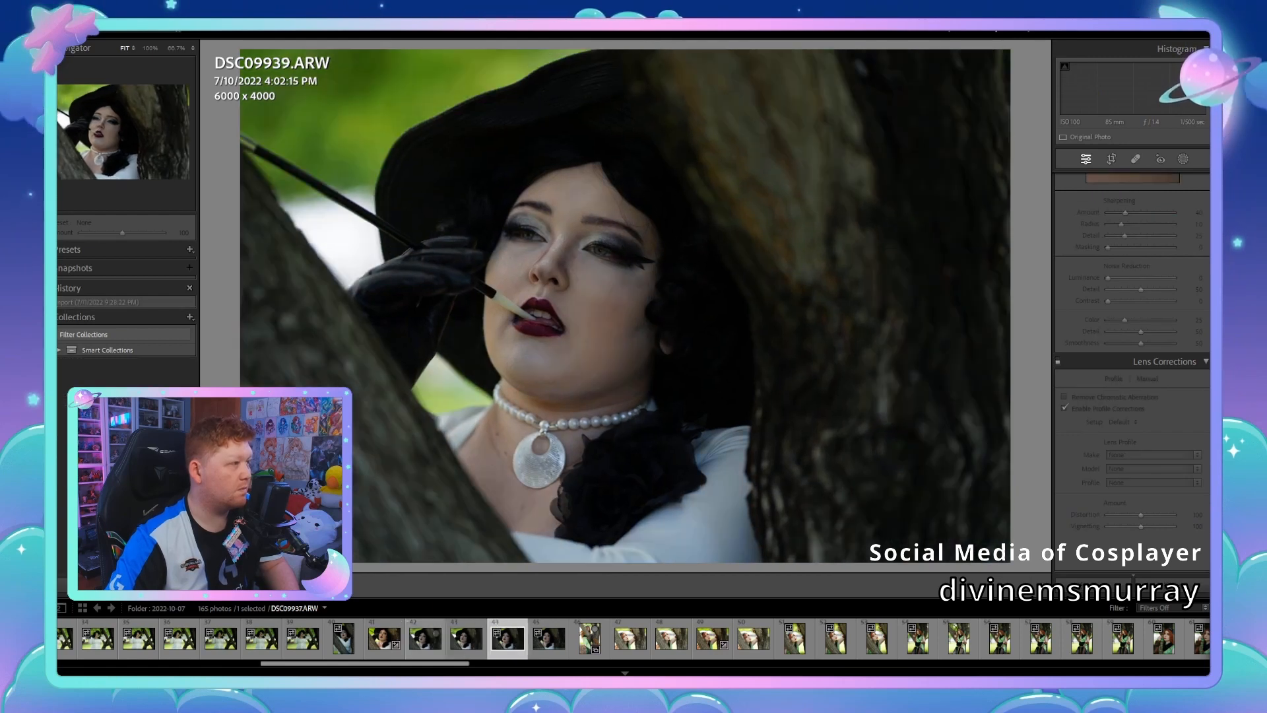
key("Right")
key("Left")
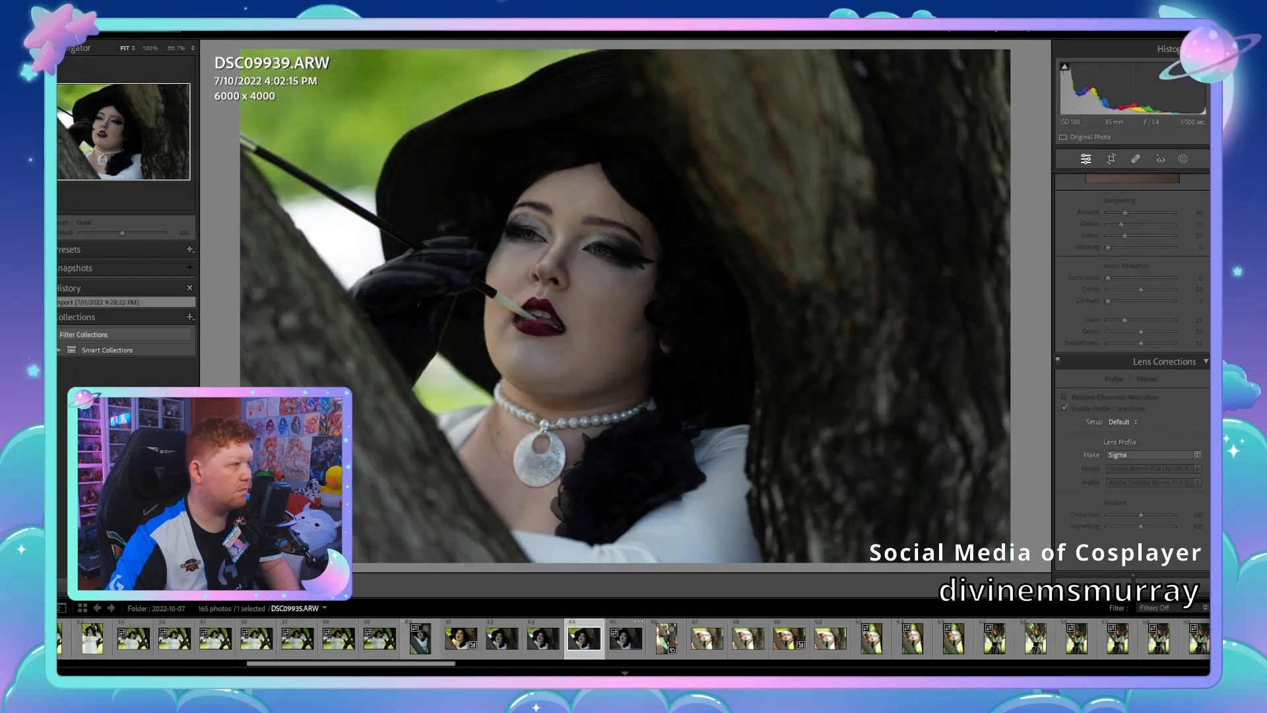
key("Left")
key("Left")
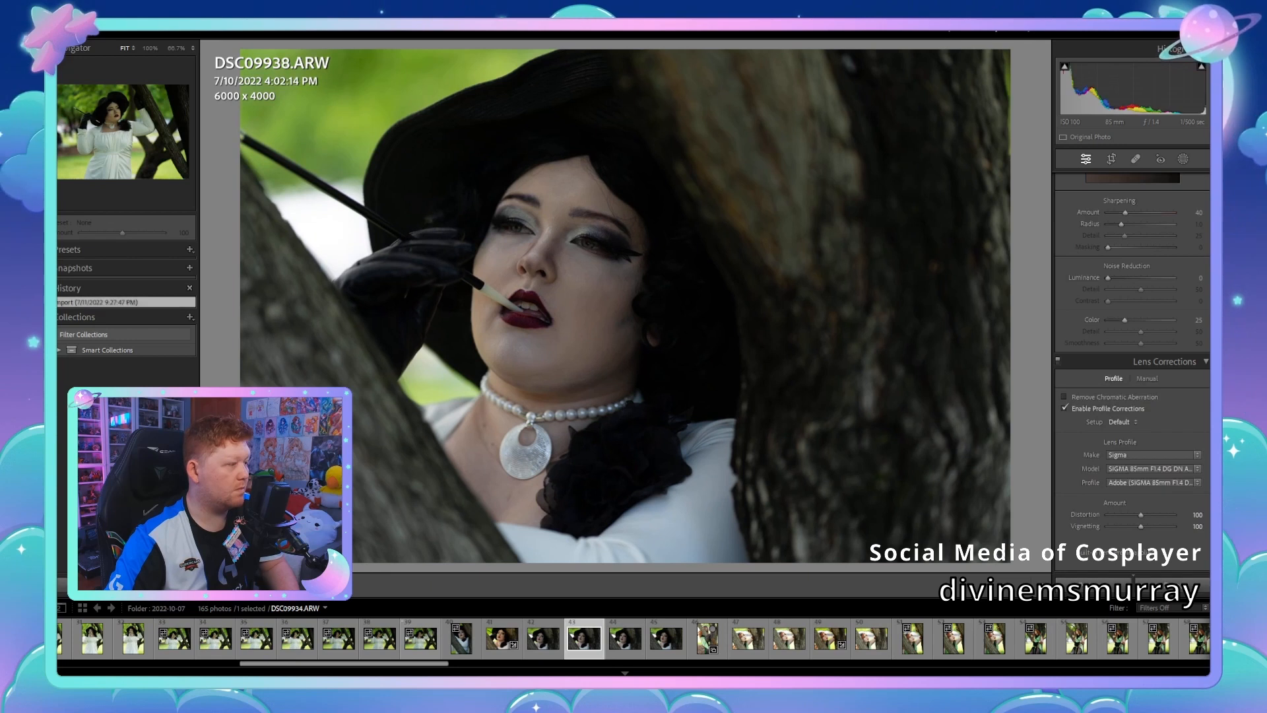
Step: Go back through the earlier shots of the cosplayer leaning on the tree and open DSC09930.ARW
key("Left")
key("Left")
key("Left")
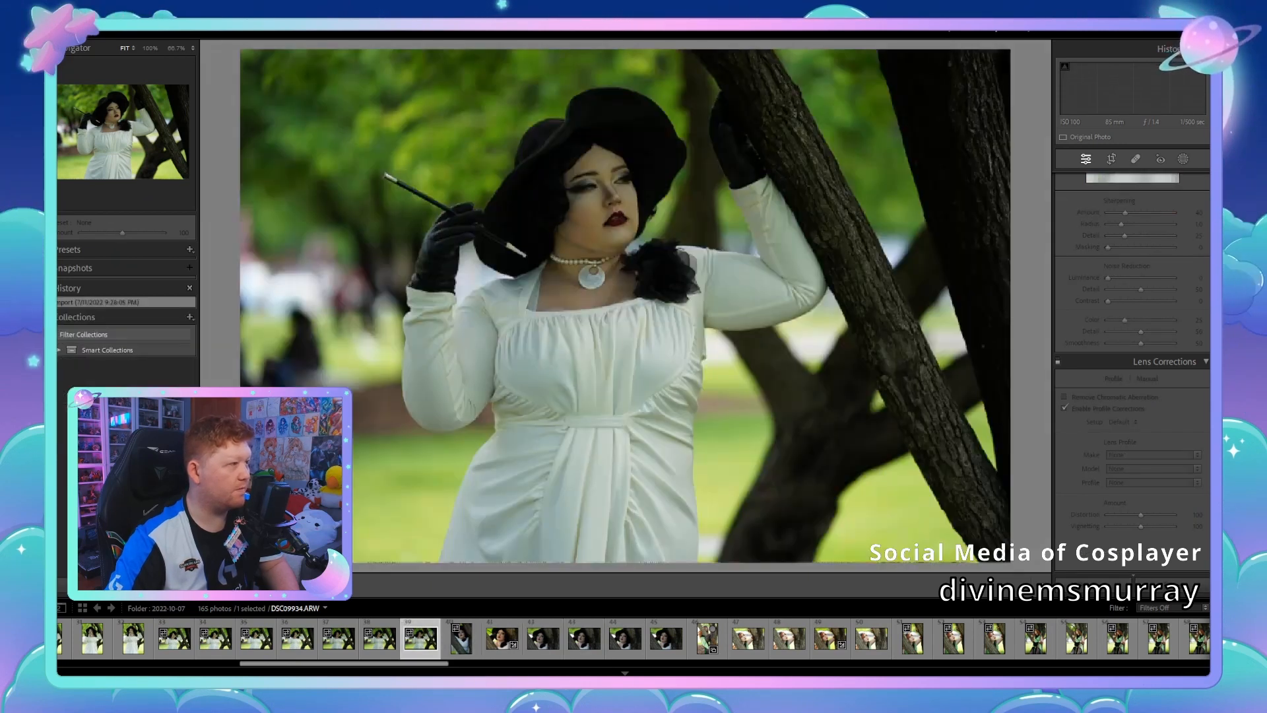
key("Right")
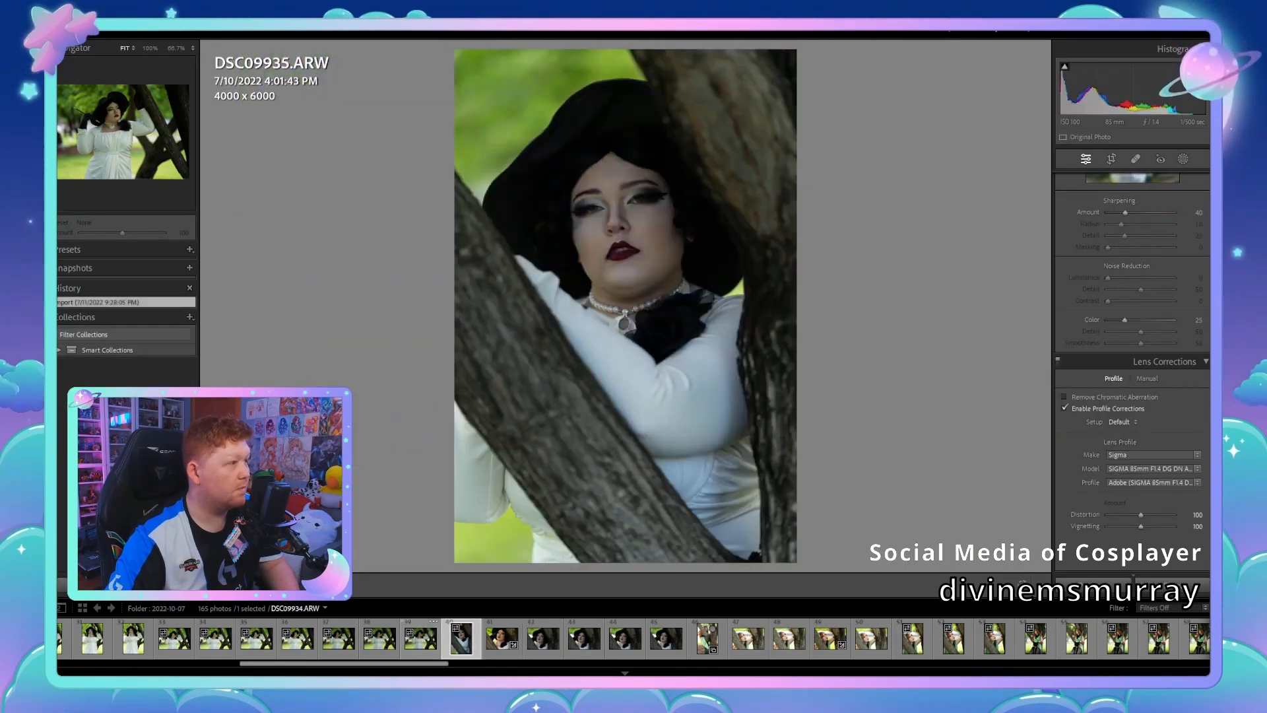
key("Left")
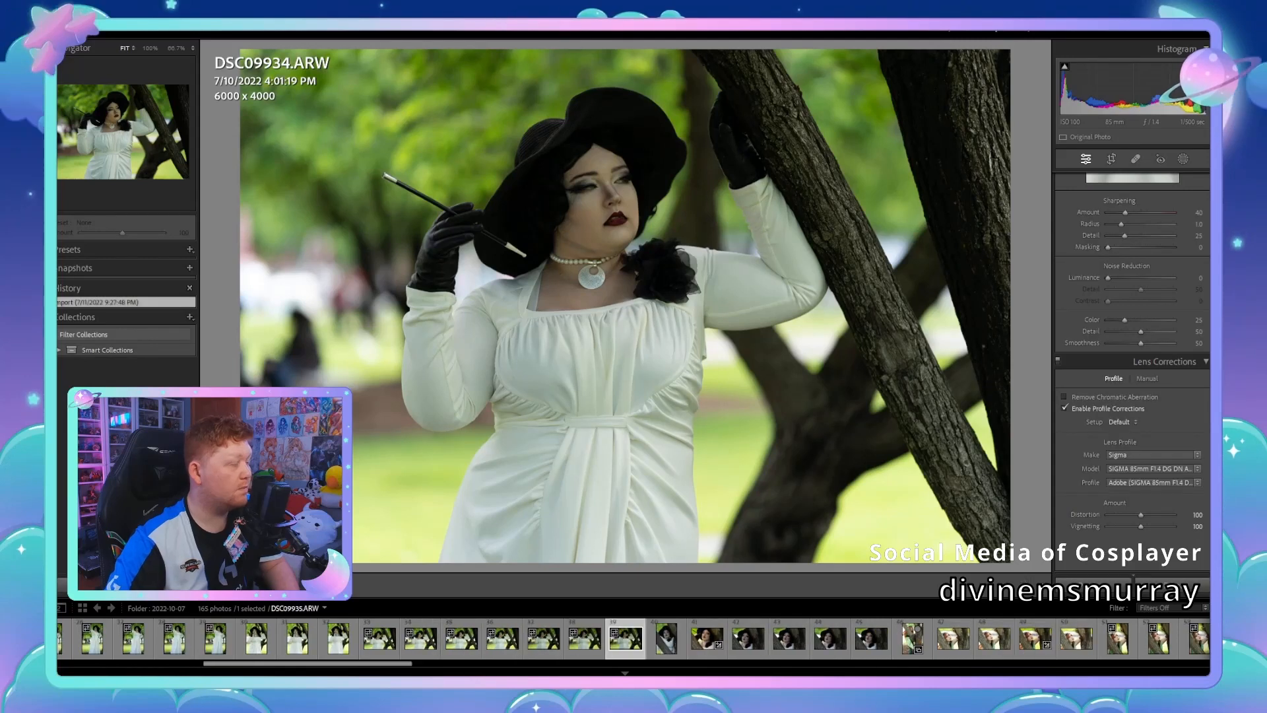
left_click(420, 638)
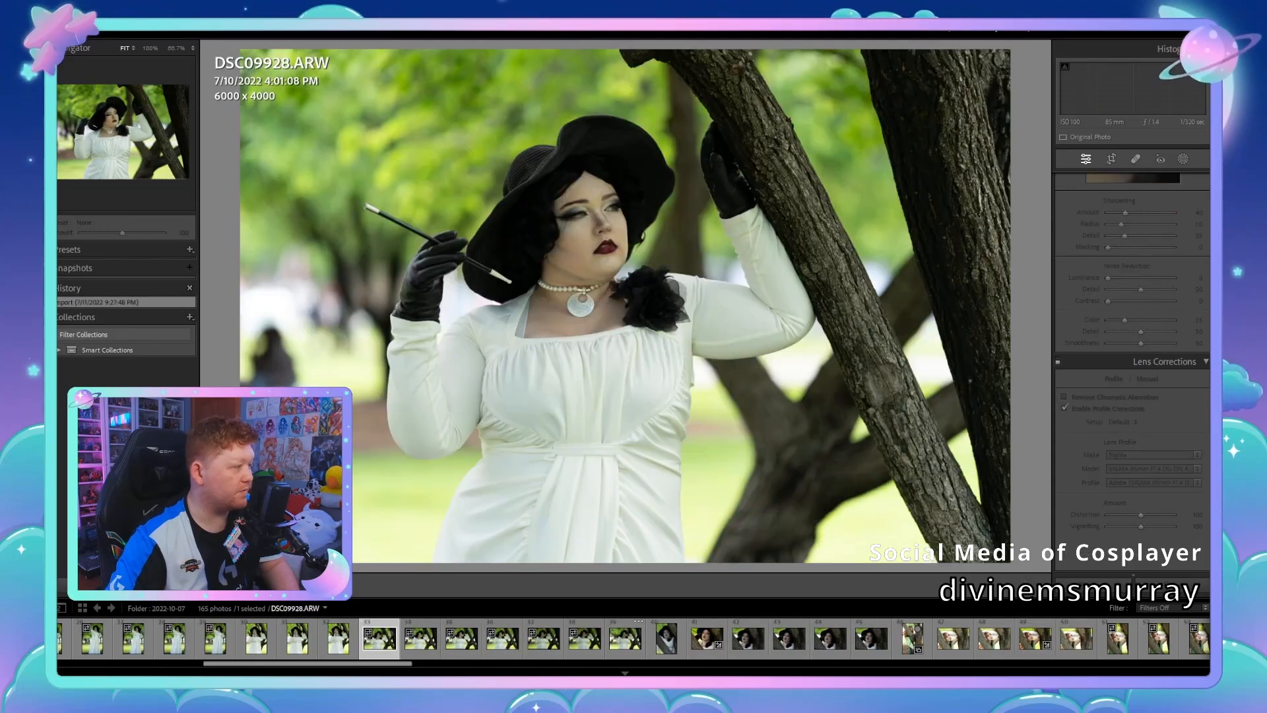
key("Right")
key("Right")
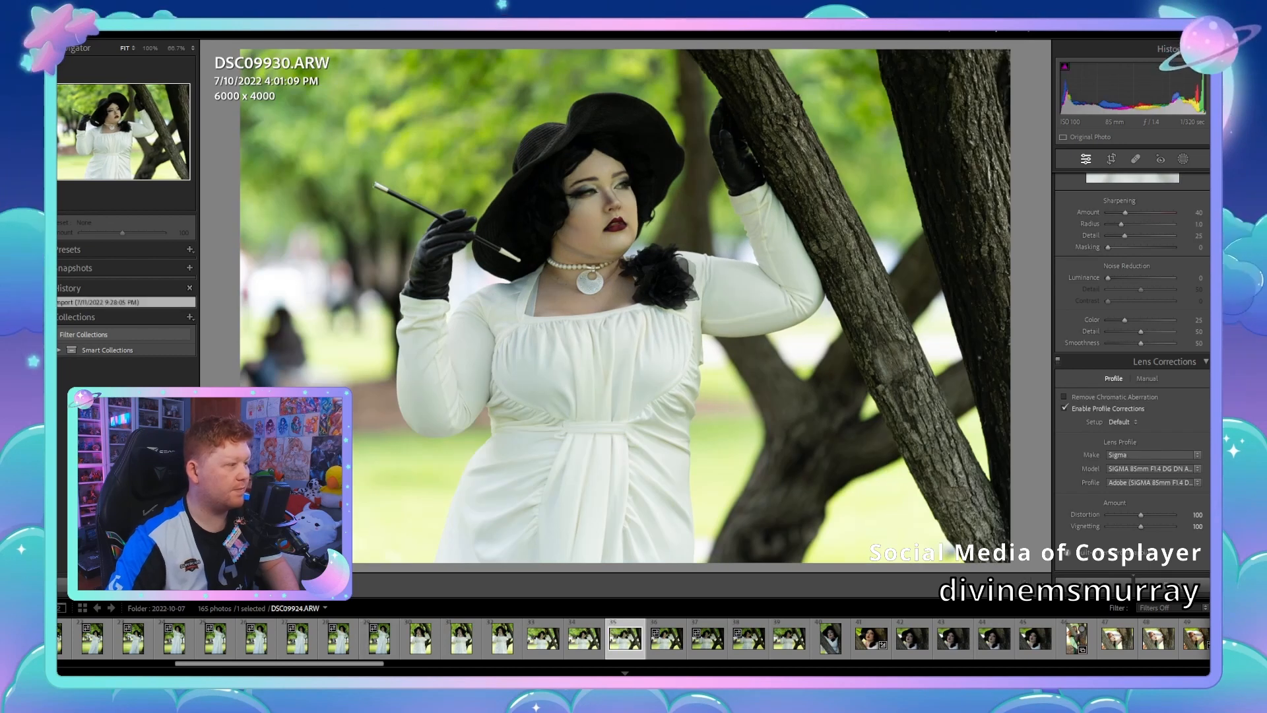
Step: Sample DSC09930.ARW's dress for temperature 5550, tint +37; set contrast +16, highlights -19, shadows +25, whites -44, blacks +18, saturation +16 and vibrance +9
scroll(1132, 370, "up", 3)
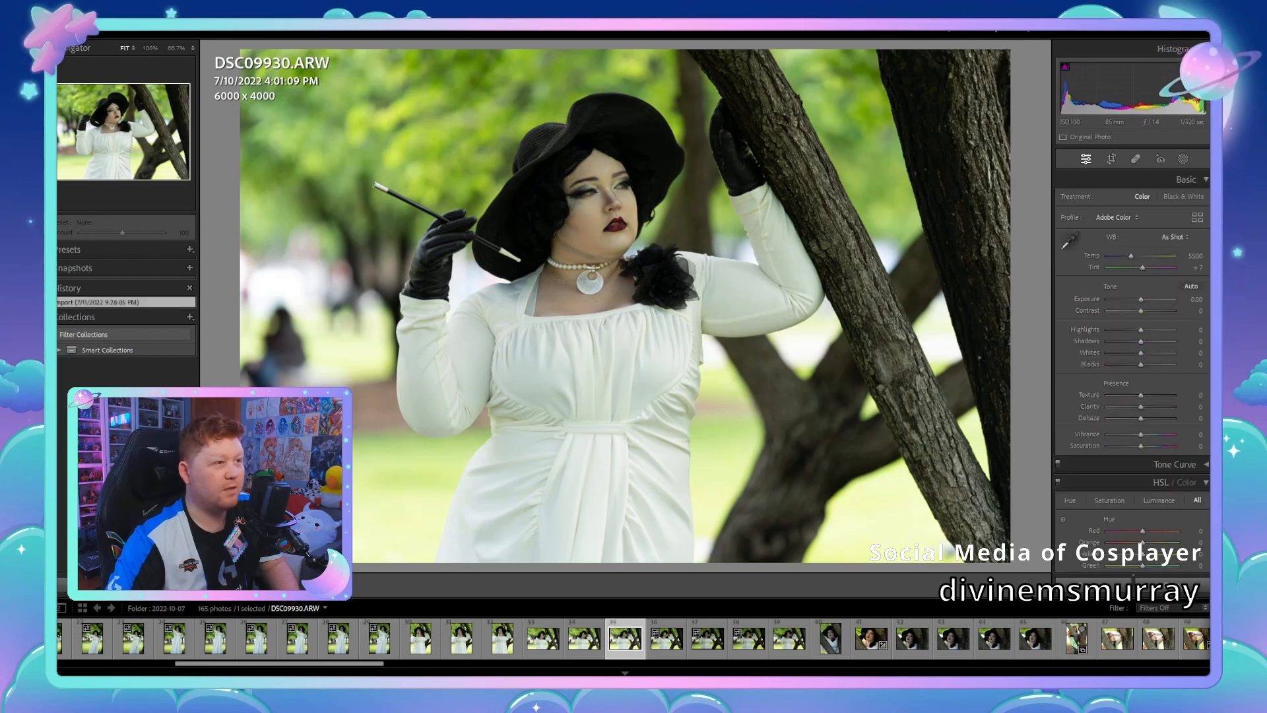
left_click(594, 363)
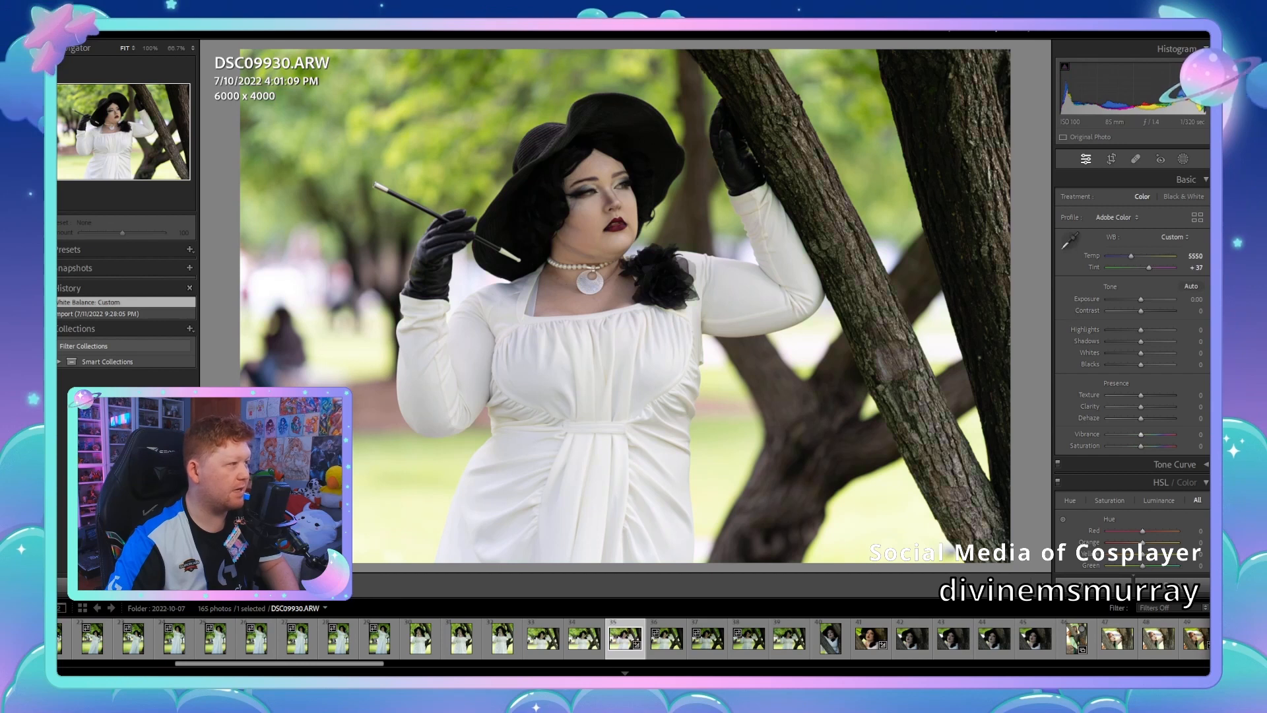
left_click_drag(1148, 310, 1146, 311)
left_click_drag(1141, 299, 1127, 352)
key("ctrl+z")
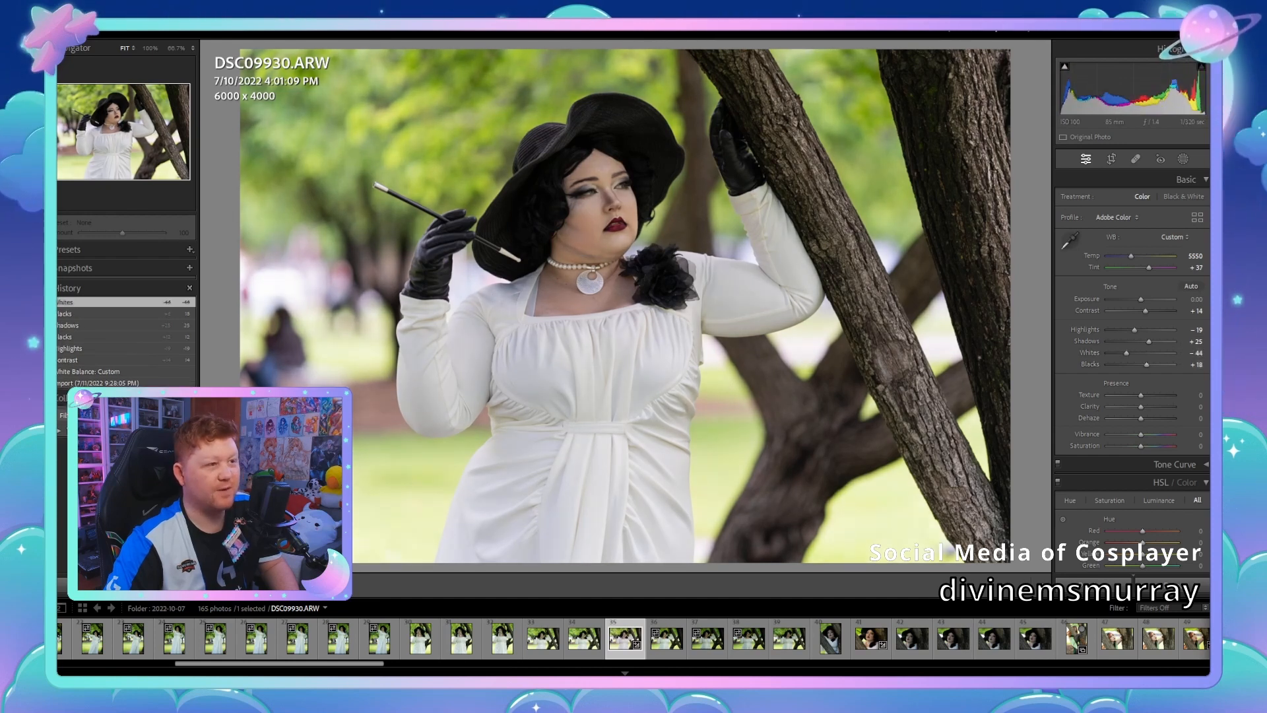
left_click_drag(1145, 310, 1146, 310)
left_click_drag(1140, 446, 1147, 445)
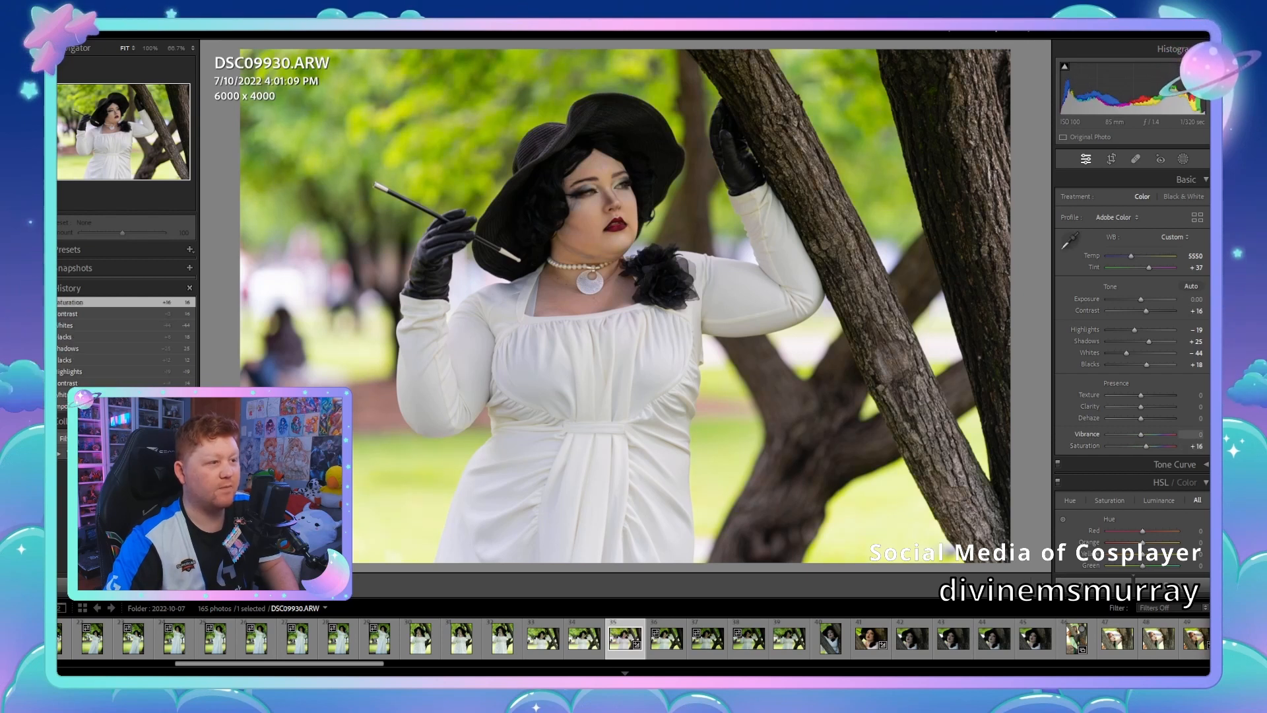
Step: Remove chromatic aberration from DSC09930.ARW and apply light luminance noise reduction
scroll(1133, 370, "down", 10)
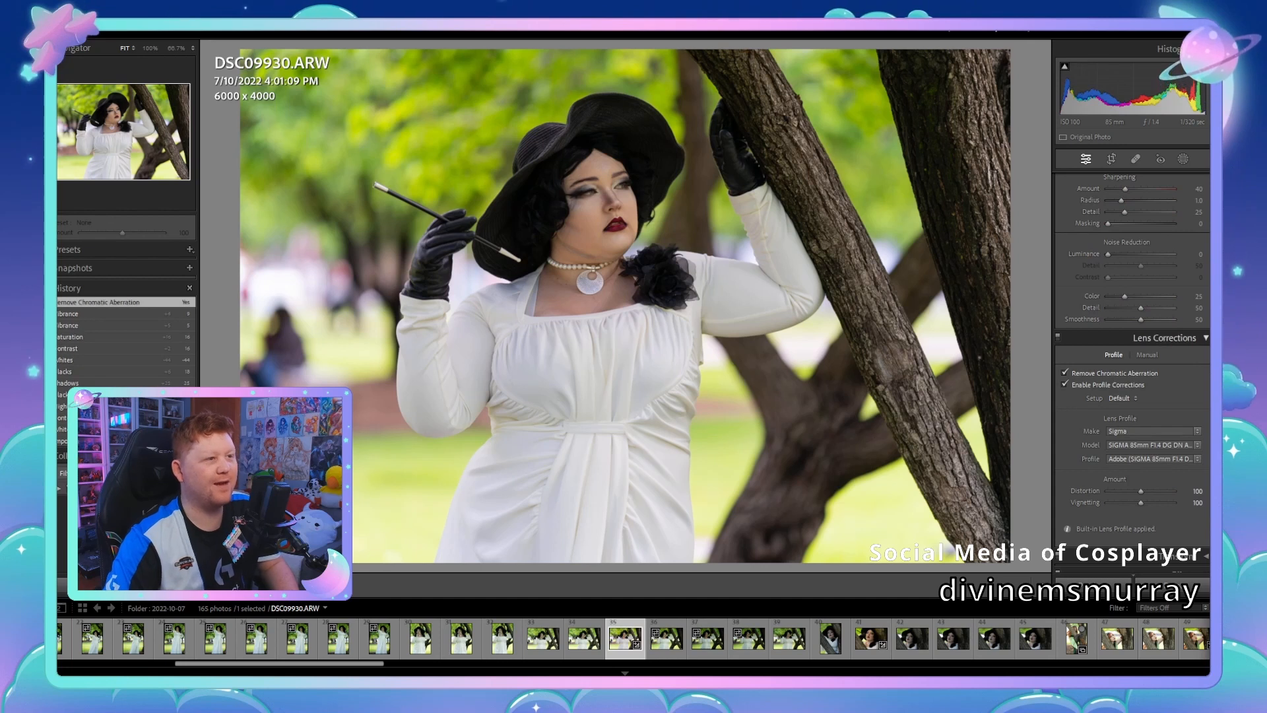
scroll(1133, 369, "up", 5)
left_click_drag(1112, 420, 1109, 420)
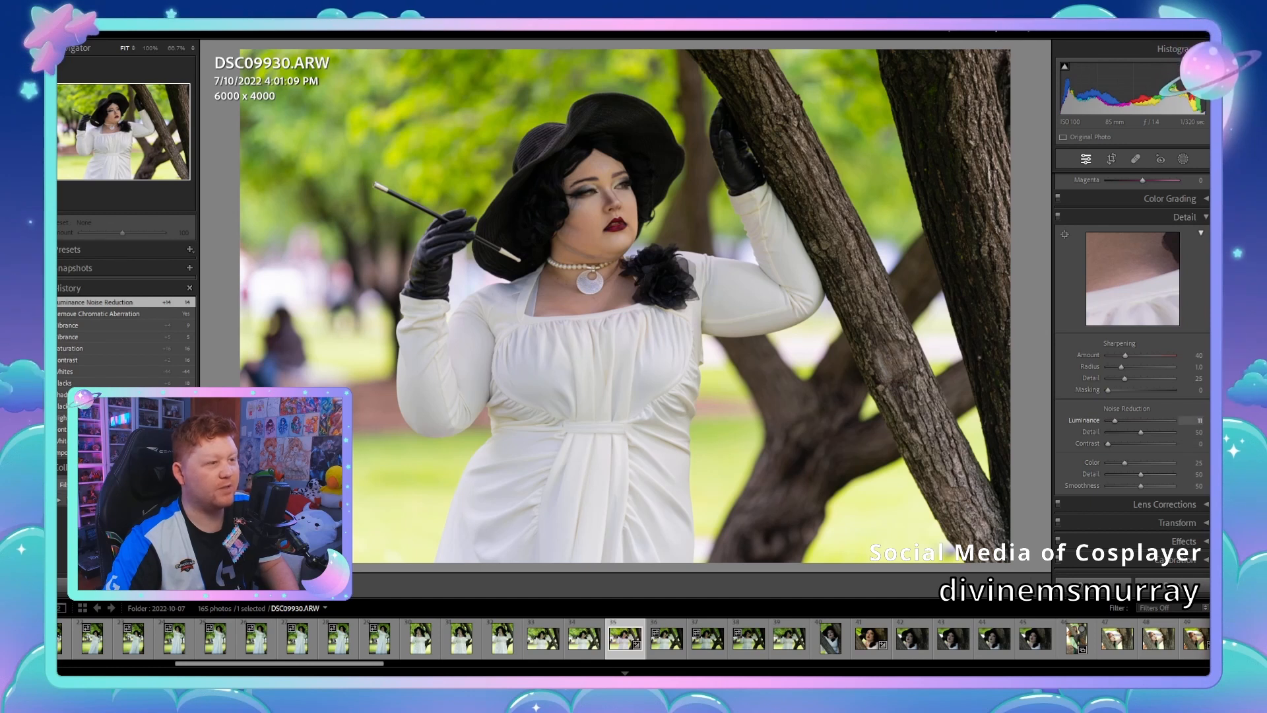
Step: Shift the green hue of DSC09930.ARW to +23 in HSL
scroll(1132, 330, "up", 4)
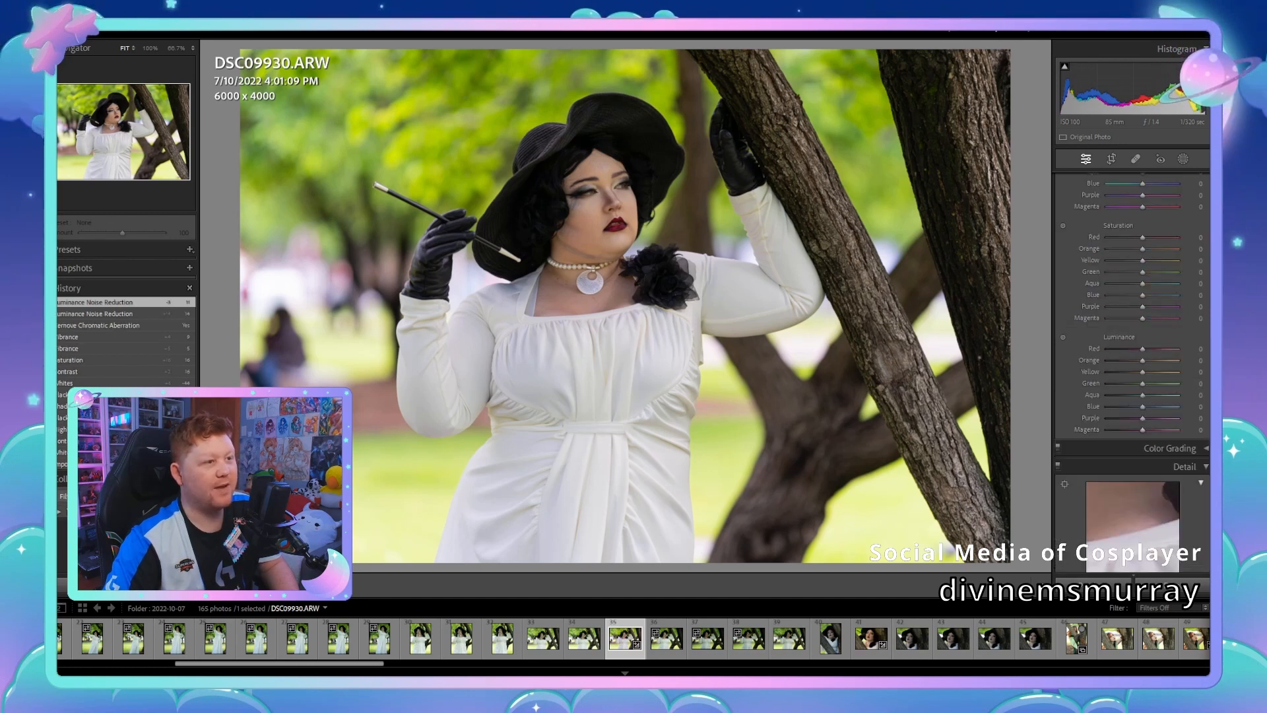
scroll(1133, 415, "up", 3)
mouse_move(1143, 326)
left_mouse_down()
mouse_move(1170, 337)
mouse_move(1142, 337)
left_mouse_up()
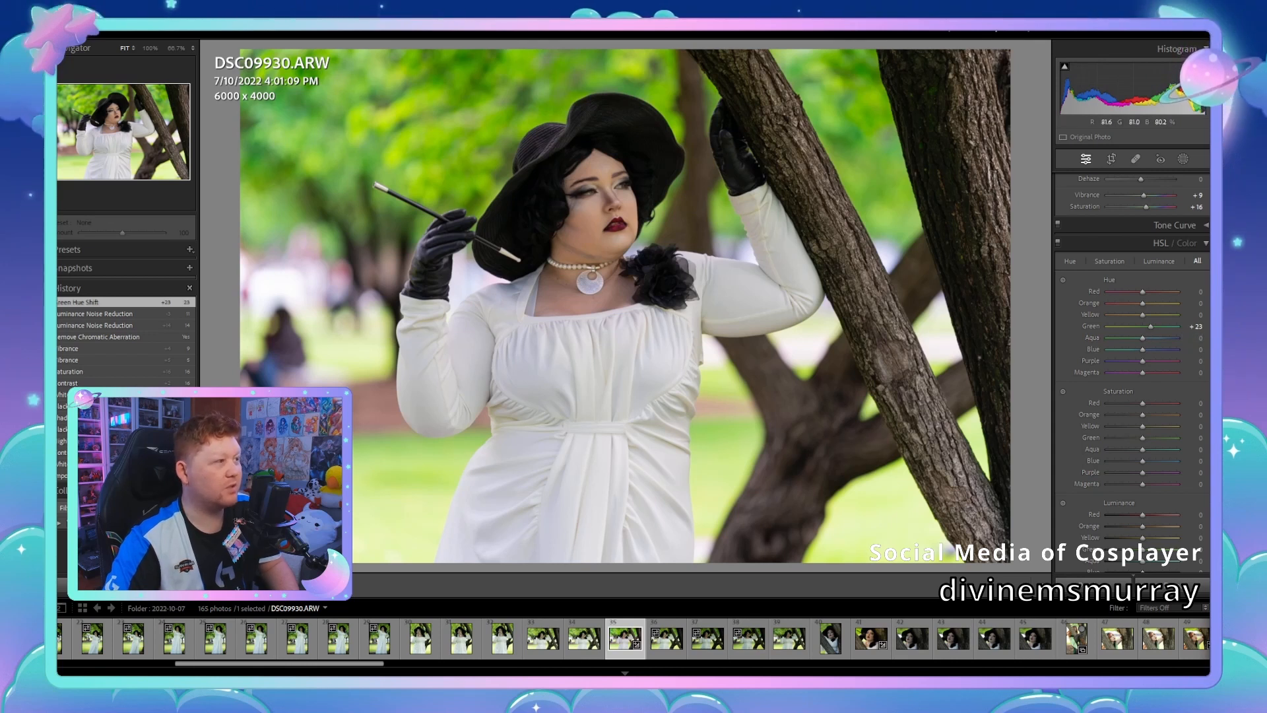
Step: Refine DSC09930.ARW's tone with contrast +11, blacks -21, shadows +19, whites -51 and highlights -25
scroll(1132, 330, "up", 5)
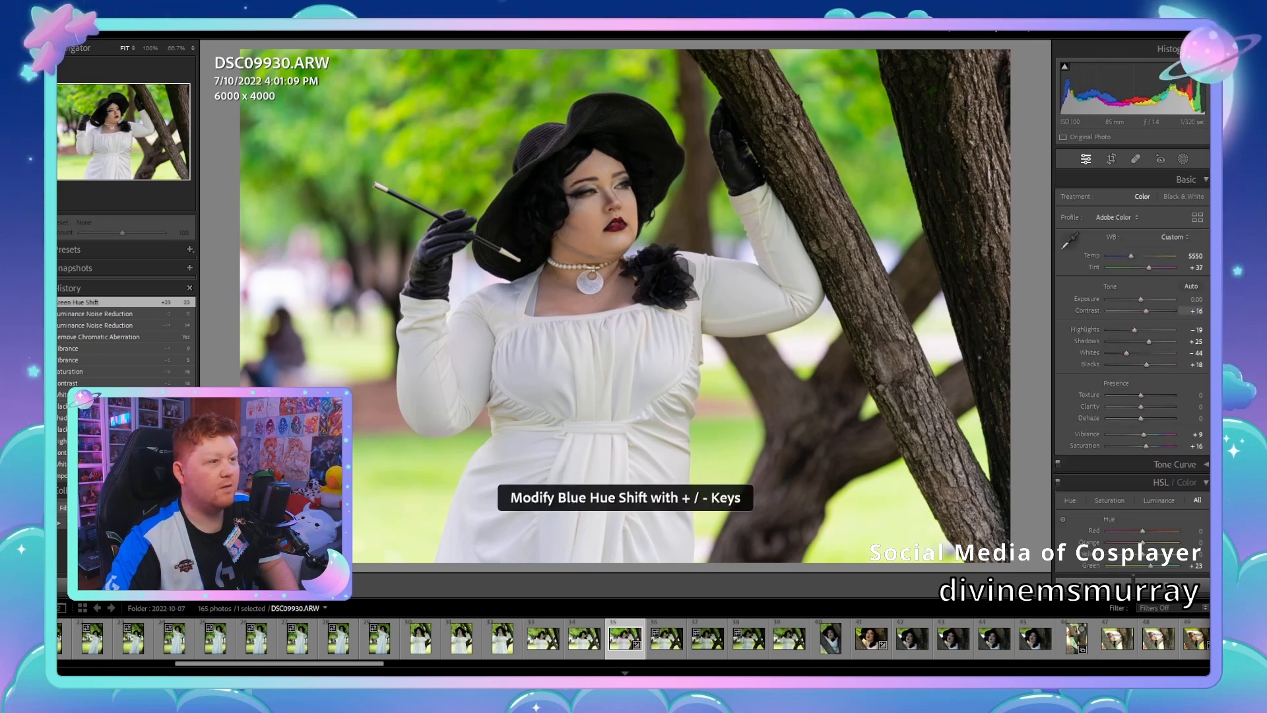
left_click_drag(1147, 311, 1145, 310)
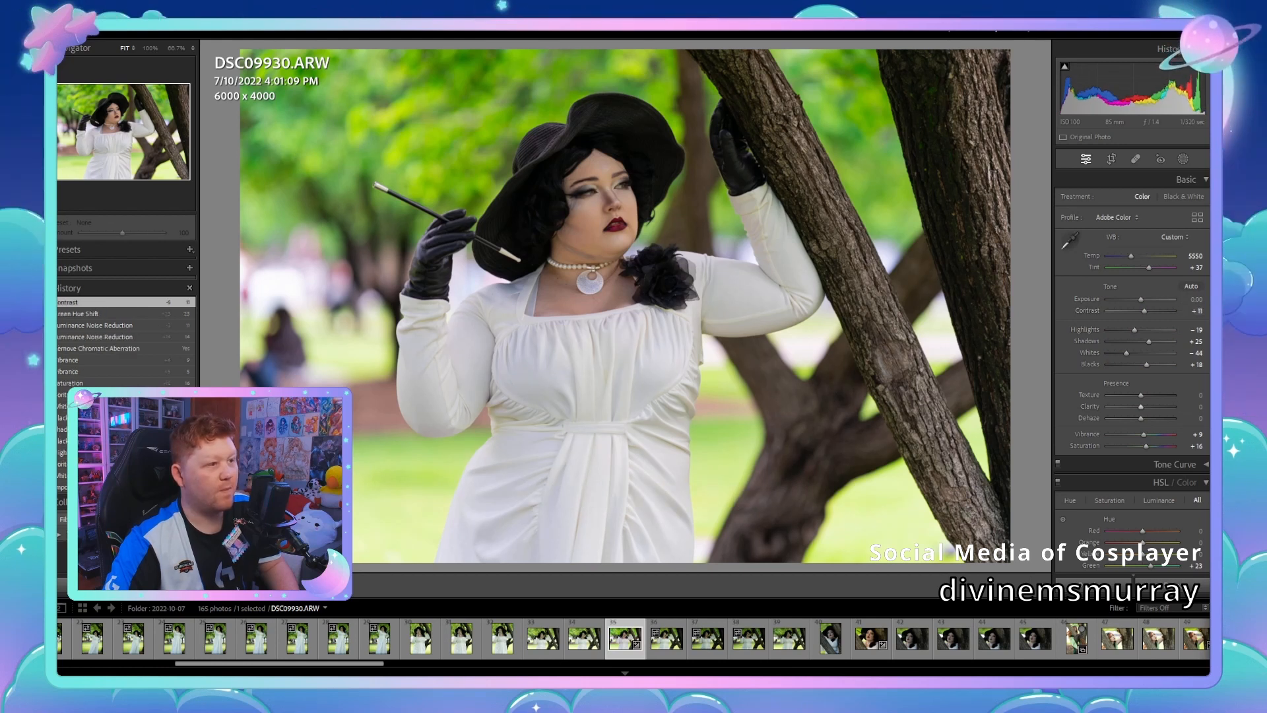
mouse_move(1147, 364)
left_mouse_down()
mouse_move(1108, 364)
mouse_move(1145, 365)
left_mouse_up()
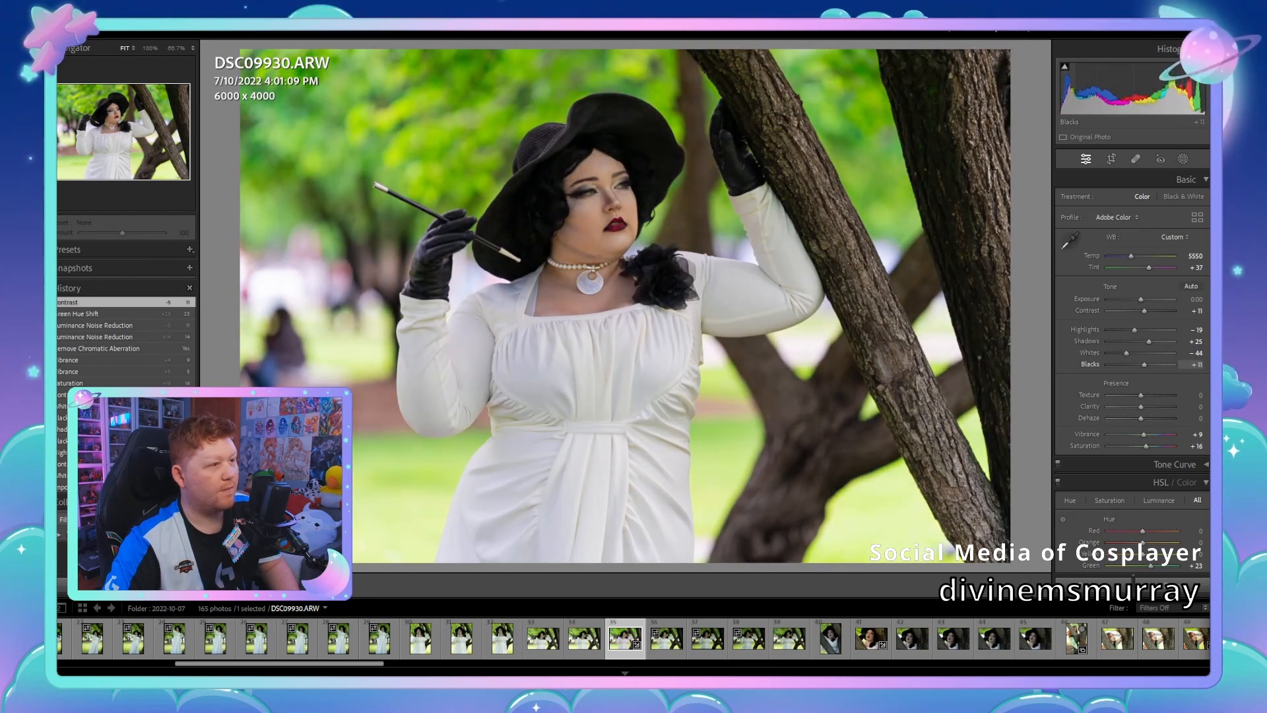
left_click_drag(1145, 364, 1134, 365)
mouse_move(1122, 90)
left_mouse_down()
mouse_move(1103, 89)
mouse_move(1135, 89)
left_mouse_up()
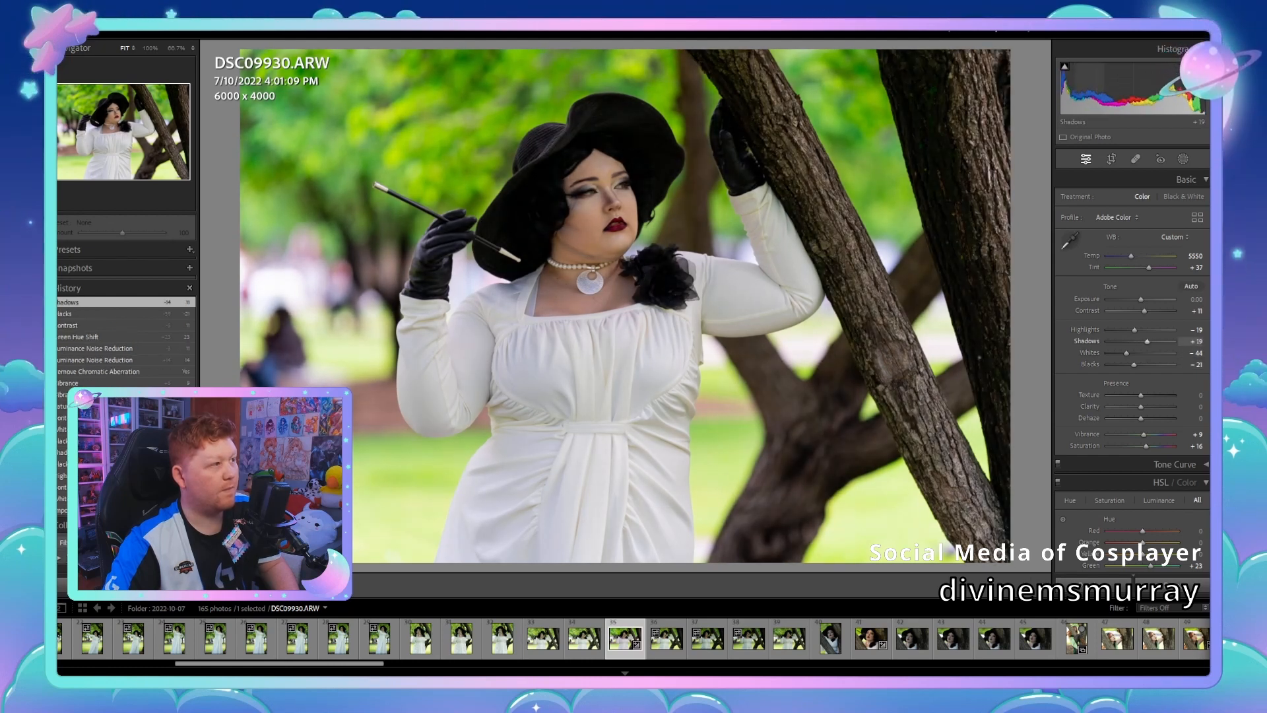
mouse_move(1130, 352)
left_mouse_down()
mouse_move(1163, 352)
mouse_move(1120, 353)
mouse_move(1132, 330)
left_mouse_up()
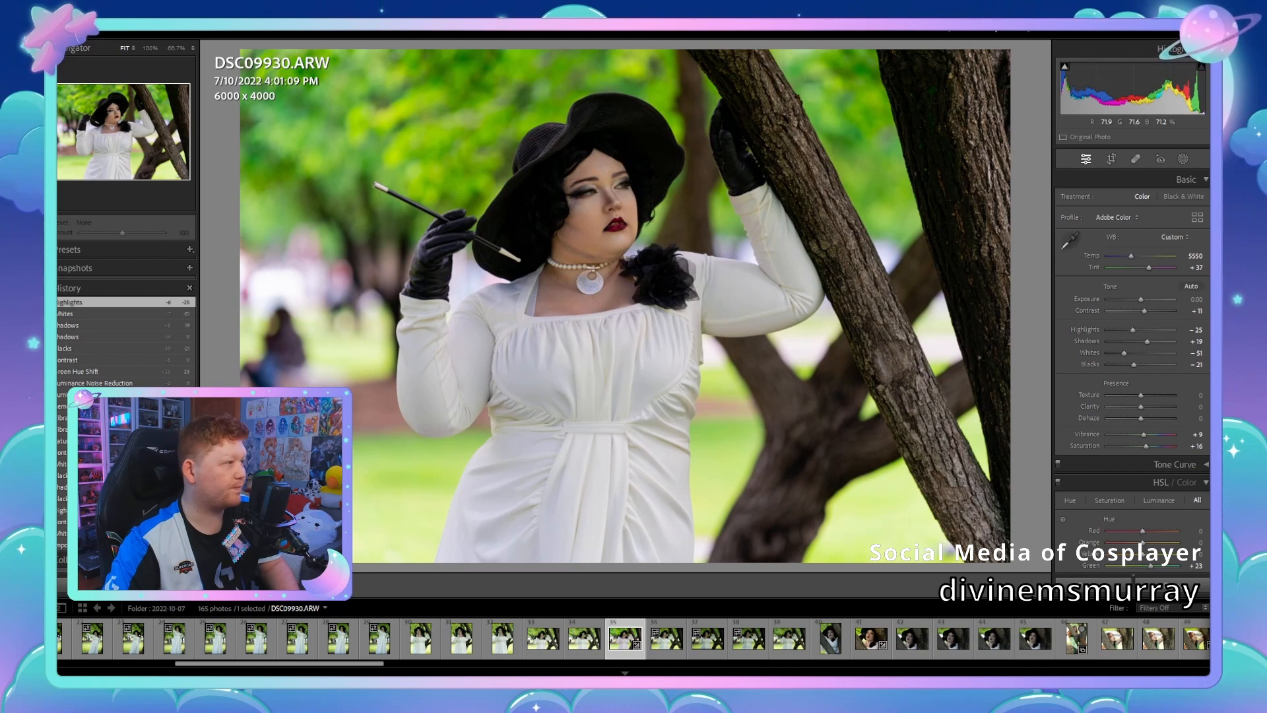
Step: Check the face and glove in DSC09930.ARW close up and export the photo to the hard drive
key("z")
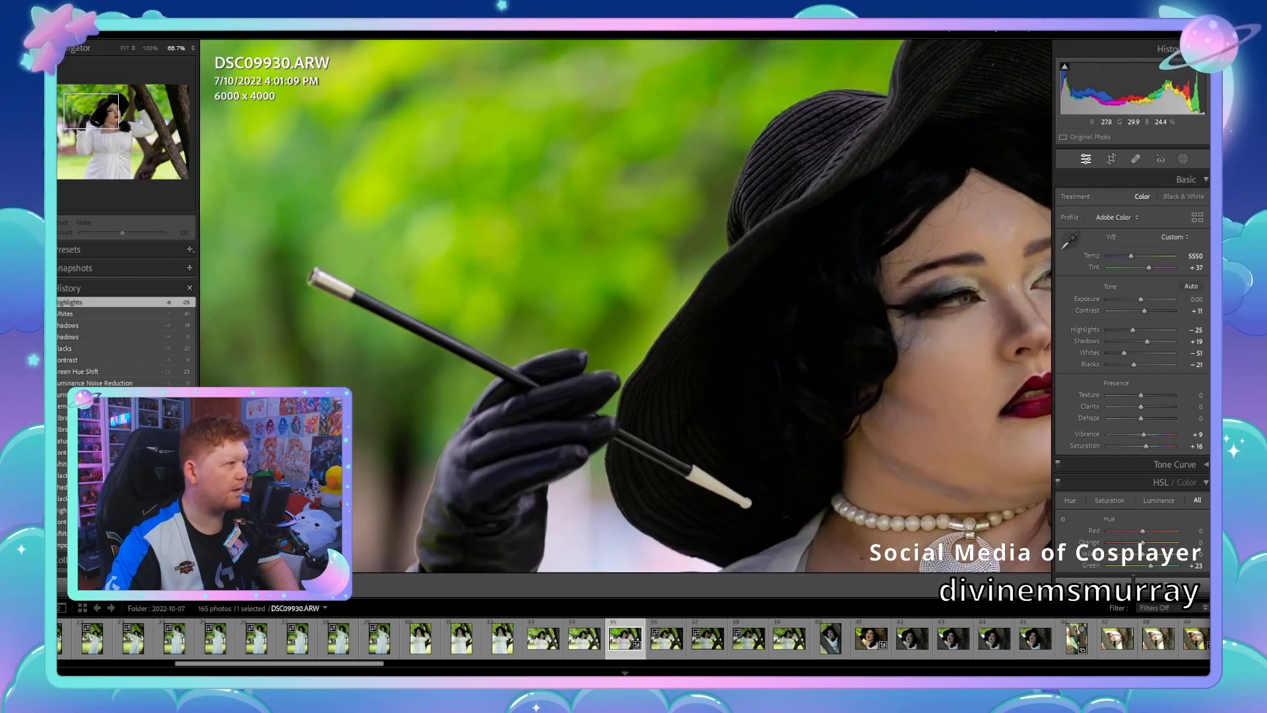
key("z")
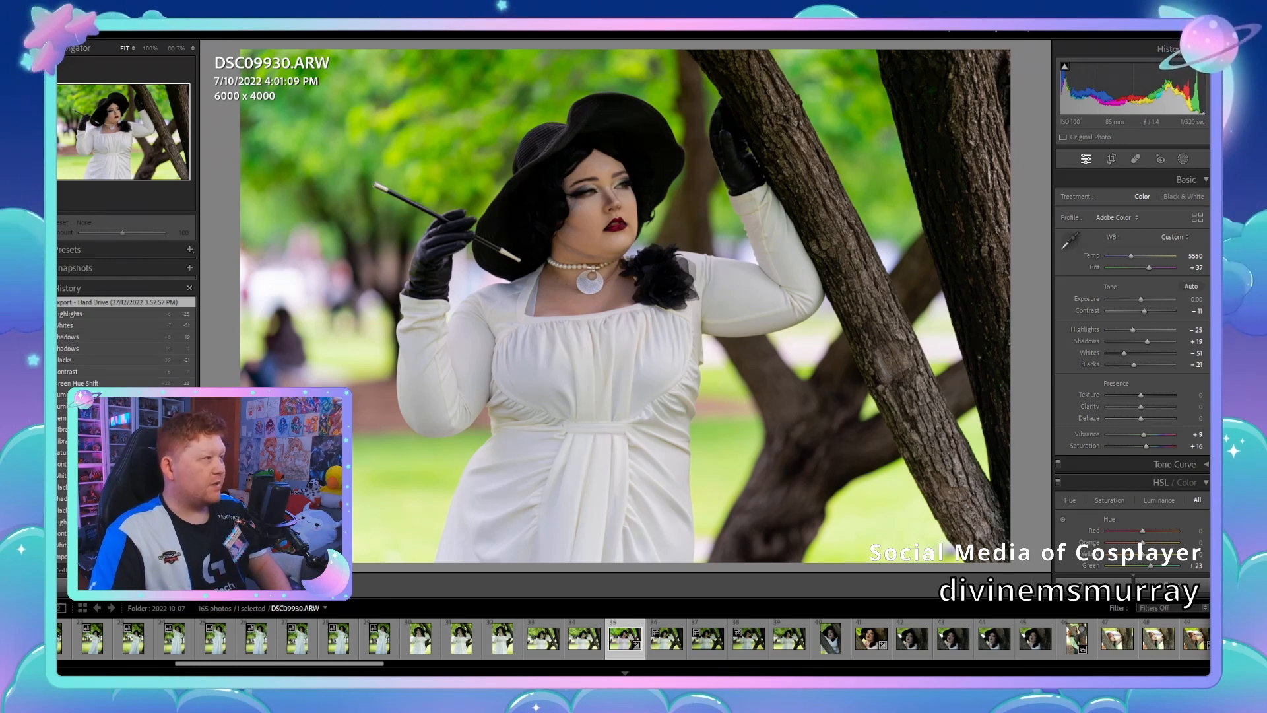
Step: Browse the filmstrip and compare the outstretched-arm shots DSC09924.ARW, DSC09915.ARW and DSC09919.ARW as candidates for editing
scroll(634, 638, "down", 15)
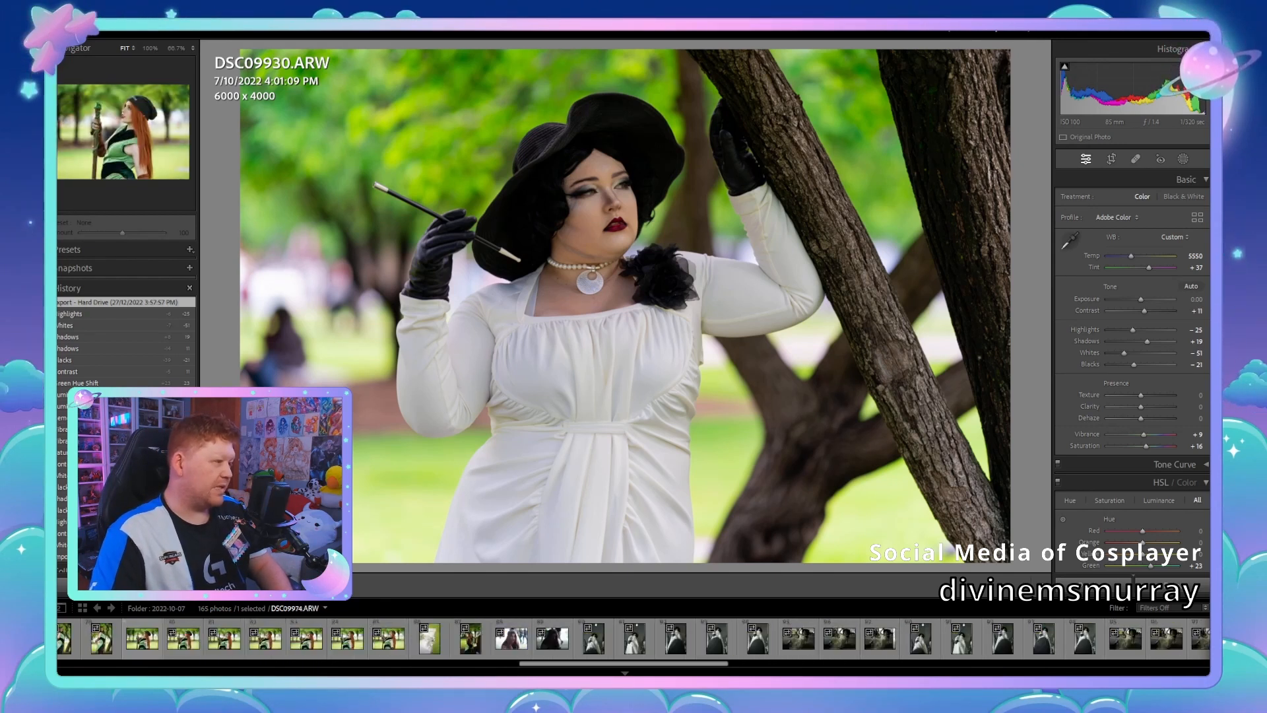
scroll(633, 639, "down", 5)
scroll(634, 638, "up", 15)
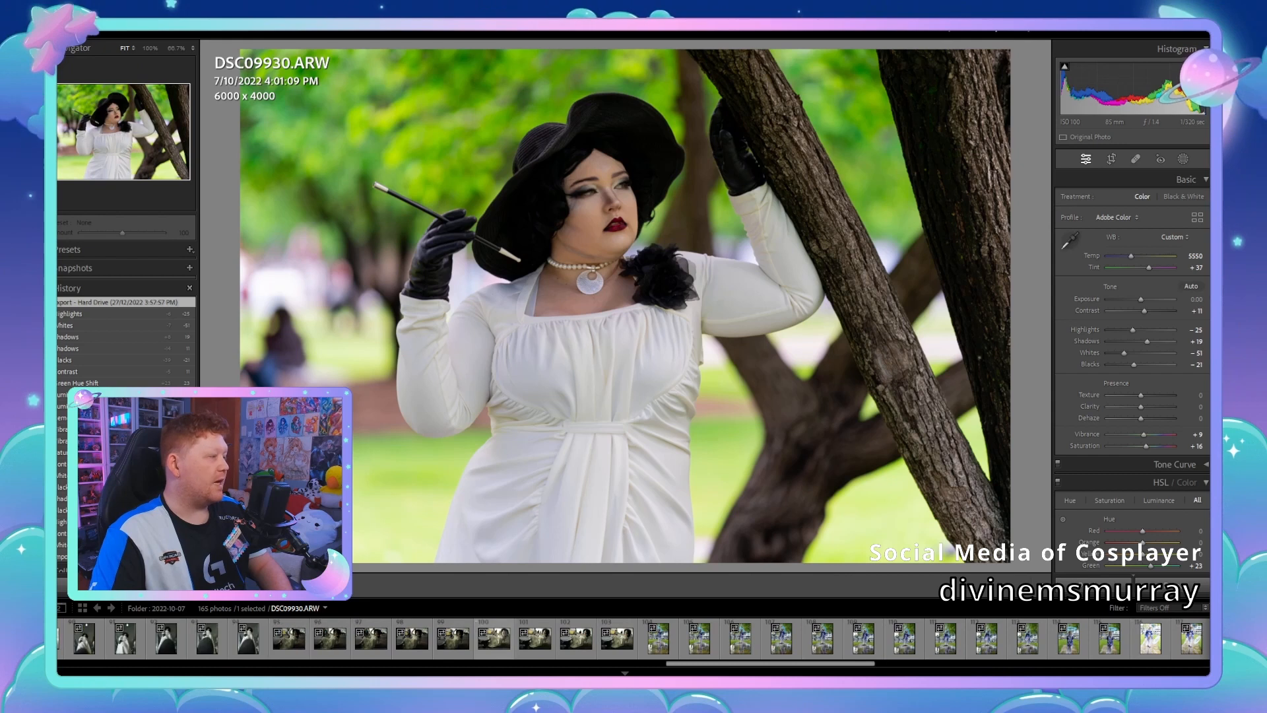
scroll(633, 638, "up", 10)
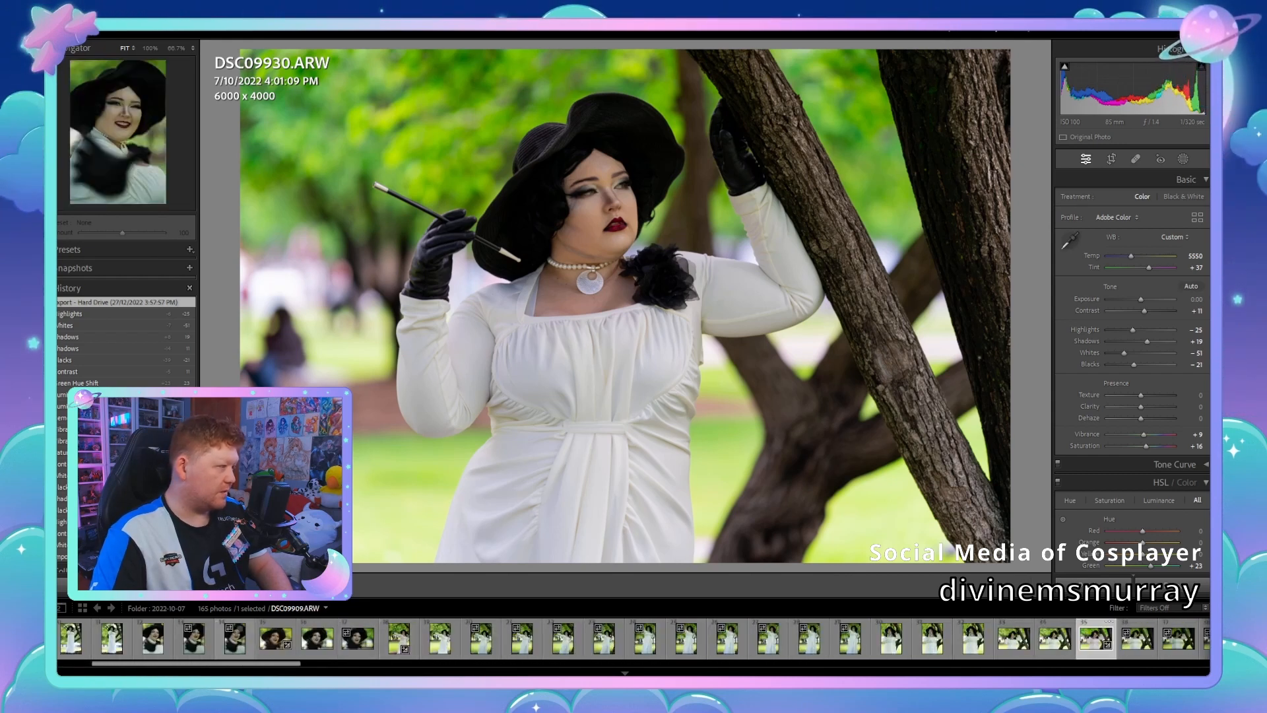
scroll(633, 638, "up", 5)
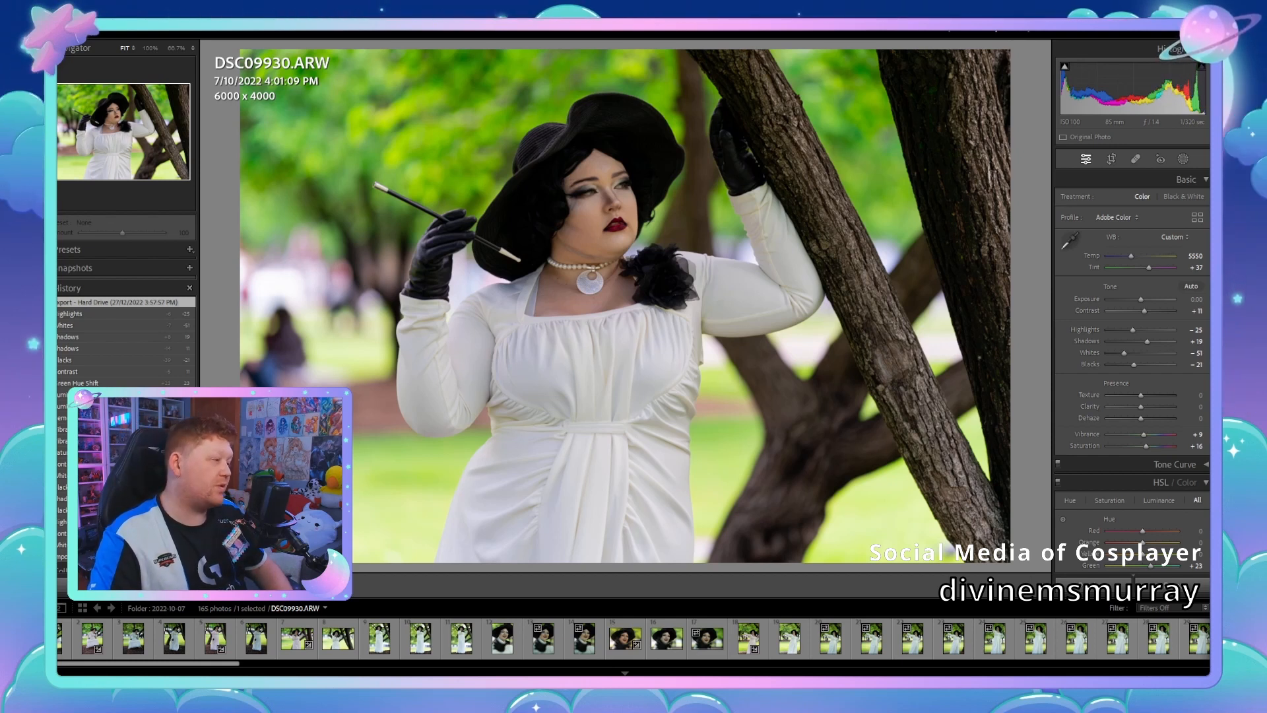
scroll(546, 639, "down", 5)
left_click(546, 639)
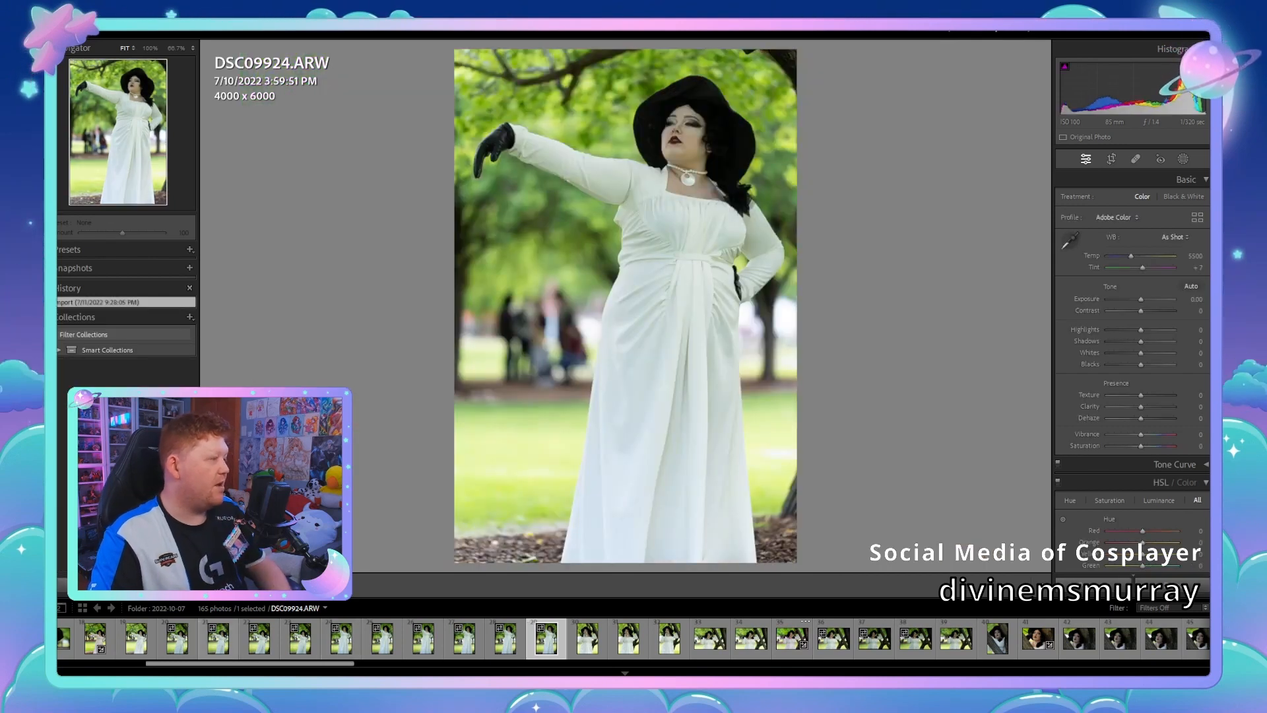
left_click(177, 639)
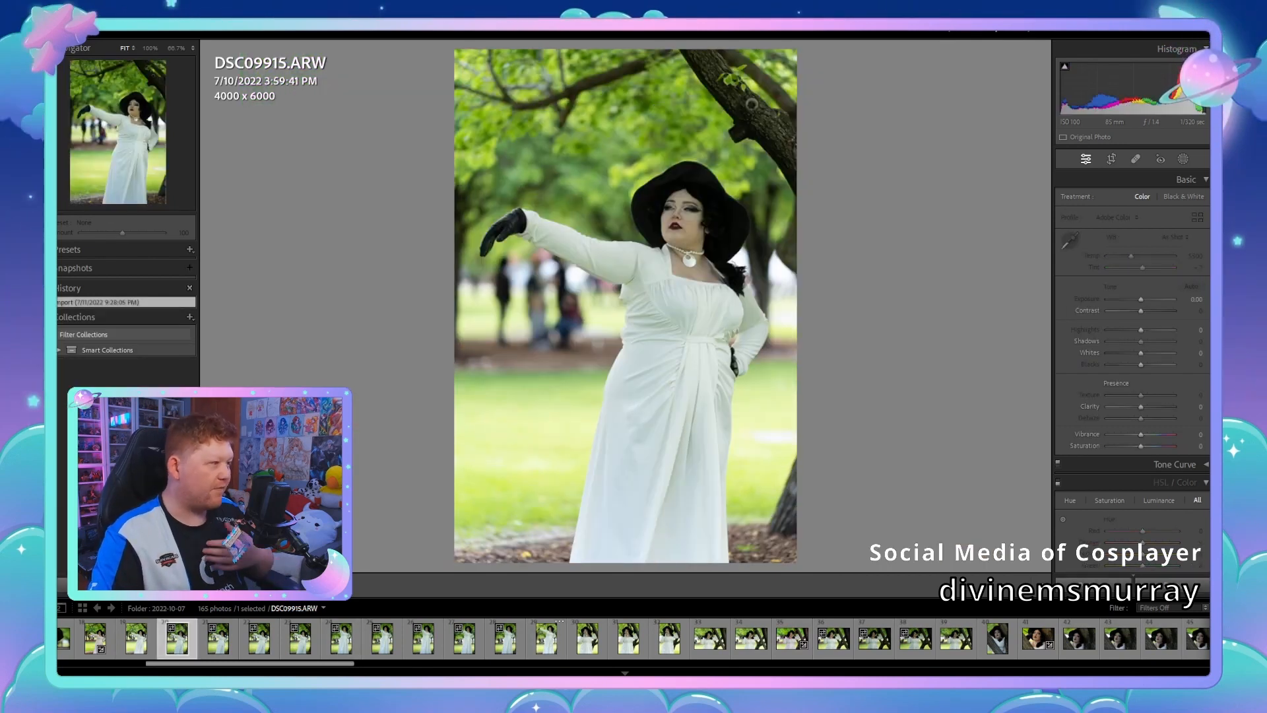
left_click(342, 639)
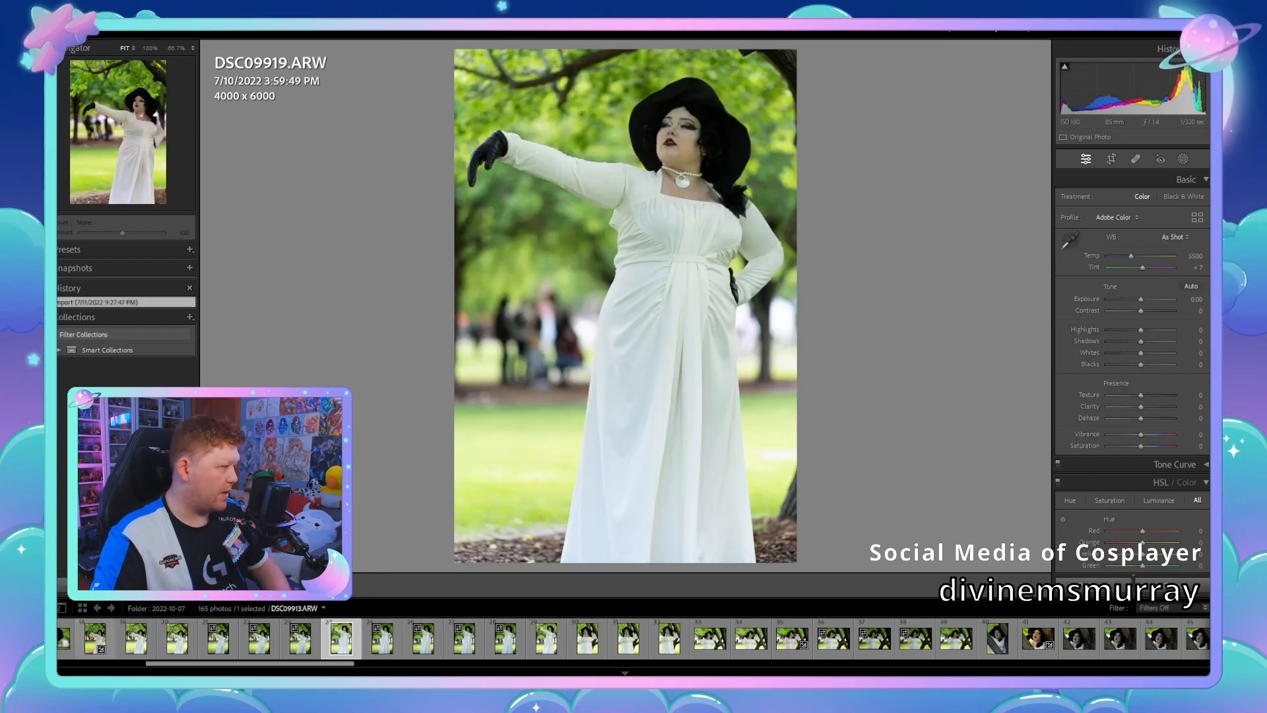
Step: Copy the develop settings of DSC09913.ARW onto DSC09919.ARW and export DSC09919.ARW to the hard drive
left_click(95, 638)
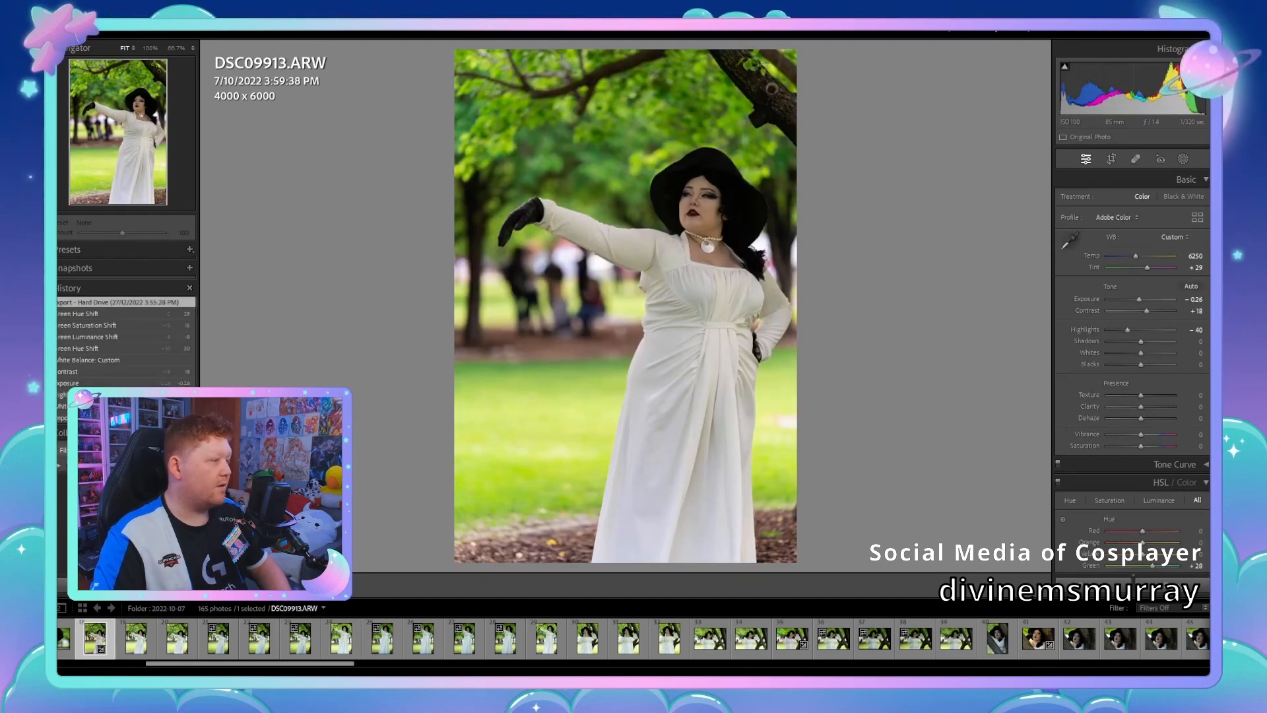
left_click(341, 638)
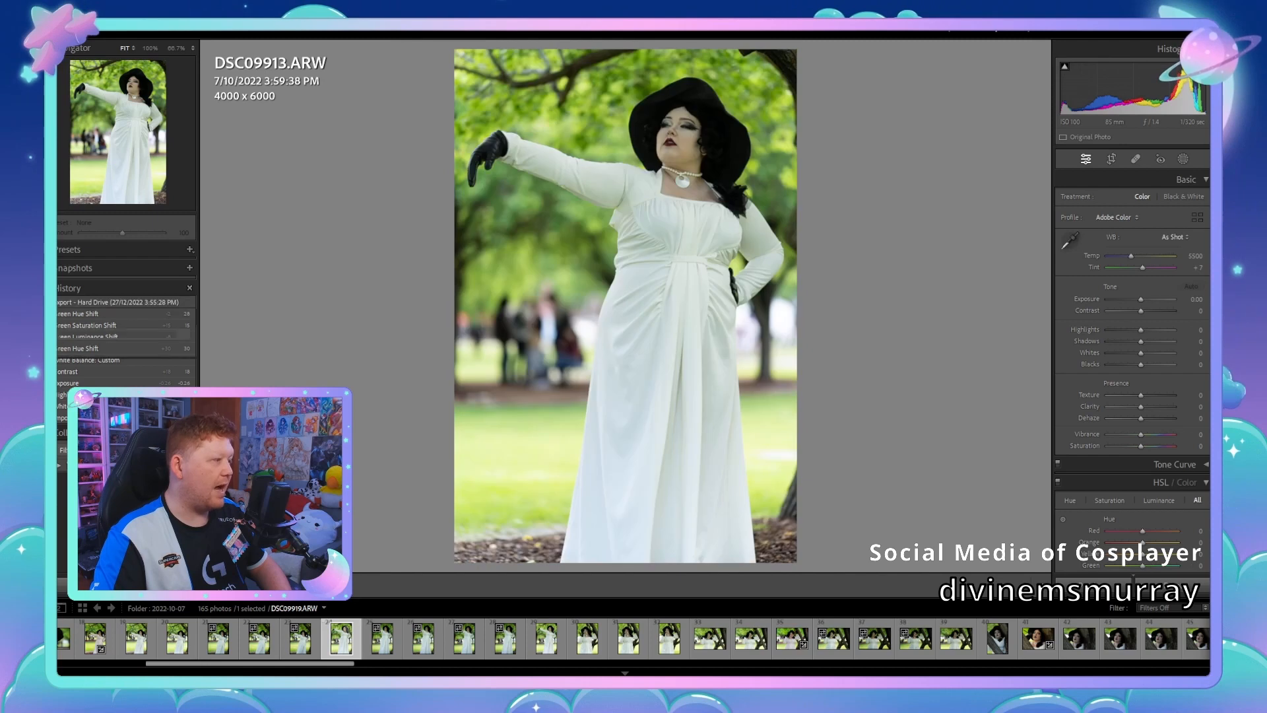
key("ctrl+shift+v")
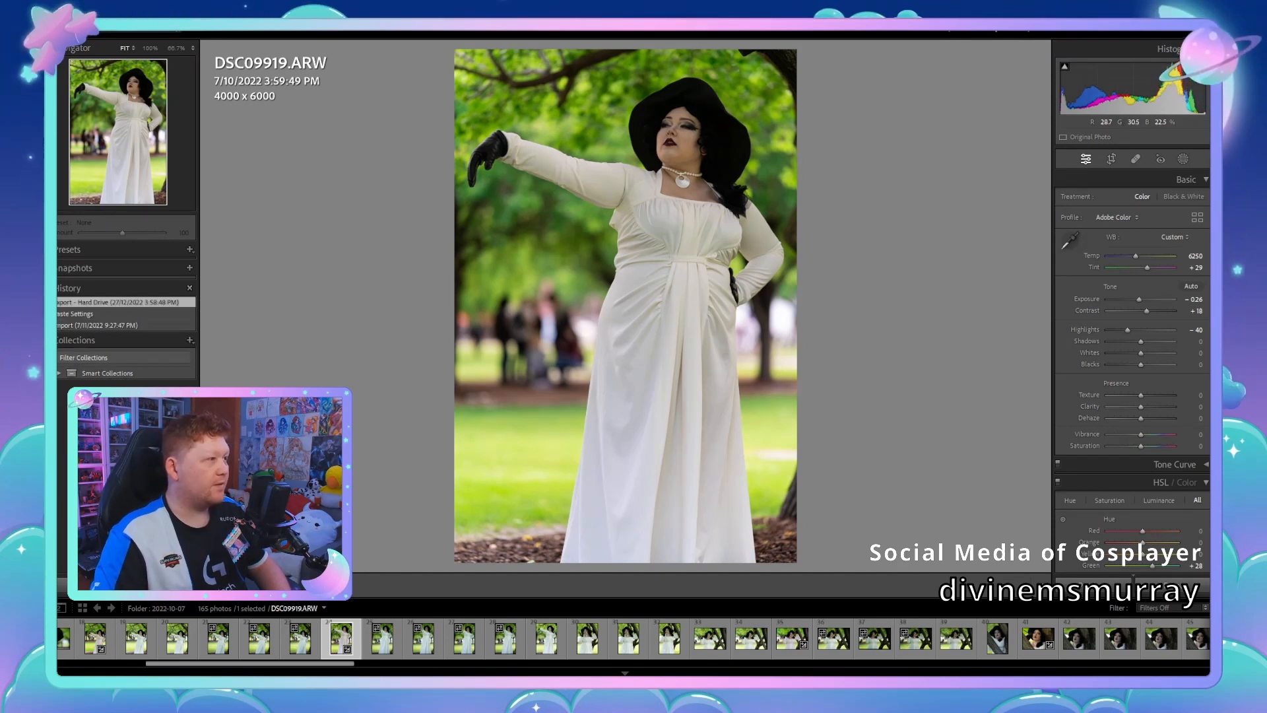
Step: Compare DSC09921.ARW, DSC09923.ARW and DSC09924.ARW, and paste the copied develop settings onto DSC09923.ARW
left_click(424, 638)
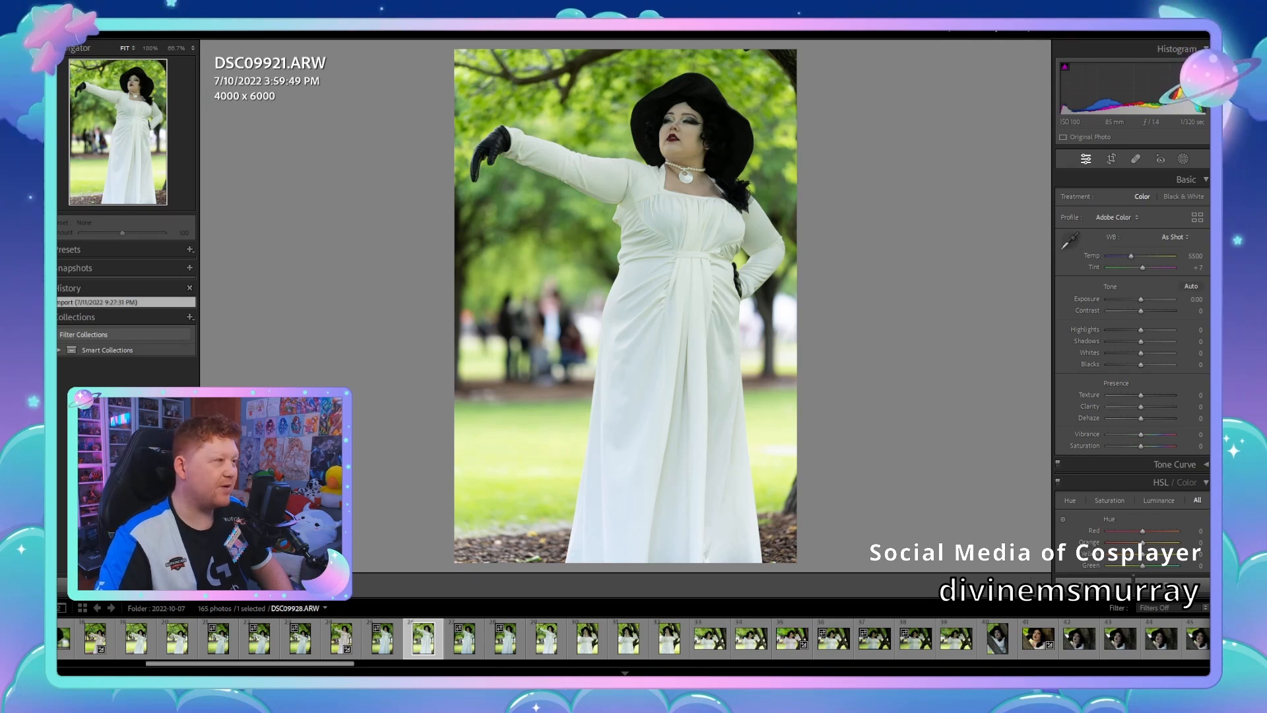
left_click(505, 638)
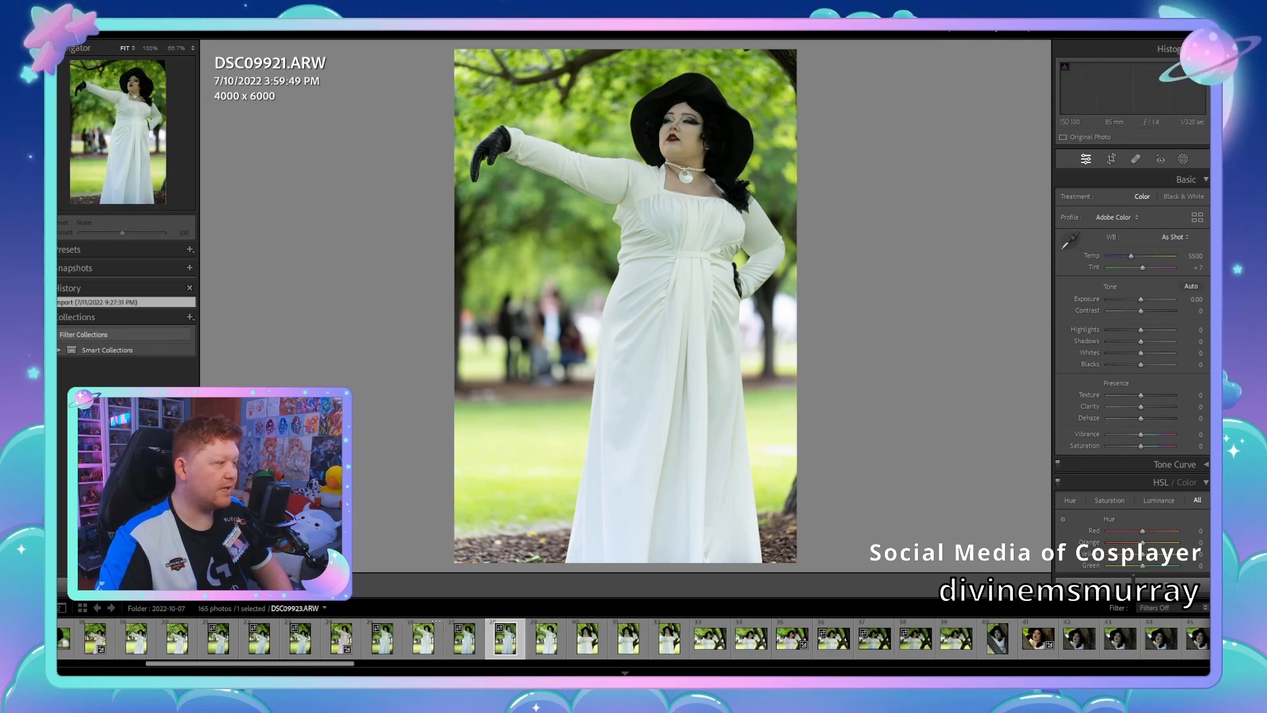
left_click(423, 638)
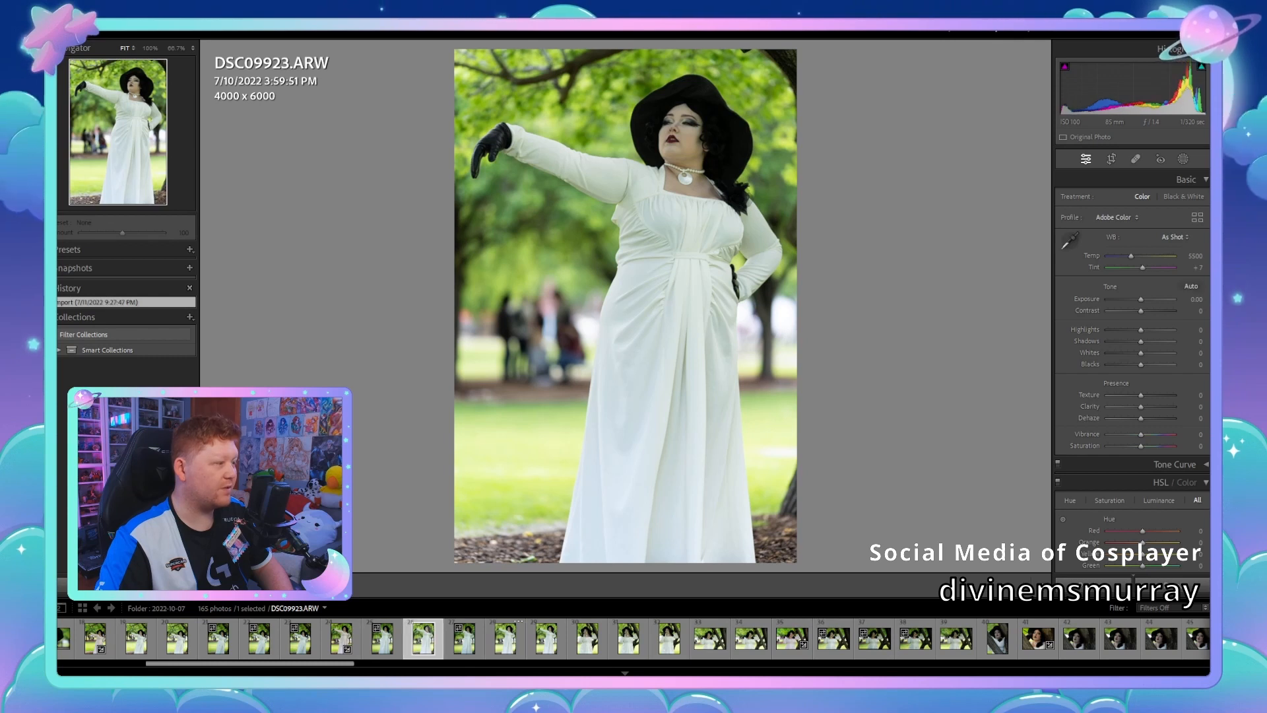
left_click(547, 638)
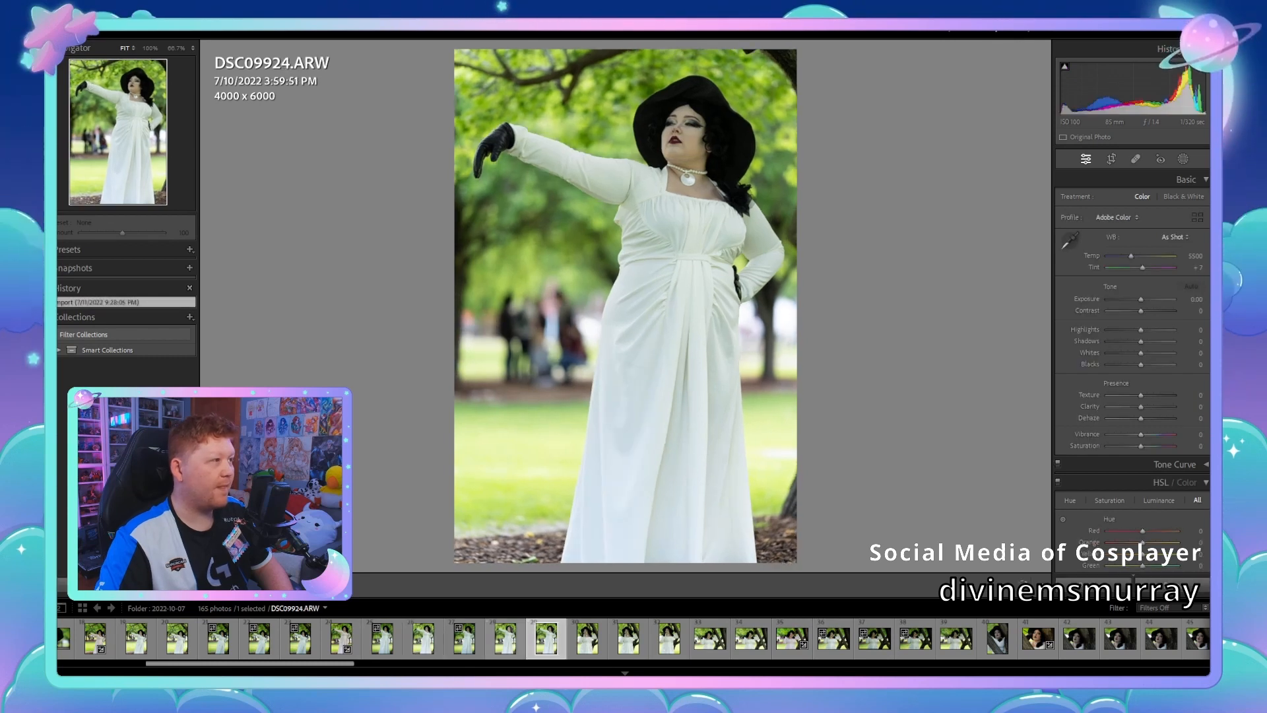
key("Left")
key("ctrl+shift+v")
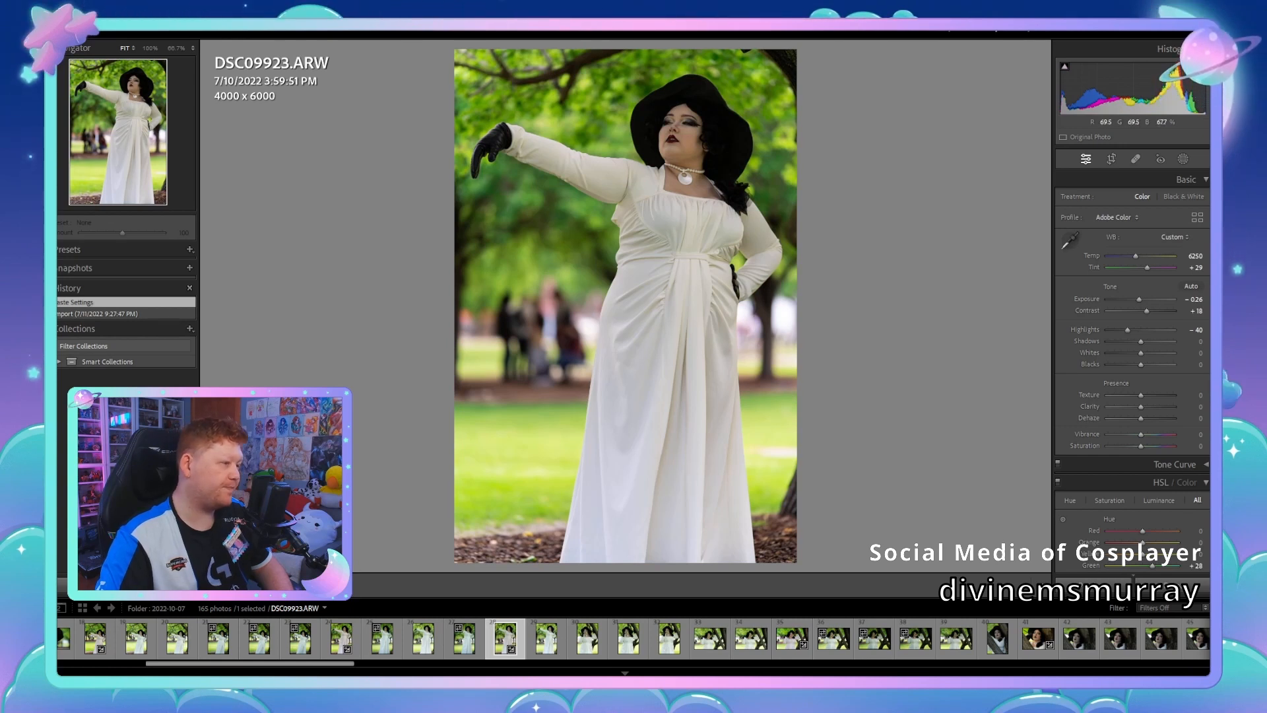
Step: Paste the copied develop settings onto DSC09921.ARW and export it with the previous export settings
left_click(423, 637)
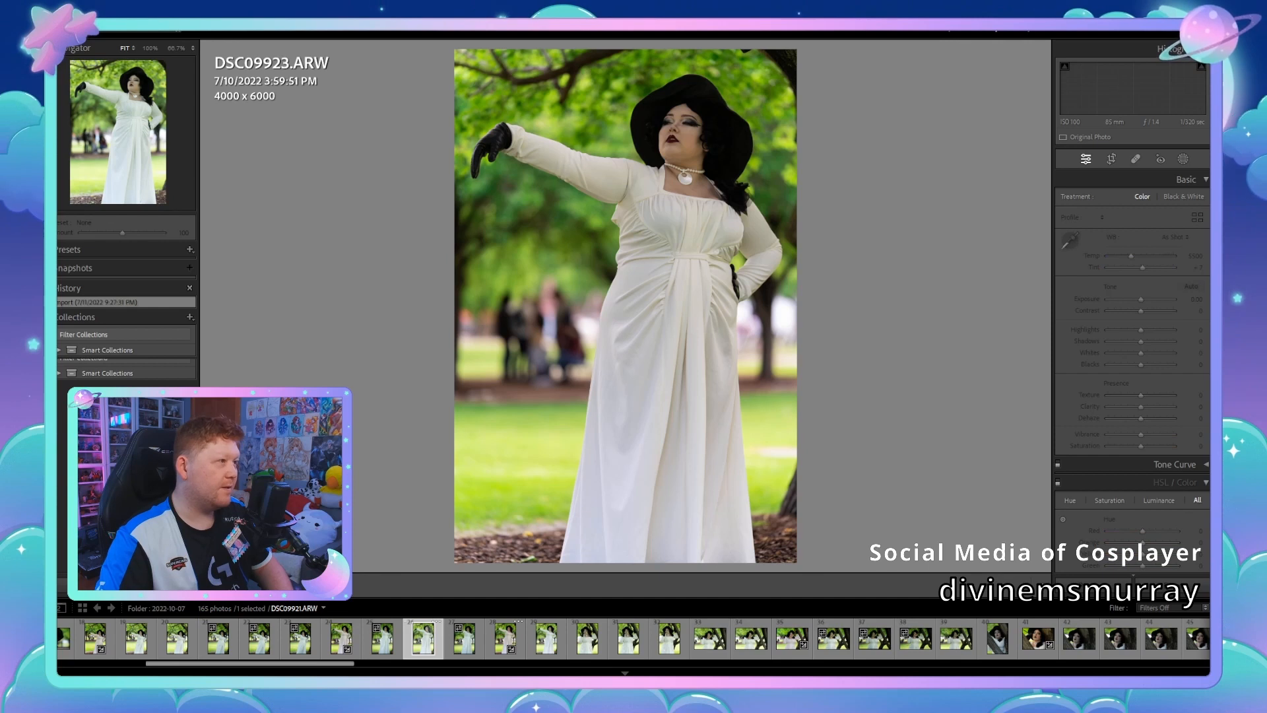
key("ctrl+shift+v")
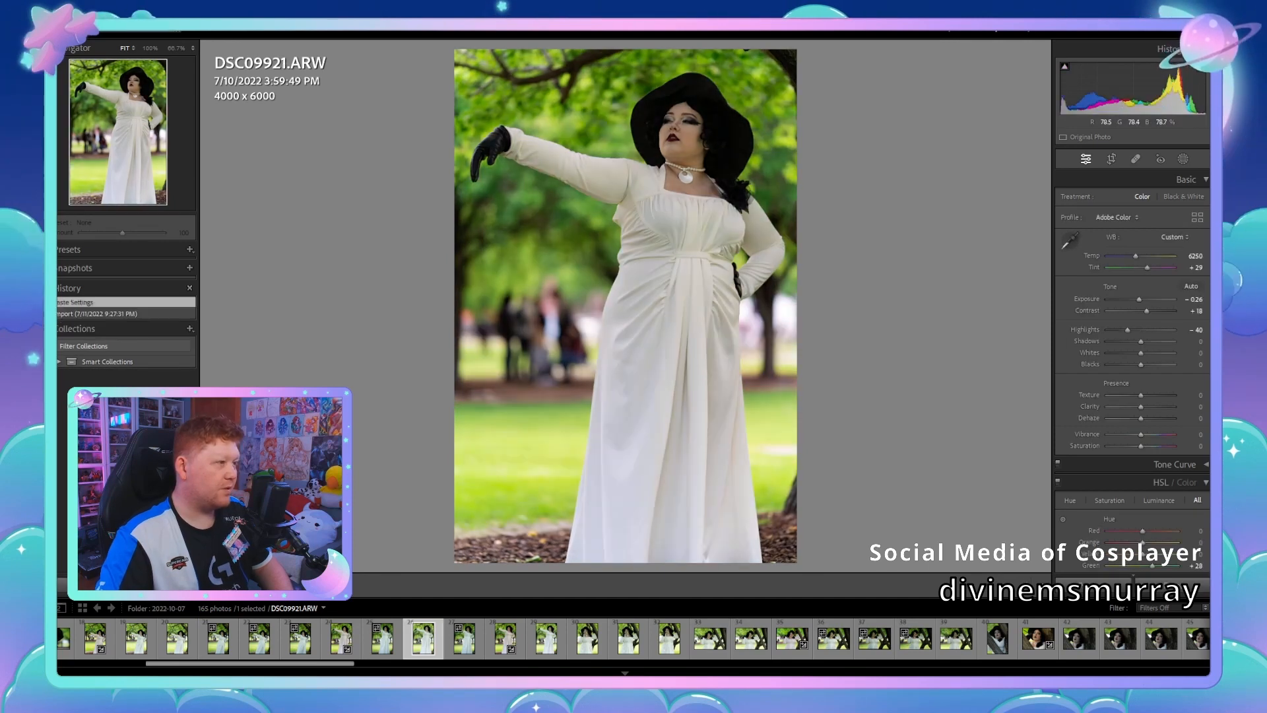
key("ctrl+alt+shift+e")
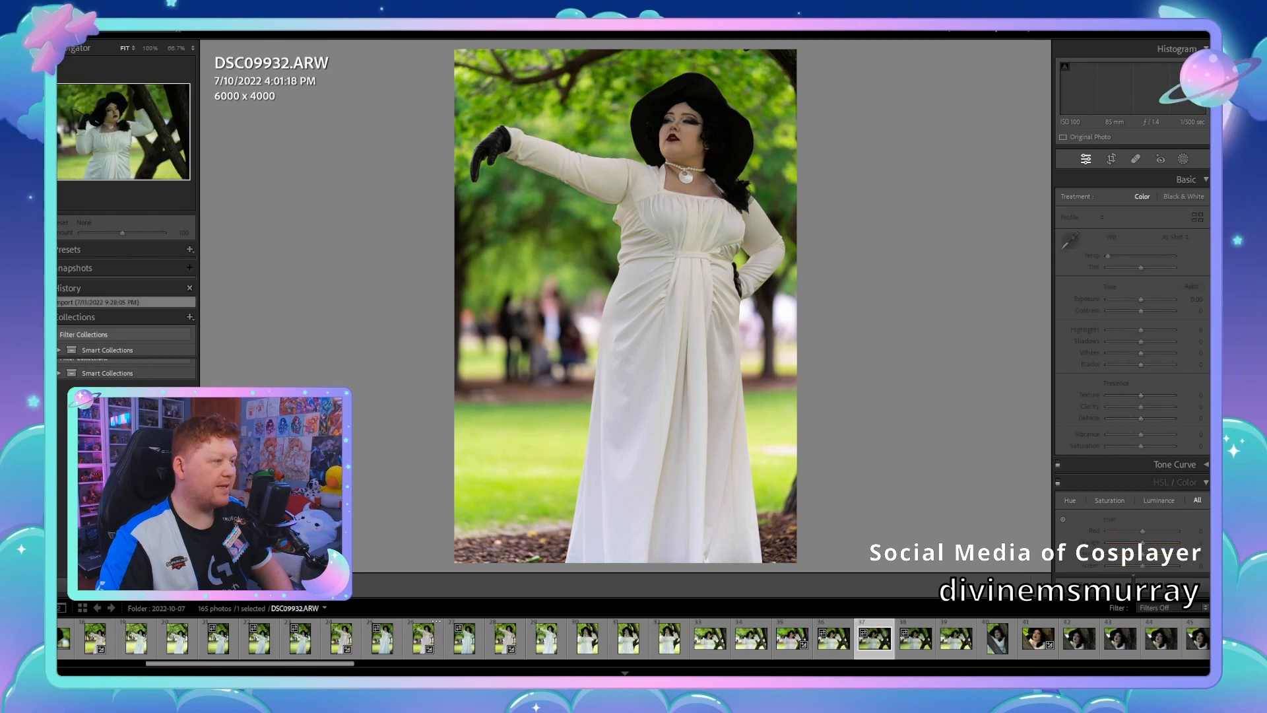
Step: Review the remaining shots of the white-dress cosplayer by the tree and compare the red-haired cosplayer's DSC09944.ARW with DSC09946.ARW to DSC09948.ARW
key("Right")
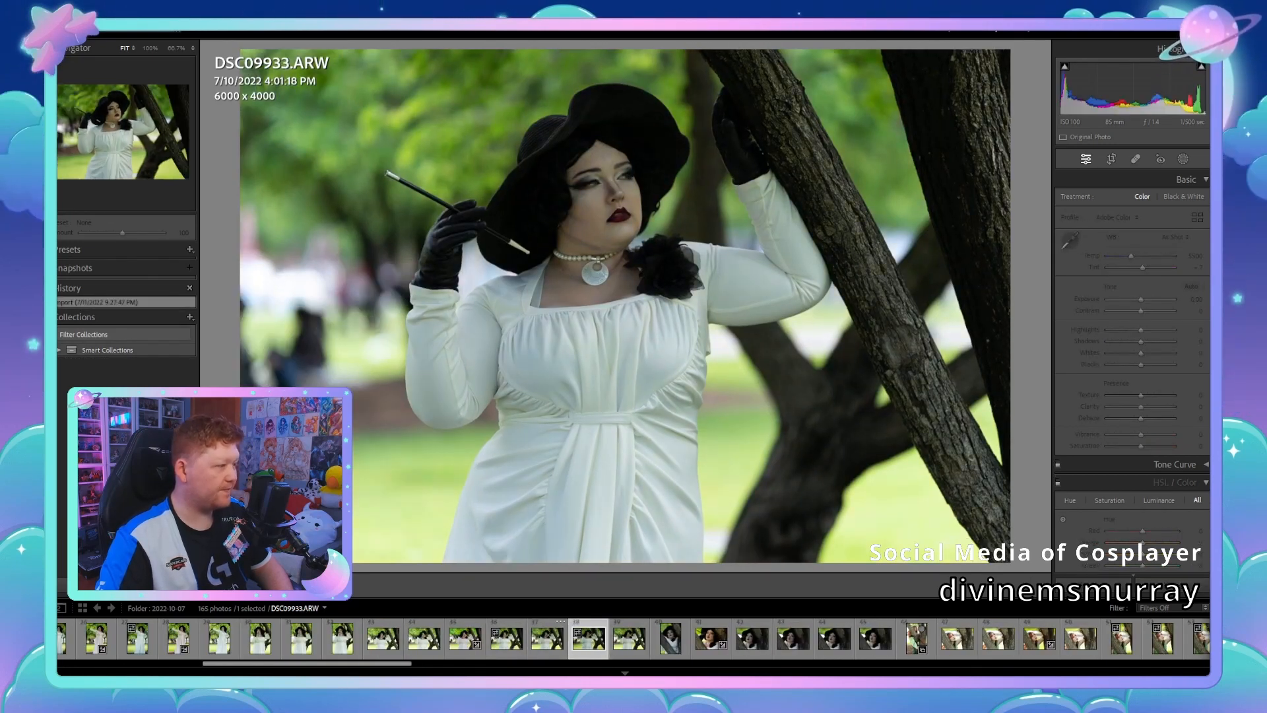
left_click(875, 638)
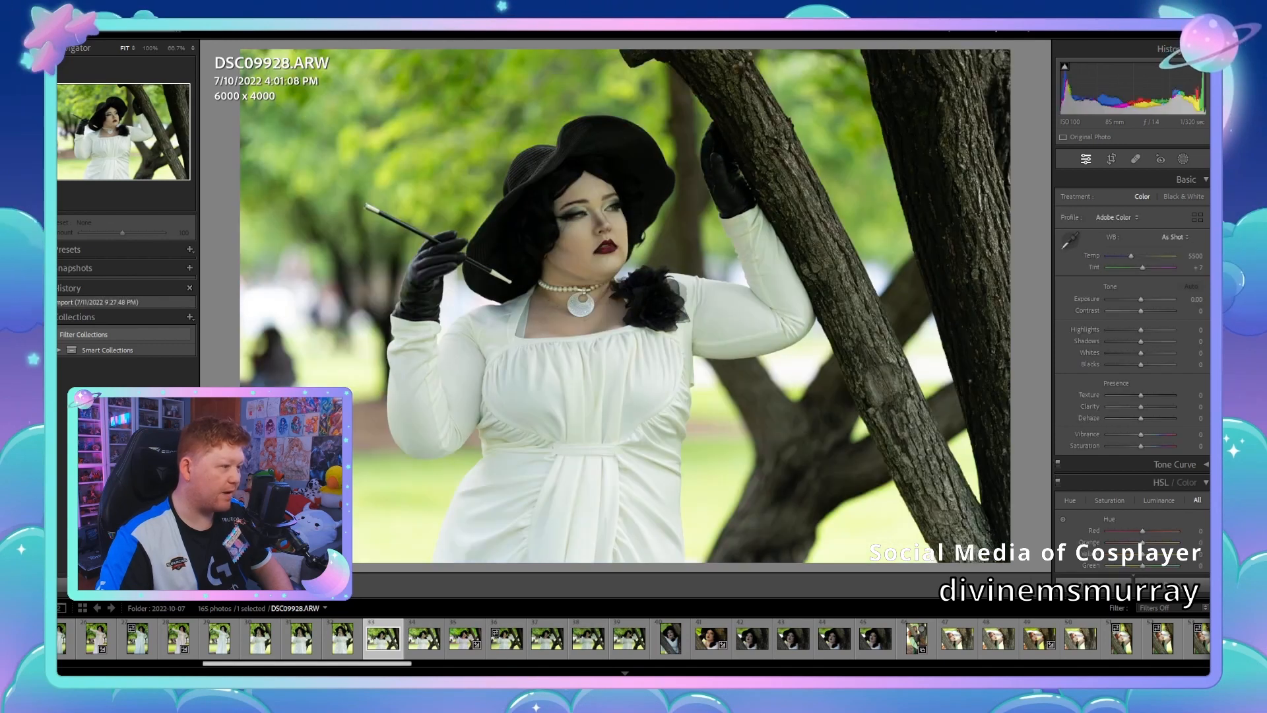
key("Right")
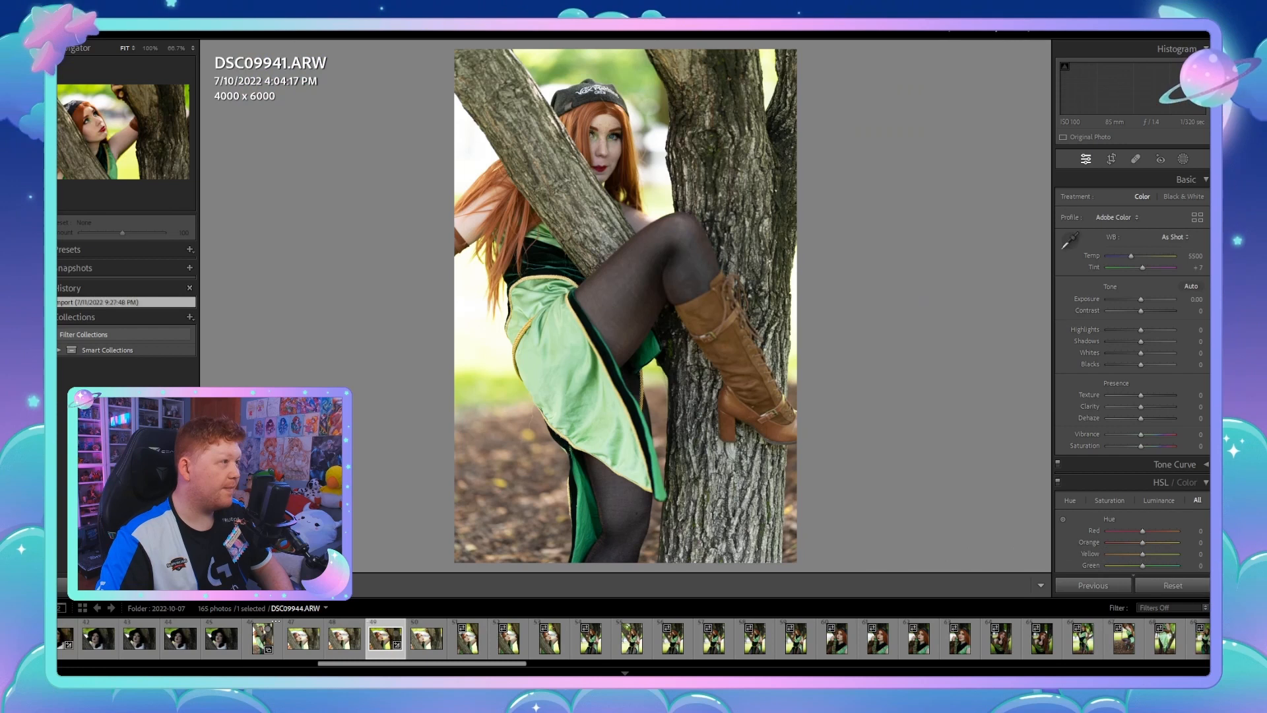
left_click(385, 638)
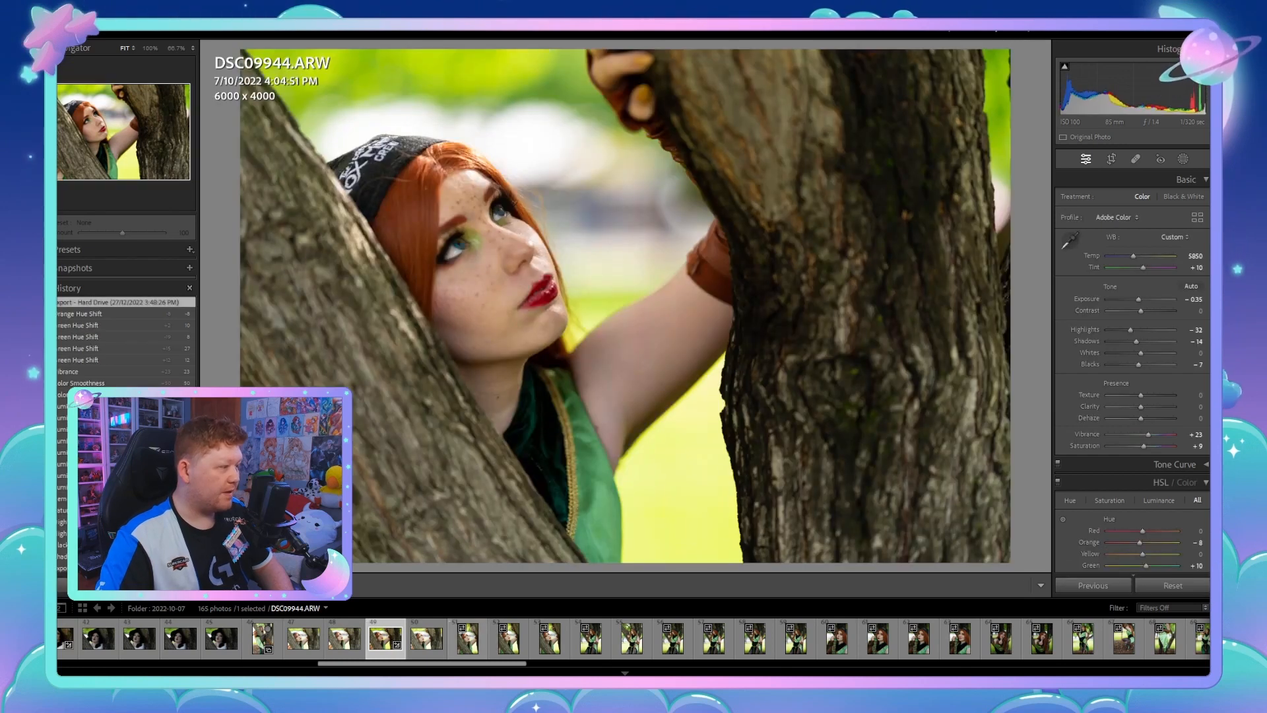
left_click(468, 637)
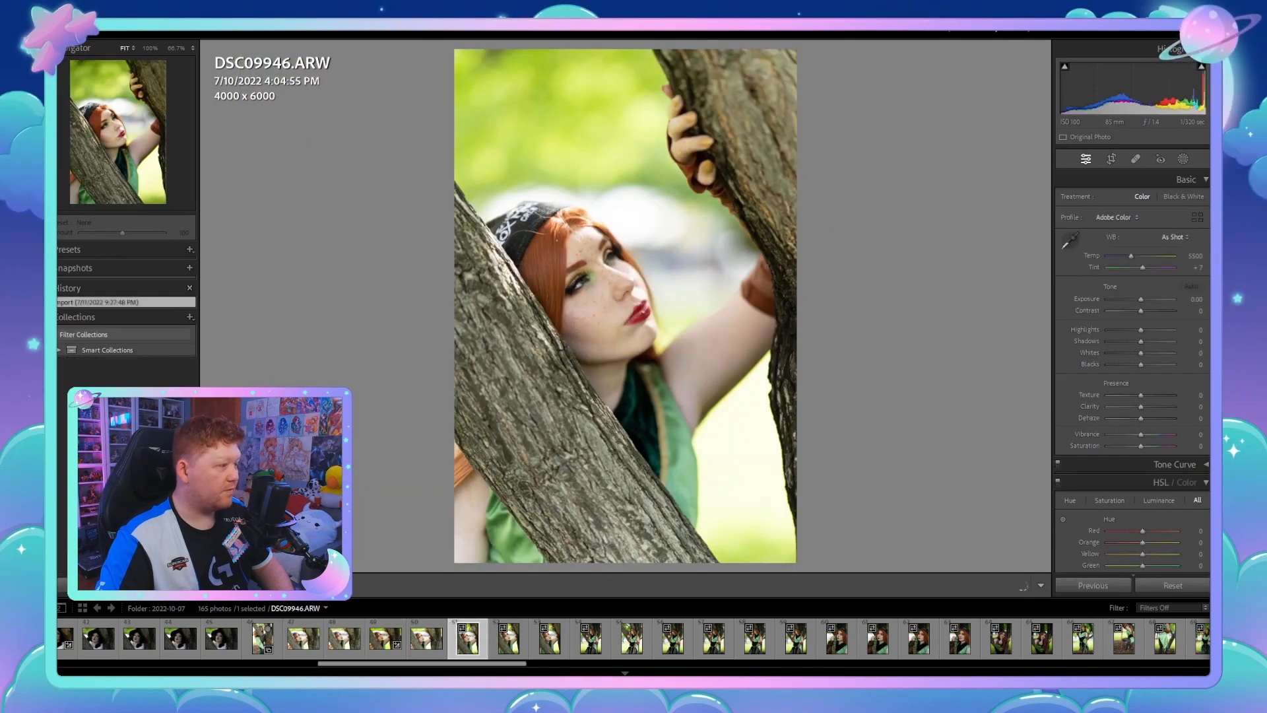
left_click(508, 638)
left_click(549, 638)
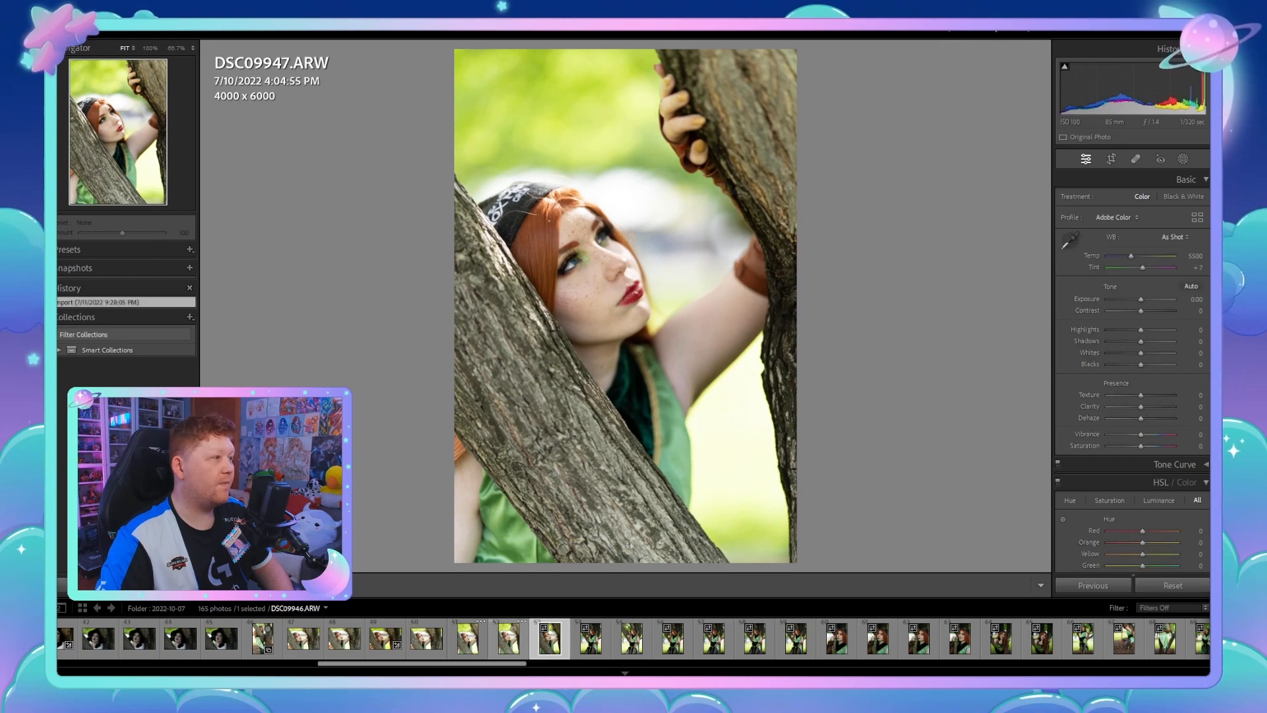
left_click(508, 638)
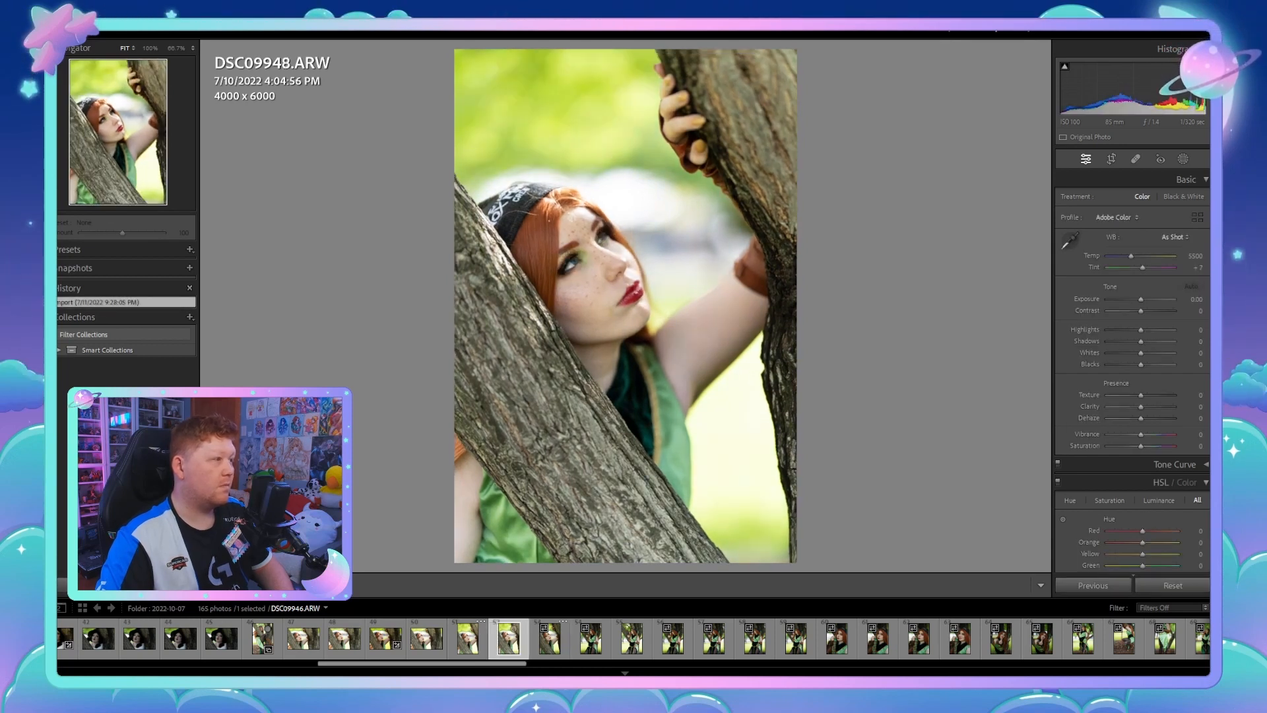
Step: Copy the develop settings of DSC09944.ARW onto DSC09947.ARW and export it with the previous export settings
left_click(385, 638)
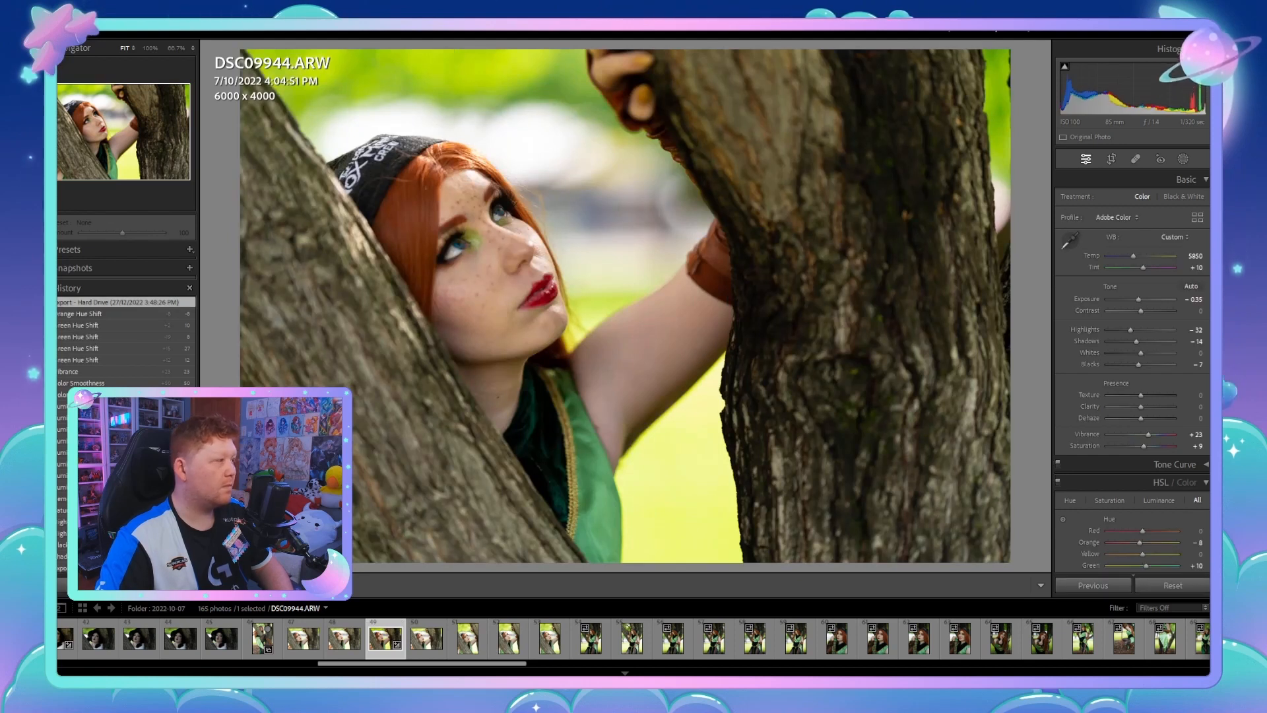
left_click(508, 638)
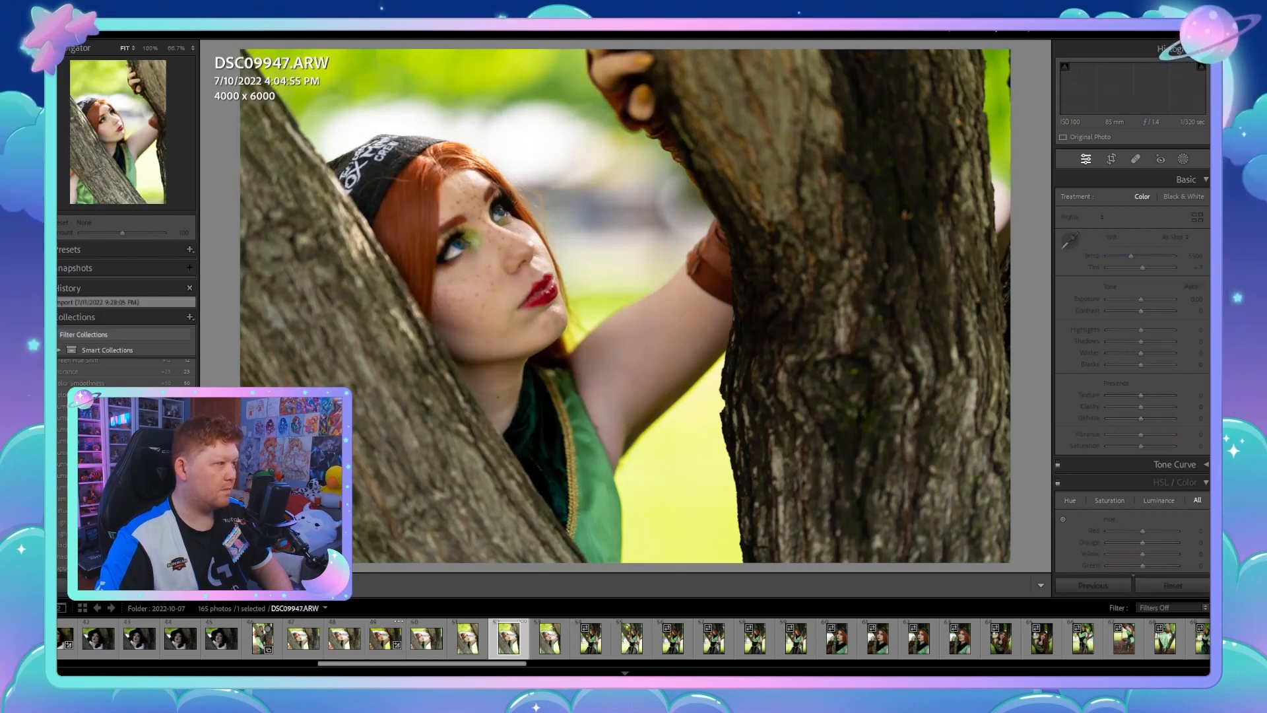
key("ctrl+shift+v")
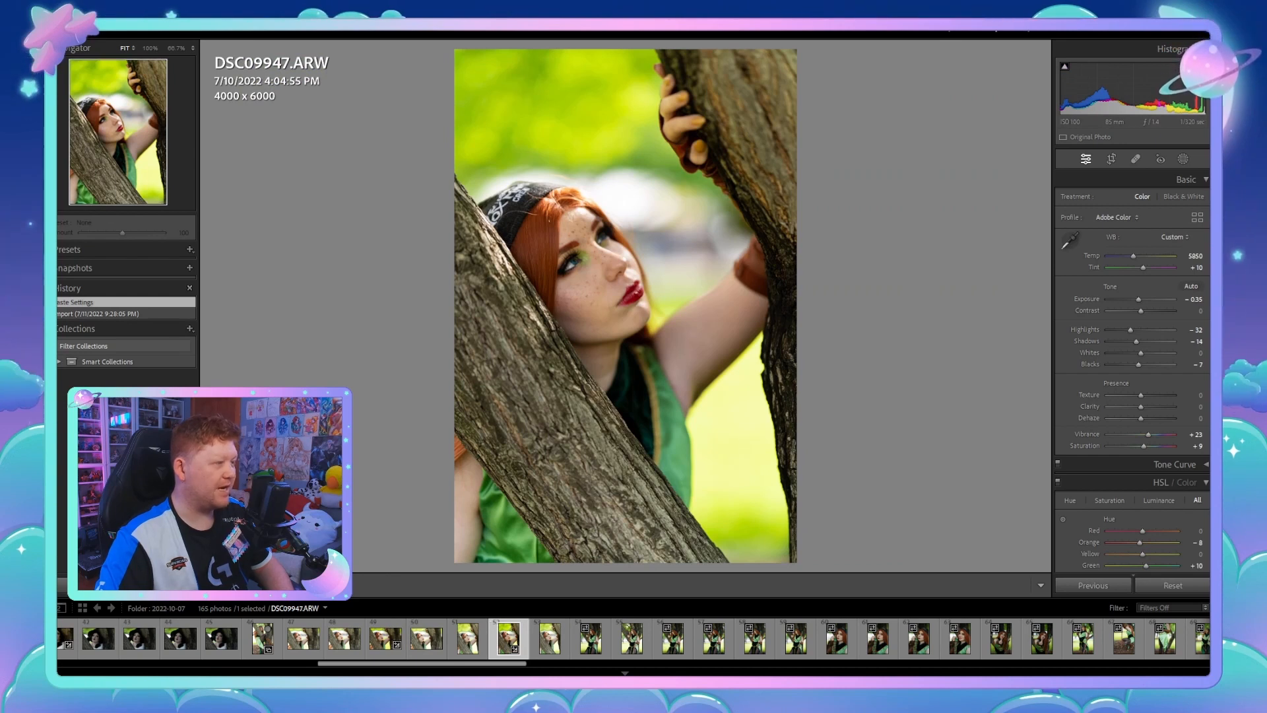
key("ctrl+alt+shift+e")
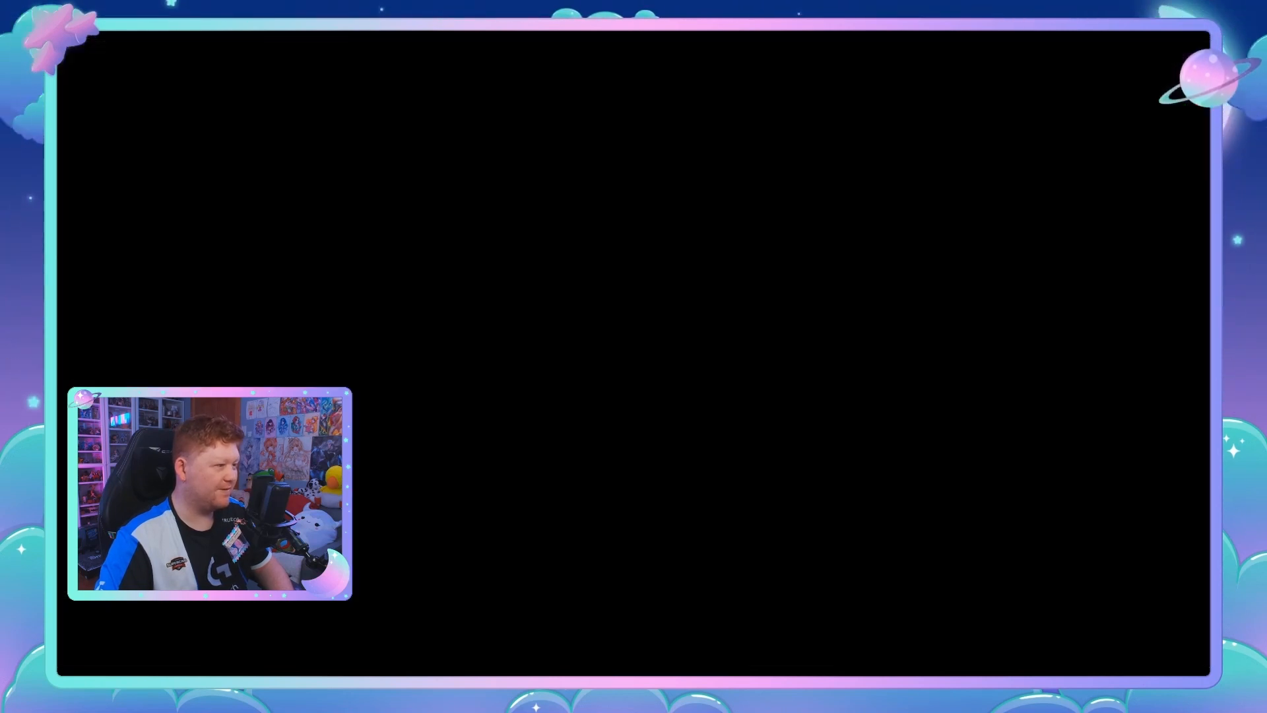
Step: Apply the develop settings of DSC09944.ARW to the staff pose DSC09950.ARW and inspect its face close up
left_click(590, 638)
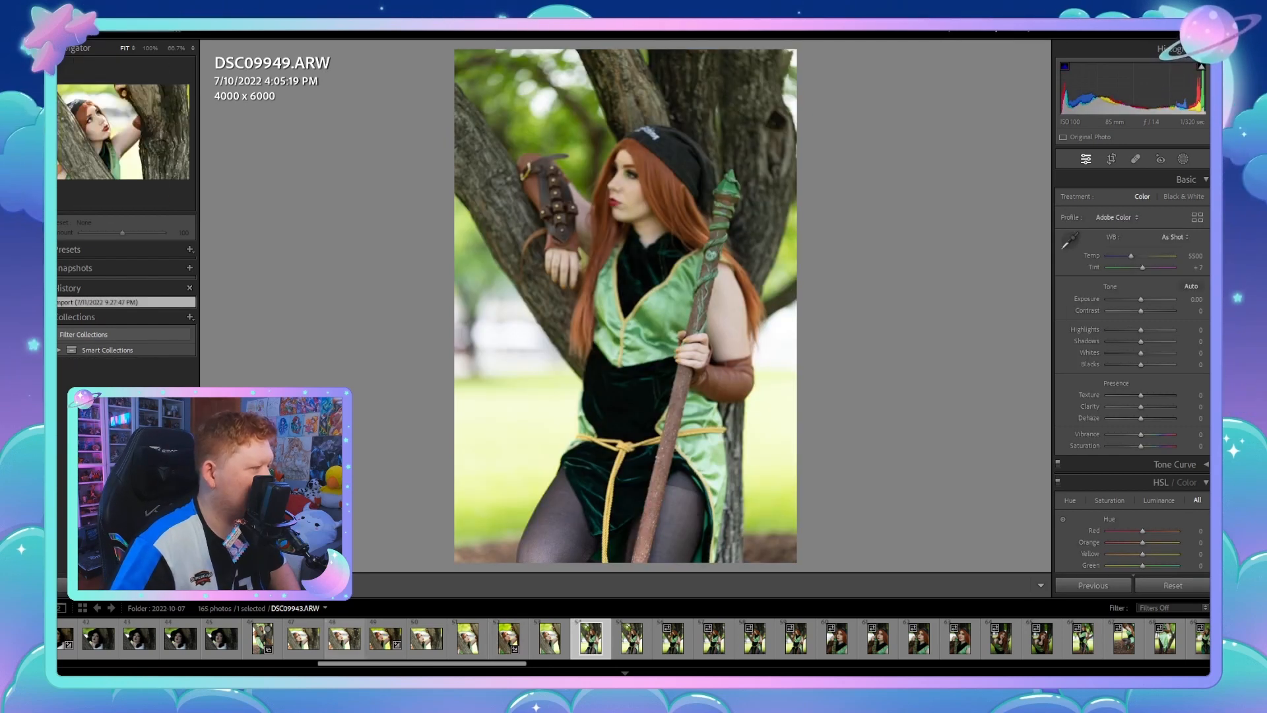
left_click(386, 638)
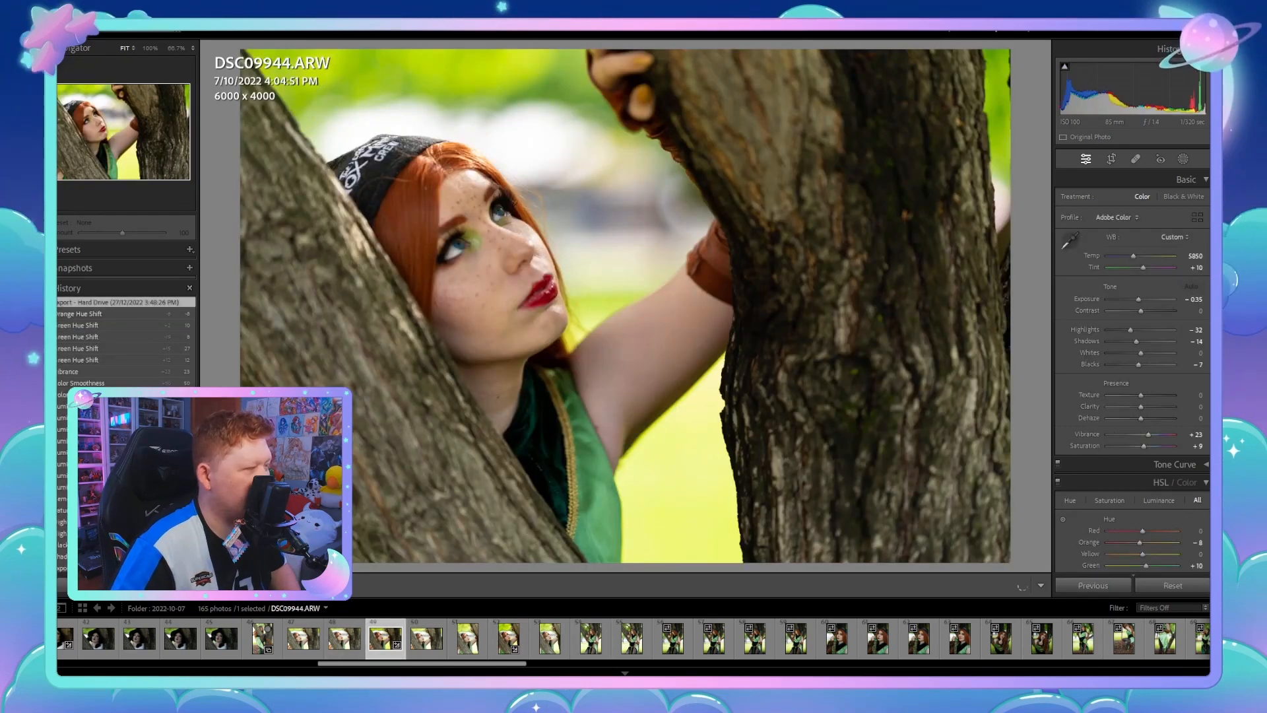
left_click(591, 637)
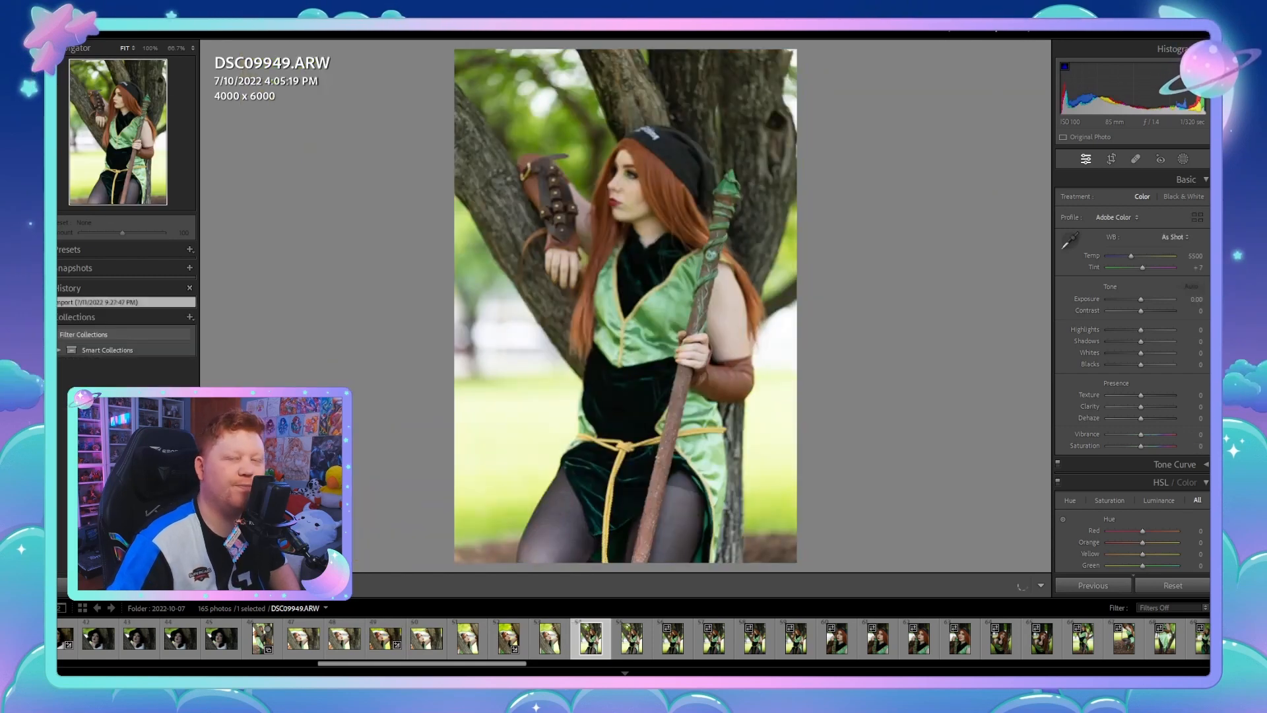
left_click(631, 638)
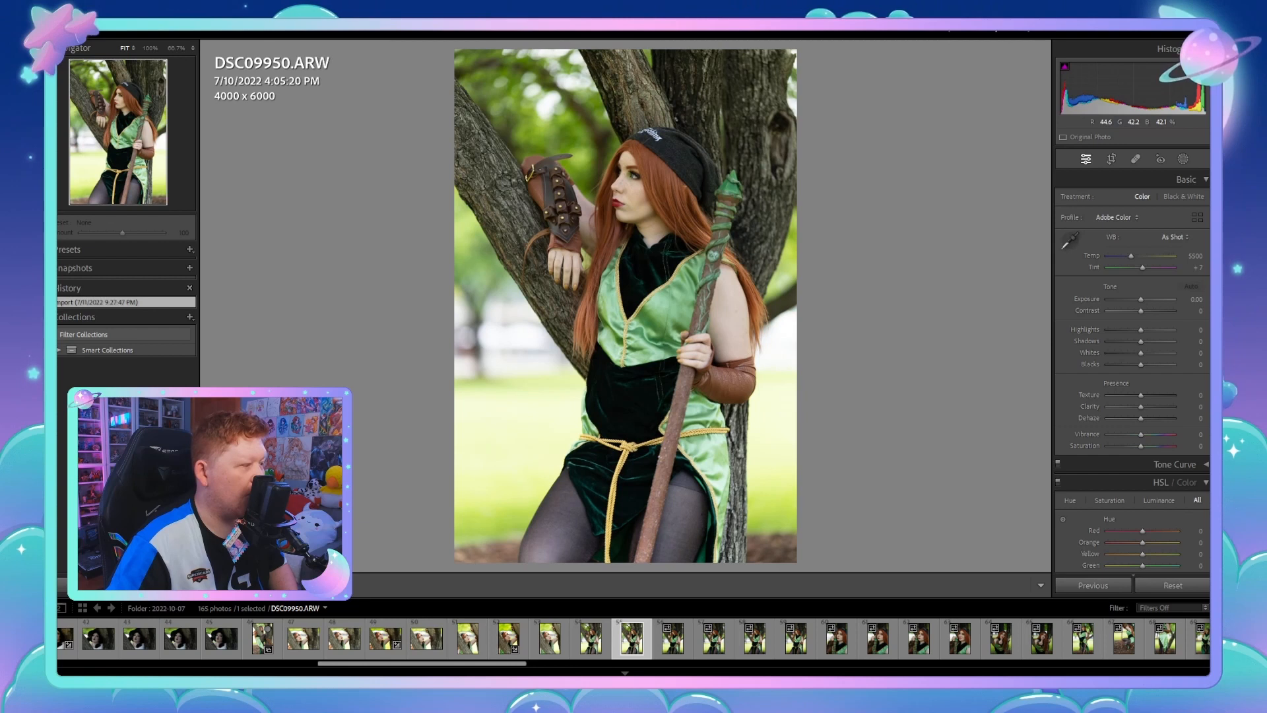
key("ctrl+shift+v")
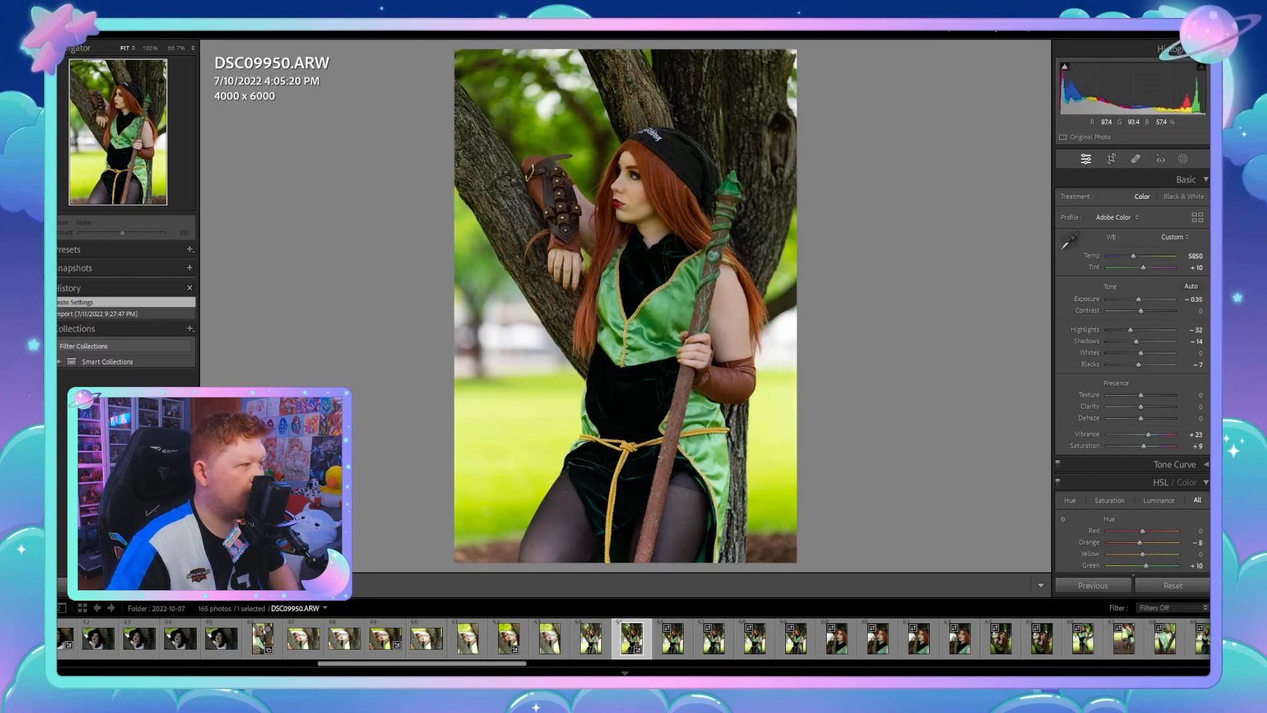
key("z")
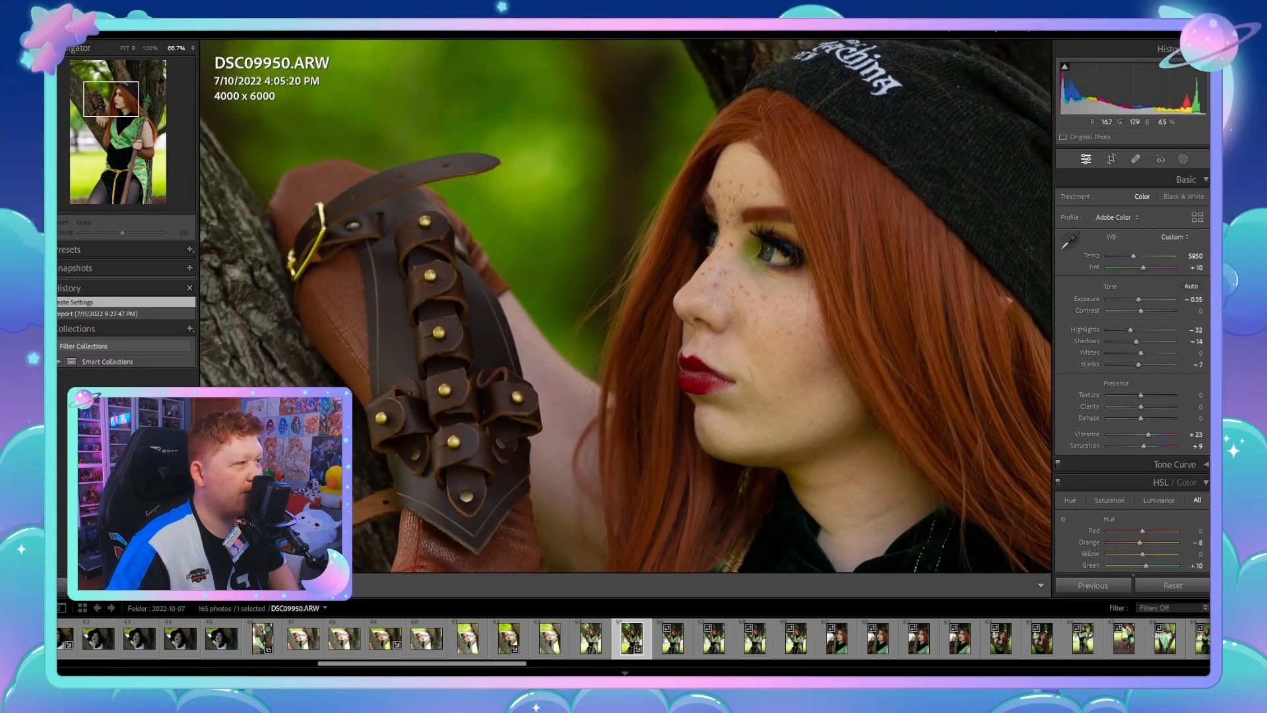
Step: Compare DSC09950.ARW with its unedited version, reapply the copied develop settings and export it with the previous export settings
key("z")
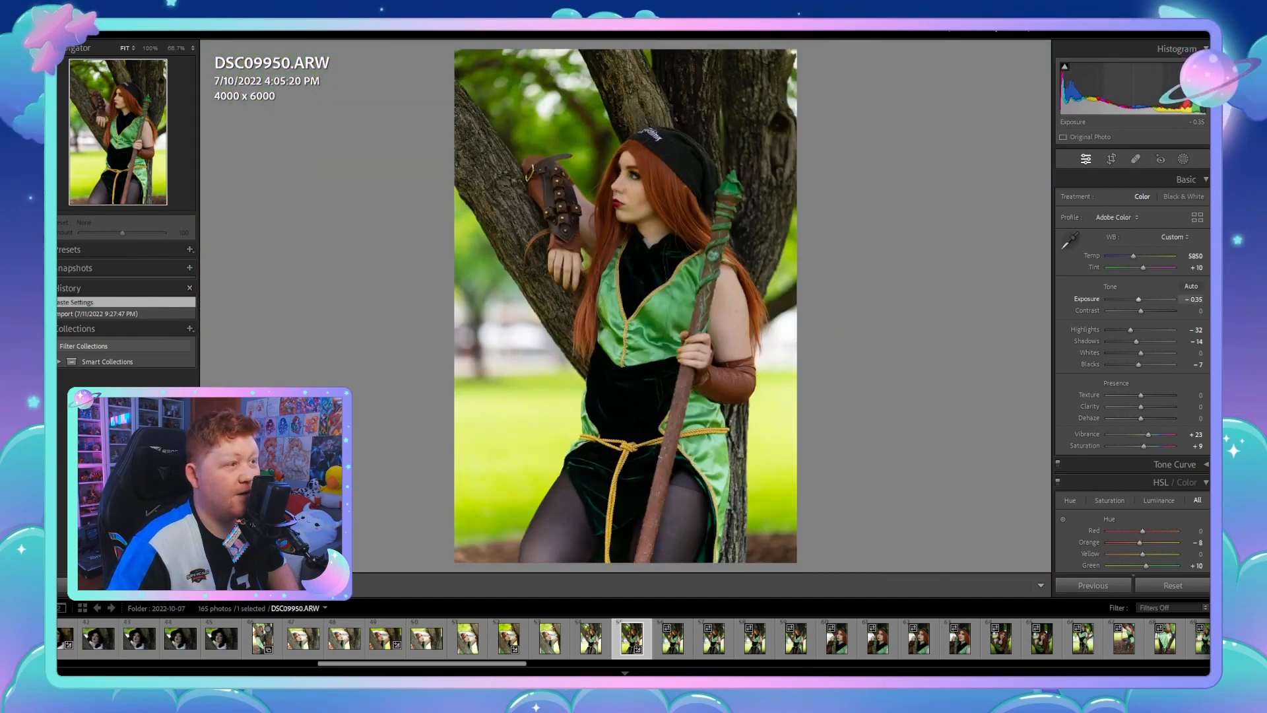
key("minus")
key("minus")
key("minus")
key("ctrl+z")
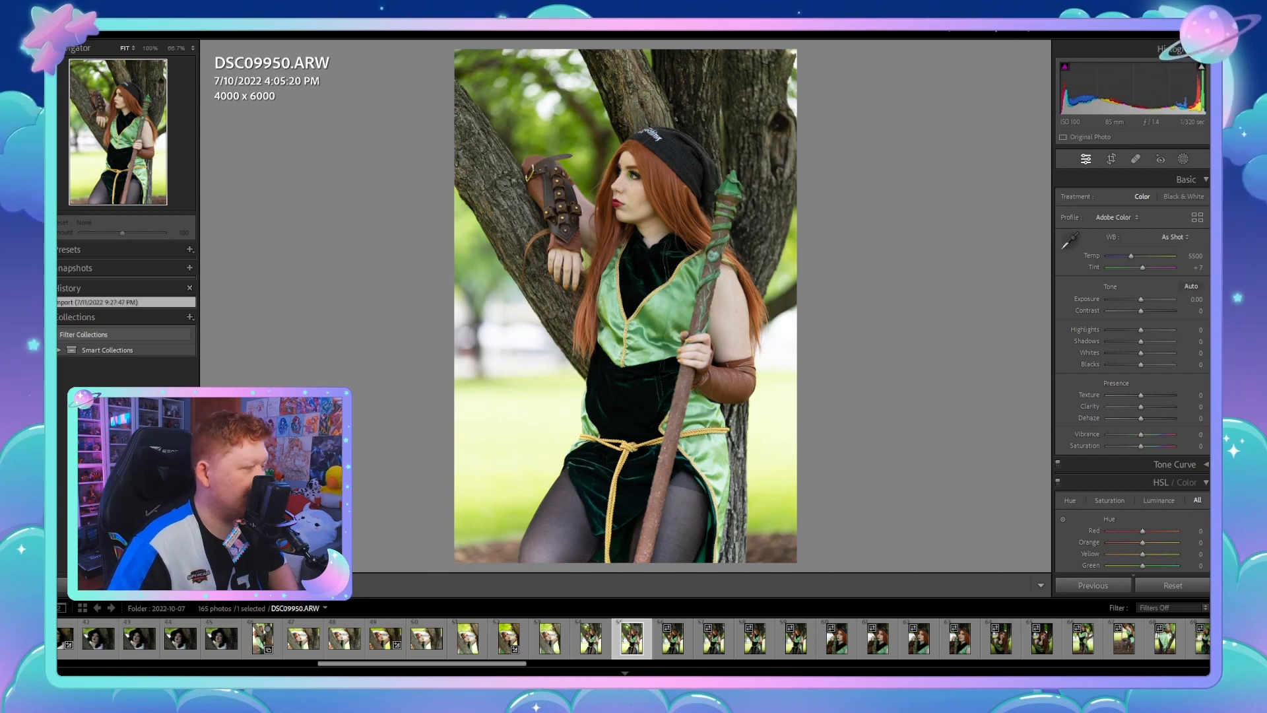
key("ctrl+shift+v")
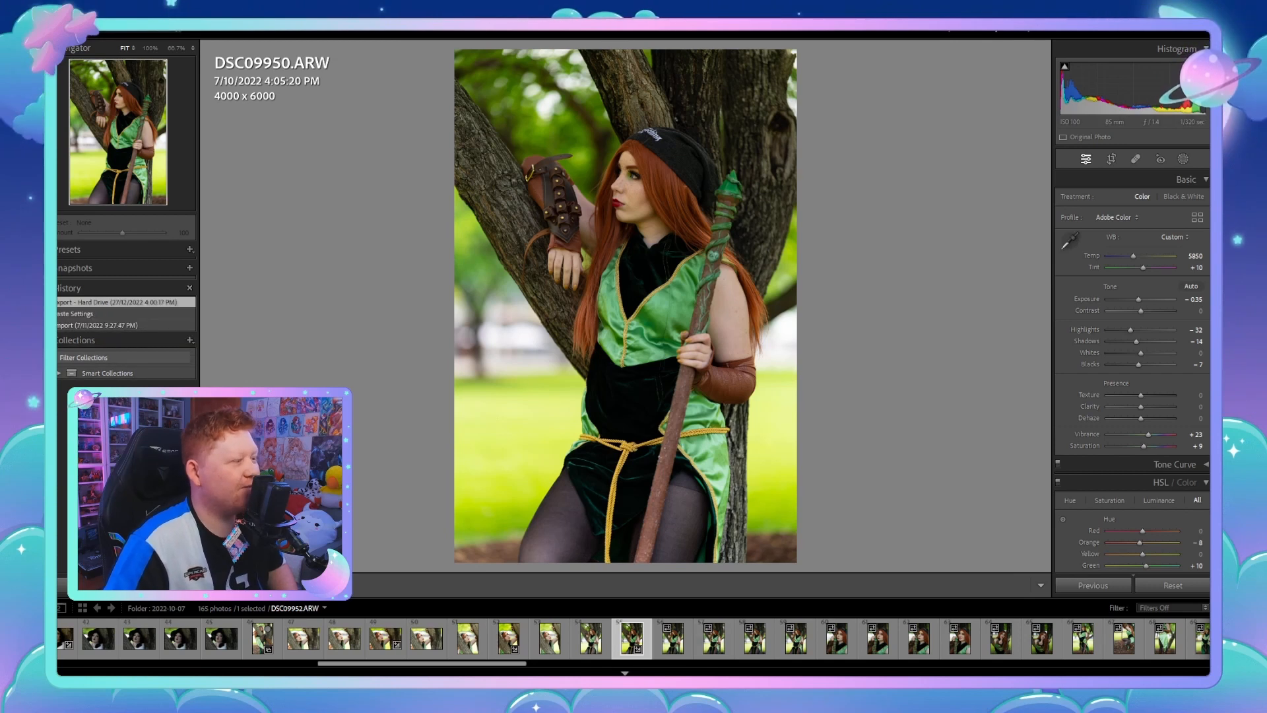
Step: Paste the copied develop settings onto DSC09952.ARW, set Blacks to +5 and Shadows to -18, export it and inspect its details
left_click(673, 639)
key("Right")
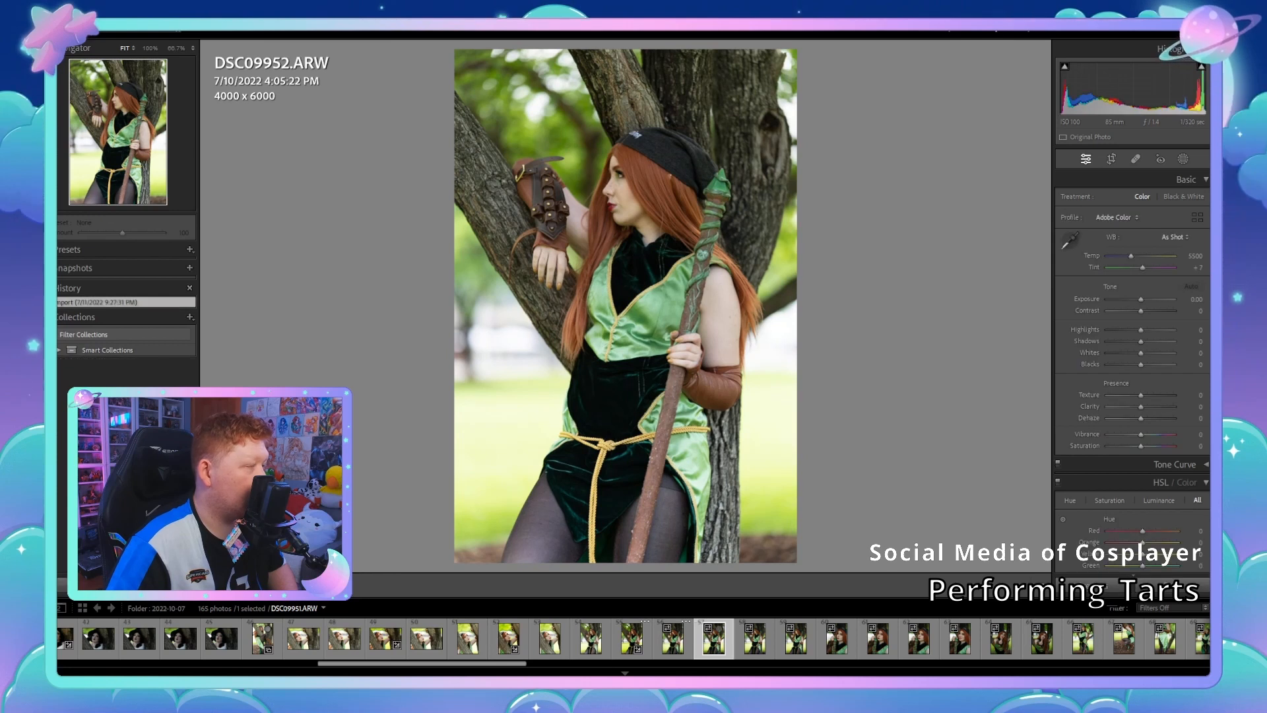
key("ctrl+shift+v")
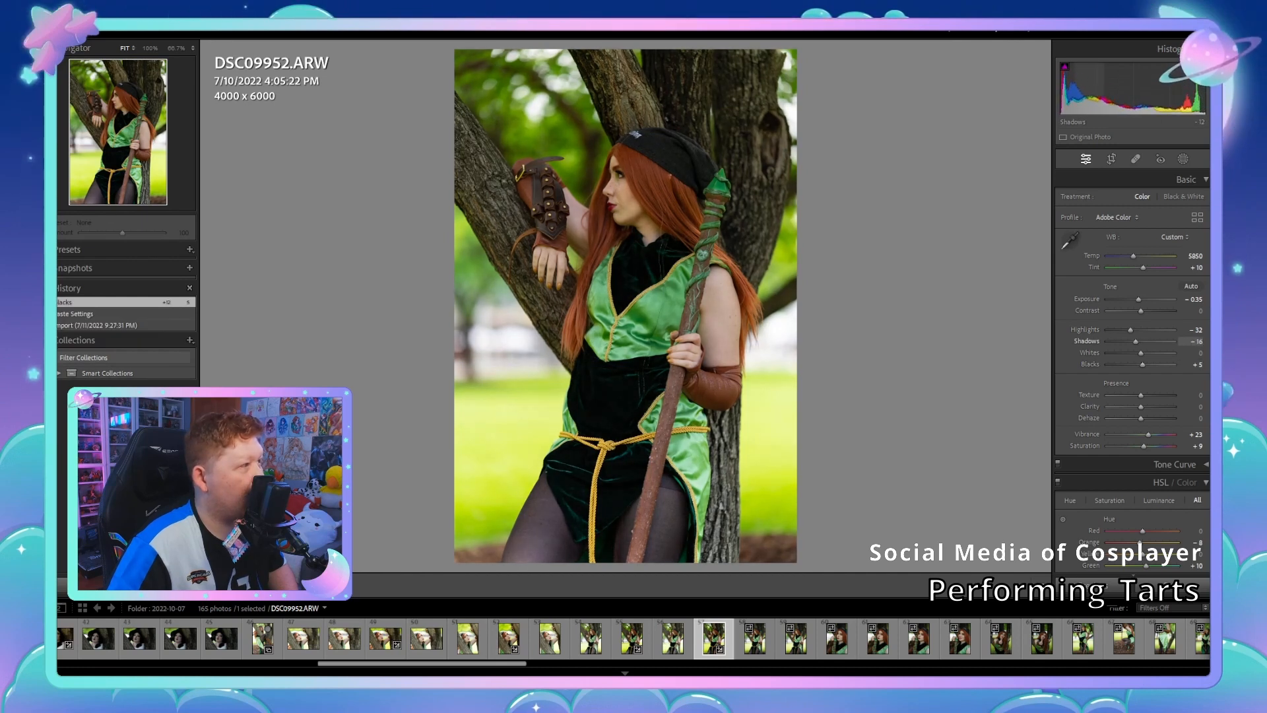
key("minus")
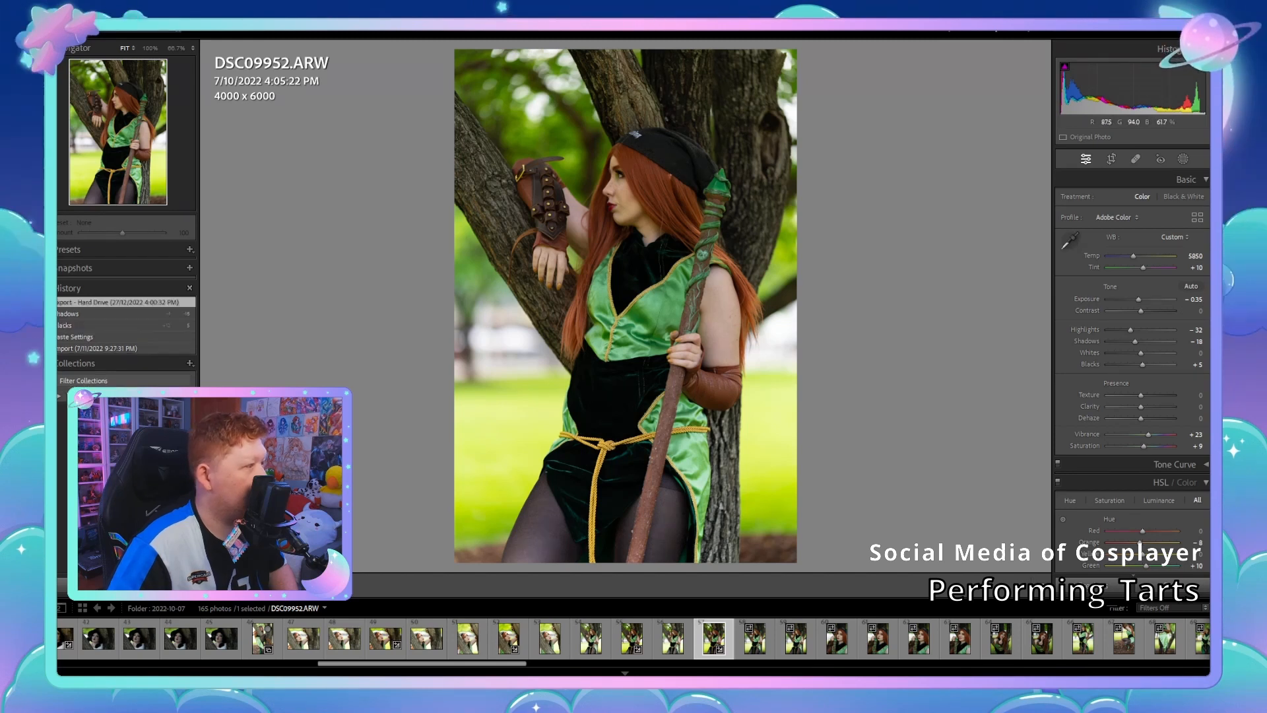
key("z")
left_click(130, 105)
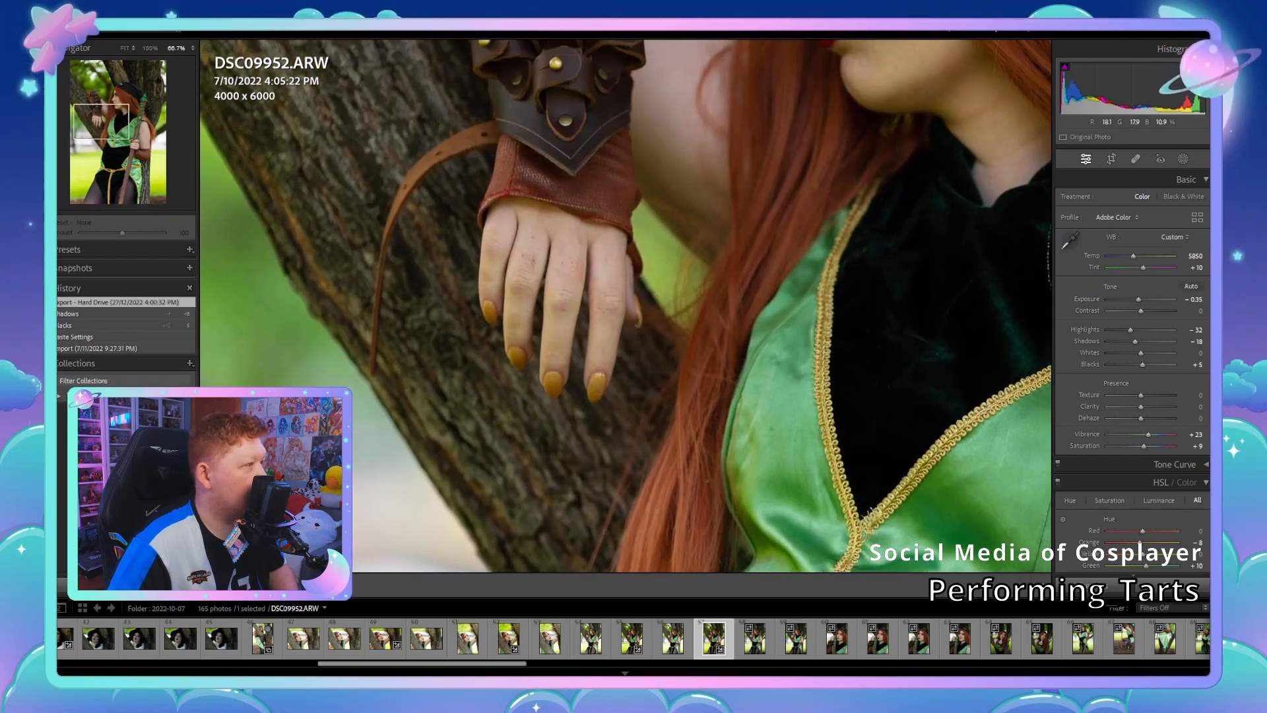
key("z")
Step: Paste the copied develop settings onto the close-up DSC09955.ARW, reset its exposure to 0 and export it with the previous settings
key("Right")
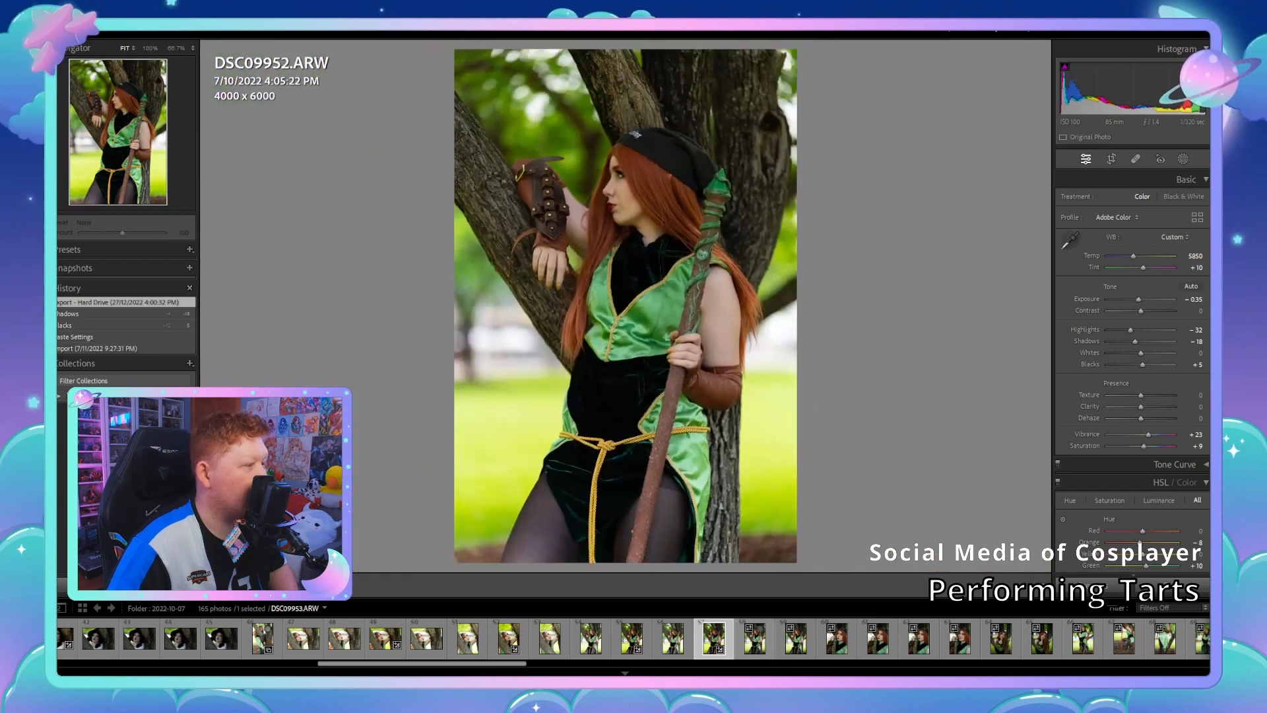
key("Right")
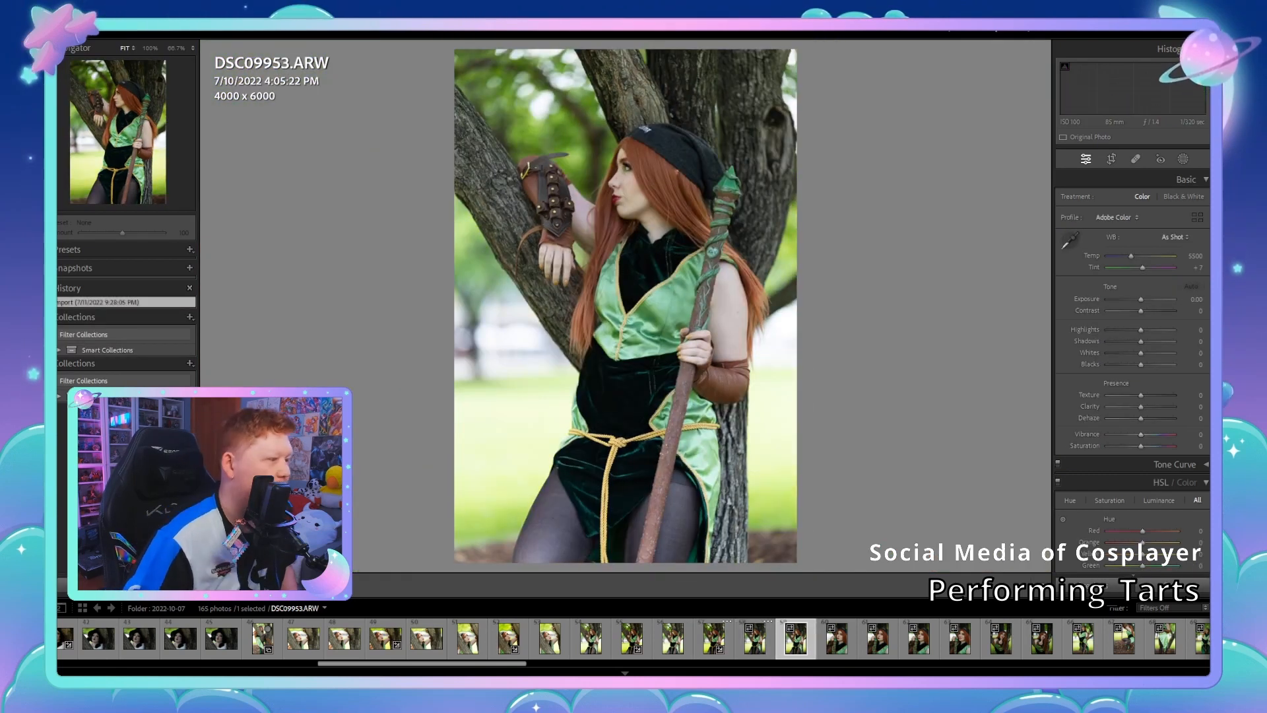
key("Right")
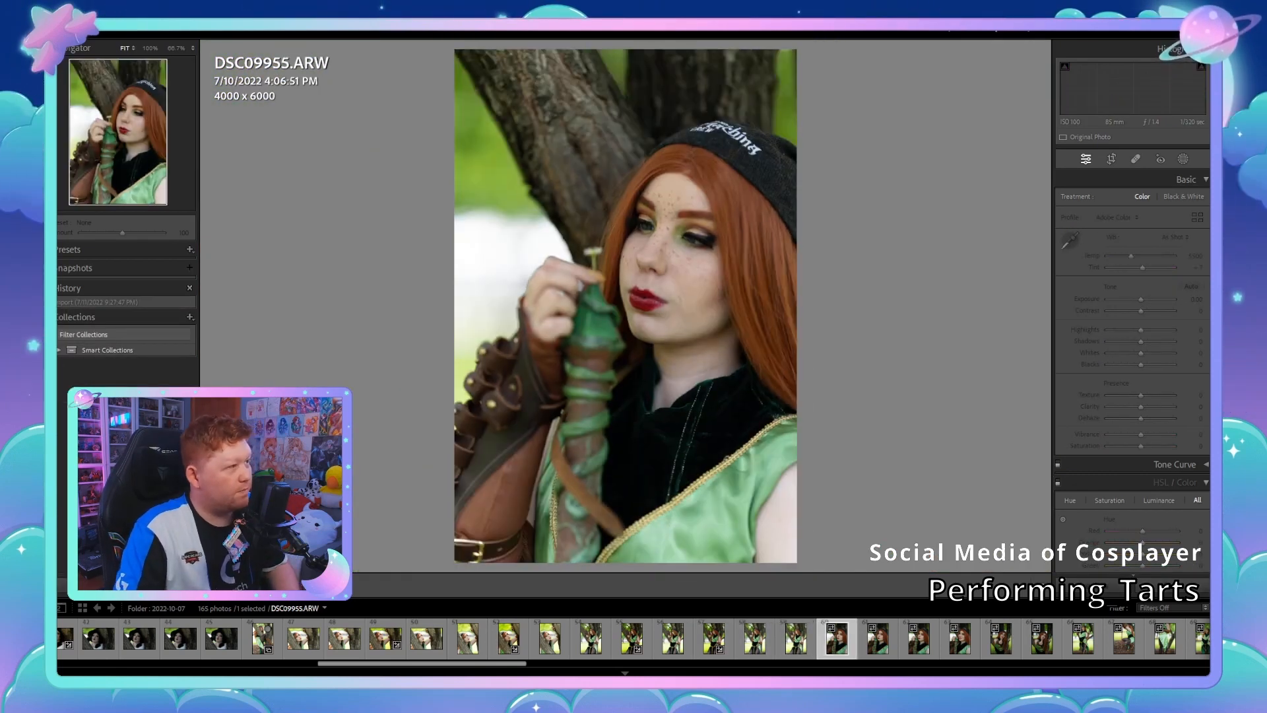
key("ctrl+shift+v")
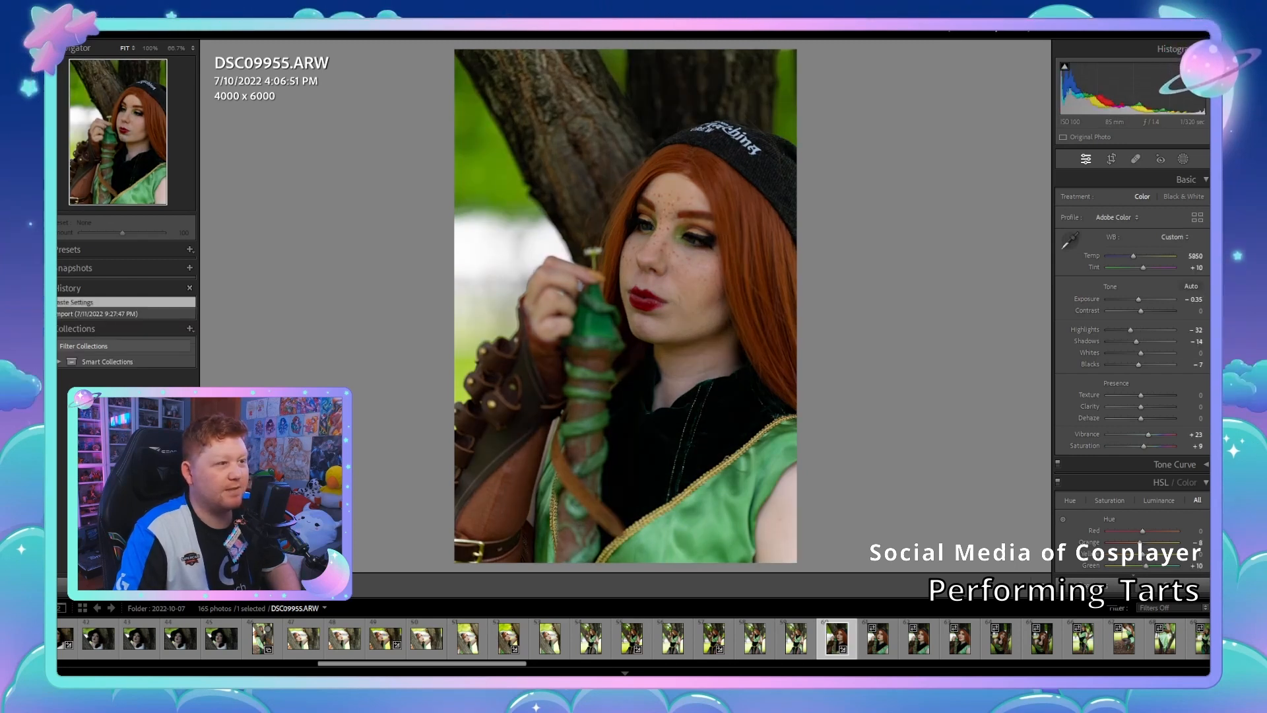
left_click_drag(1139, 299, 1140, 299)
double_click(1141, 299)
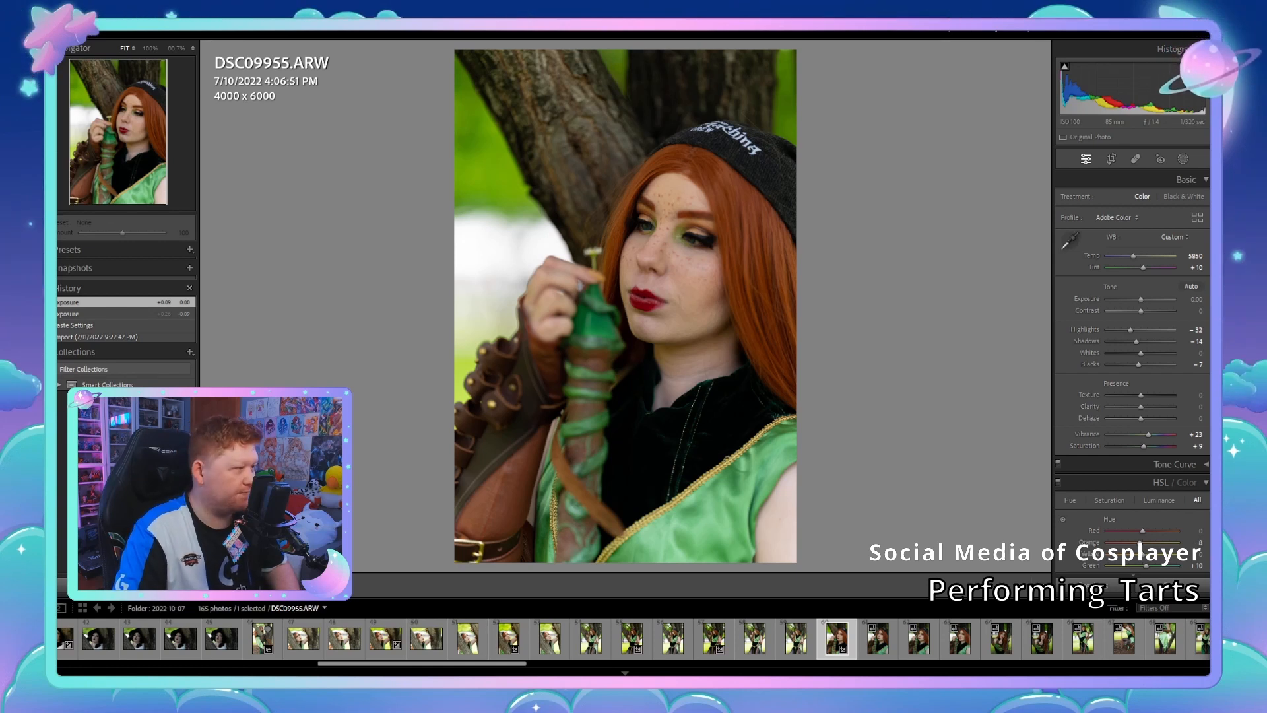
key("ctrl+shift+v")
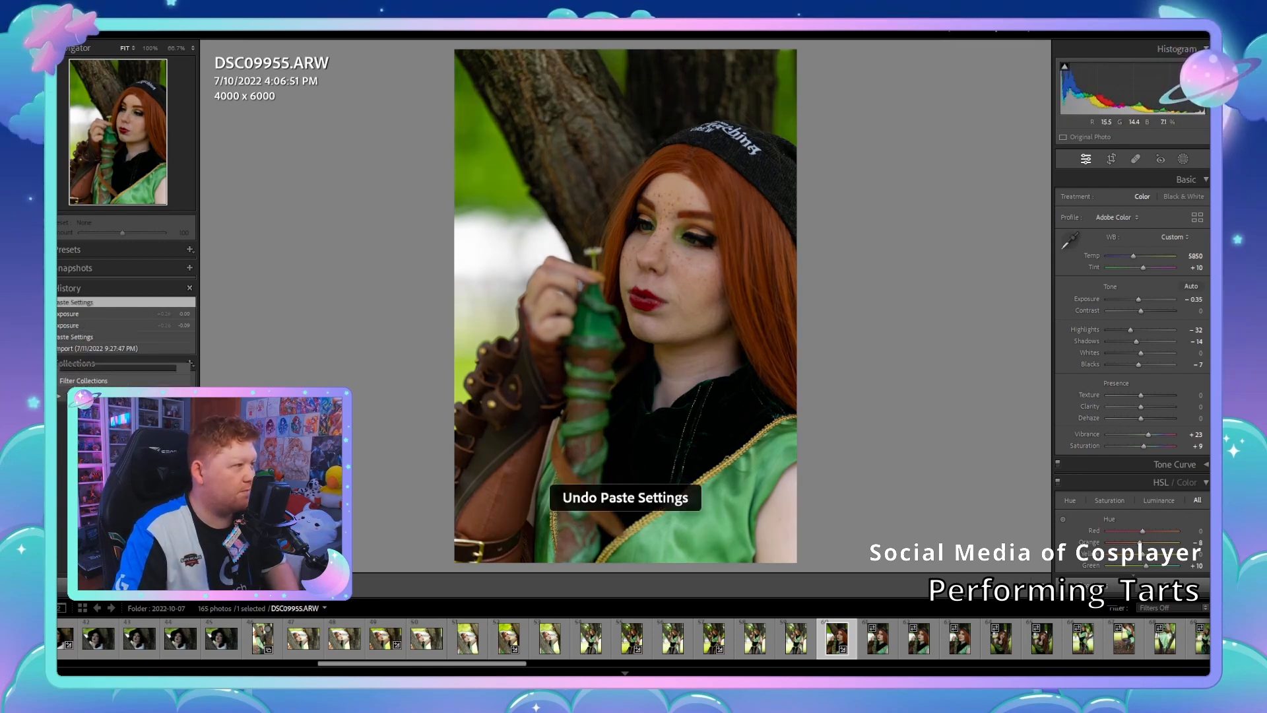
key("ctrl+z")
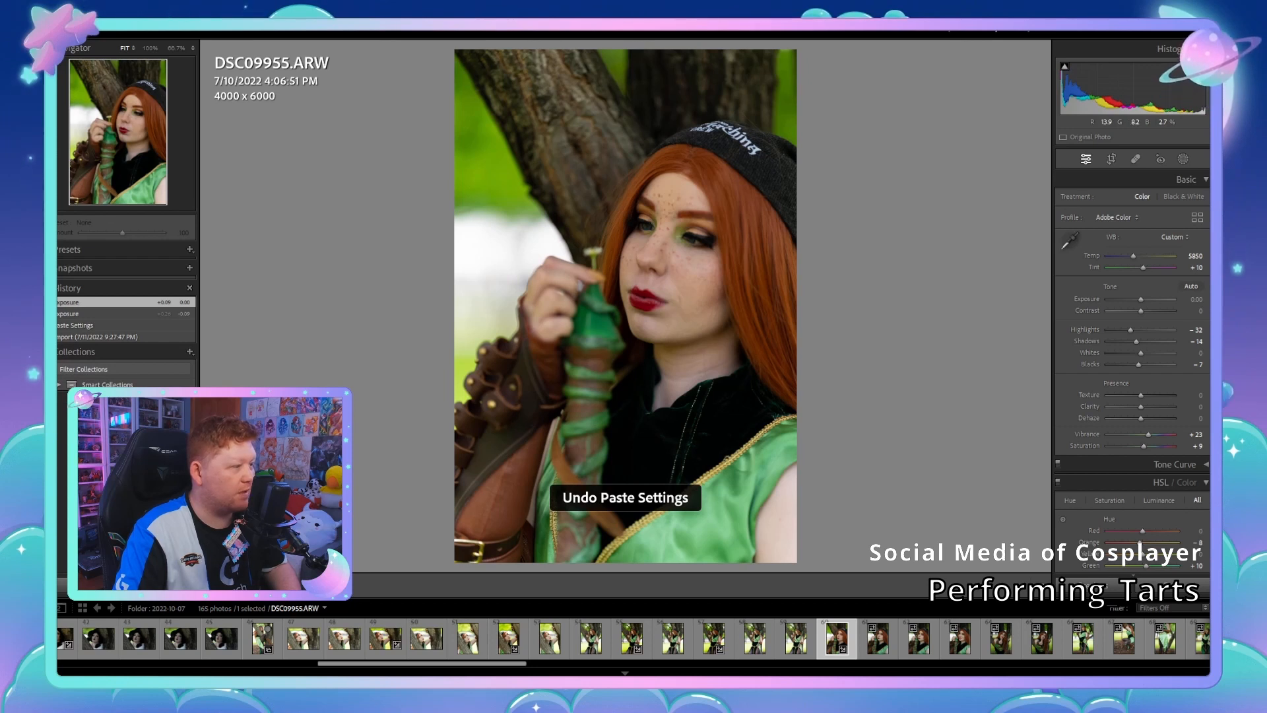
Step: Paste the copied develop settings onto the smiling close-up DSC09958.ARW and export it with the previous export settings
key("Right")
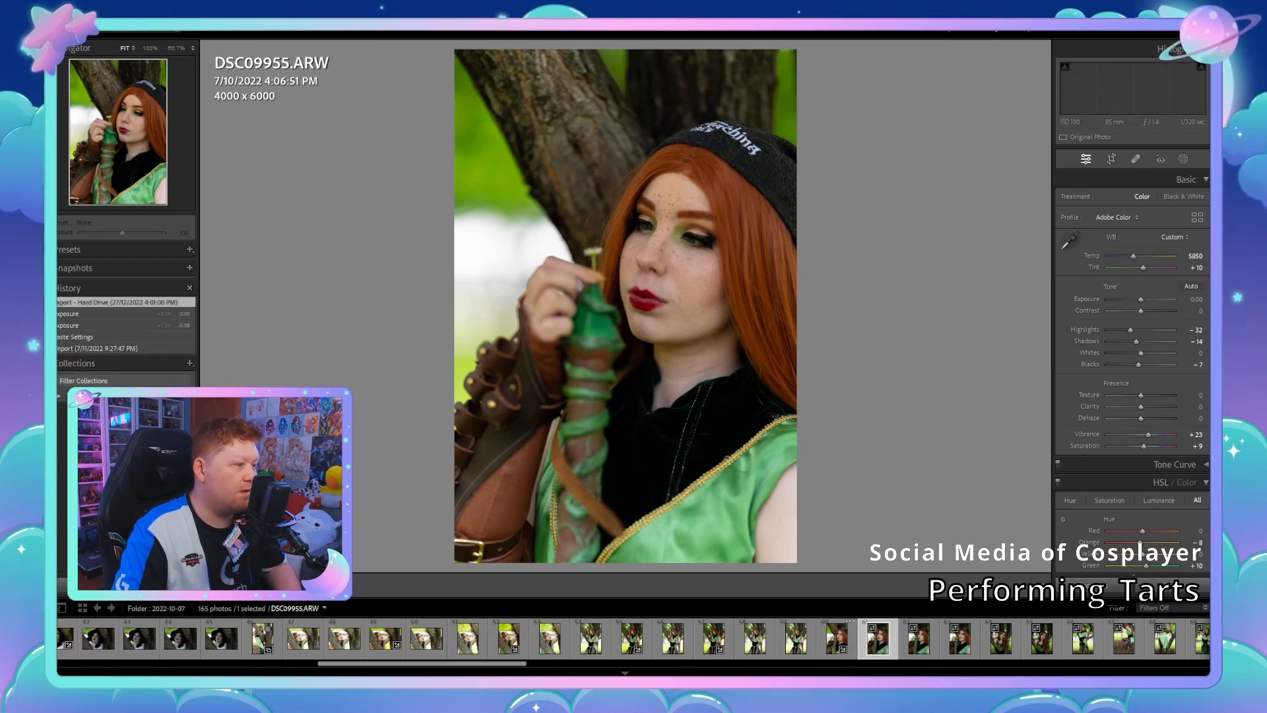
key("Right")
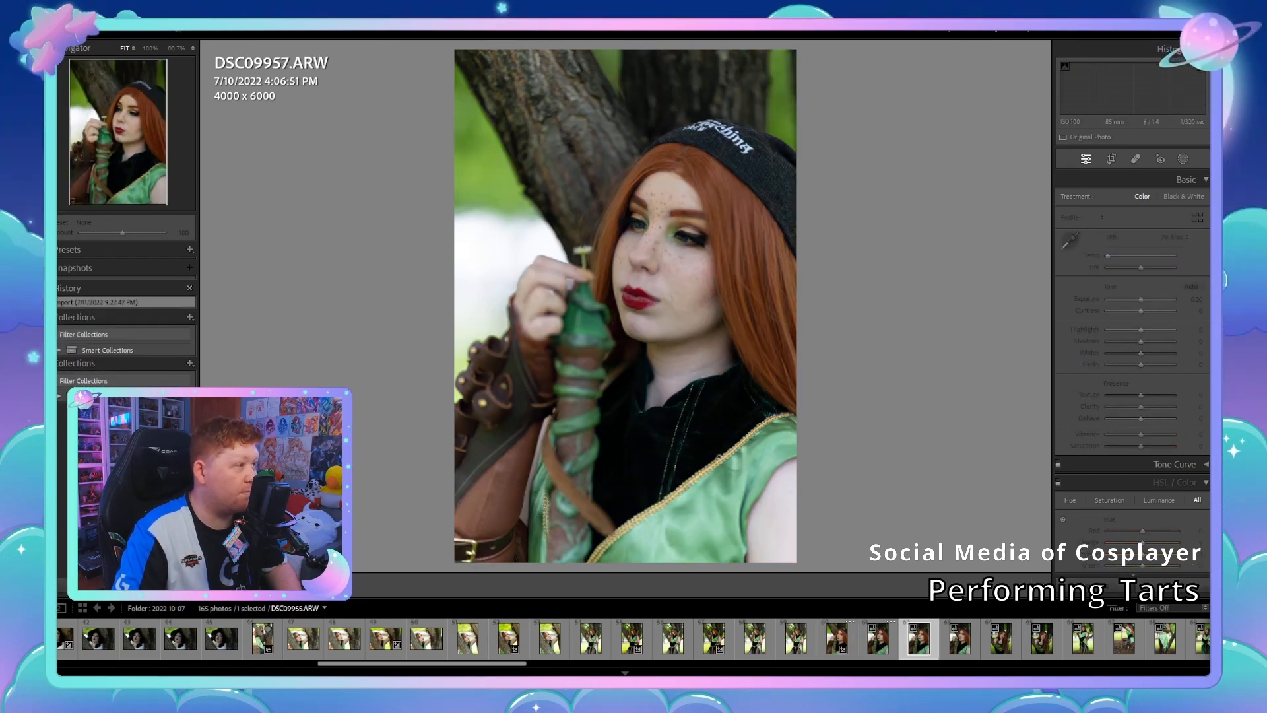
key("Right")
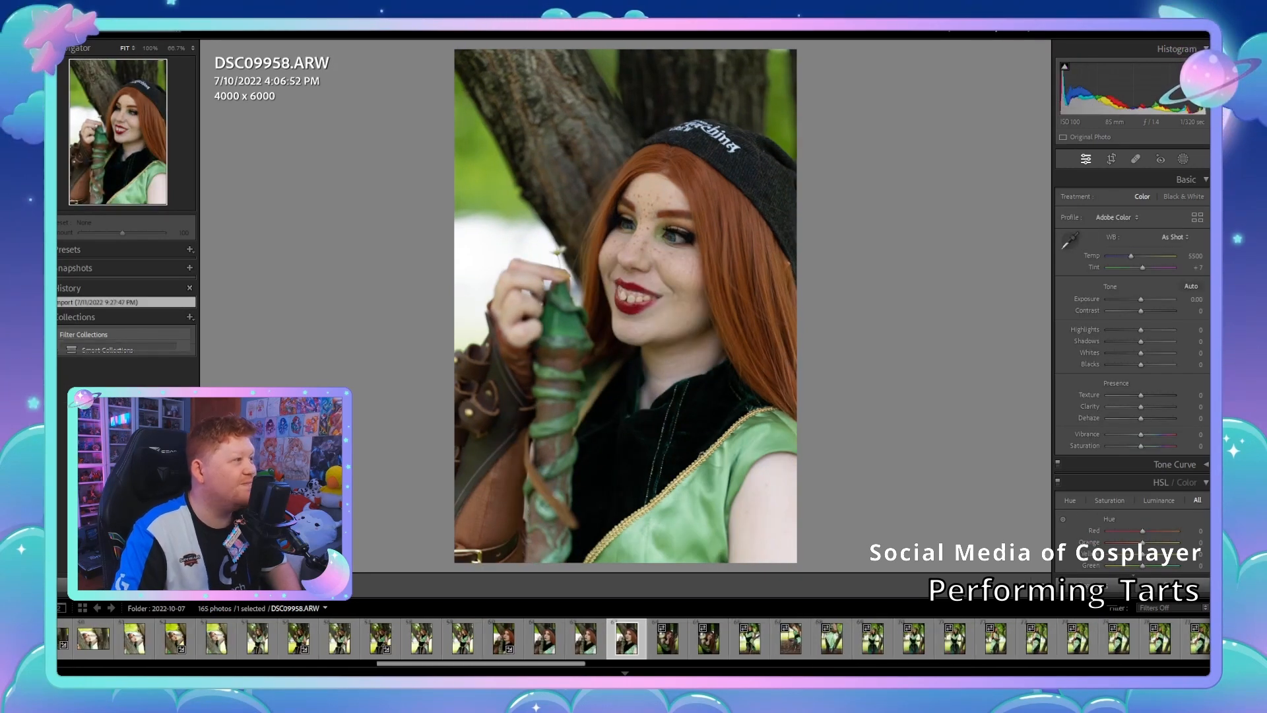
key("ctrl+shift+v")
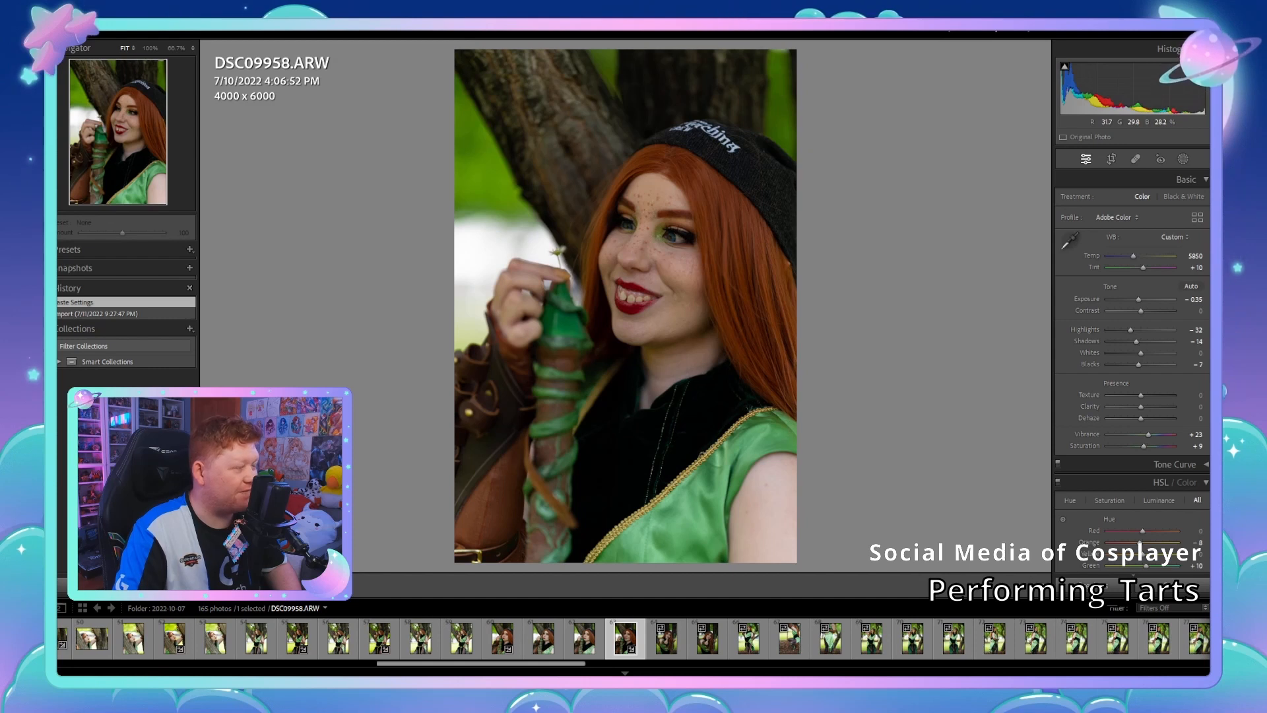
key("ctrl+alt+shift+e")
Step: Compare DSC09959.ARW with DSC09960.ARW, try the copied develop settings on DSC09959.ARW and undo the paste
key("Right")
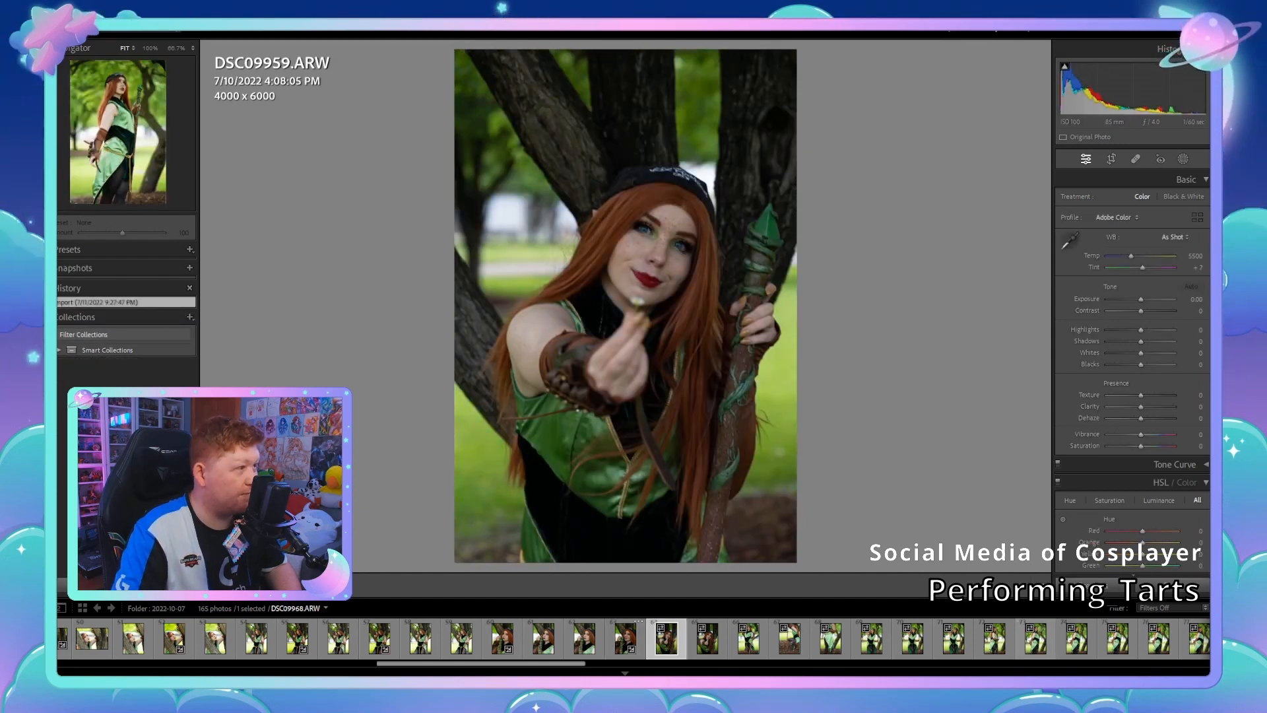
key("Right")
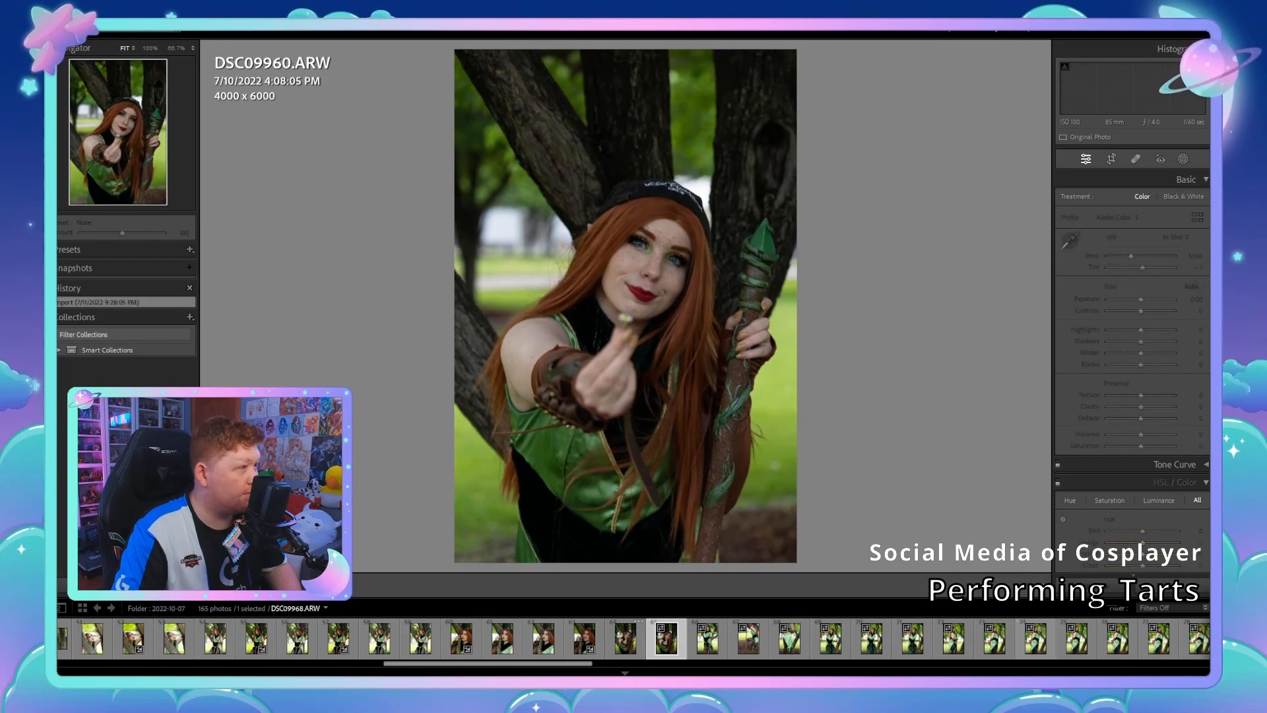
key("Left")
key("Right")
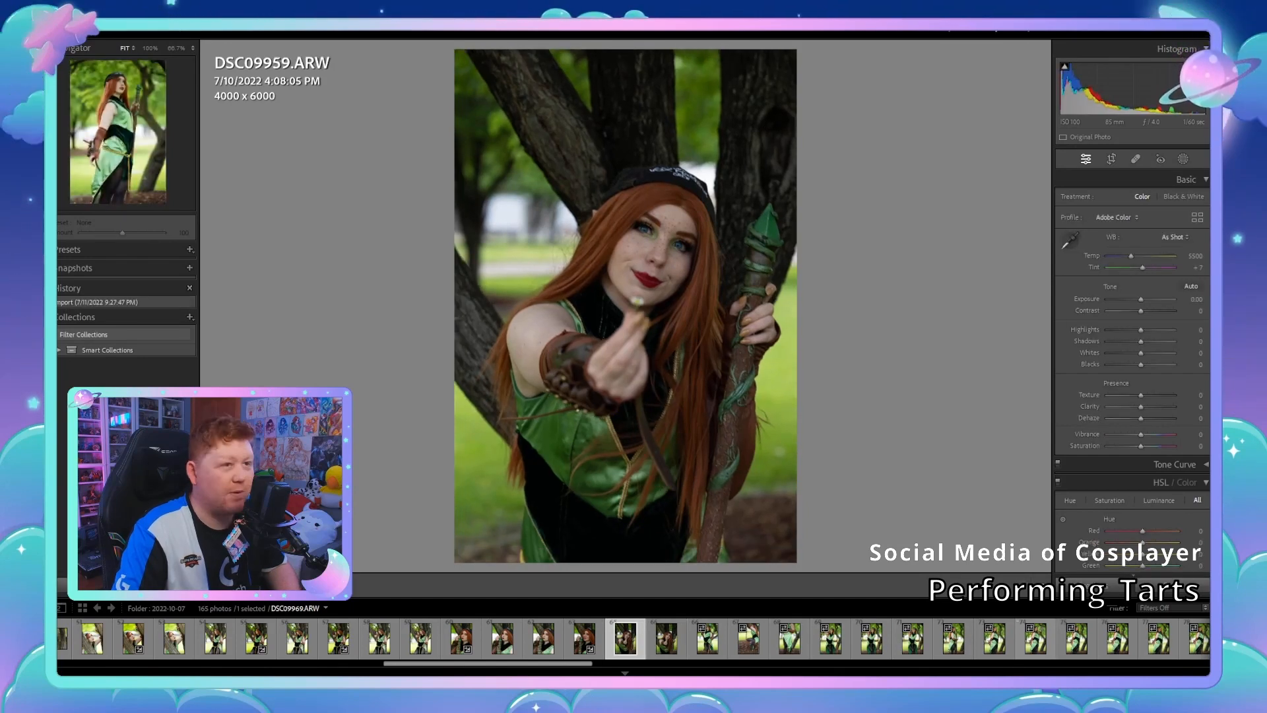
key("ctrl+shift+v")
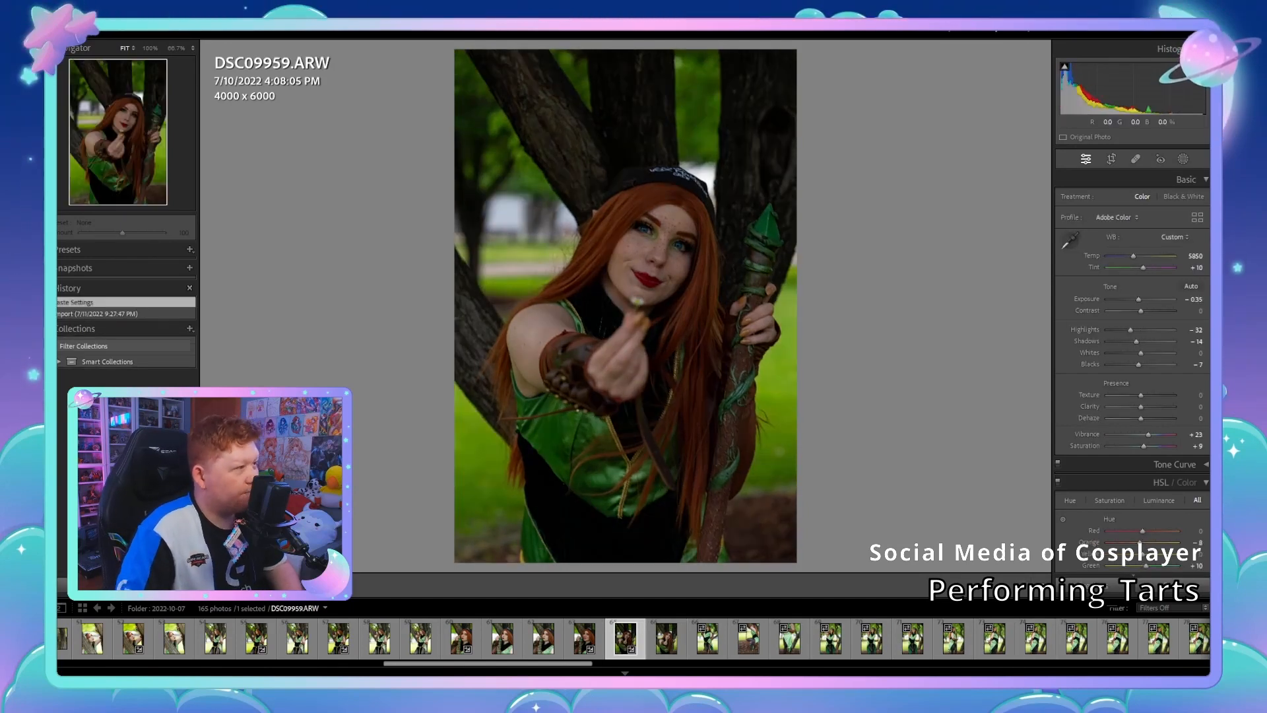
key("ctrl+z")
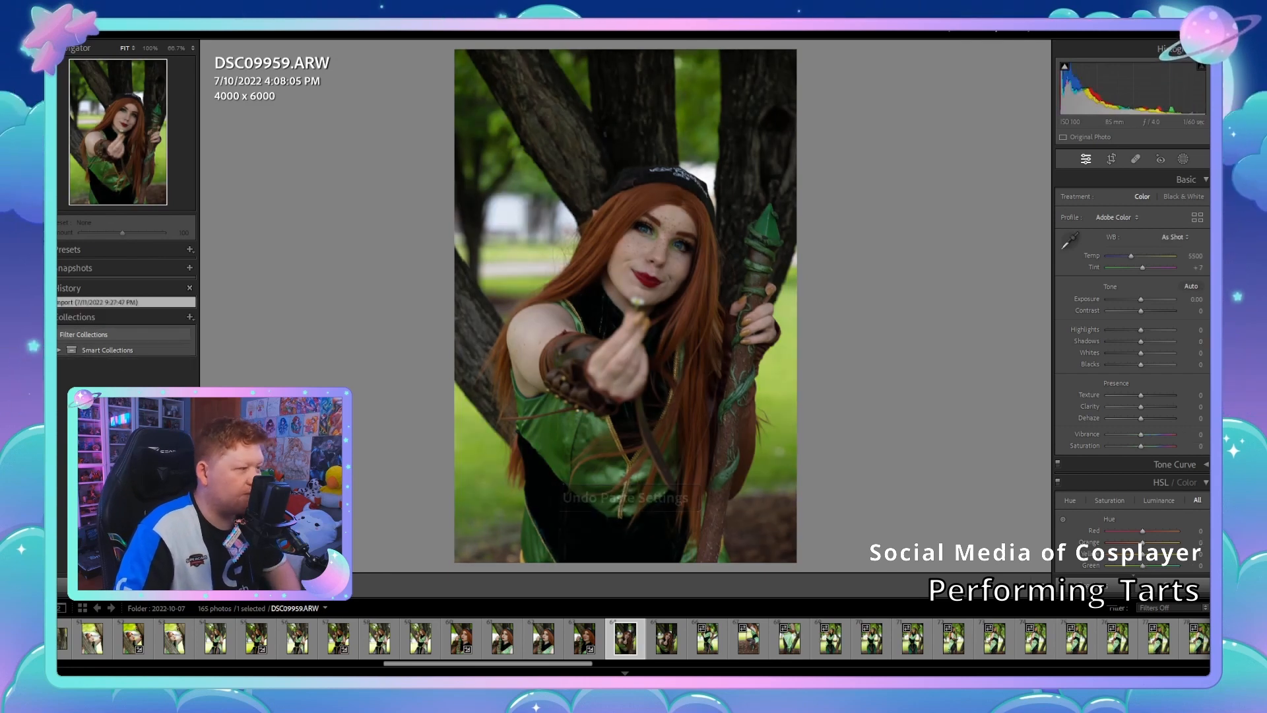
Step: Sample the white balance of DSC09959.ARW from the pale background for Temp 6050 and Tint +8, and raise the exposure to +0.53
key("w")
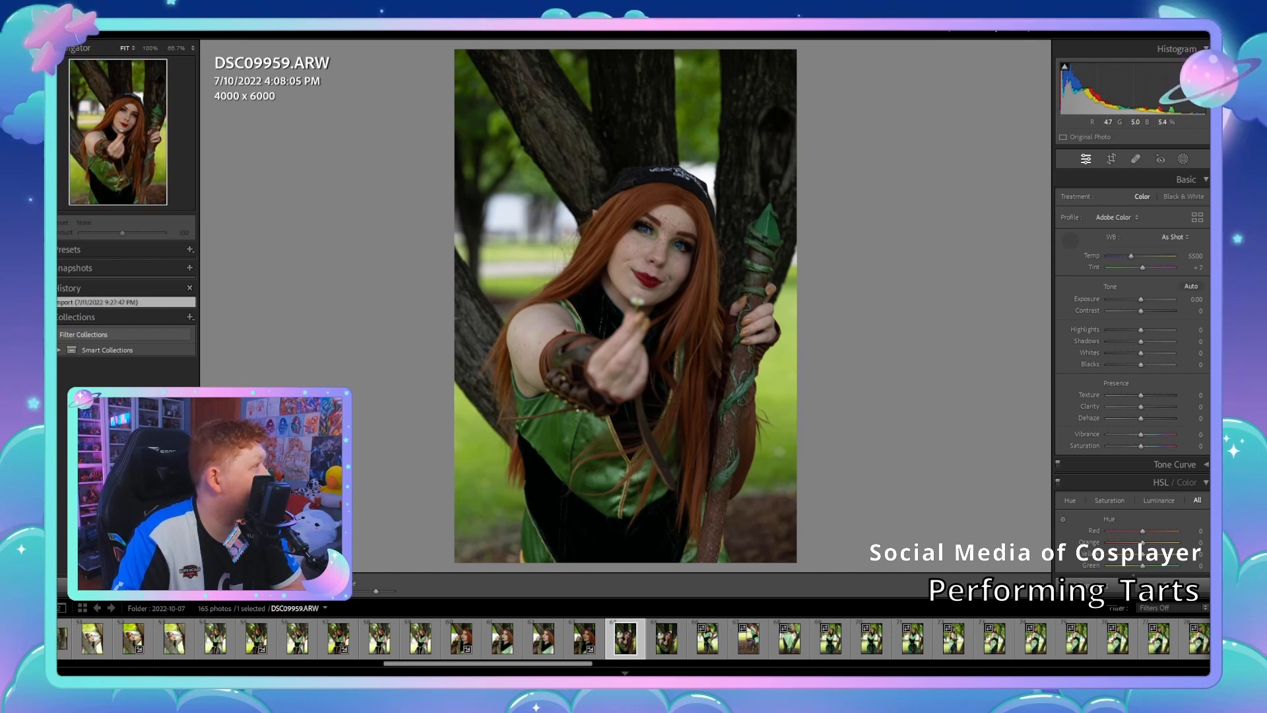
left_click(508, 213)
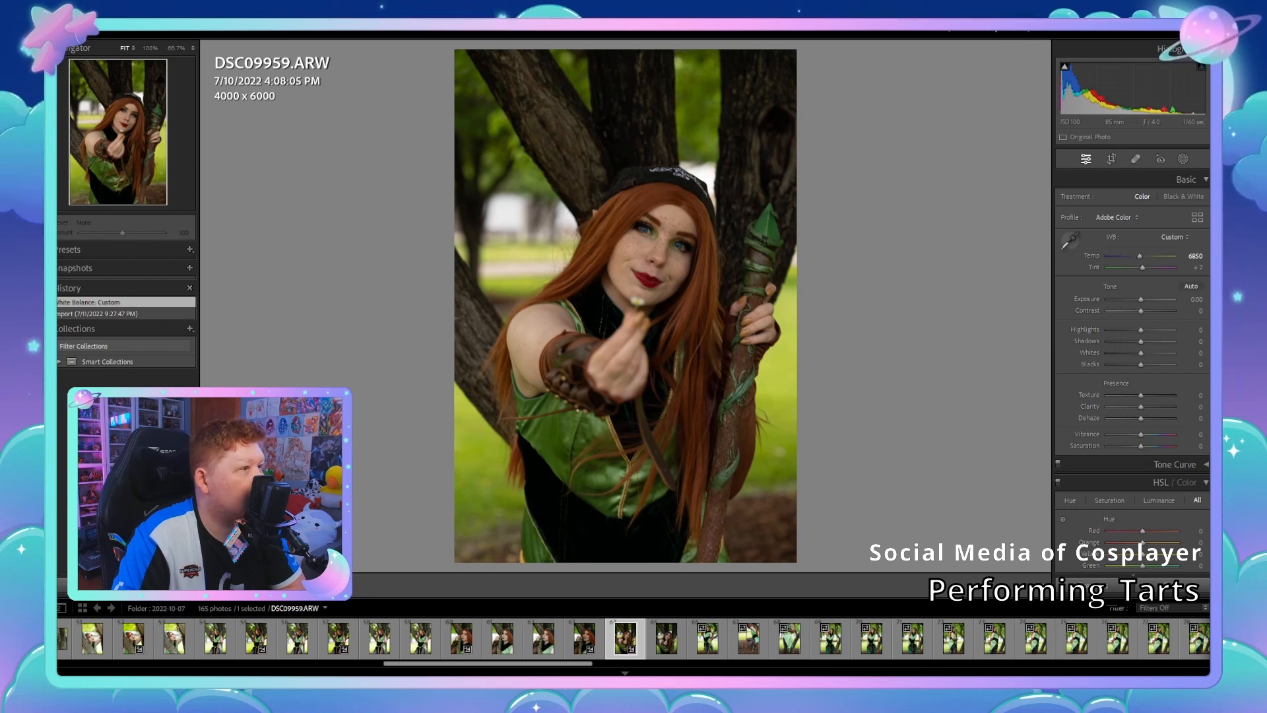
key("w")
left_click(509, 212)
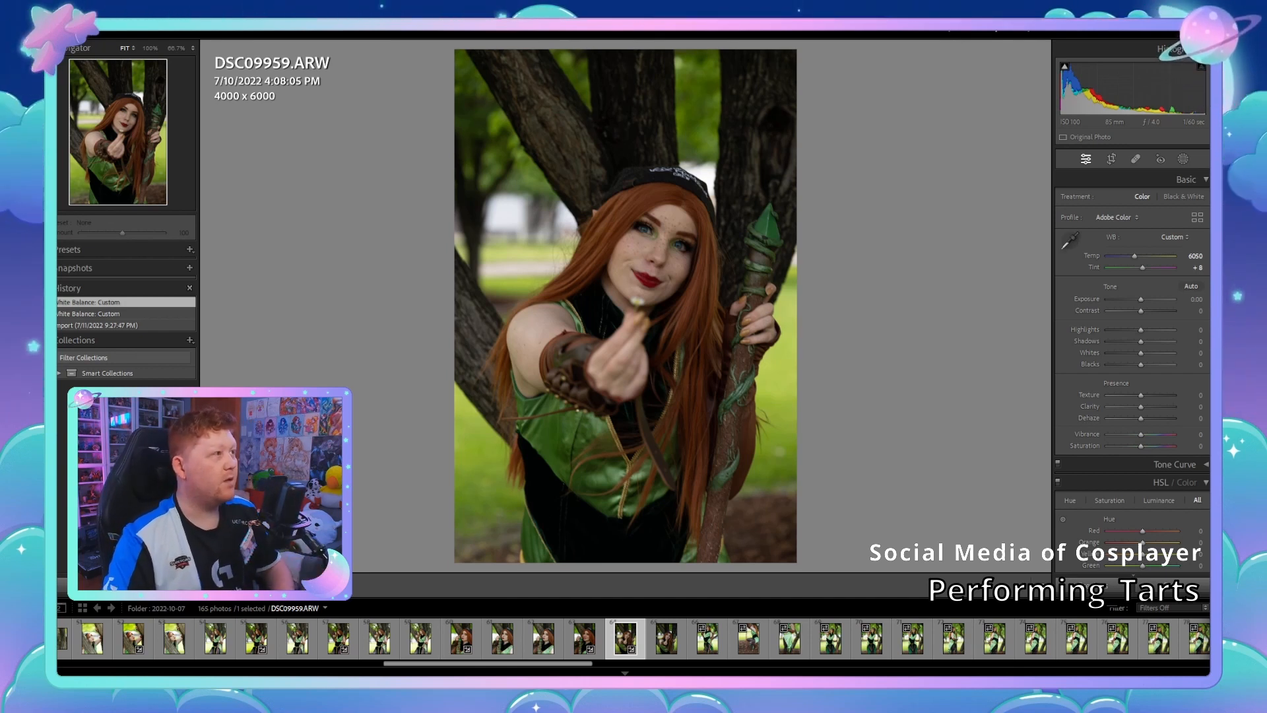
left_click_drag(1140, 299, 1144, 299)
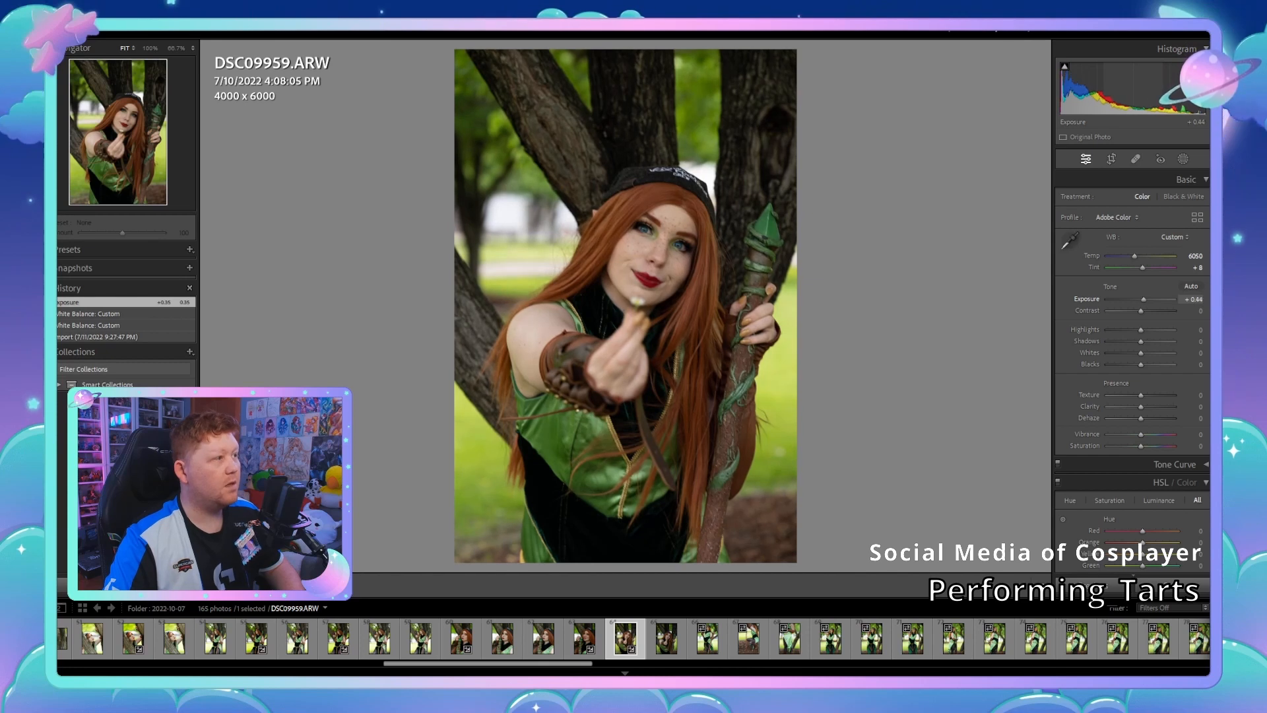
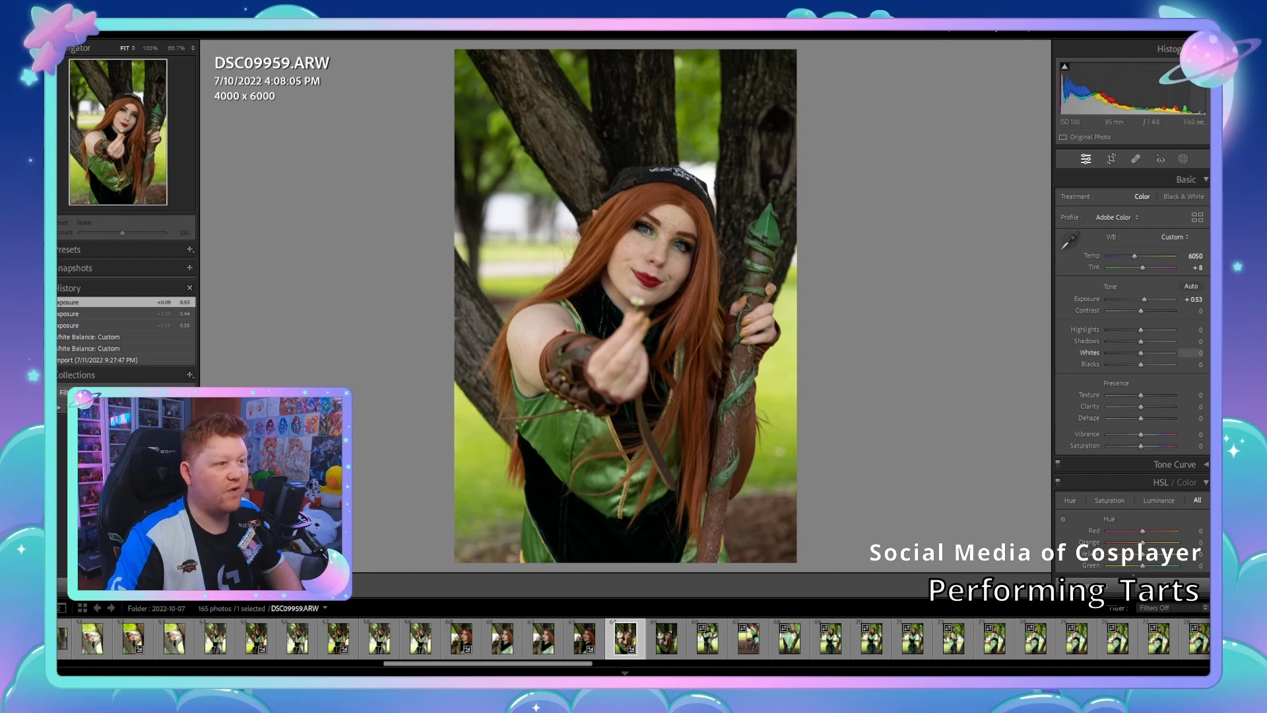
Step: Set Blacks to +14, Shadows to +18, Whites to -9 and Highlights to -11 on DSC09959.ARW and inspect the face close up
left_click_drag(1141, 364, 1147, 341)
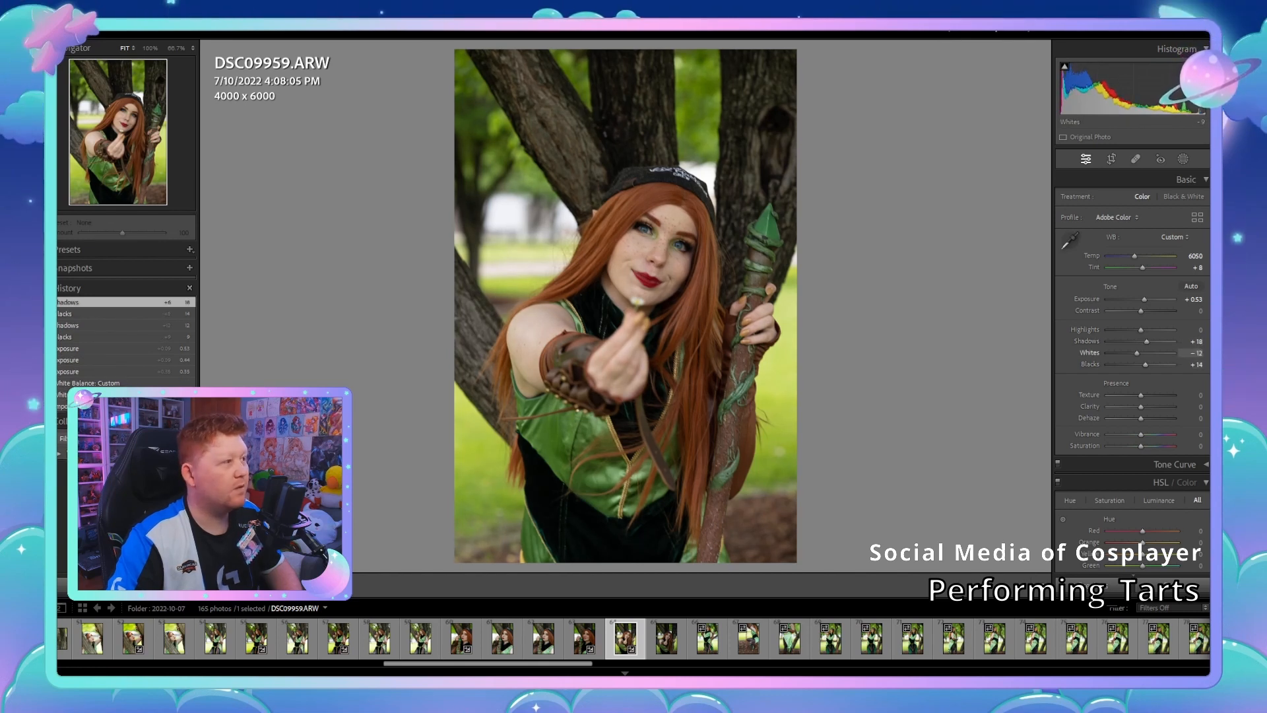
left_click_drag(1143, 352, 1137, 329)
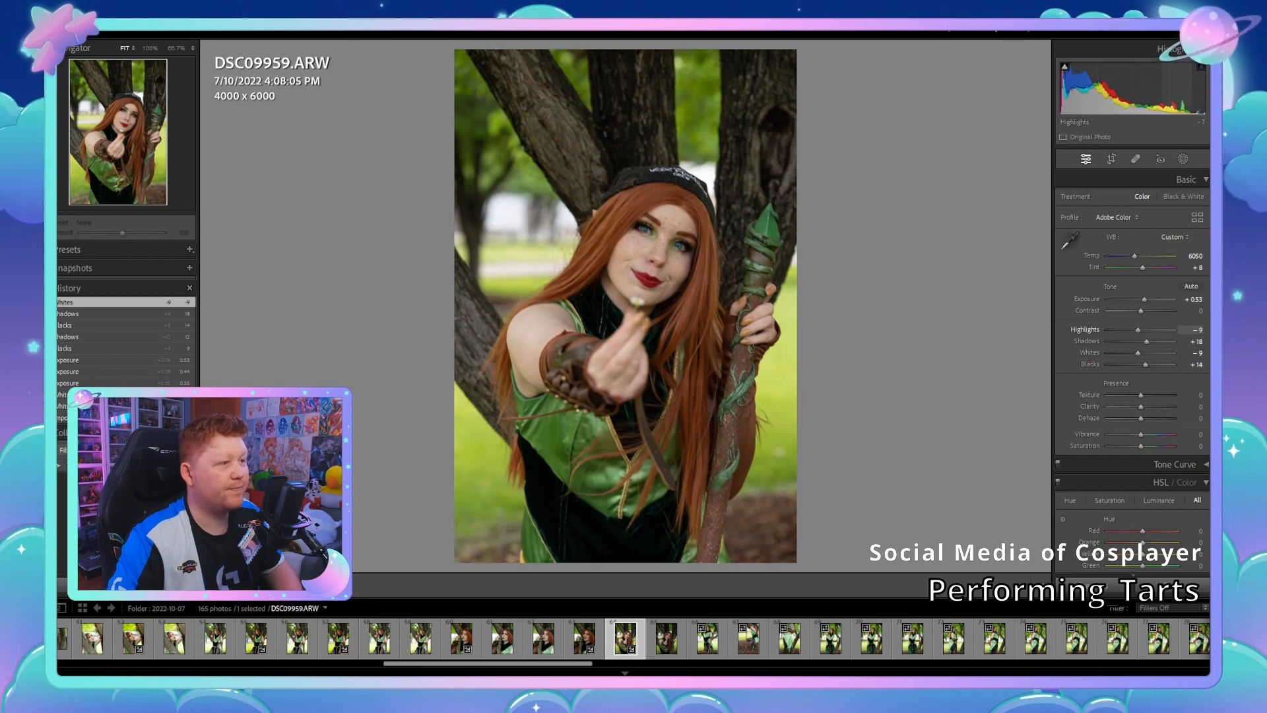
left_click(693, 234)
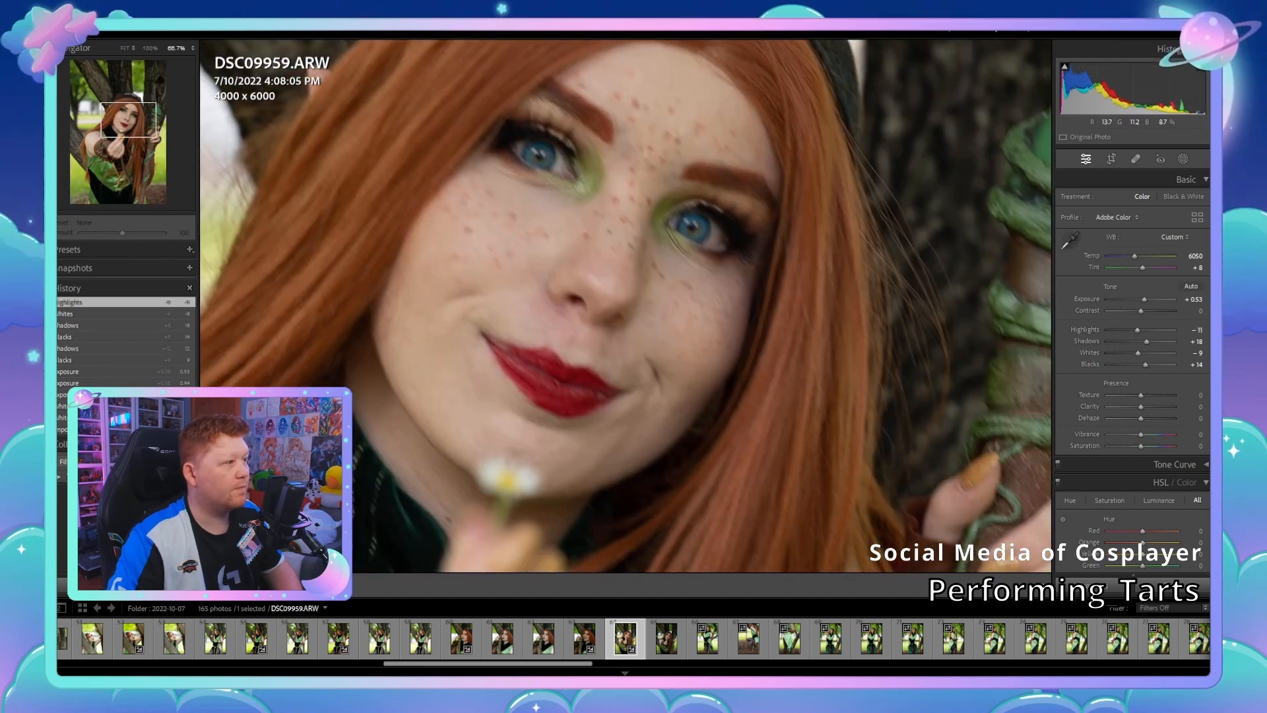
left_click(673, 456)
left_click(673, 456)
left_click(546, 356)
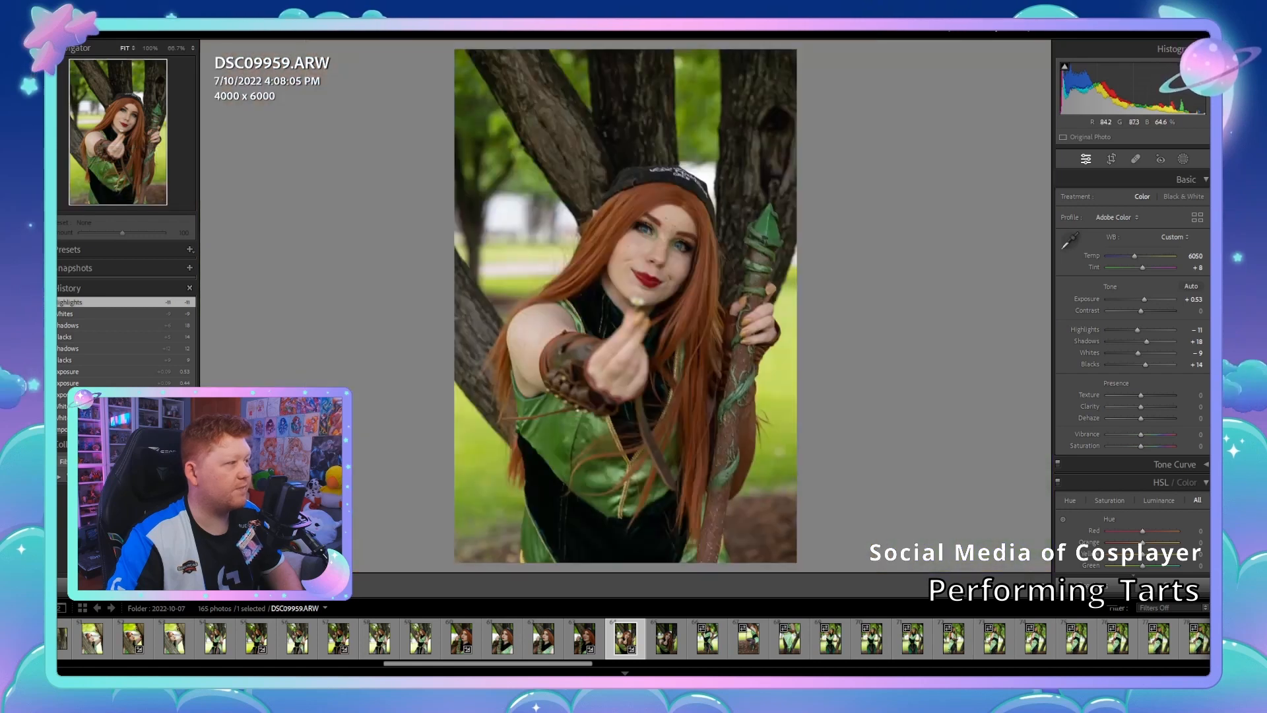
left_click(546, 355)
key("z")
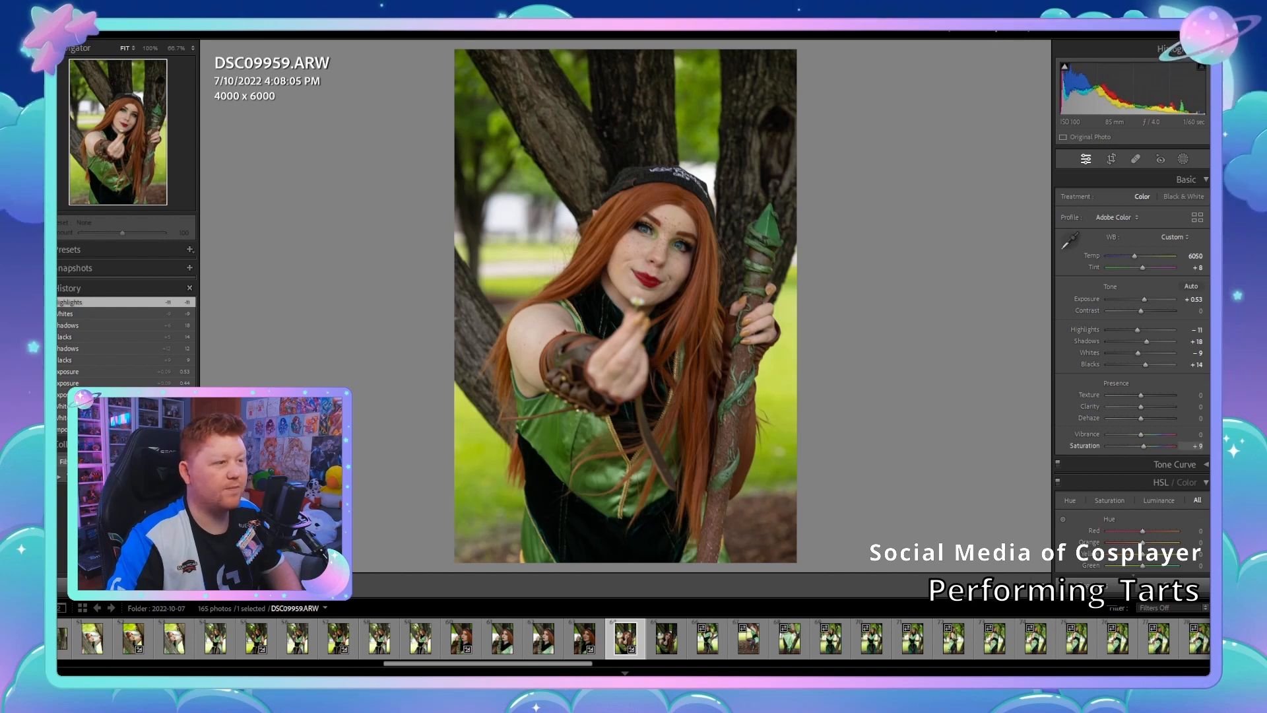
Step: Raise the Saturation of DSC09959.ARW to +11 and its Vibrance to +5
key("equal")
key("equal")
key("equal")
key("equal")
key("comma")
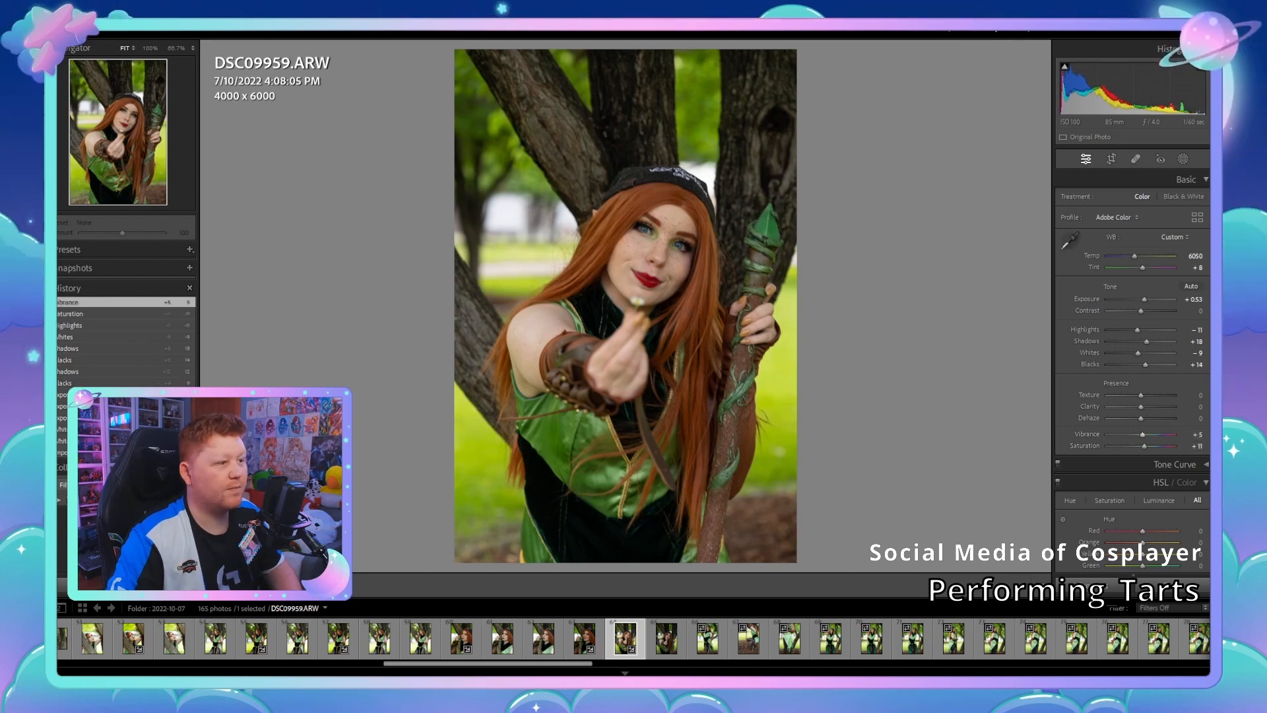
key("equal")
key("equal")
key("equal")
key("equal")
key("equal")
Step: Set the Green hue of DSC09959.ARW to +12, check the face close up and export the photo to the hard drive
scroll(1132, 330, "down", 4)
left_click_drag(1142, 316, 1150, 316)
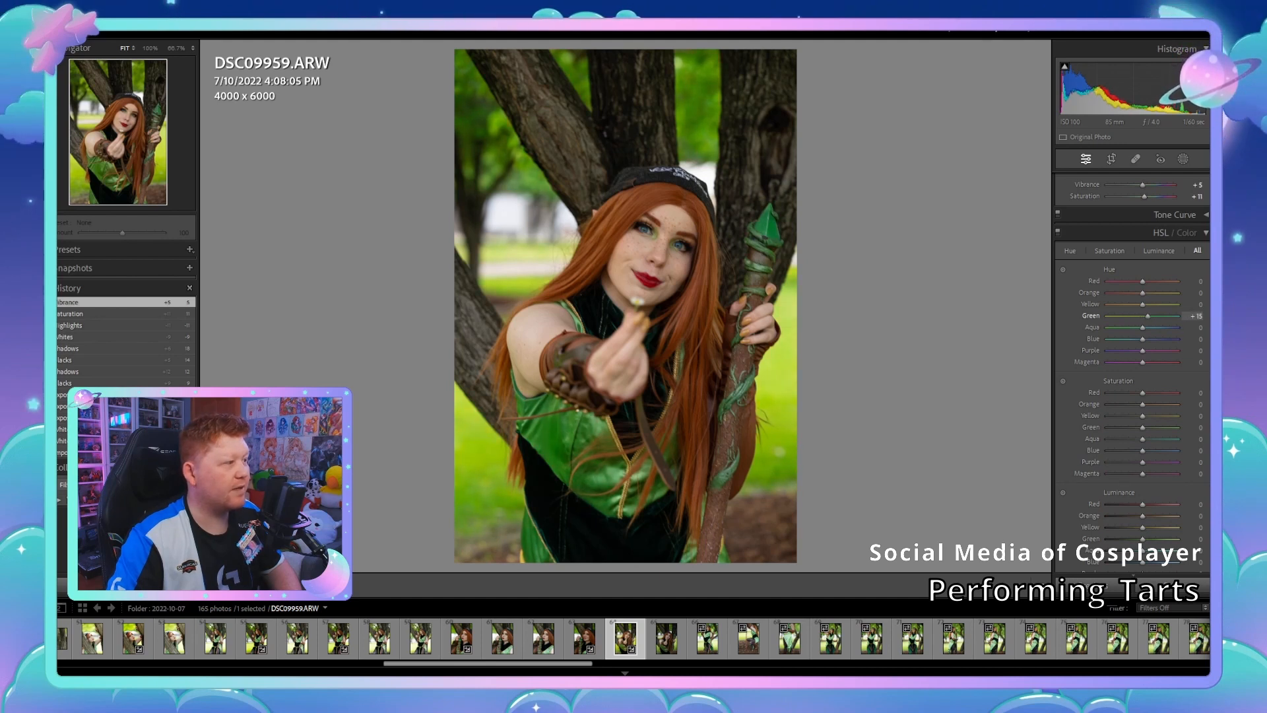
left_click_drag(1150, 316, 1147, 316)
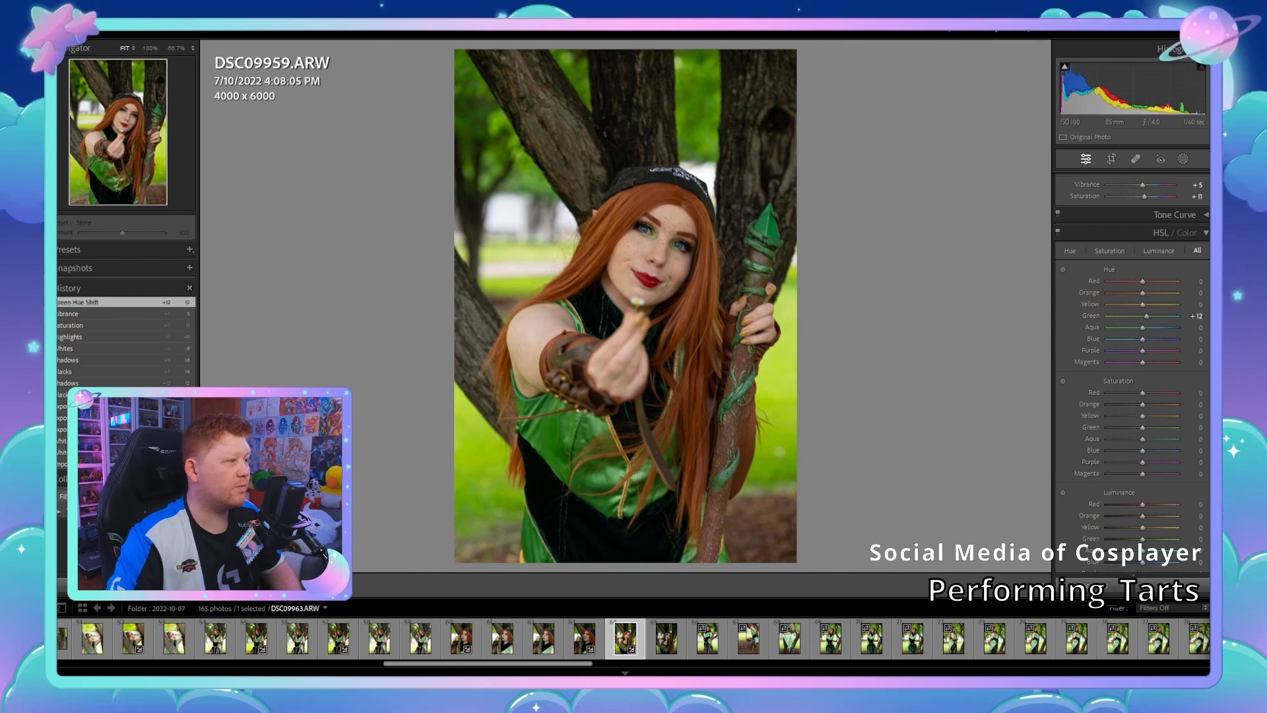
key("z")
key("z")
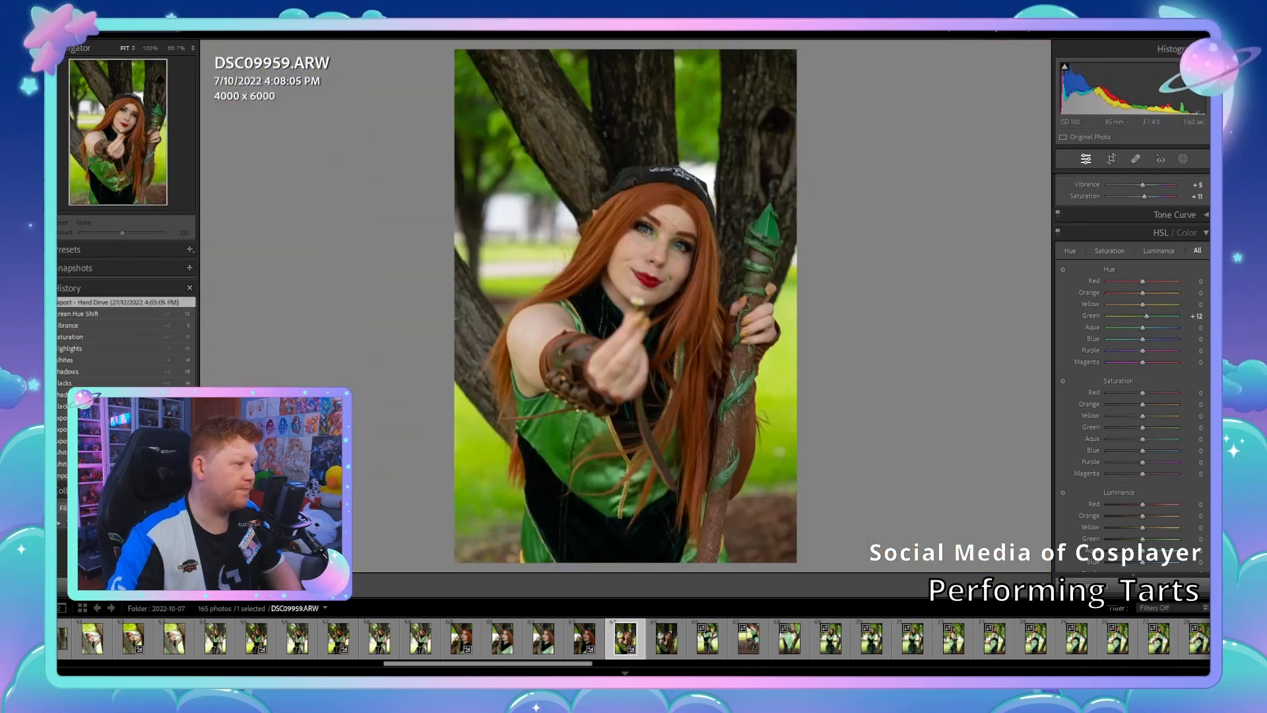
Step: Compare DSC09960.ARW with DSC09959.ARW and copy the develop settings of DSC09959.ARW onto DSC09960.ARW
key("Right")
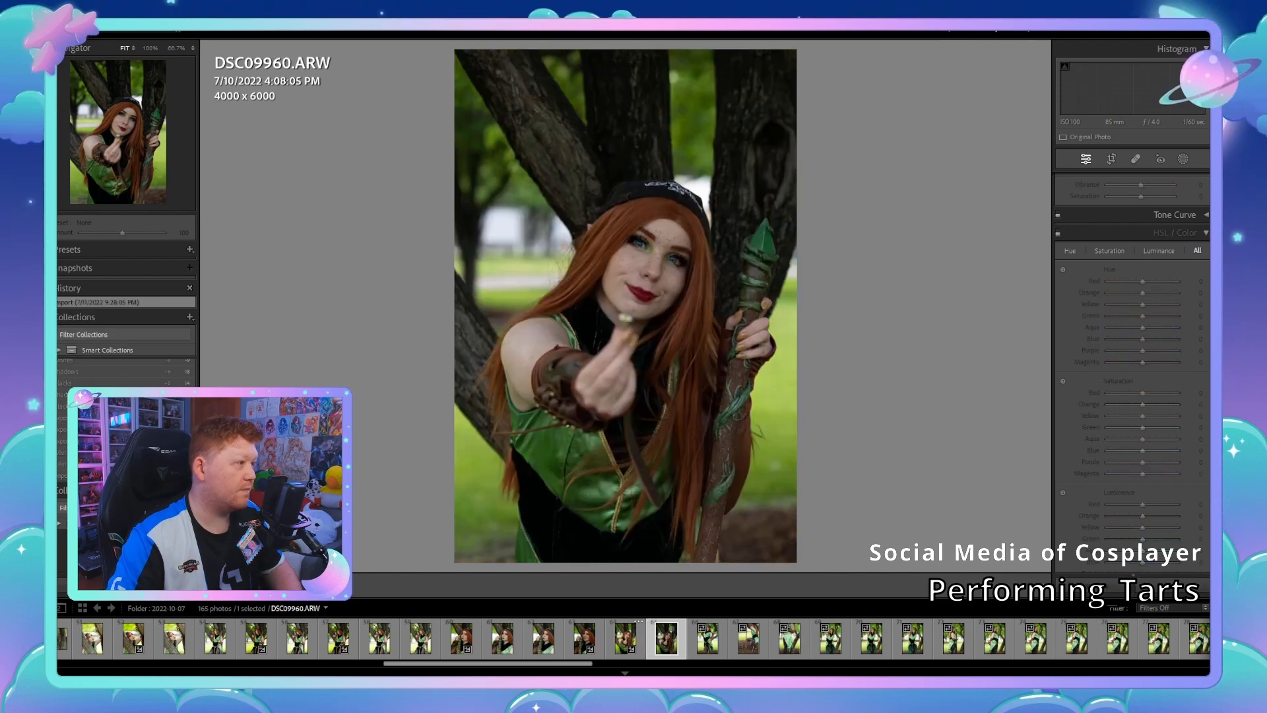
key("z")
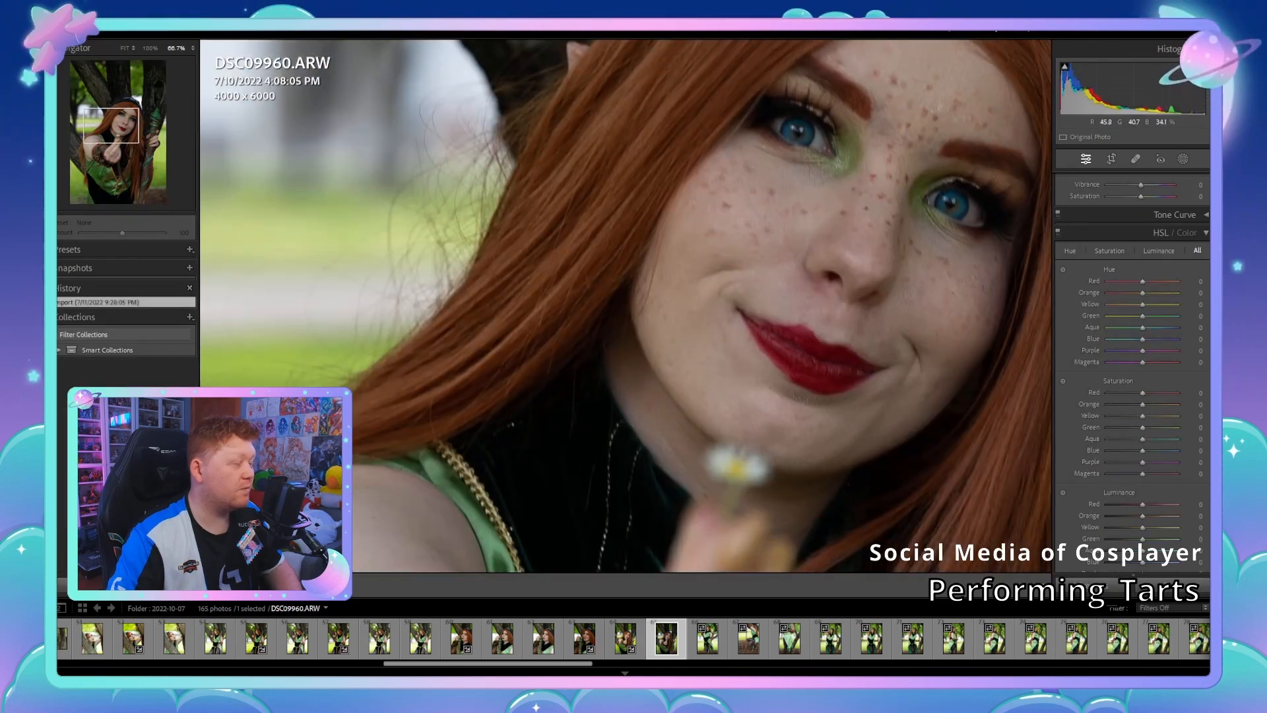
key("z")
key("Left")
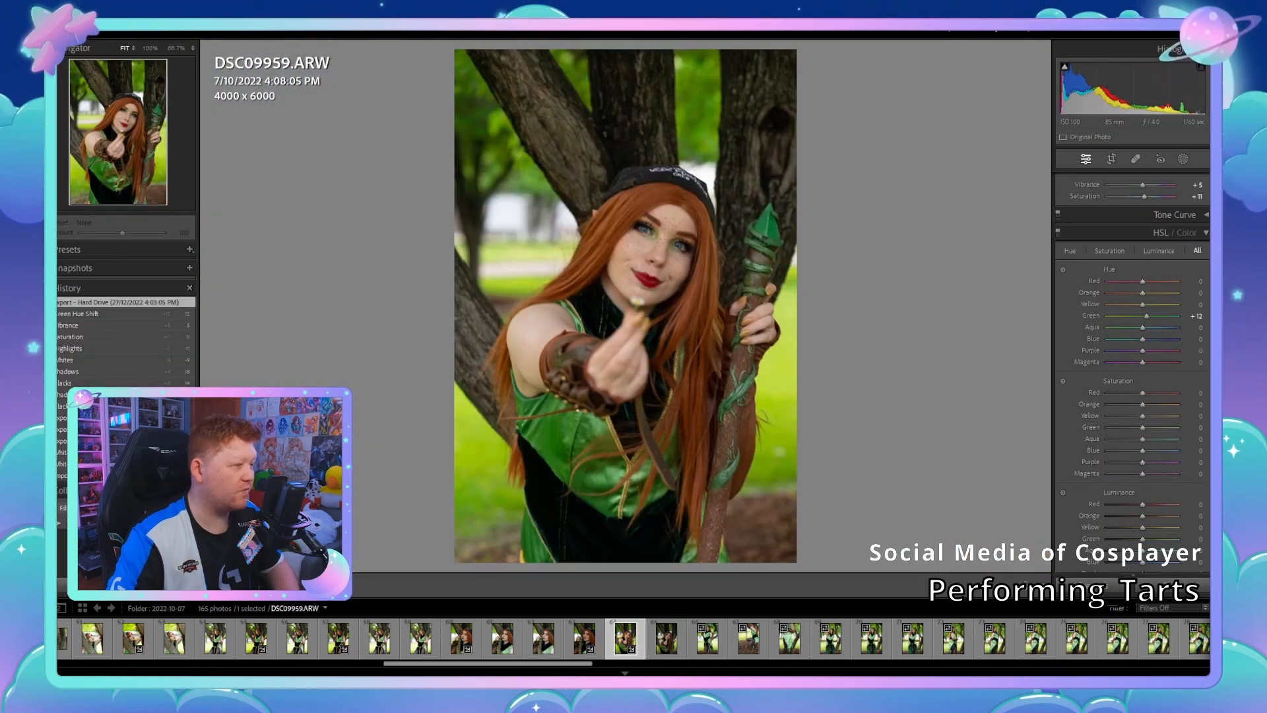
key("Right")
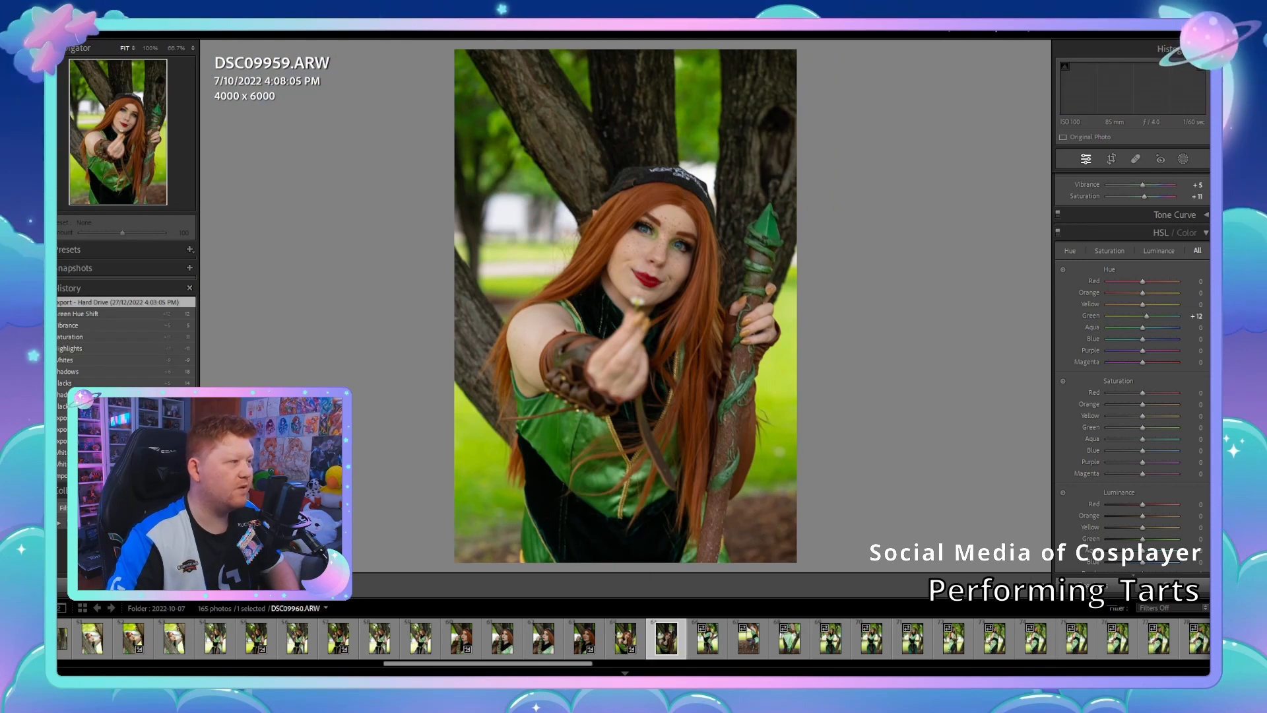
key("ctrl+shift+v")
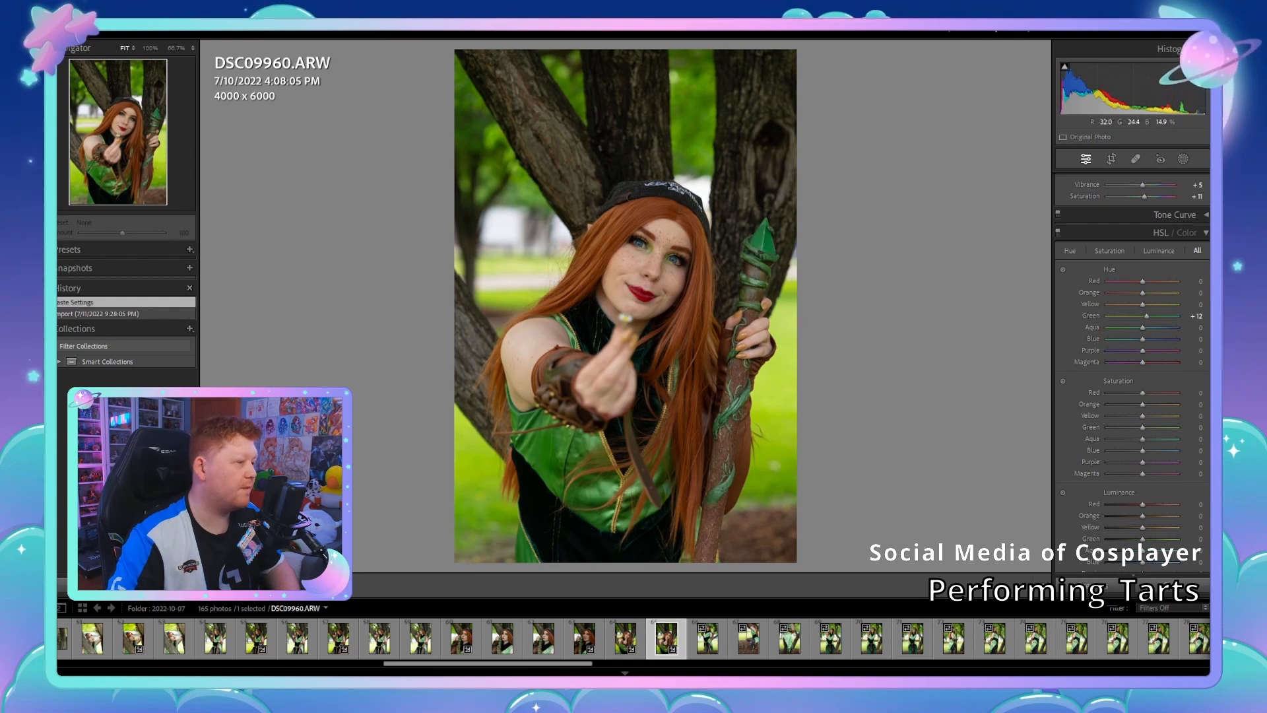
Step: Compare DSC09961.ARW with DSC09962.ARW, try the copied develop settings on DSC09963.ARW and undo the paste
key("Right")
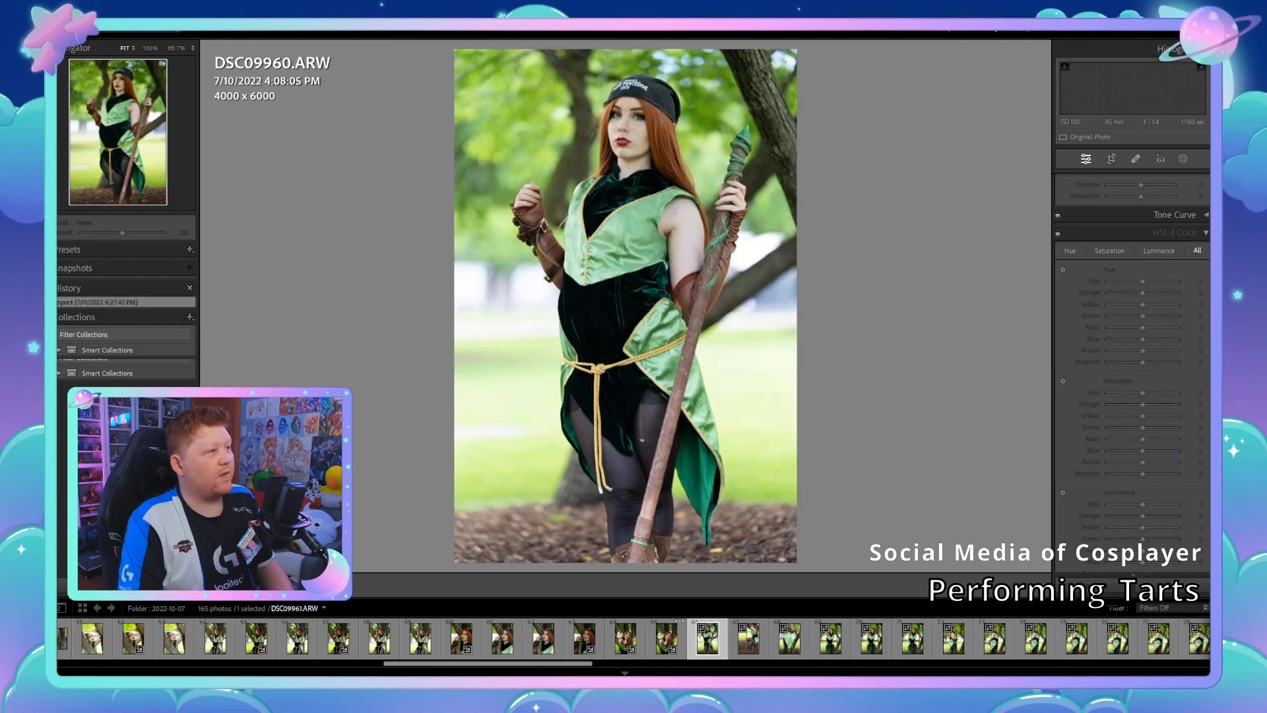
key("Right")
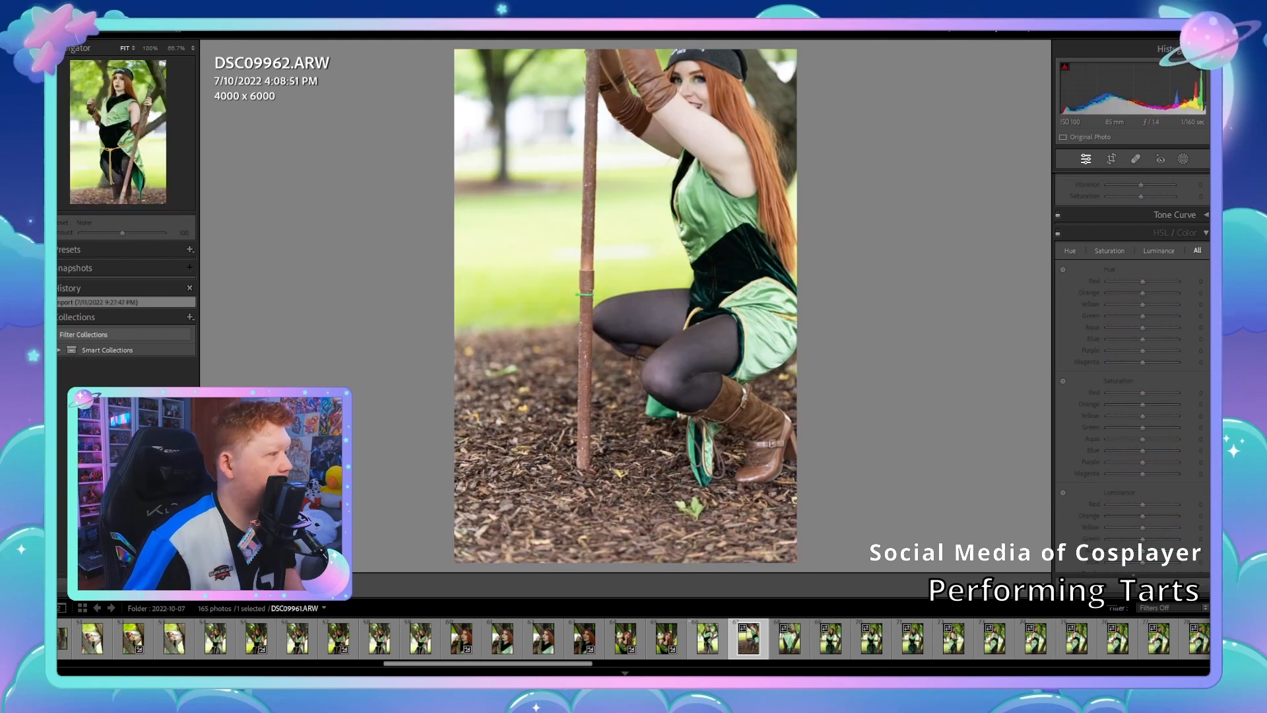
key("Left")
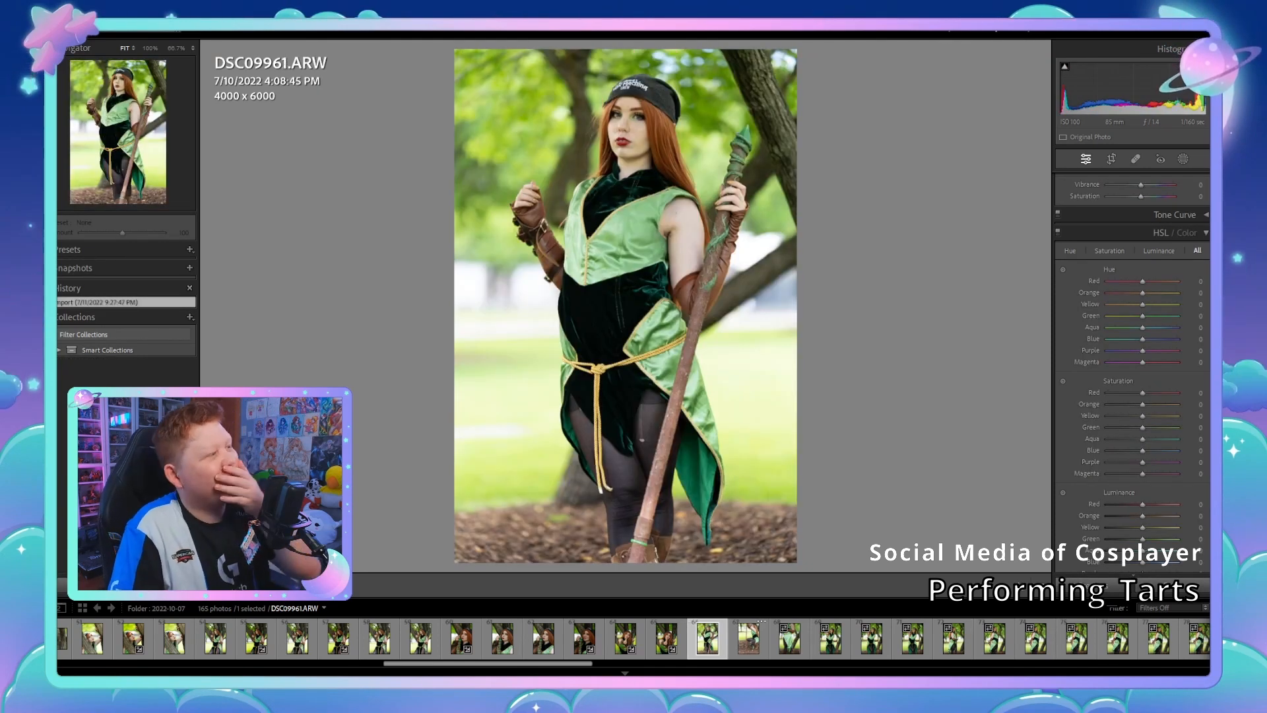
key("Right")
key("Right")
key("ctrl+shift+v")
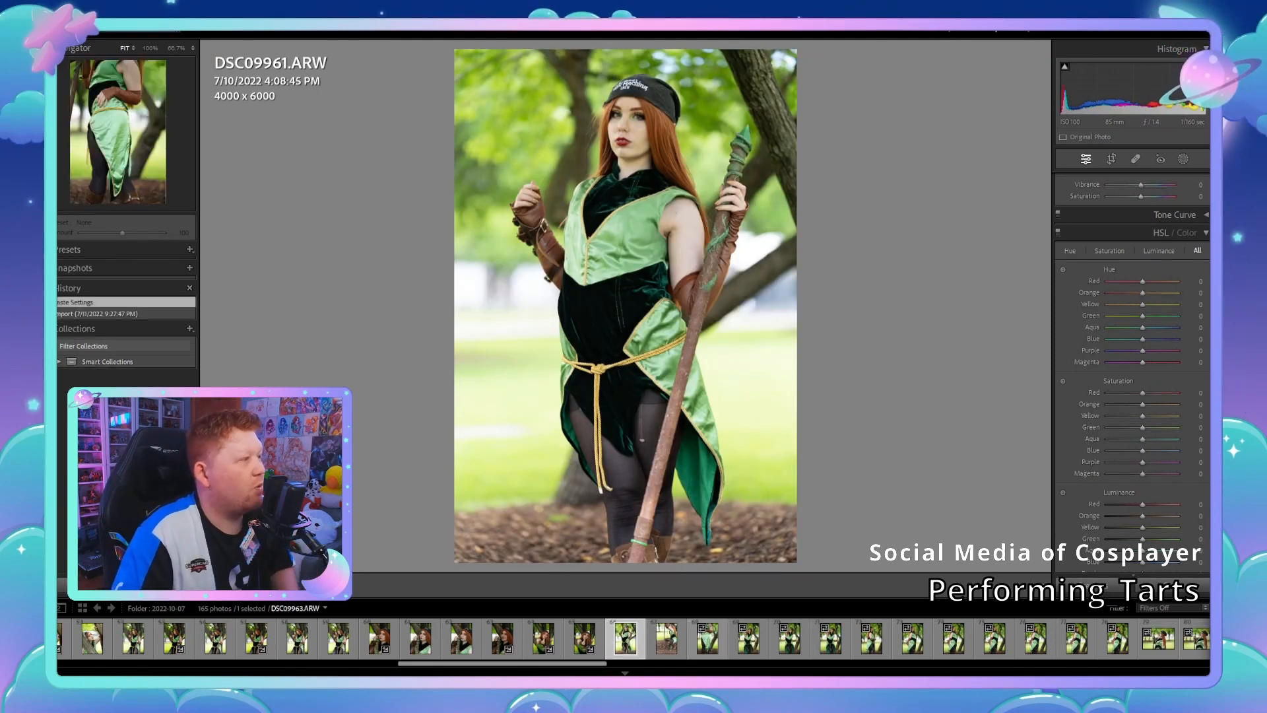
key("ctrl+z")
Step: Copy the develop settings of DSC09952.ARW onto DSC09961.ARW
left_click(256, 638)
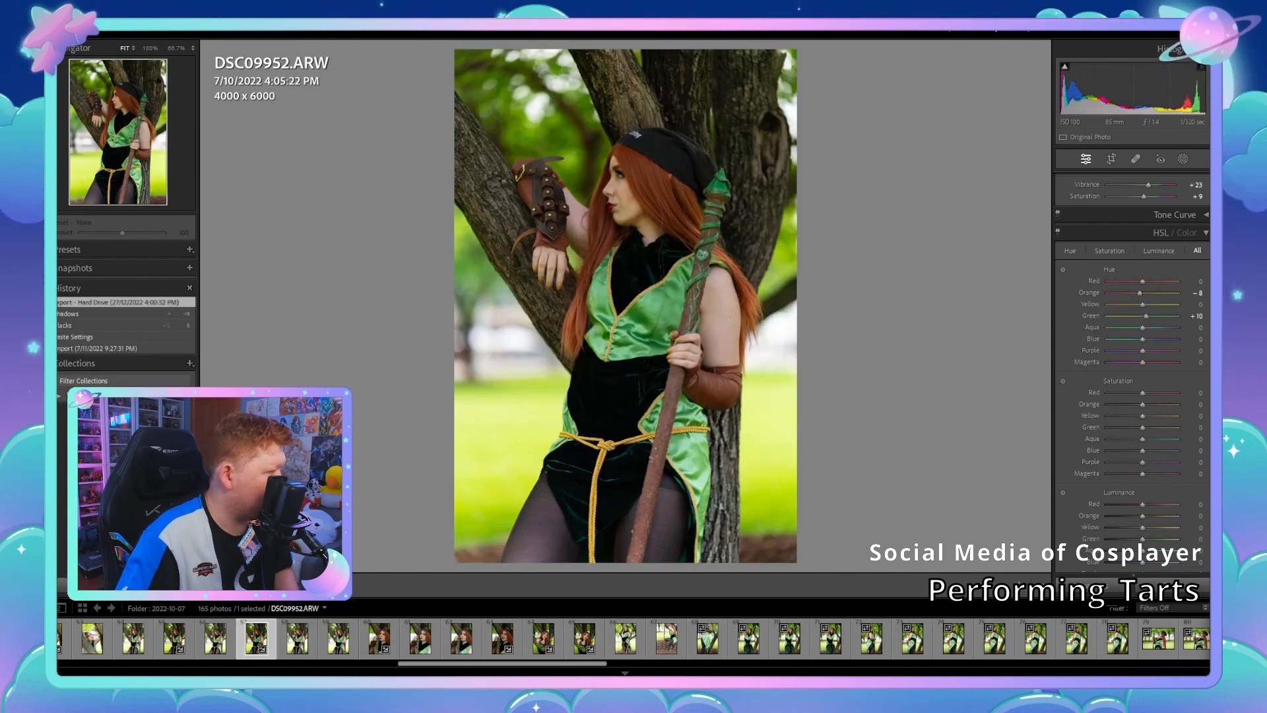
left_click(626, 638)
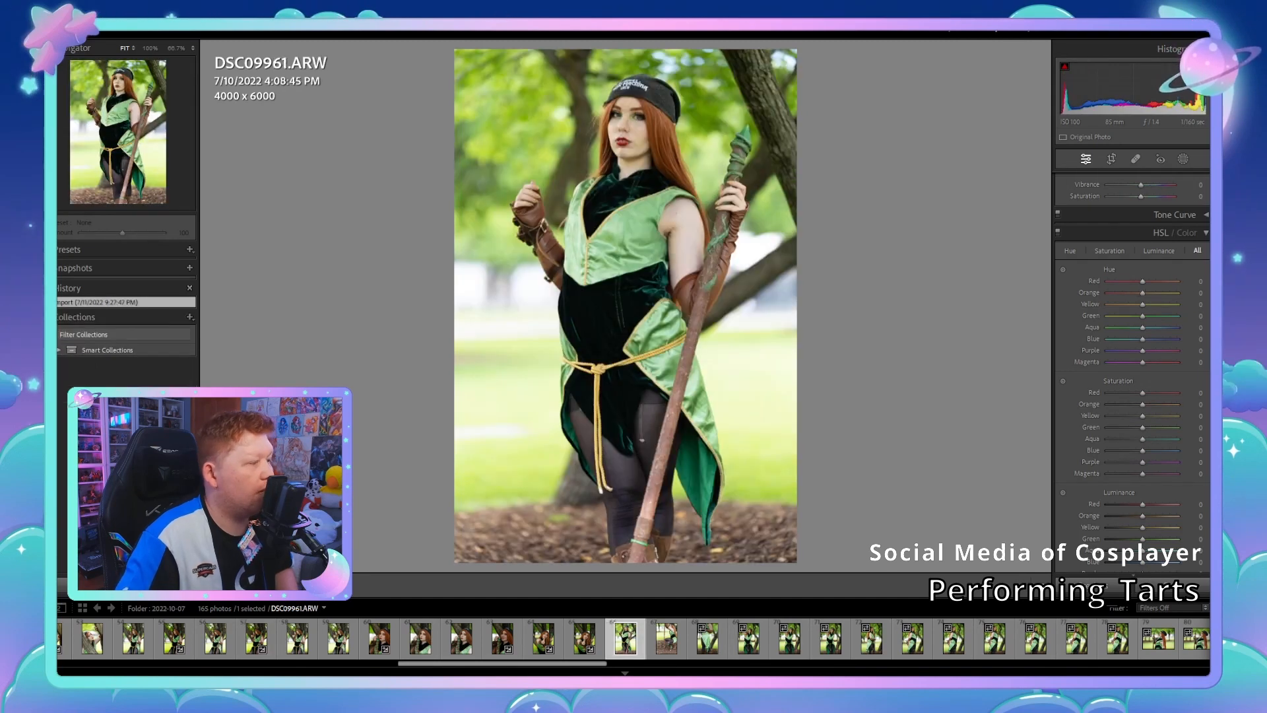
key("ctrl+shift+v")
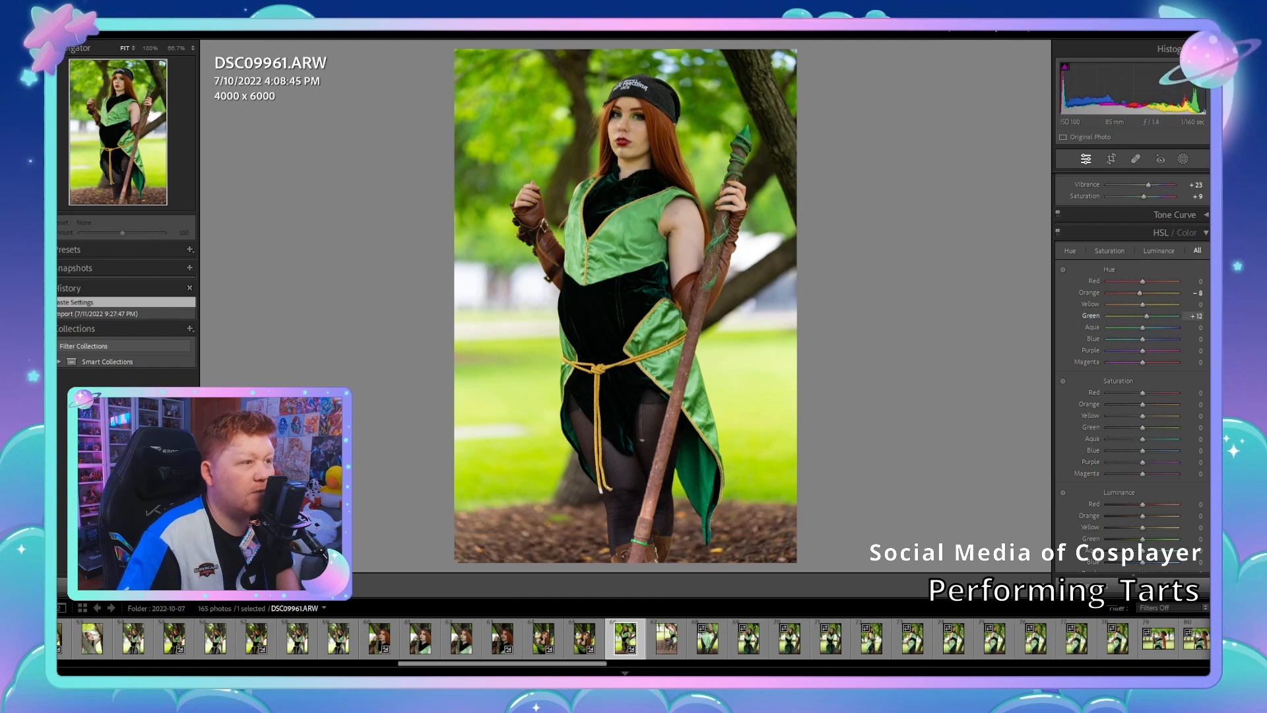
Step: Set Blacks to +26 and Shadows to +7 on DSC09961.ARW and readjust its Highlights and Exposure
scroll(1132, 330, "up", 5)
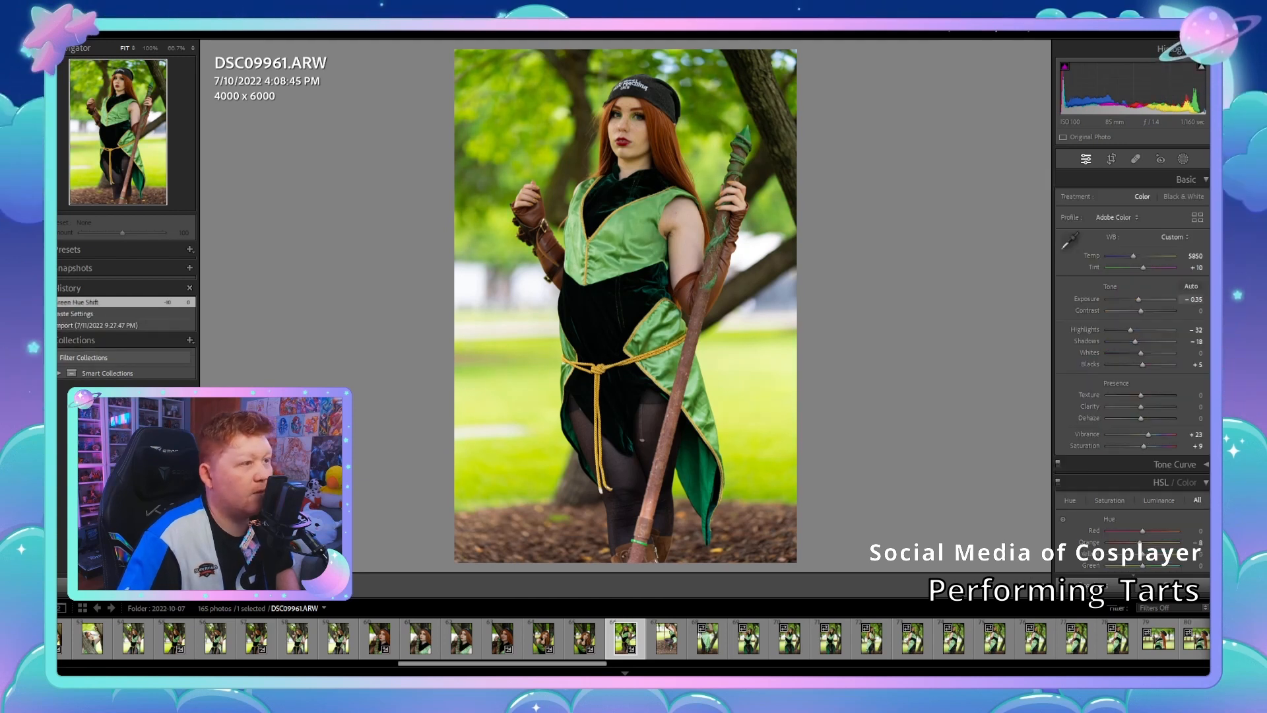
left_click_drag(1136, 341, 1137, 299)
Step: Set the Orange hue to -2 and the Green hue to +10 on DSC09961.ARW and export the photo to the hard drive
scroll(1132, 330, "down", 4)
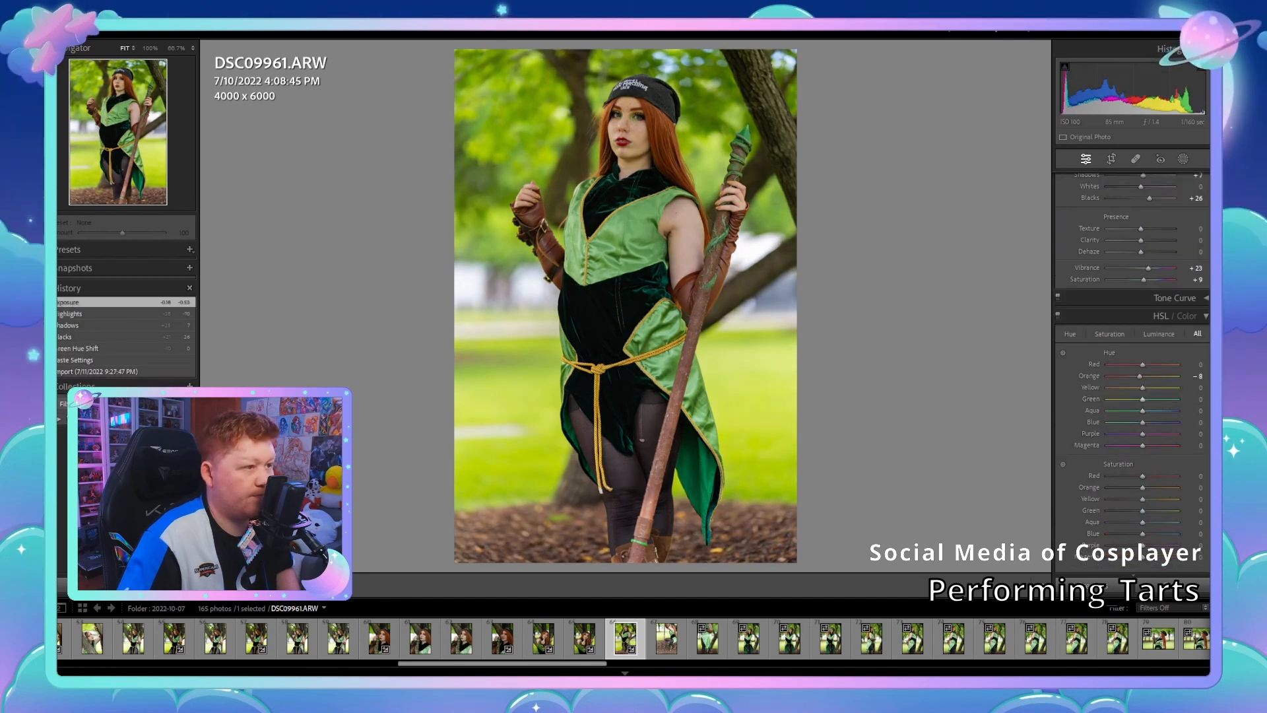
key("Up")
key("Up")
key("Up")
key("Up")
key("Up")
key("Up")
key("Up")
key("Up")
key("Up")
key("Up")
key("Up")
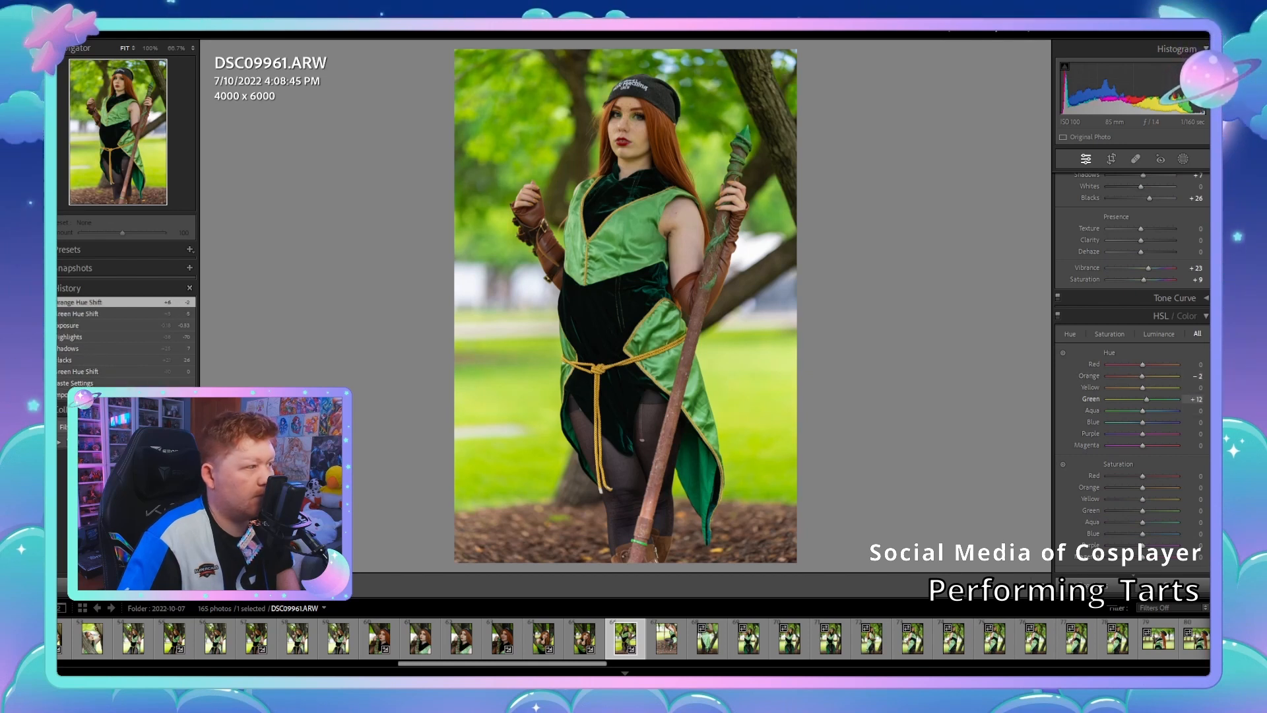
key("z")
key("z")
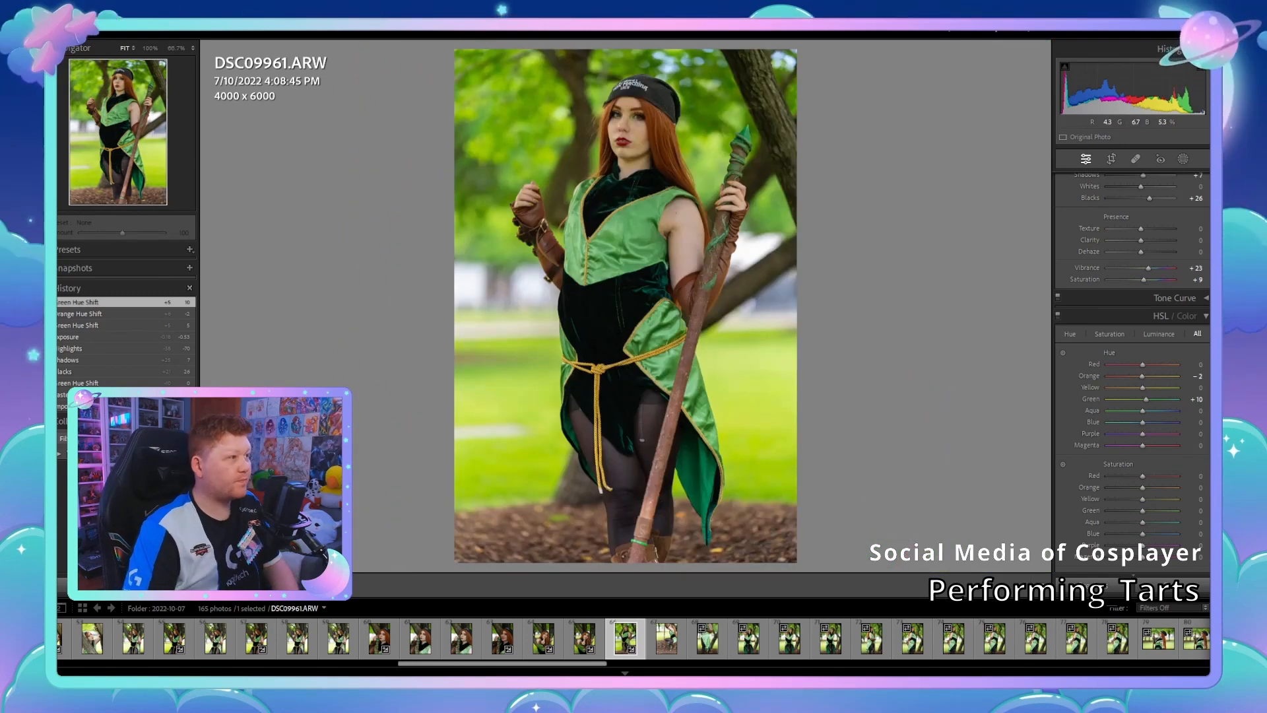
key("ctrl+alt+shift+e")
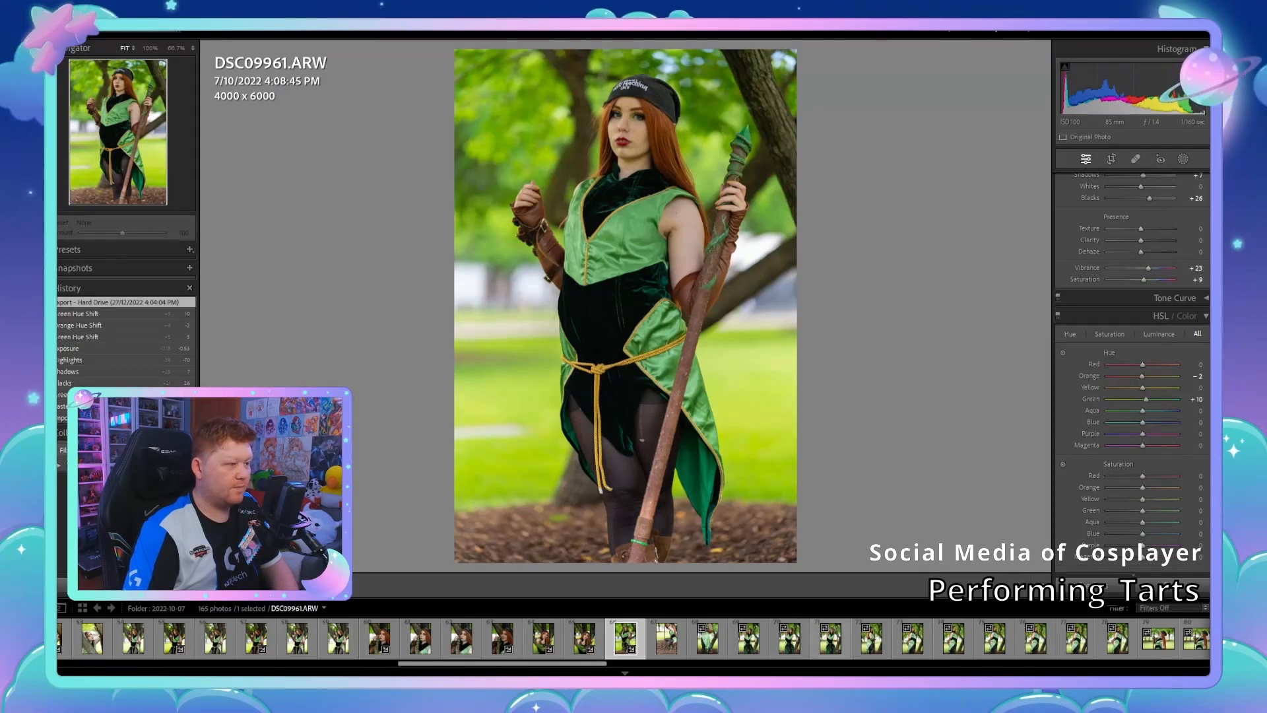
Step: Copy the develop settings of DSC09961.ARW onto DSC09964.ARW, check the face close up and export the photo
left_click(748, 639)
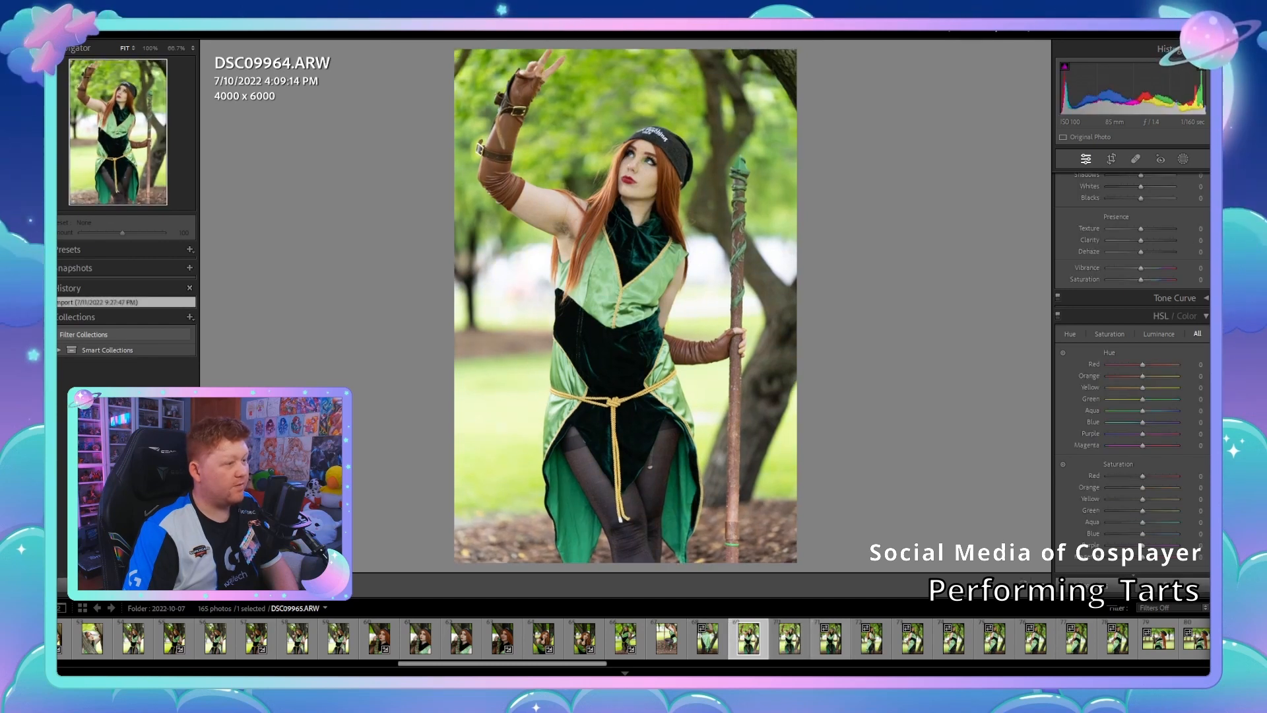
left_click(830, 639)
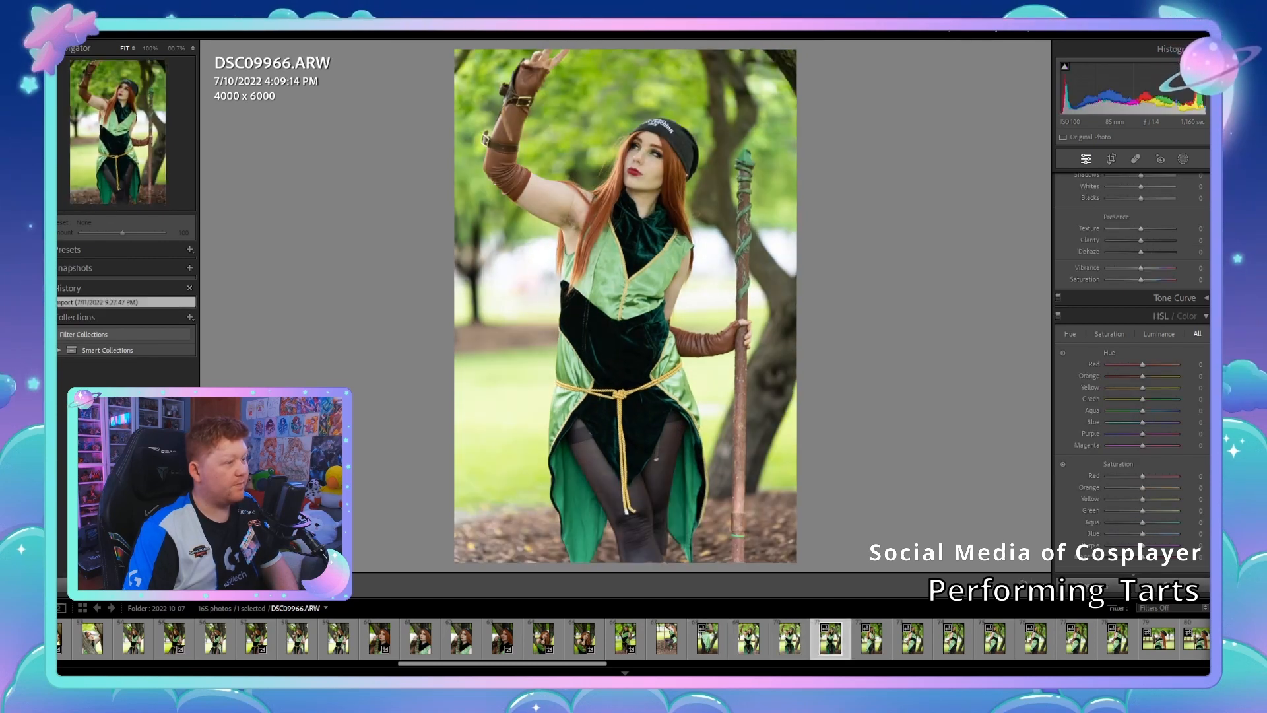
key("Left")
key("Left")
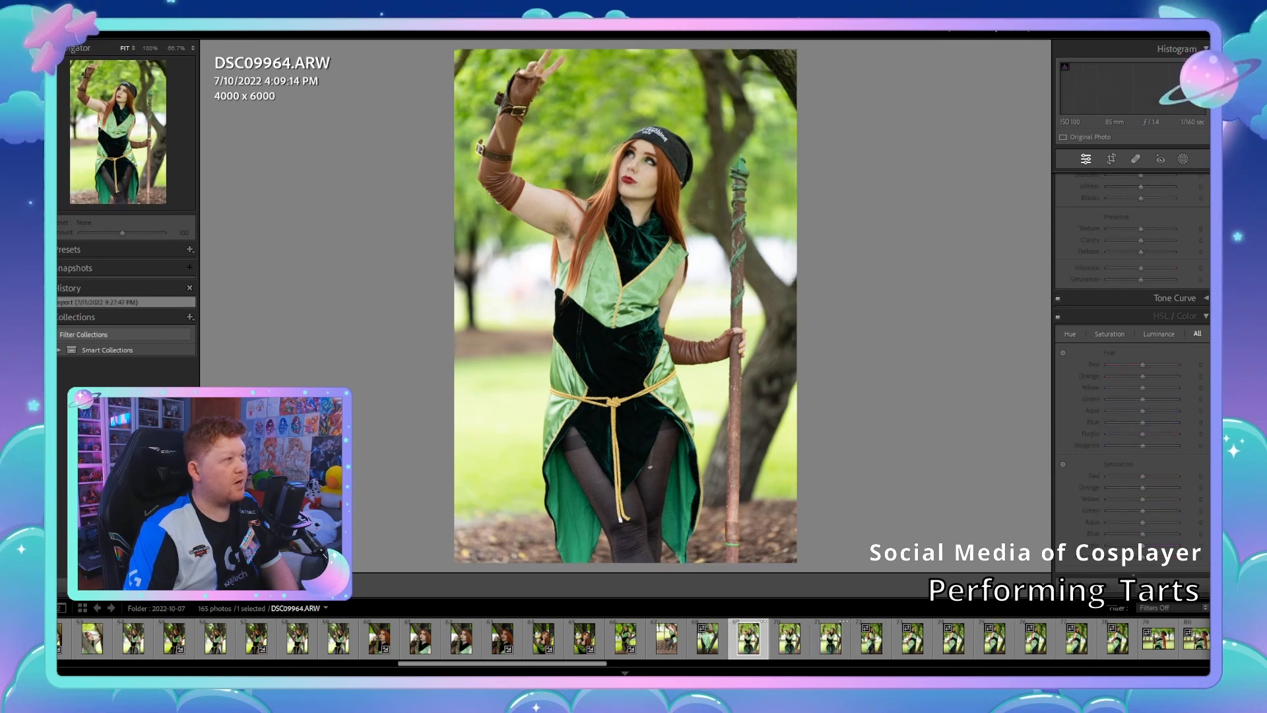
key("ctrl+shift+v")
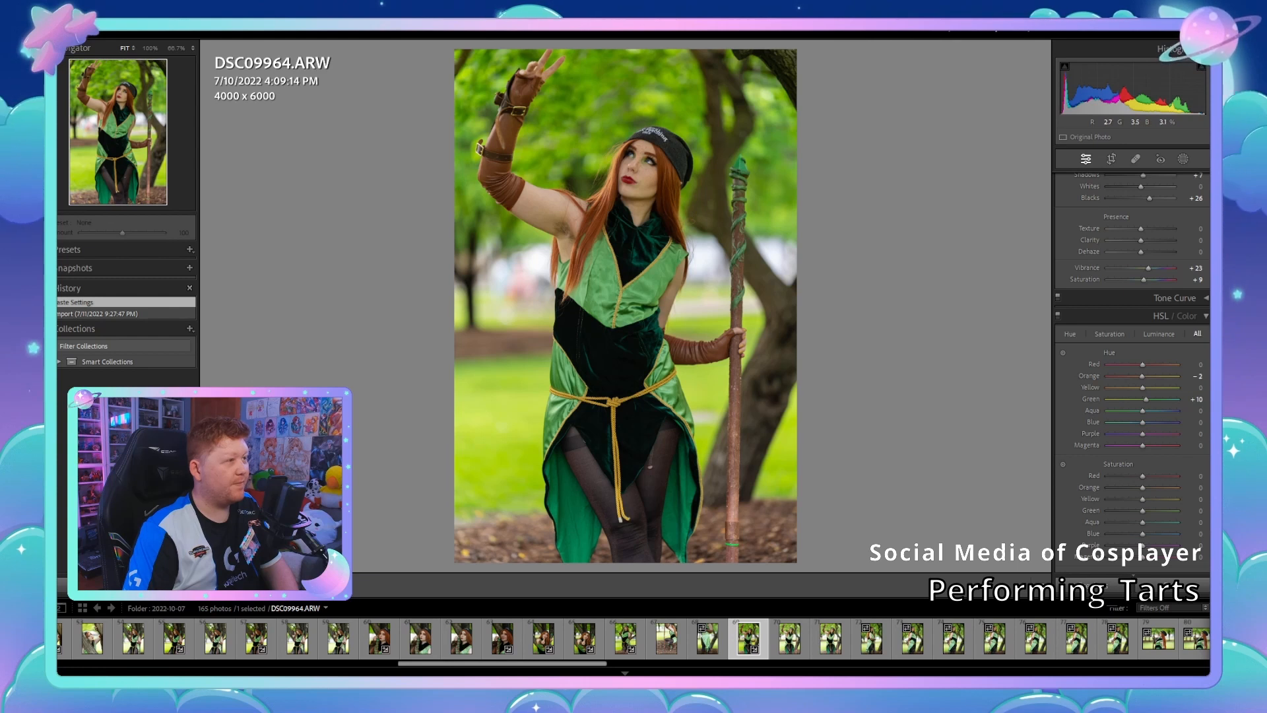
key("z")
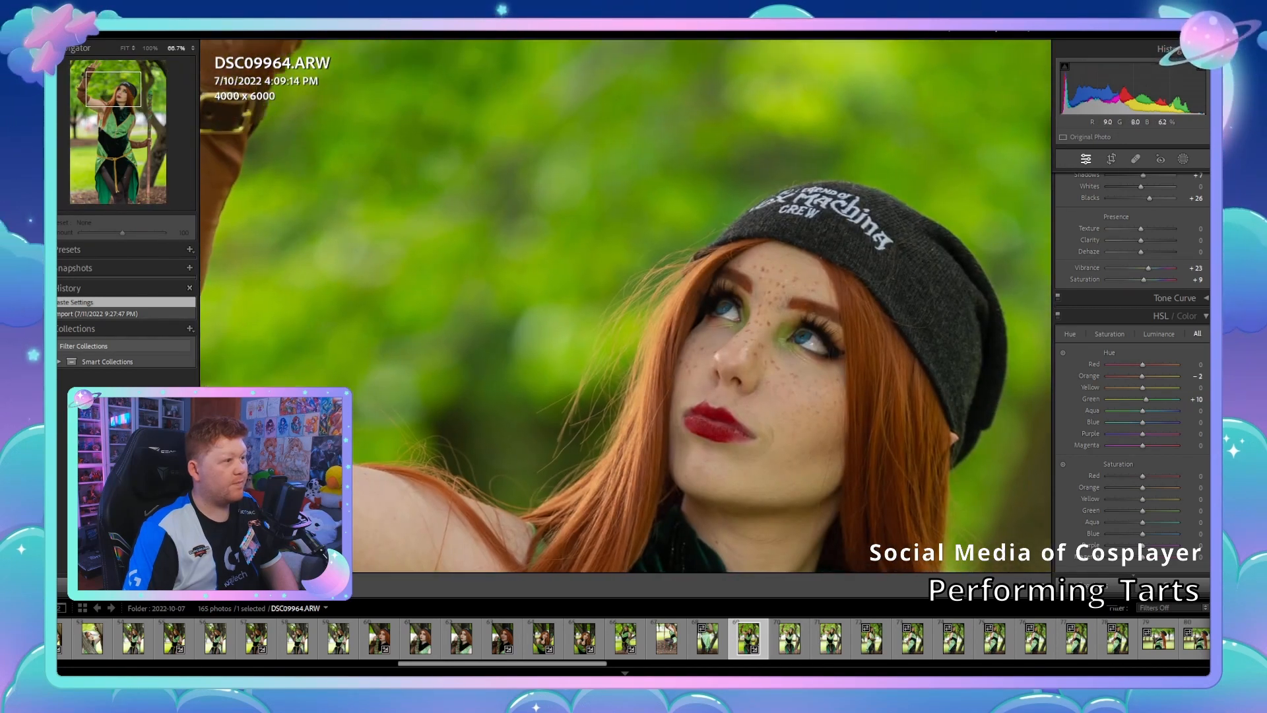
key("z")
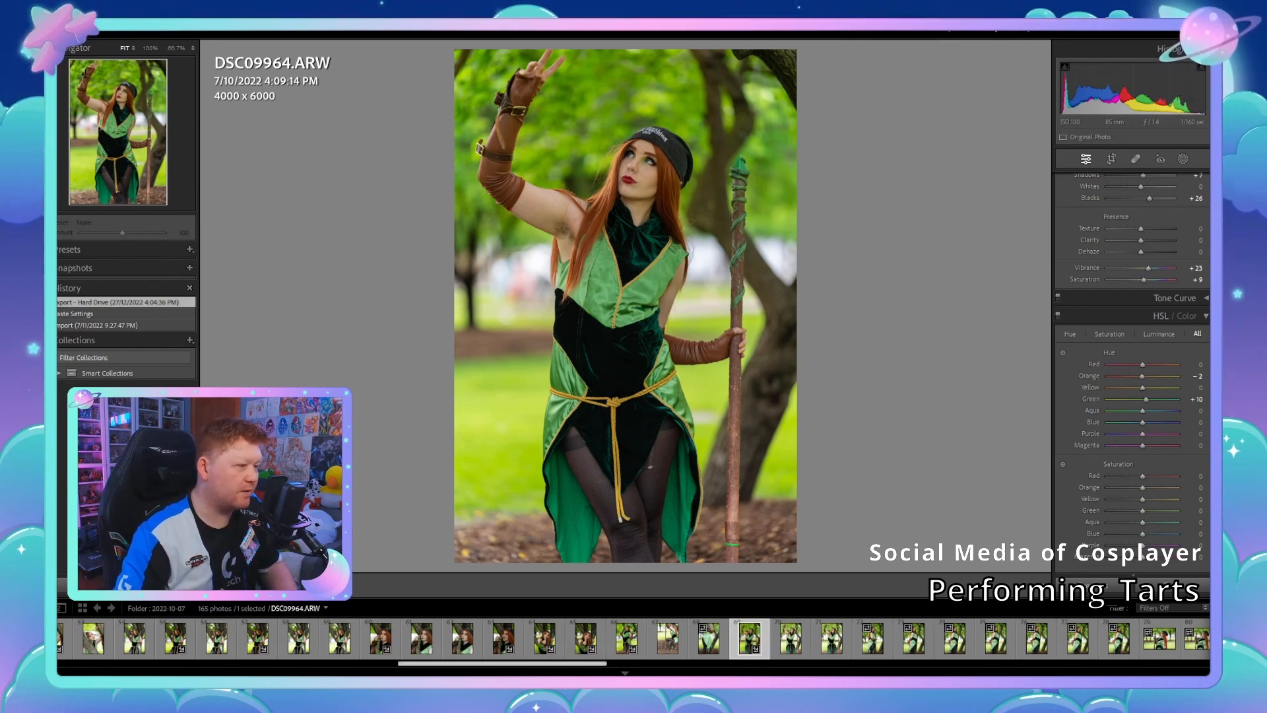
Step: Browse the shots from DSC09966.ARW to DSC09973.ARW and compare the side-on poses with the staff
scroll(633, 638, "down", 5)
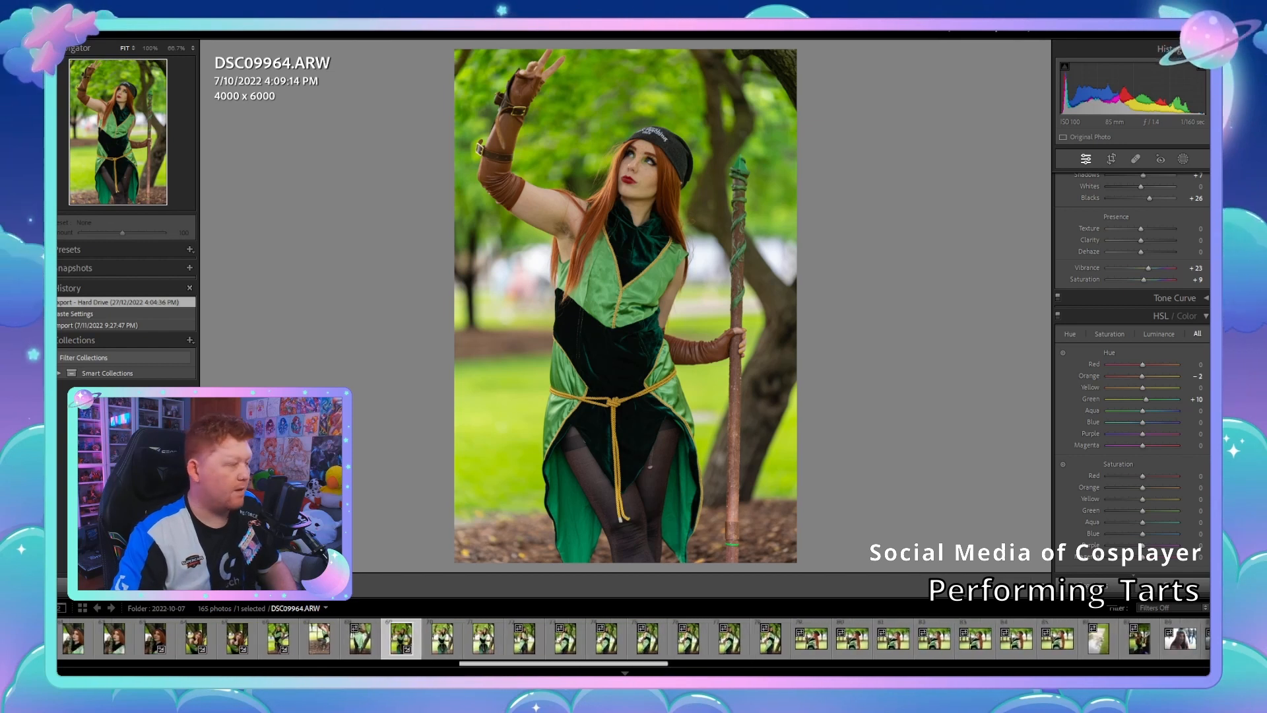
scroll(633, 638, "up", 5)
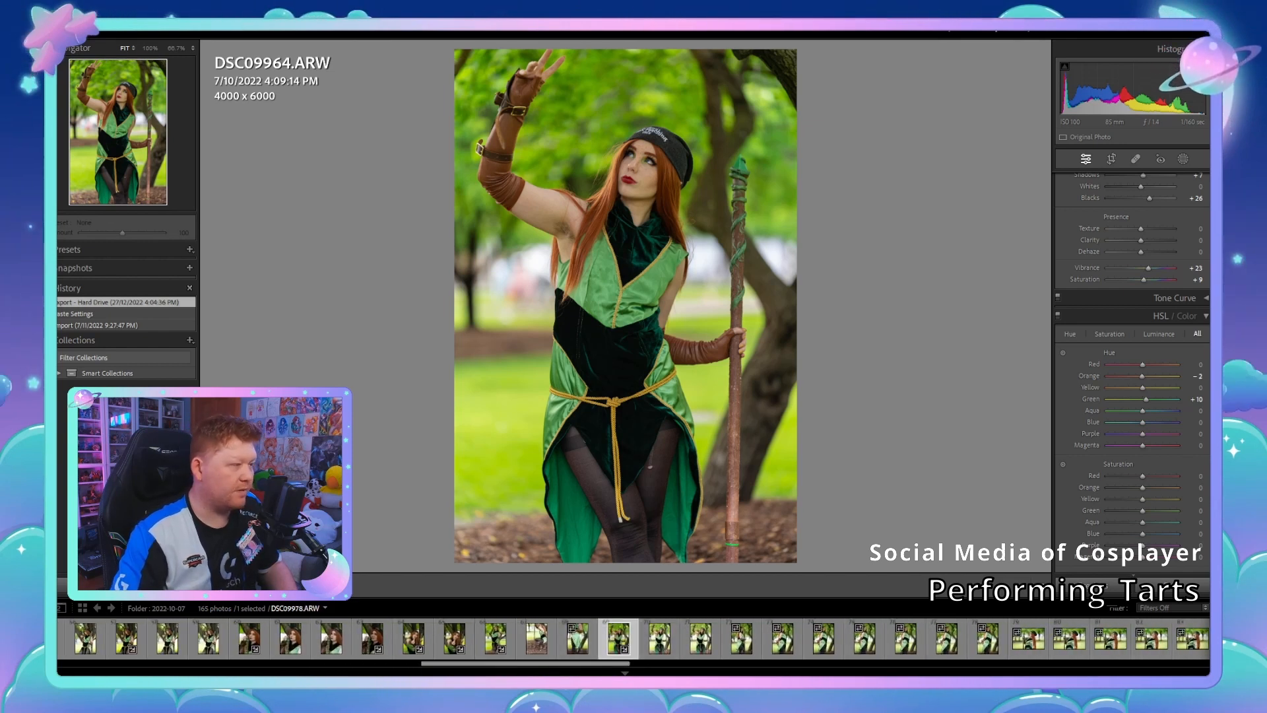
key("Right")
key("Right")
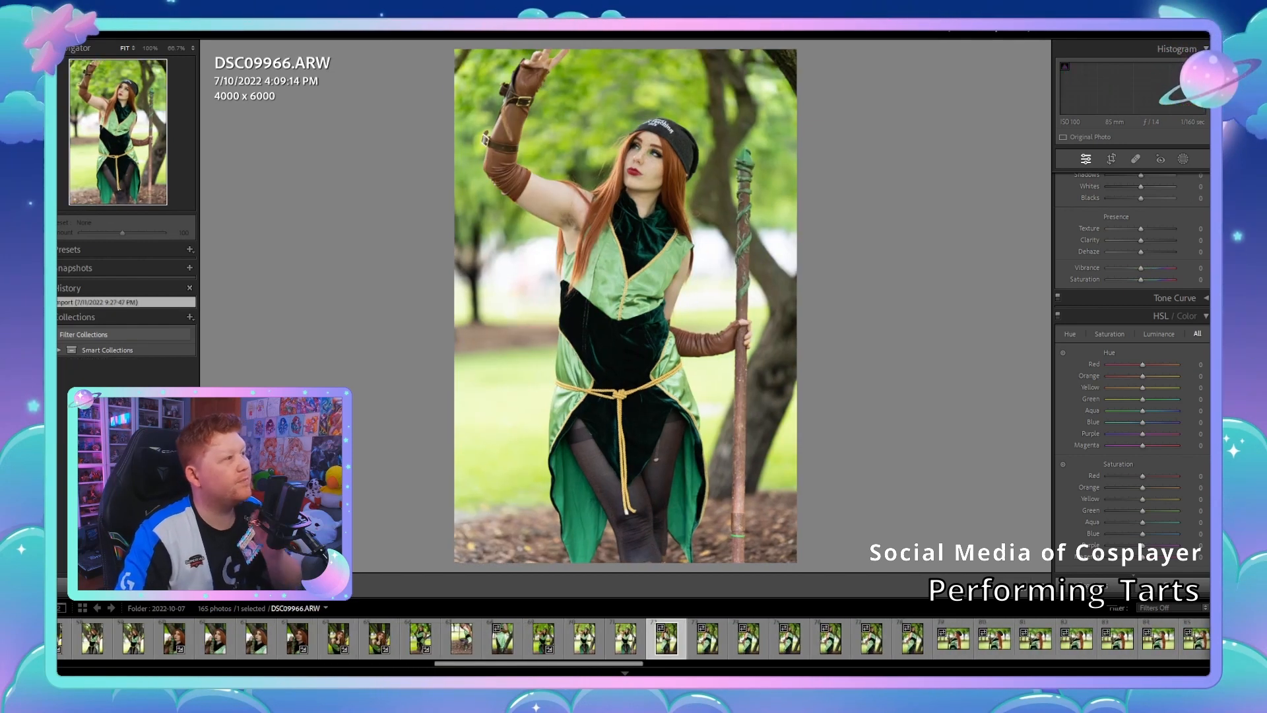
key("Right")
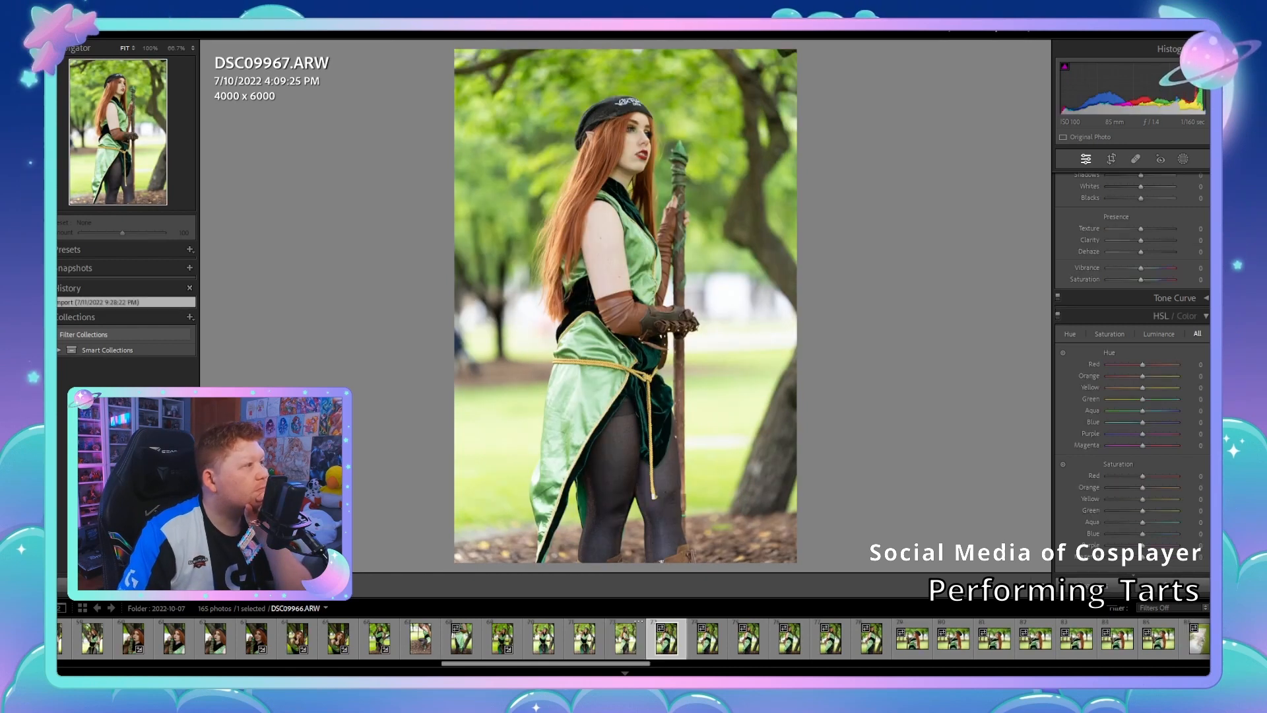
key("Right")
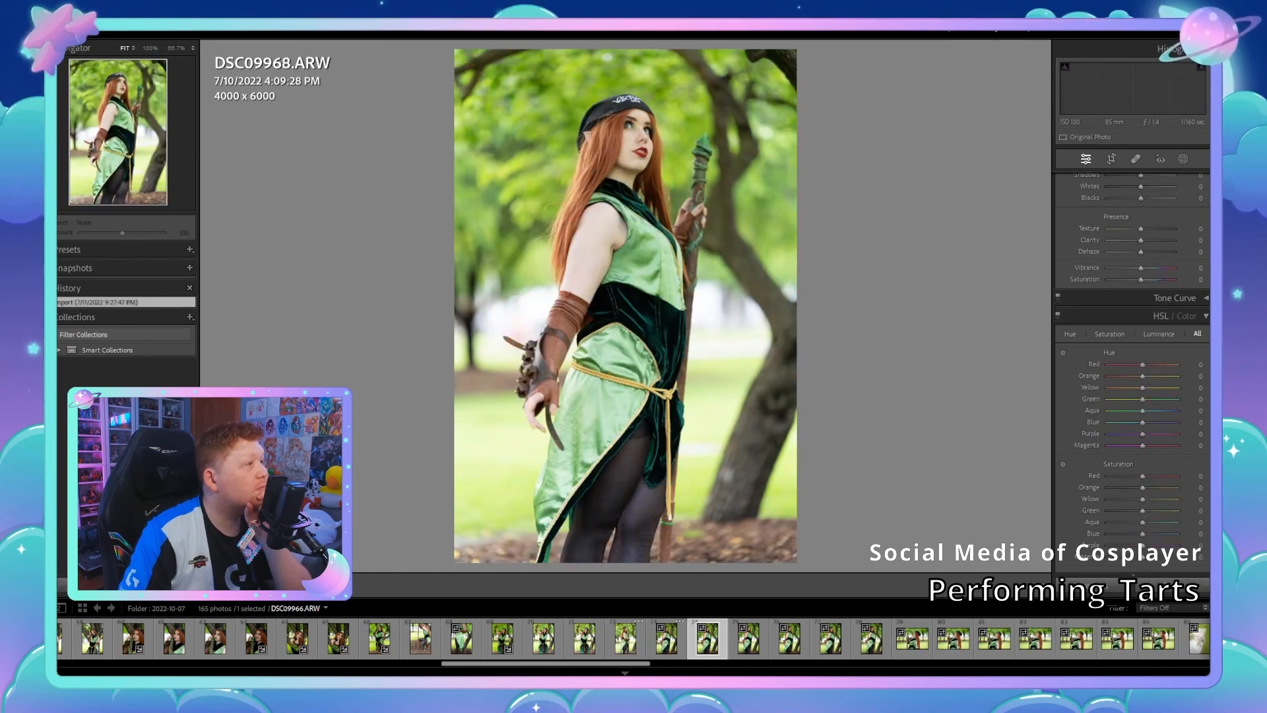
key("Right")
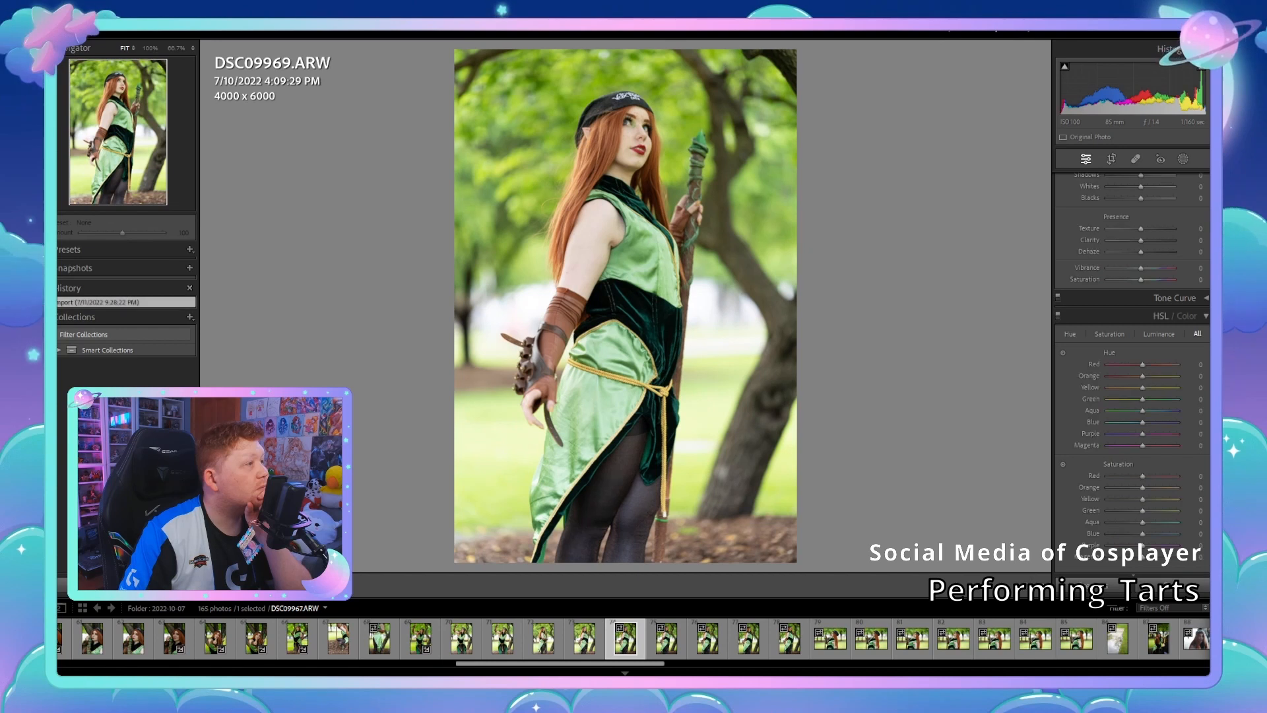
key("Left")
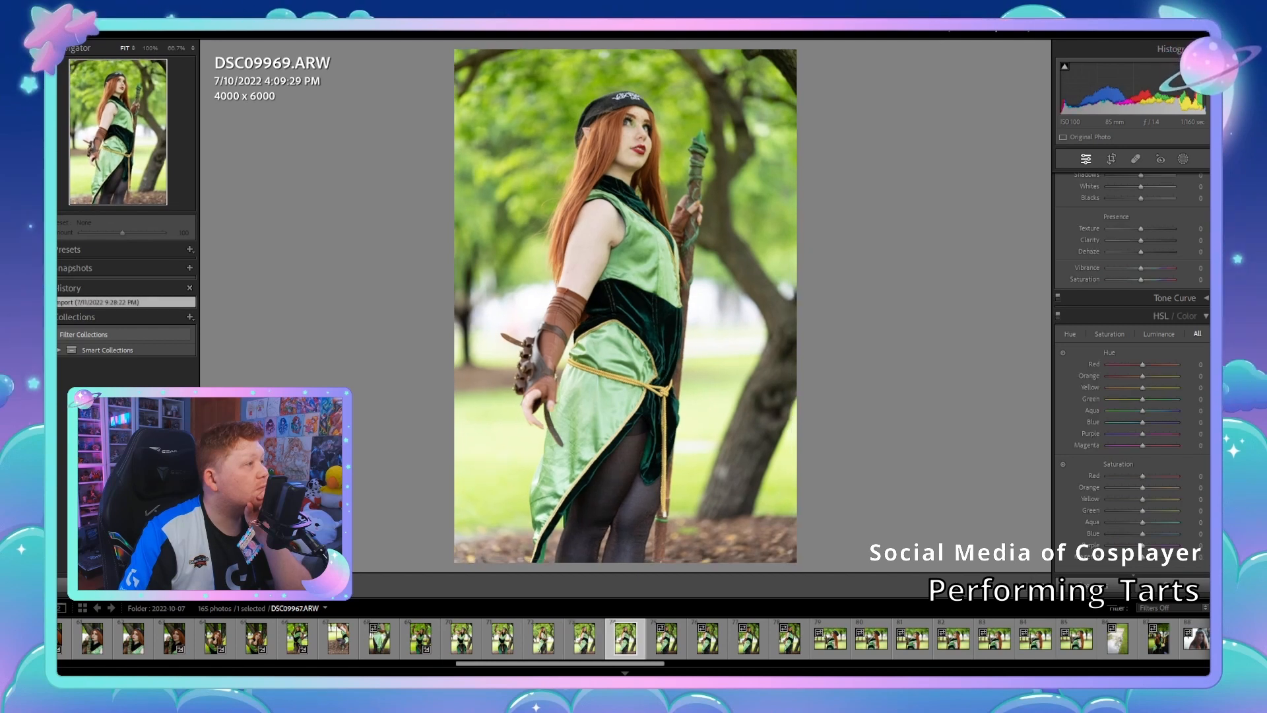
key("Right")
key("Right")
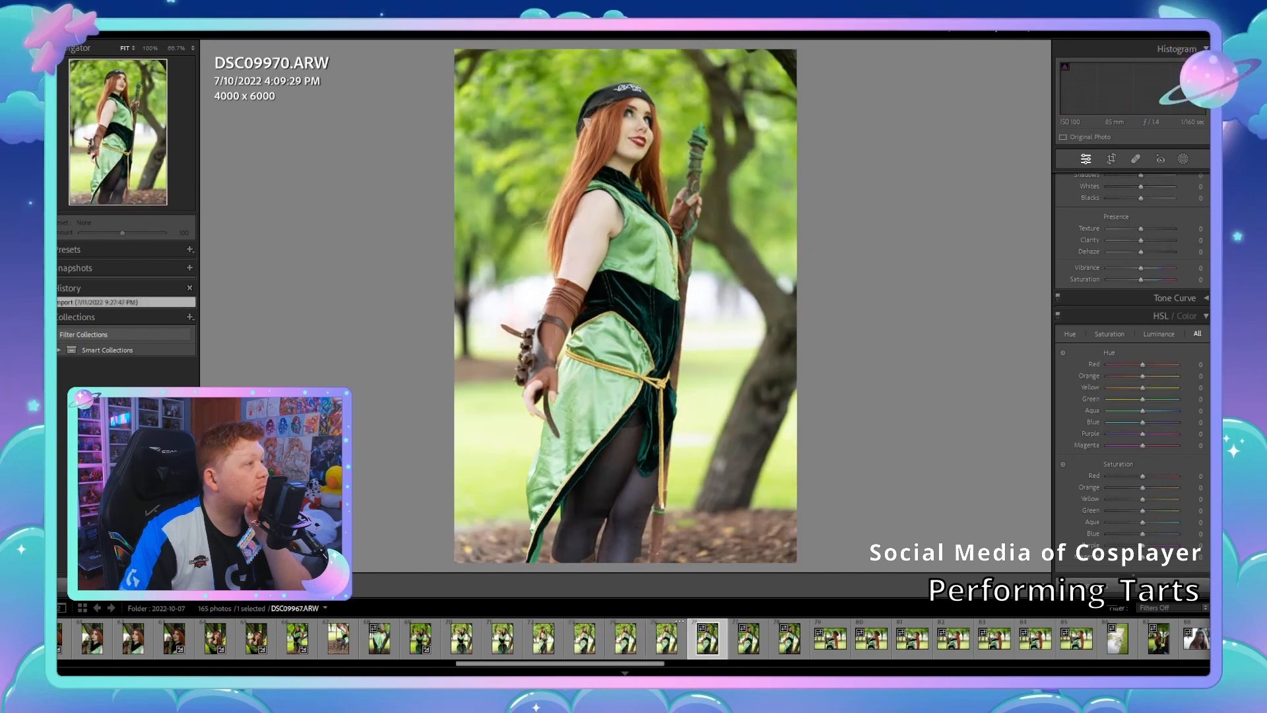
key("Right")
key("Right")
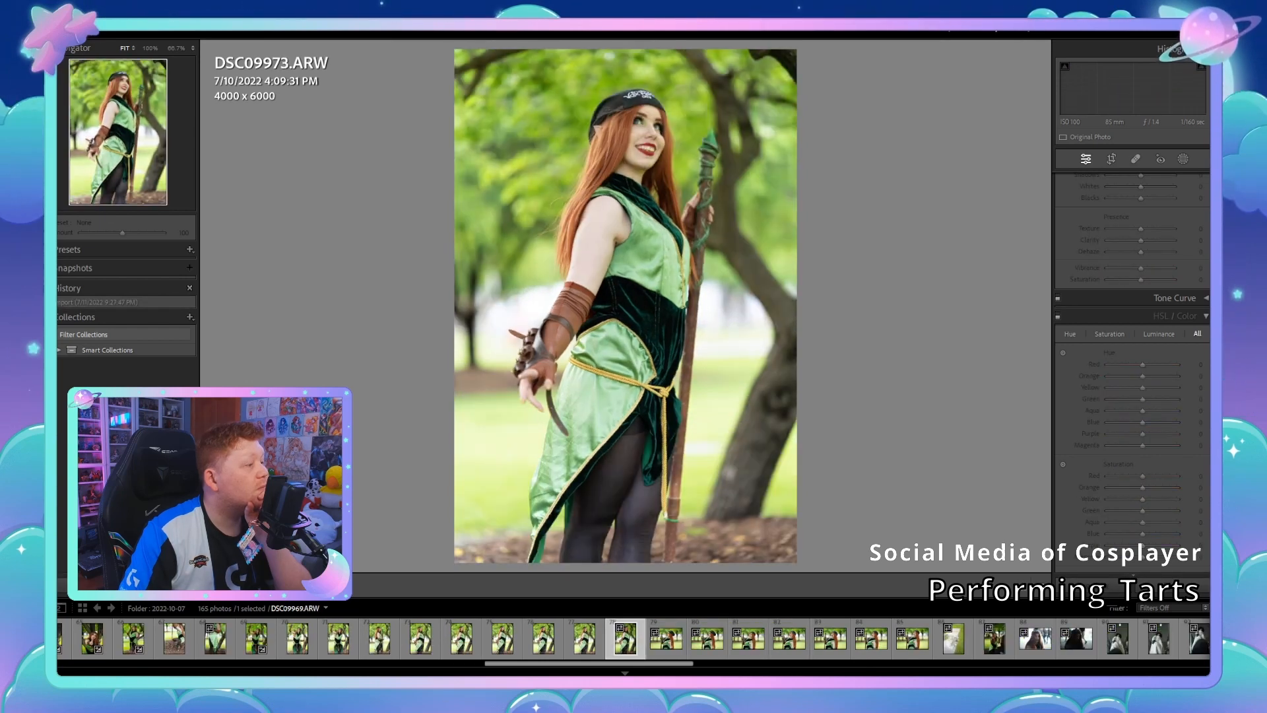
key("Left")
key("Left")
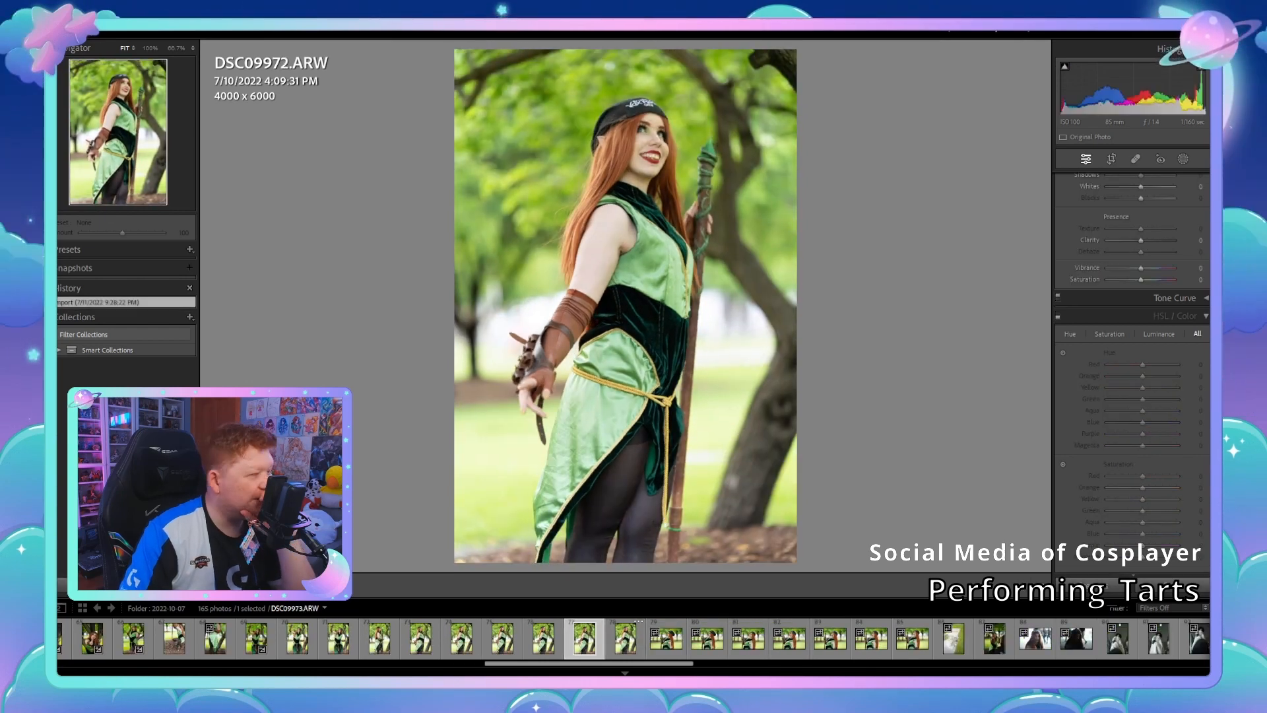
key("Left")
key("Left")
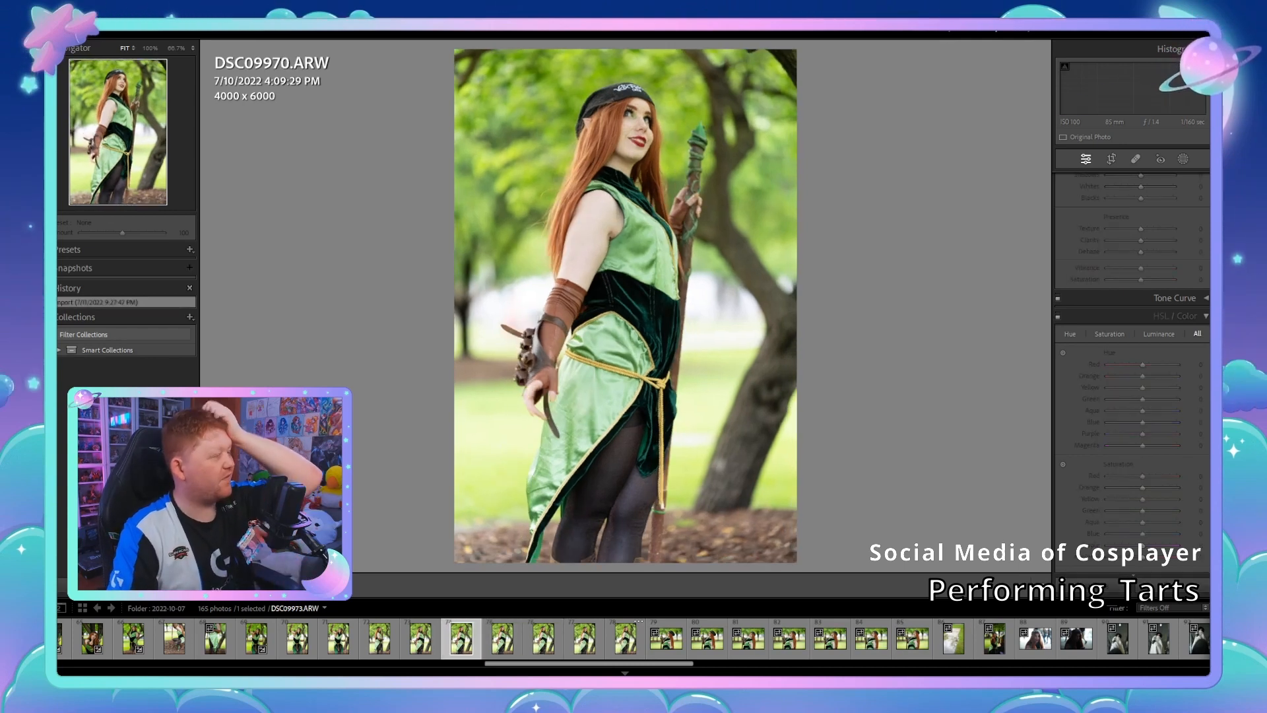
key("Left")
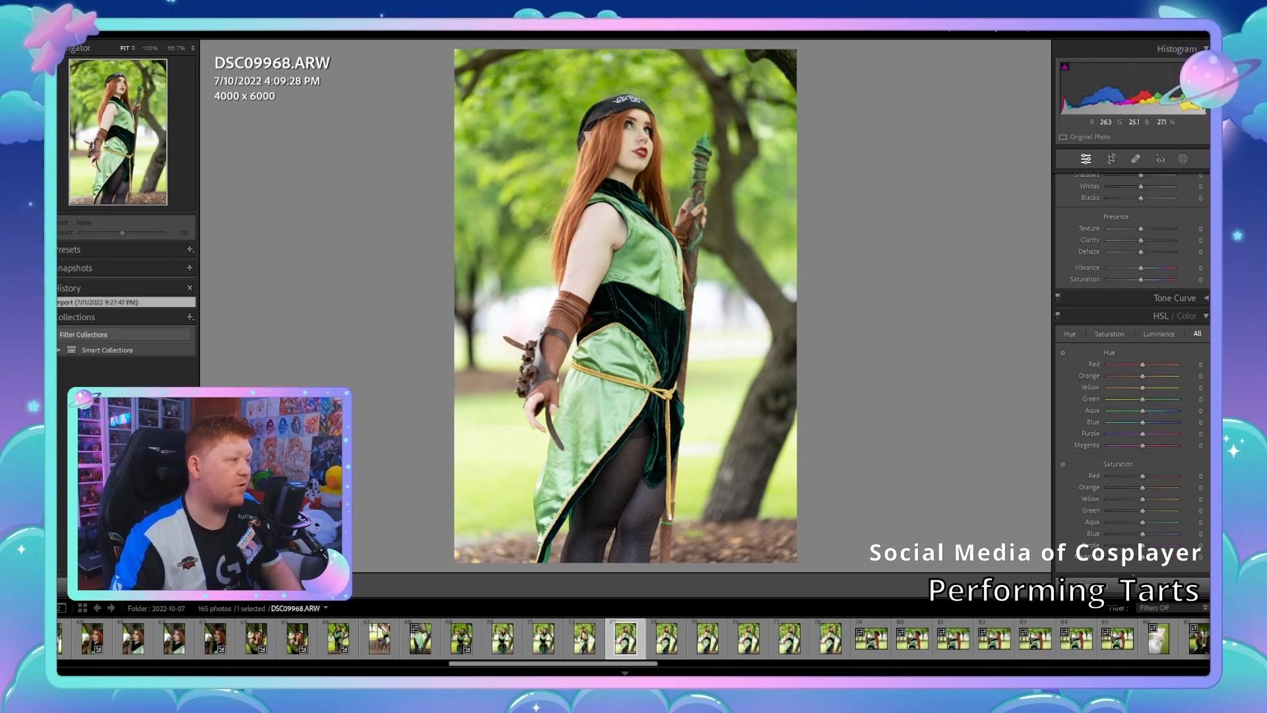
Step: Paste the copied develop settings onto DSC09968.ARW and export the photo
key("ctrl+shift+v")
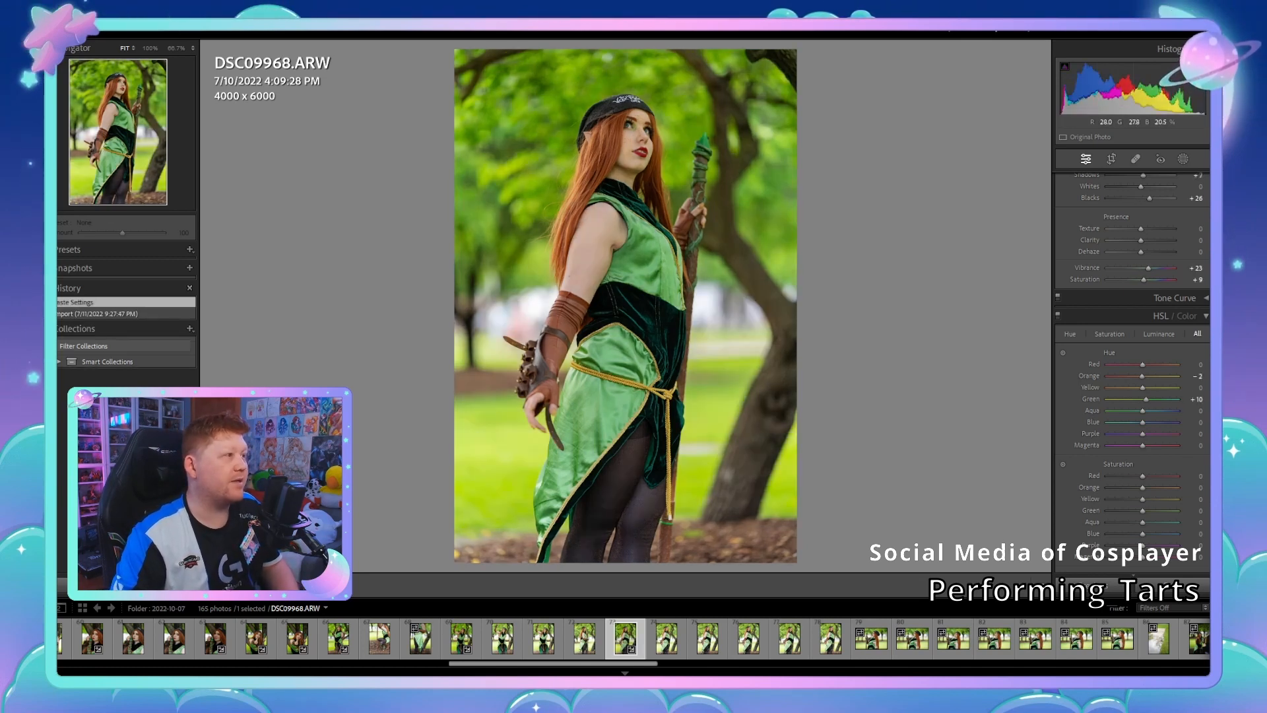
scroll(1132, 317, "up", 4)
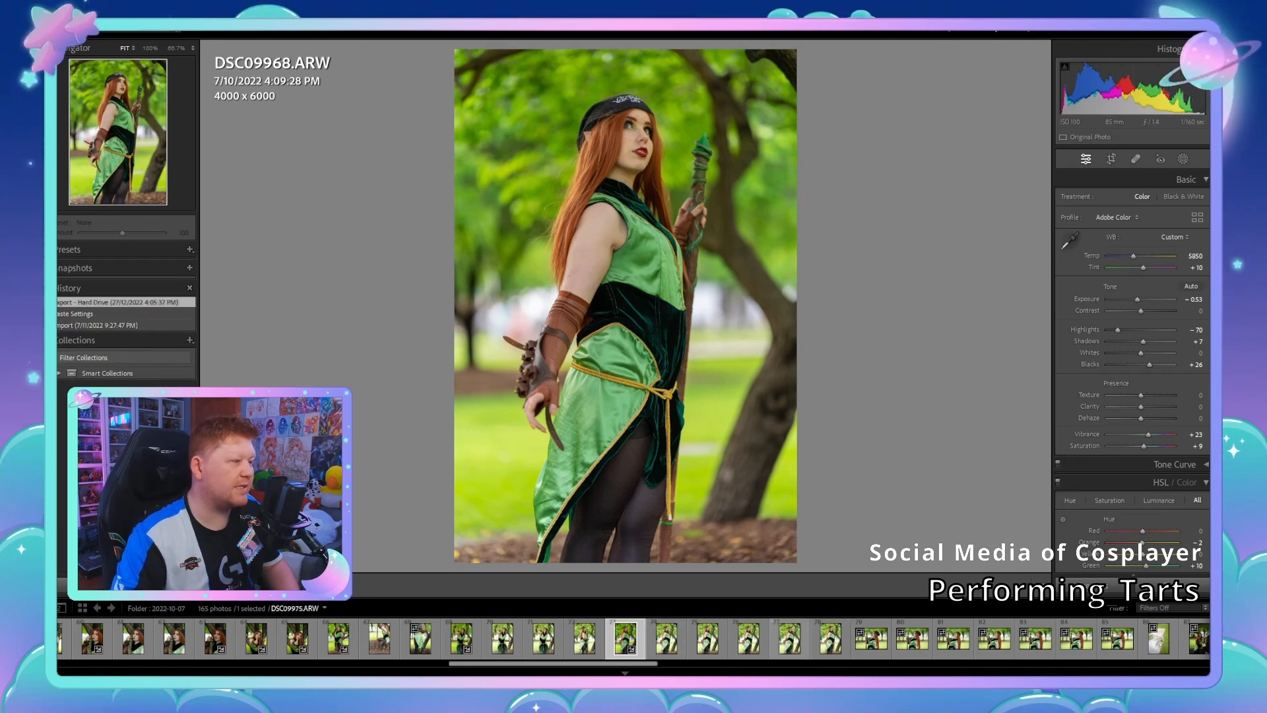
Step: Review the landscape staff shots from DSC09974.ARW to DSC09978.ARW, and paste the copied develop settings onto DSC09974.ARW with exposure at -0.38
left_click(872, 638)
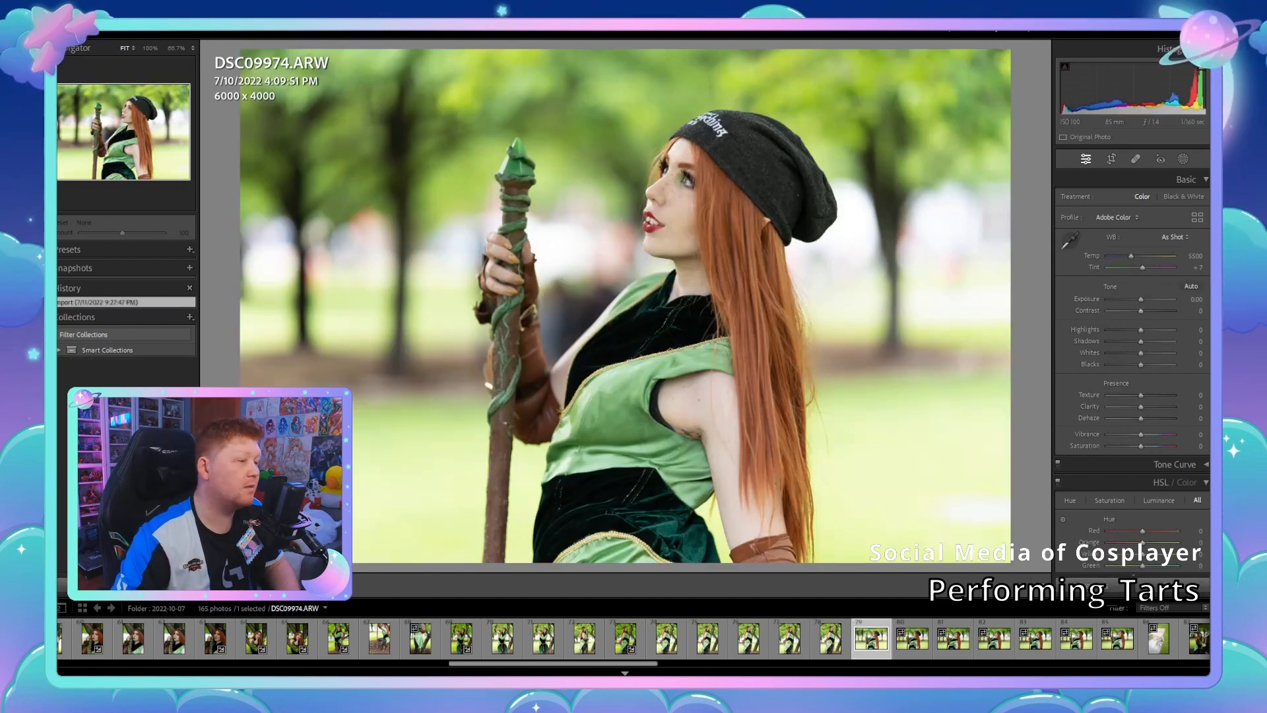
key("Right")
key("Right")
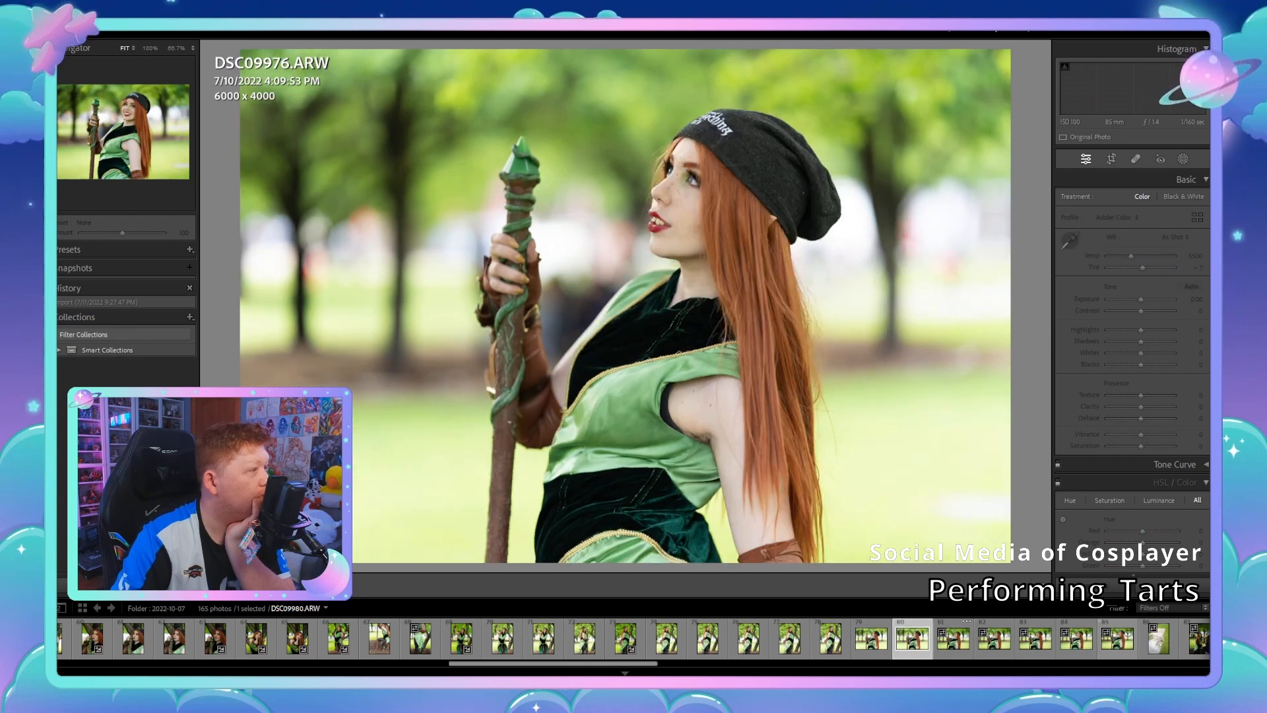
key("Right")
key("Right")
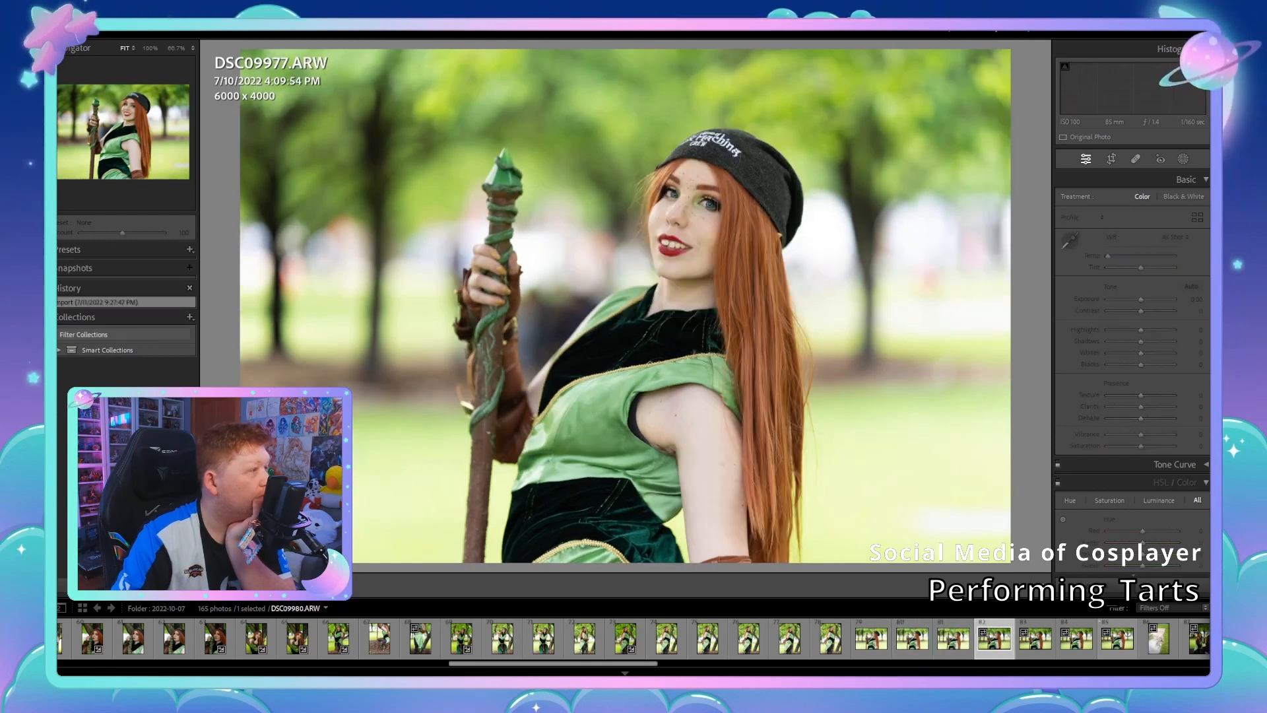
key("Right")
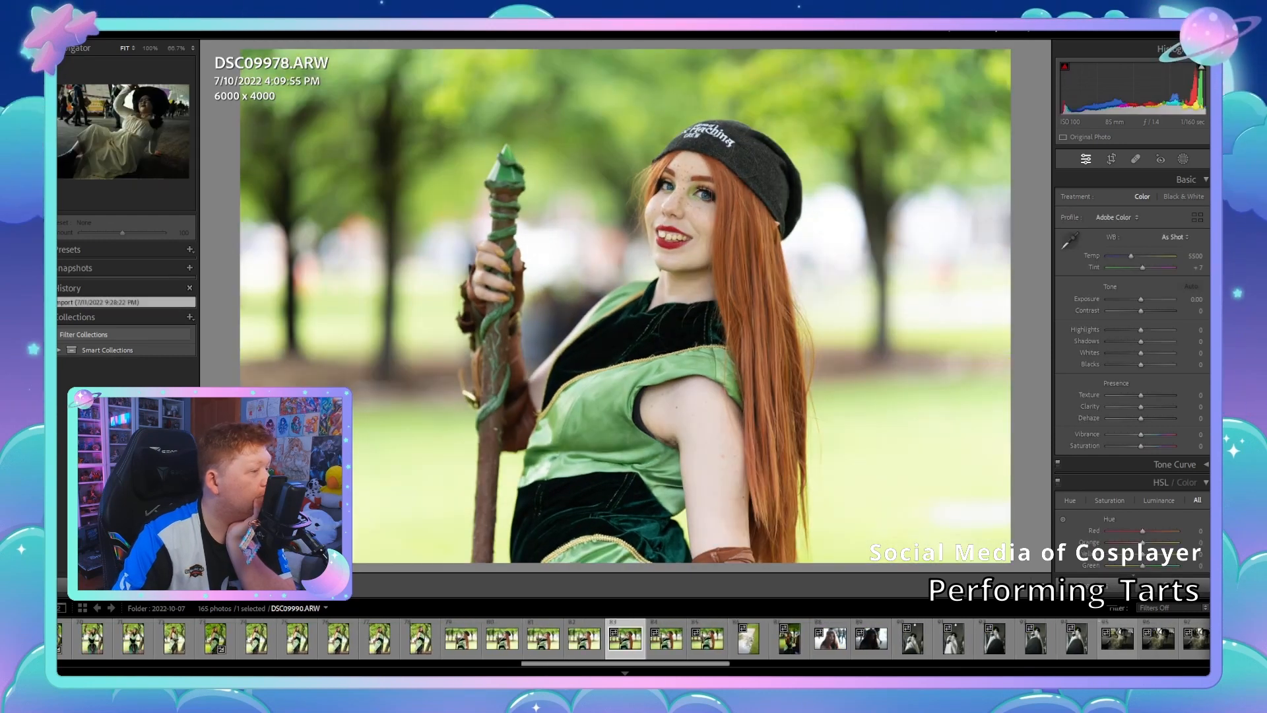
key("Left")
key("Left")
key("Left")
key("Left")
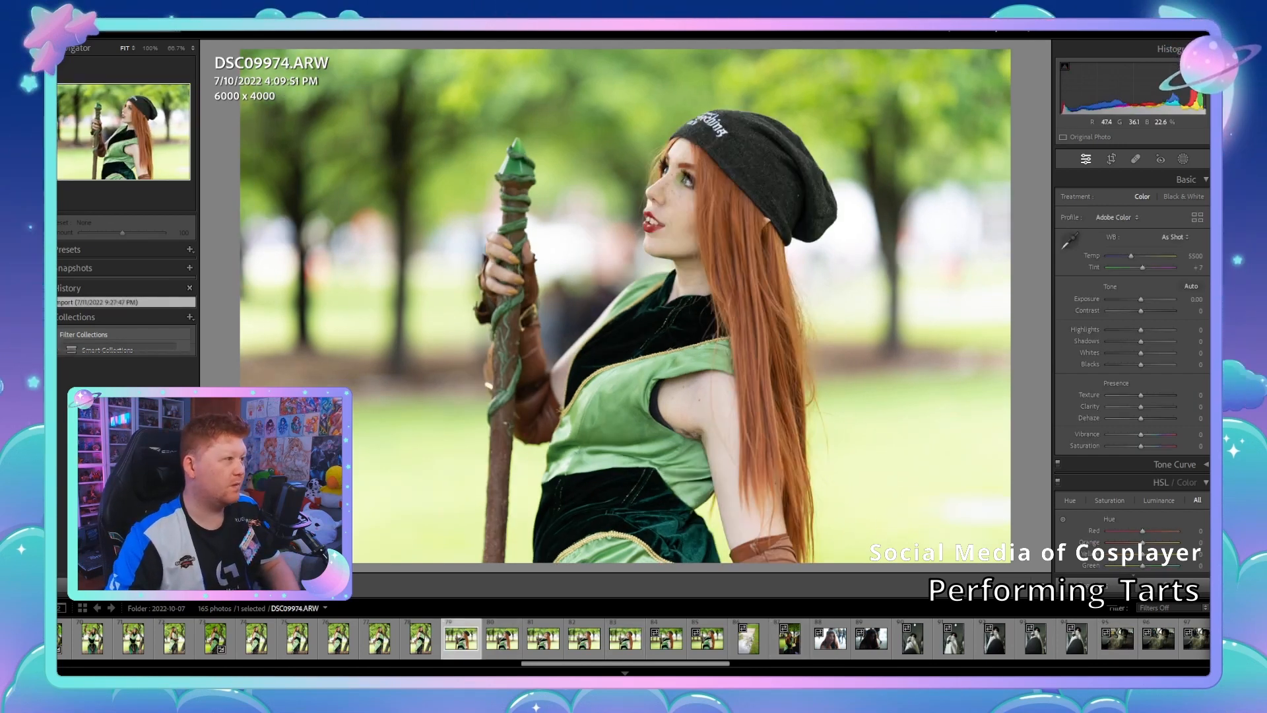
key("ctrl+shift+v")
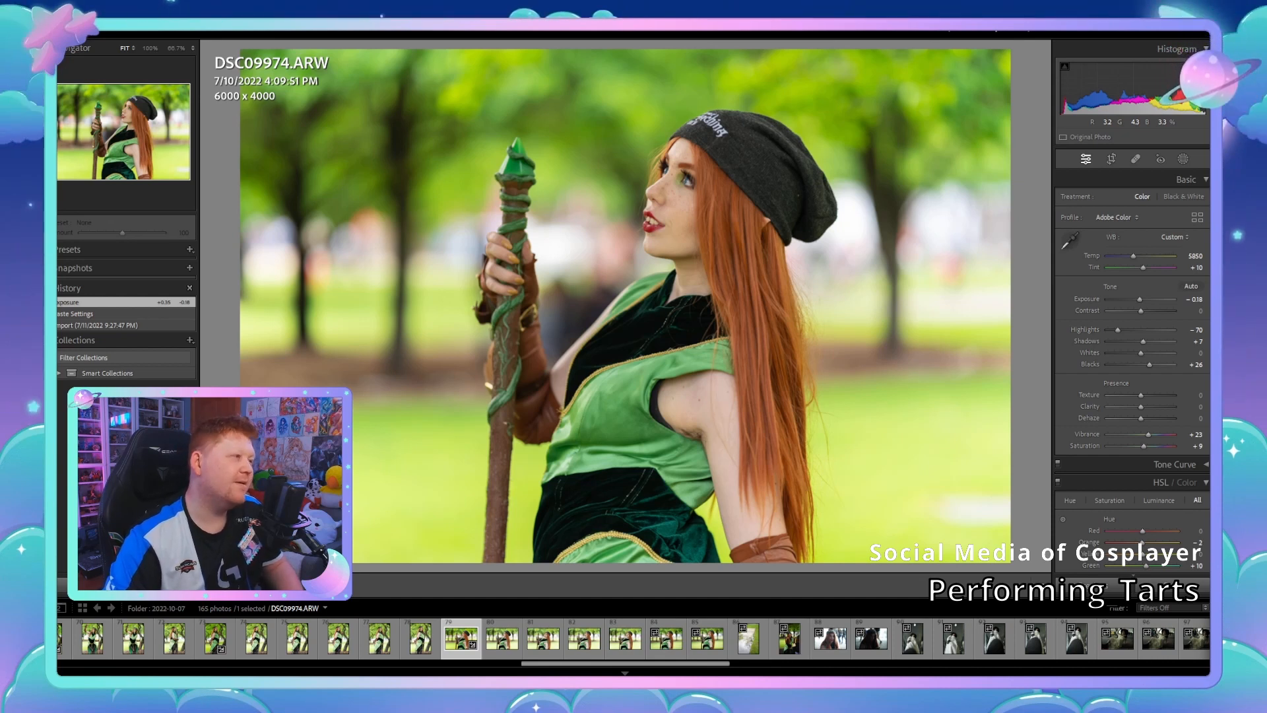
Step: Paste the copied develop settings onto DSC09977.ARW and compare it with the neighbouring shot DSC09976.ARW
left_click(584, 639)
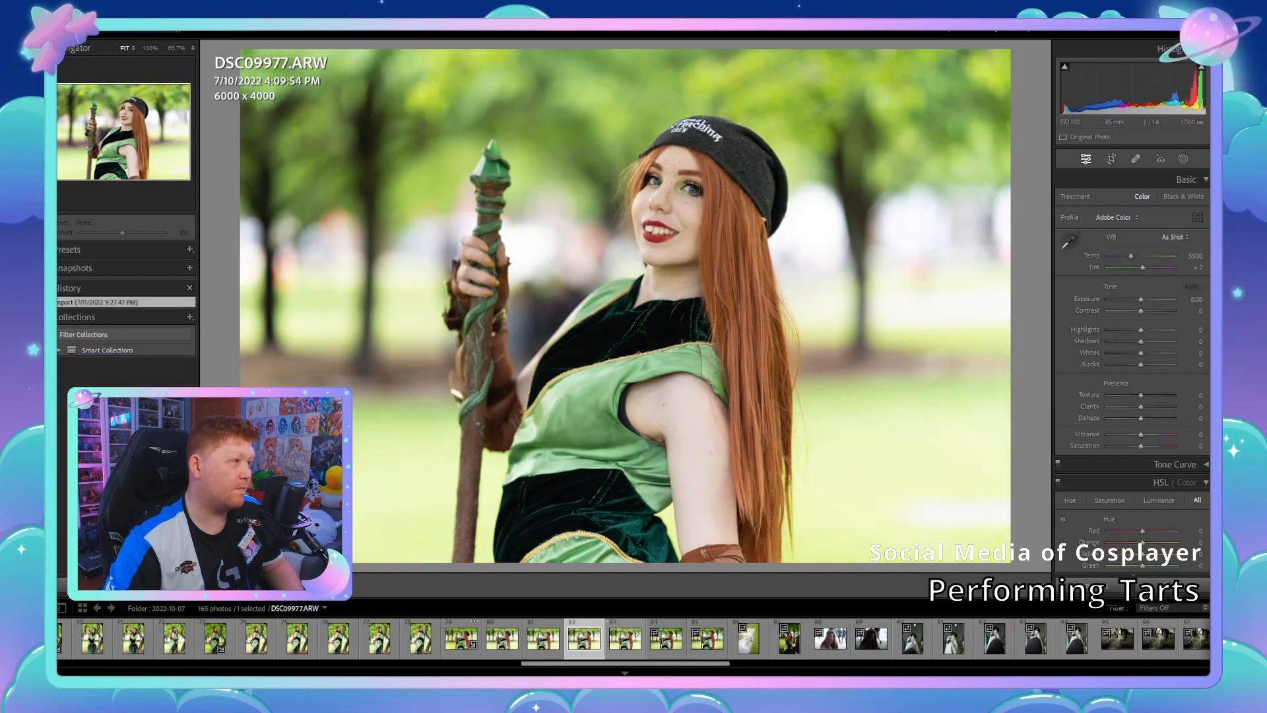
key("ctrl+shift+v")
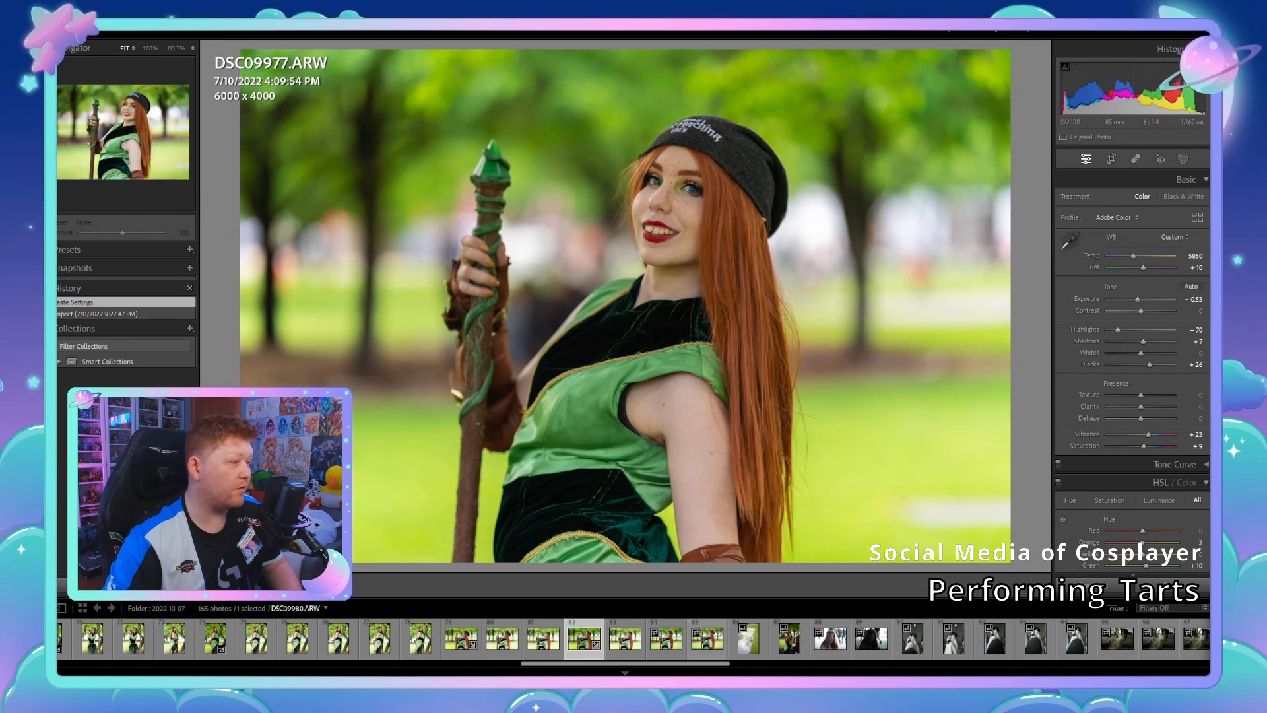
left_click(543, 638)
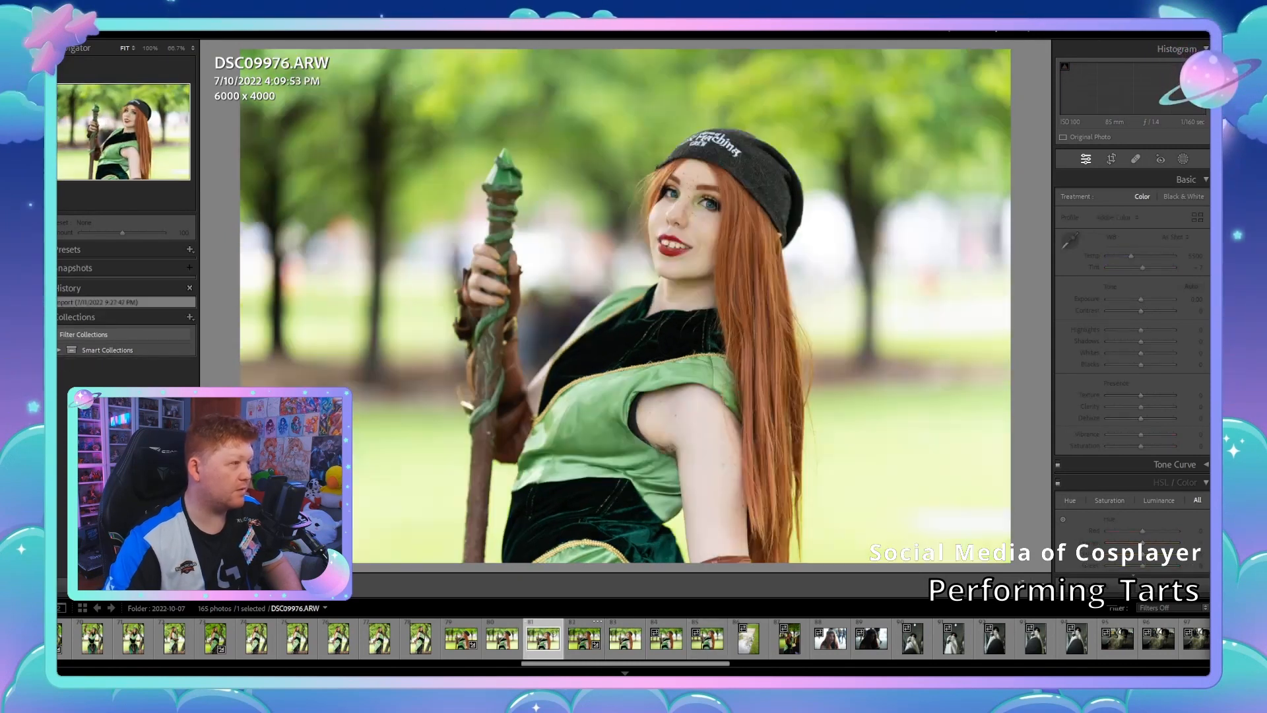
left_click(584, 638)
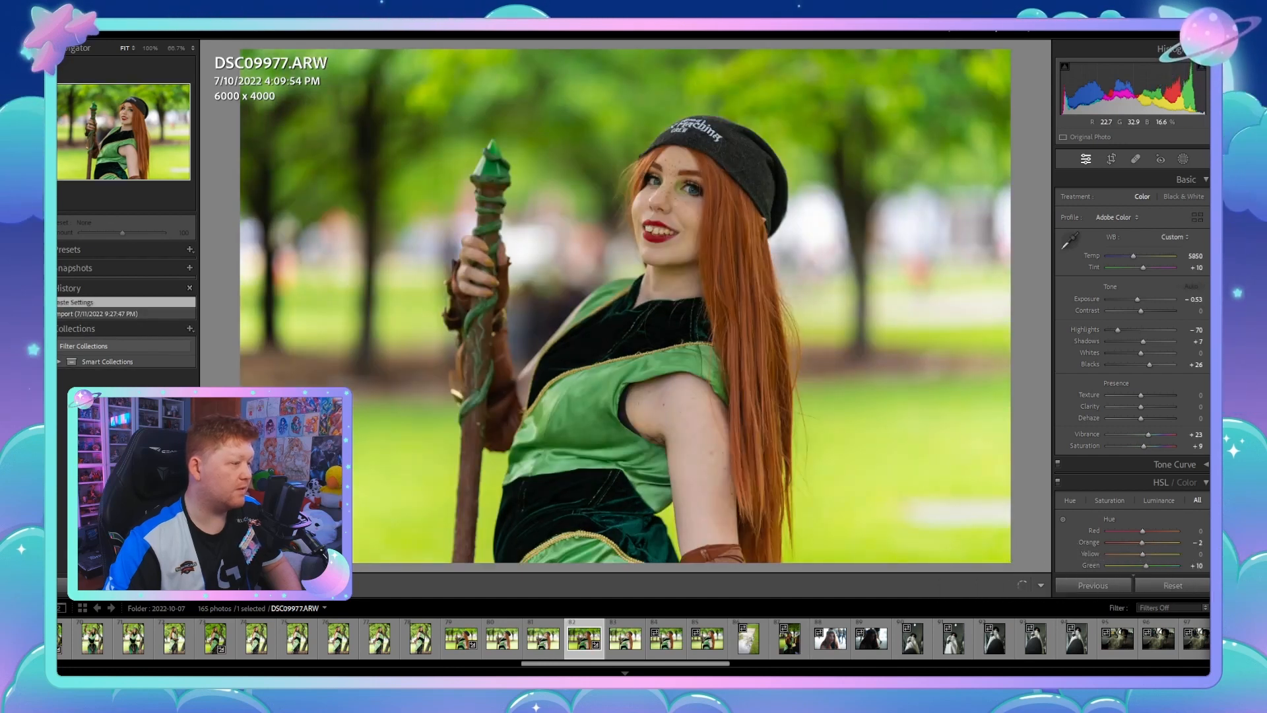
Step: Look through the photos from DSC09979.ARW to DSC09985.ARW for the next shot to edit
left_click(667, 639)
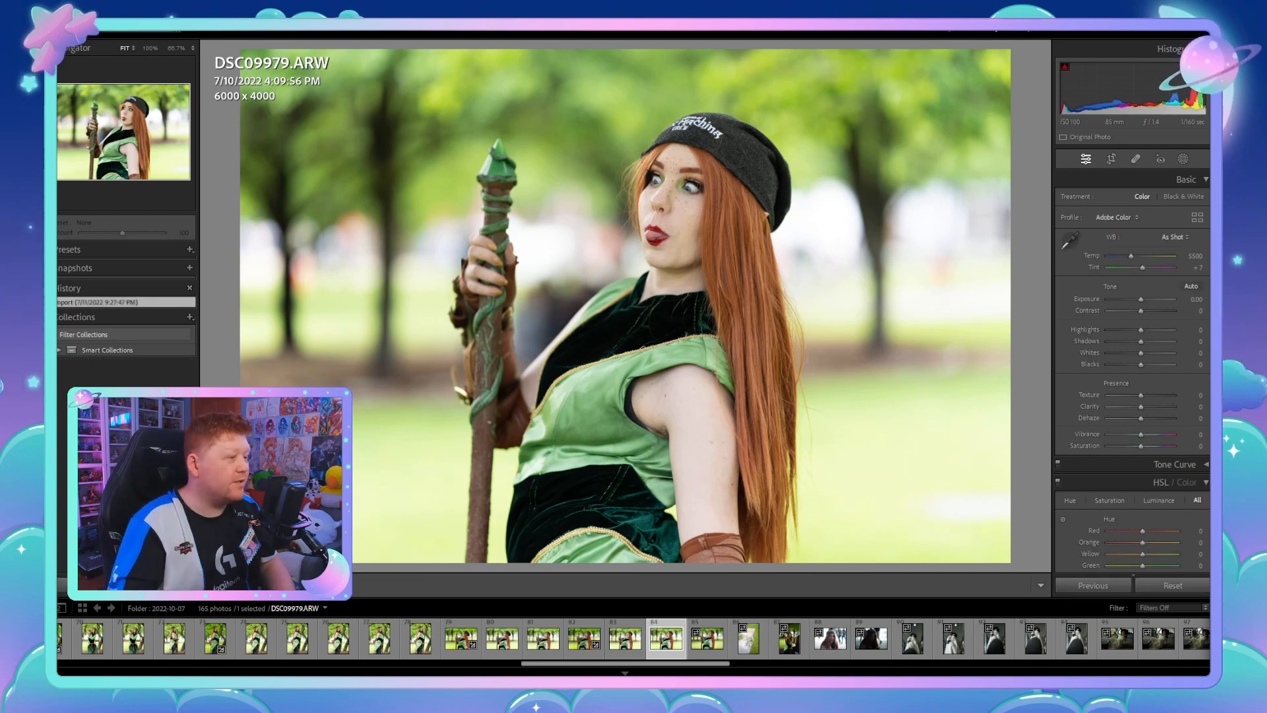
left_click(707, 638)
key("Right")
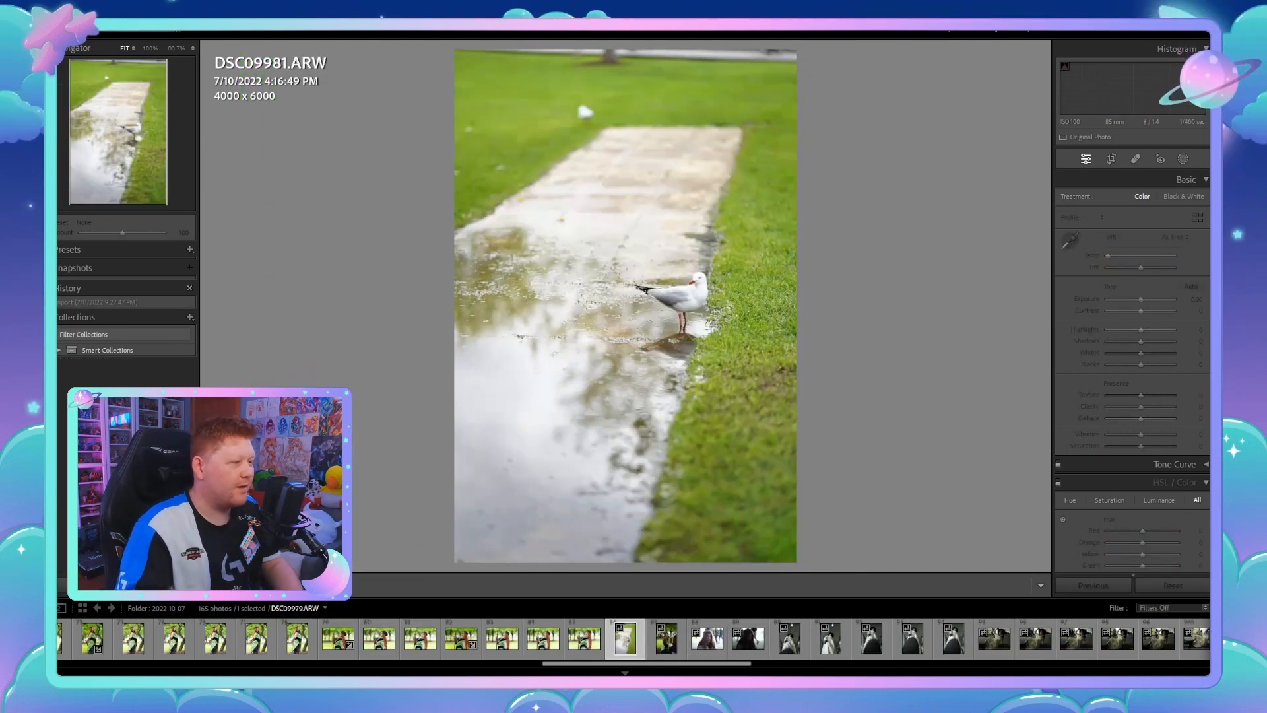
key("Right")
key("Right")
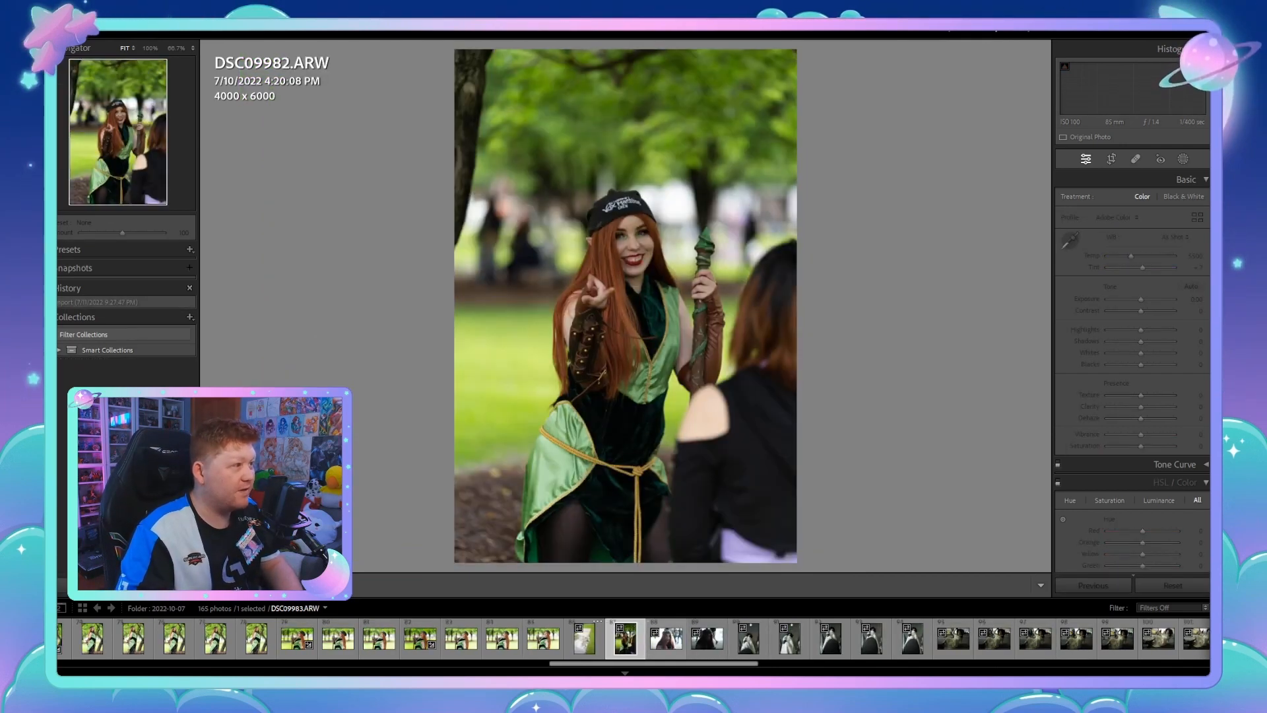
key("Right")
key("Right")
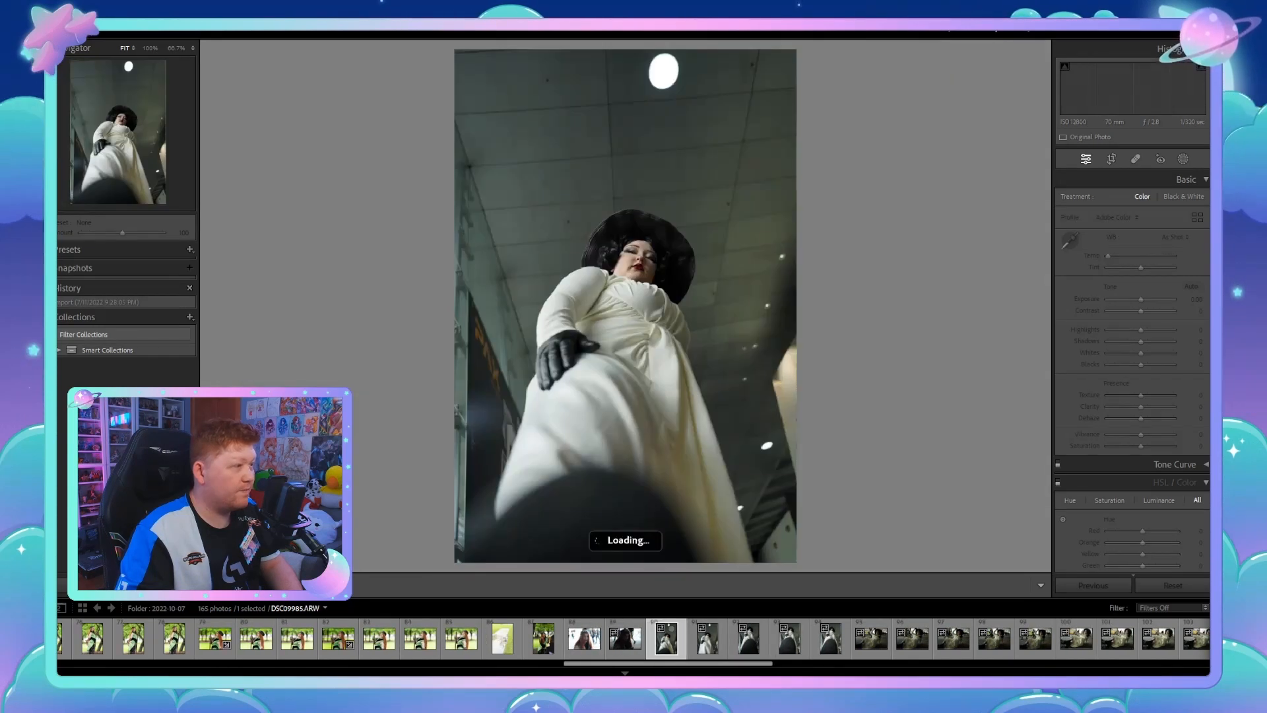
key("Left")
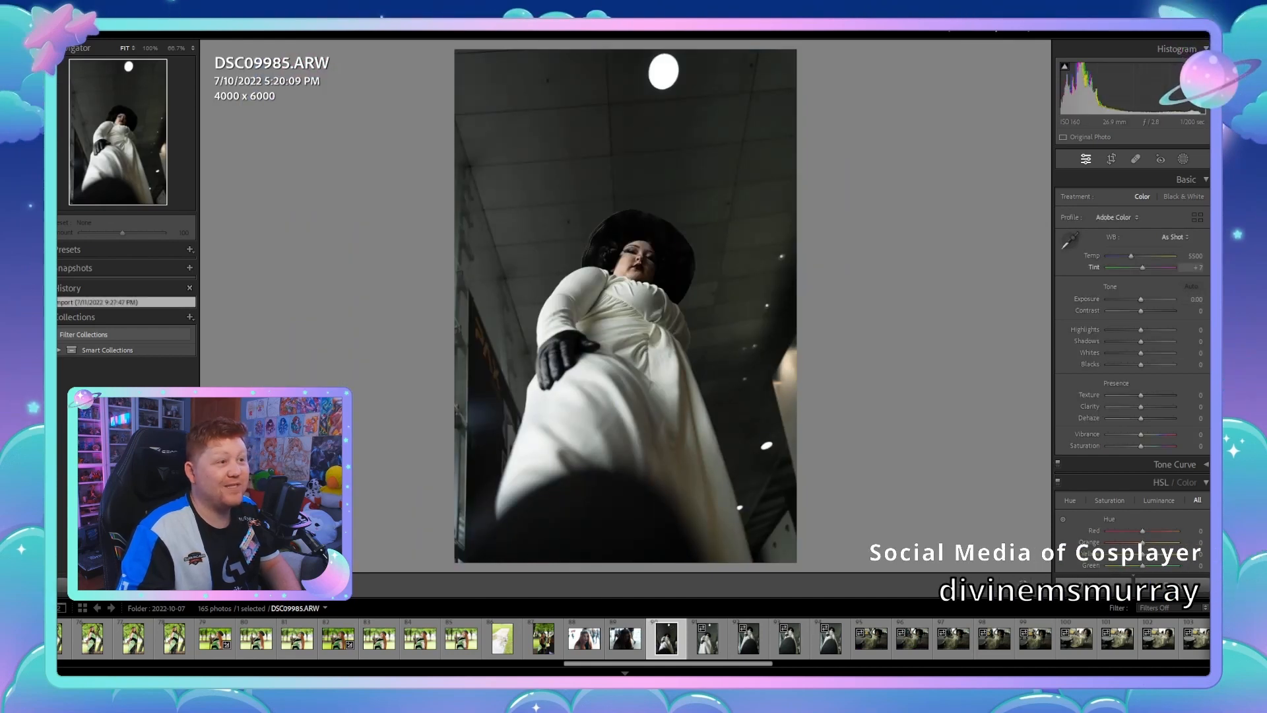
Step: Sample white balance from the white dress in DSC09985.ARW, then set exposure +0.53, highlights -5, shadows +12 and blacks +12
left_click(660, 429)
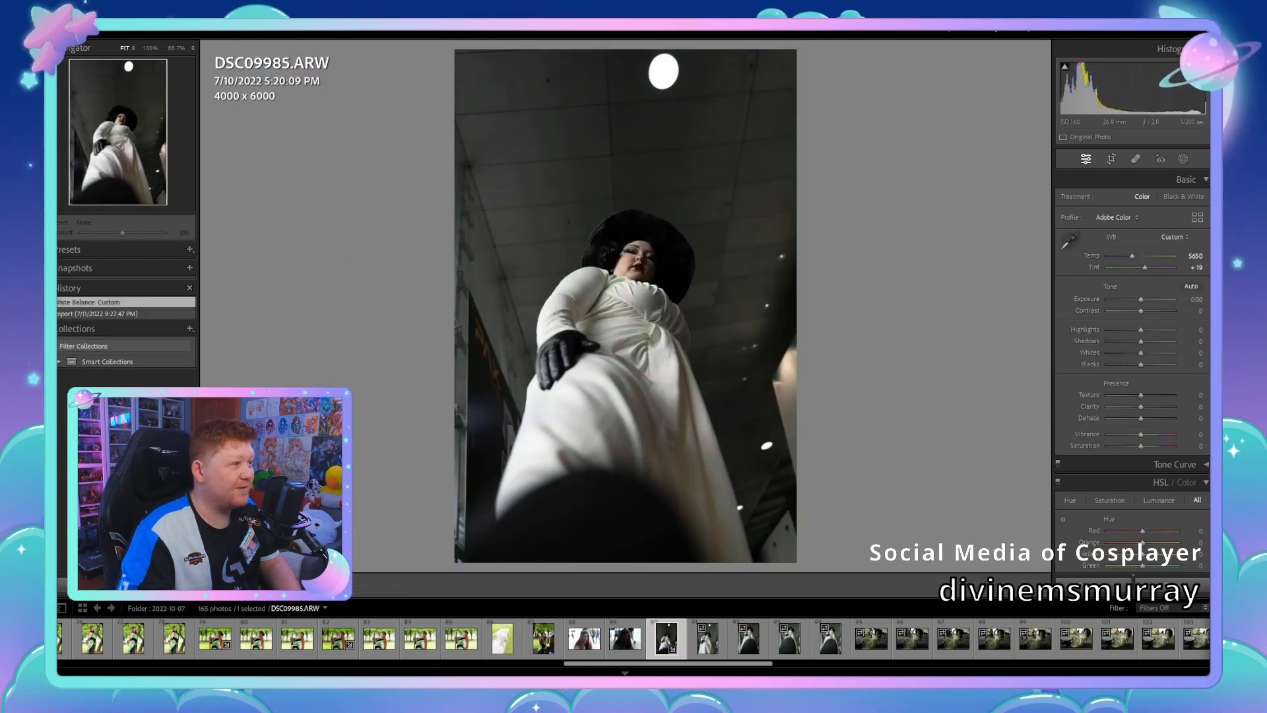
left_click_drag(1141, 299, 1144, 299)
left_click_drag(1141, 365, 1145, 341)
key("z")
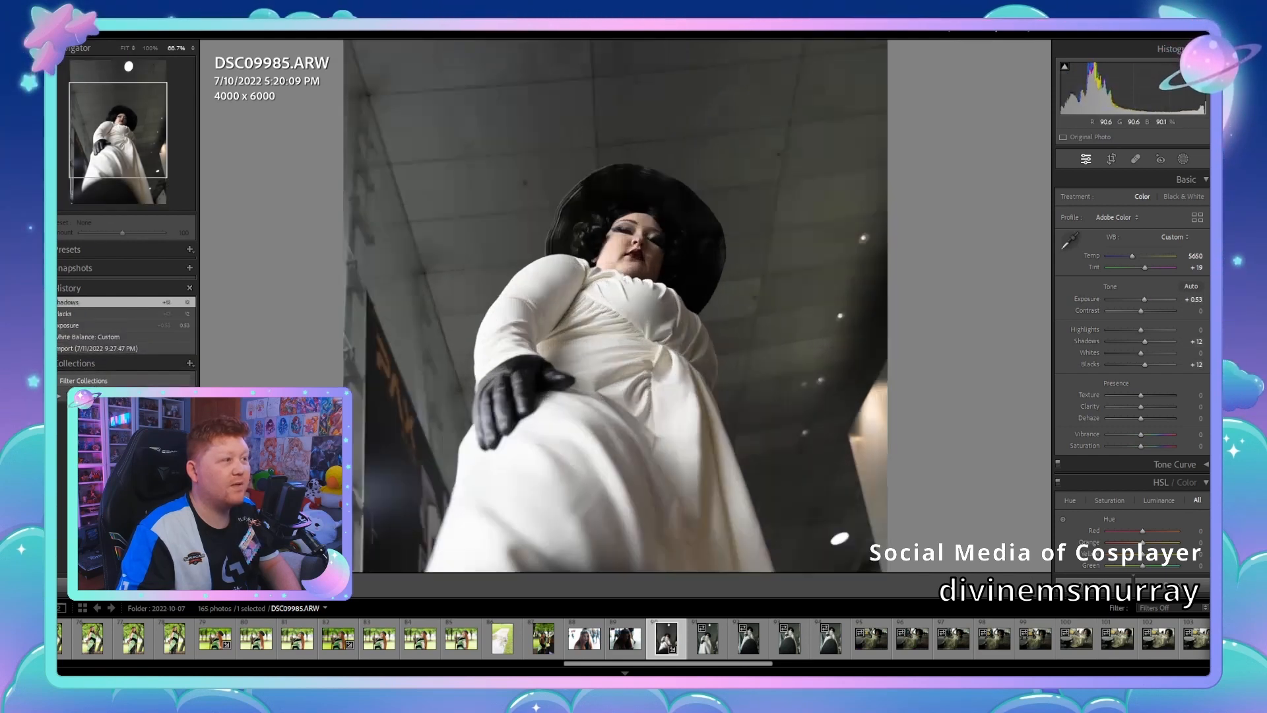
key("z")
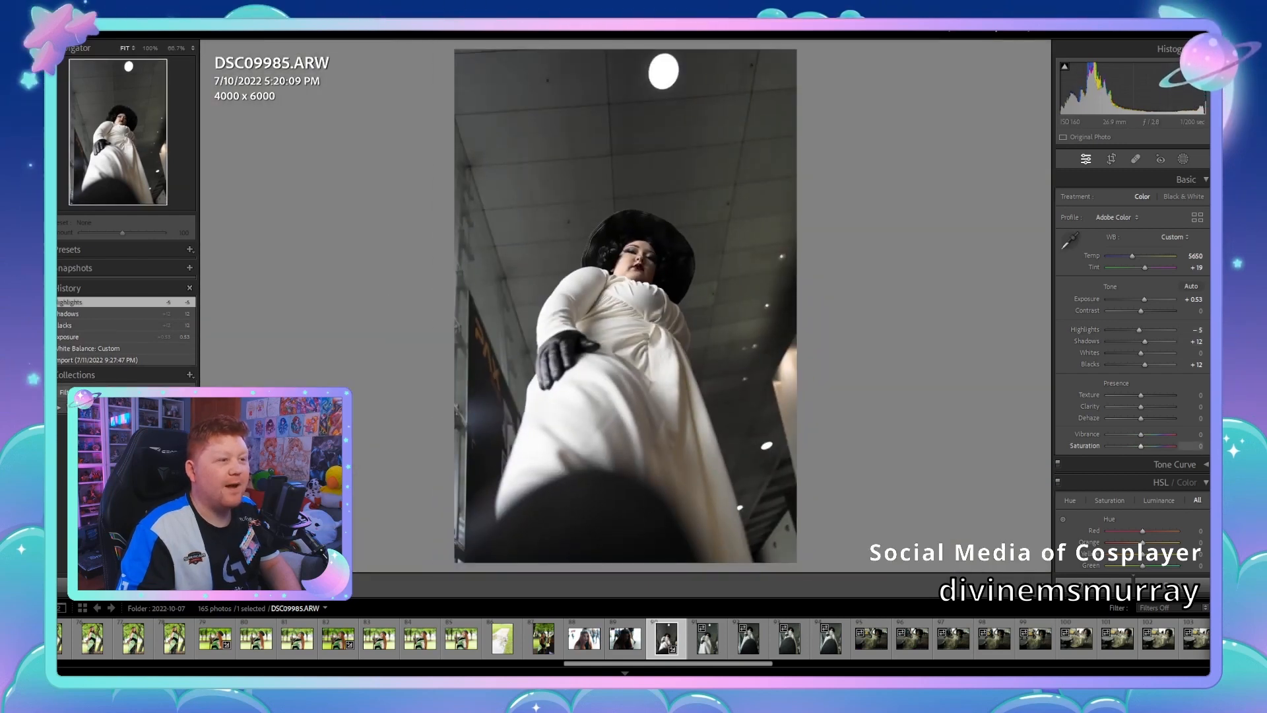
Step: Set saturation to +16 and both blacks and shadows to +18 on DSC09985.ARW, and export the photo
left_click_drag(1147, 446, 1142, 446)
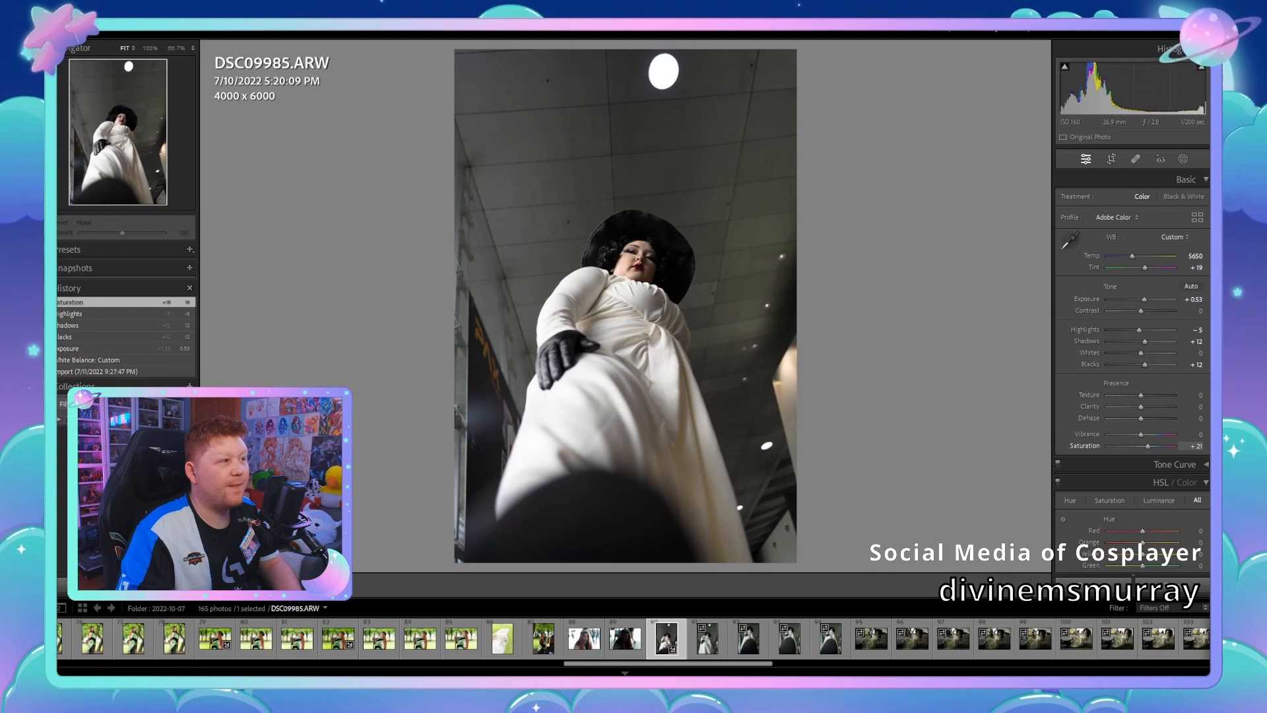
key("minus")
key("equal")
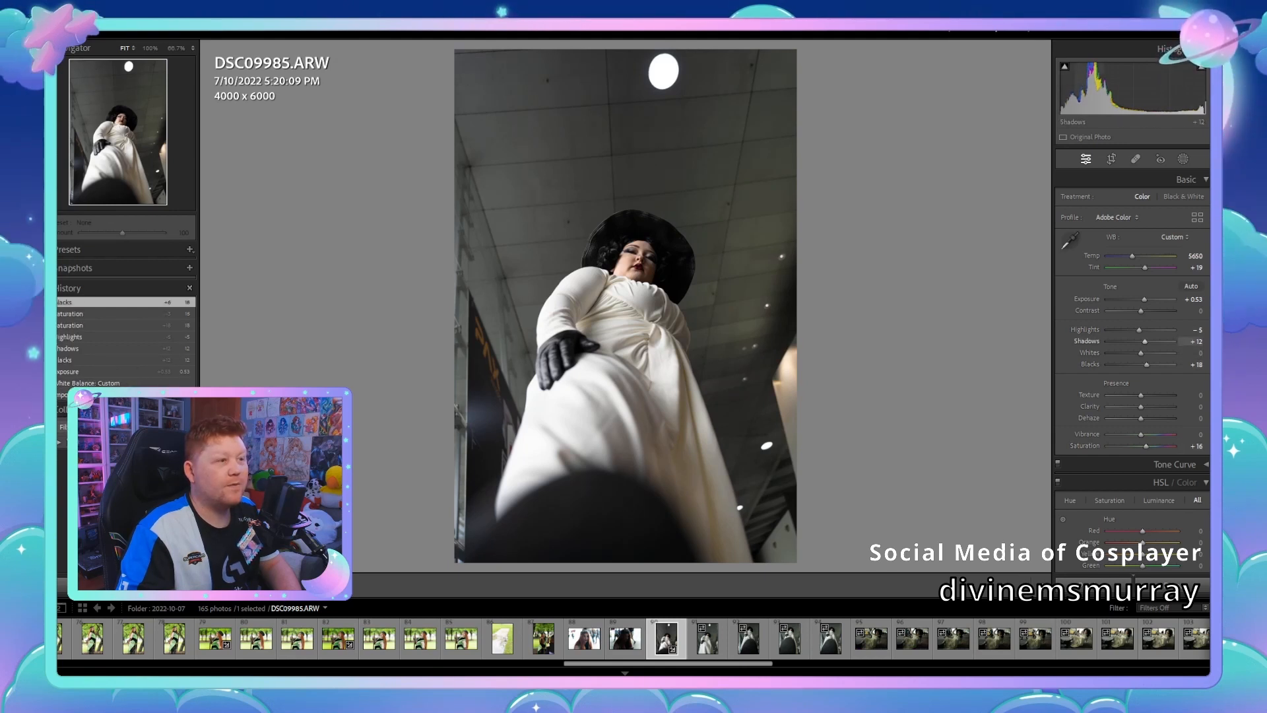
key("comma")
key("equal")
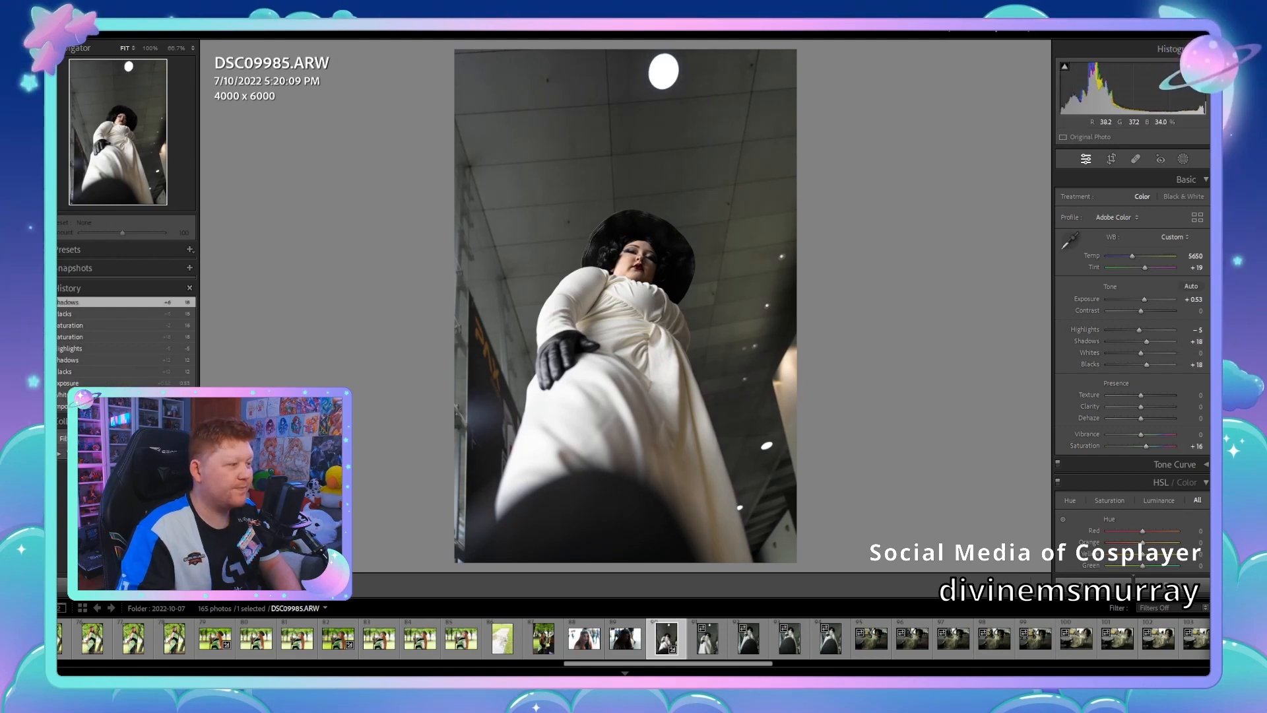
key("ctrl+alt+shift+e")
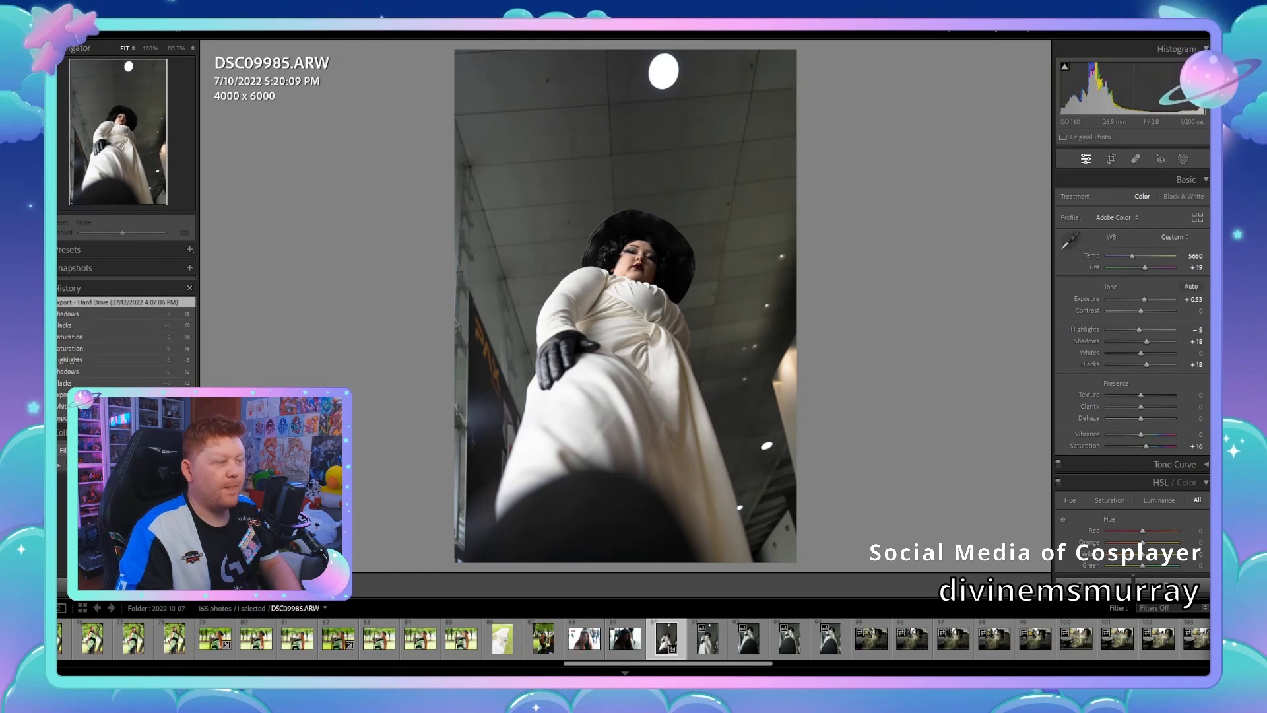
Step: Examine the other low-angle white dress shots, DSC09989.ARW and DSC09987.ARW
key("Right")
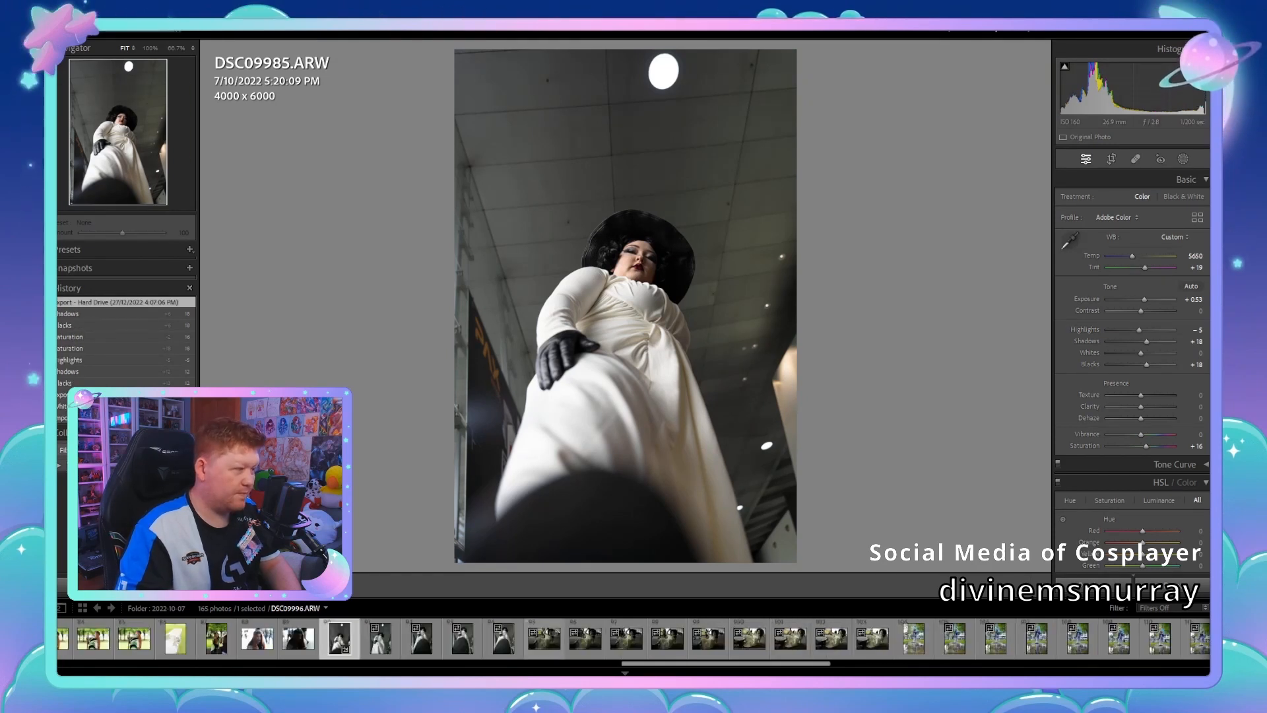
left_click(503, 638)
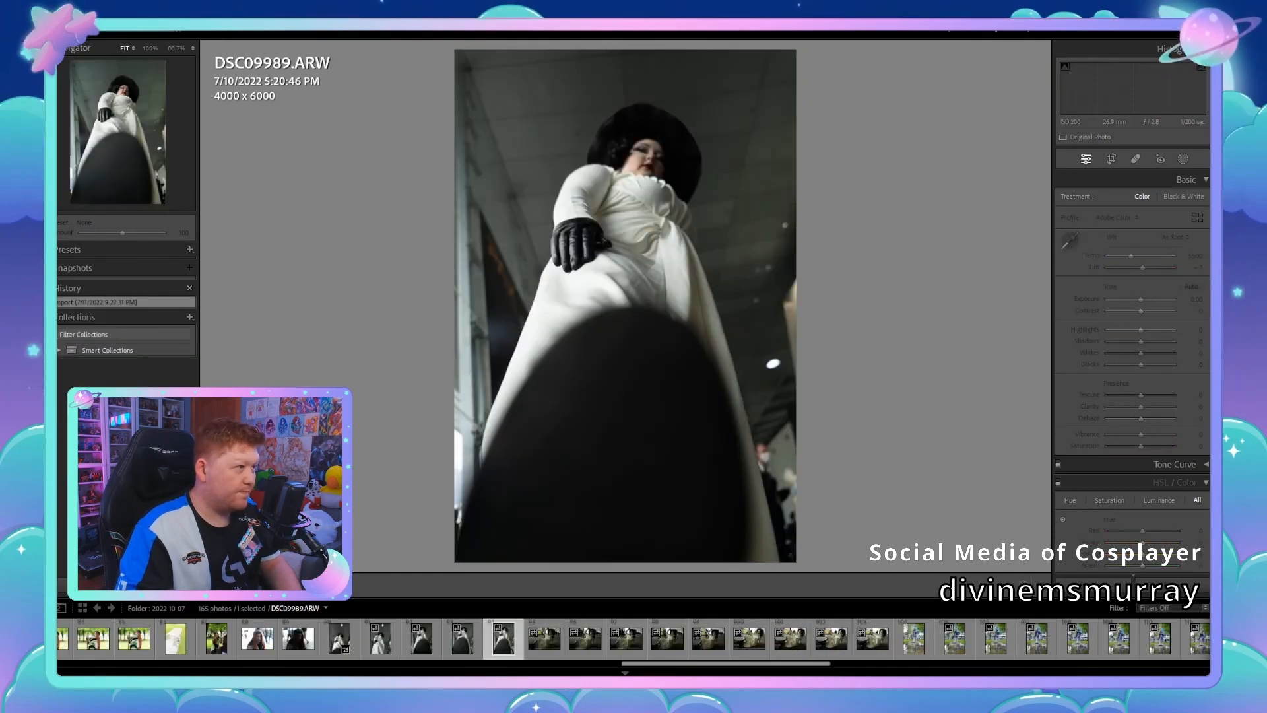
left_click(421, 639)
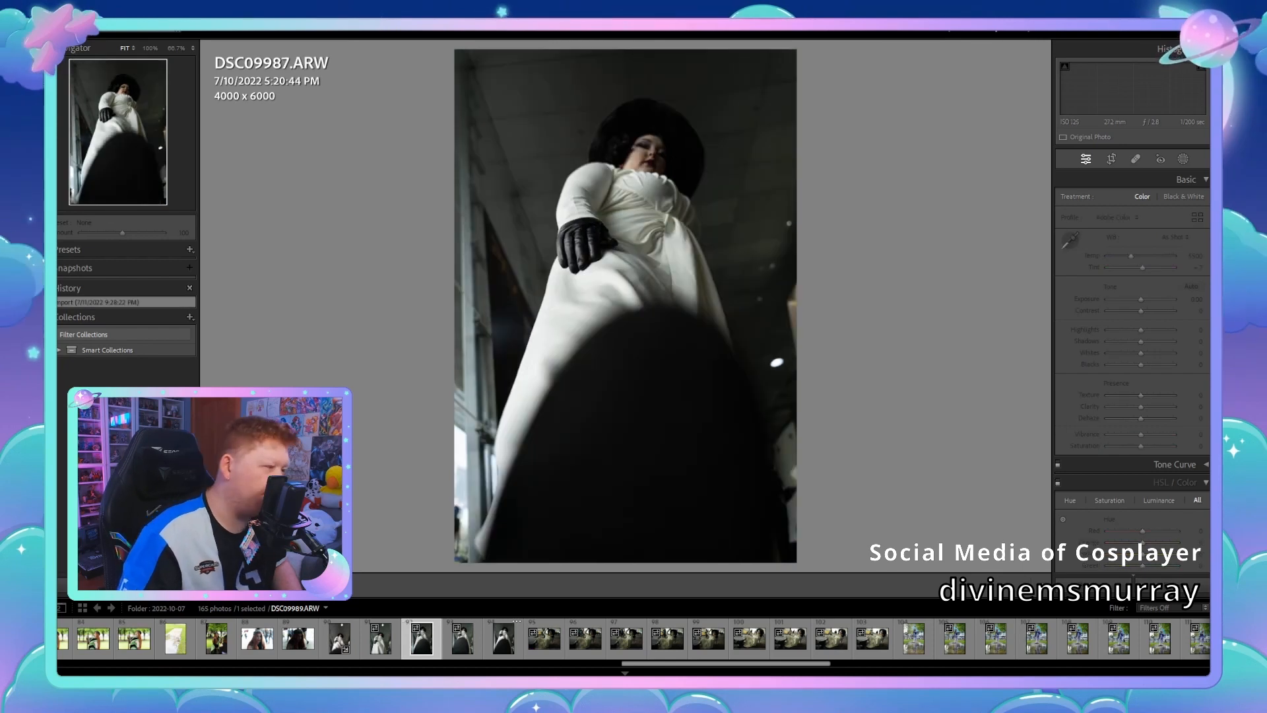
Step: Copy the develop settings from the already edited blue parasol photo DSC00021.ARW
left_click(914, 638)
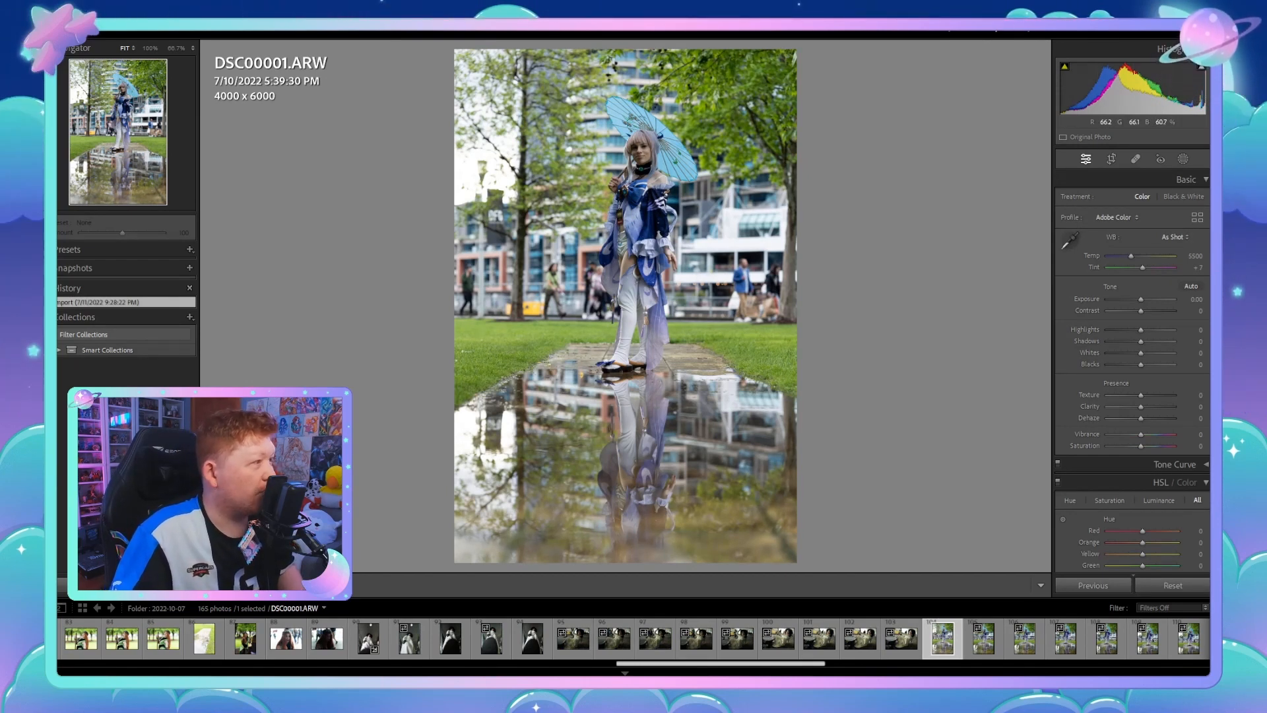
scroll(782, 638, "down", 3)
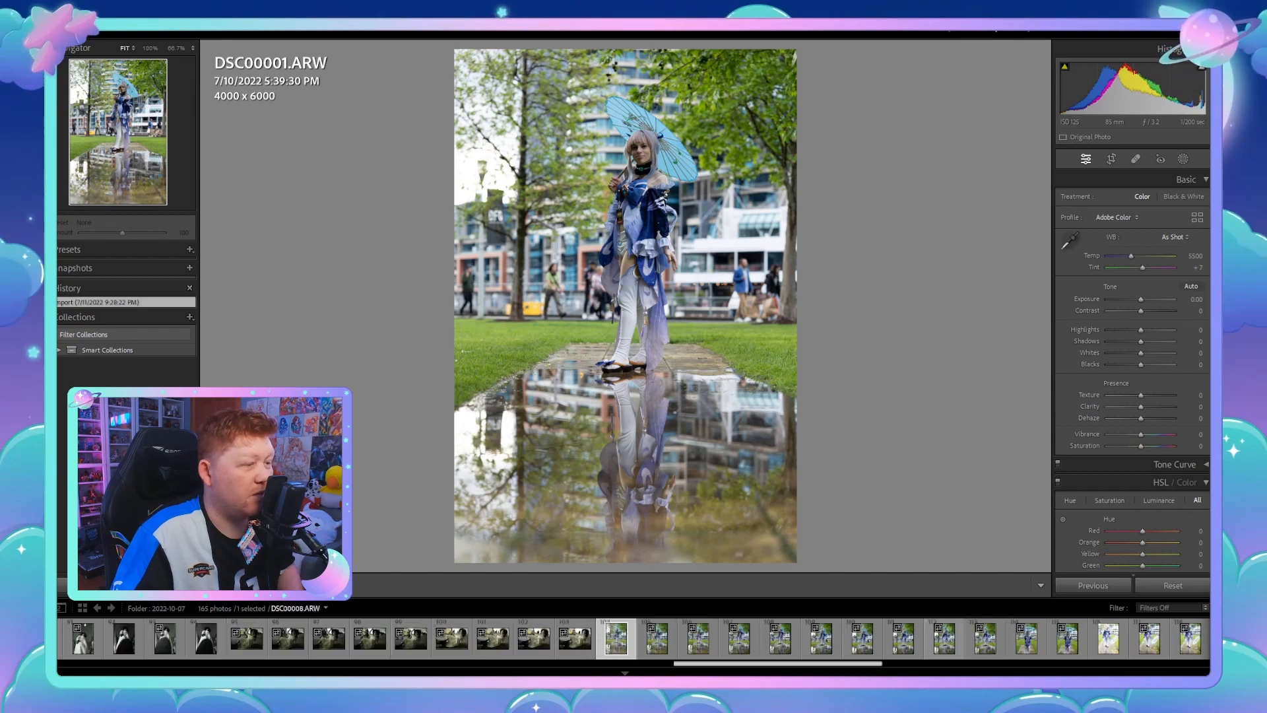
left_click(824, 638)
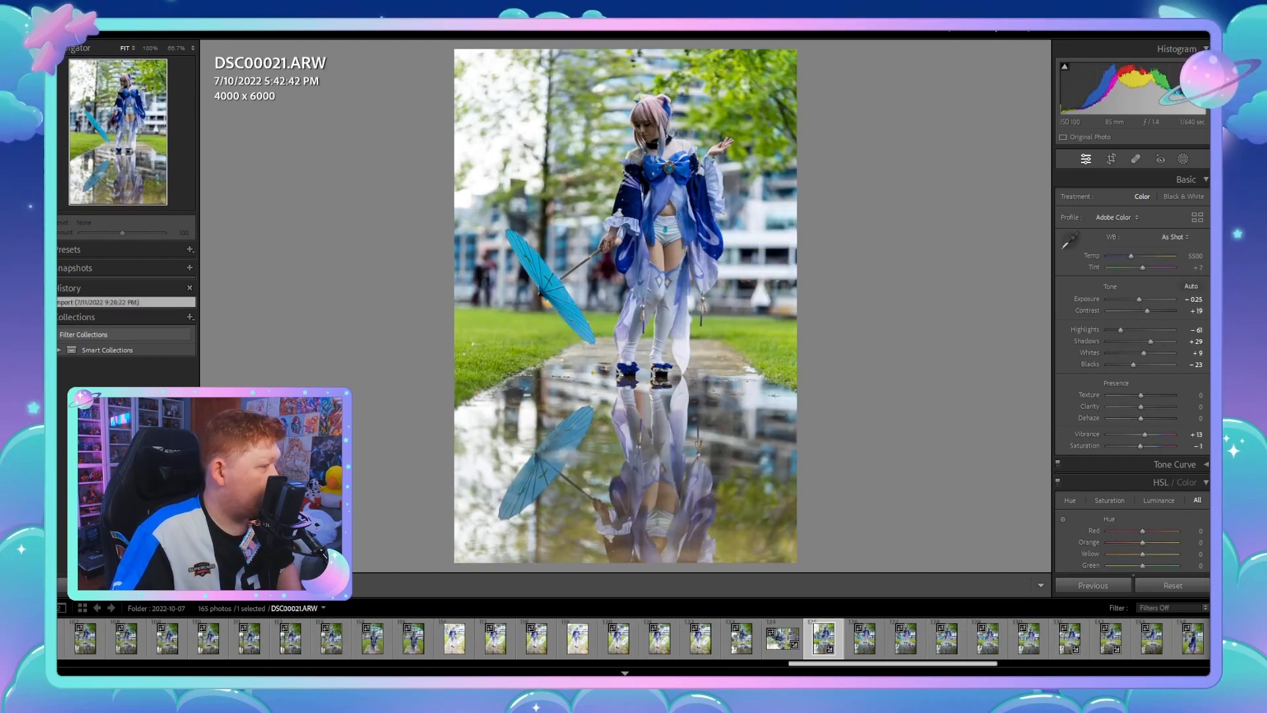
key("z")
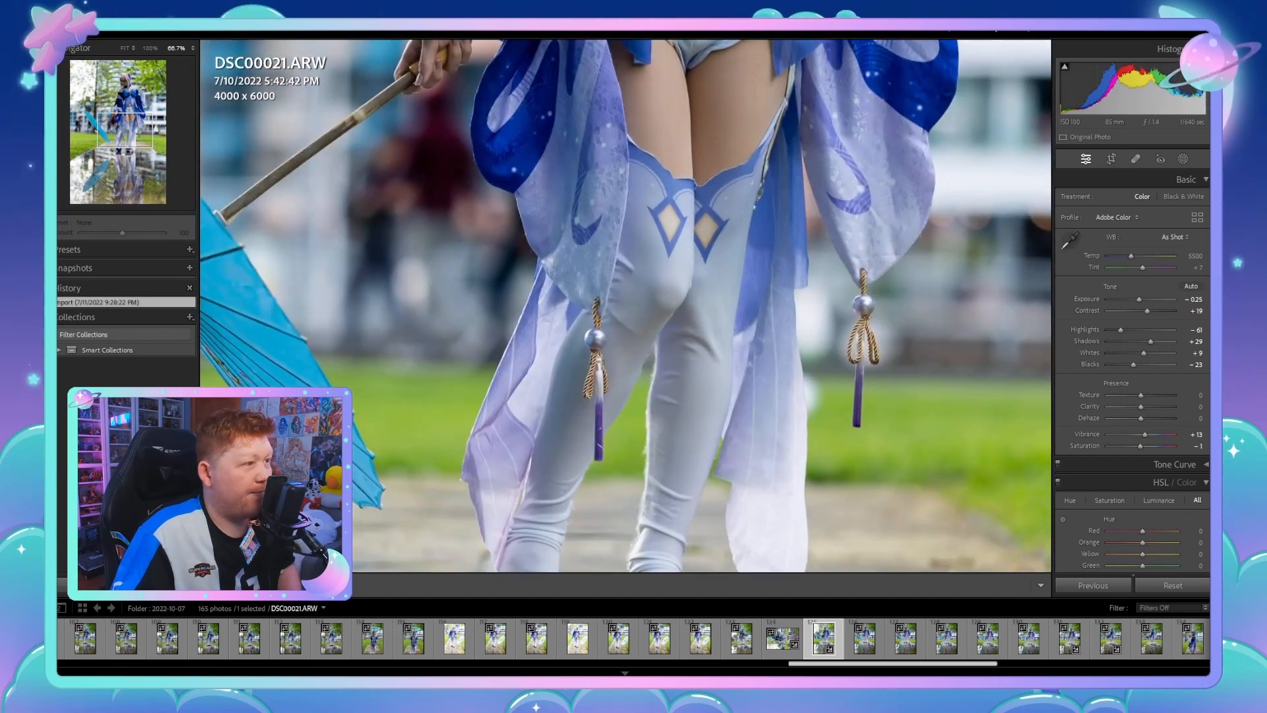
scroll(634, 638, "up", 5)
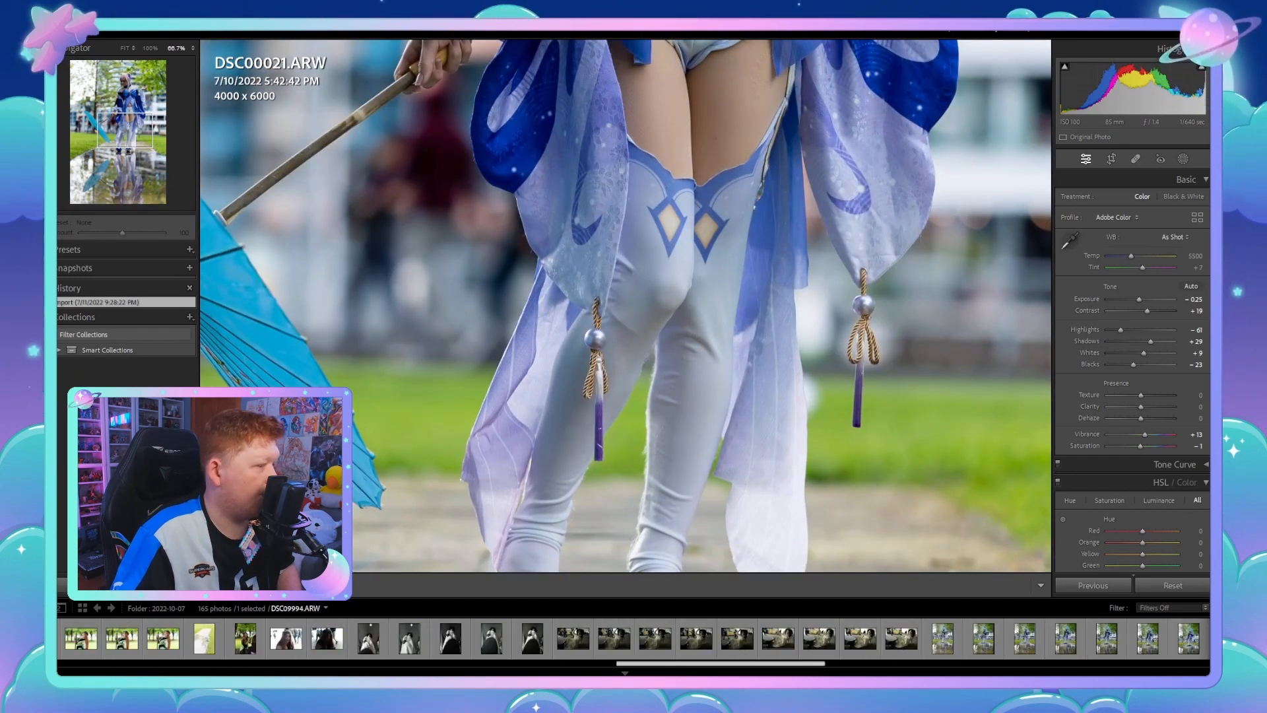
Step: Paste the develop settings of DSC00021.ARW onto DSC00001.ARW and inspect the cosplayer up close
left_click(616, 639)
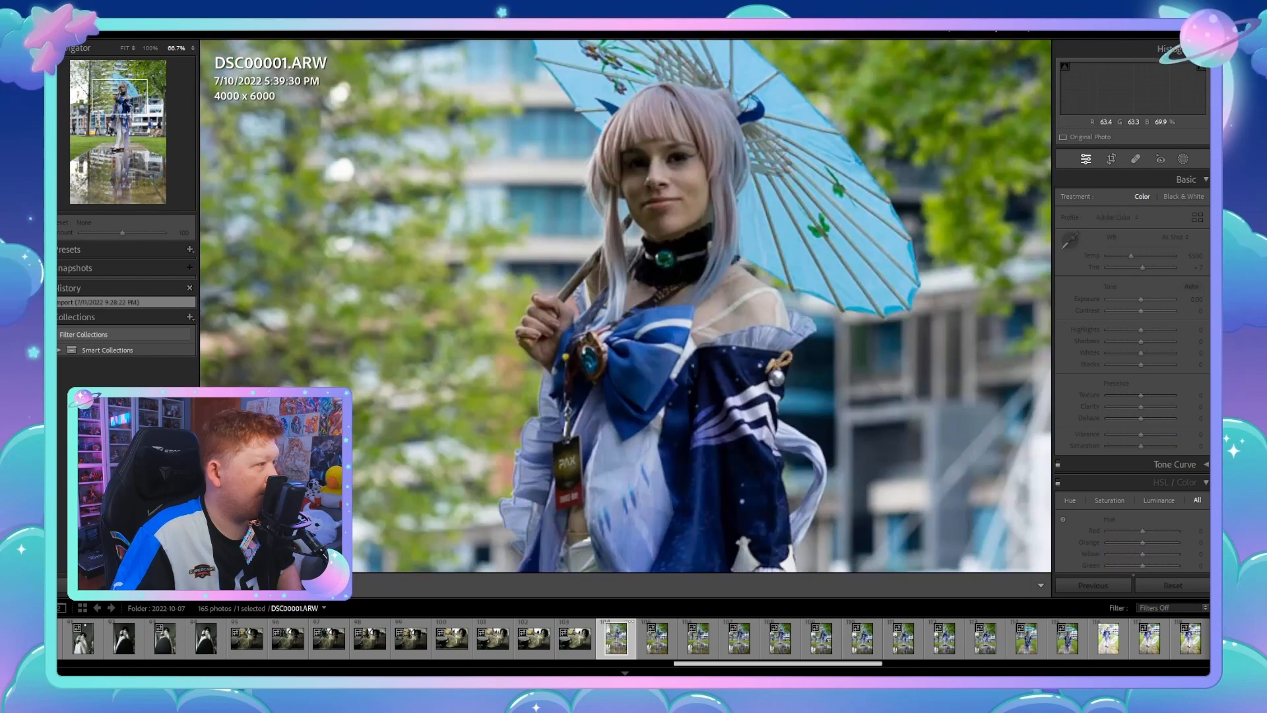
key("z")
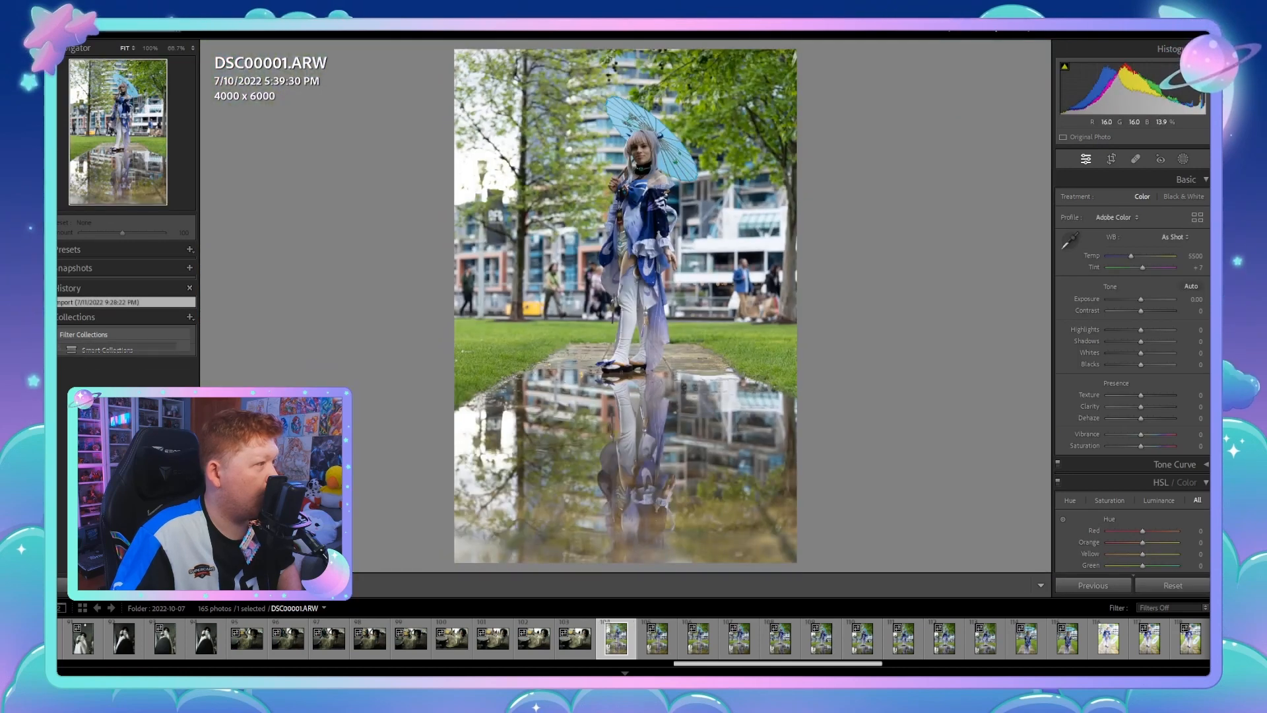
key("ctrl+shift+v")
key("z")
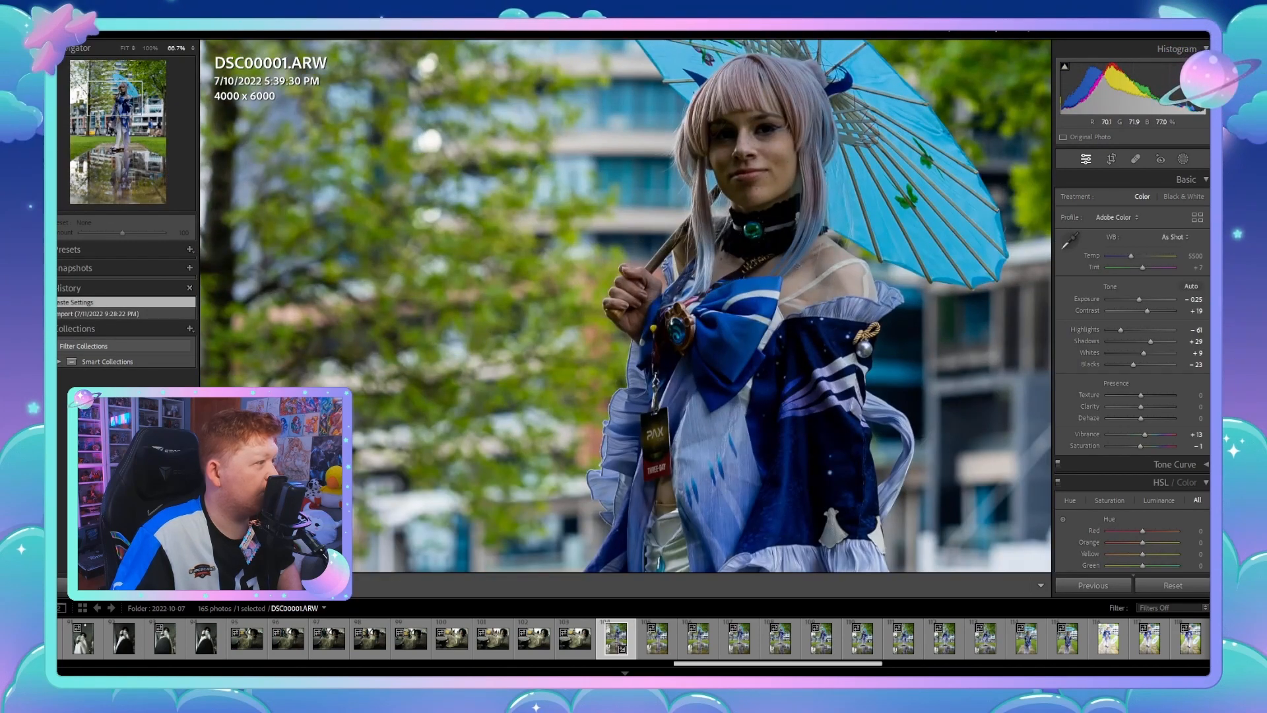
Step: Set exposure to +0.18 and highlights to -77 on DSC00001.ARW, check the costume's white areas up close, and export the photo
key("z")
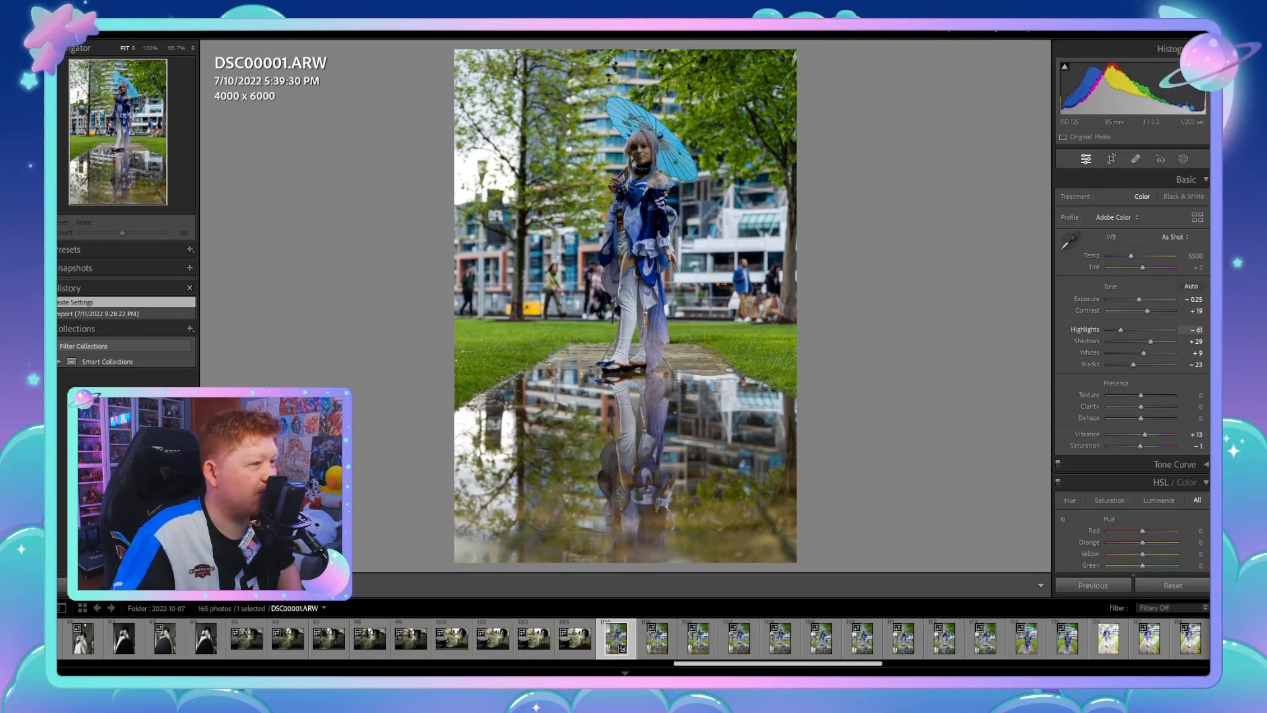
left_click_drag(1140, 299, 1126, 330)
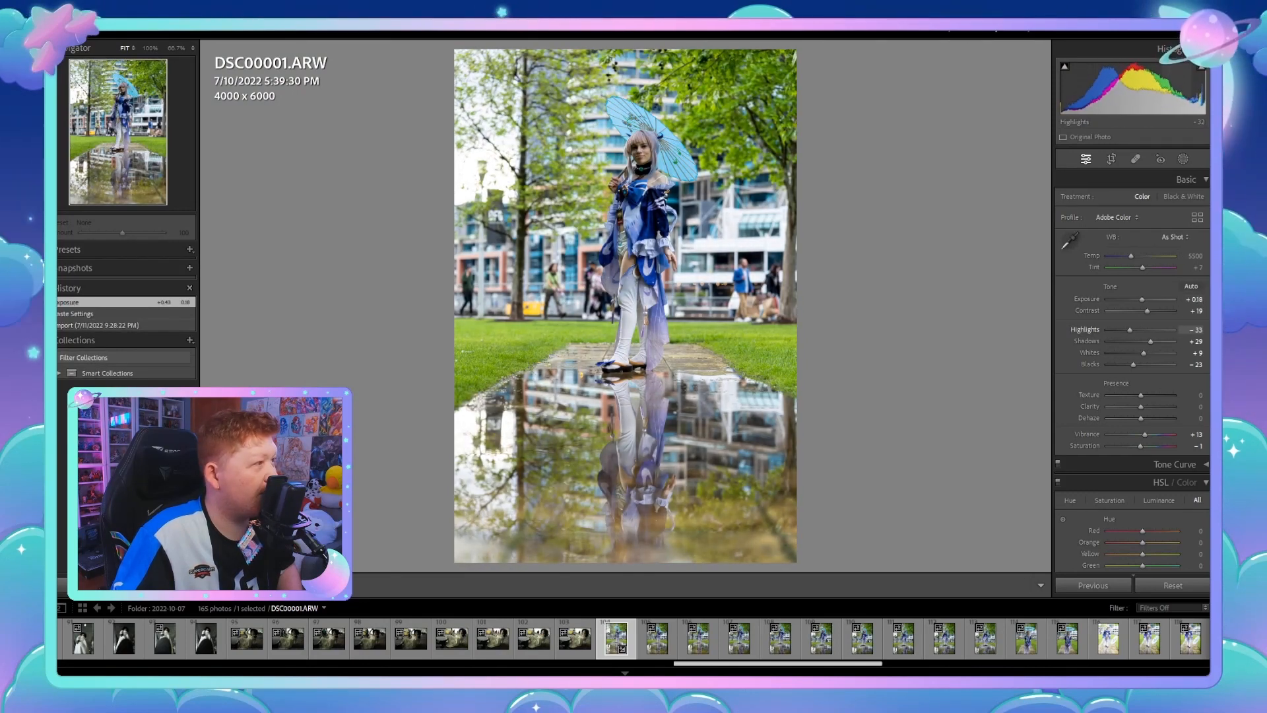
left_click_drag(1126, 329, 1115, 329)
key("z")
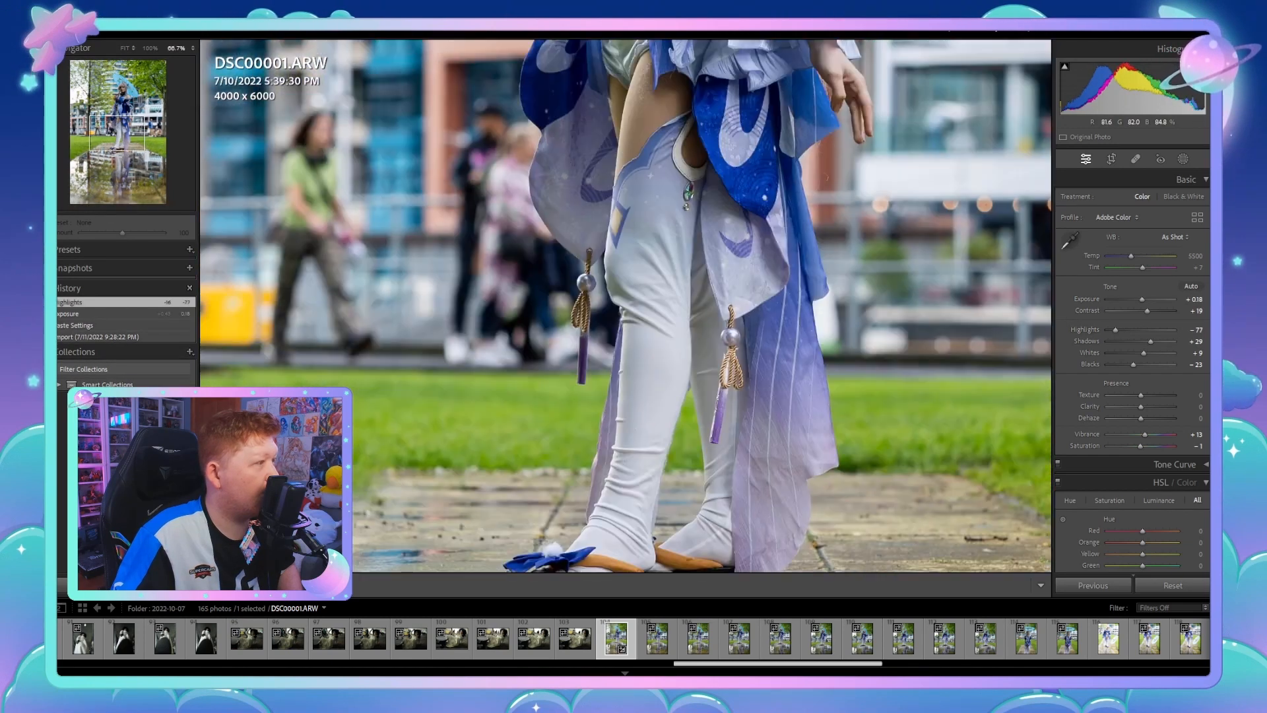
key("z")
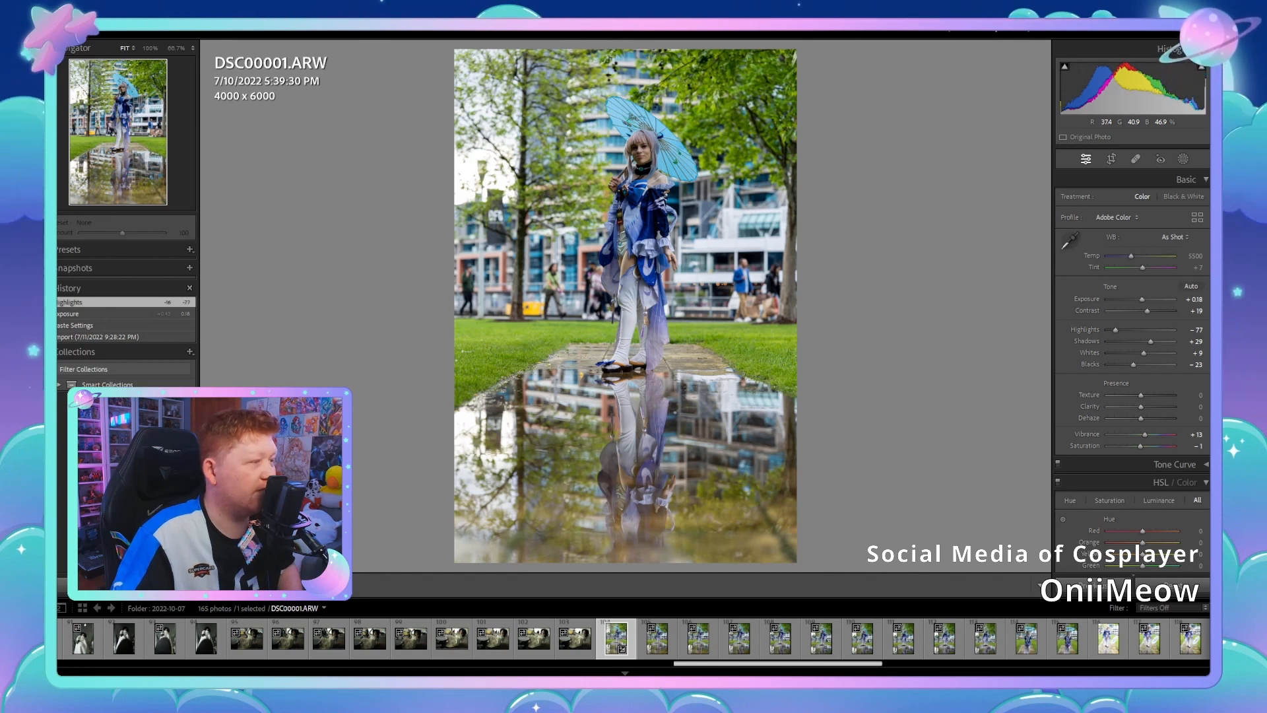
key("ctrl+alt+shift+e")
Step: Paste the copied develop settings onto DSC00003.ARW, and set exposure to +0.26, highlights to -28, shadows to +19 and blacks to +16
key("Right")
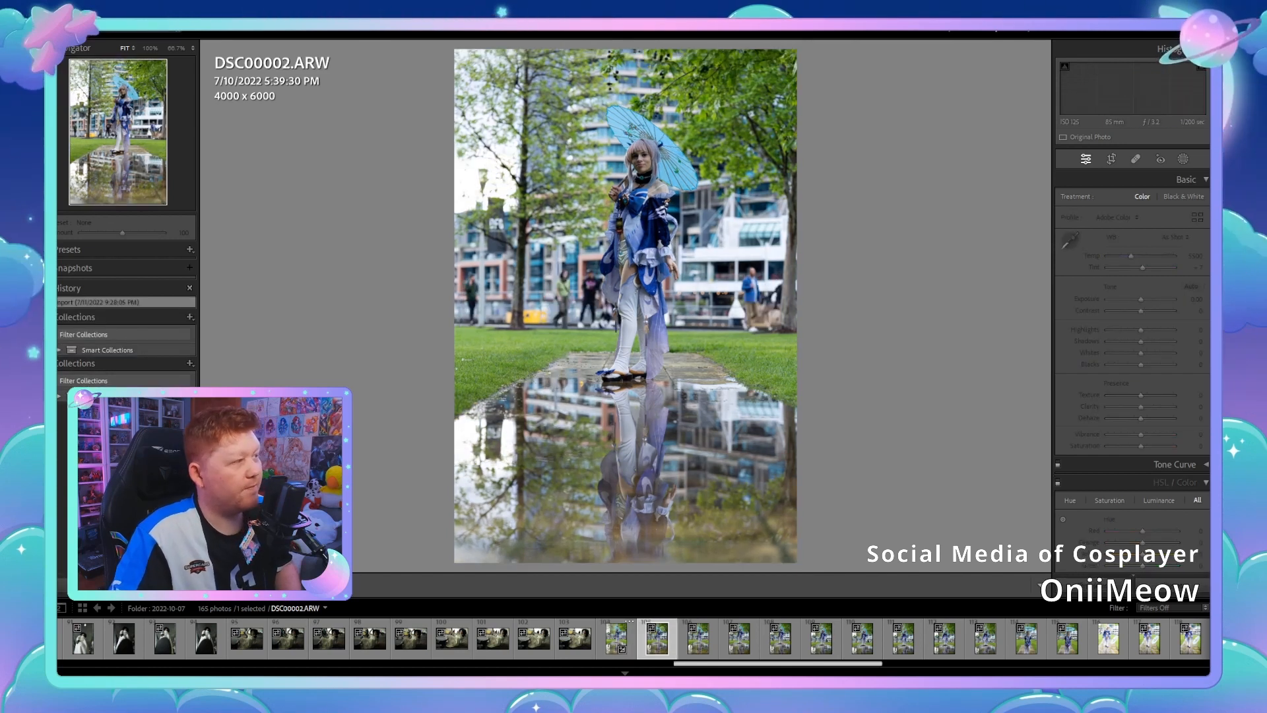
key("Right")
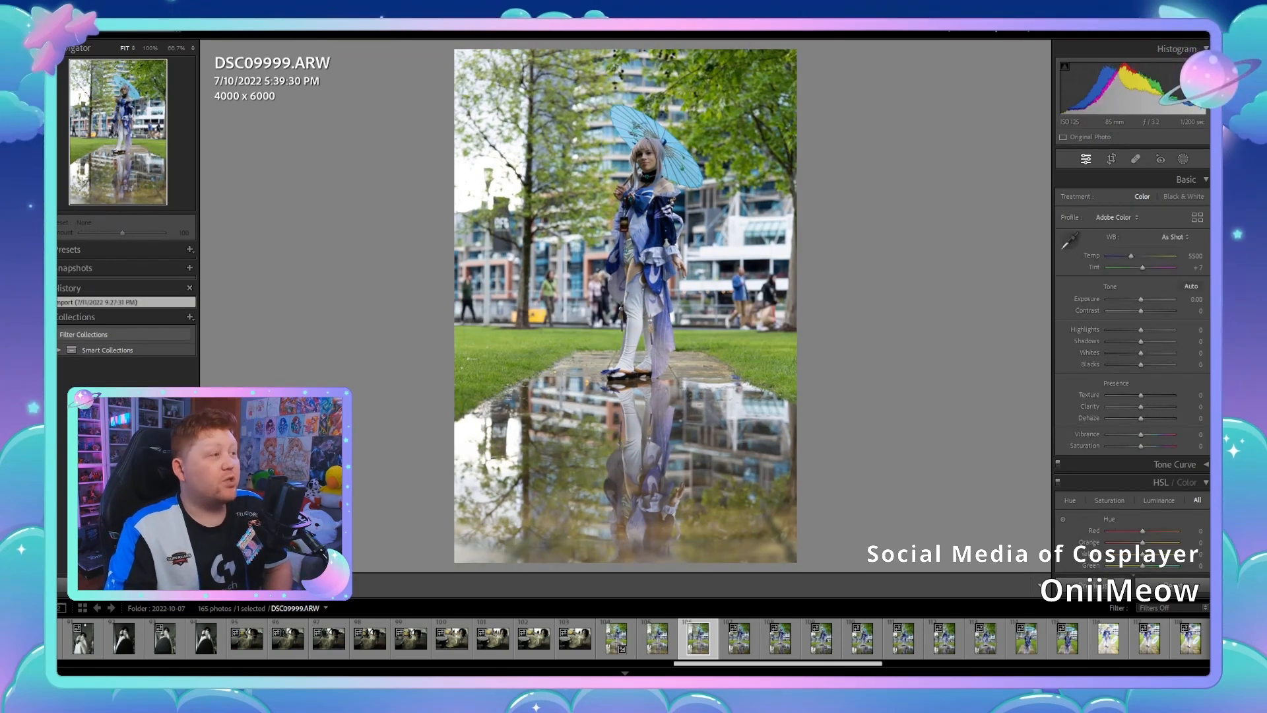
key("Right")
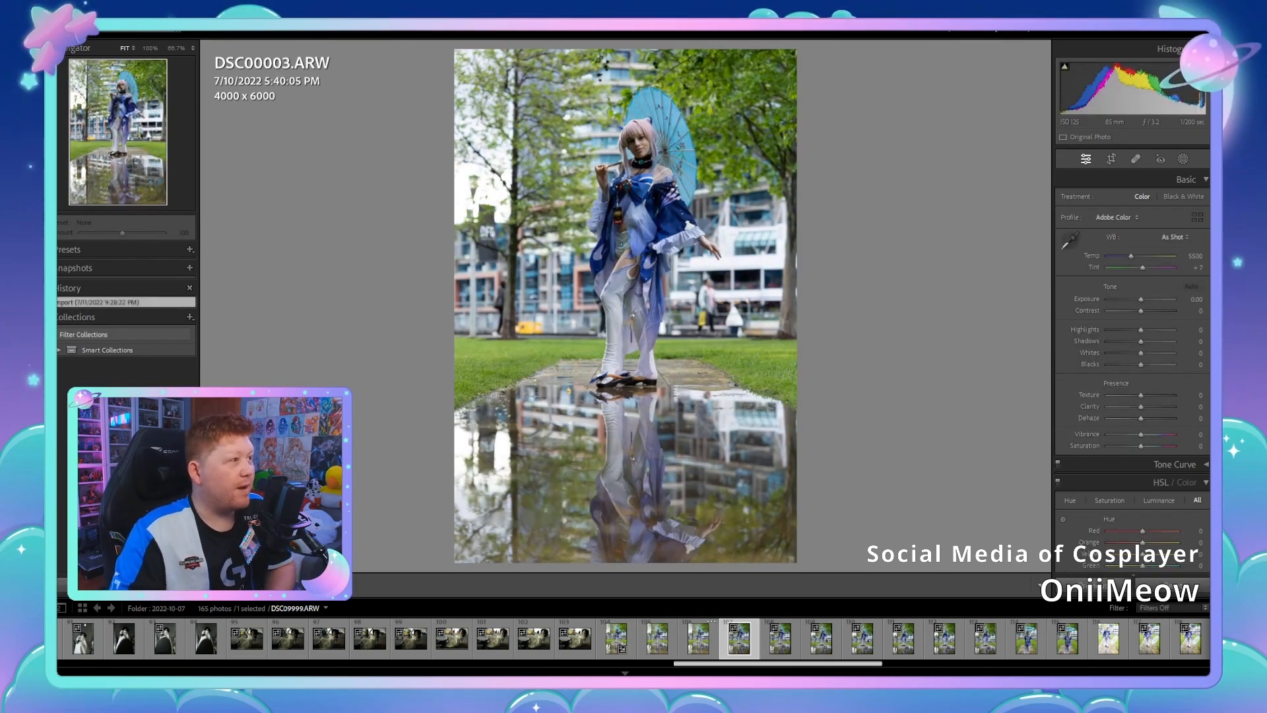
key("ctrl+shift+v")
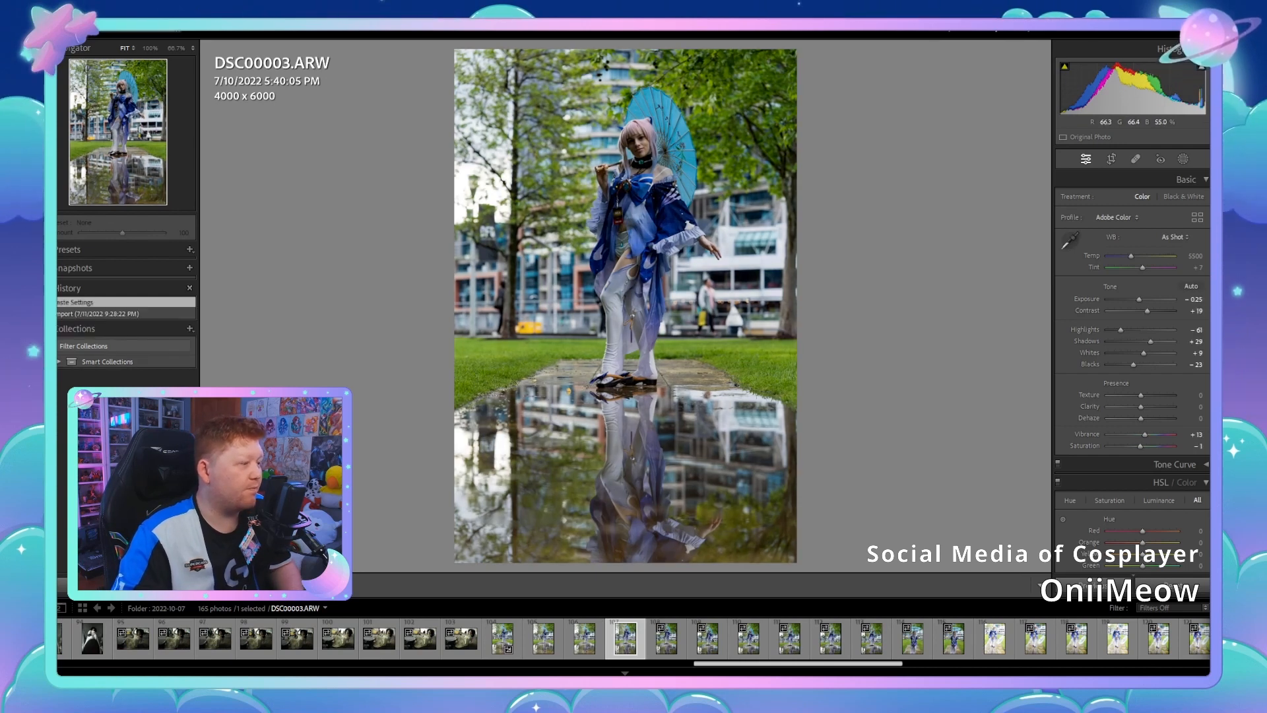
left_click_drag(1140, 299, 1143, 299)
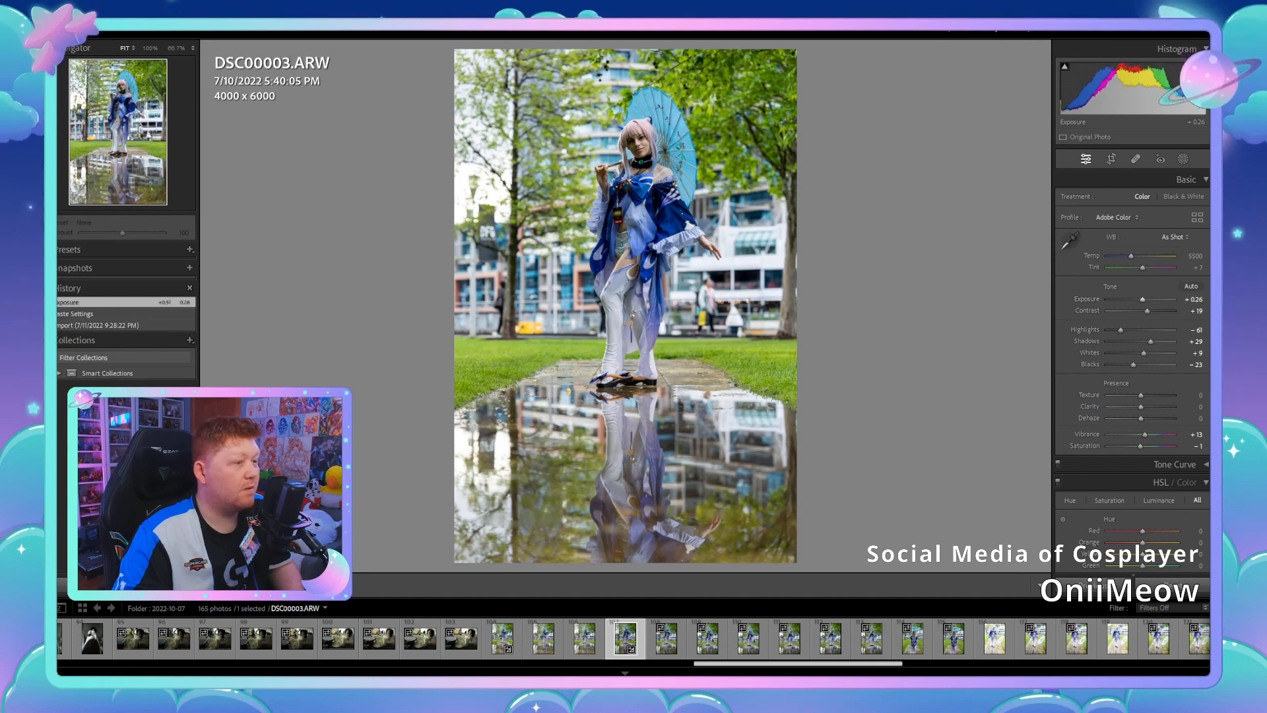
left_click_drag(1128, 329, 1146, 364)
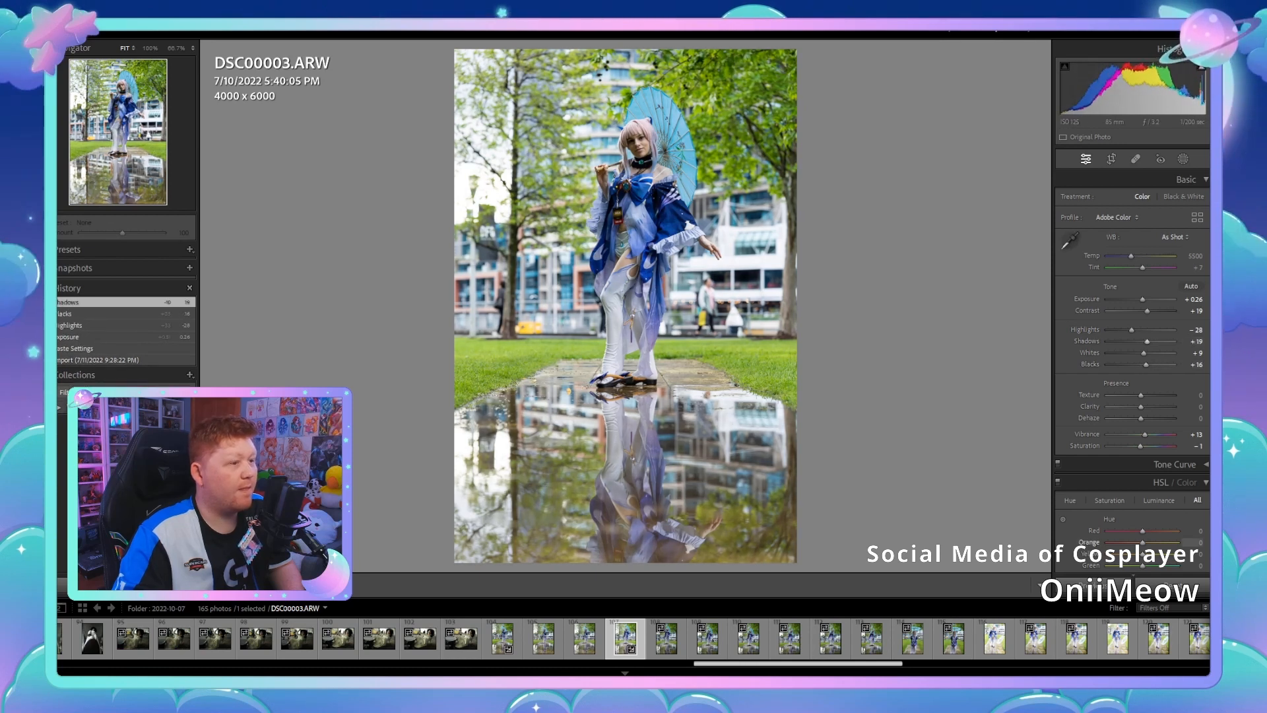
Step: Try an aqua hue shift of +50 on DSC00003.ARW and undo it
scroll(1149, 333, "down", 5)
left_click_drag(1143, 327, 1146, 328)
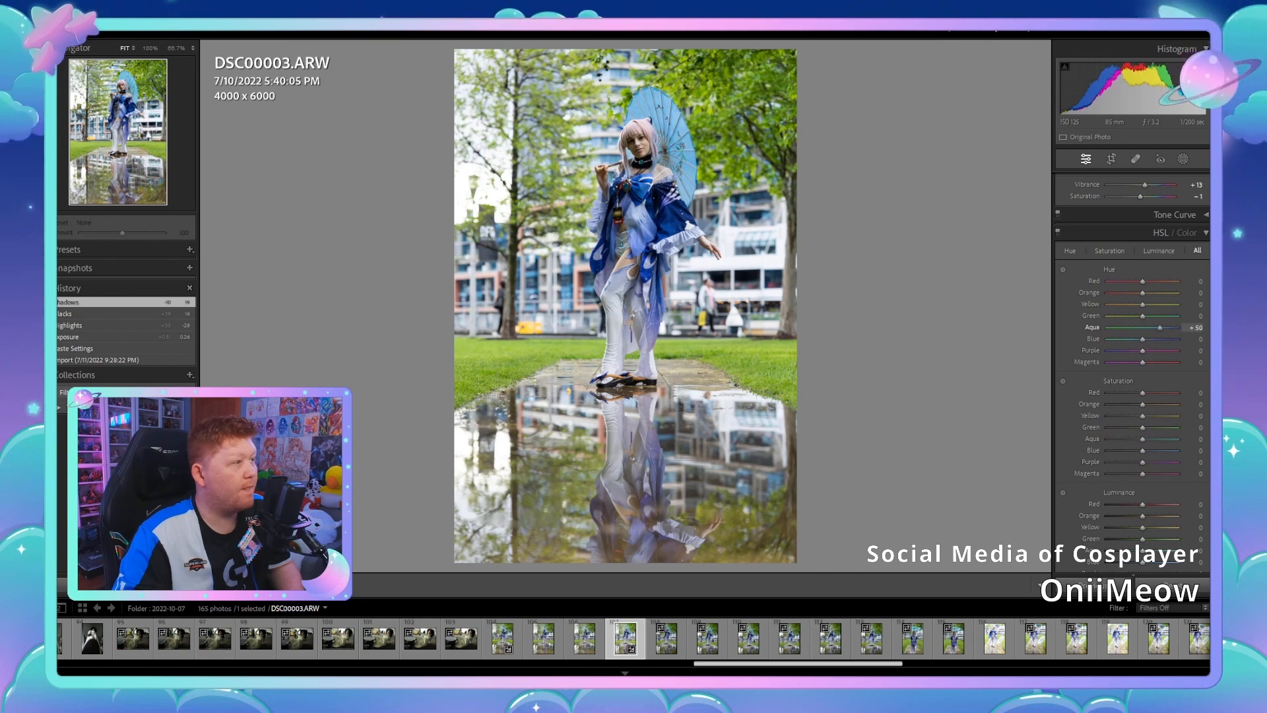
key("ctrl+z")
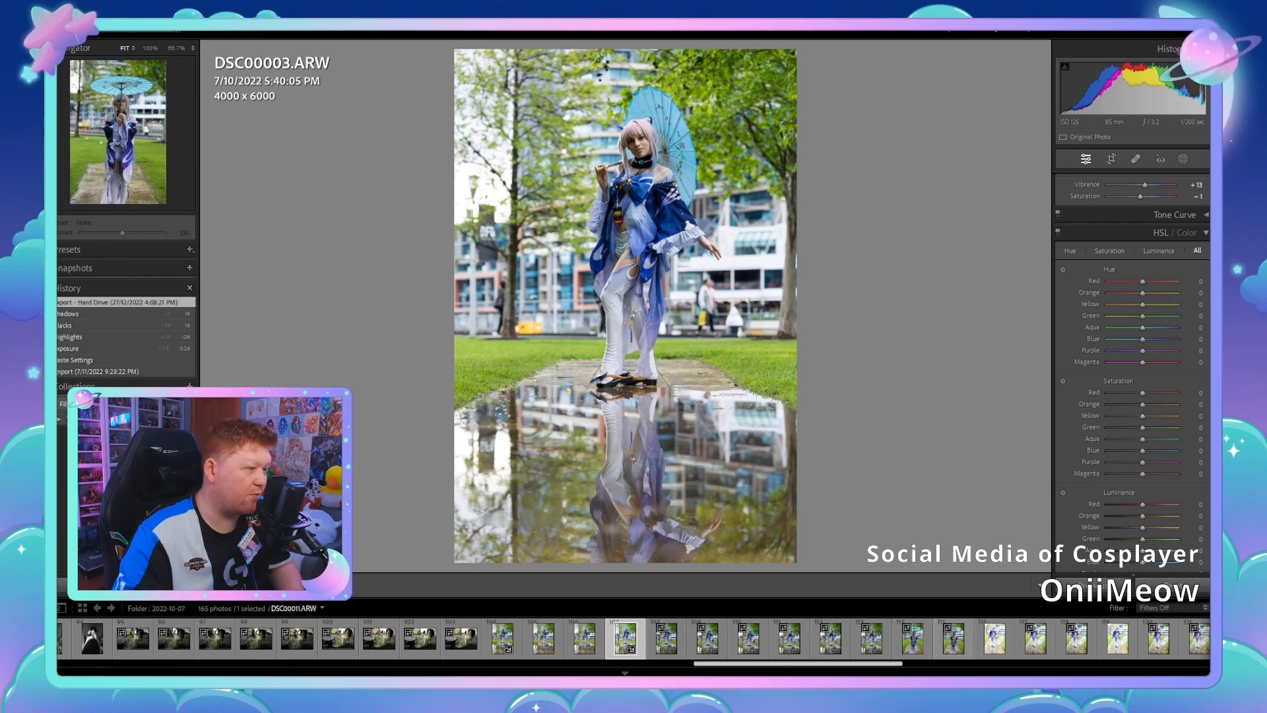
Step: Compare the remaining puddle reflection poses and paste the copied develop settings onto DSC00007.ARW
left_click(953, 638)
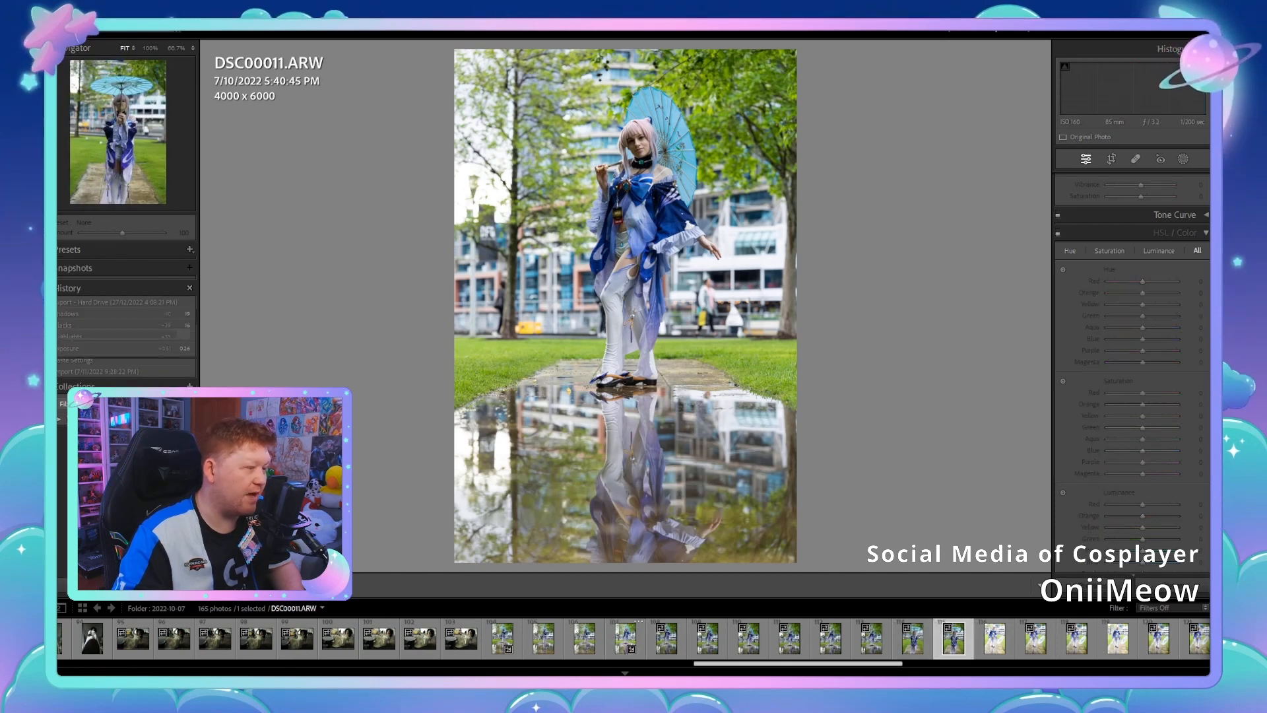
left_click(872, 638)
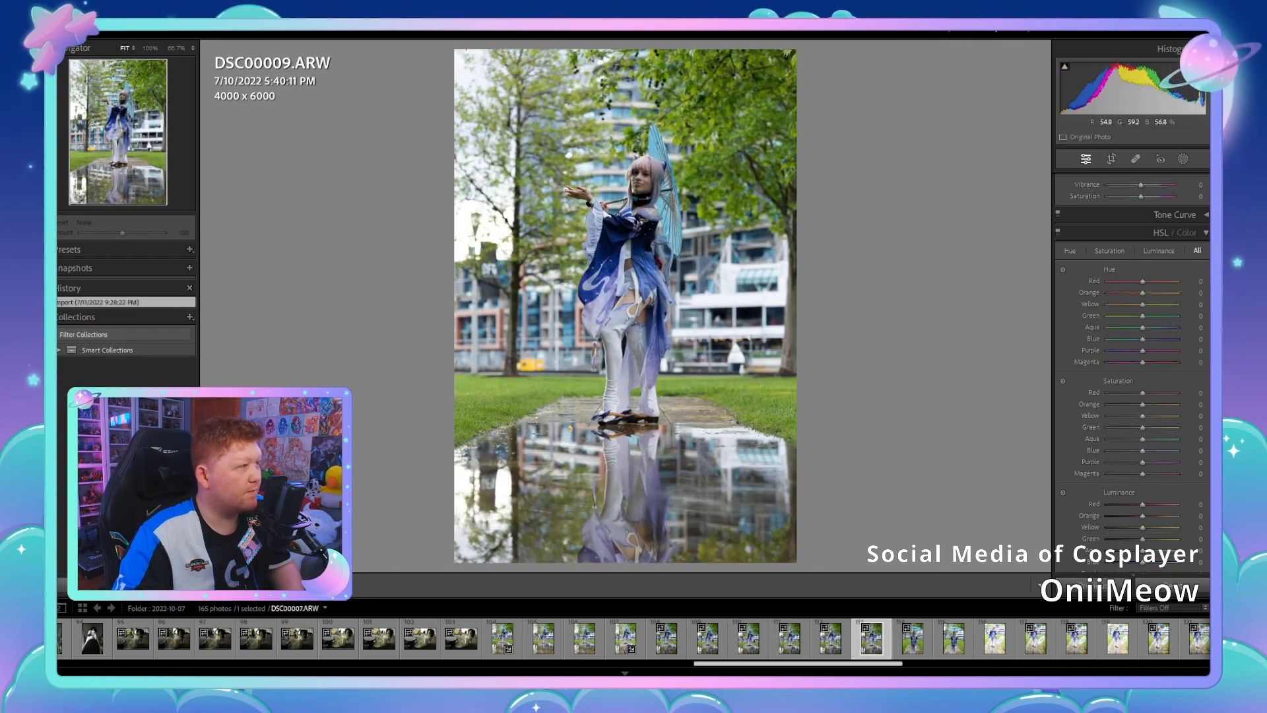
left_click(830, 637)
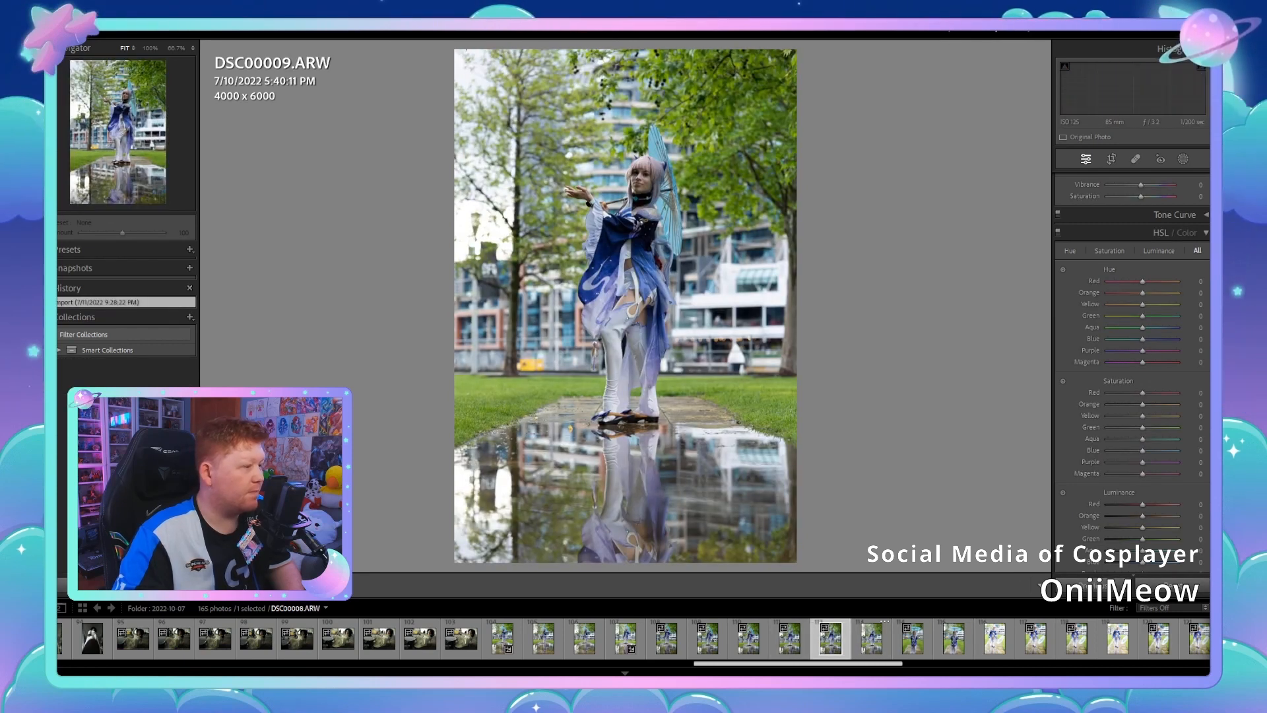
key("Left")
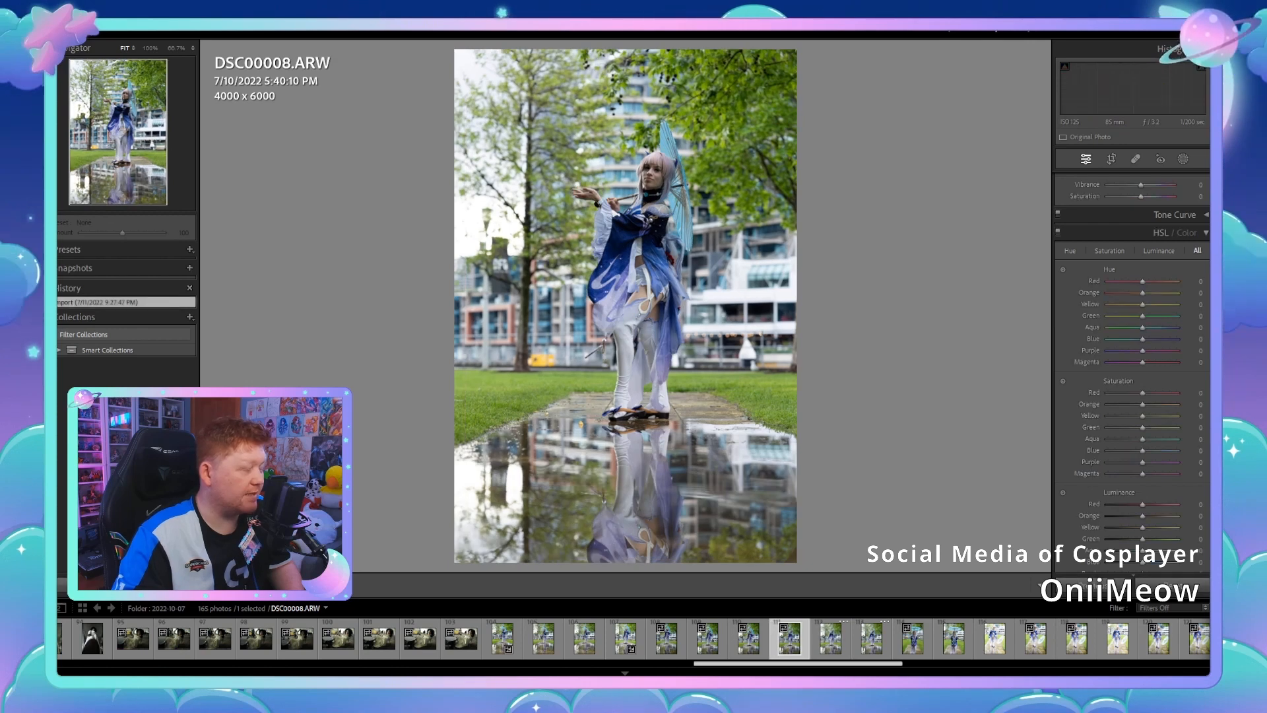
key("Left")
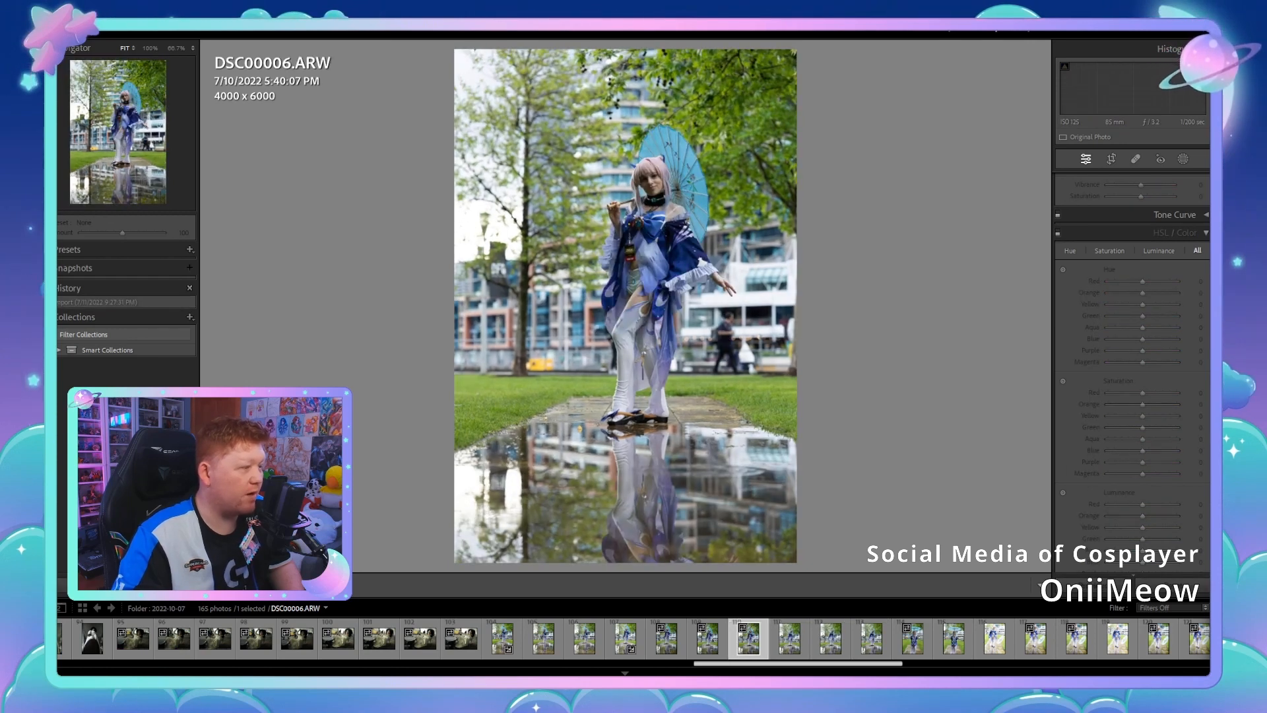
key("Right")
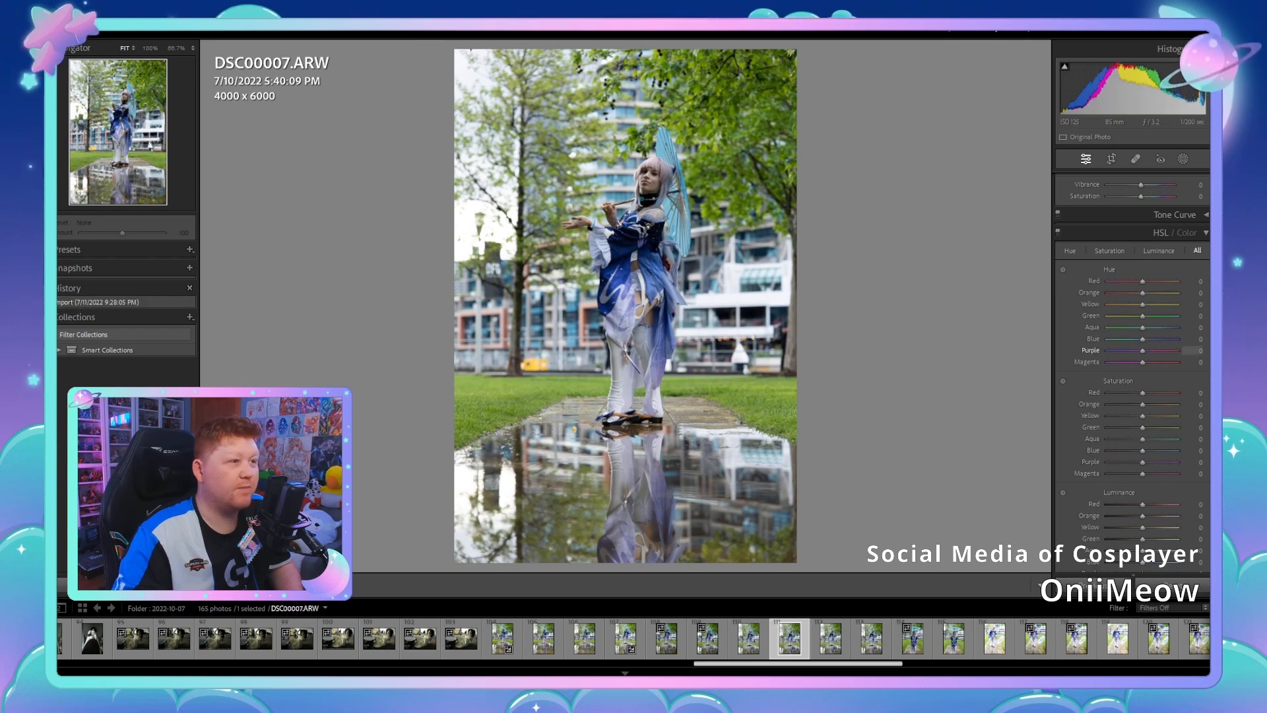
scroll(1132, 330, "up", 5)
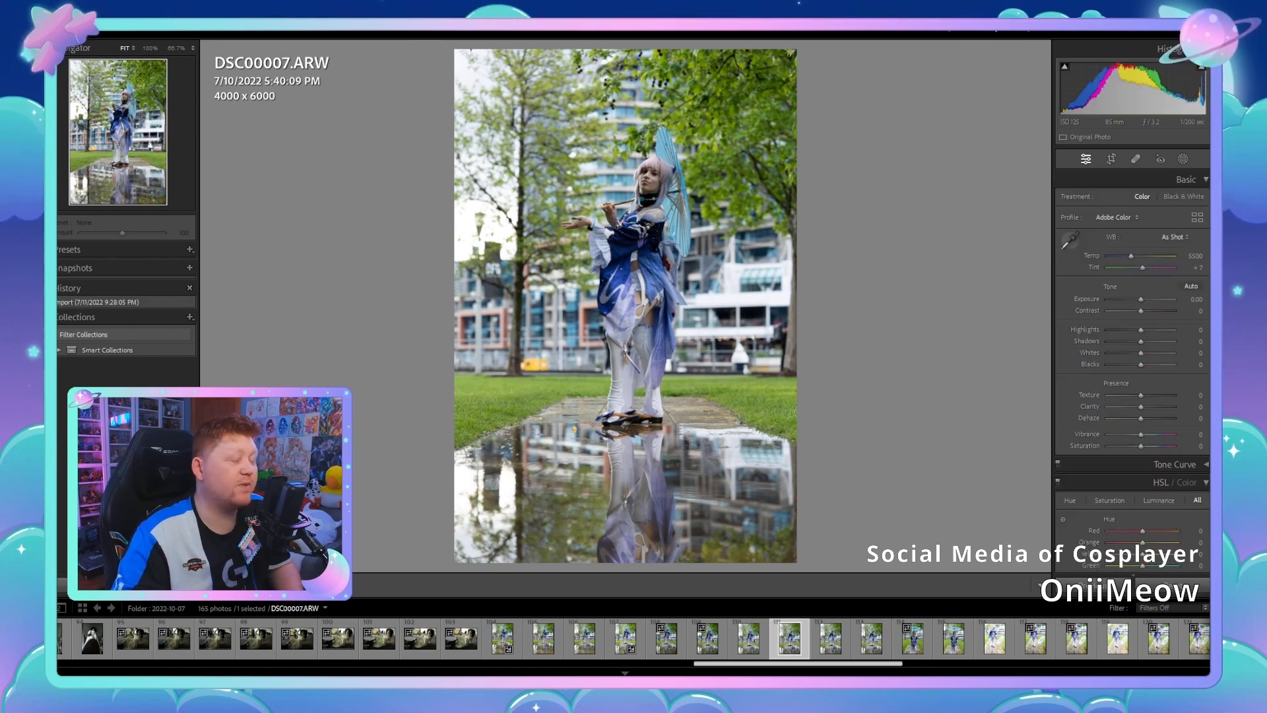
key("ctrl+shift+v")
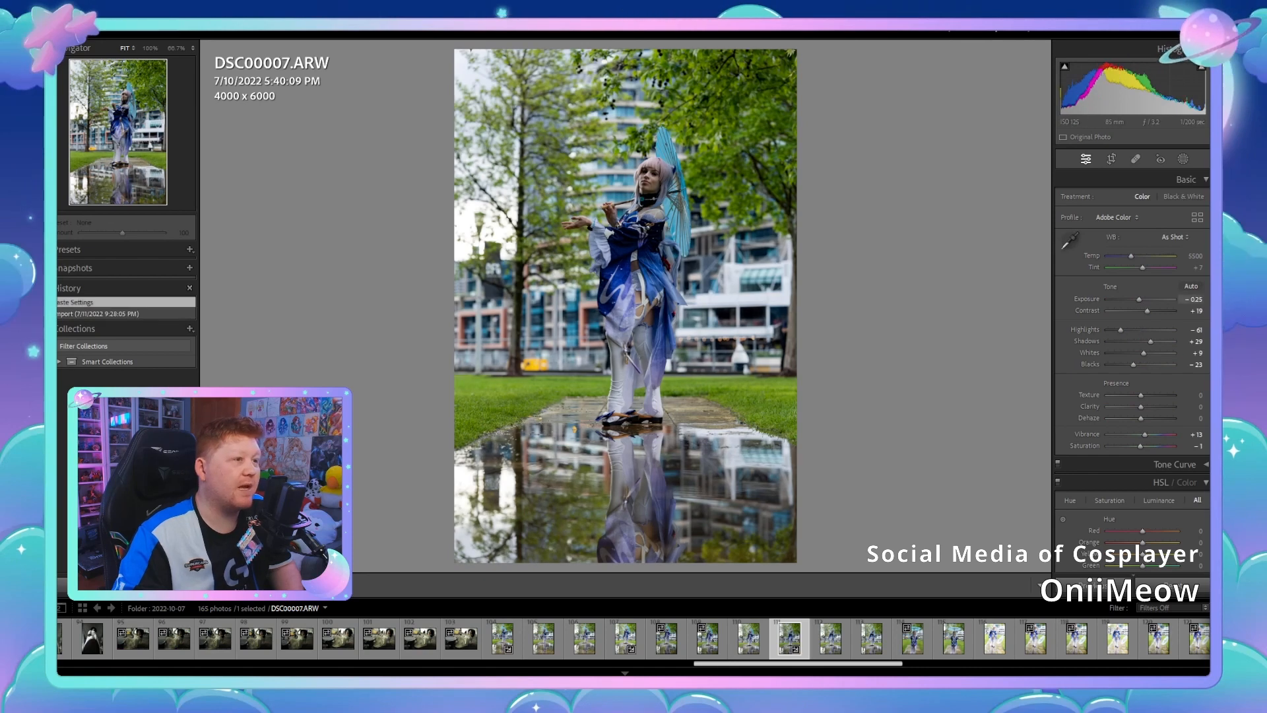
Step: Set exposure to +0.26, blacks to -5 and highlights to -39 on DSC00007.ARW, and export the photo
key("equal")
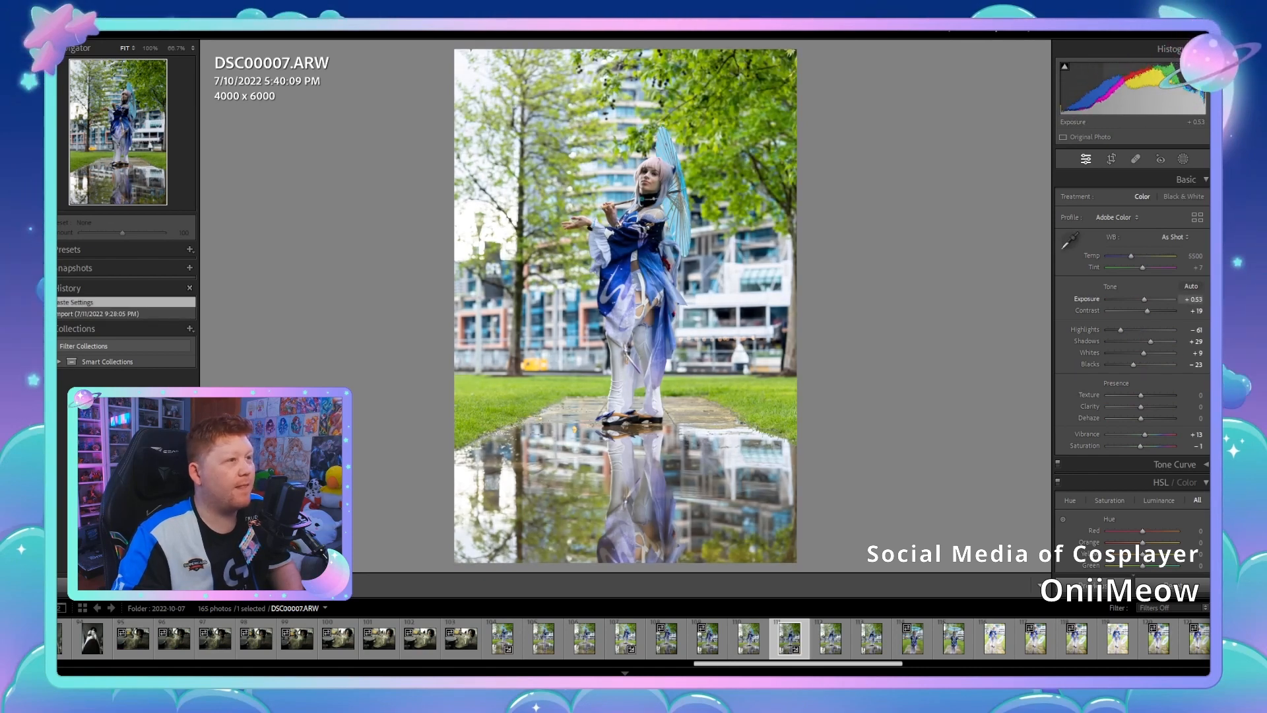
key("z")
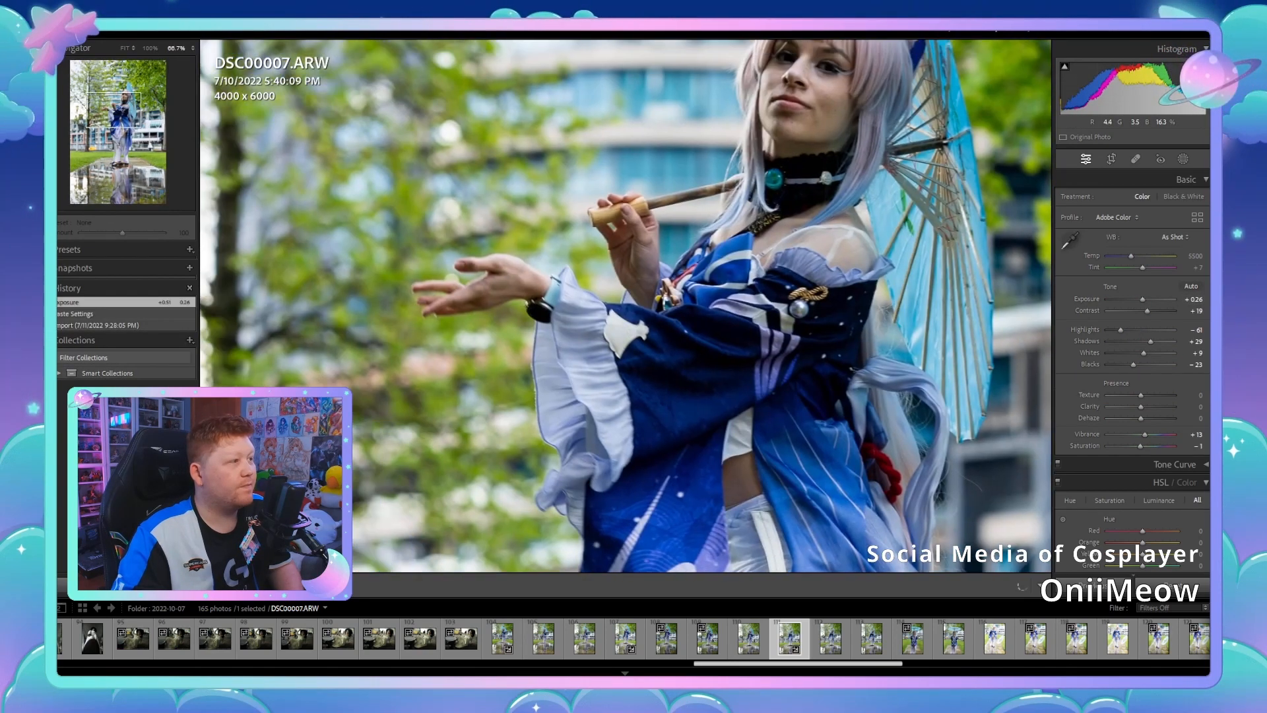
key("z")
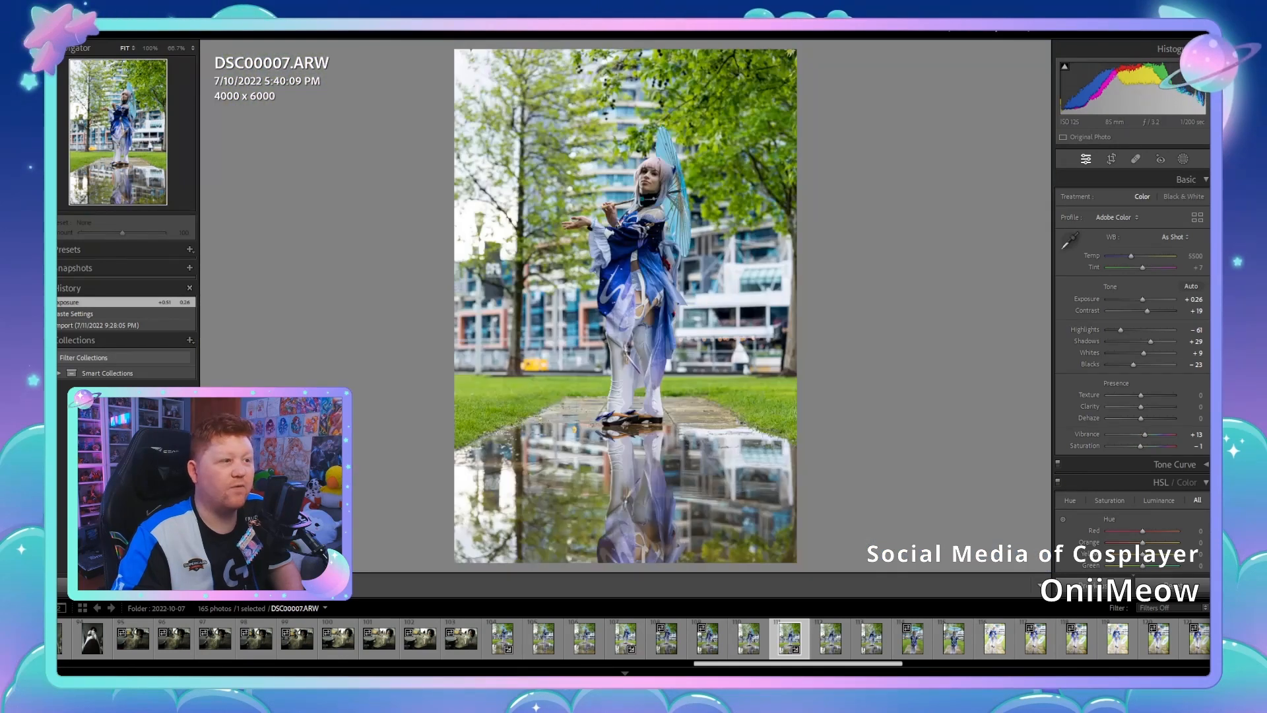
key("minus")
key("minus")
key("comma")
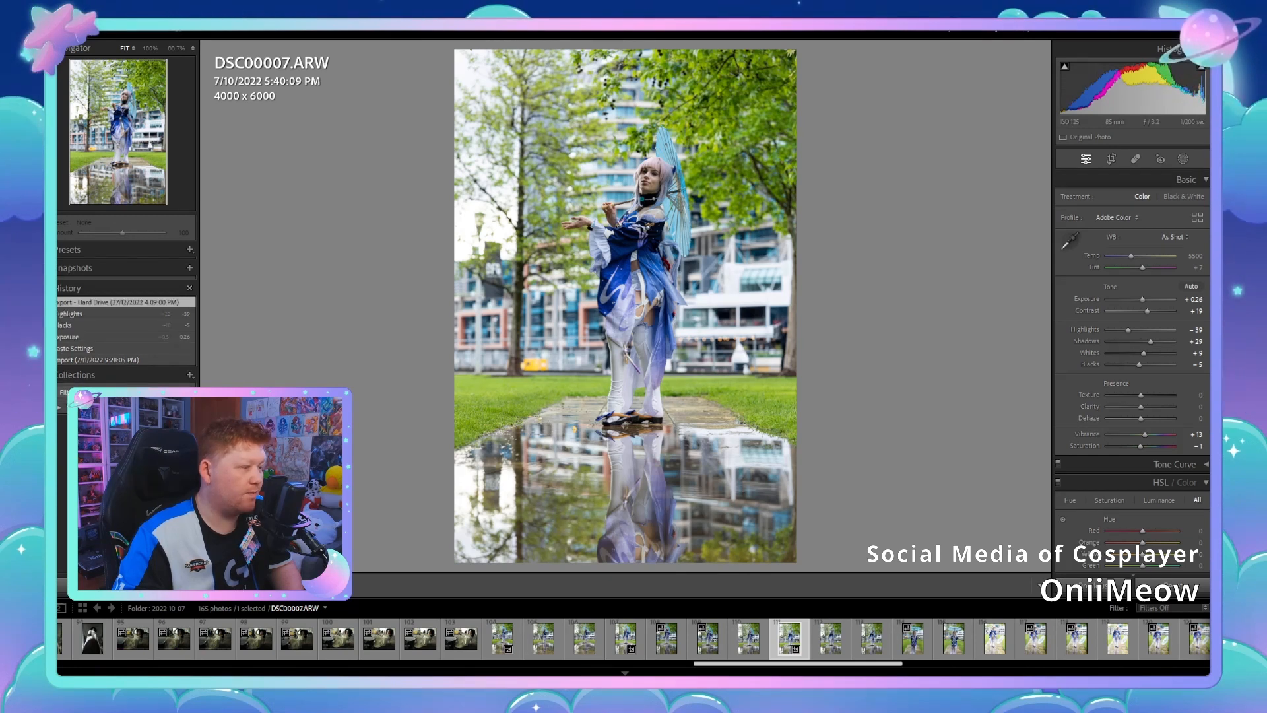
Step: Review the other puddle reflection shots, from DSC00005.ARW back to DSC09999.ARW and forward to DSC00009.ARW, for further picks
left_click(748, 637)
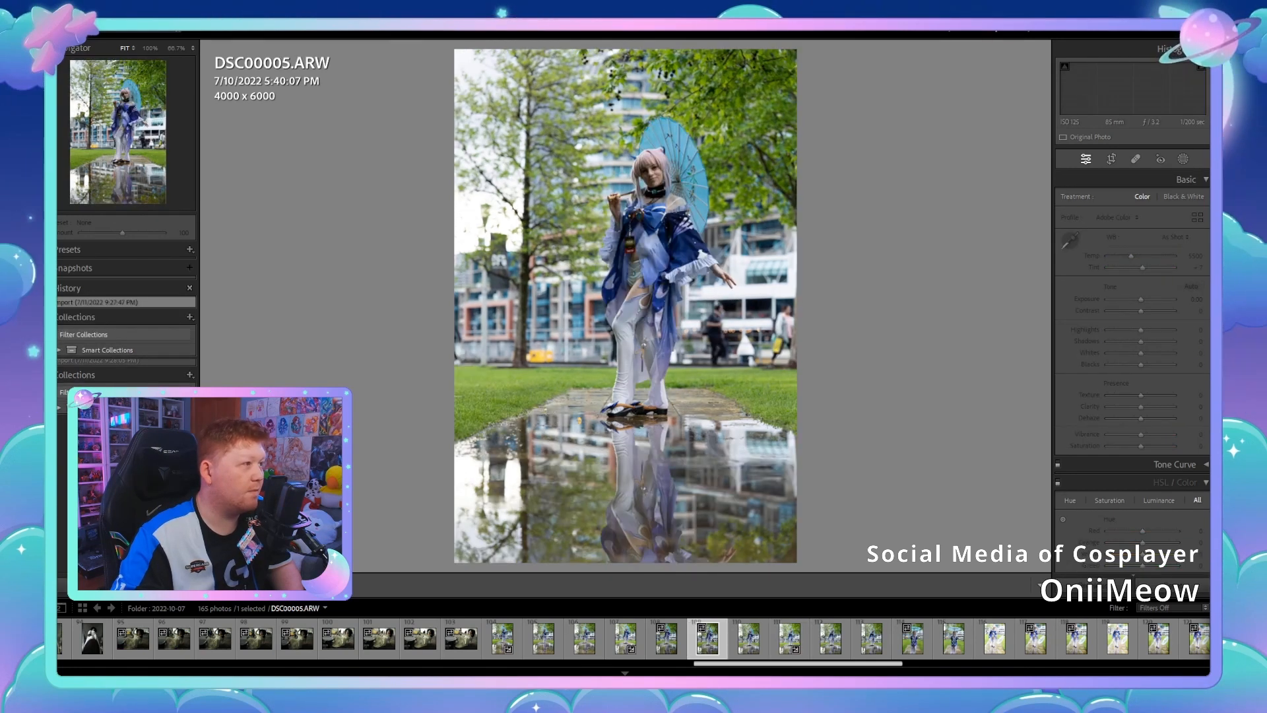
left_click(708, 637)
left_click(667, 637)
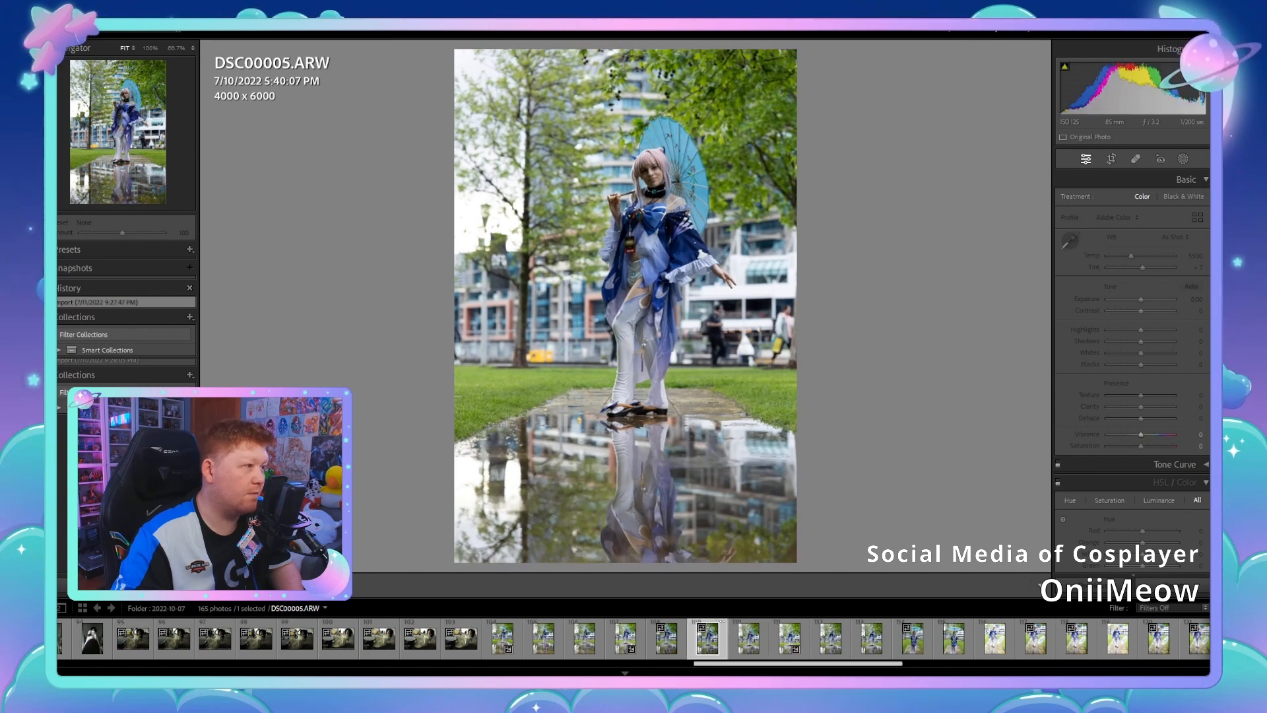
left_click(626, 638)
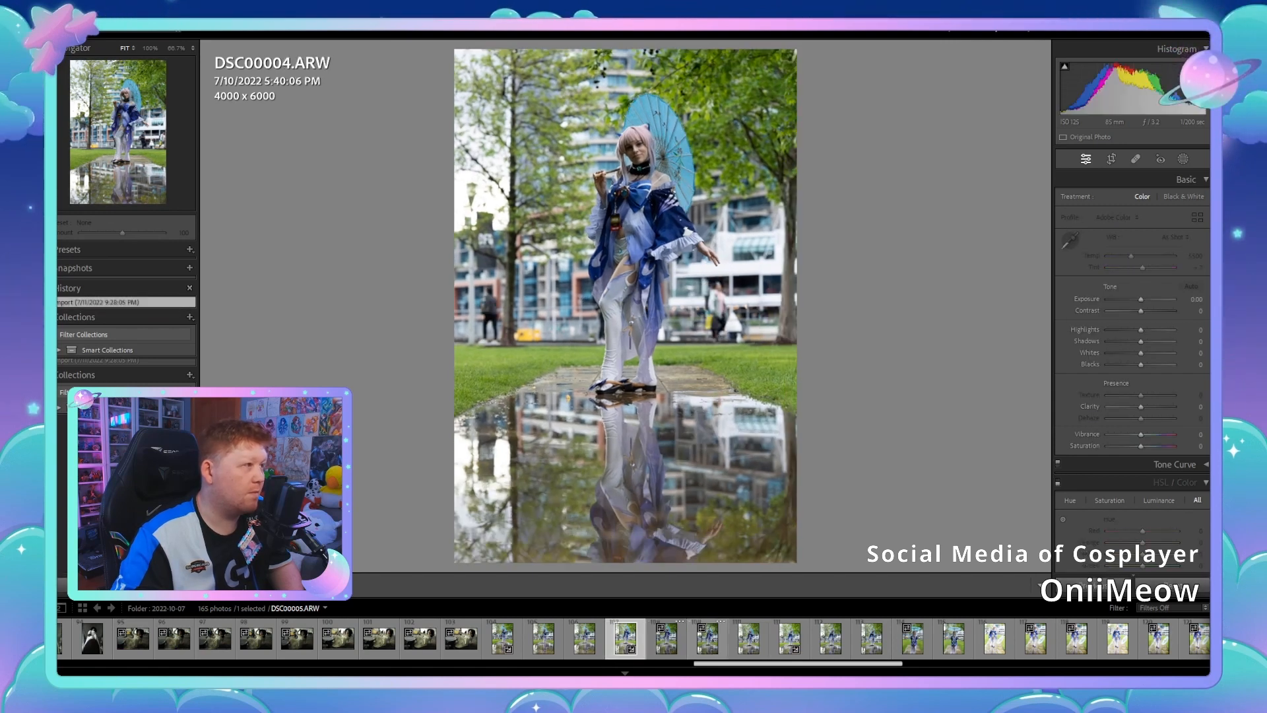
key("Left")
key("Left")
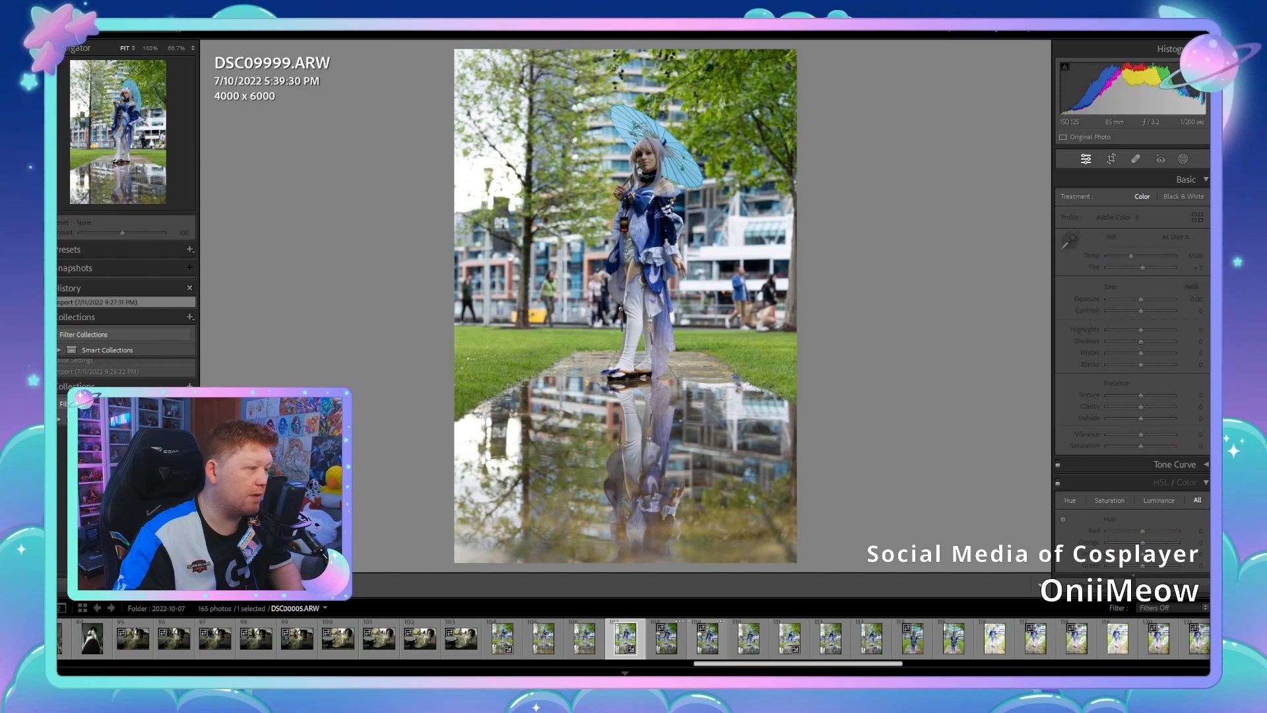
key("Right")
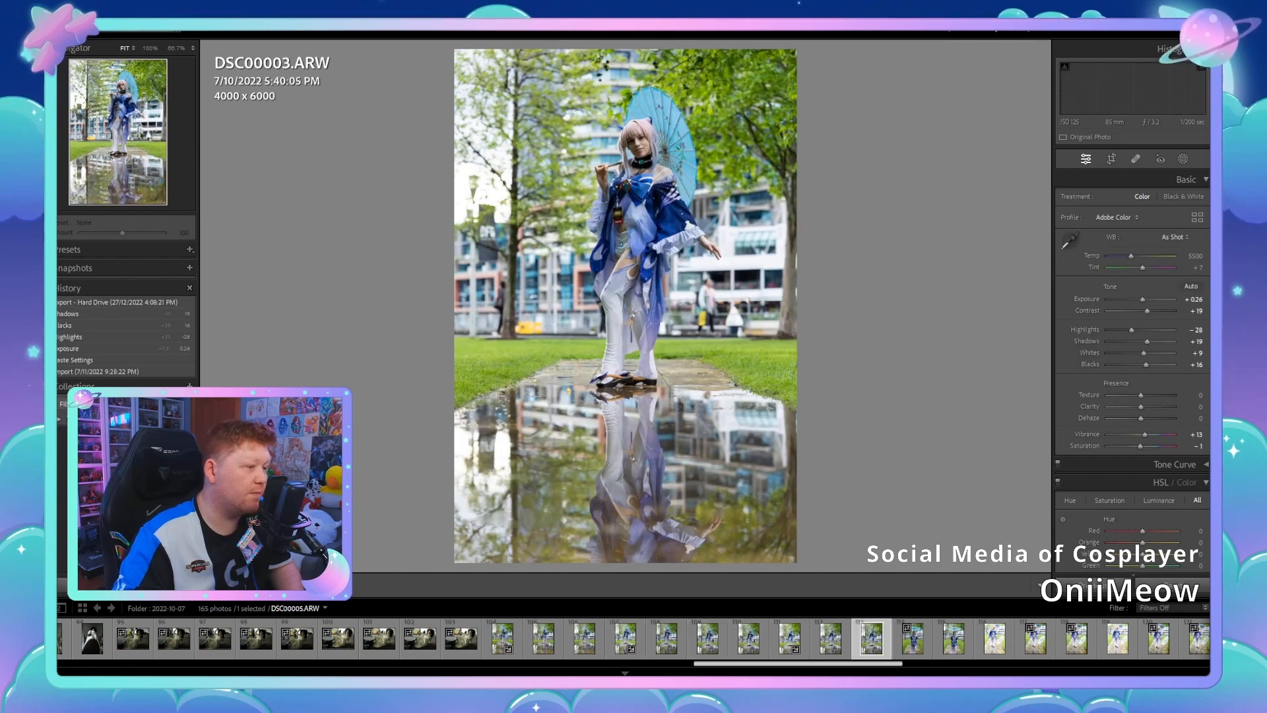
key("Right")
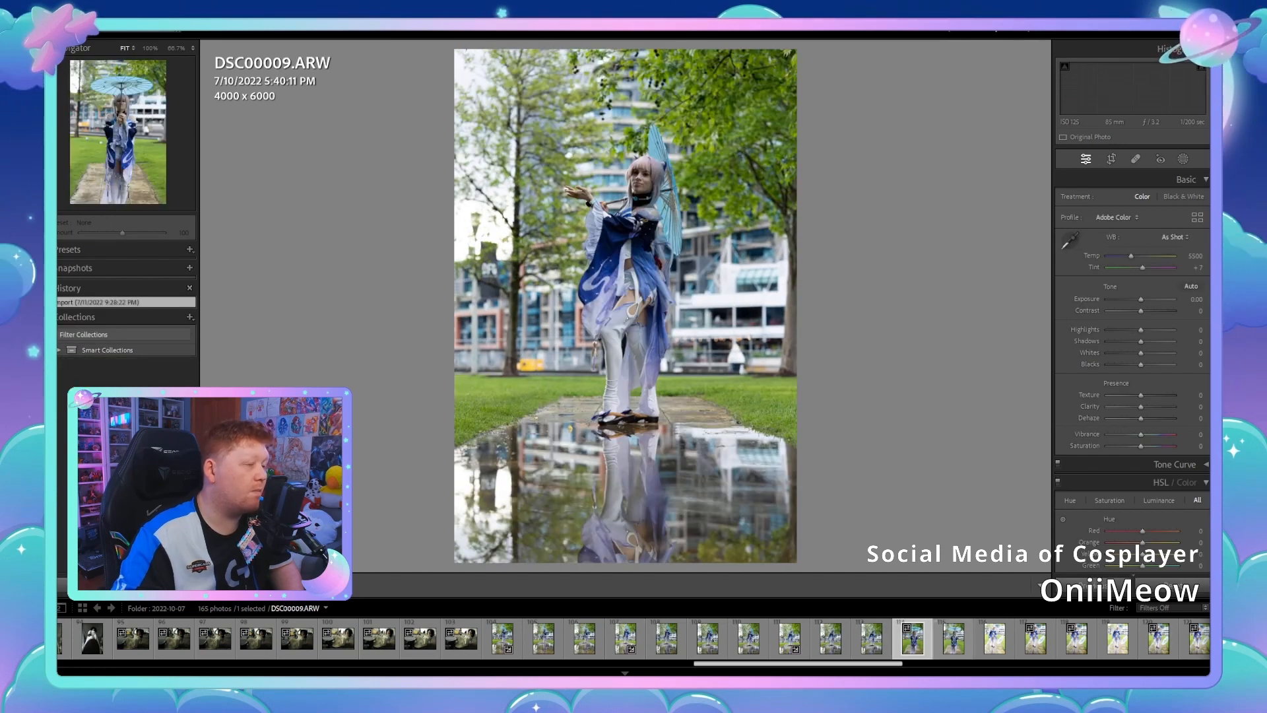
Step: Compare the bright walking shots with the lowered parasol, DSC00012.ARW through DSC00017.ARW, to choose the best pose
key("Right")
key("Right")
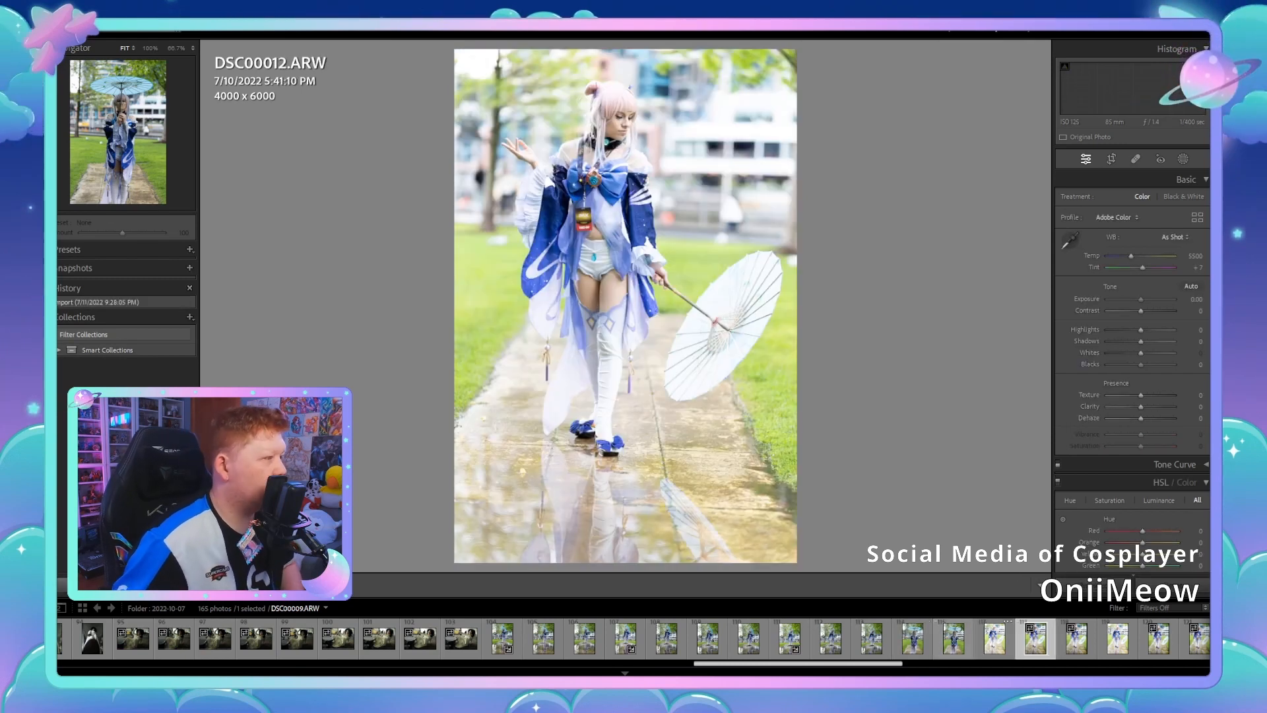
key("Right")
key("Right")
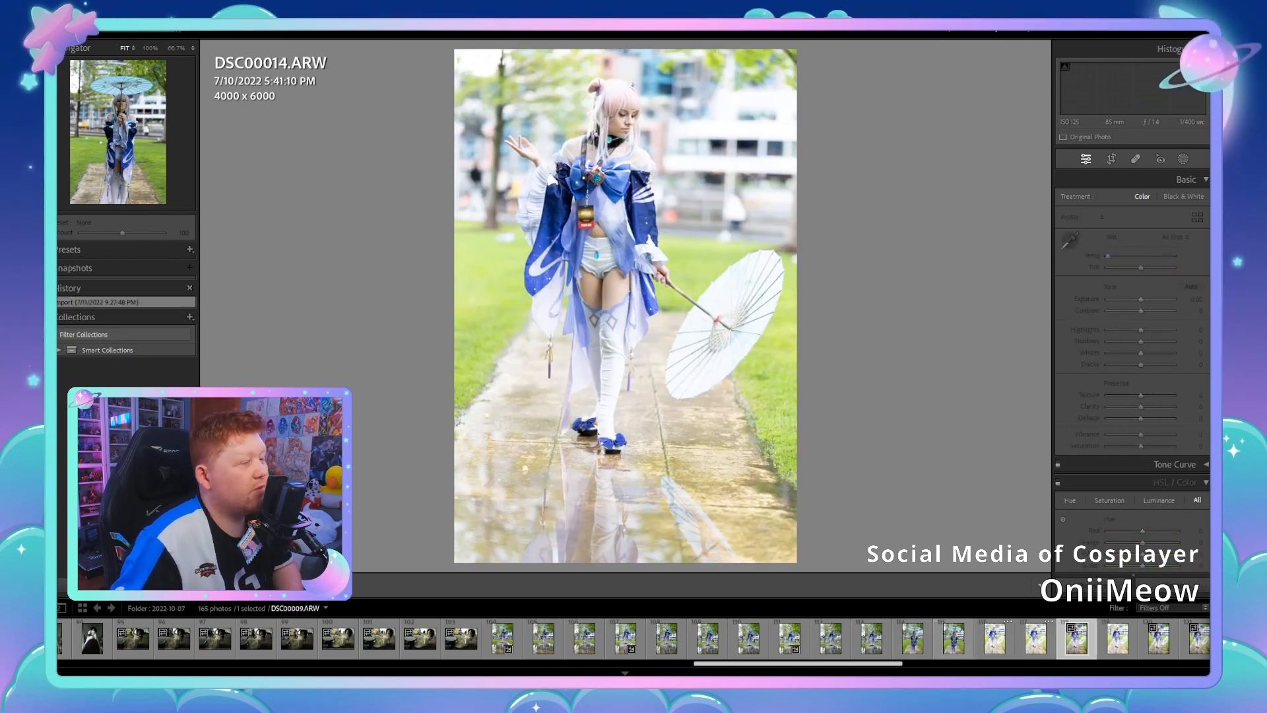
key("Right")
key("Right")
key("Right")
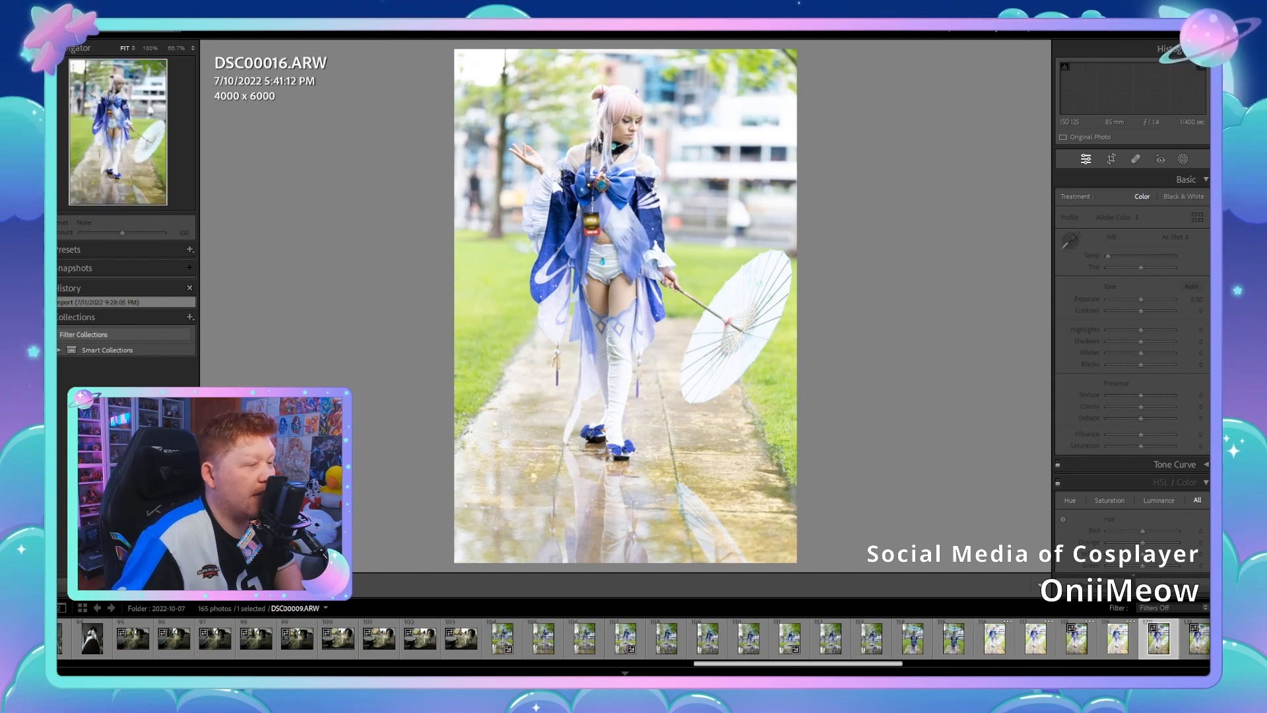
key("Left")
key("Left")
key("Left")
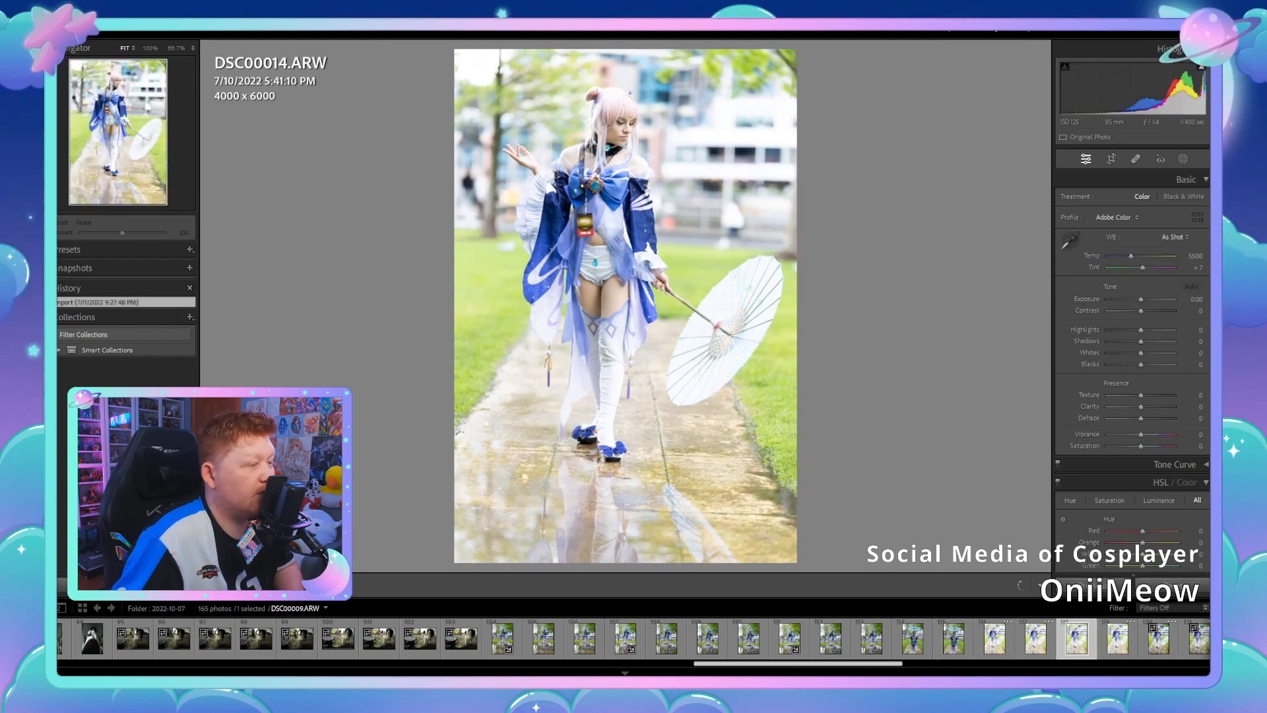
key("Right")
key("Right")
key("Right")
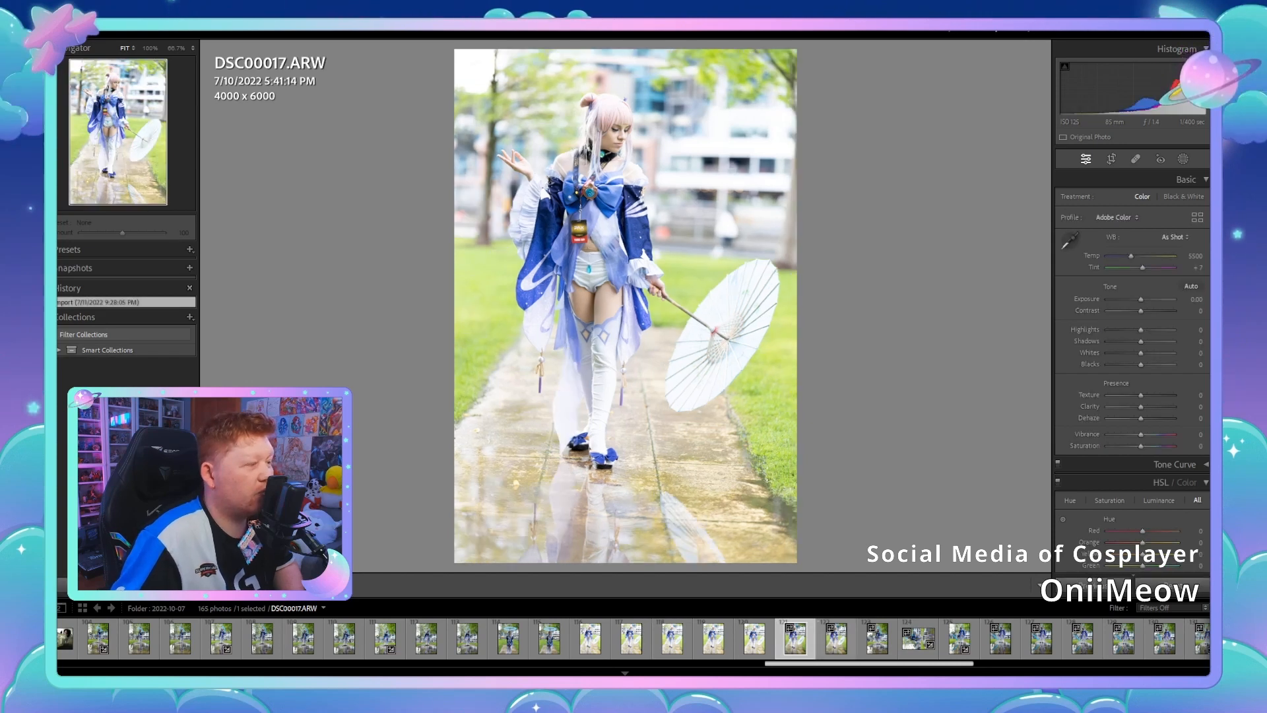
Step: Set exposure to -1.40, contrast to +14 and highlights to -21 on the overexposed walking shot DSC00018.ARW
key("Right")
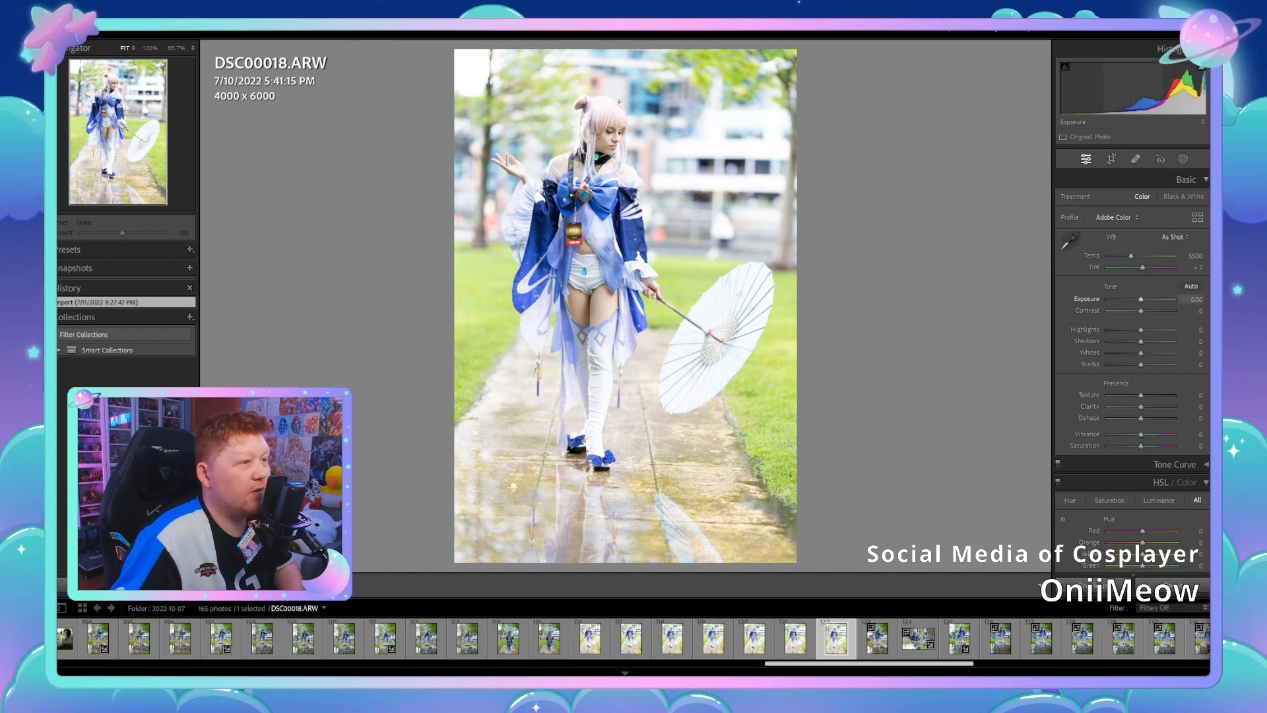
key("ctrl+shift+v")
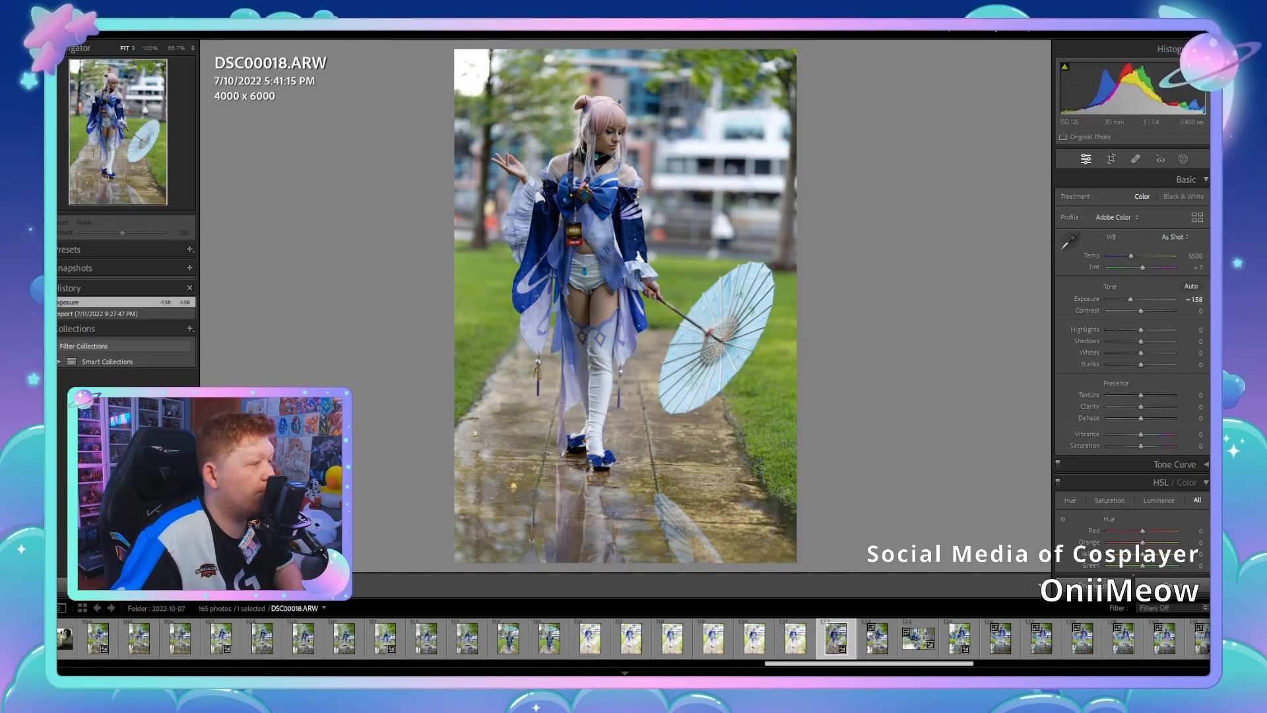
type("4")
key("Tab")
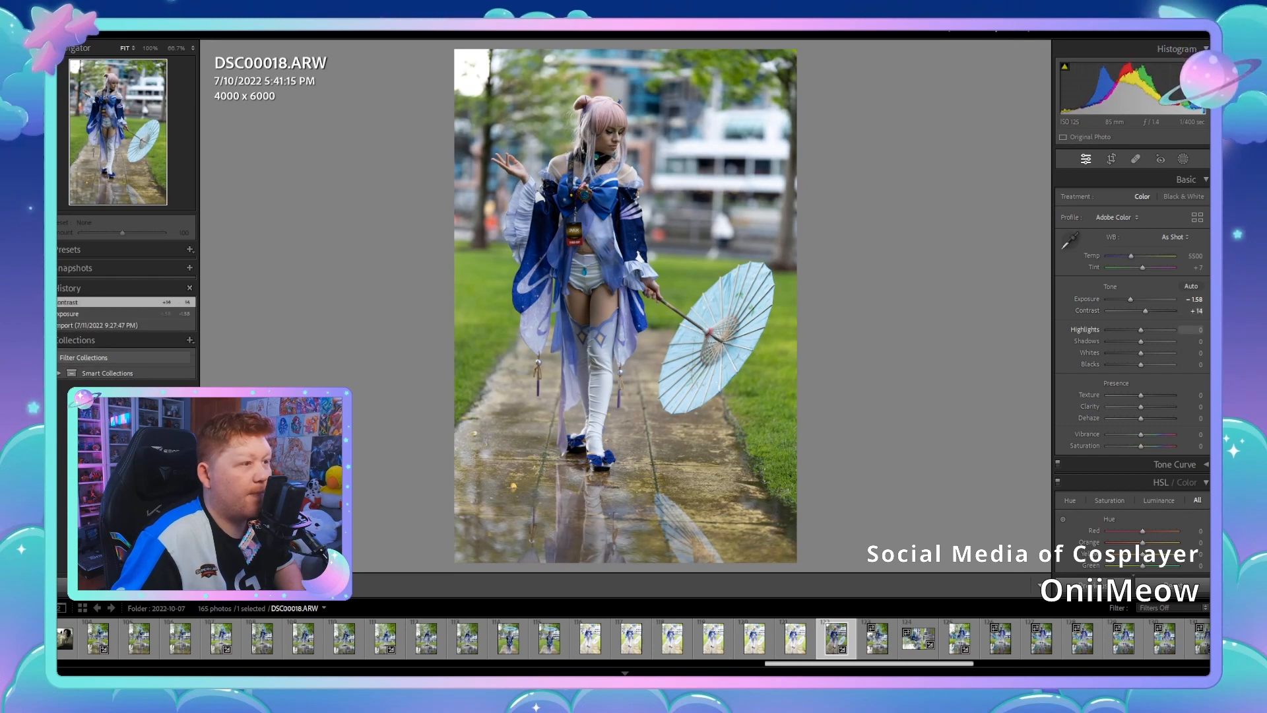
type("-21")
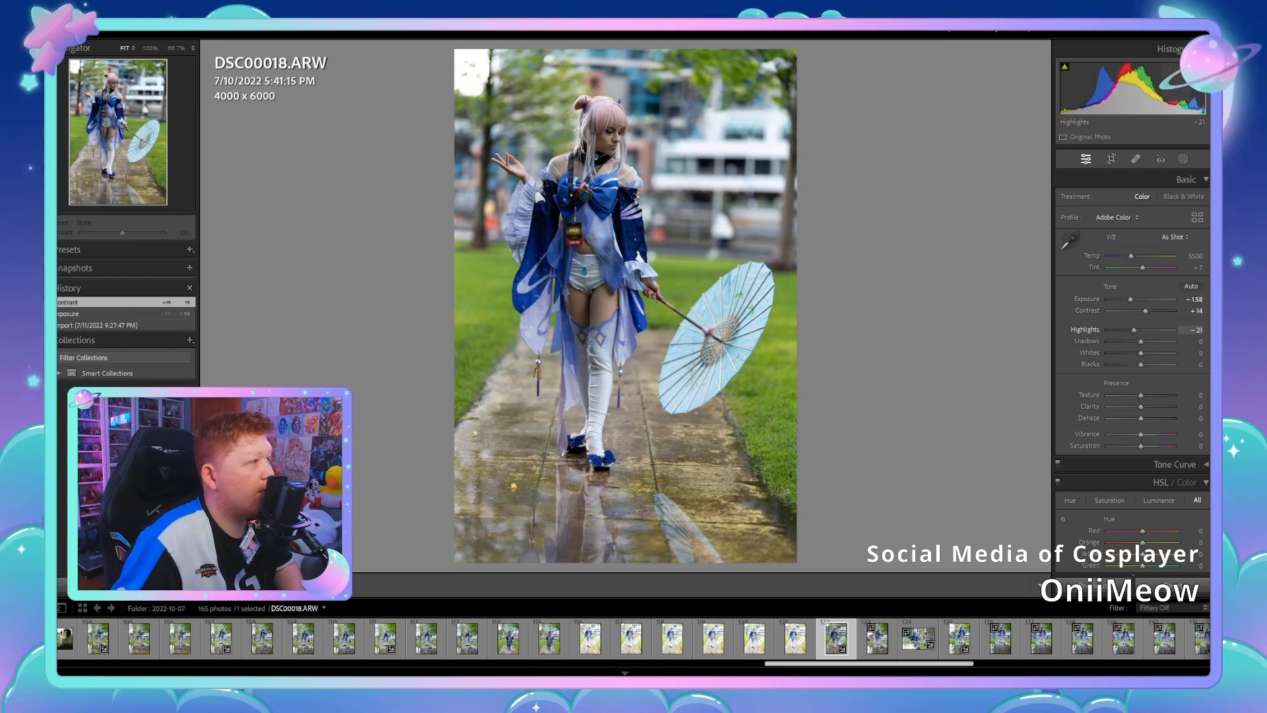
key("shift+Tab")
key("shift+Tab")
type("-1.40")
key("Return")
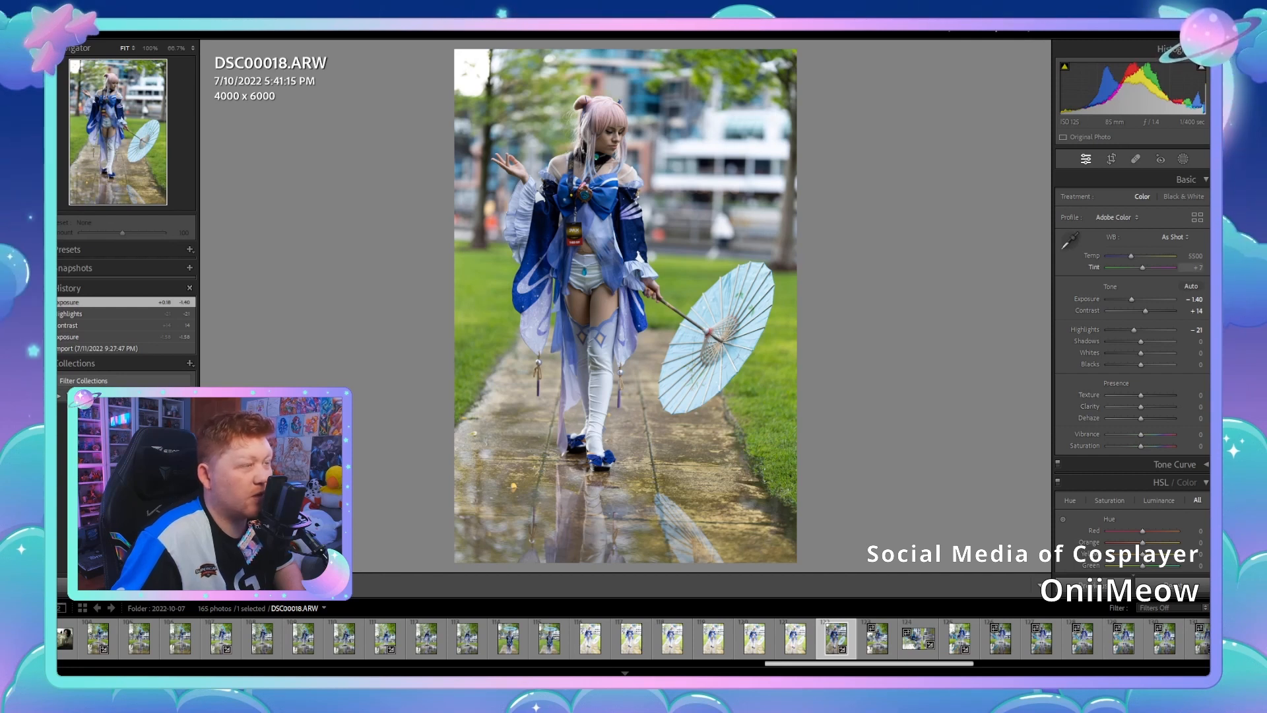
Step: Set saturation to +7, vibrance to +5 and the green hue to +10 on DSC00018.ARW
type("7")
key("shift+Tab")
type("5")
key("Return")
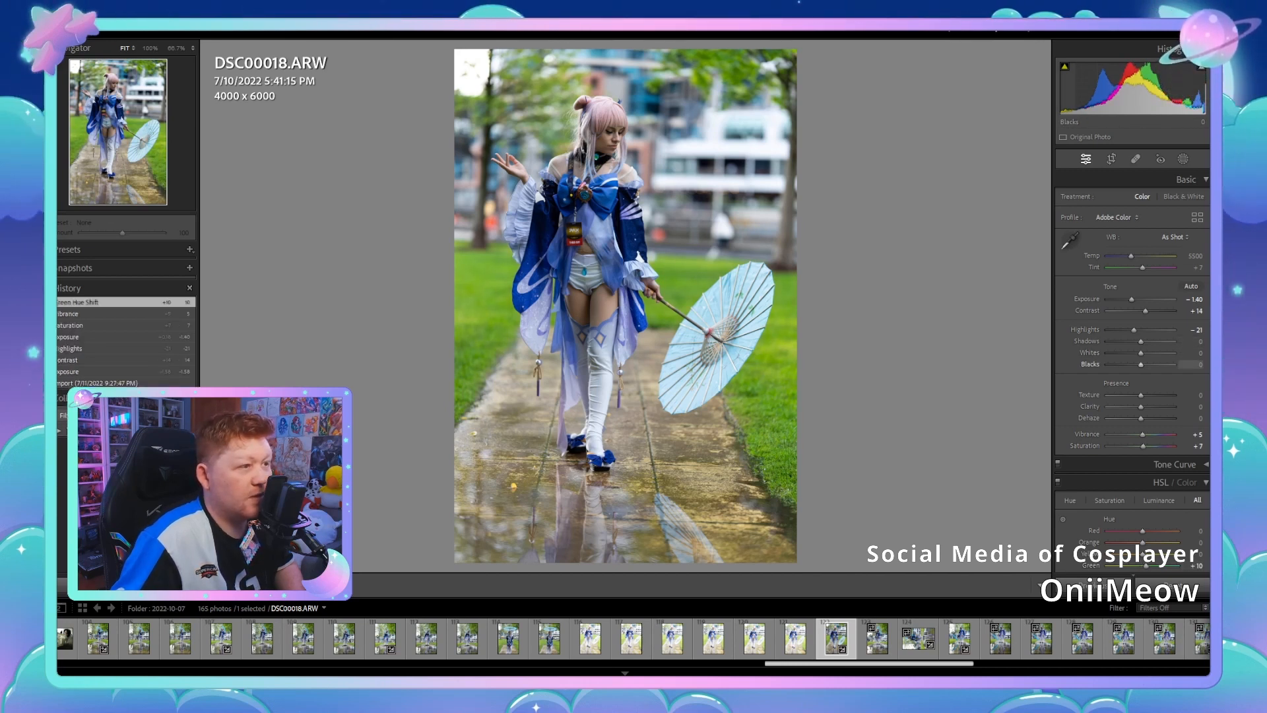
Step: Set blacks to -14, shadows and whites to -9 and exposure to -1.14, check the photo's detail, and export DSC00018.ARW
mouse_move(1141, 364)
left_mouse_down()
mouse_move(1130, 364)
mouse_move(1144, 364)
mouse_move(1138, 341)
left_mouse_up()
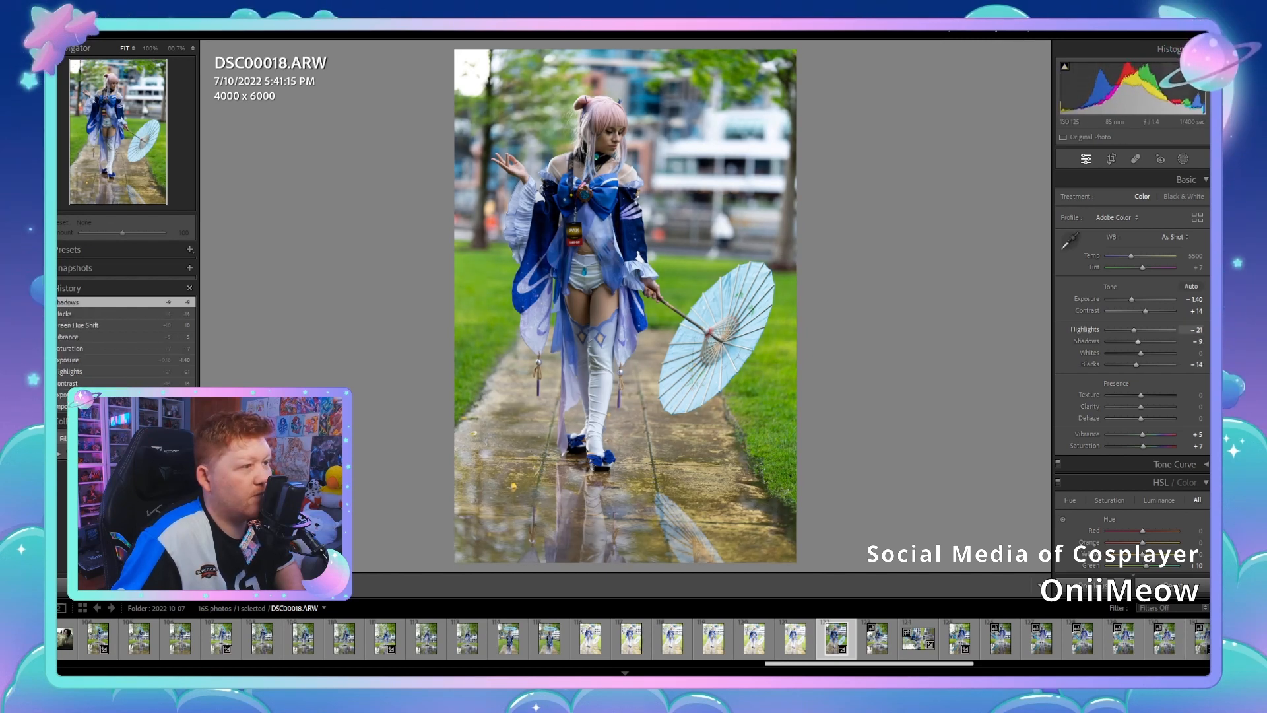
left_click_drag(1132, 299, 1133, 299)
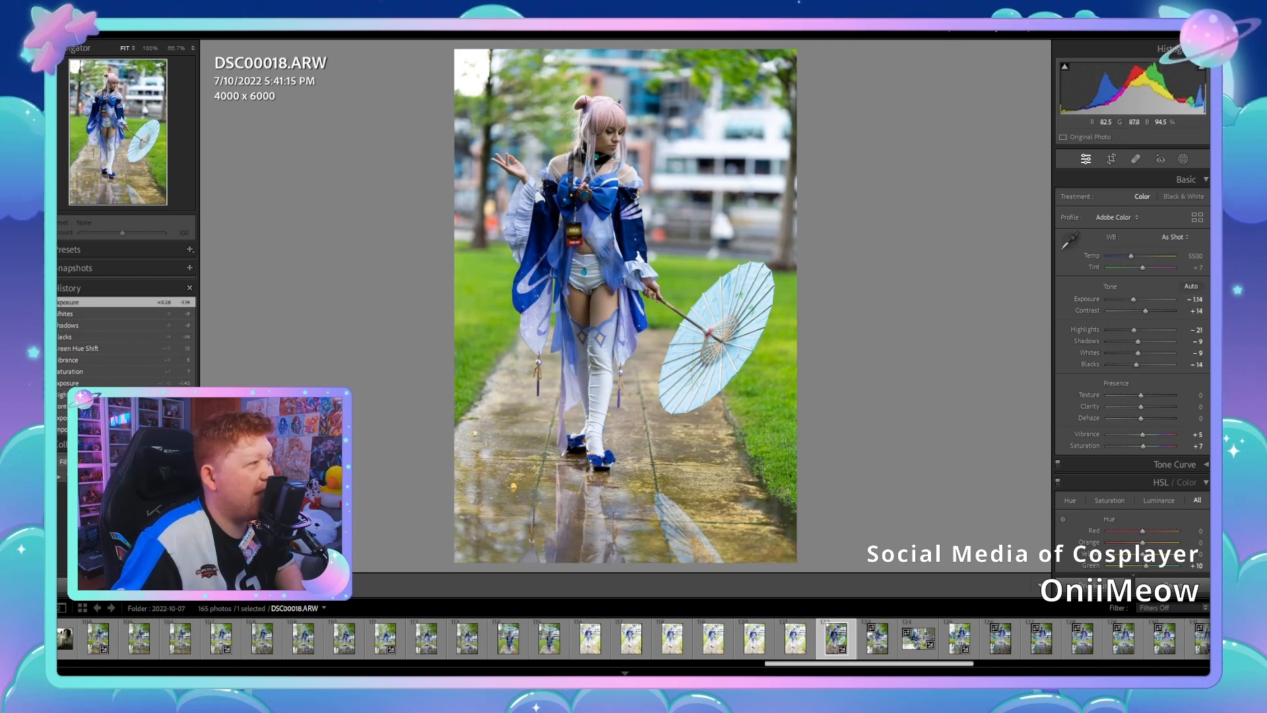
key("z")
key("z")
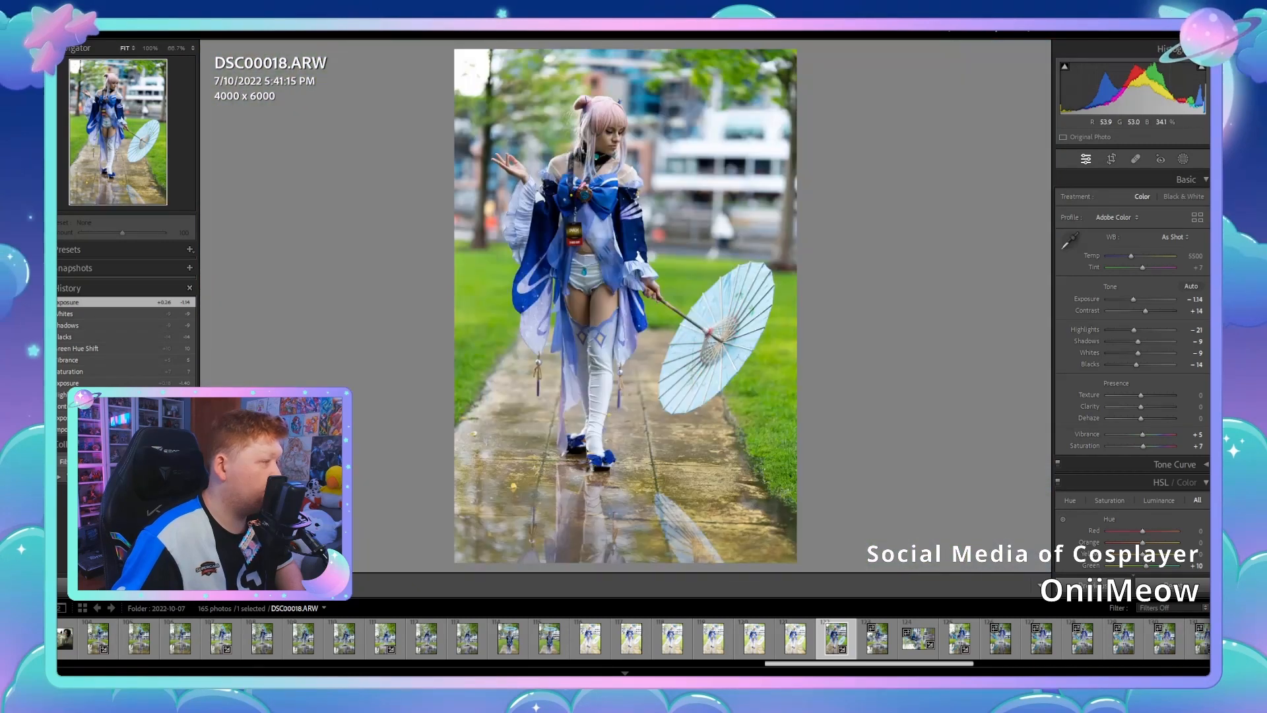
key("z")
key("z")
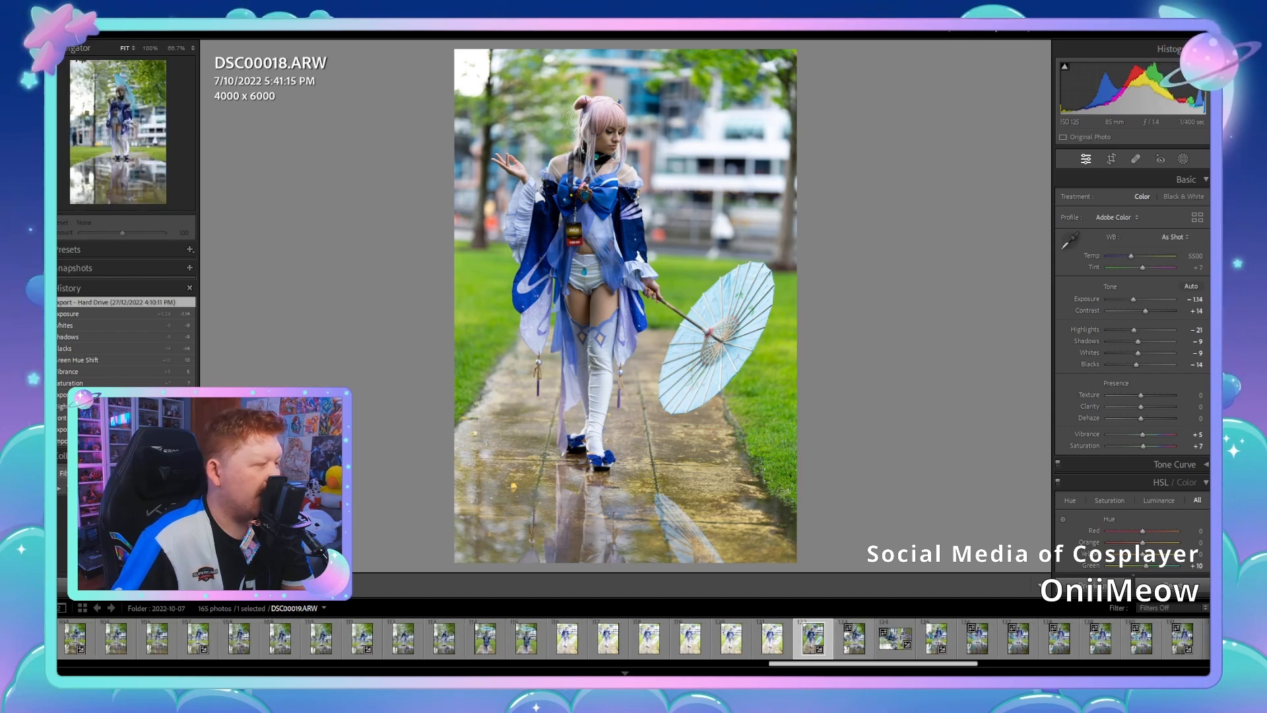
Step: Paste the copied develop settings onto DSC00019.ARW, set exposure to -0.26 and highlights to -33, and export the photo
left_click(853, 637)
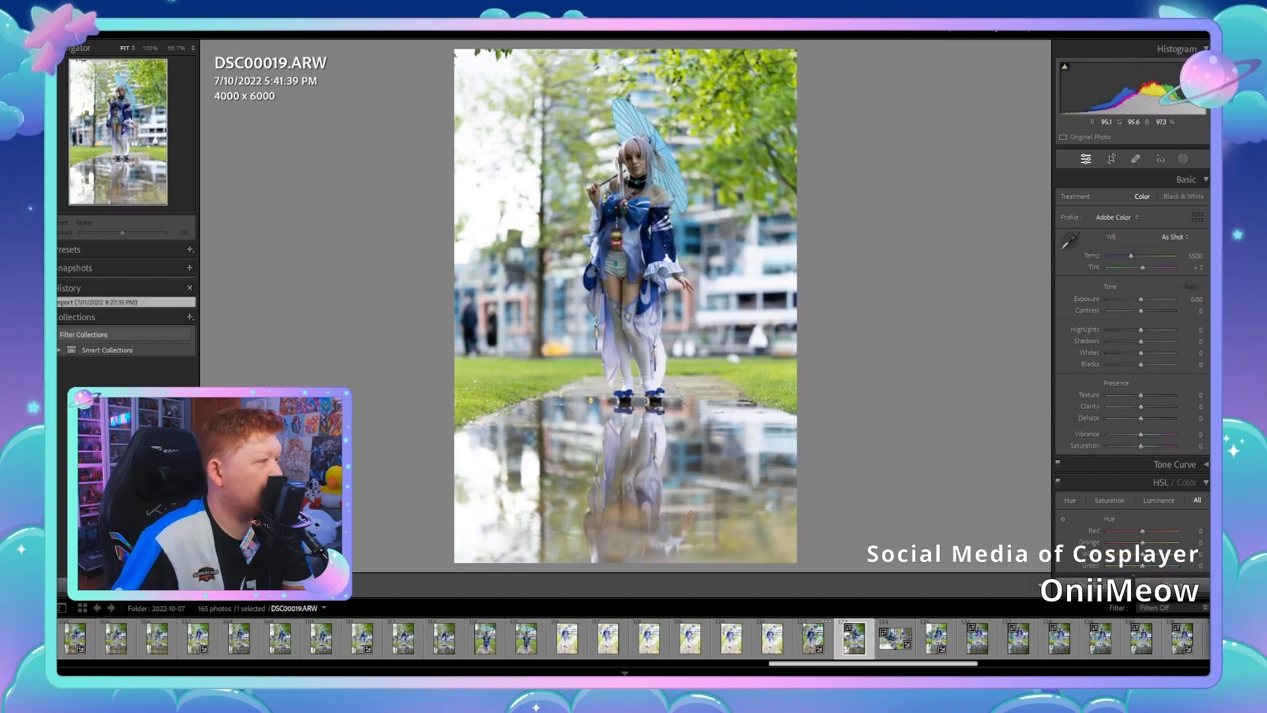
left_click(936, 637)
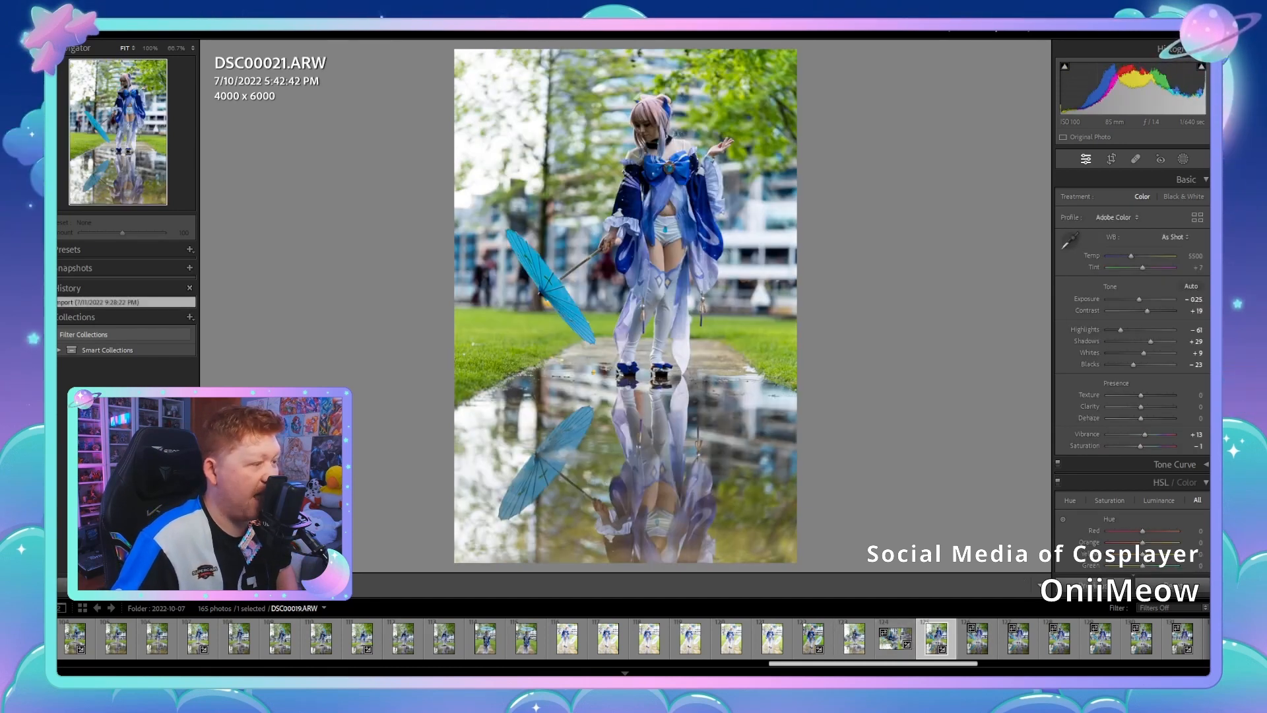
left_click(895, 637)
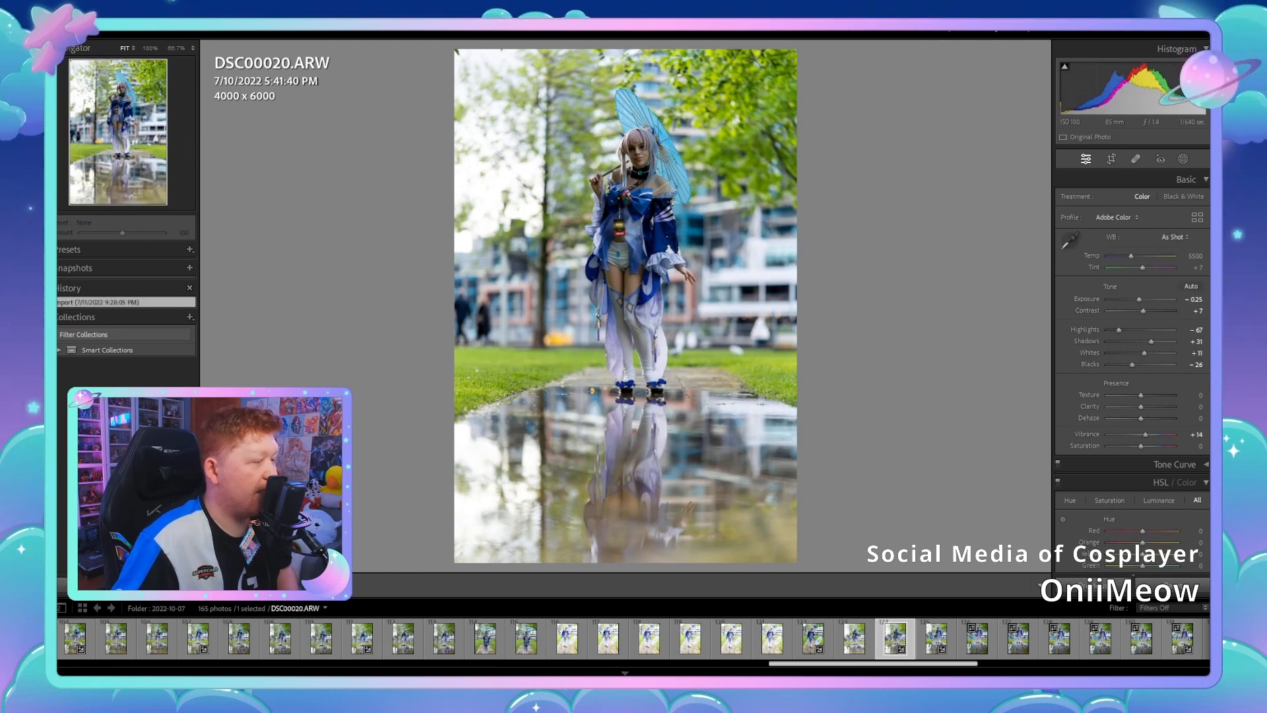
left_click(854, 637)
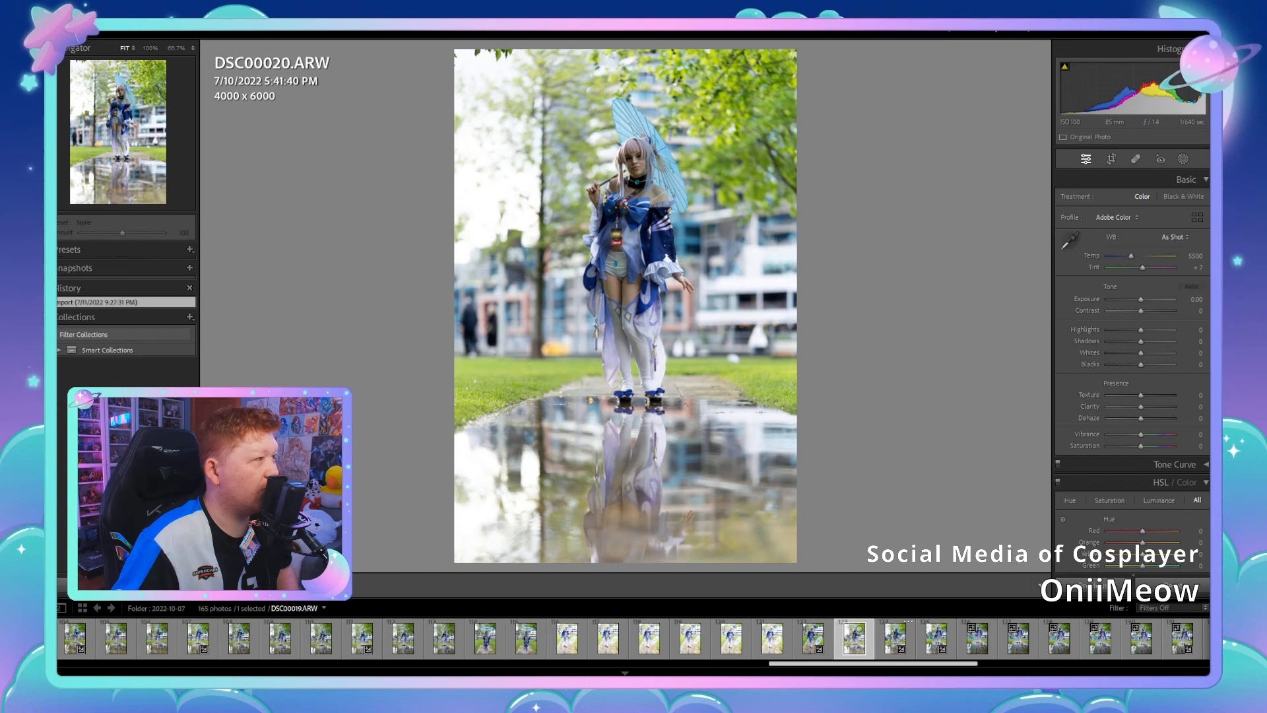
key("ctrl+shift+v")
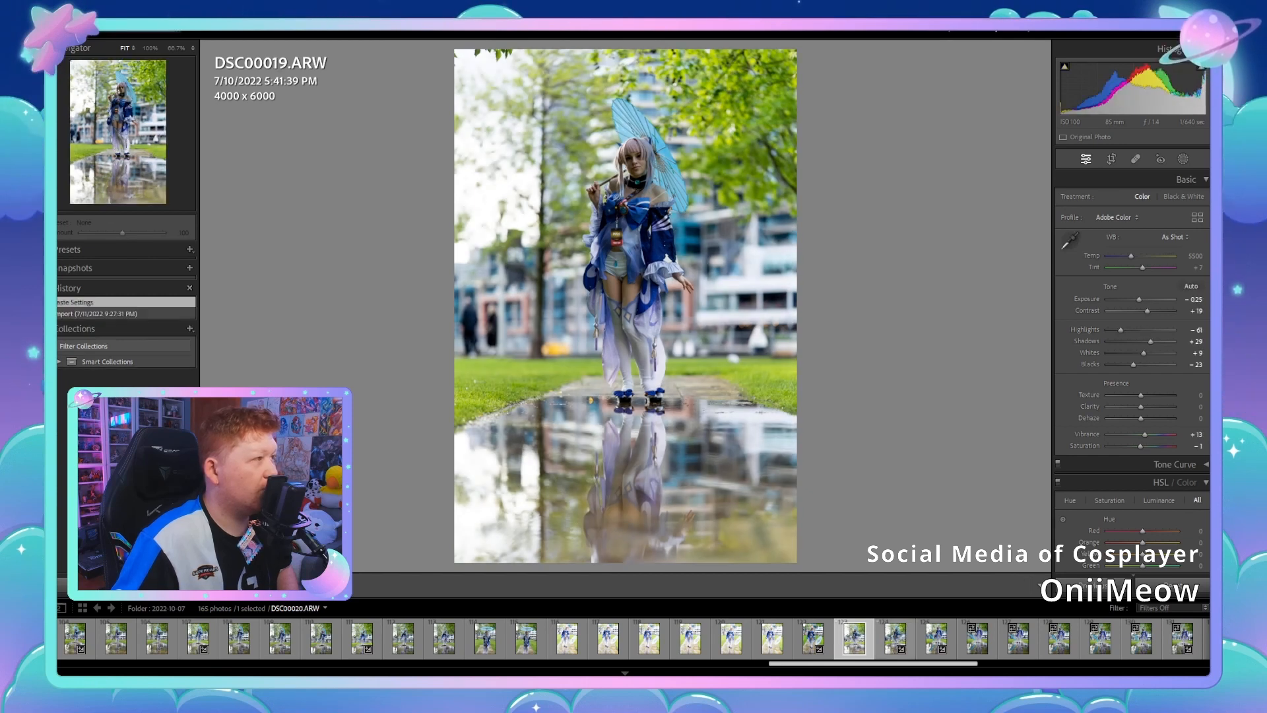
left_click_drag(1175, 86, 1181, 86)
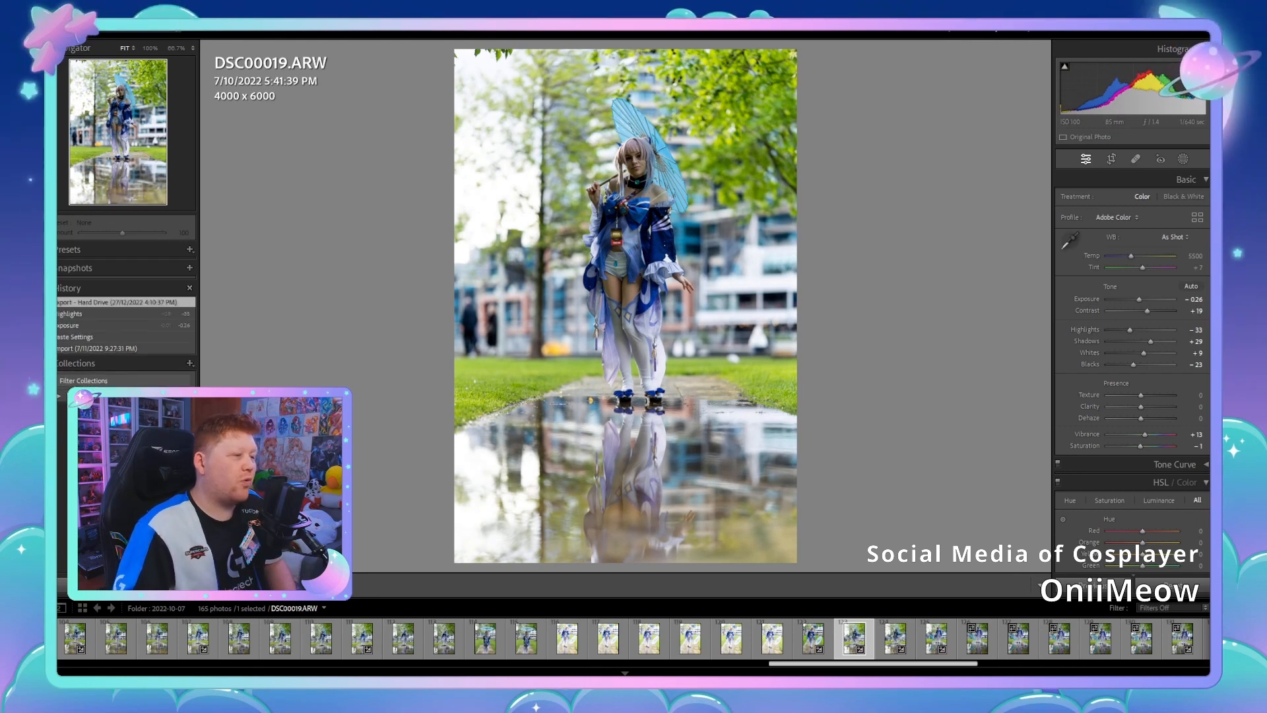
Step: Review the puddle and path parasol shots from DSC00022.ARW through DSC00032.ARW to choose the next photo to edit
scroll(632, 639, "down", 2)
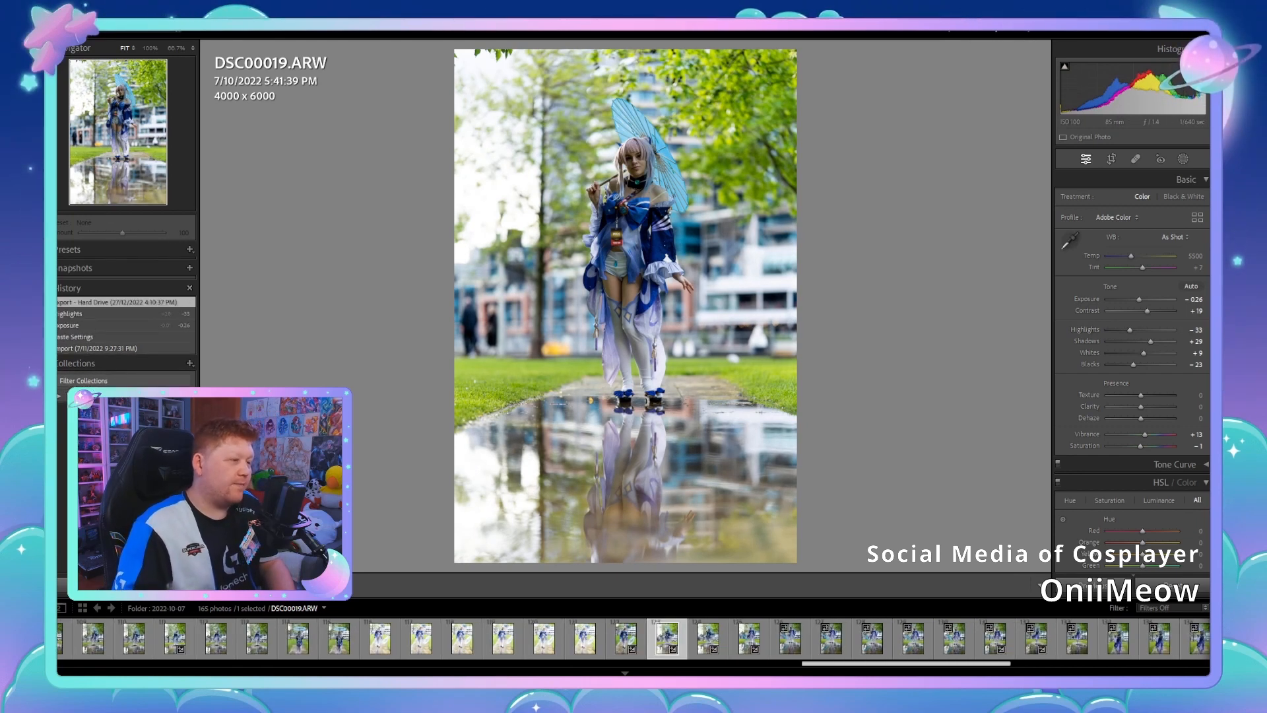
left_click(790, 638)
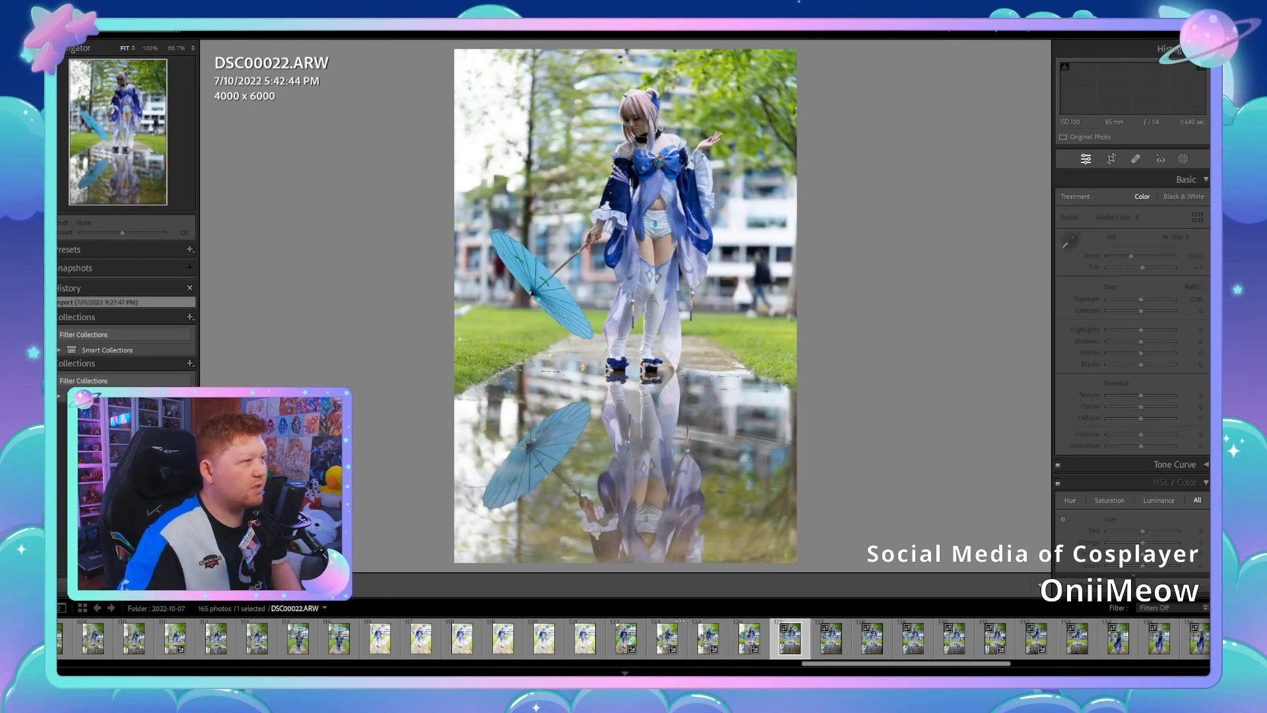
left_click(831, 638)
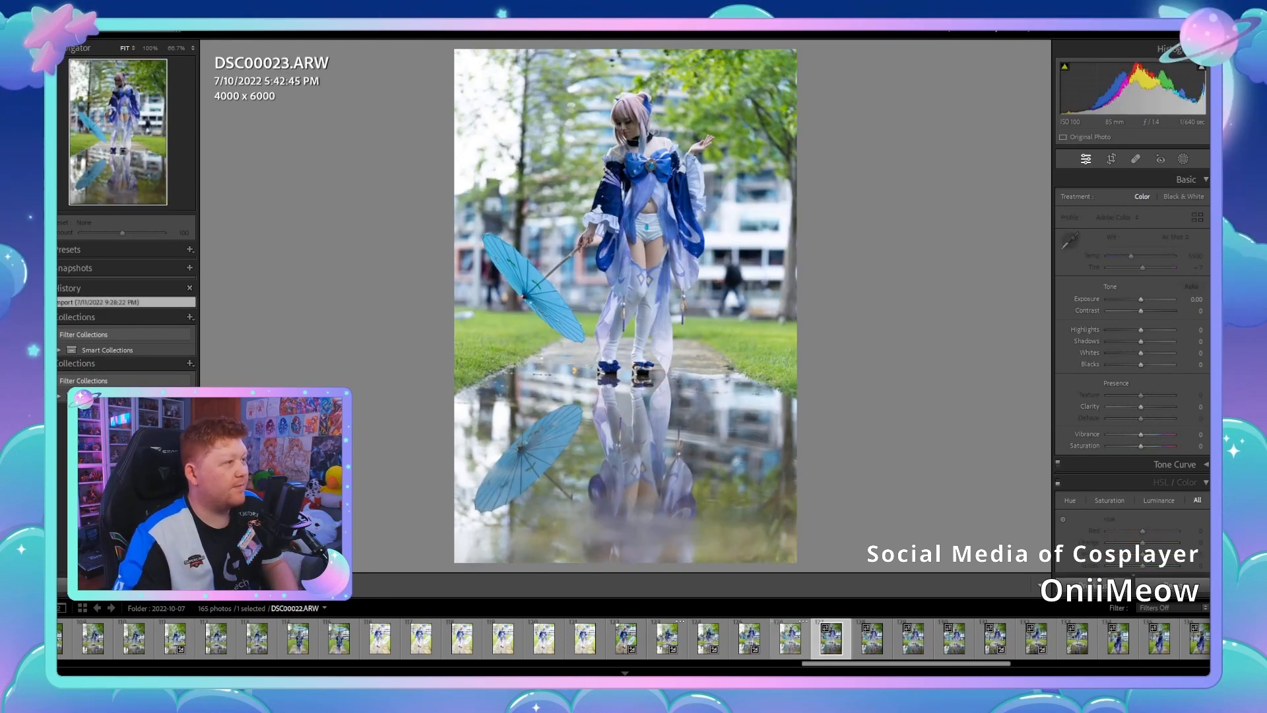
left_click(872, 638)
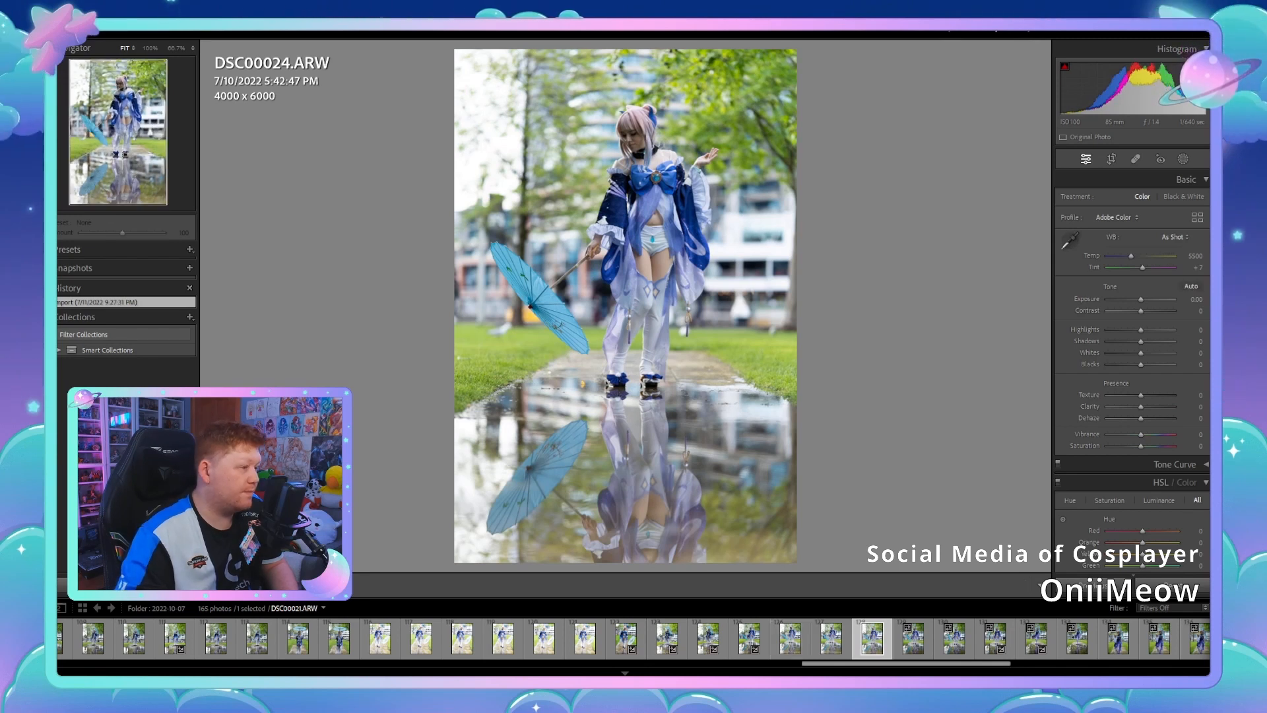
key("Right")
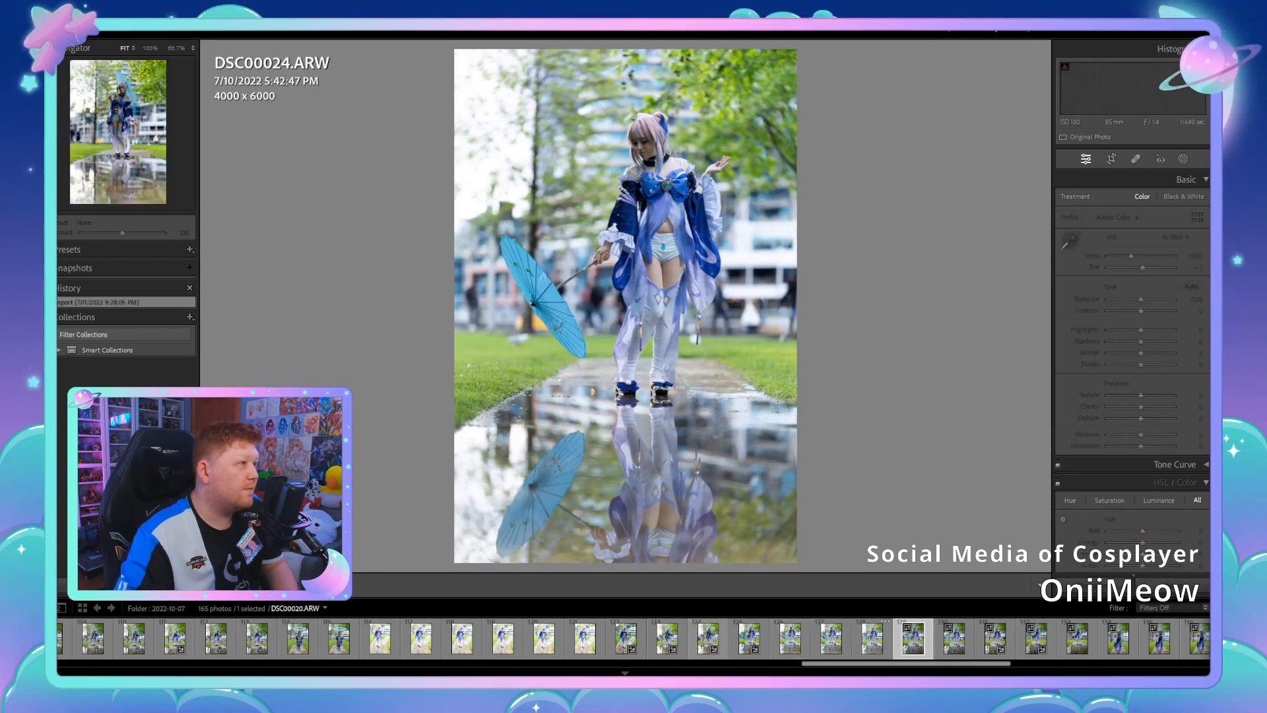
key("Right")
key("Right")
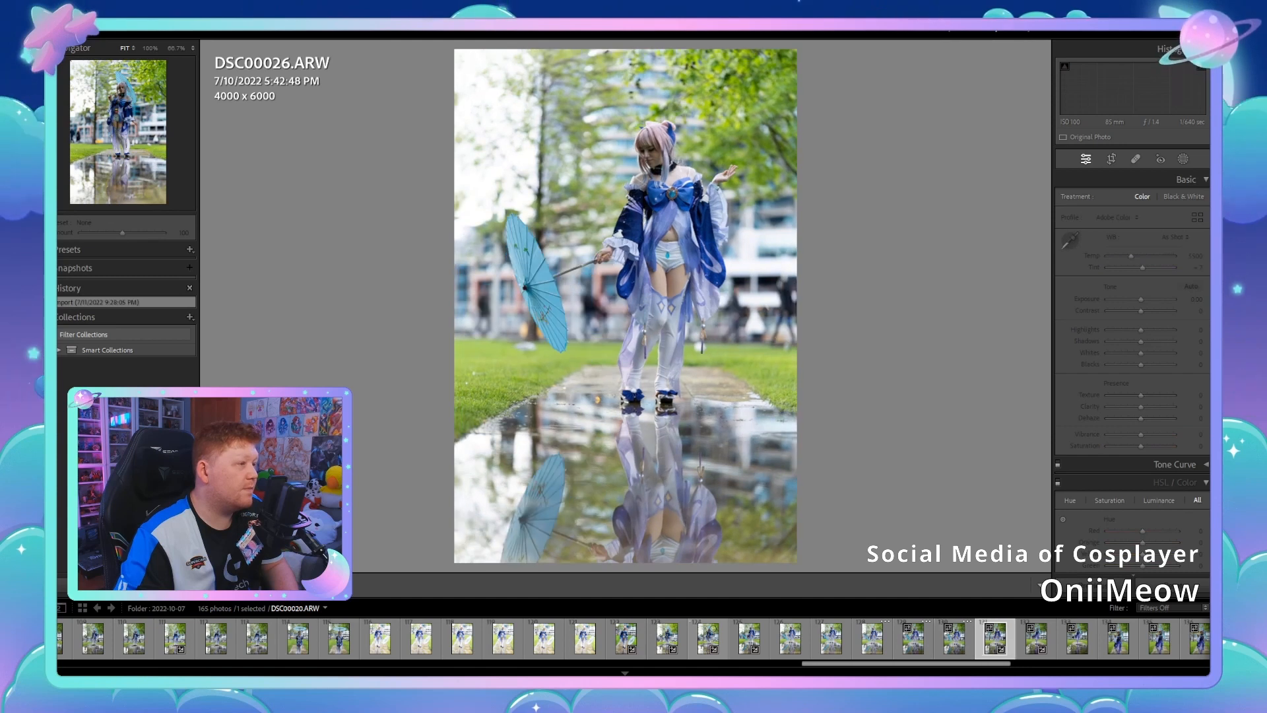
key("Right")
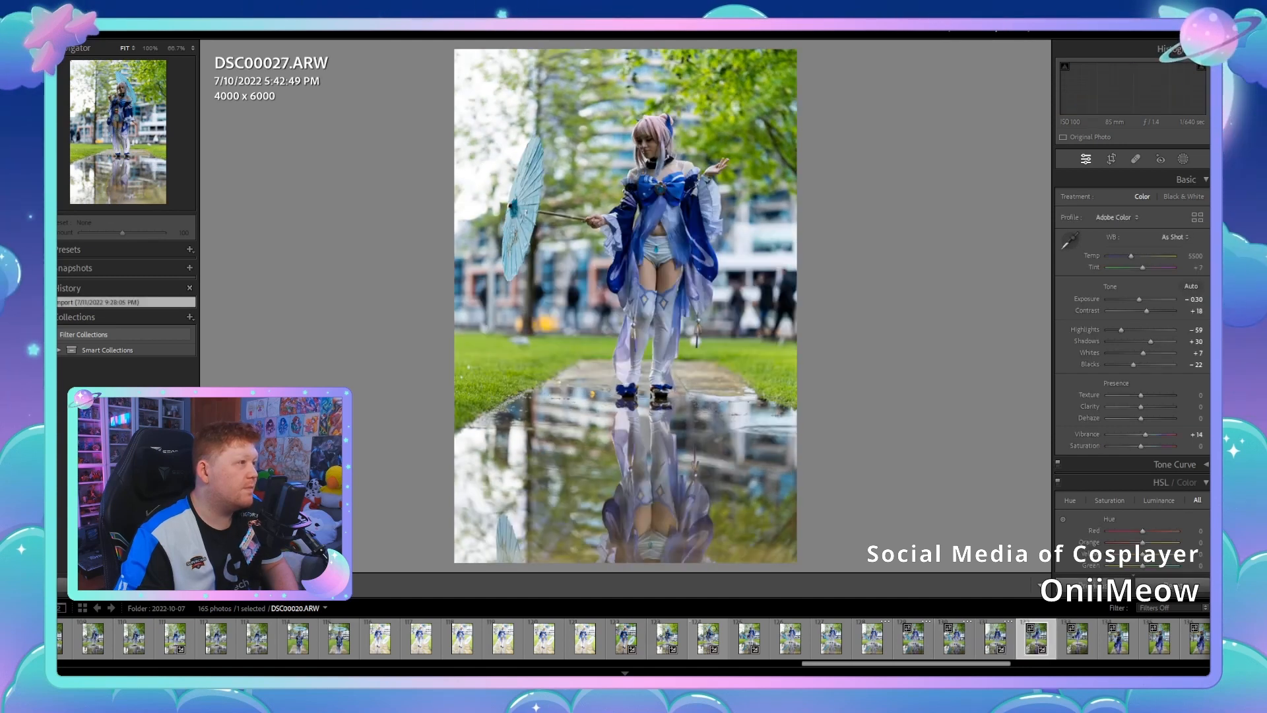
key("Right")
key("Right")
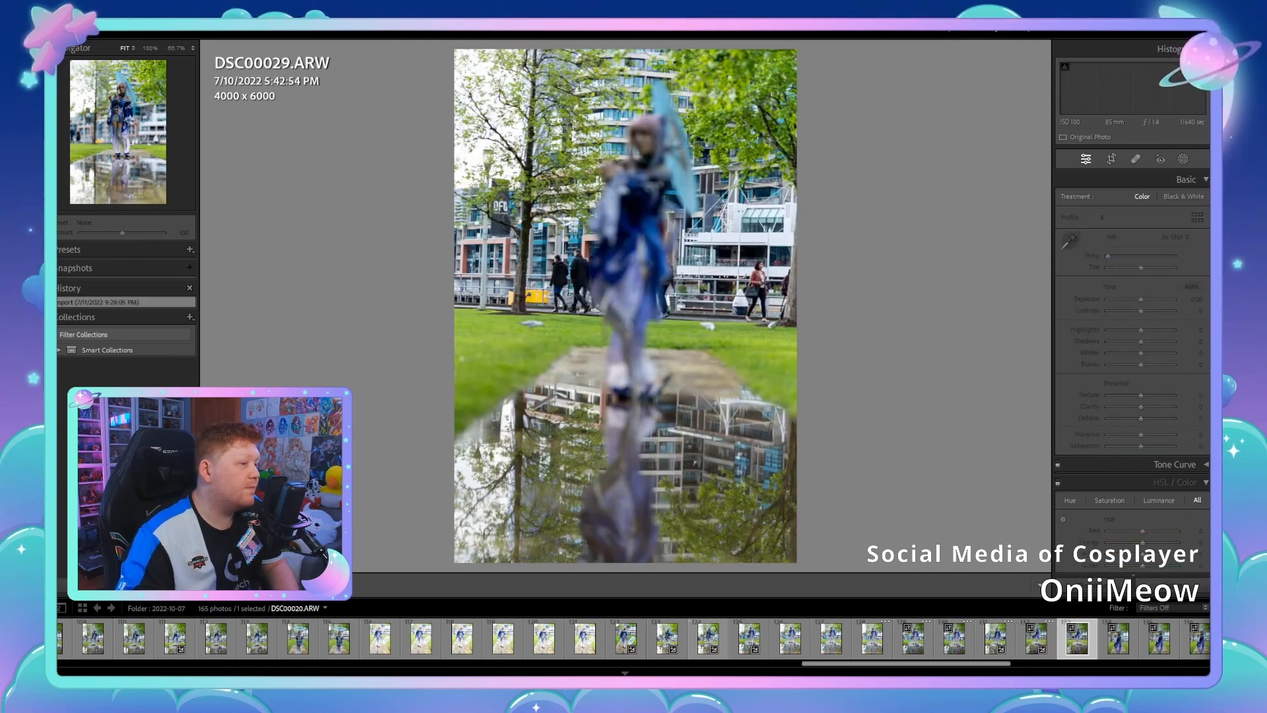
key("Right")
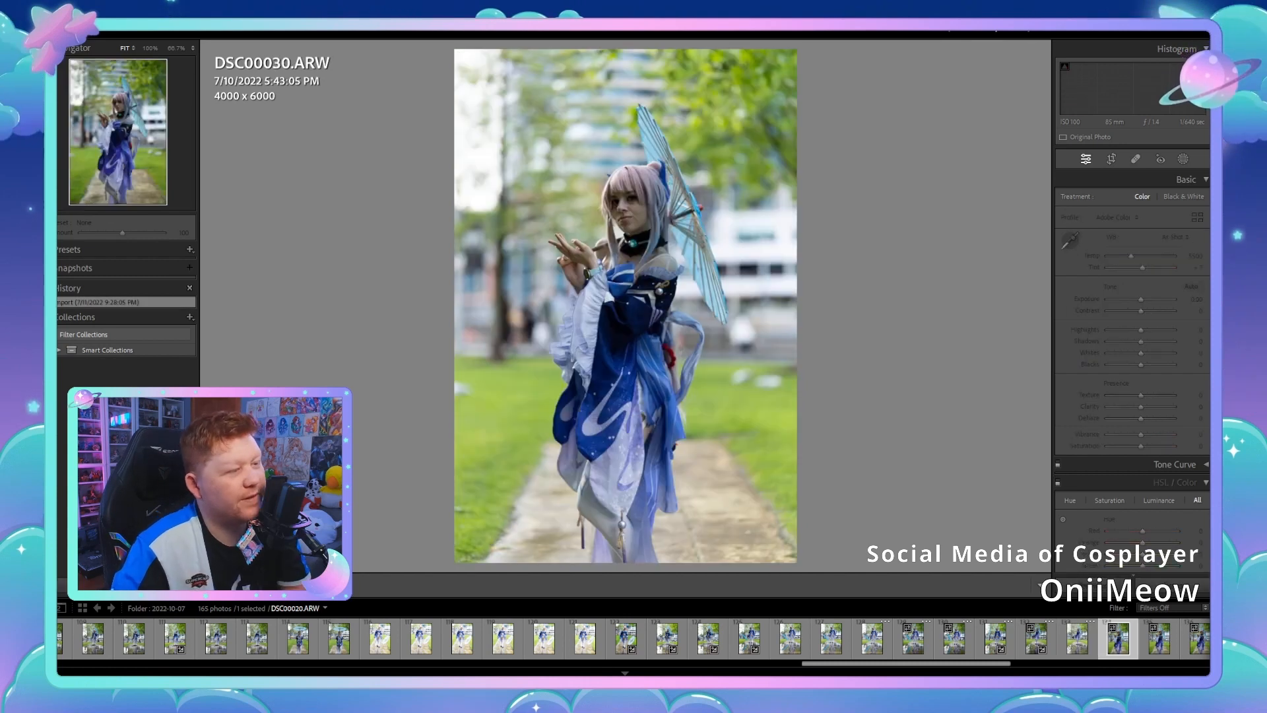
key("Right")
key("Right")
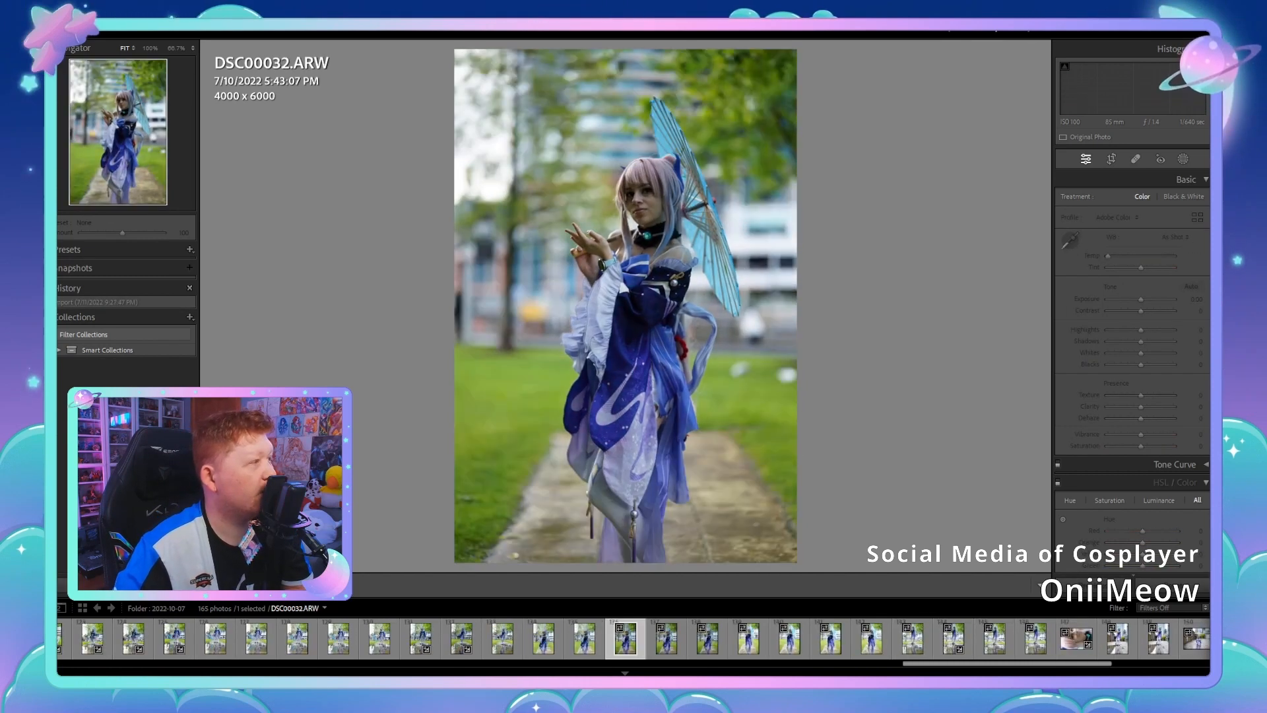
Step: Paste the copied develop settings onto DSC00030.ARW and set exposure to +0.35, contrast to +26, highlights to -46, shadows to +58 and blacks to +21
key("Left")
key("Left")
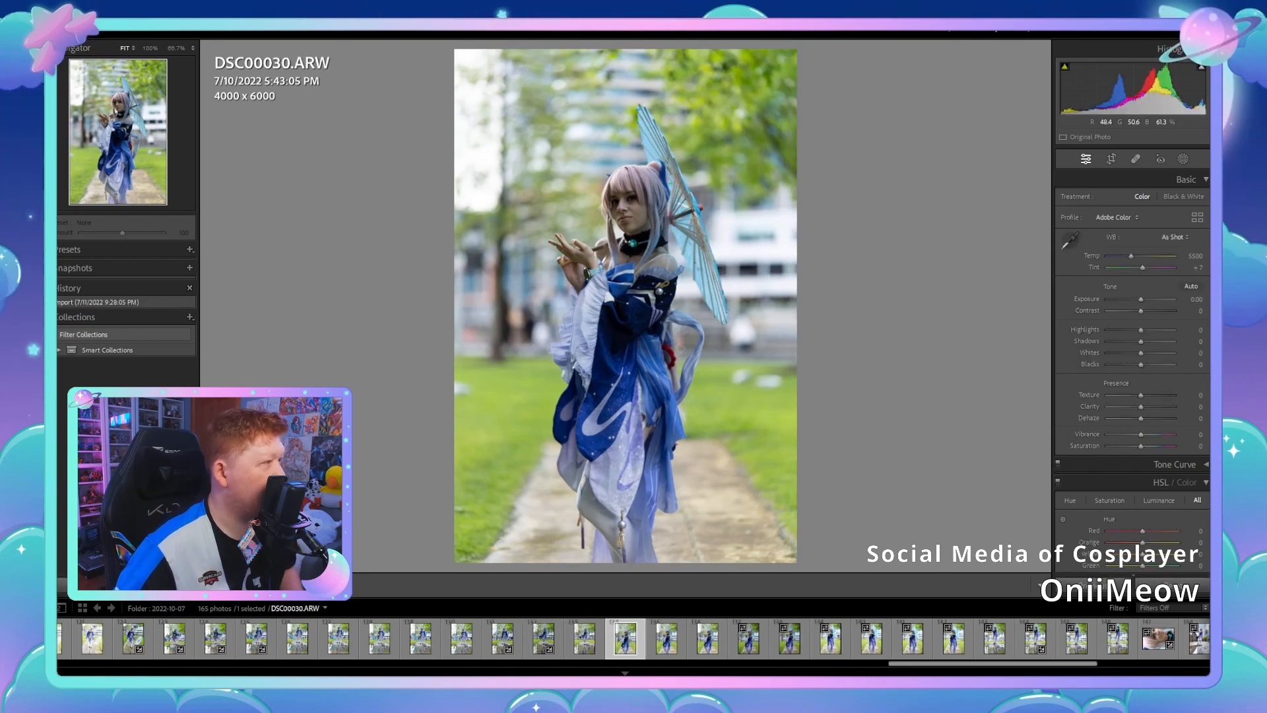
key("ctrl+shift+v")
left_click_drag(1139, 299, 1160, 341)
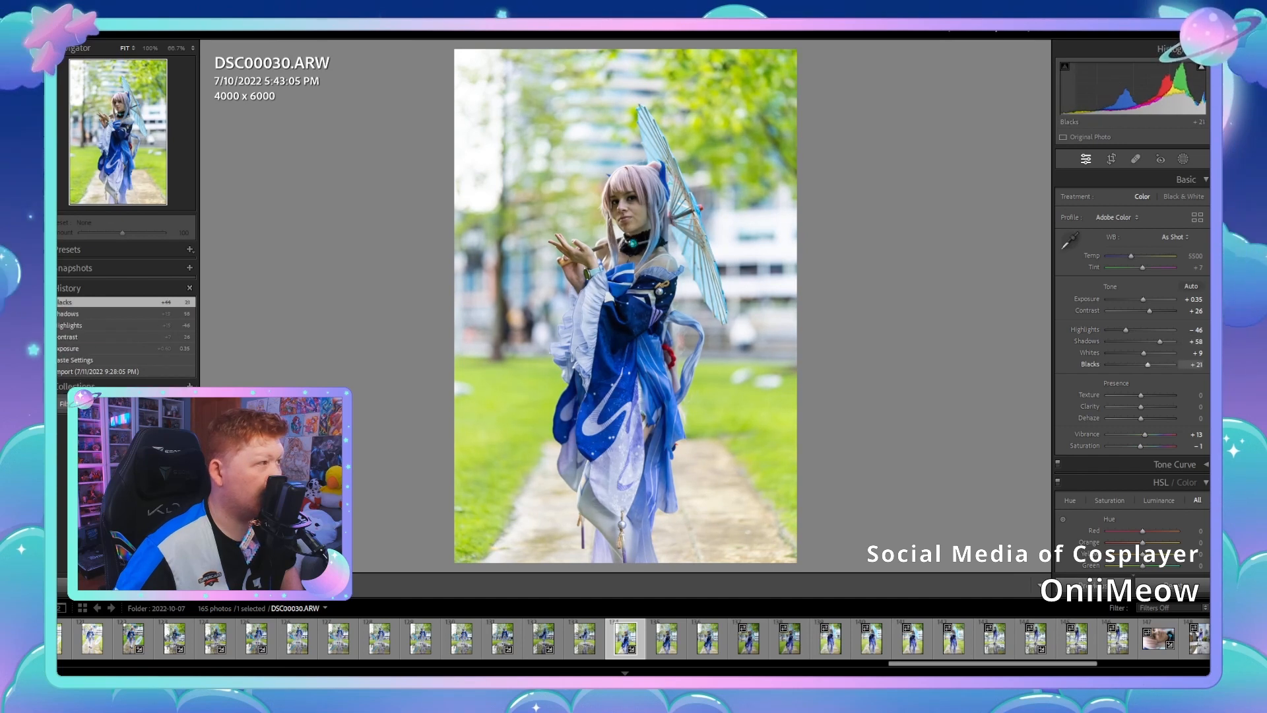
Step: Refine DSC00030.ARW with shadows at +23, contrast at +37, saturation at +23 and the green hue at +23
left_click_drag(1160, 341, 1148, 341)
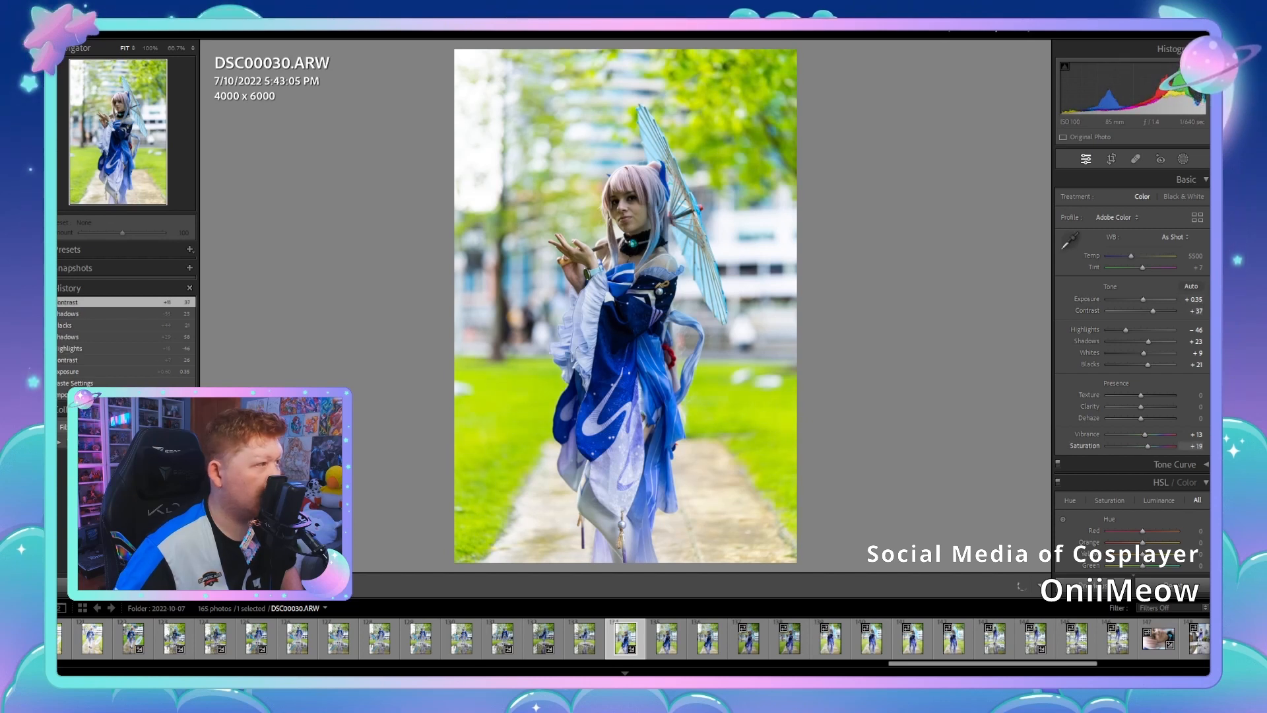
left_click_drag(1149, 445, 1149, 446)
left_click_drag(1142, 565, 1151, 565)
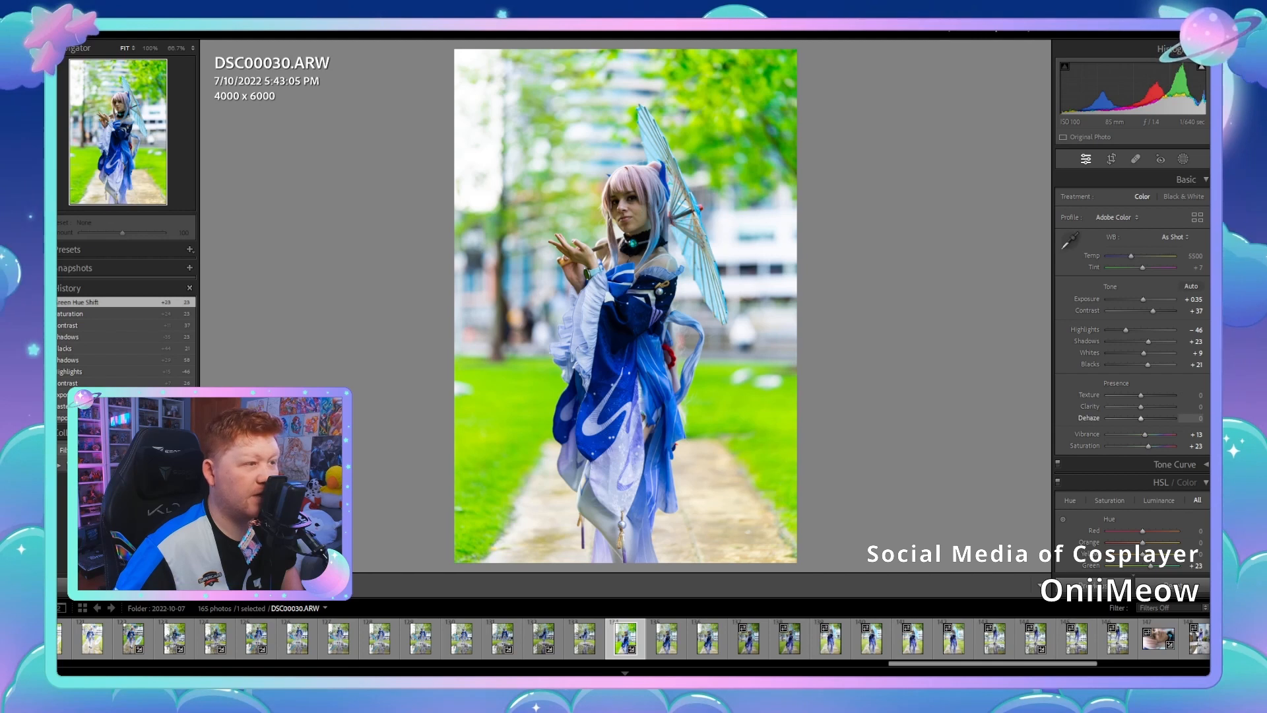
Step: Set luminance noise reduction to 5 on DSC00030.ARW, testing 100 and checking the face at close range
scroll(1132, 396, "down", 8)
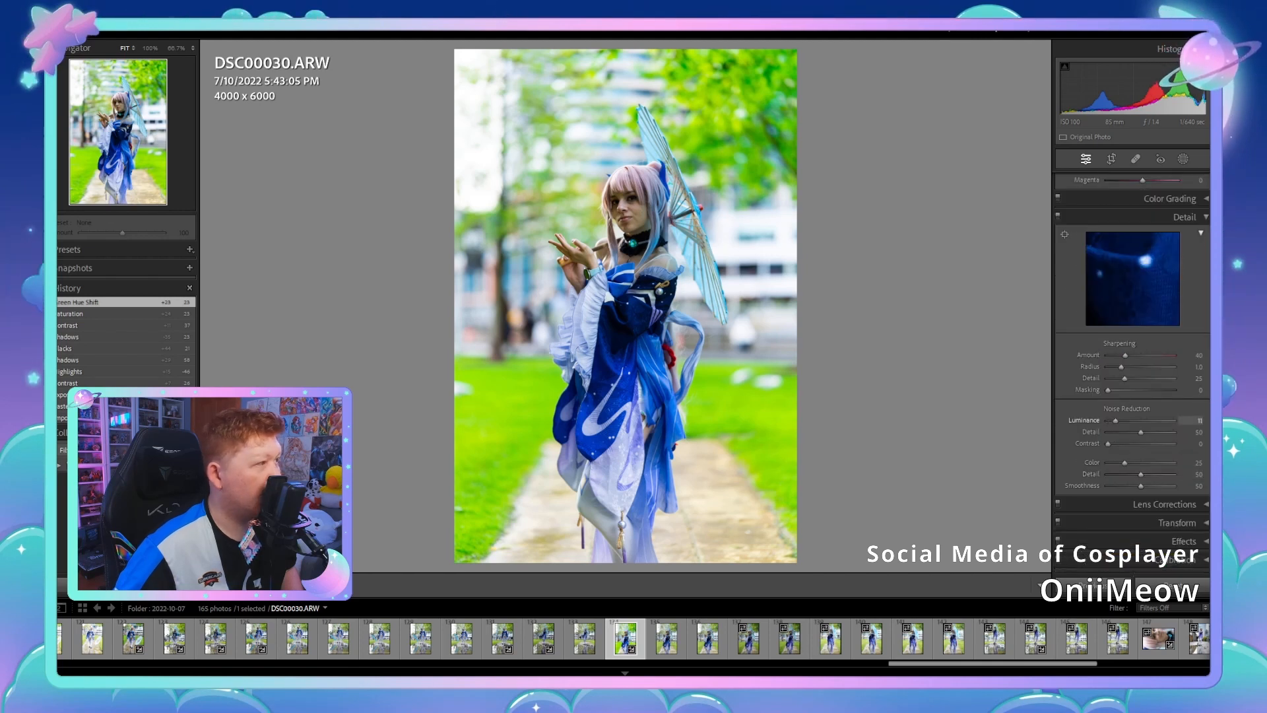
left_click_drag(1115, 420, 1117, 420)
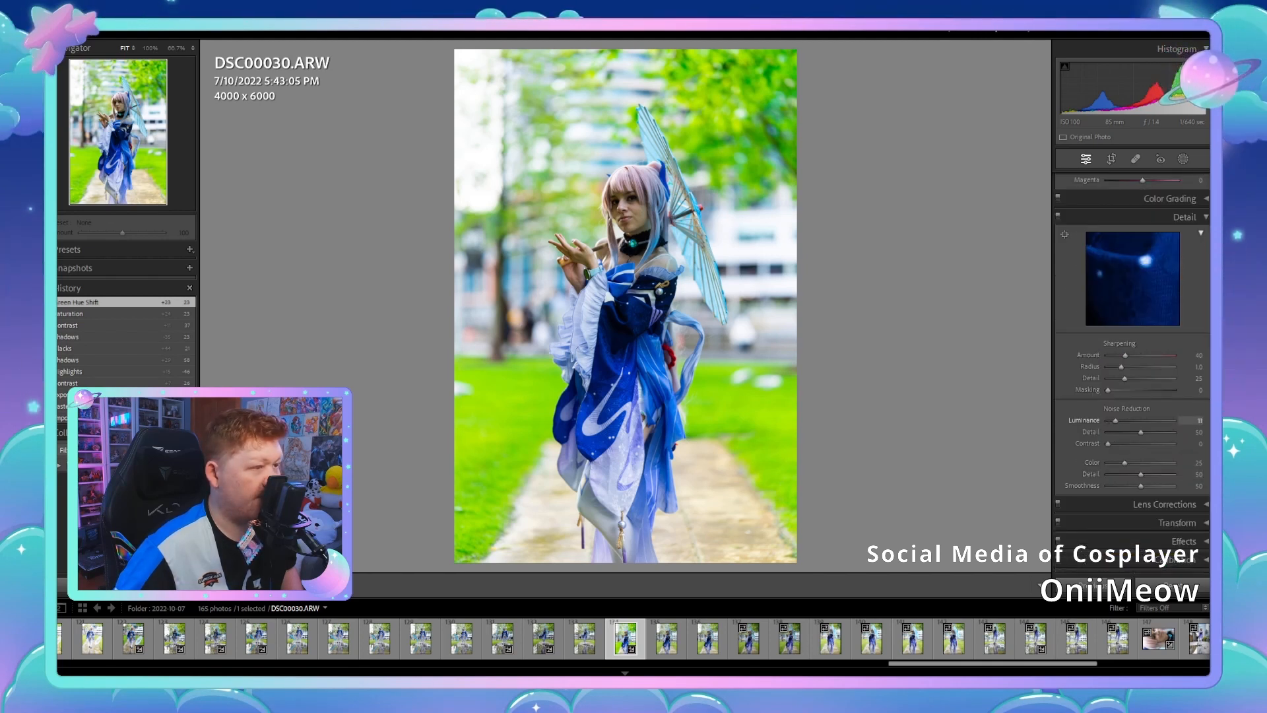
left_click(561, 298)
left_click_drag(561, 298, 604, 441)
key("z")
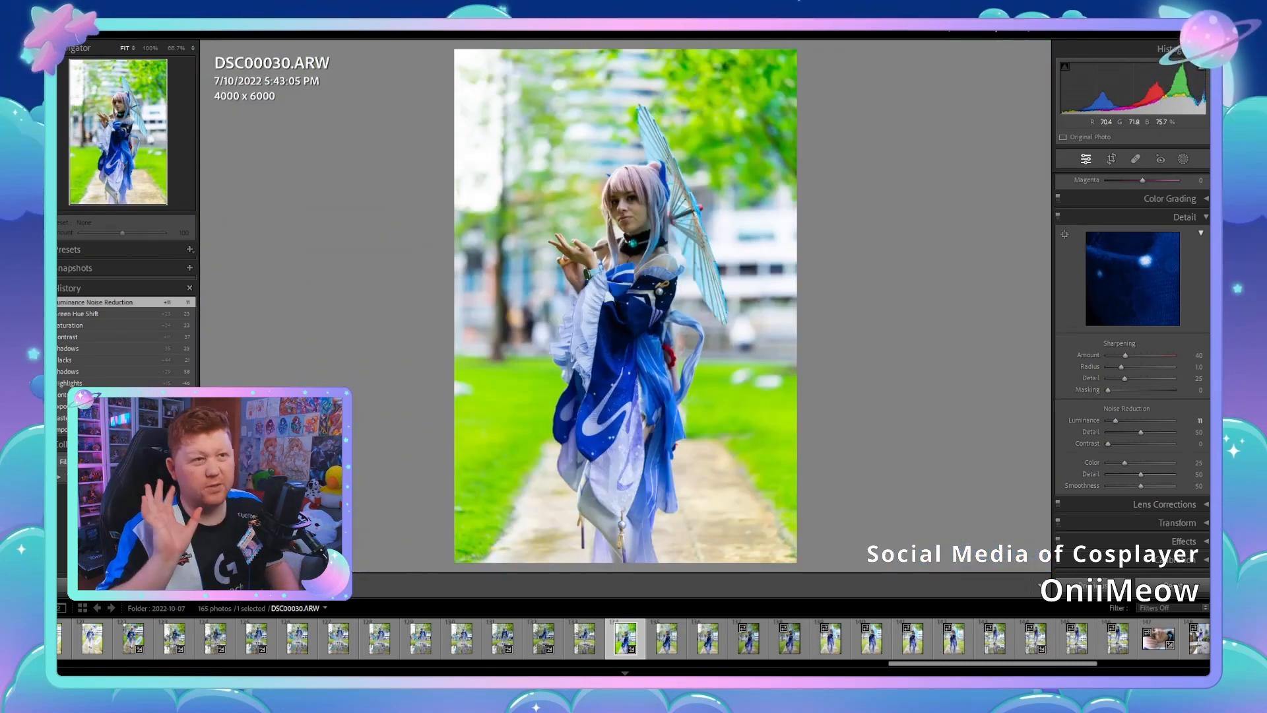
left_click_drag(1116, 421, 1174, 421)
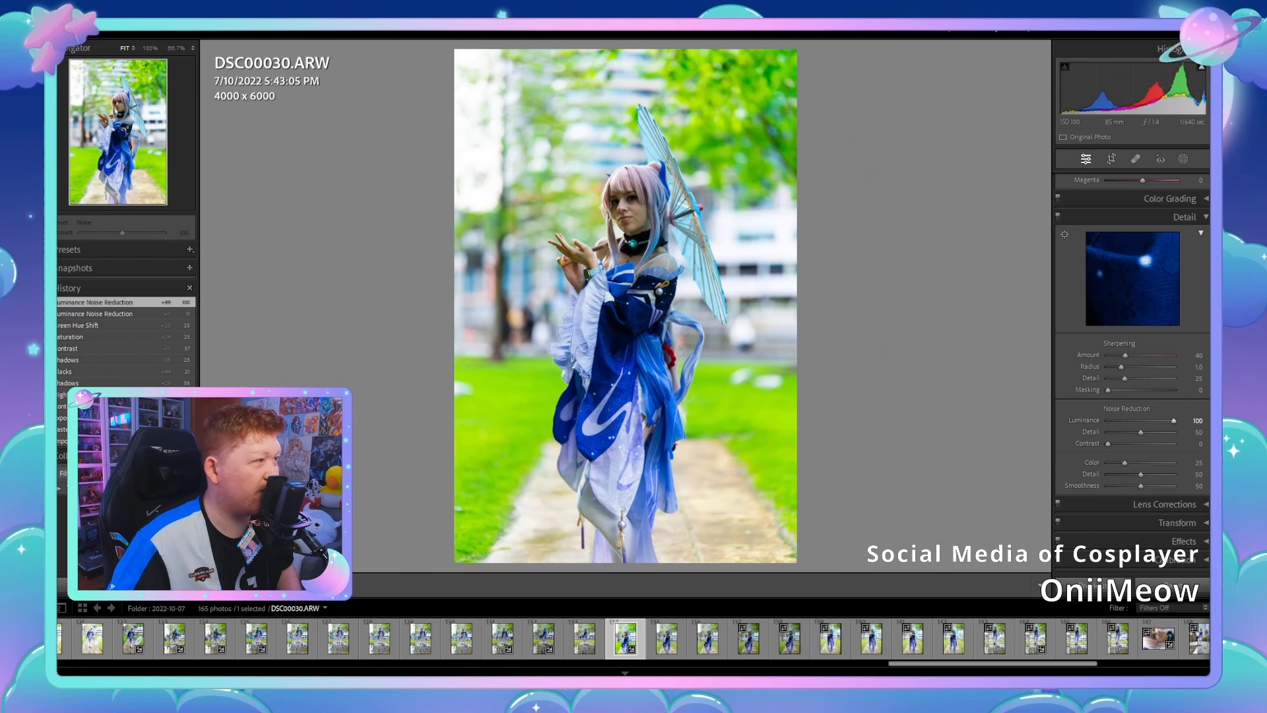
left_click(633, 213)
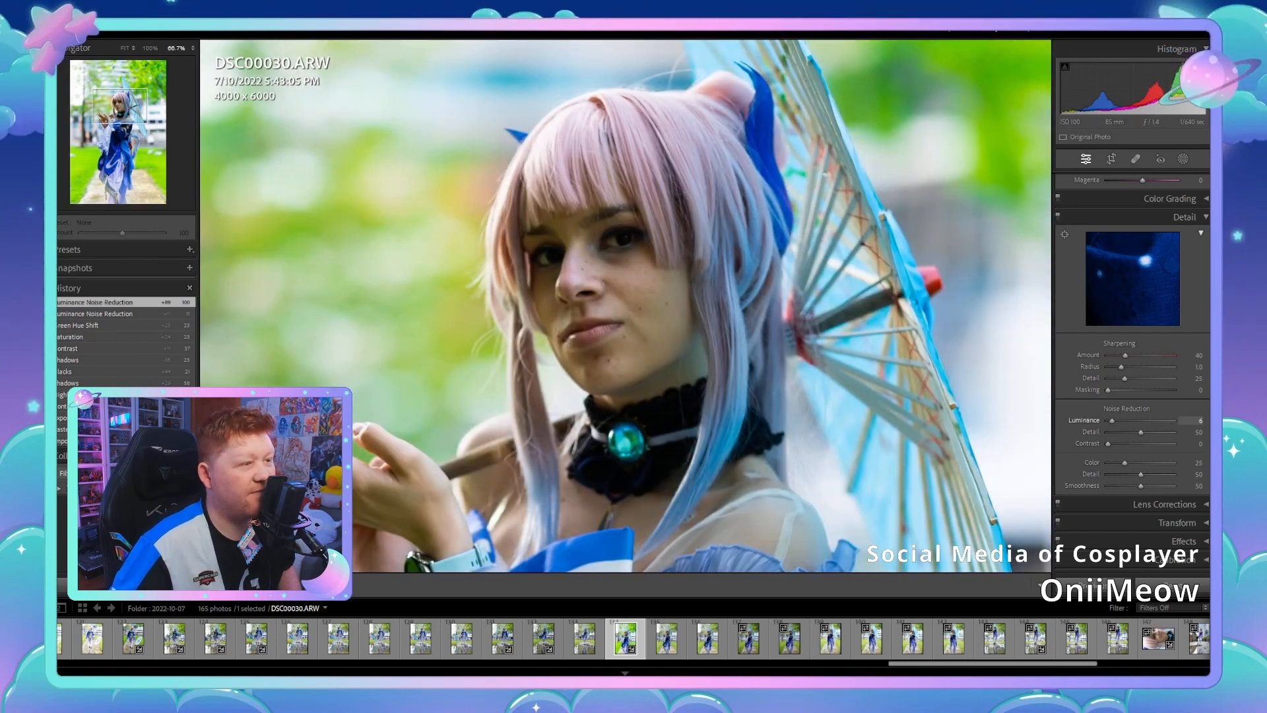
left_click(649, 459)
left_click(649, 458)
left_click(649, 458)
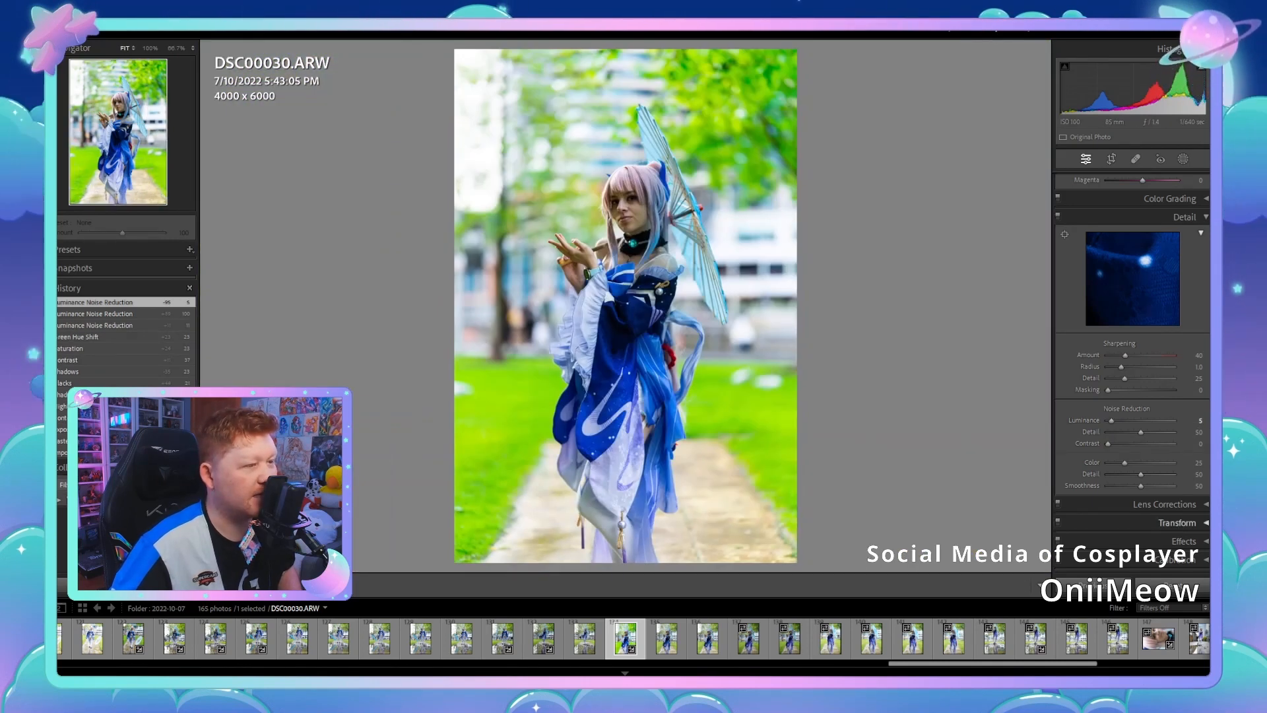
Step: Turn on chromatic aberration removal in the lens corrections for DSC00030.ARW
left_click(1165, 504)
scroll(1141, 457, "down", 1)
scroll(1140, 457, "up", 4)
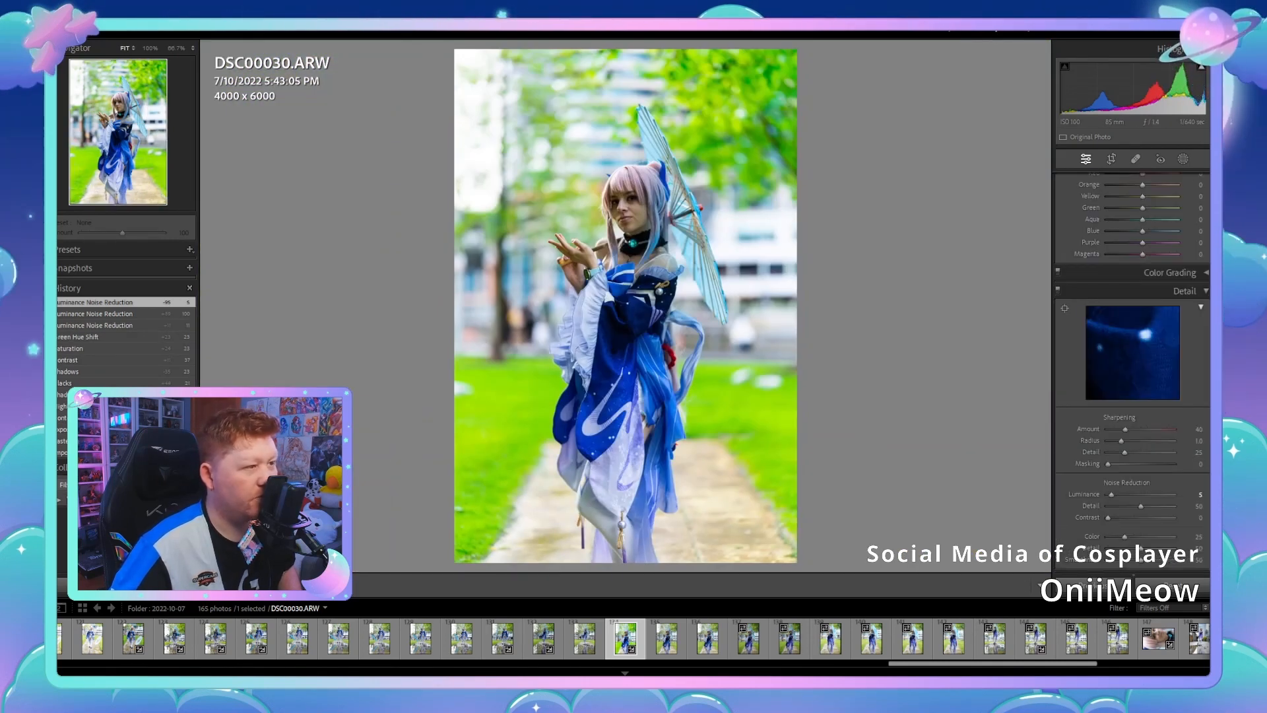
scroll(1141, 457, "down", 2)
scroll(1141, 457, "down", 3)
left_click(1065, 430)
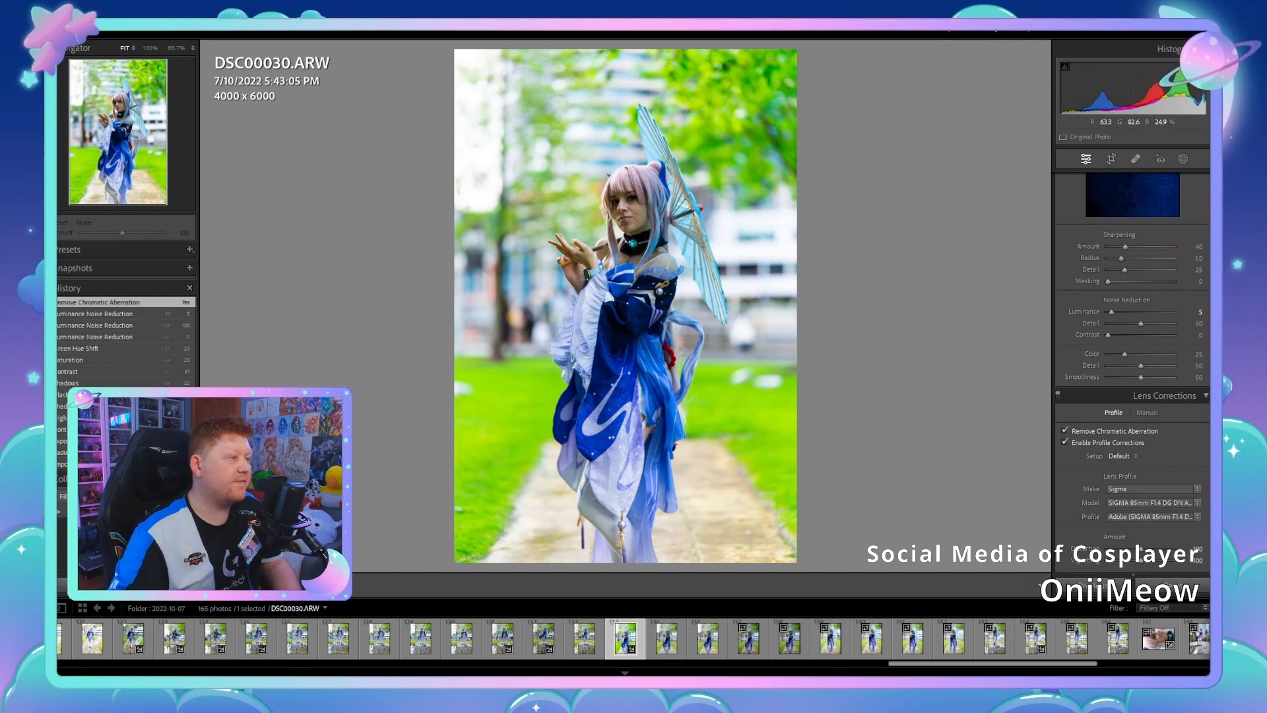
Step: Set the green hue to +18, saturation to +18 and highlights to -100 on DSC00030.ARW, and export the photo
scroll(1133, 363, "up", 6)
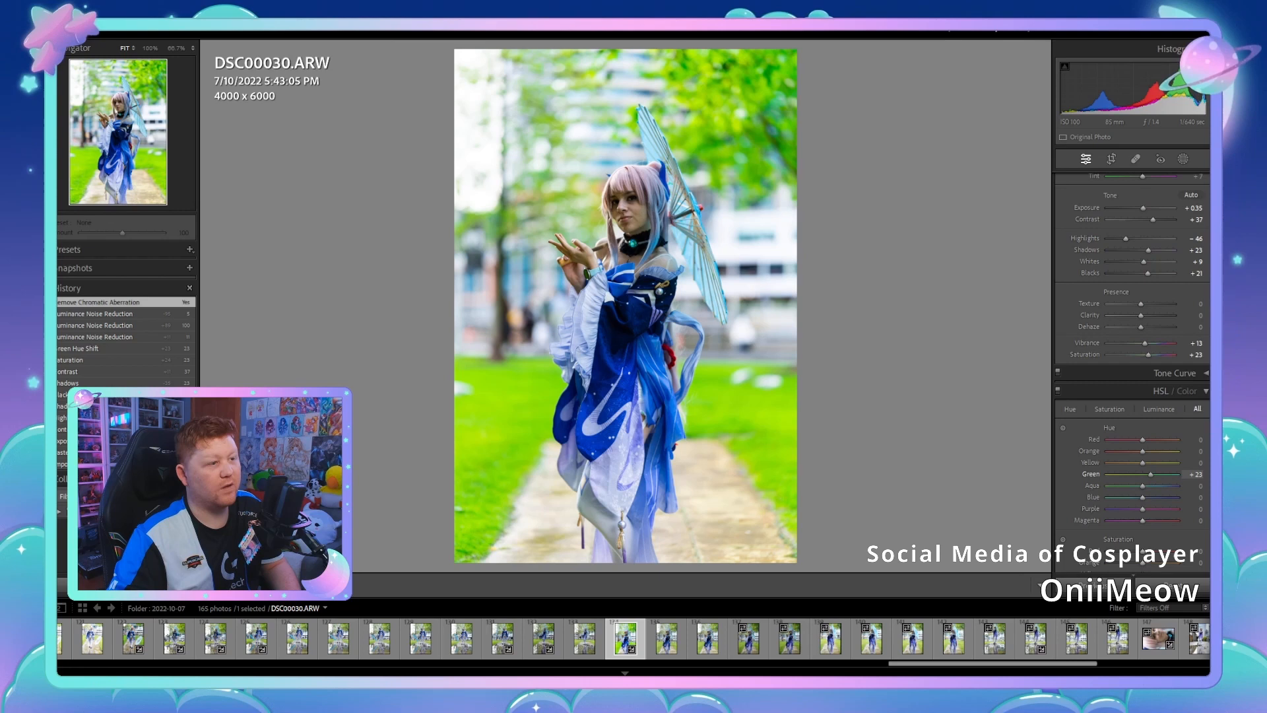
left_click_drag(1148, 474, 1150, 474)
left_click_drag(1126, 239, 1108, 238)
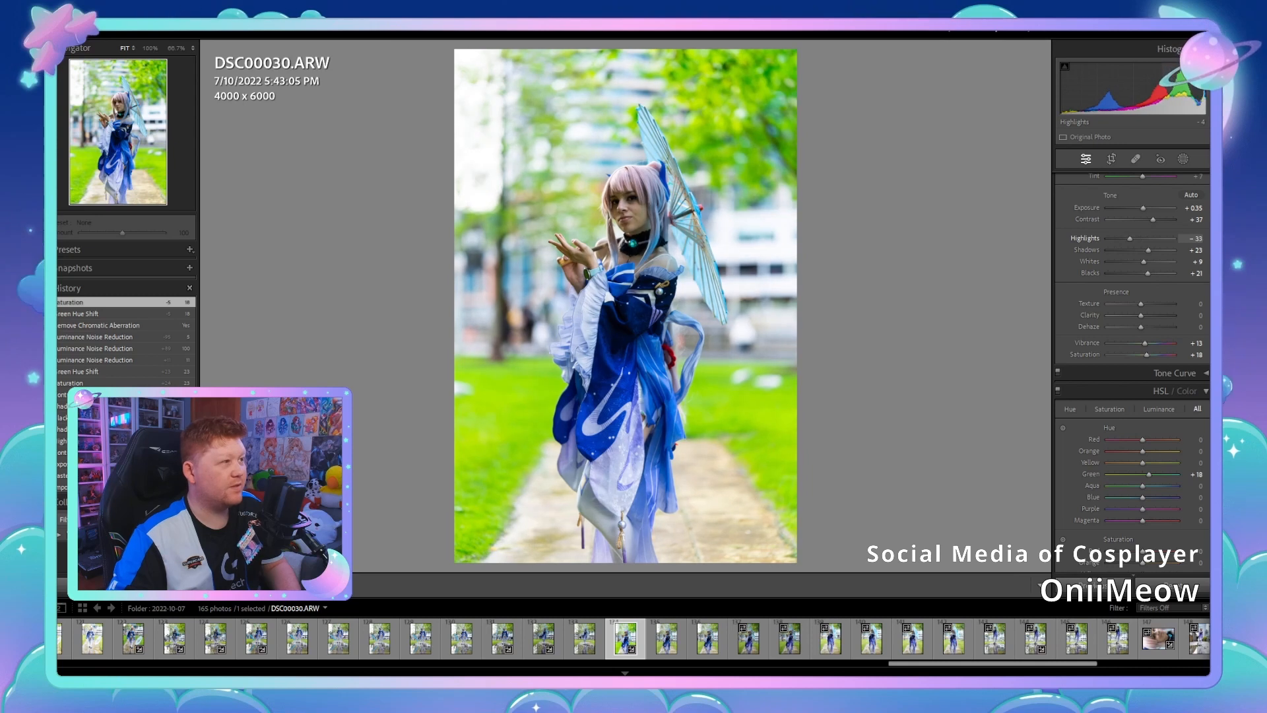
scroll(1132, 297, "up", 2)
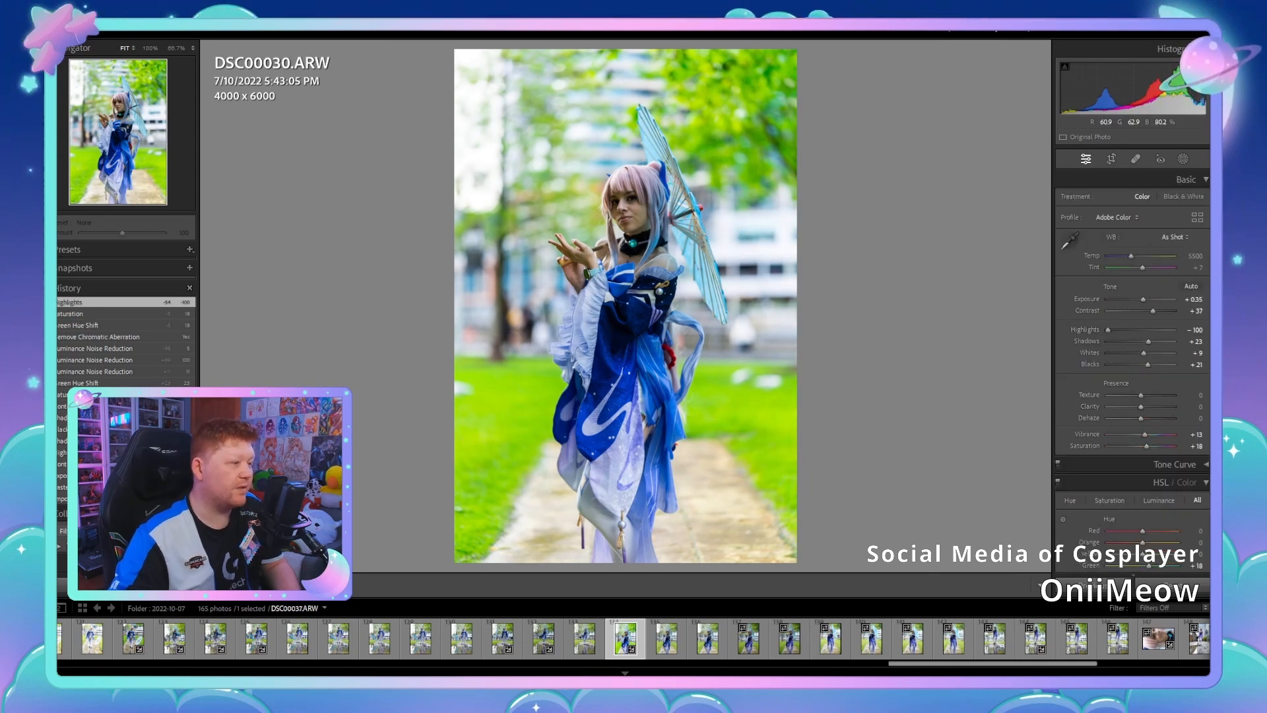
key("ctrl+alt+shift+e")
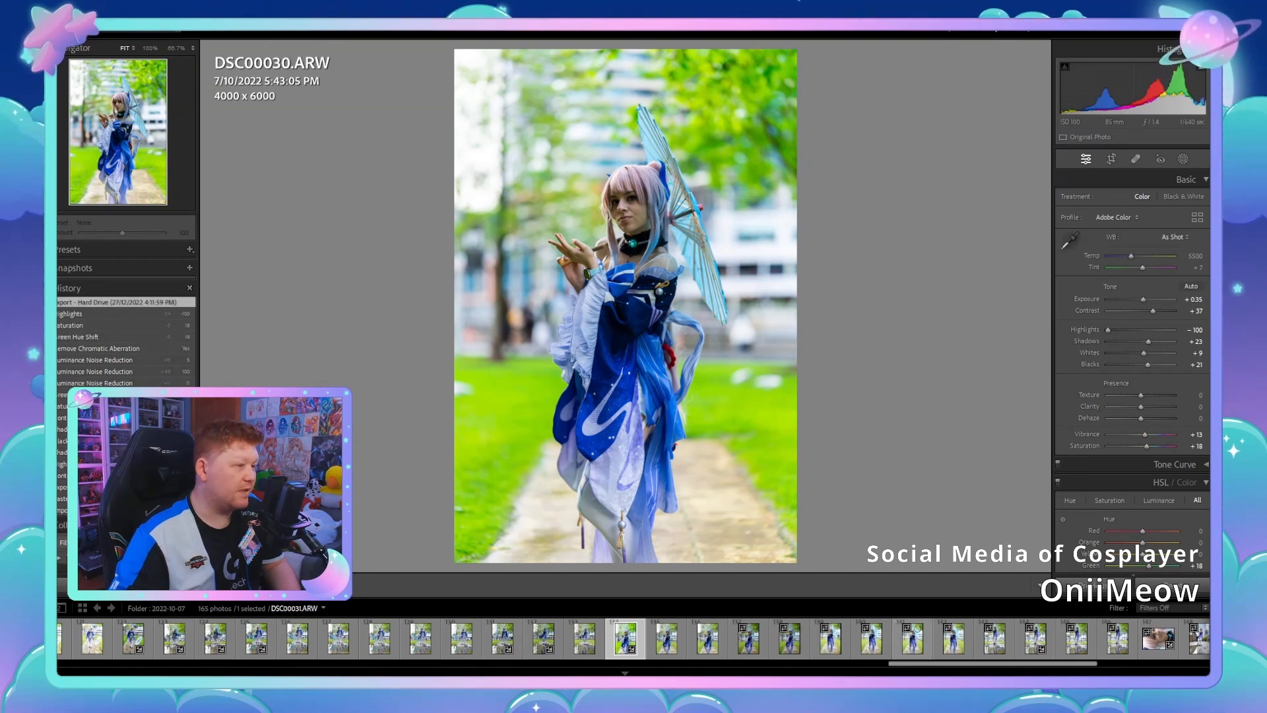
Step: Browse the following path shots, and transfer the develop settings of DSC00030.ARW to DSC00035.ARW
key("Right")
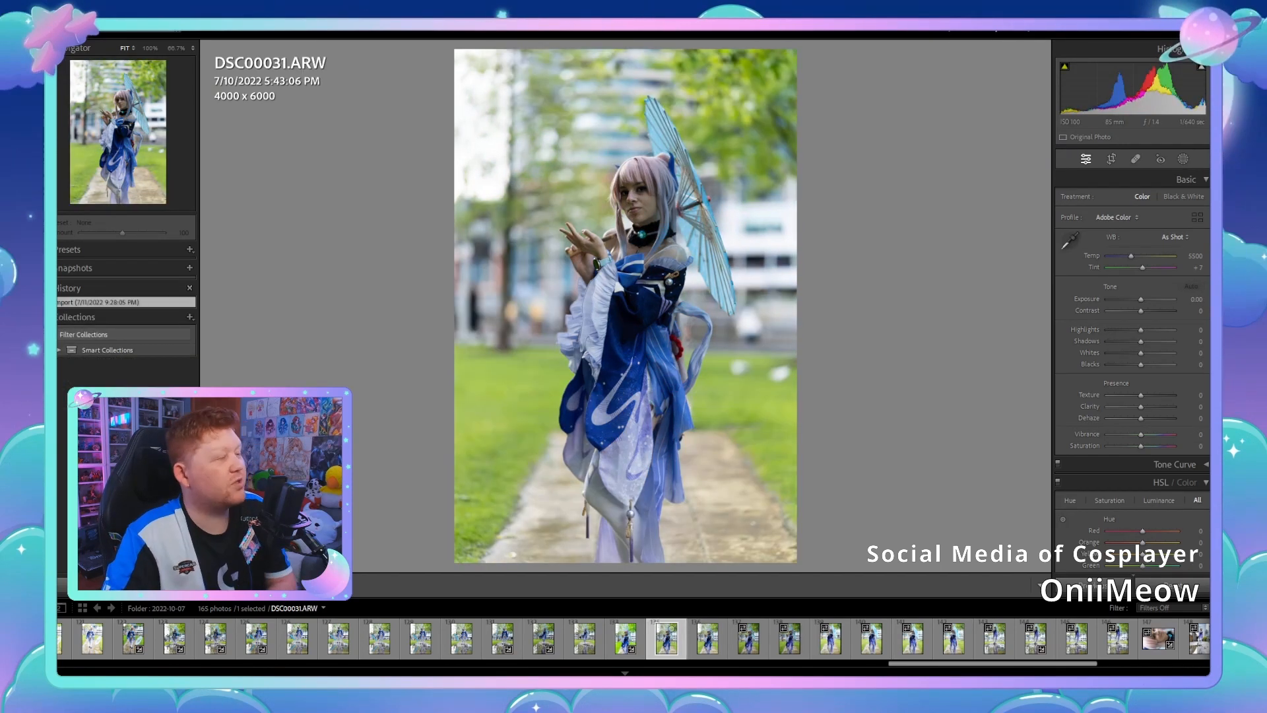
key("Right")
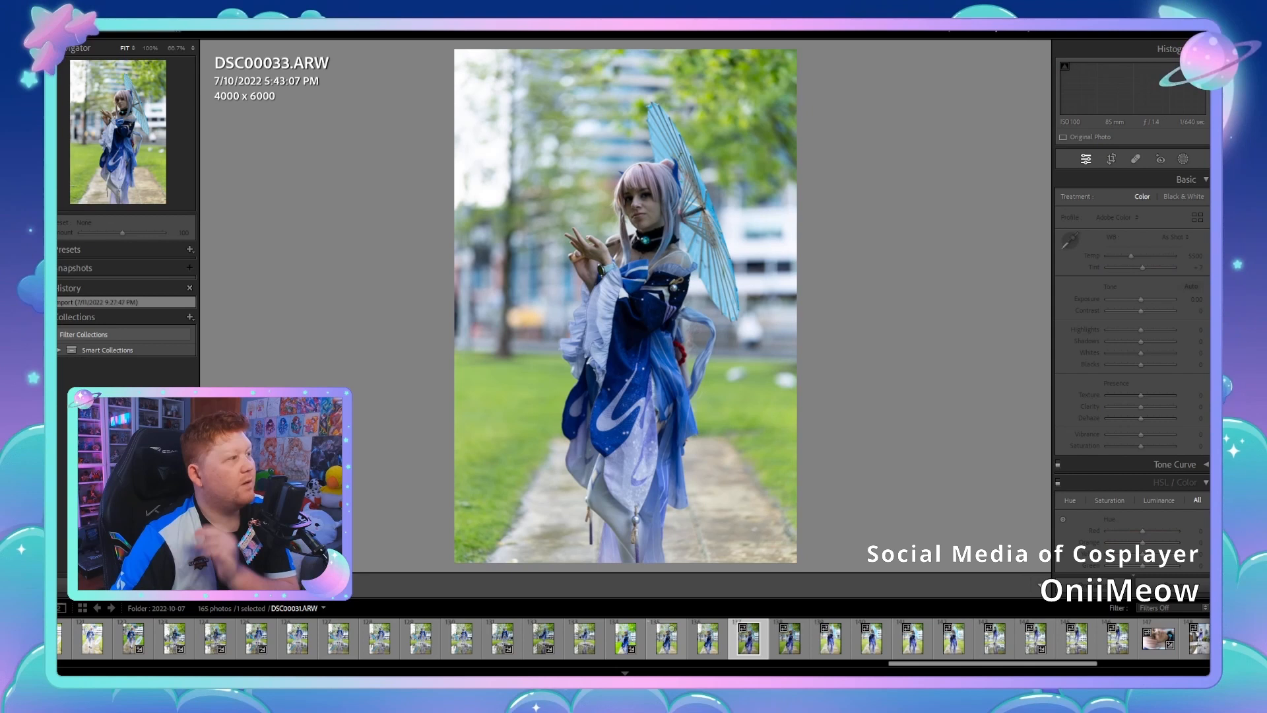
key("Right")
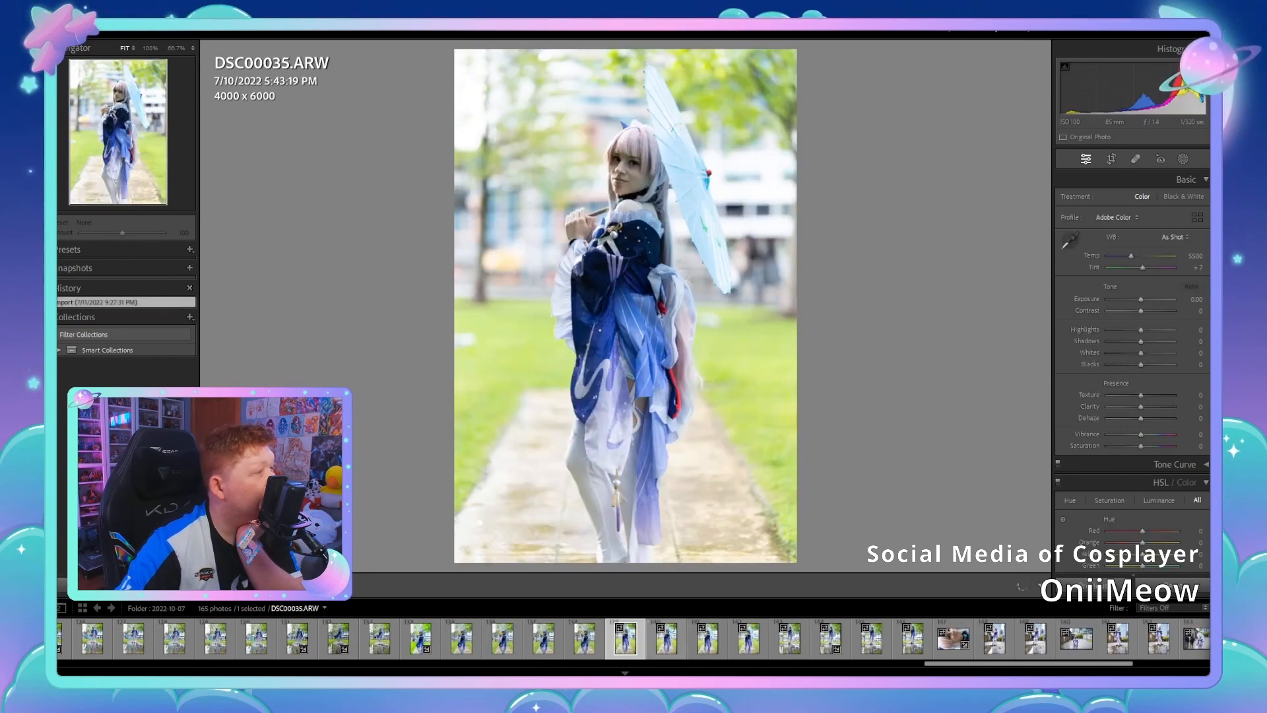
left_click(420, 639)
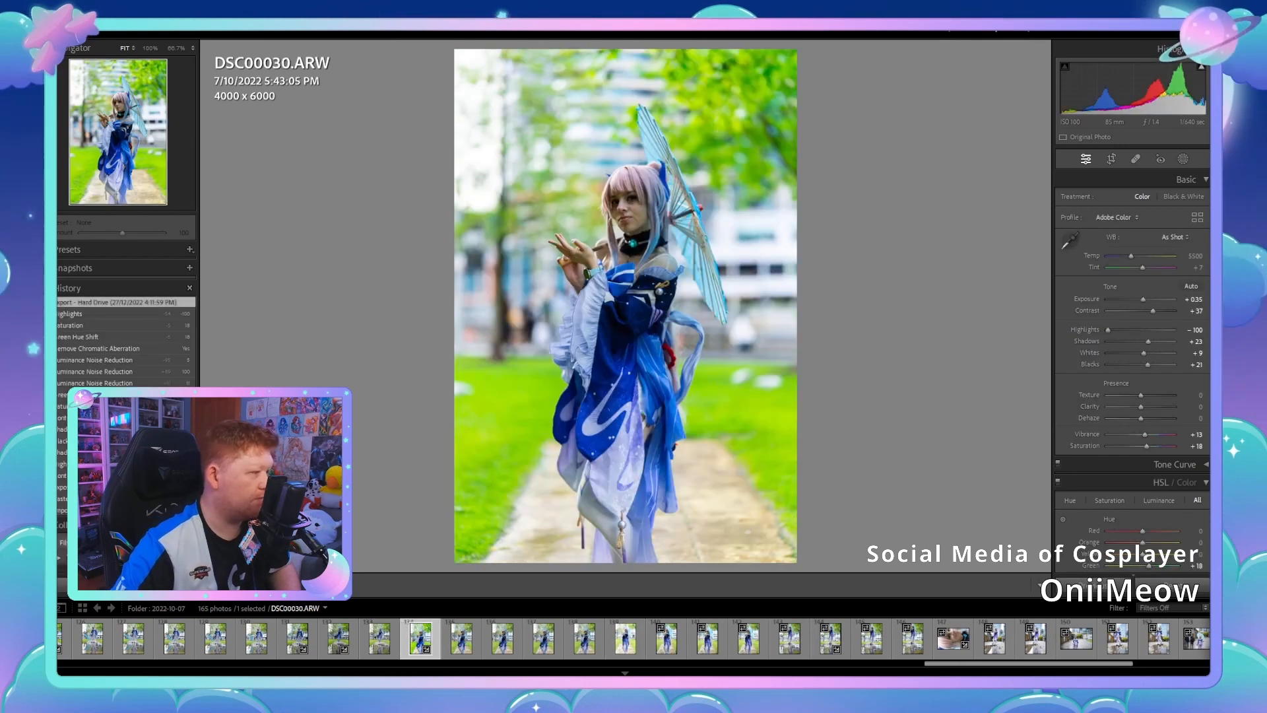
left_click(625, 639)
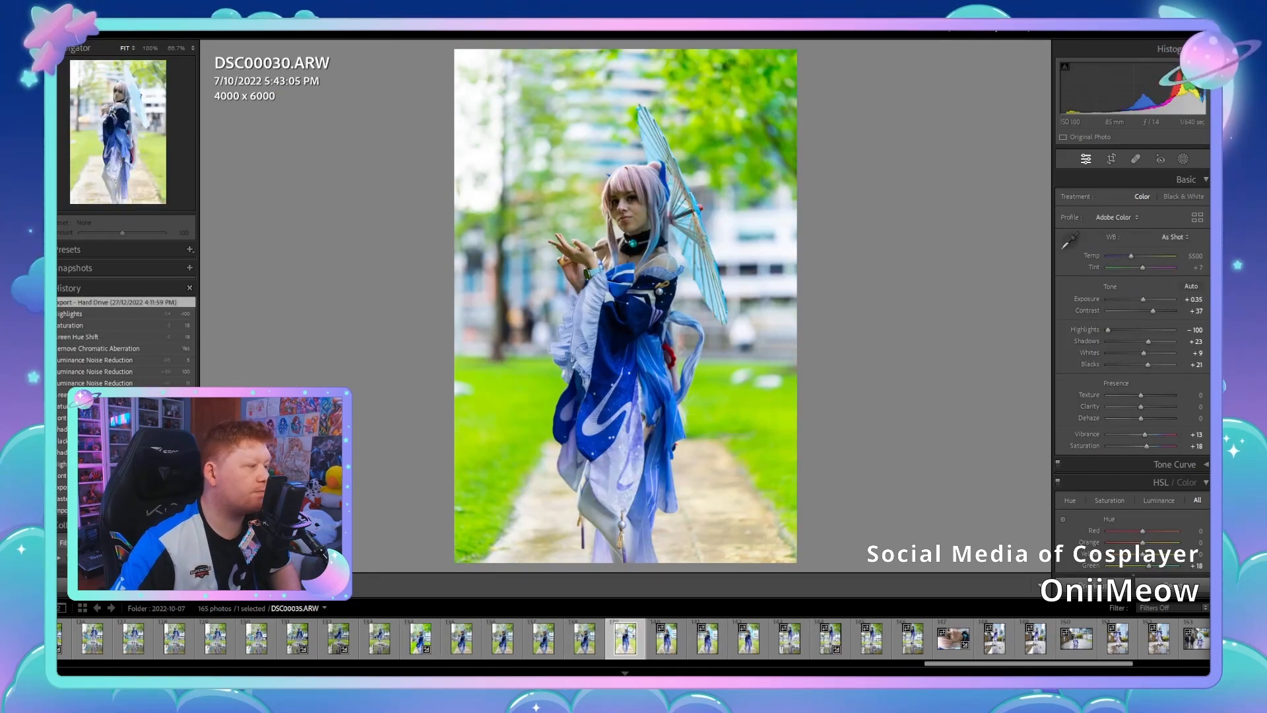
key("ctrl+shift+v")
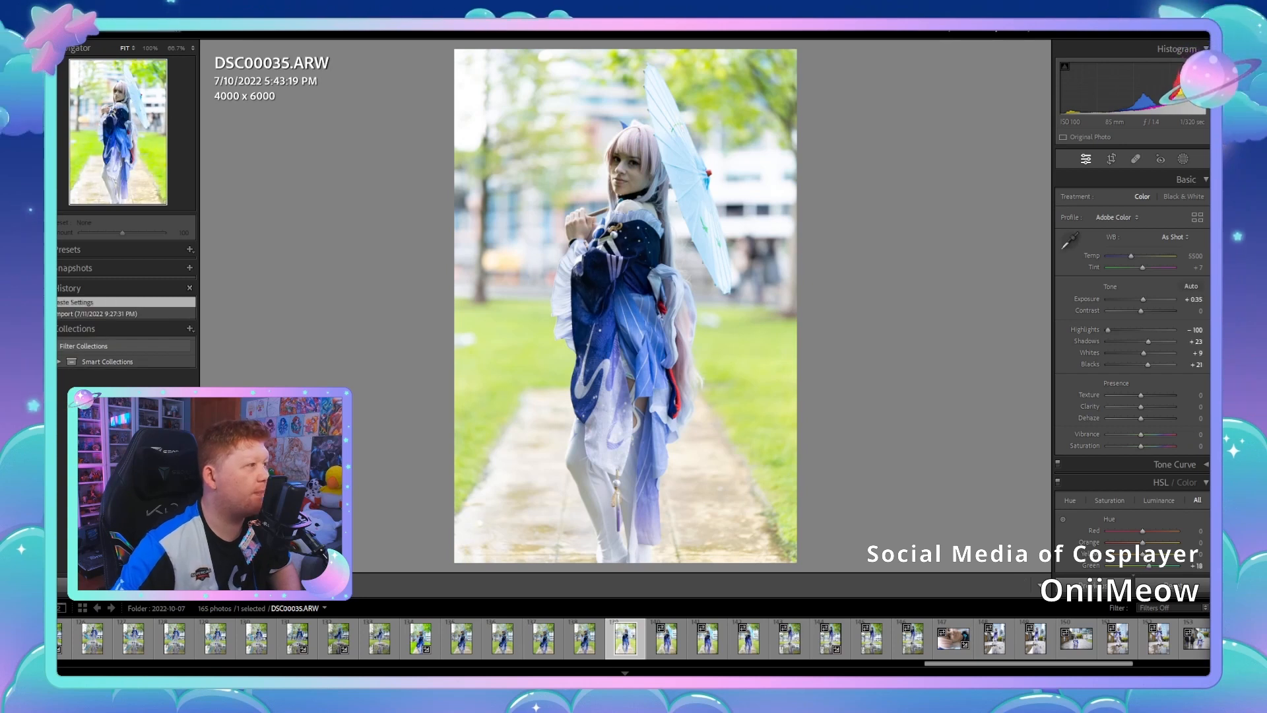
Step: Set exposure to -0.44 and shadows to +25 on DSC00035.ARW
key("minus")
key("minus")
key("minus")
key("minus")
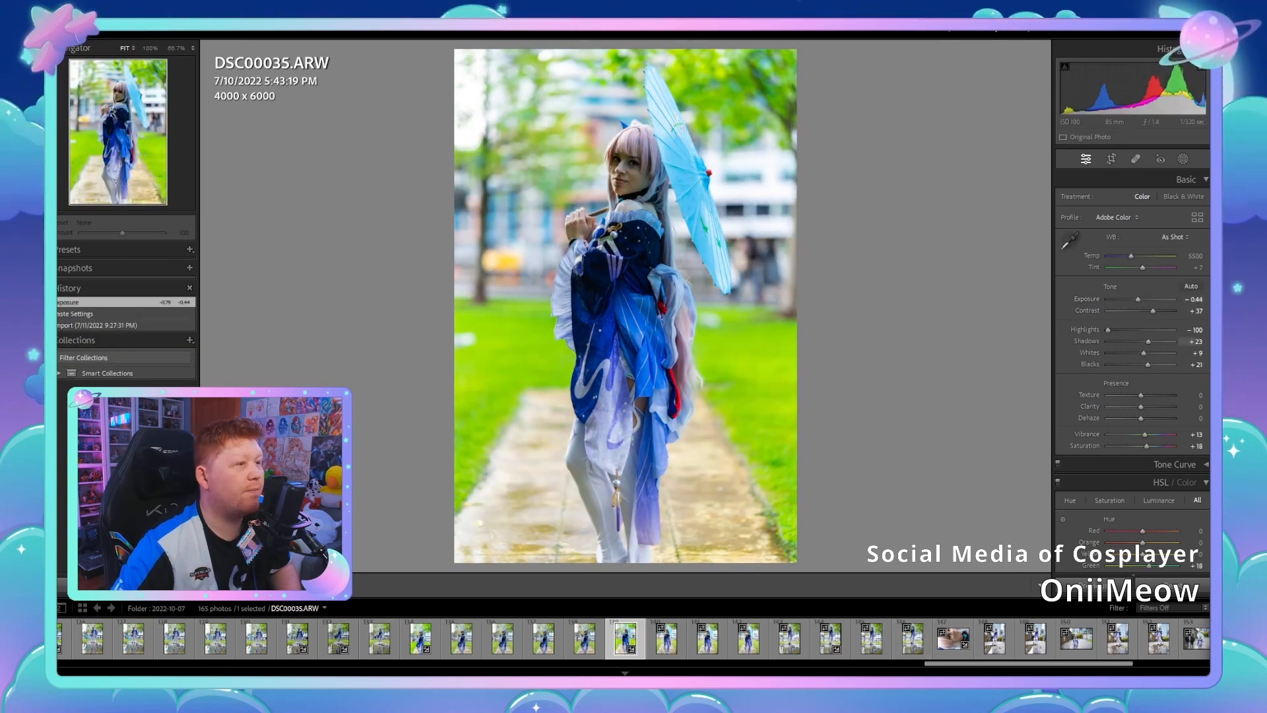
key("equal")
key("equal")
key("equal")
key("equal")
key("equal")
key("equal")
key("equal")
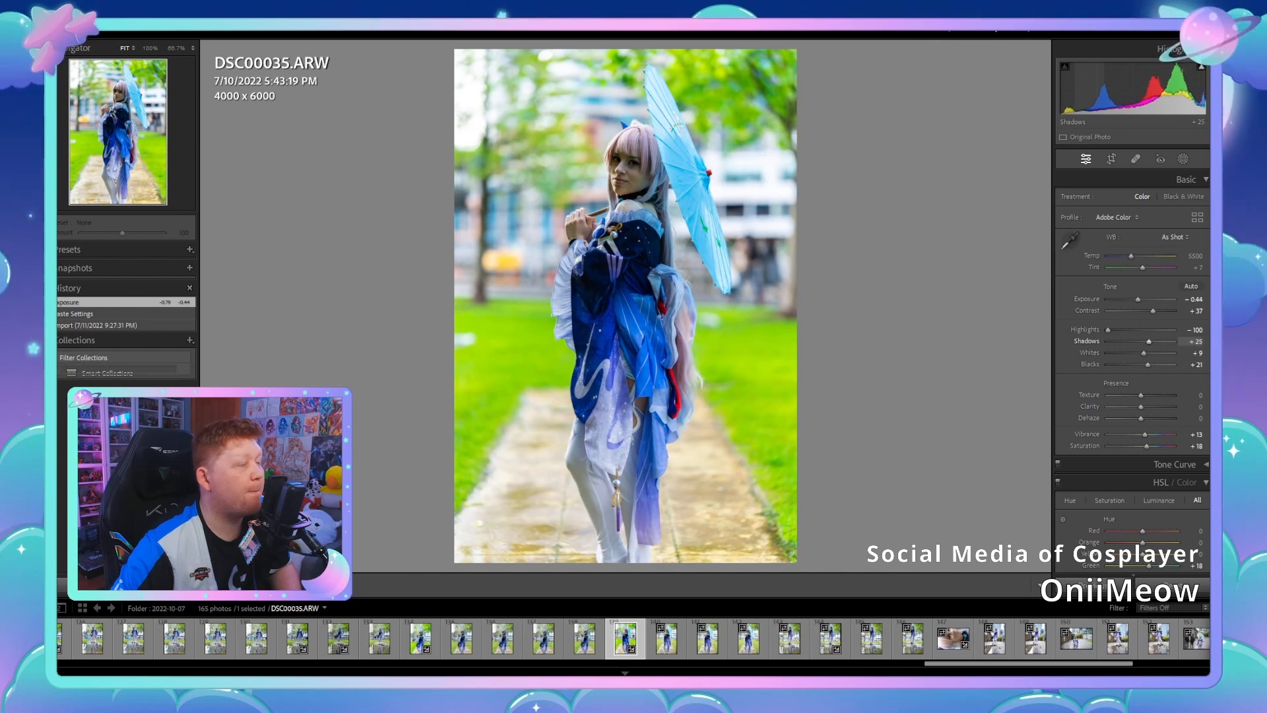
Step: Reduce the contrast of DSC00035.ARW to +21, check its lens corrections and export the photo
key("comma")
key("comma")
key("minus")
key("minus")
key("minus")
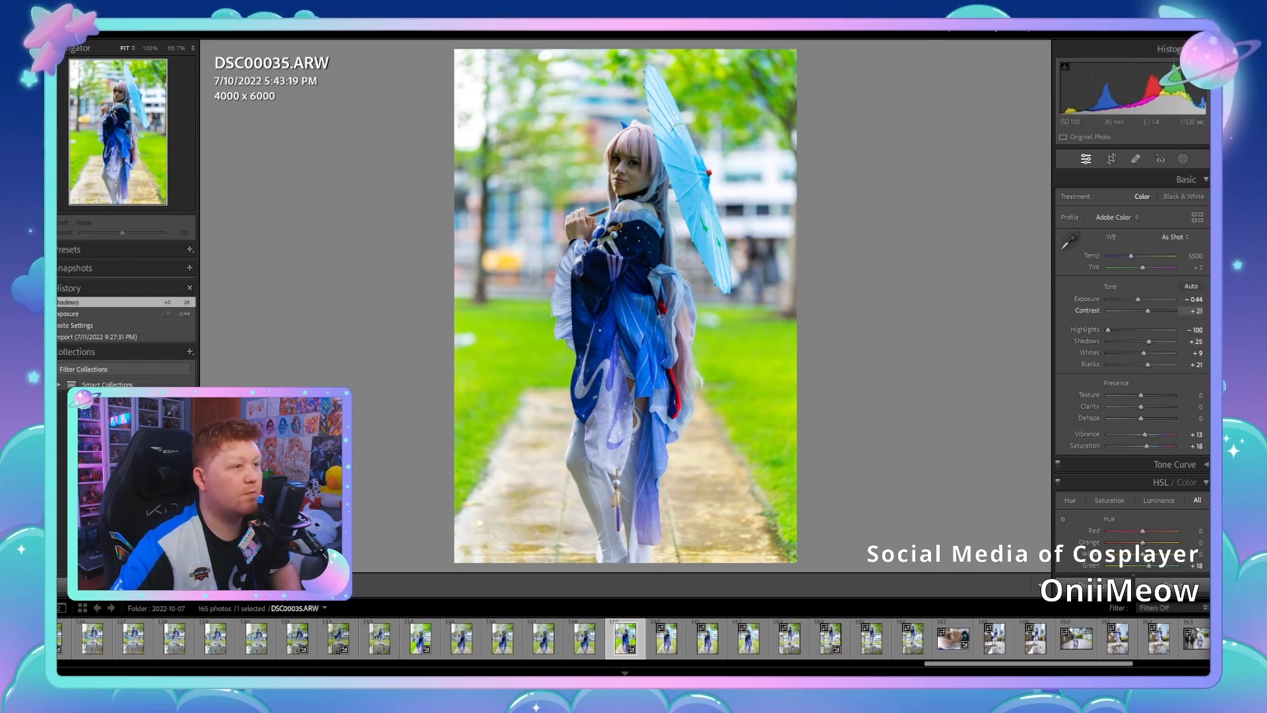
key("comma")
scroll(1132, 369, "down", 10)
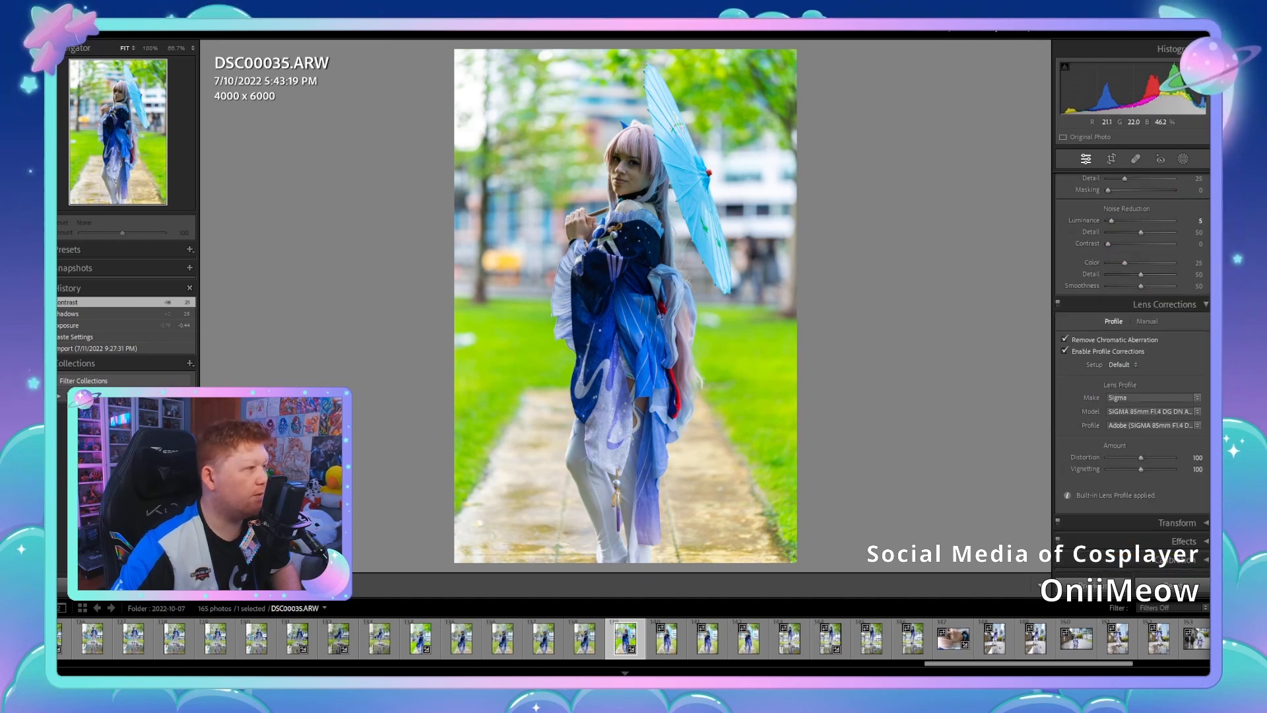
key("ctrl+alt+shift+e")
Step: Move past the similar parasol shots to the puddle reflection photo DSC00039.ARW and paste the copied develop settings onto it
key("Right")
key("Right")
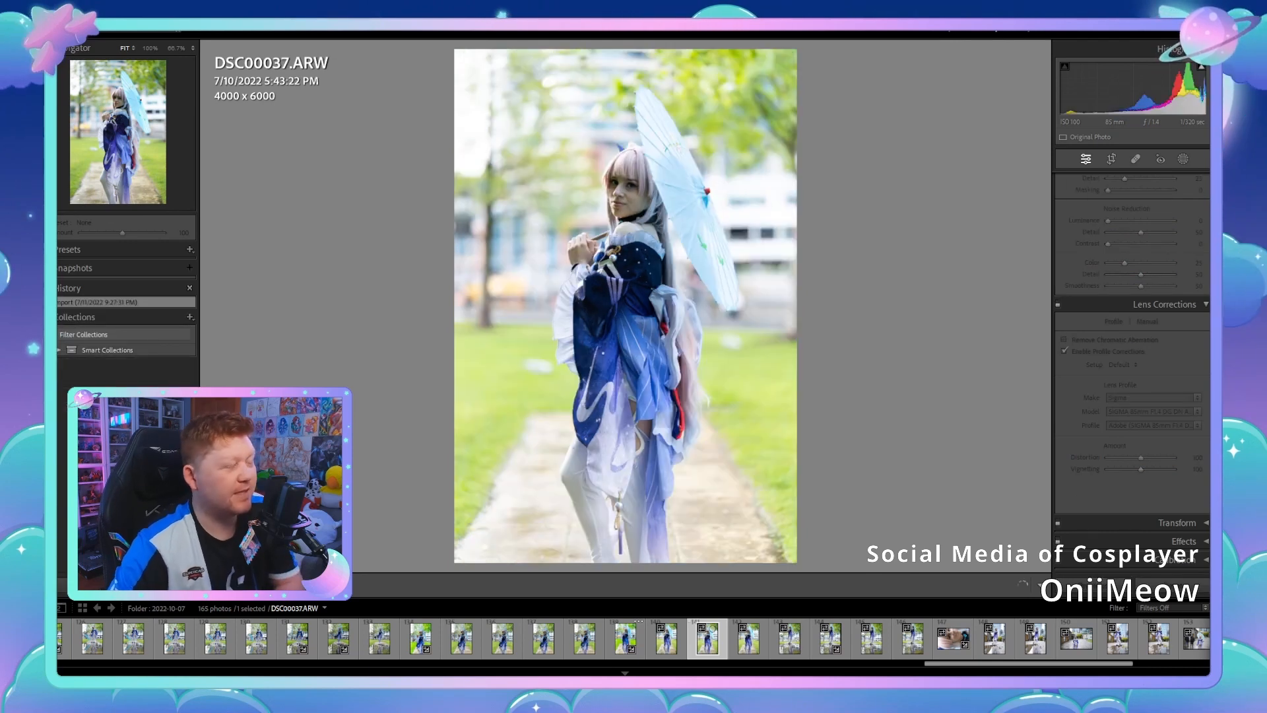
key("Right")
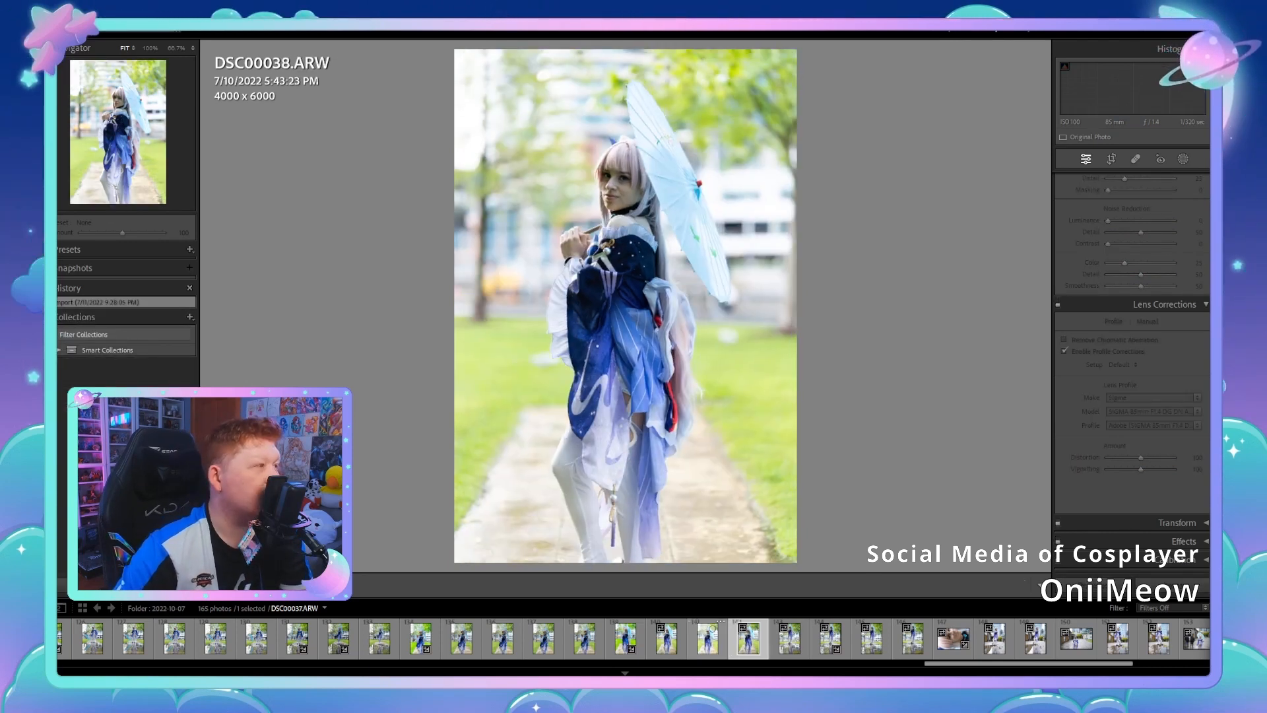
key("Right")
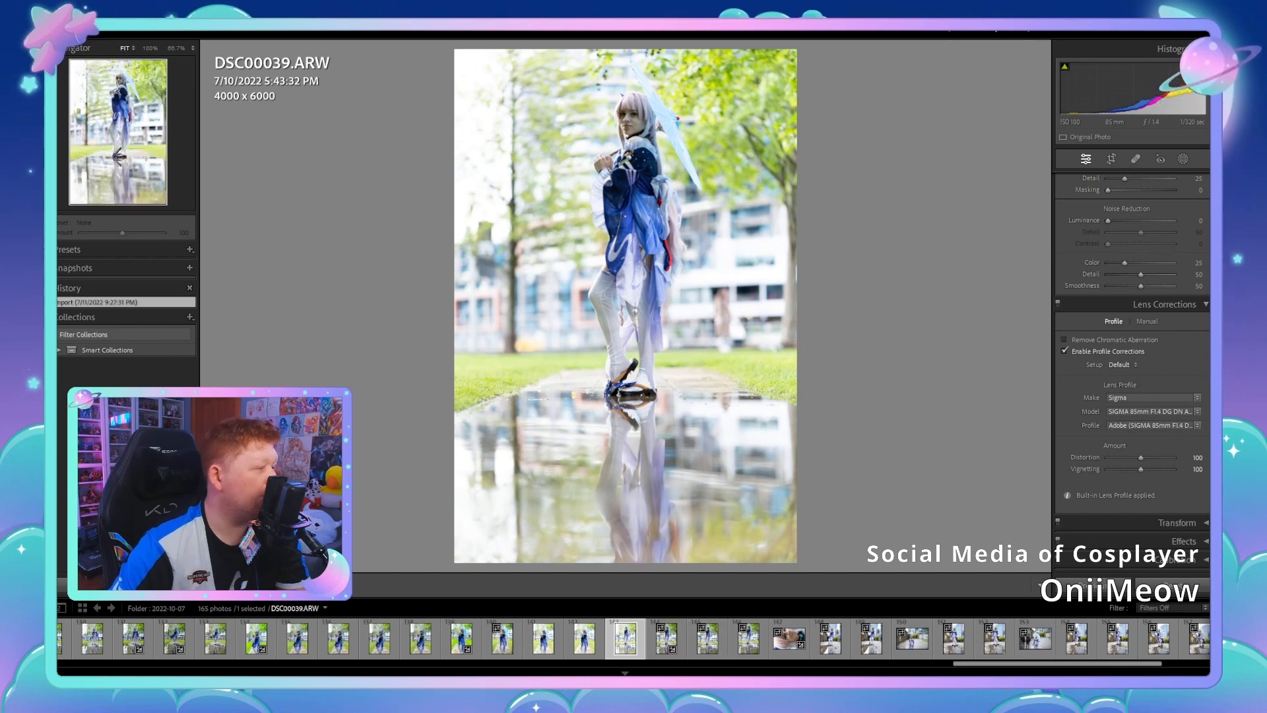
key("ctrl+shift+v")
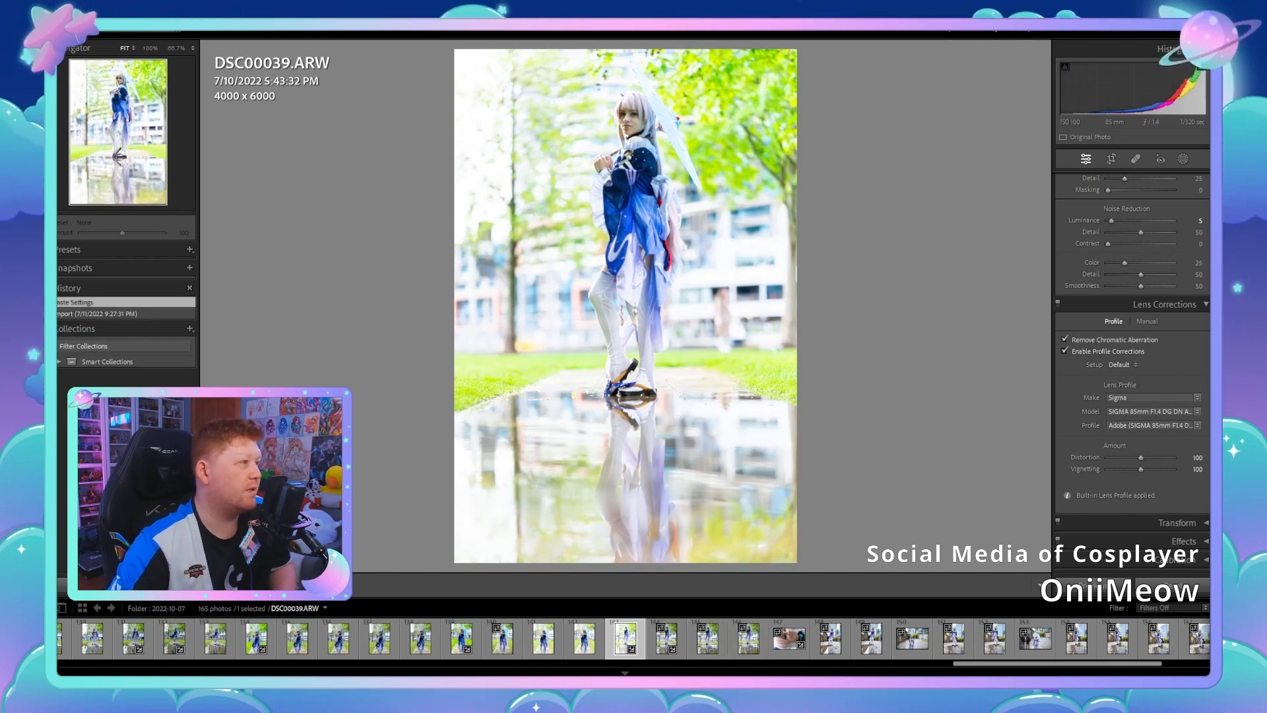
Step: Set exposure to -1.23 and shadows to +72 on DSC00039.ARW
scroll(1132, 363, "up", 10)
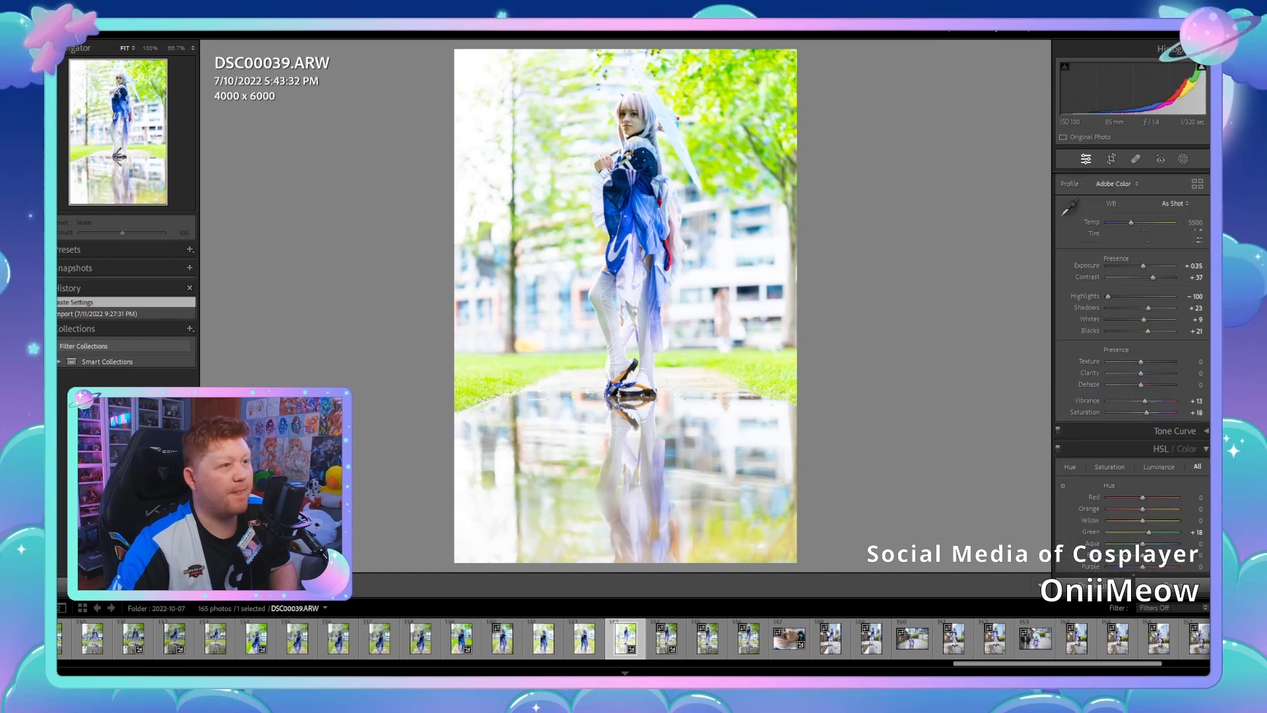
key("minus")
key("minus")
key("minus")
key("minus")
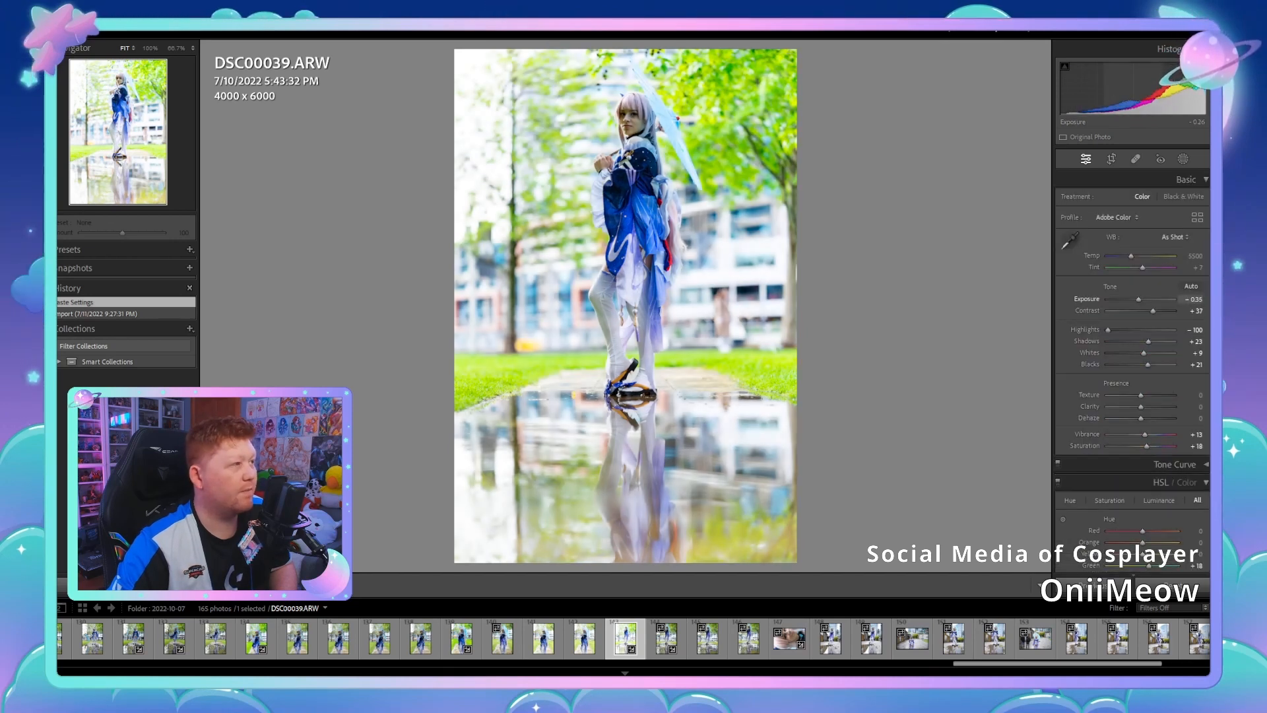
key("minus")
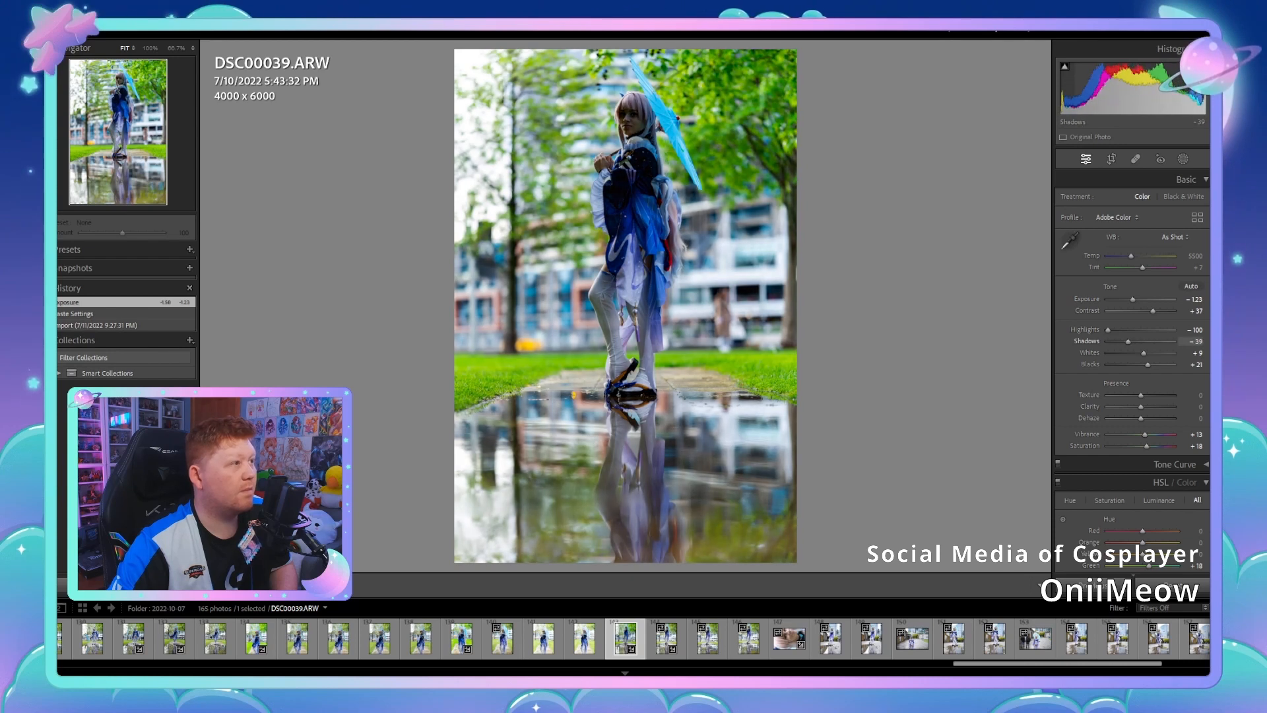
key("equal")
key("equal")
key("equal")
key("equal")
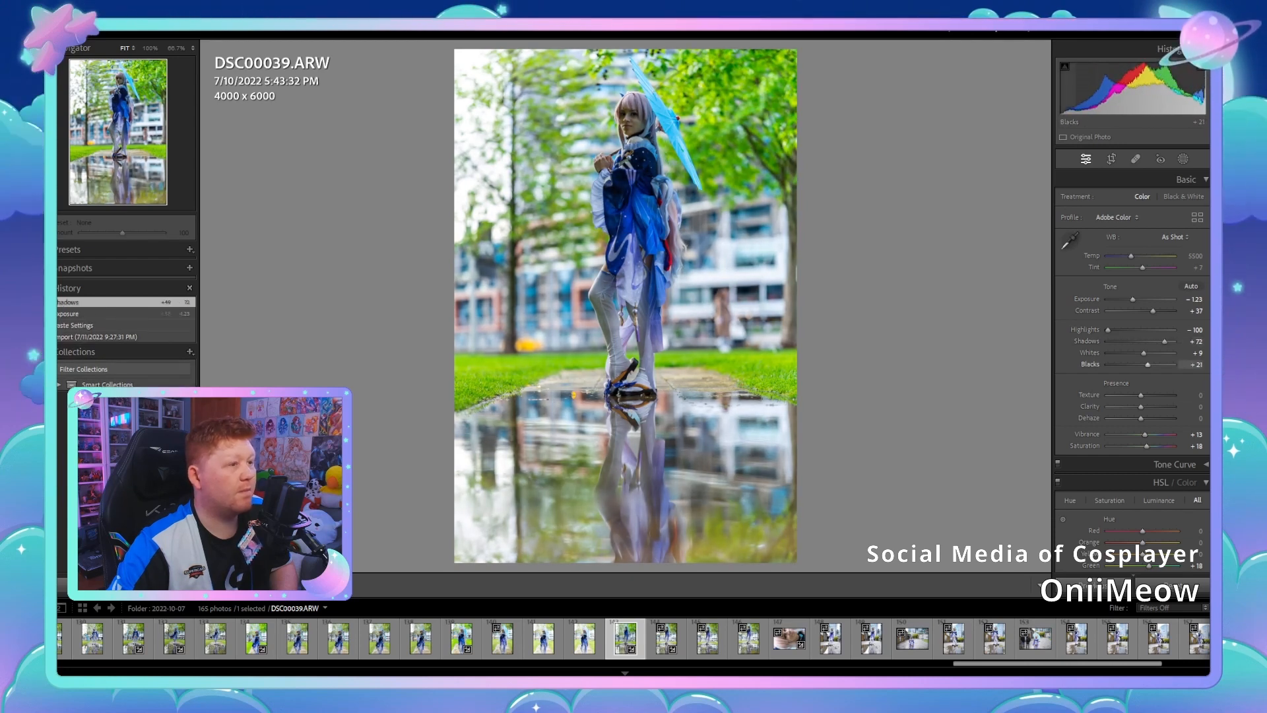
Step: Raise the blacks of DSC00039.ARW to +30
key("period")
key("period")
key("equal")
key("equal")
key("equal")
key("minus")
key("minus")
key("minus")
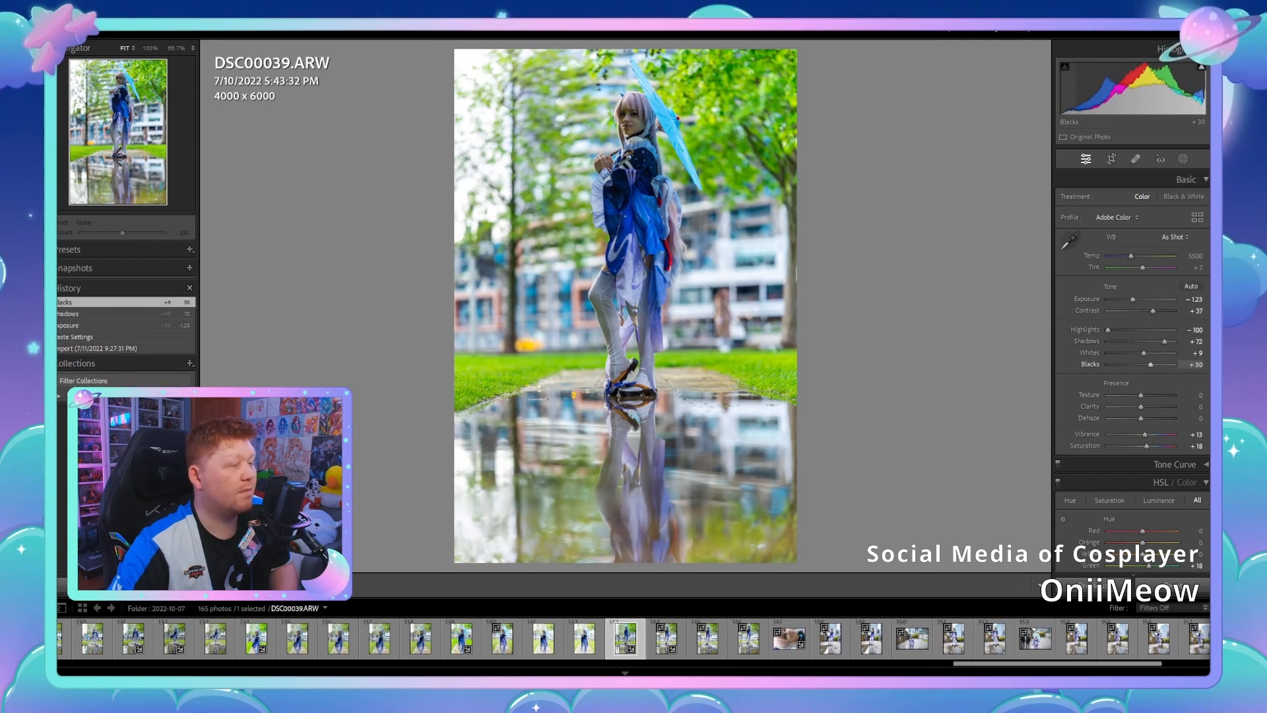
Step: Set the whites of DSC00039.ARW to -39 and inspect the costume and puddle reflection up close
key("comma")
key("comma")
key("comma")
key("period")
key("period")
key("minus")
key("minus")
key("minus")
key("minus")
key("minus")
key("minus")
key("minus")
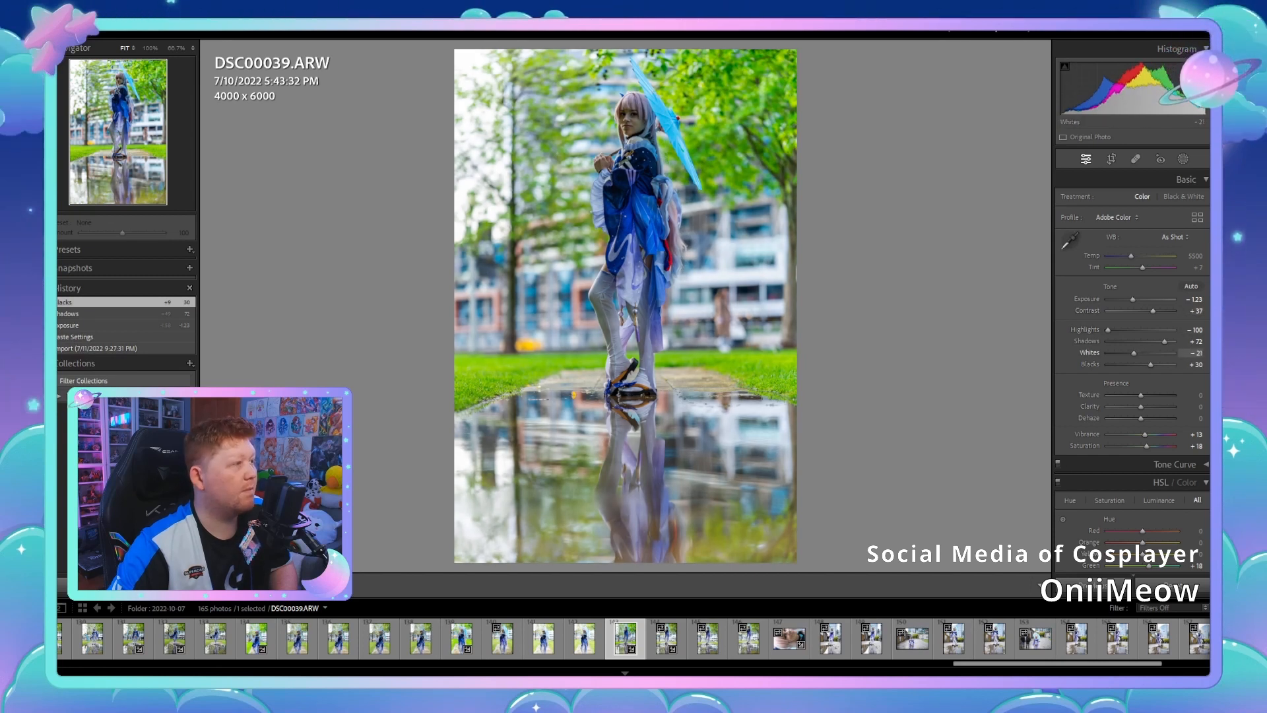
key("z")
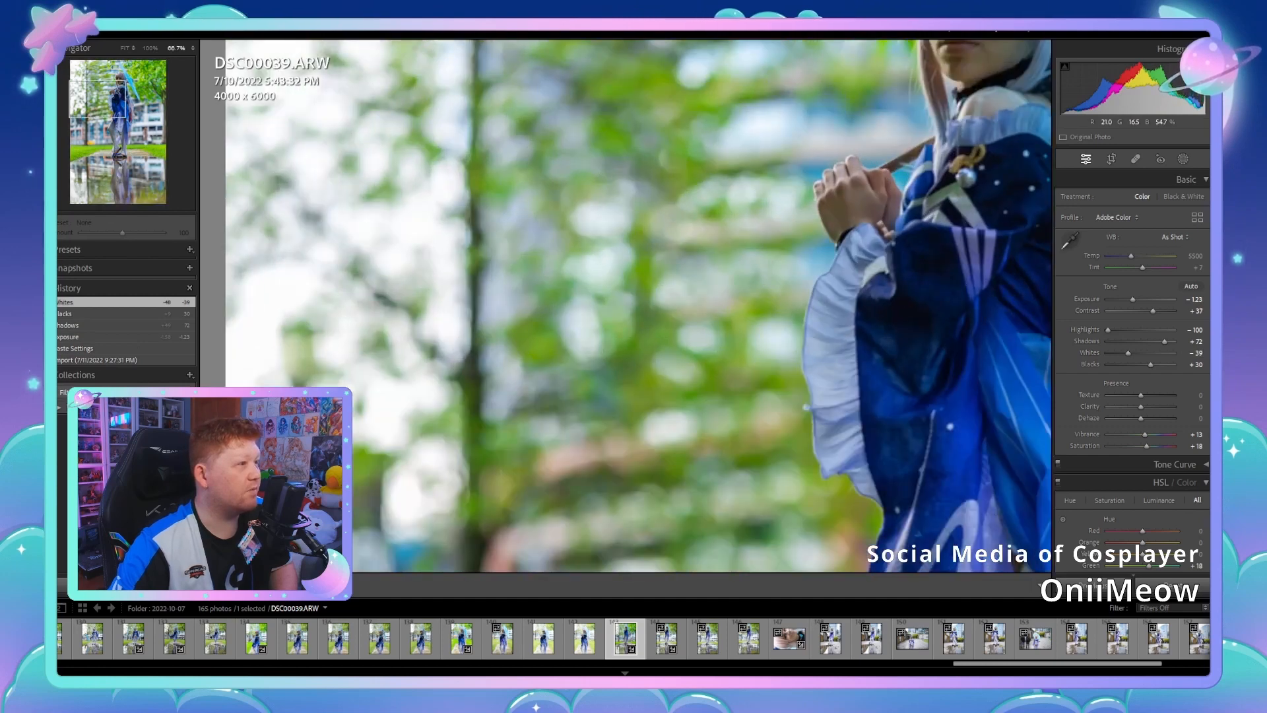
key("z")
key("z")
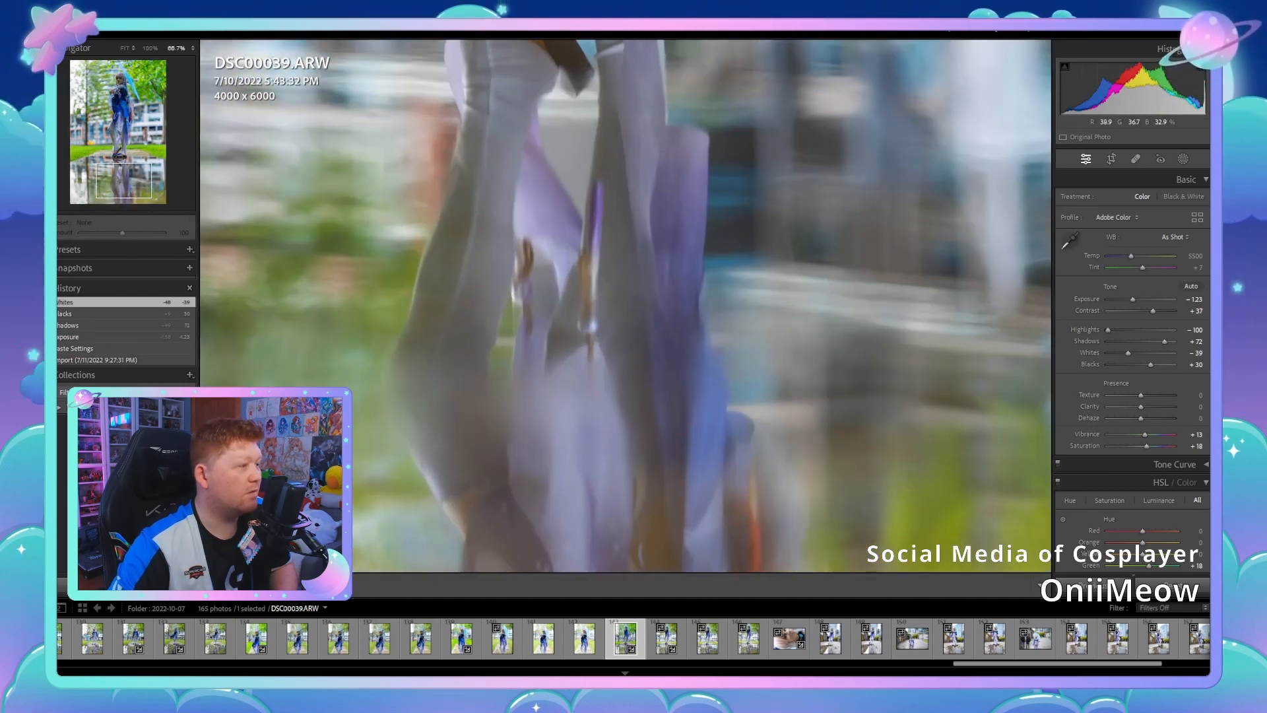
scroll(626, 306, "up", 15)
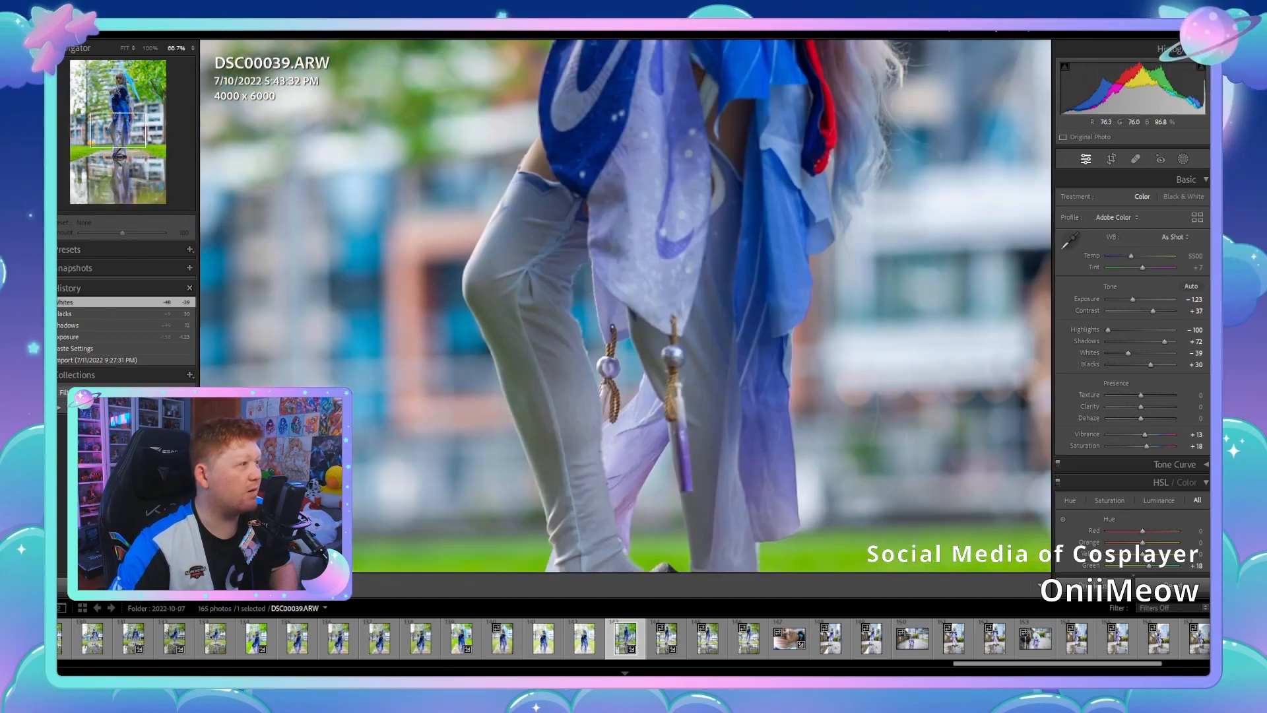
Step: Set the luminance noise reduction of DSC00039.ARW to 10 and export the photo
scroll(626, 305, "up", 5)
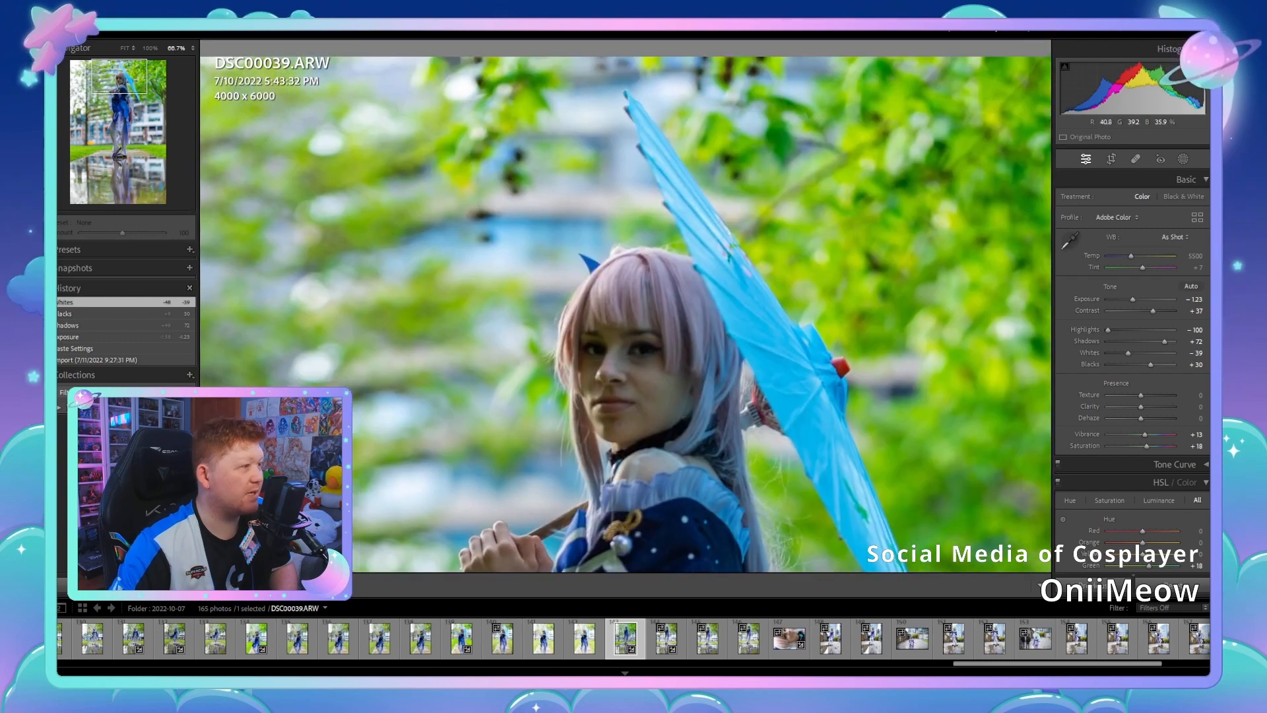
key("z")
scroll(1132, 370, "down", 3)
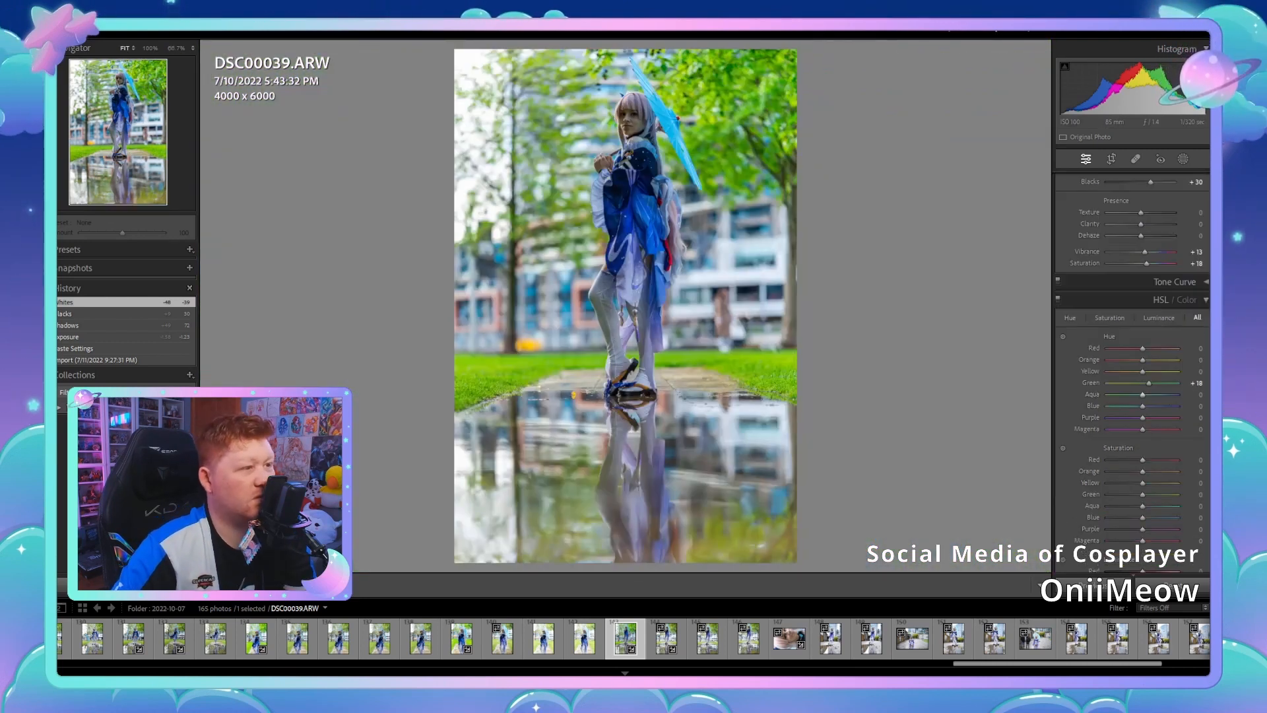
scroll(1132, 370, "down", 5)
scroll(1133, 370, "down", 3)
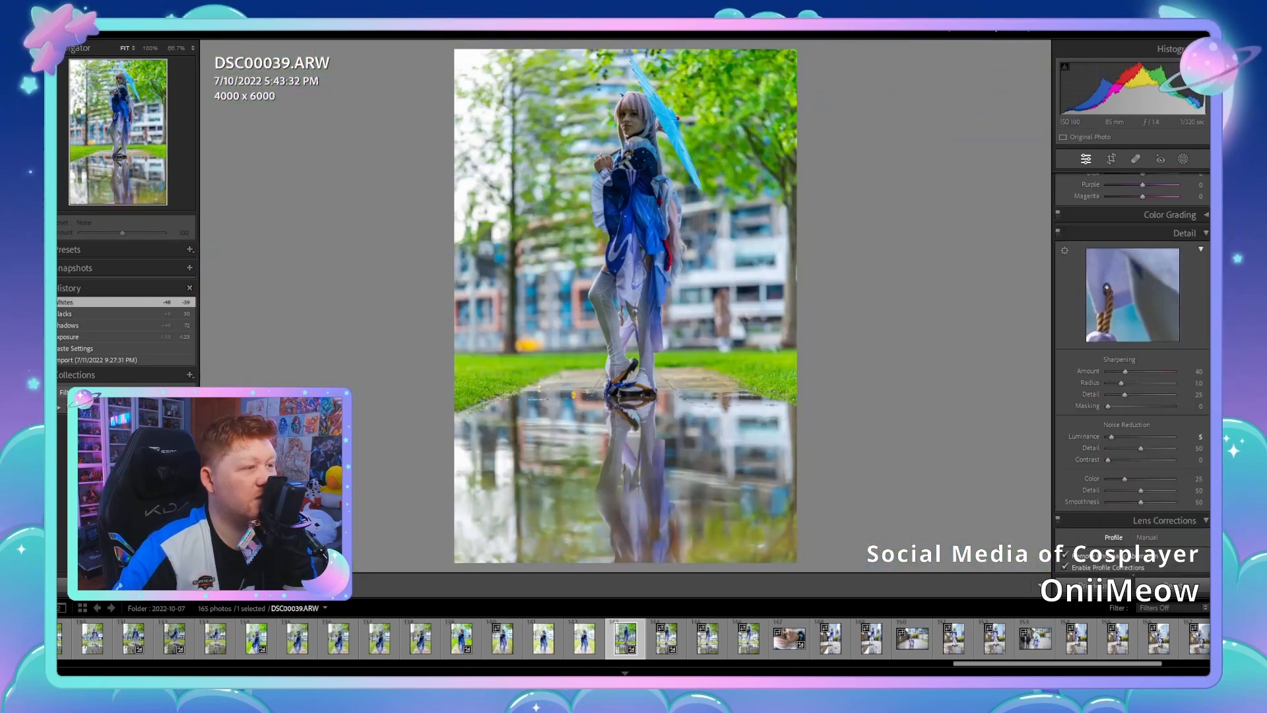
left_click_drag(1112, 436, 1116, 437)
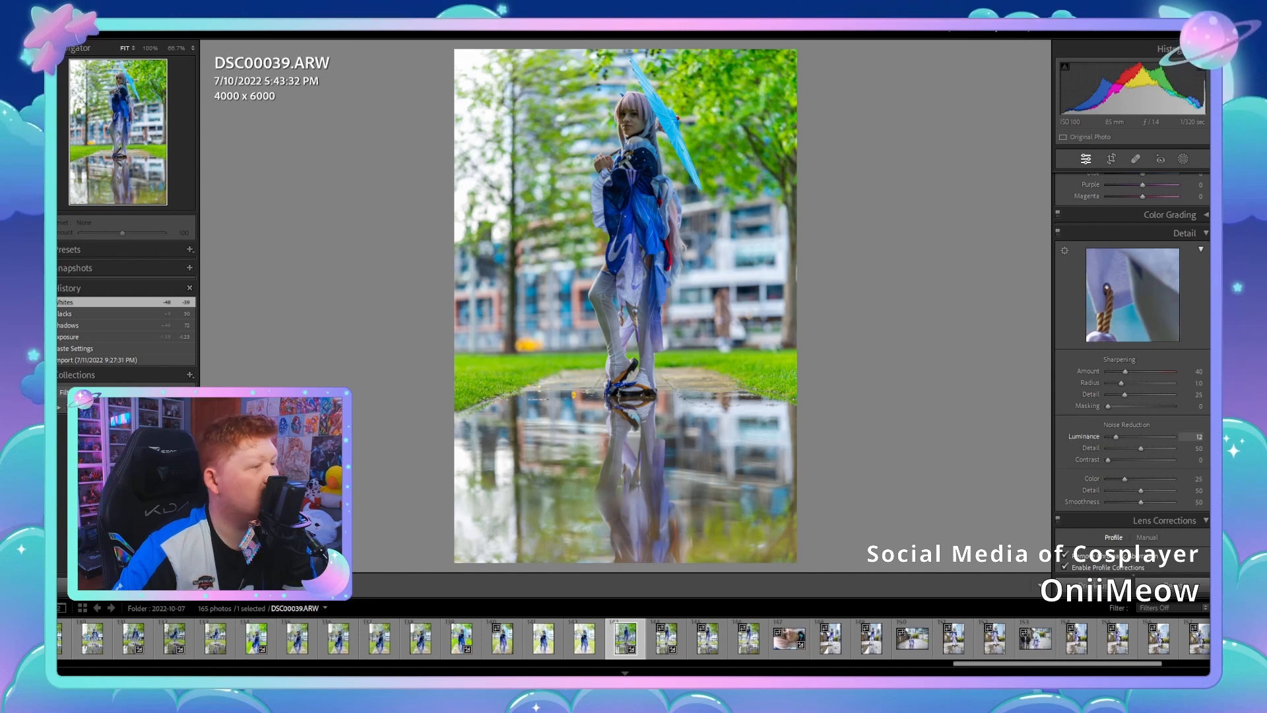
key("z")
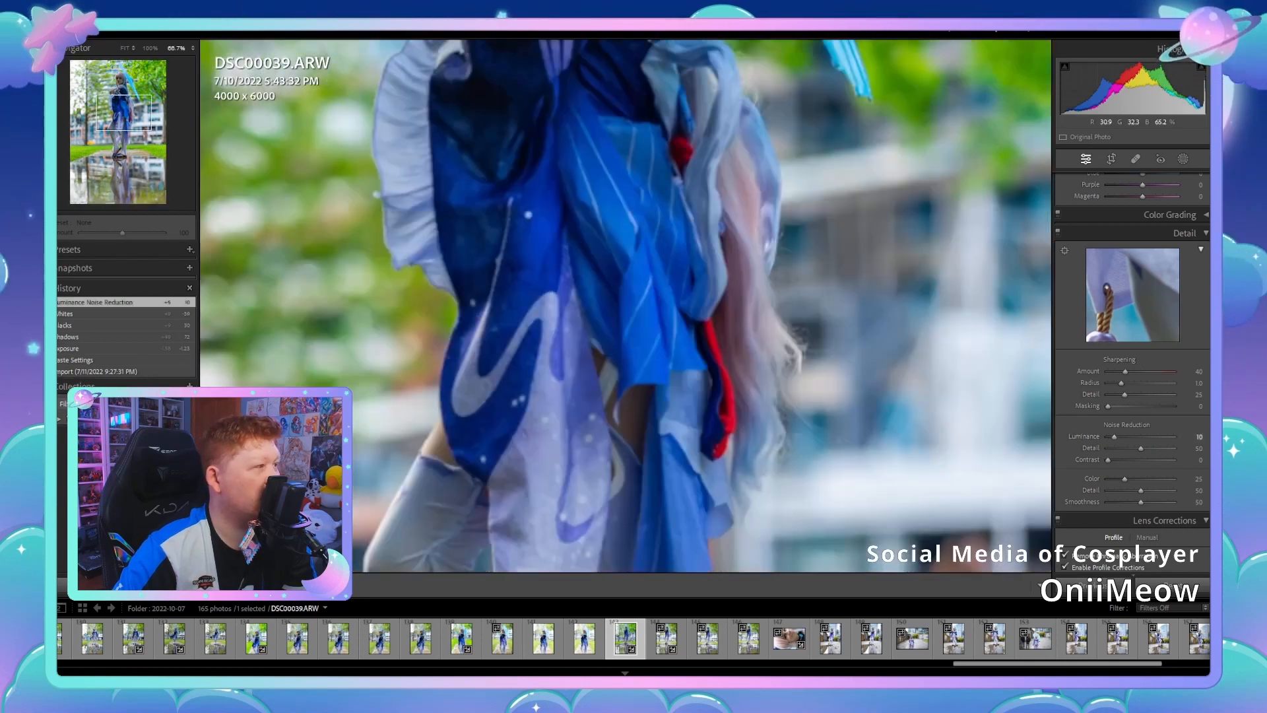
key("z")
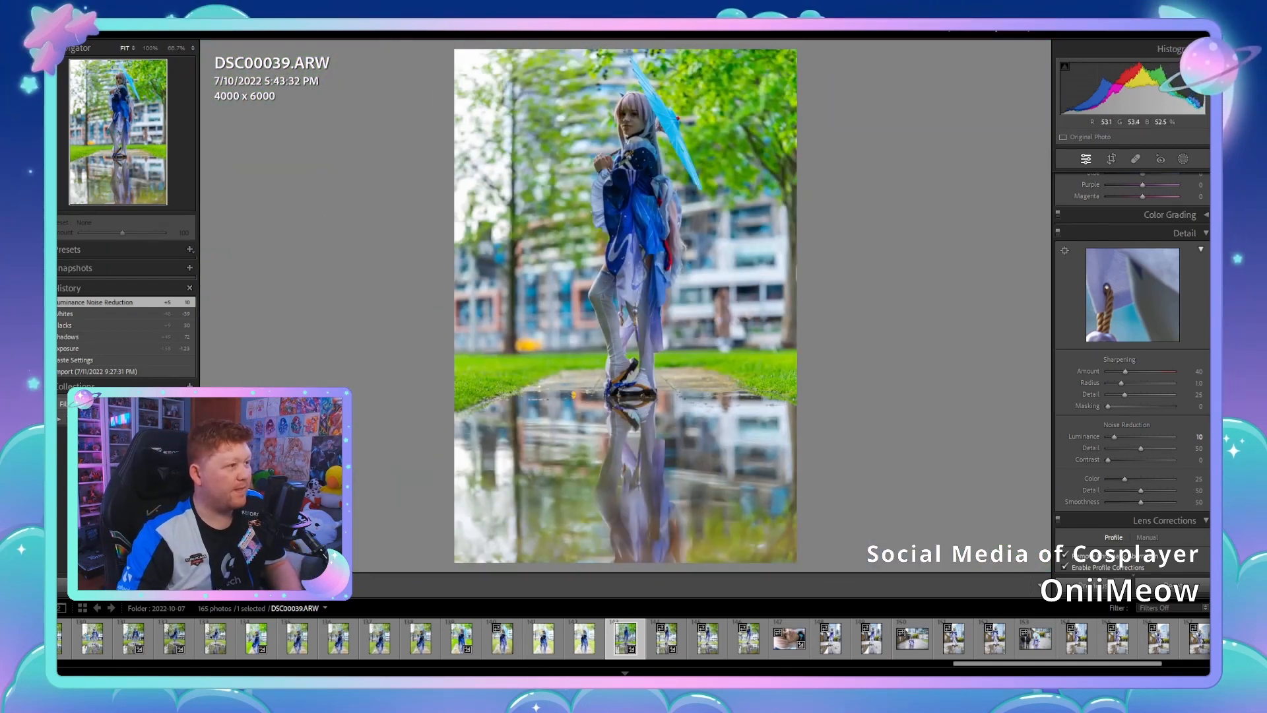
key("ctrl+alt+shift+e")
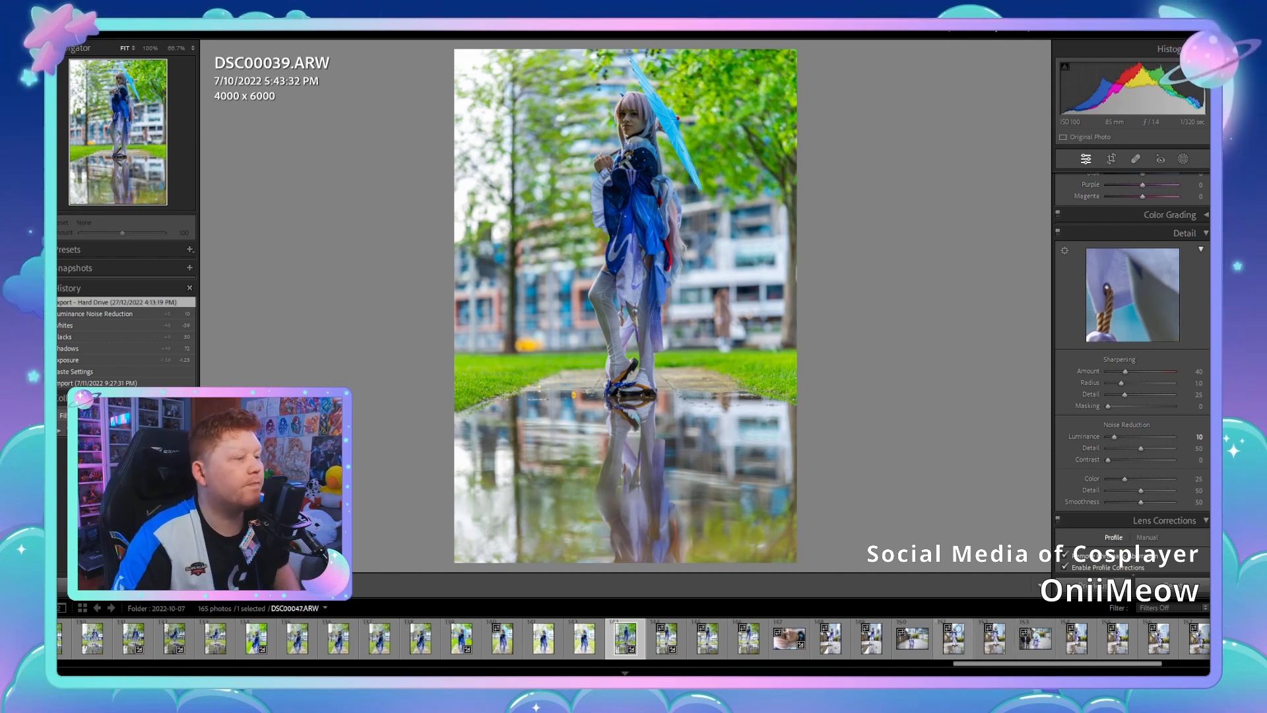
Step: Browse the following puddle and parasol shots up to DSC00045.ARW to choose the next pick
key("Right")
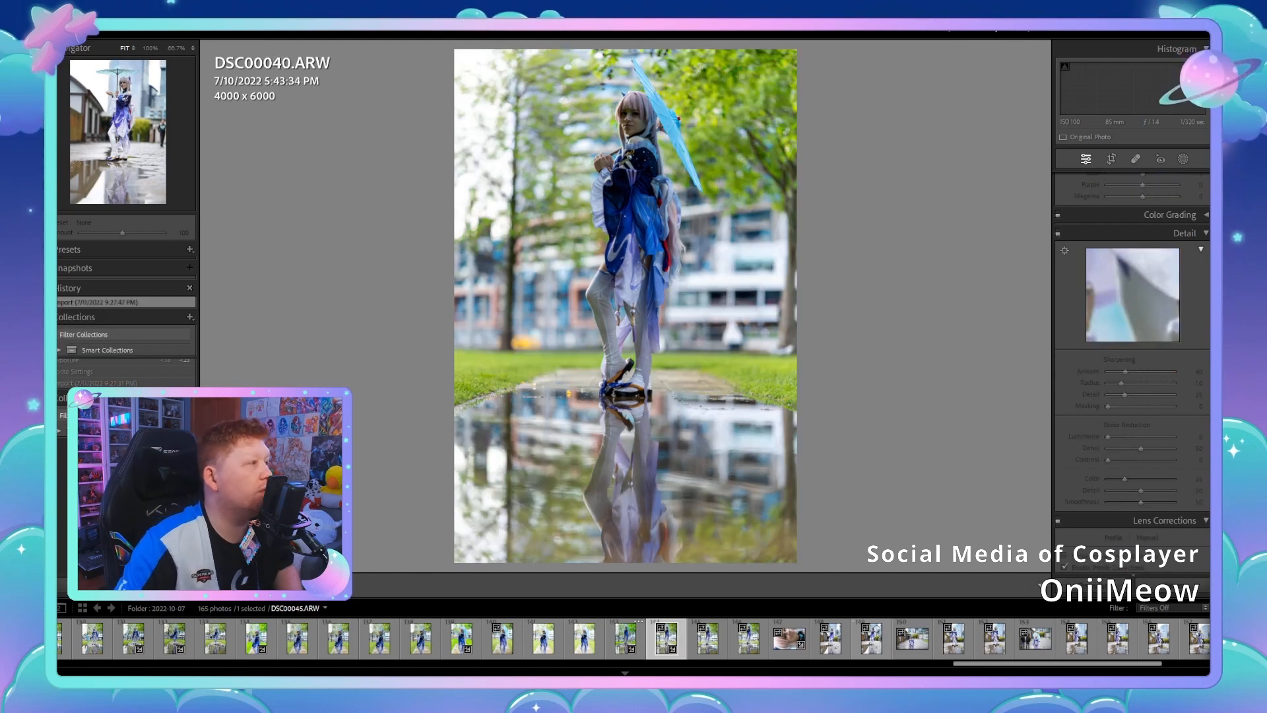
key("Right")
key("Right")
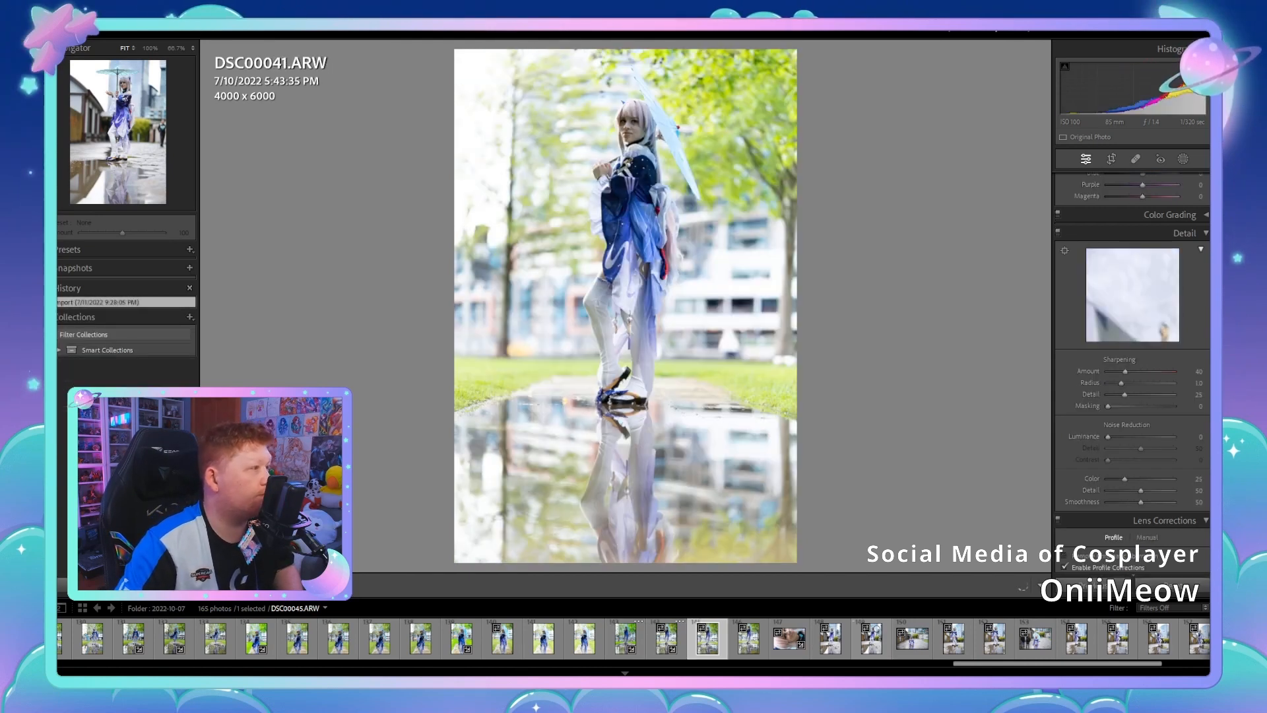
key("Right")
key("Right")
key("Right")
key("Right")
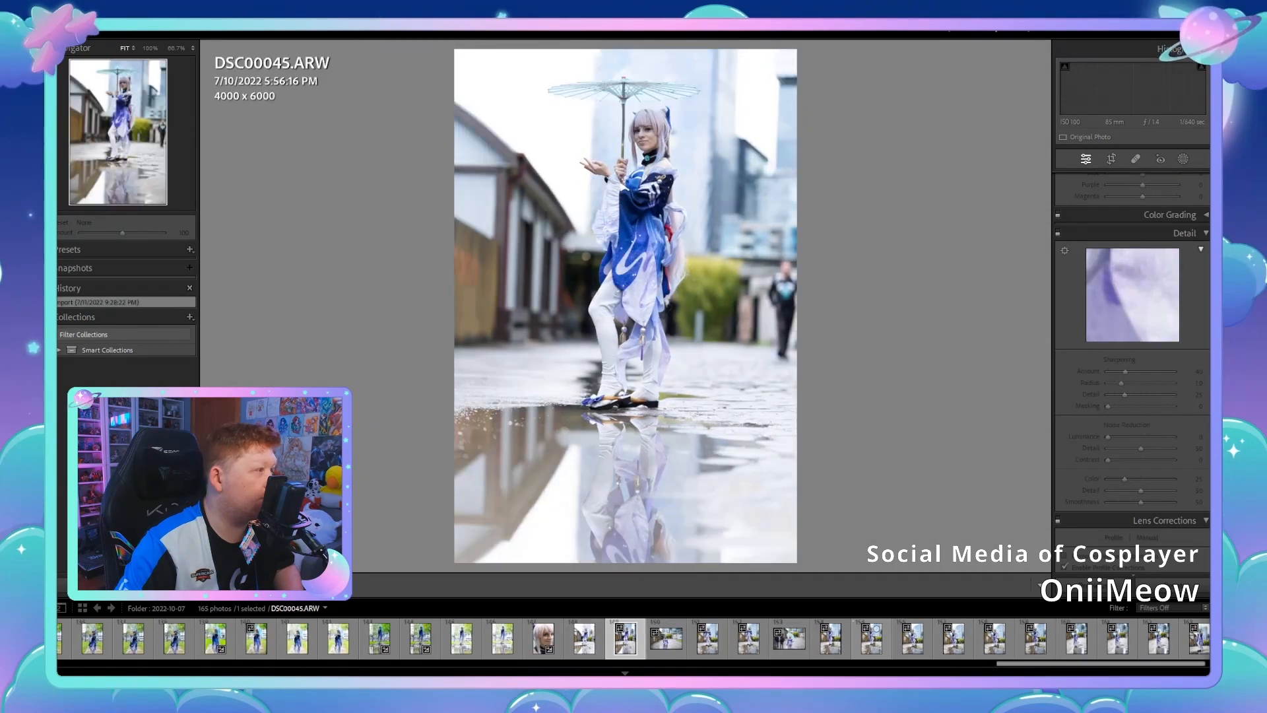
key("Right")
key("Left")
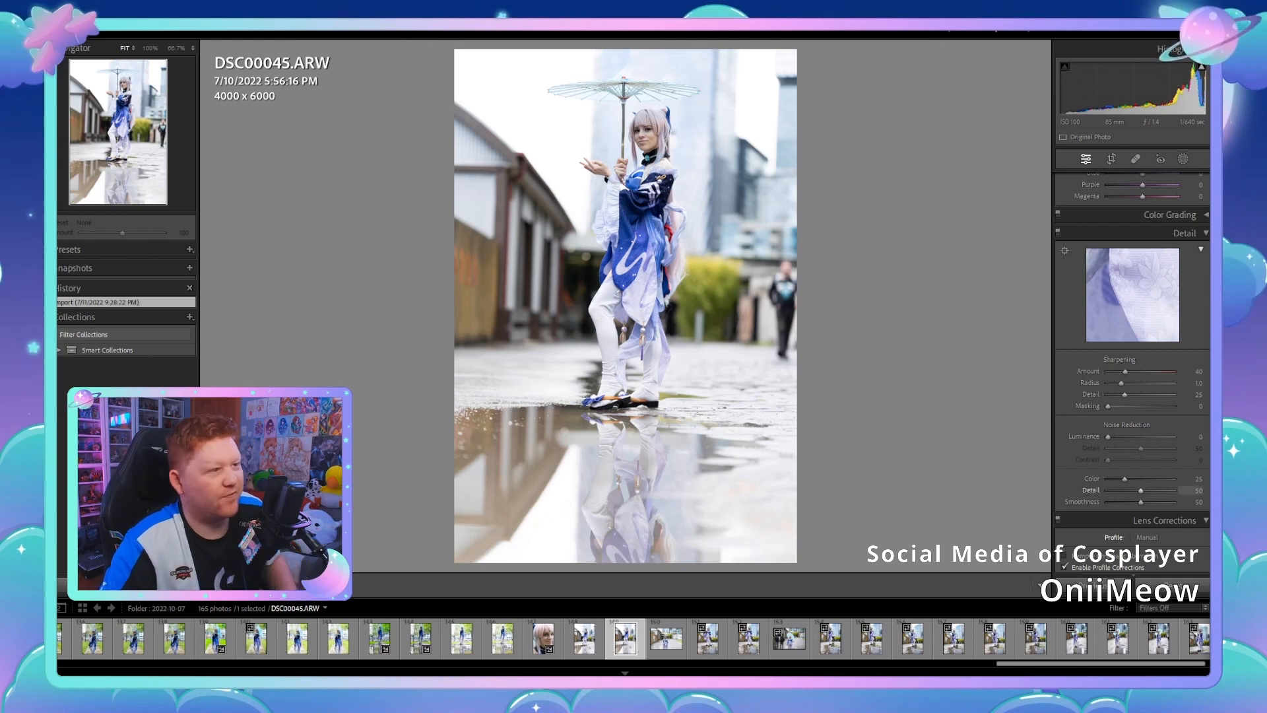
Step: Return to the already edited puddle shot DSC00040.ARW and copy its develop settings
scroll(1132, 370, "up", 10)
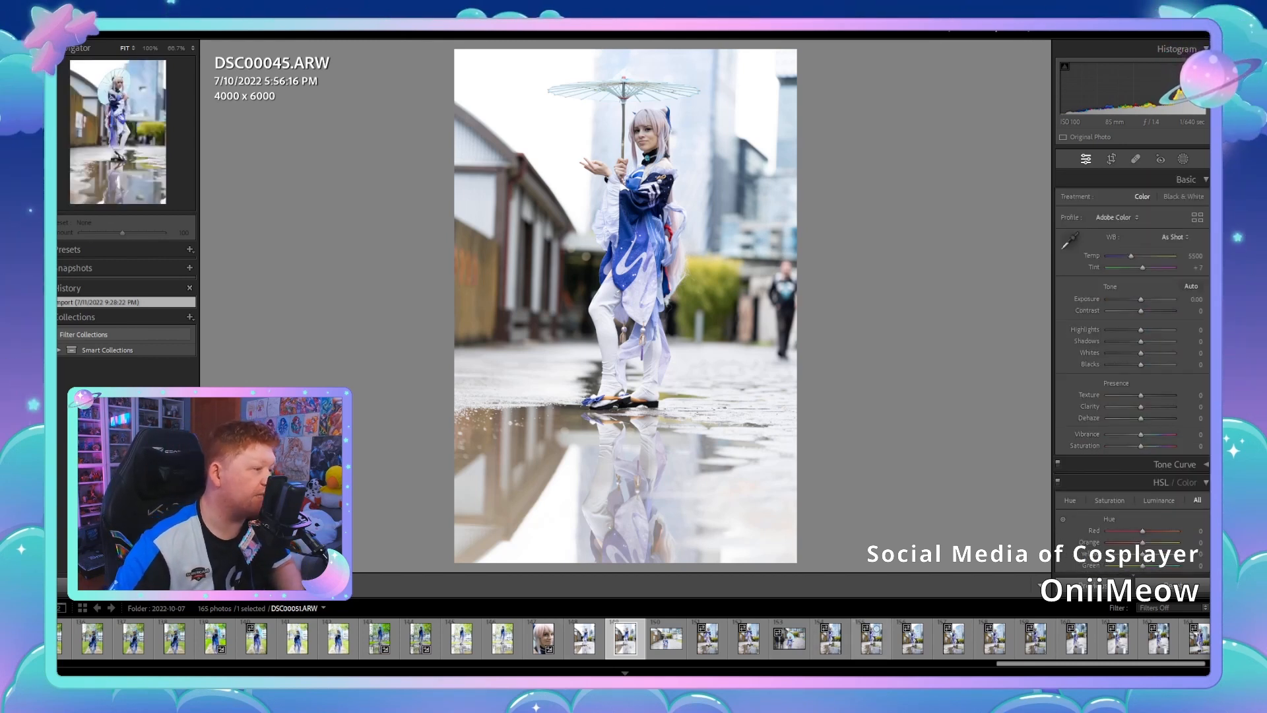
key("F6")
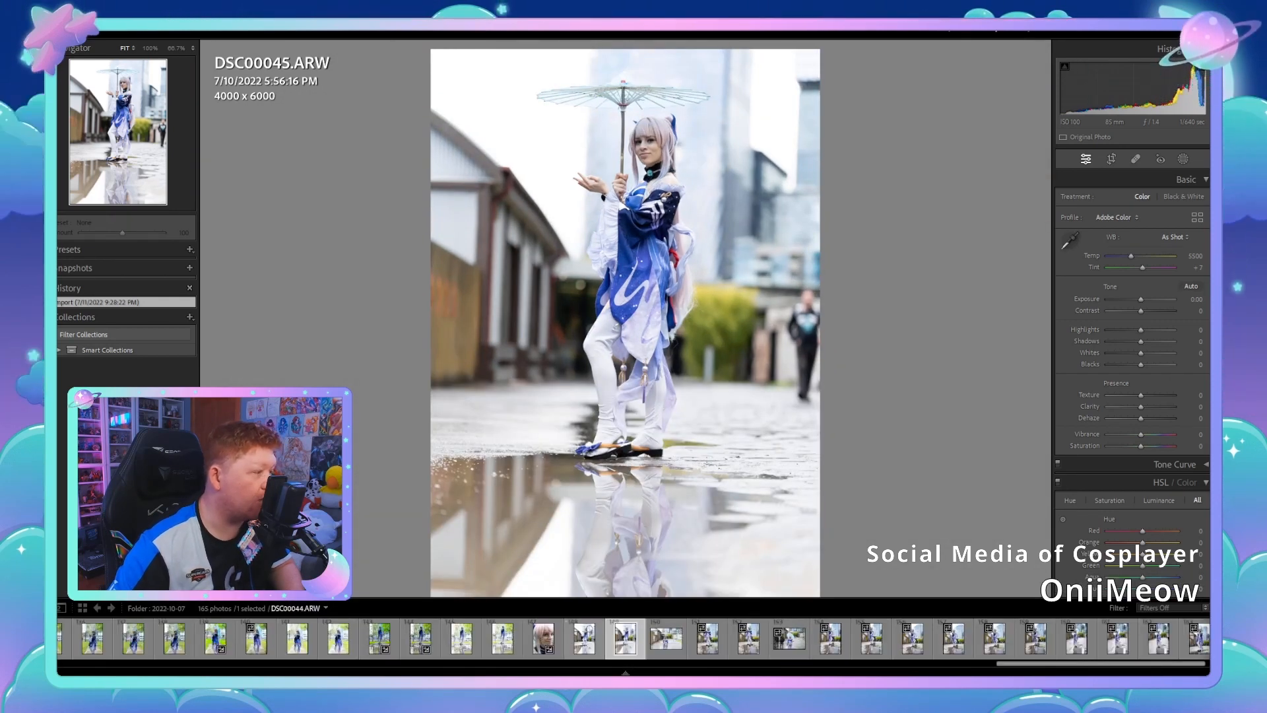
left_click(420, 638)
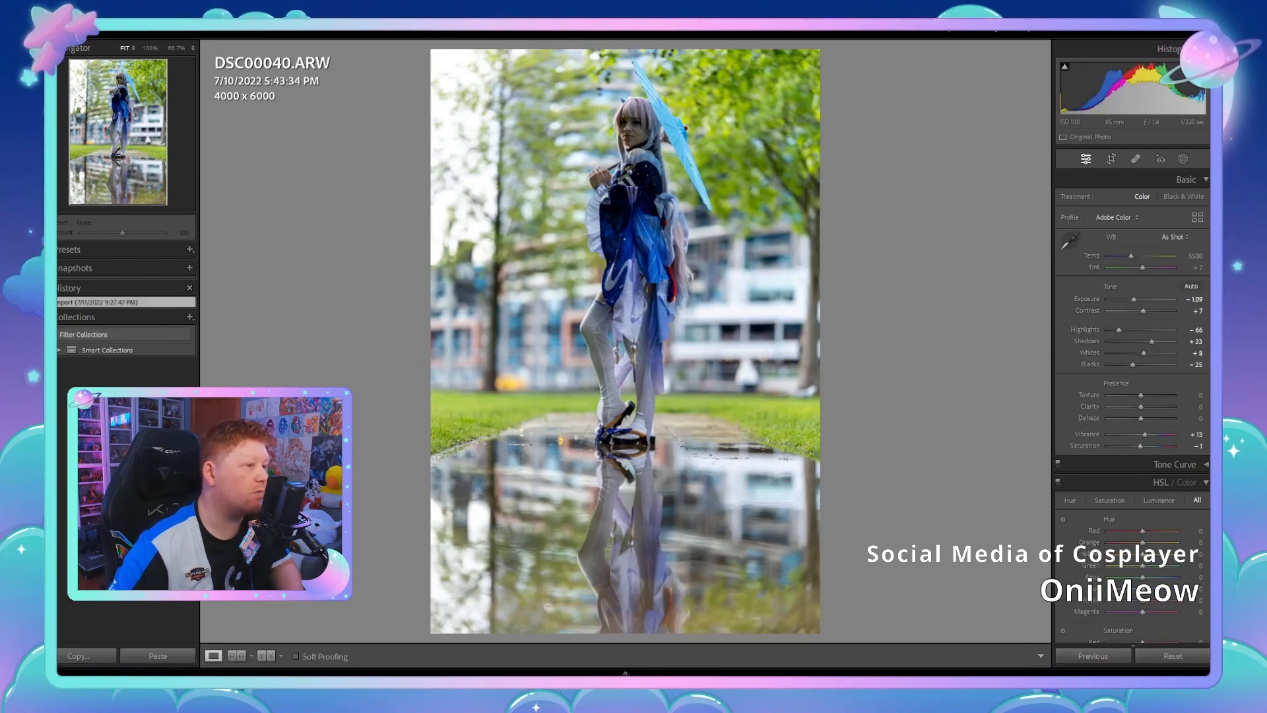
Step: Paste the copied develop settings onto DSC00044.ARW, set its exposure to -0.88 and export it
key("F6")
left_click(584, 639)
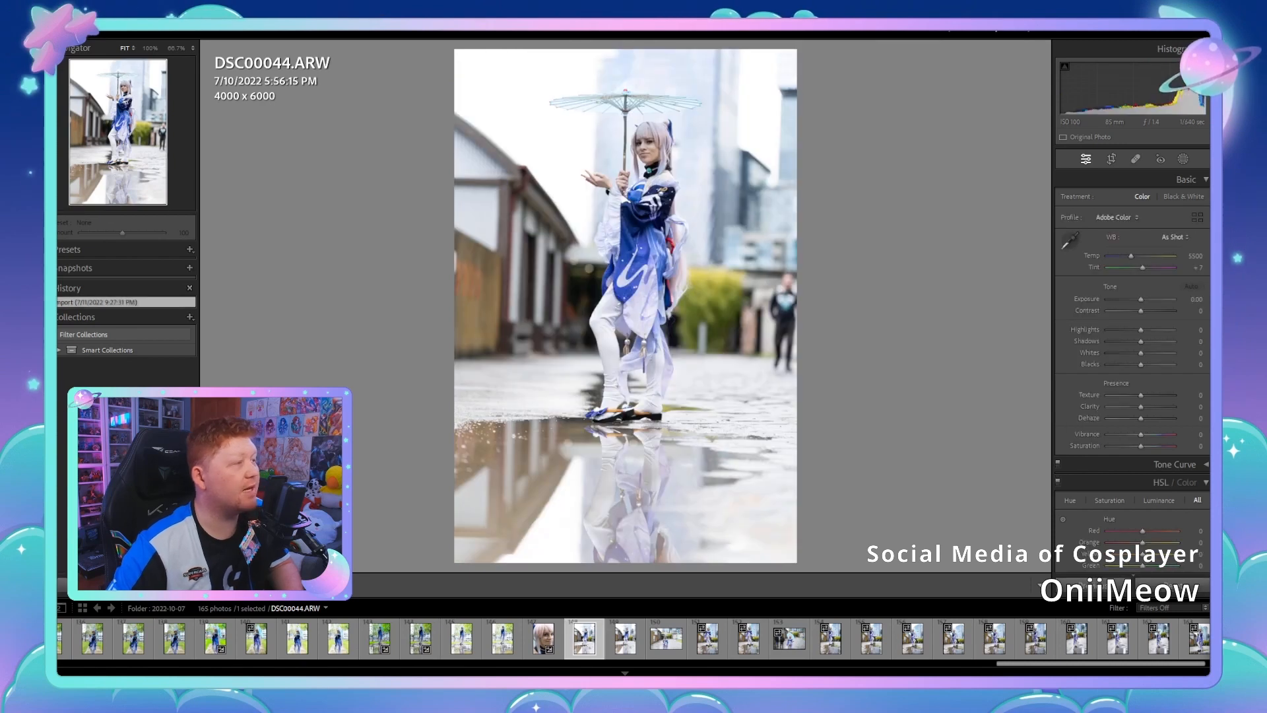
key("ctrl+shift+v")
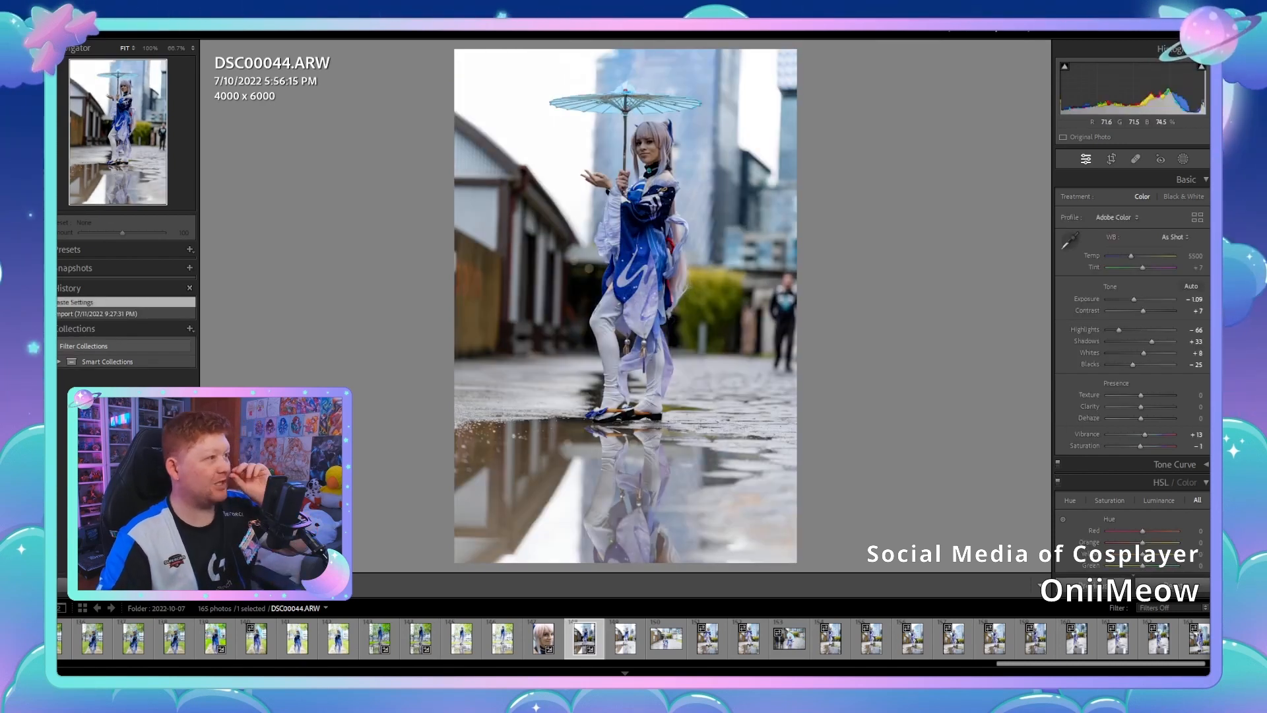
left_click_drag(1134, 299, 1135, 299)
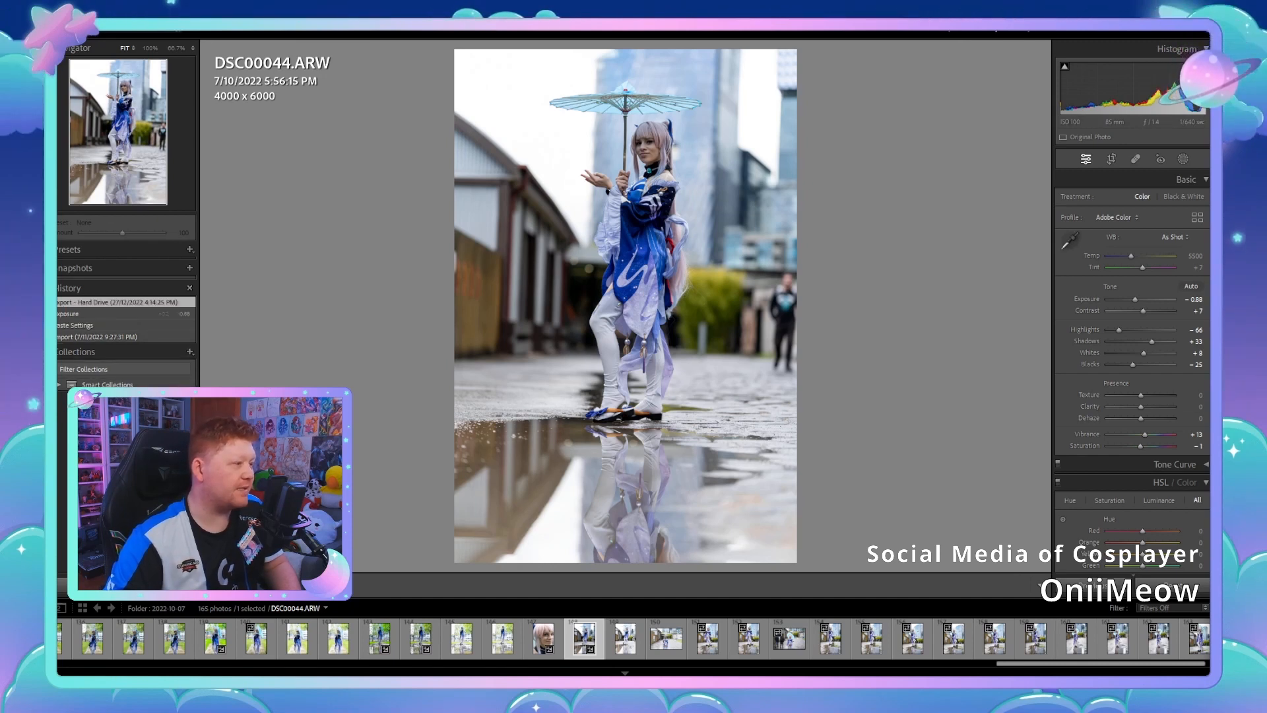
Step: Paste the copied develop settings onto DSC00047.ARW and set its blacks to +19 and whites to -4
left_click(666, 639)
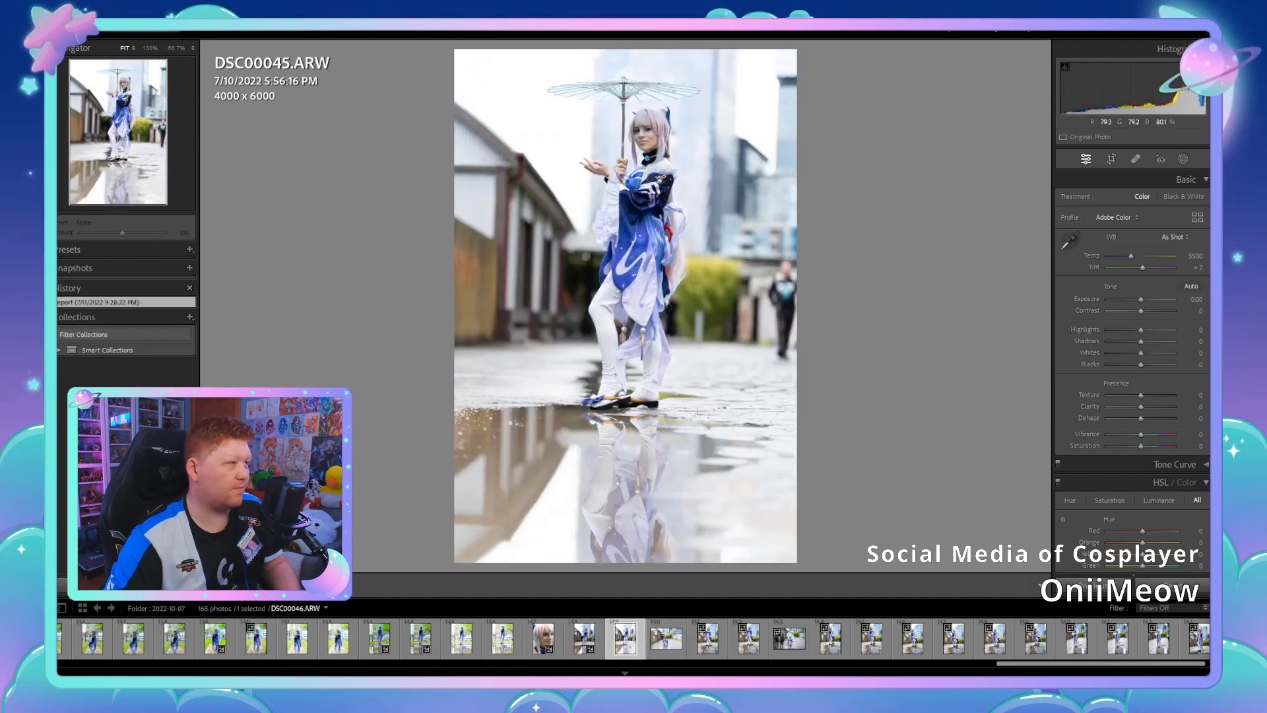
left_click(707, 639)
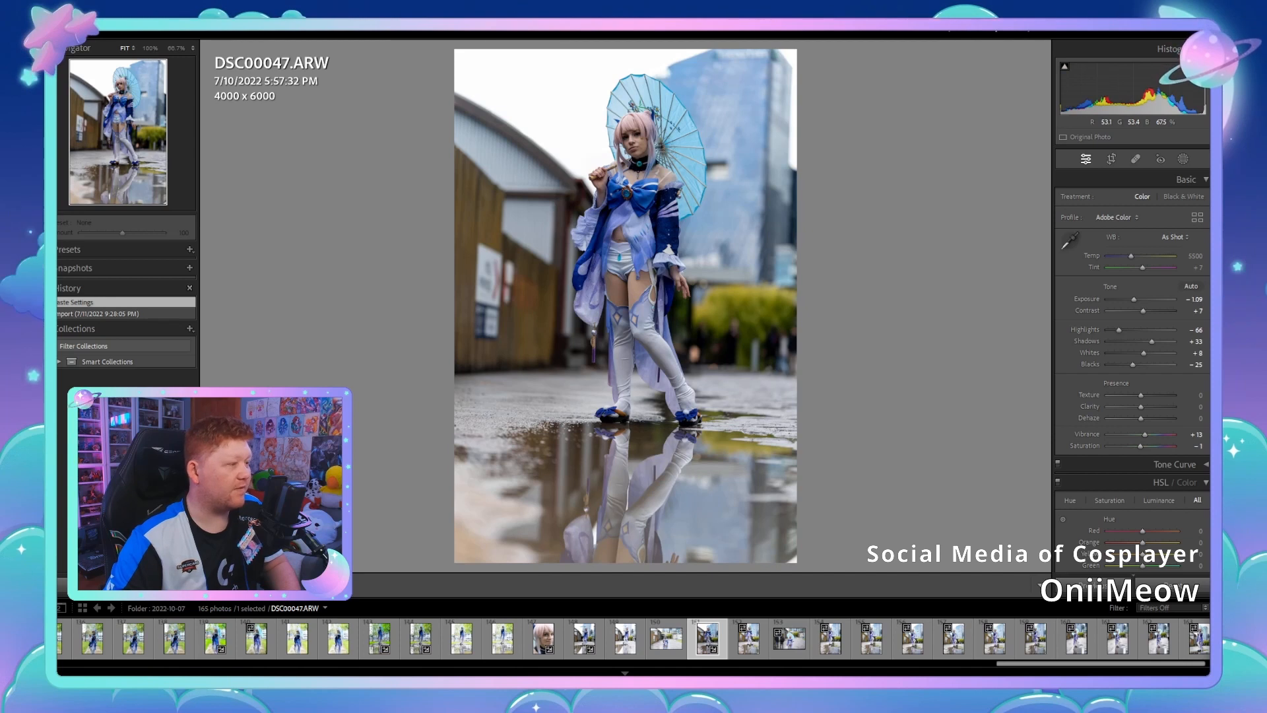
left_click_drag(1132, 364, 1142, 365)
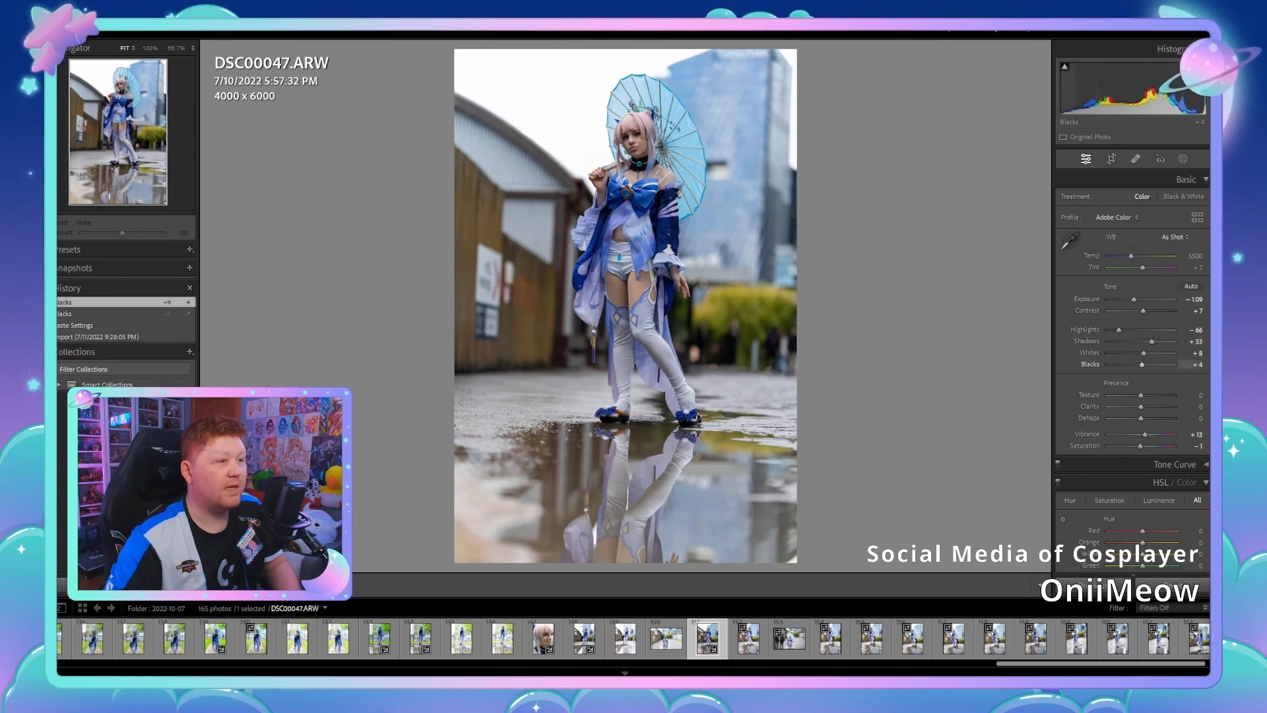
left_click_drag(1144, 352, 1140, 352)
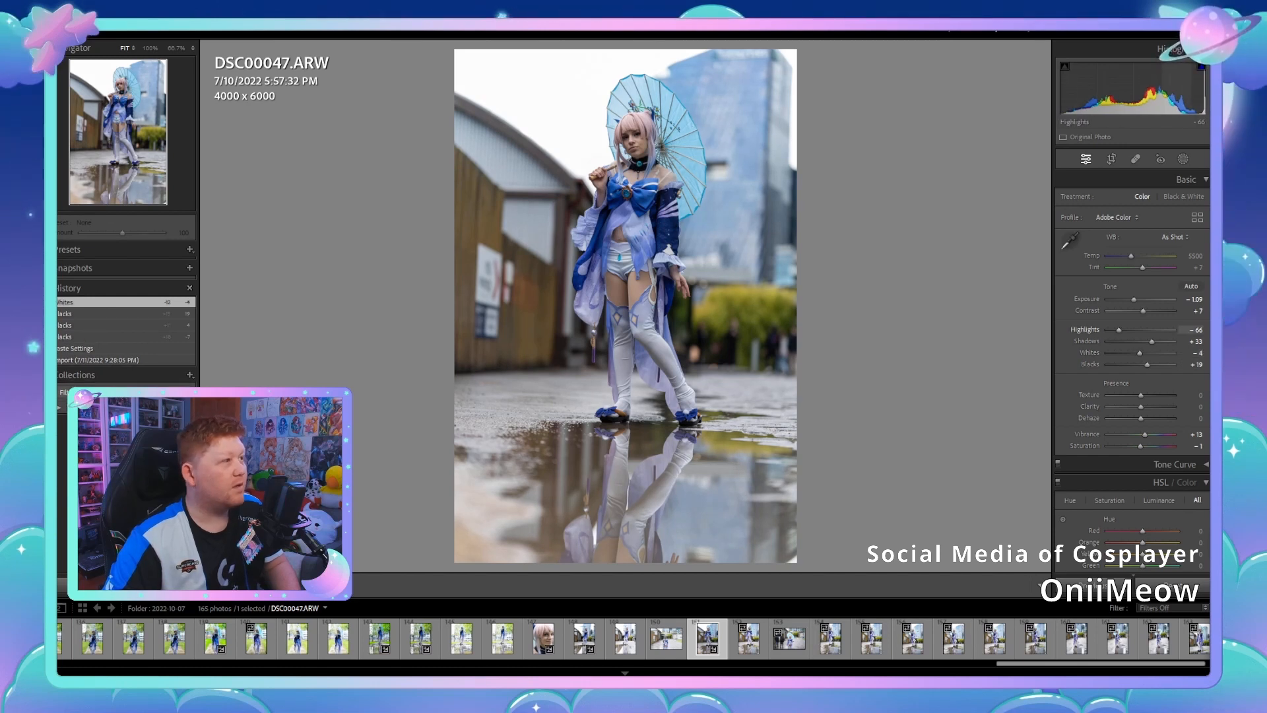
Step: Set highlights to -82 and contrast to +18 on DSC00047.ARW, checking the face and parasol up close
left_click_drag(1119, 330, 1114, 329)
left_click(646, 125)
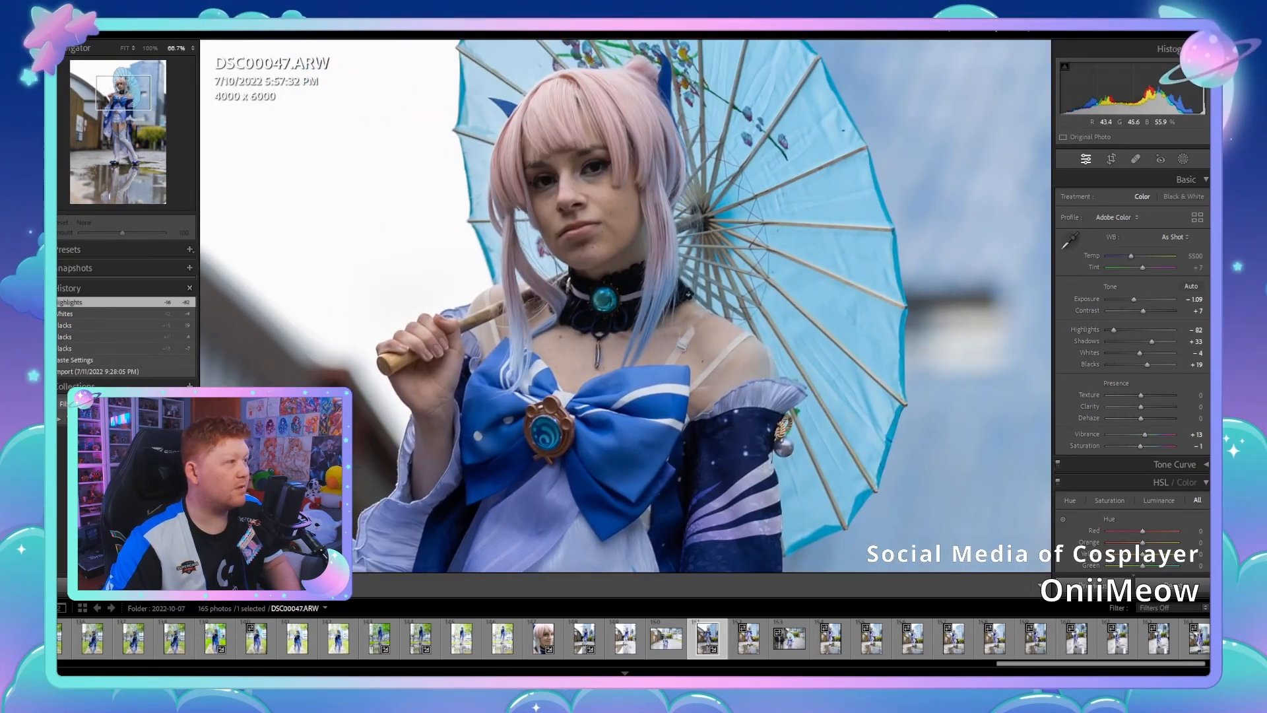
left_click(688, 293)
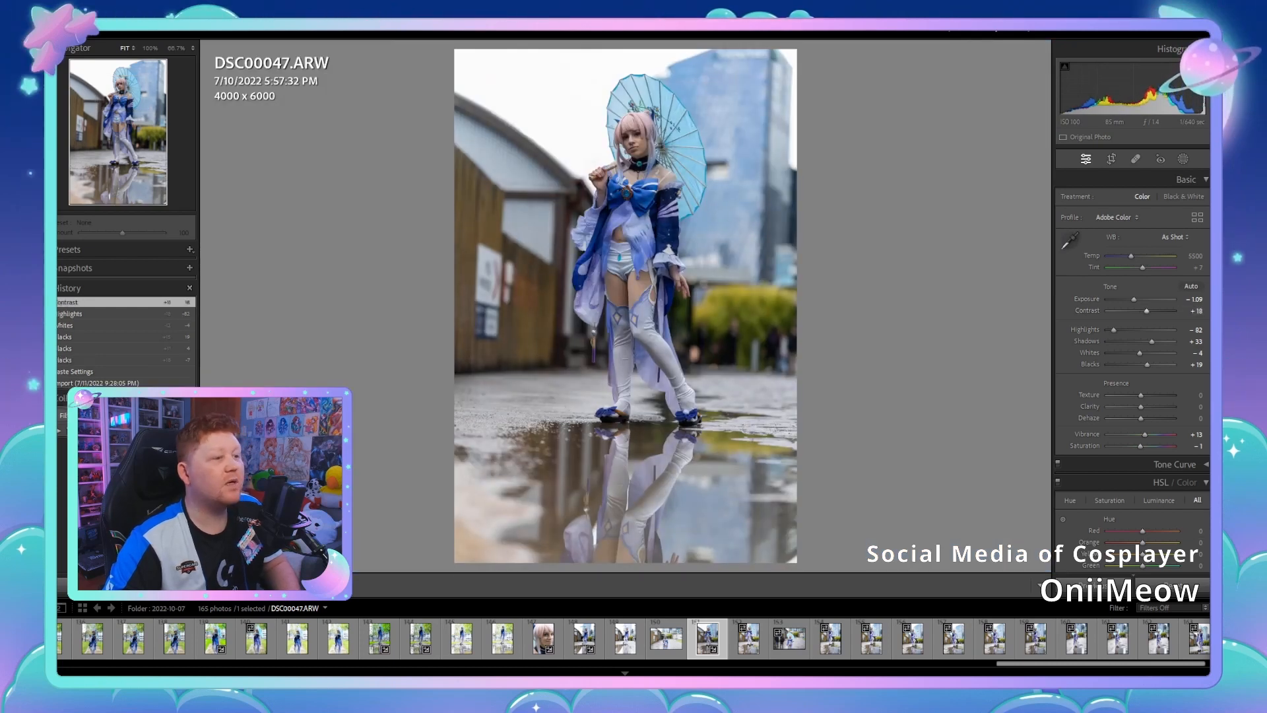
Step: Set the green hue of DSC00047.ARW to +62 and undo the trial aqua hue shift of +100
scroll(1132, 330, "down", 5)
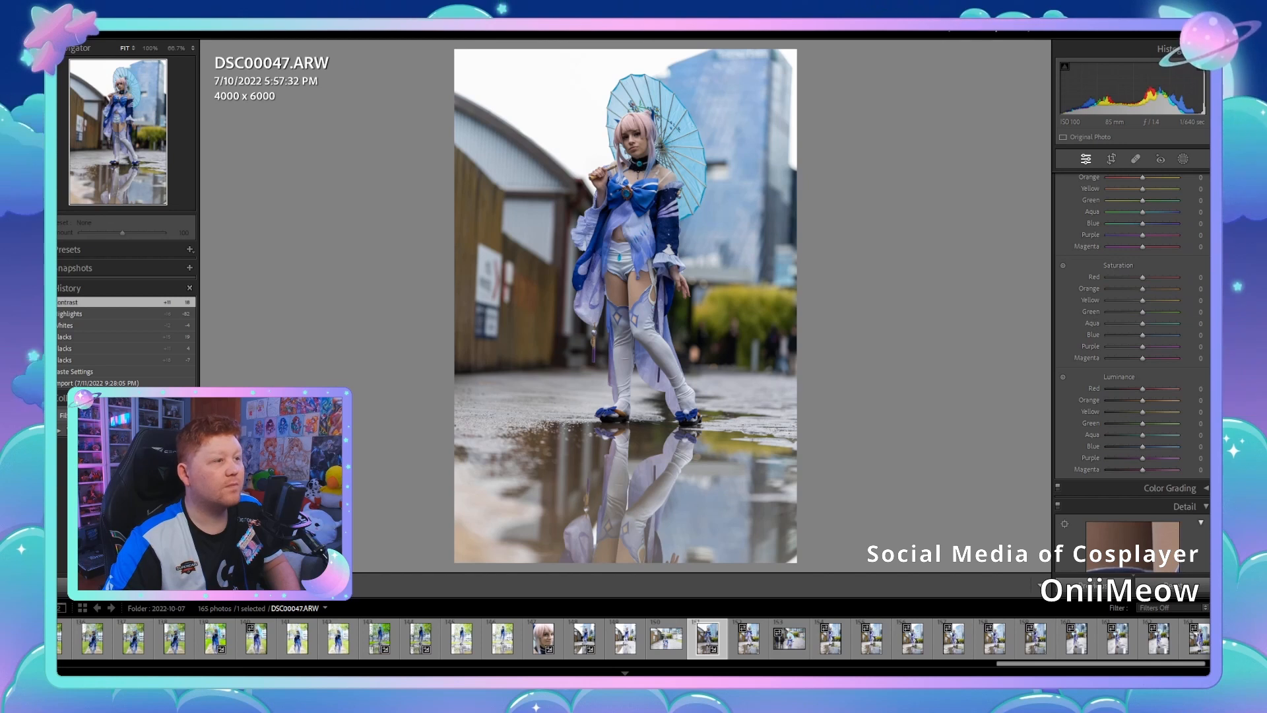
left_click_drag(1150, 200, 1160, 200)
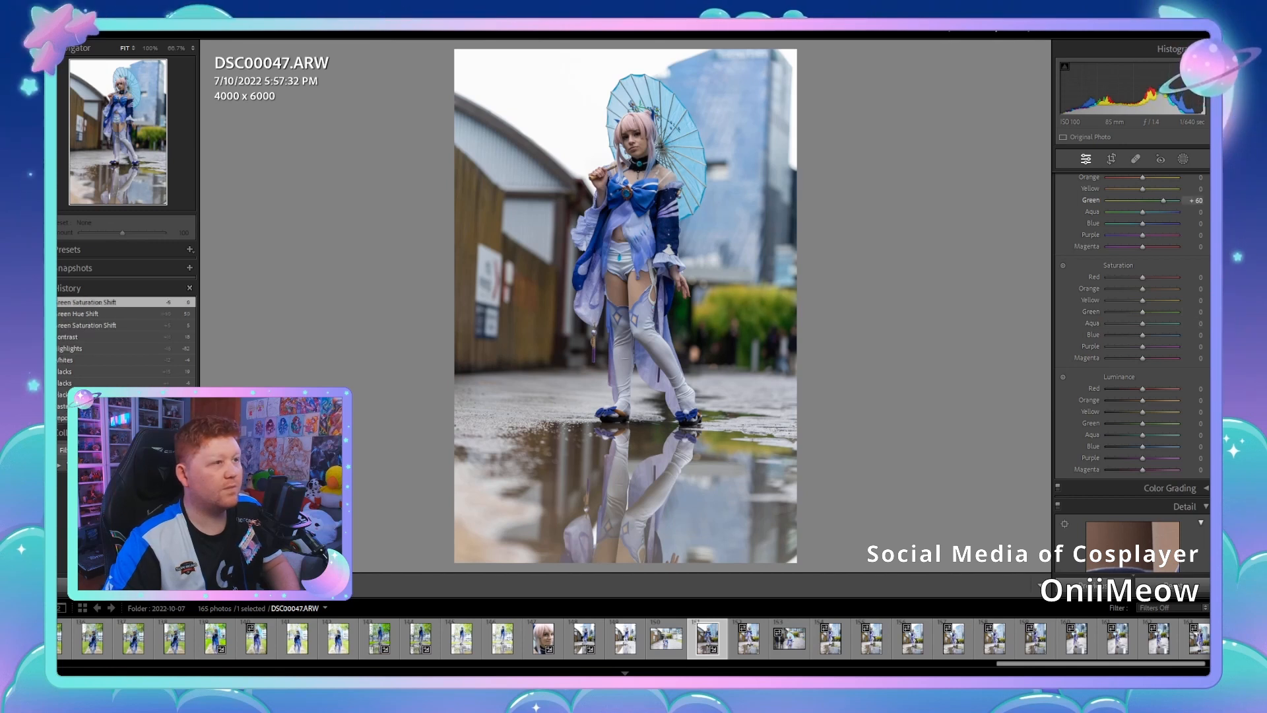
scroll(1143, 212, "up", 2)
mouse_move(1142, 303)
left_mouse_down()
mouse_move(1155, 303)
mouse_move(1140, 303)
left_mouse_up()
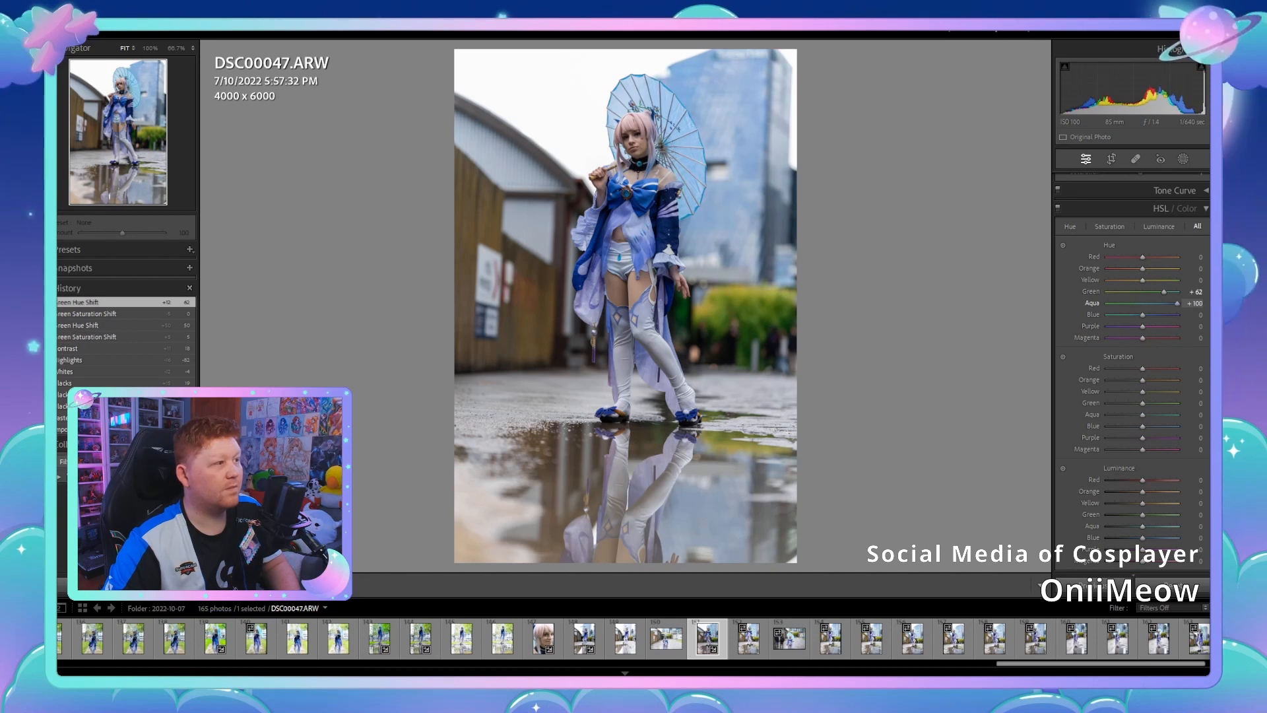
key("ctrl+z")
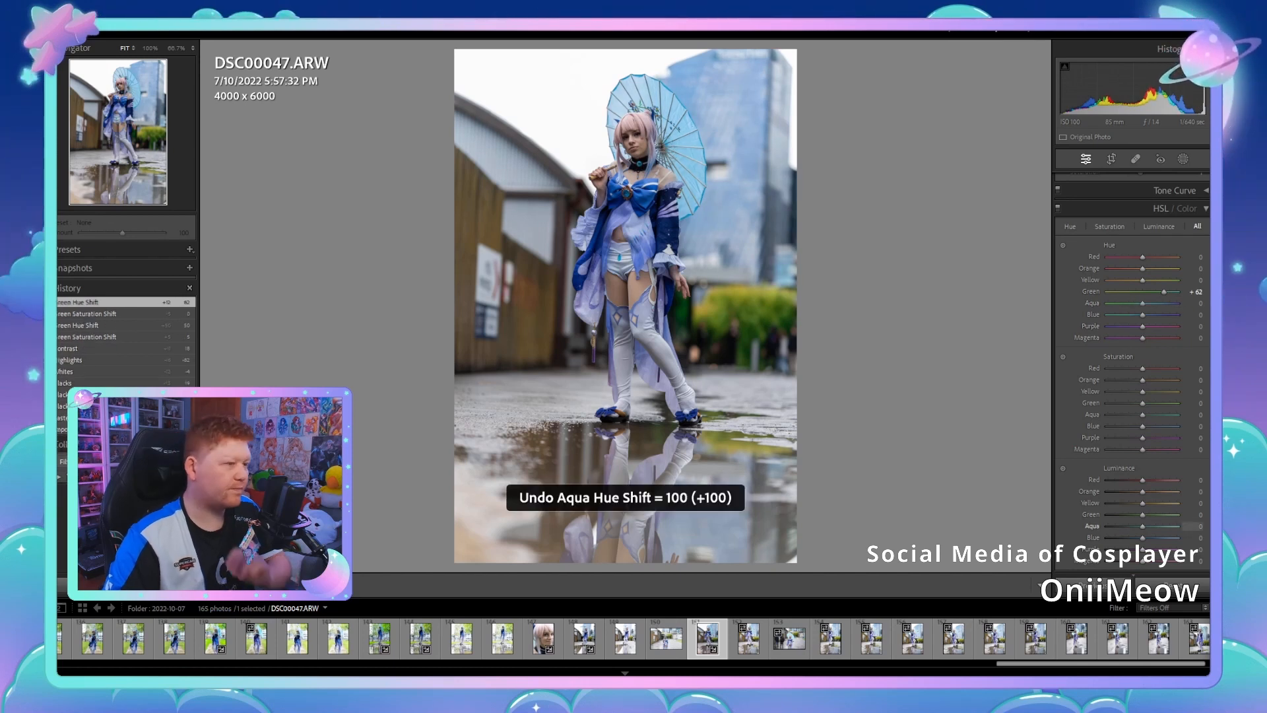
Step: Remove chromatic aberration from DSC00047.ARW and export the photo
scroll(1132, 396, "down", 5)
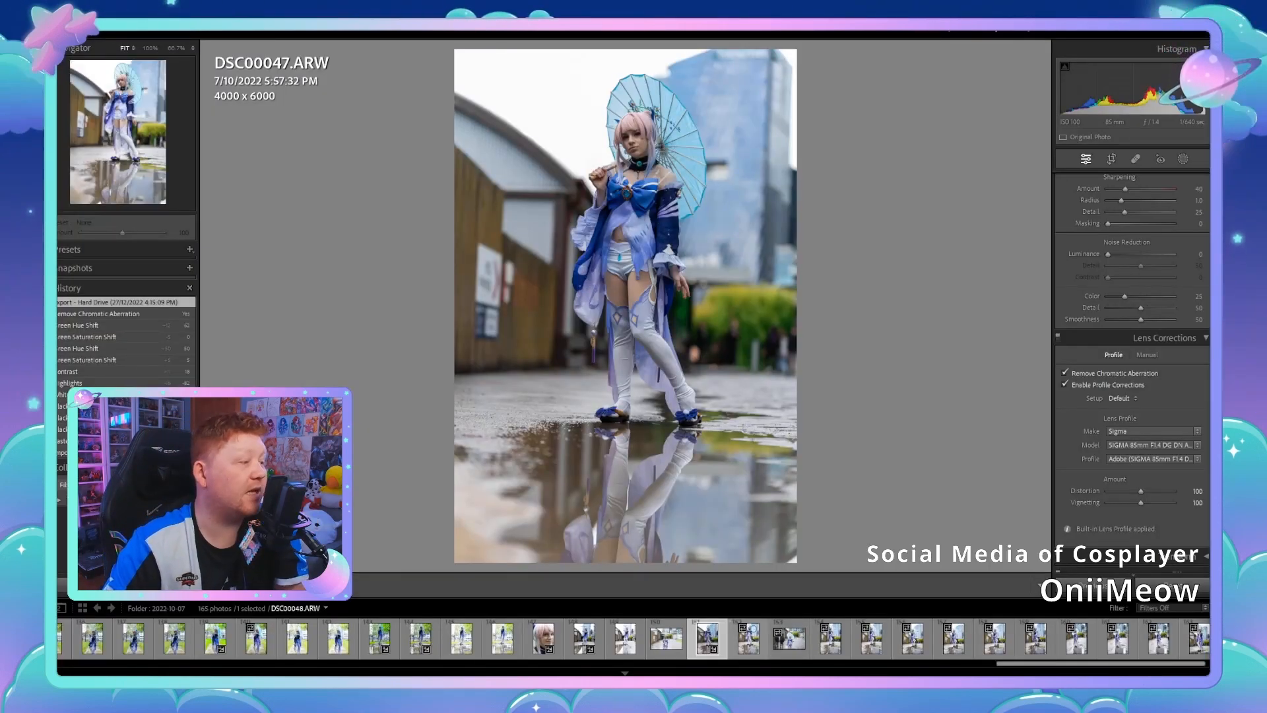
Step: Move on to DSC00051.ARW, paste the copied develop settings and remove chromatic aberration
left_click(750, 637)
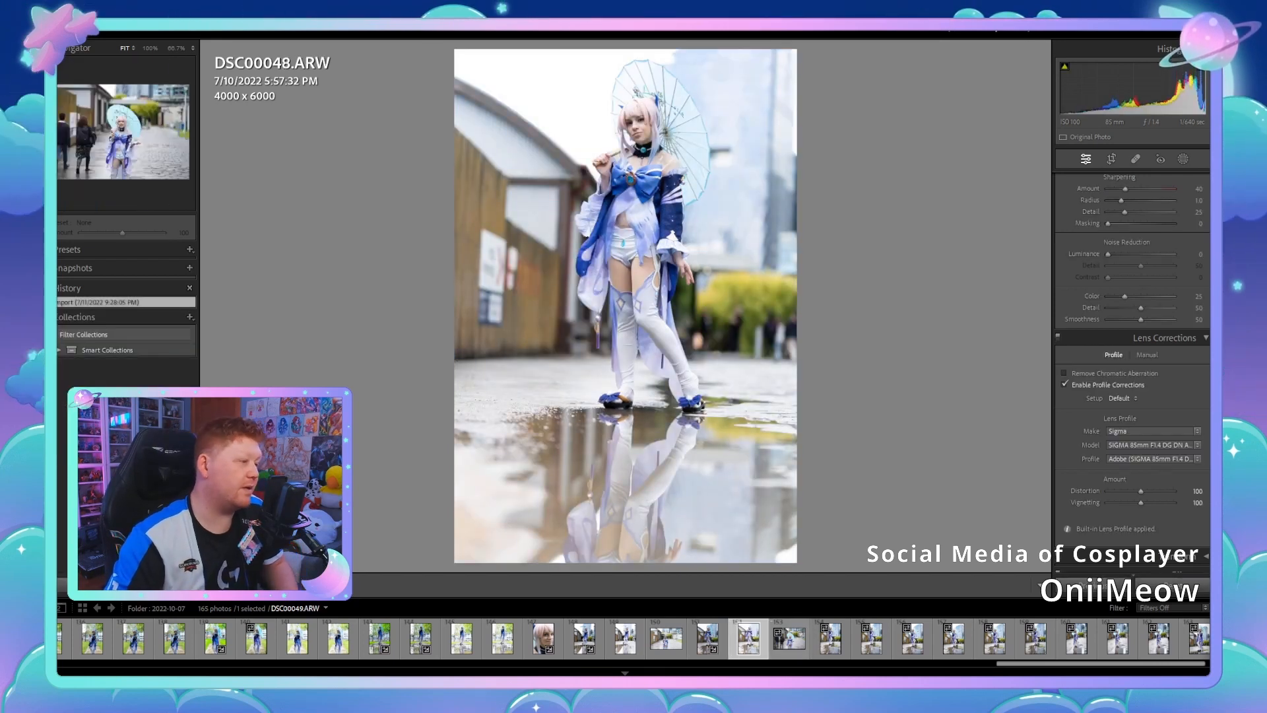
left_click(789, 638)
key("Right")
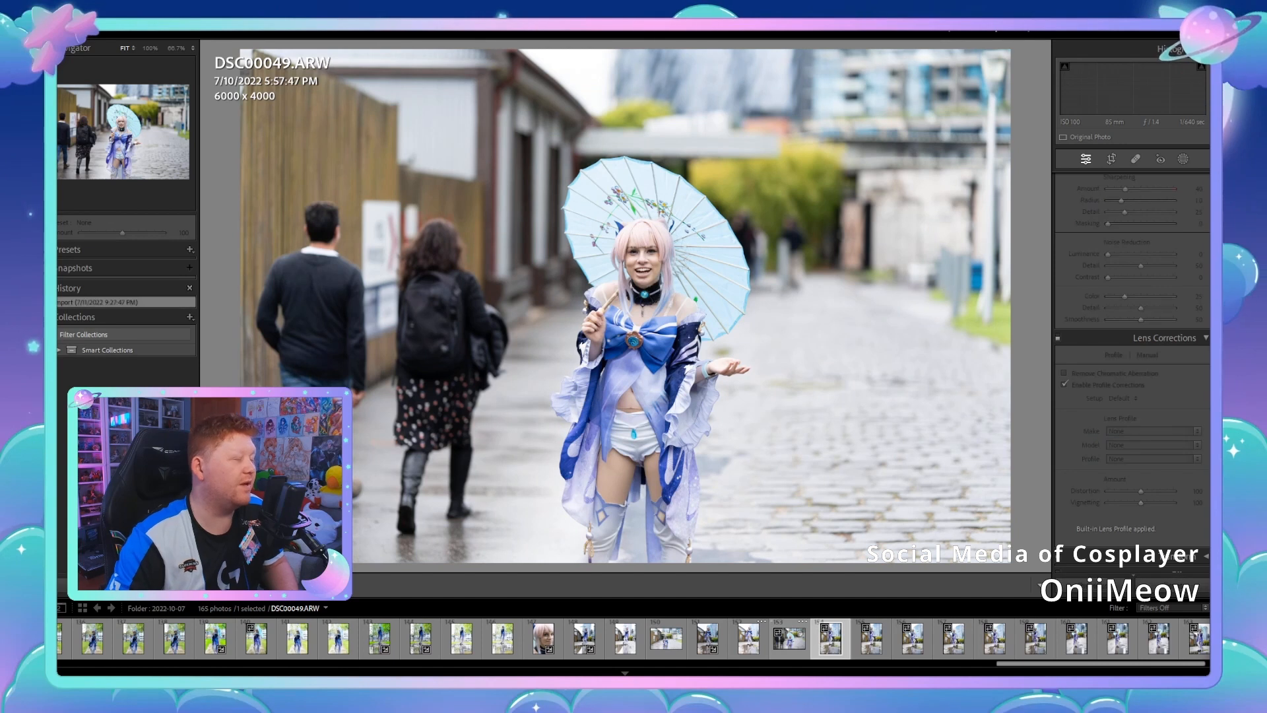
key("Right")
key("Right")
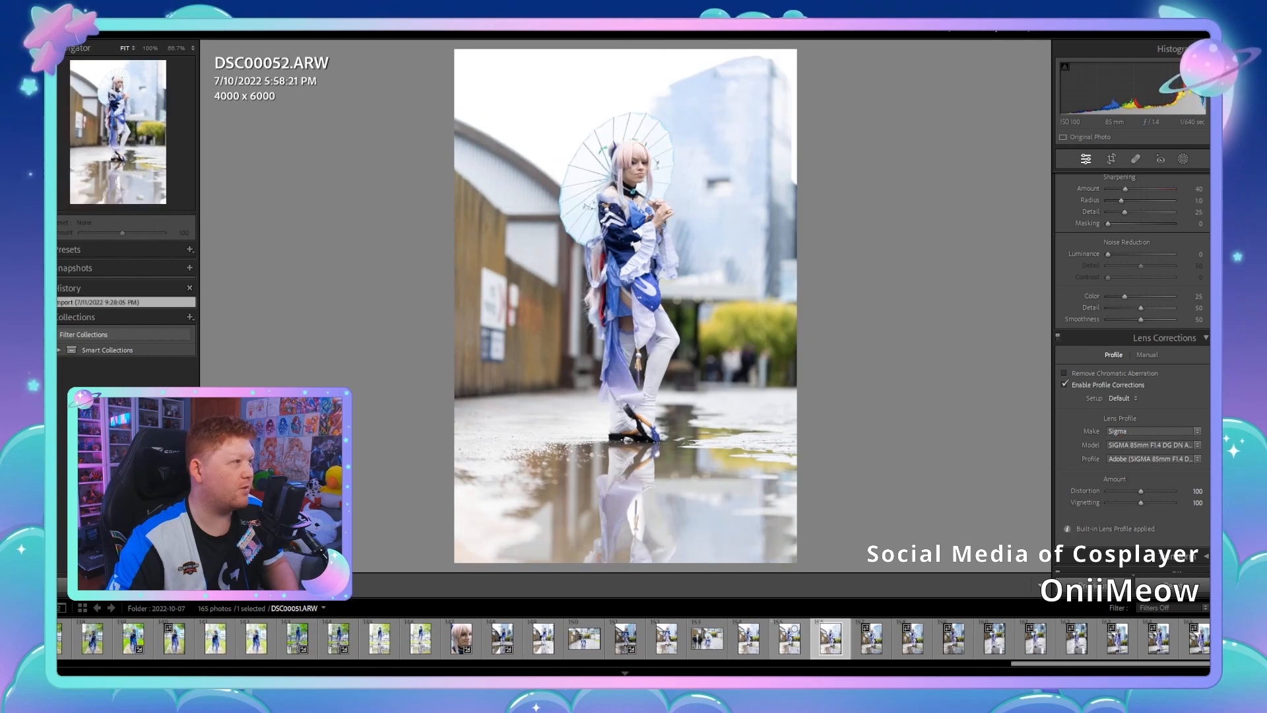
key("Left")
key("ctrl+shift+v")
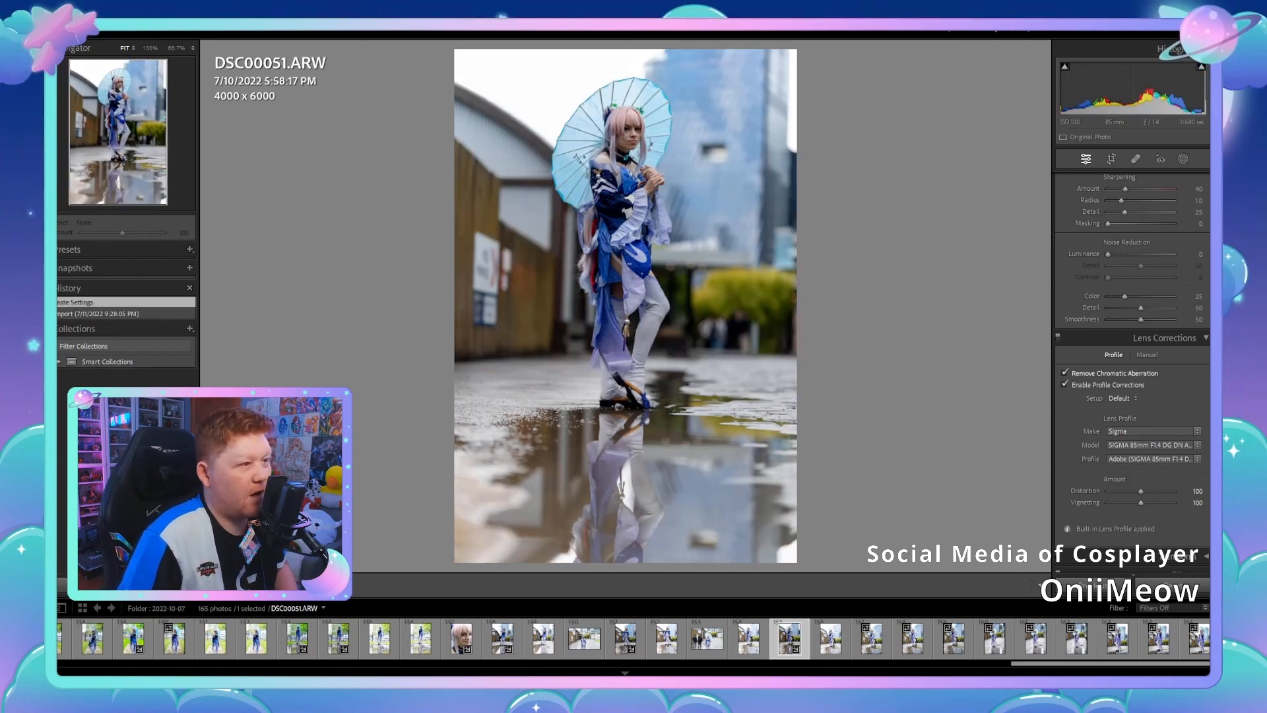
Step: Set the green hue to +72, exposure to -0.79 and highlights to -77 on DSC00051.ARW, and export it
scroll(1132, 330, "up", 10)
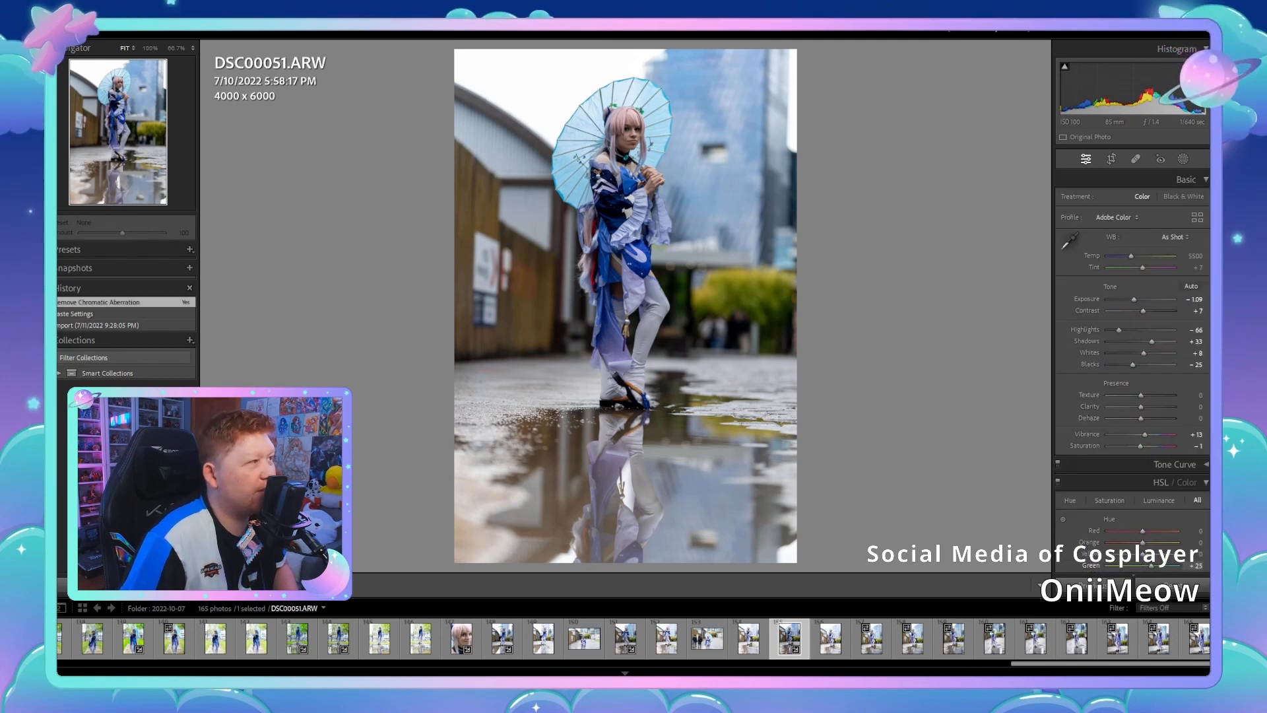
left_click_drag(1164, 565, 1168, 566)
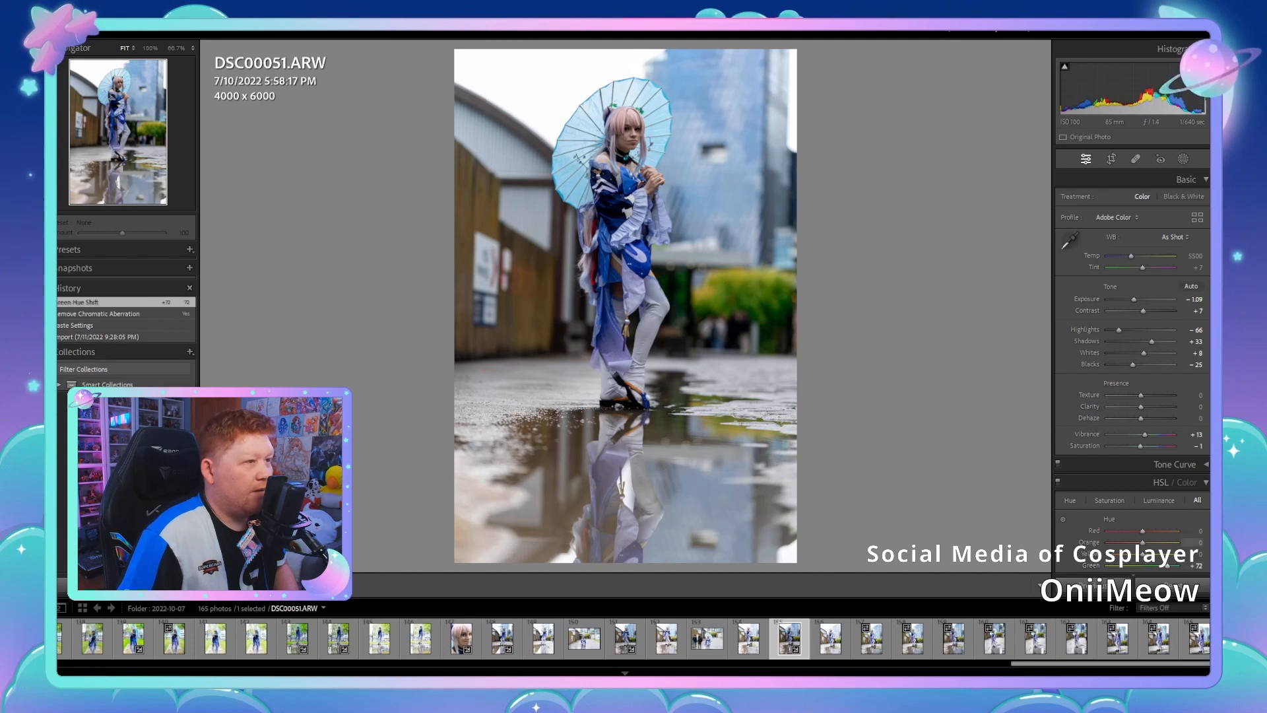
left_click_drag(1134, 299, 1116, 329)
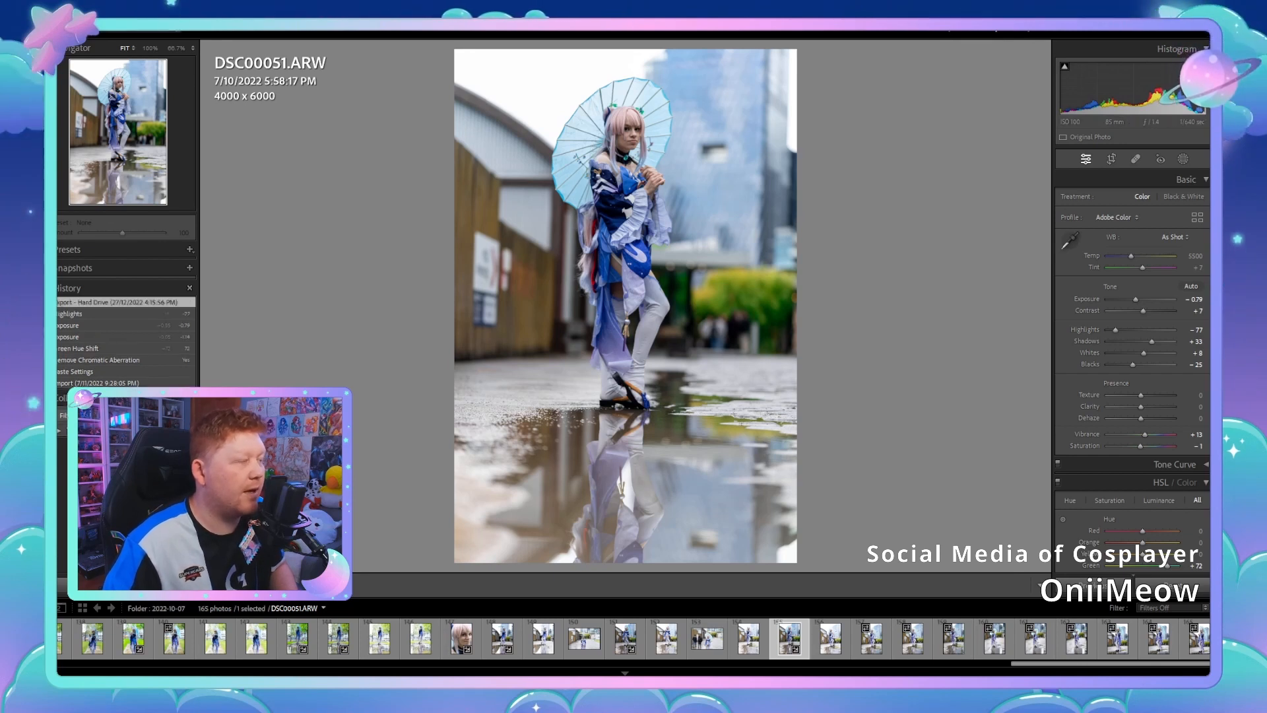
Step: Copy the develop settings of DSC00051.ARW and paste them onto the parasol reflection shot DSC00057.ARW
key("Right")
key("Right")
key("Right")
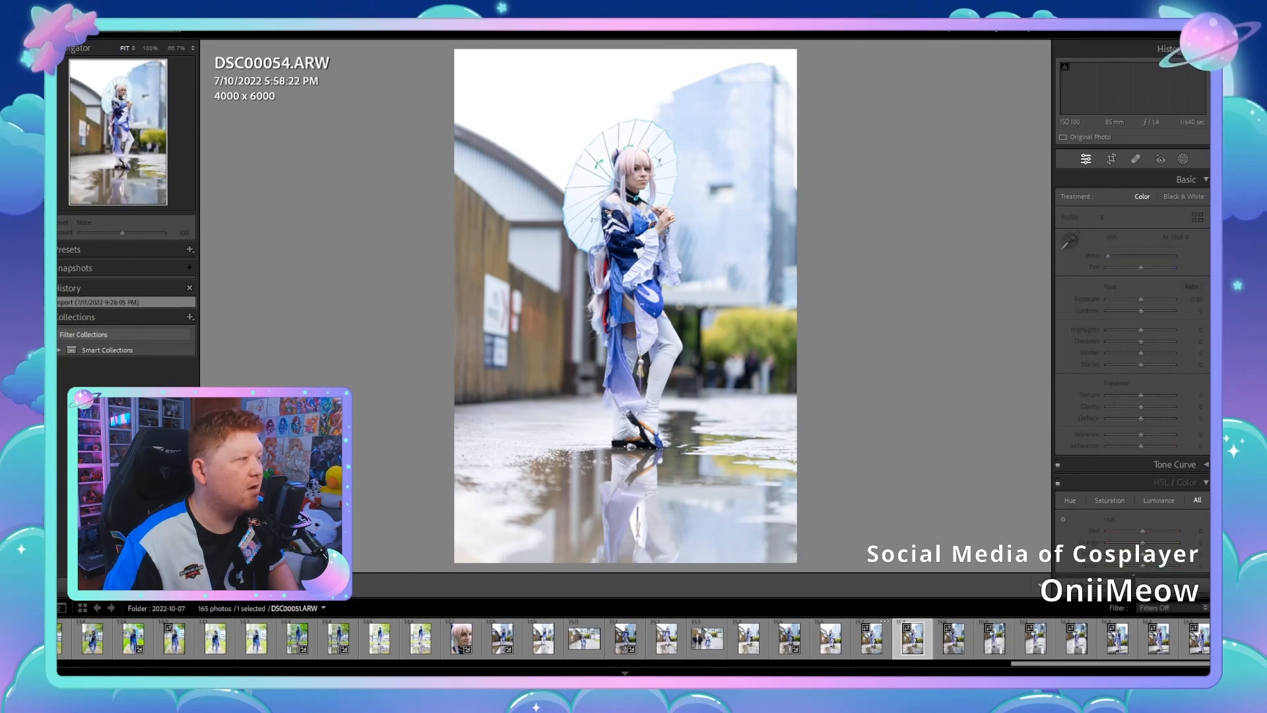
key("Right")
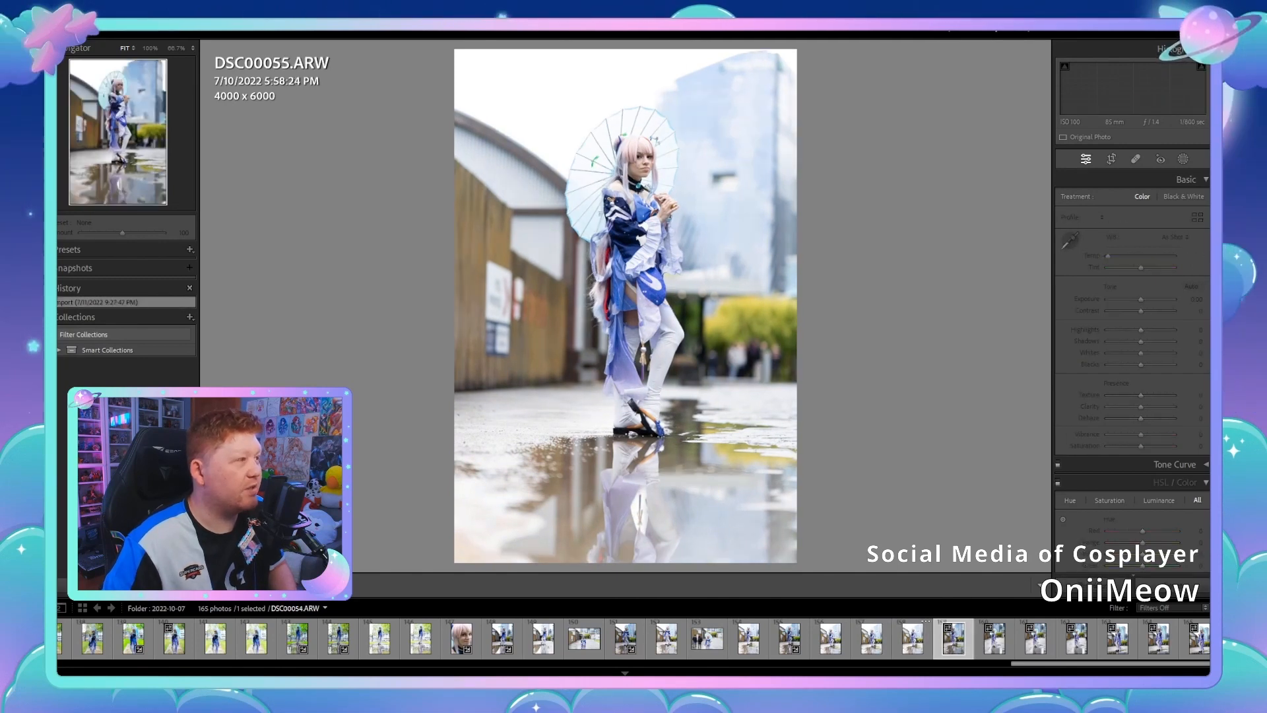
key("Right")
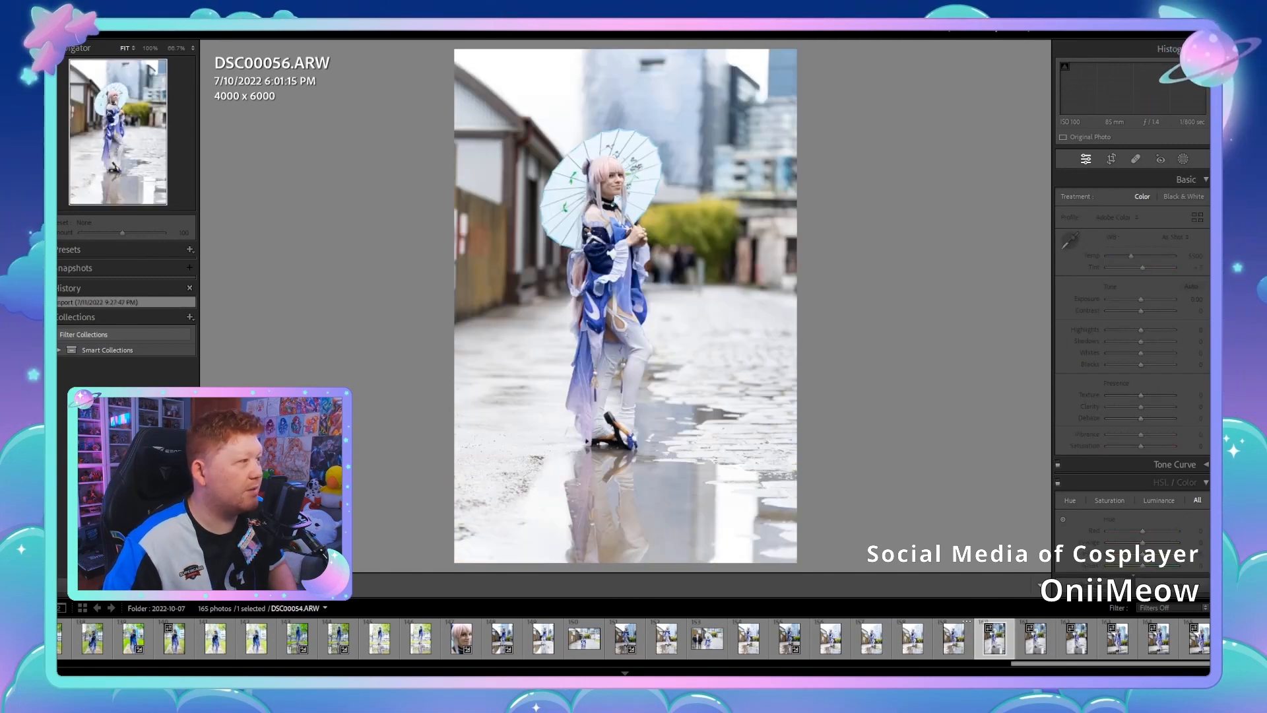
key("Right")
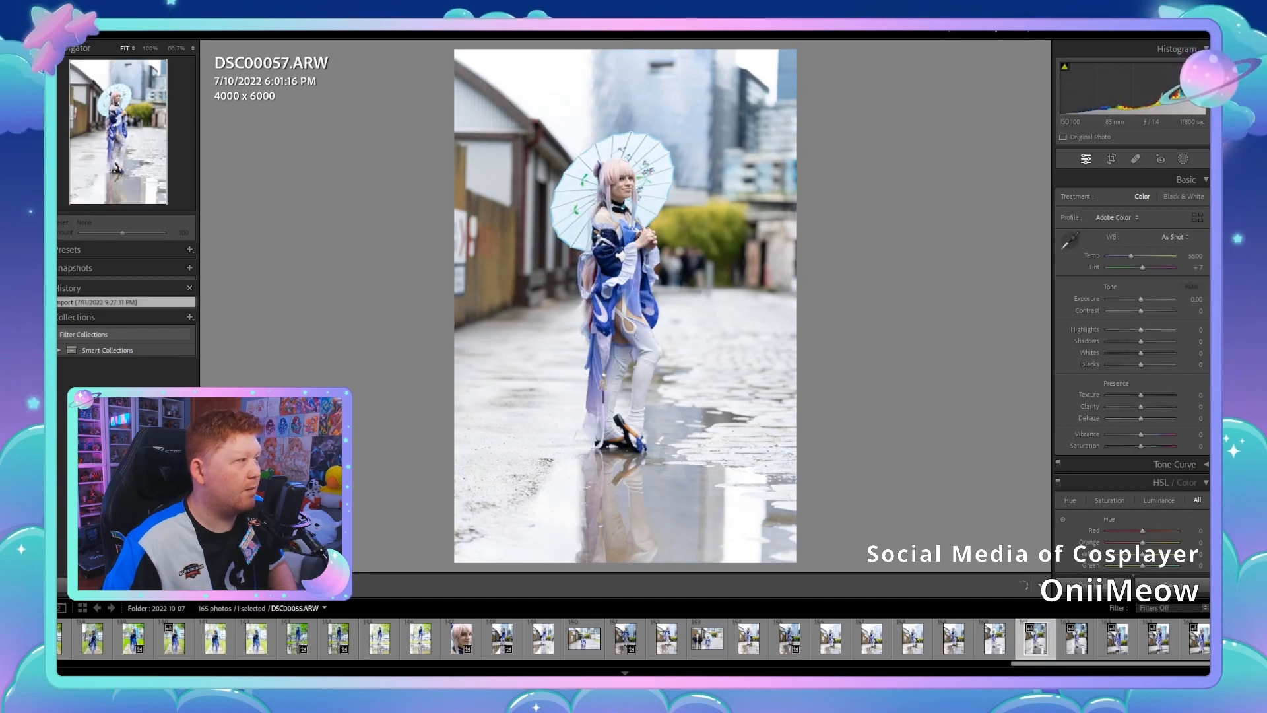
left_click(790, 638)
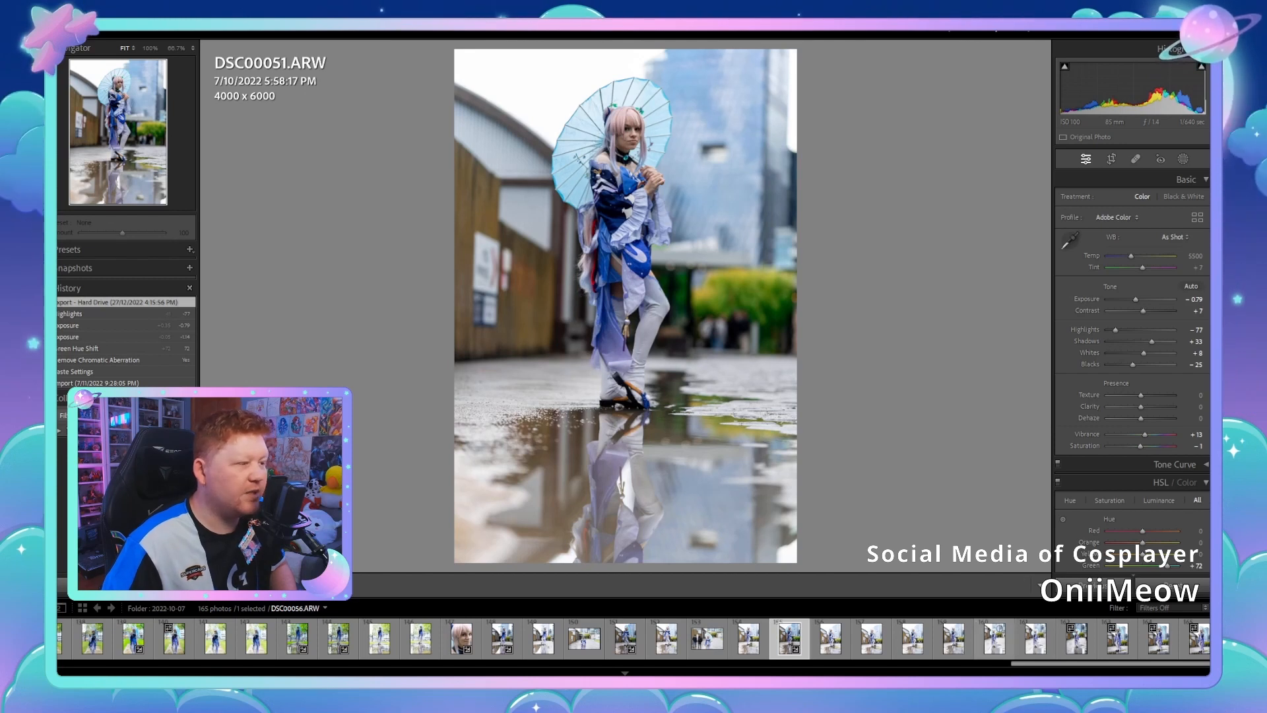
left_click(994, 638)
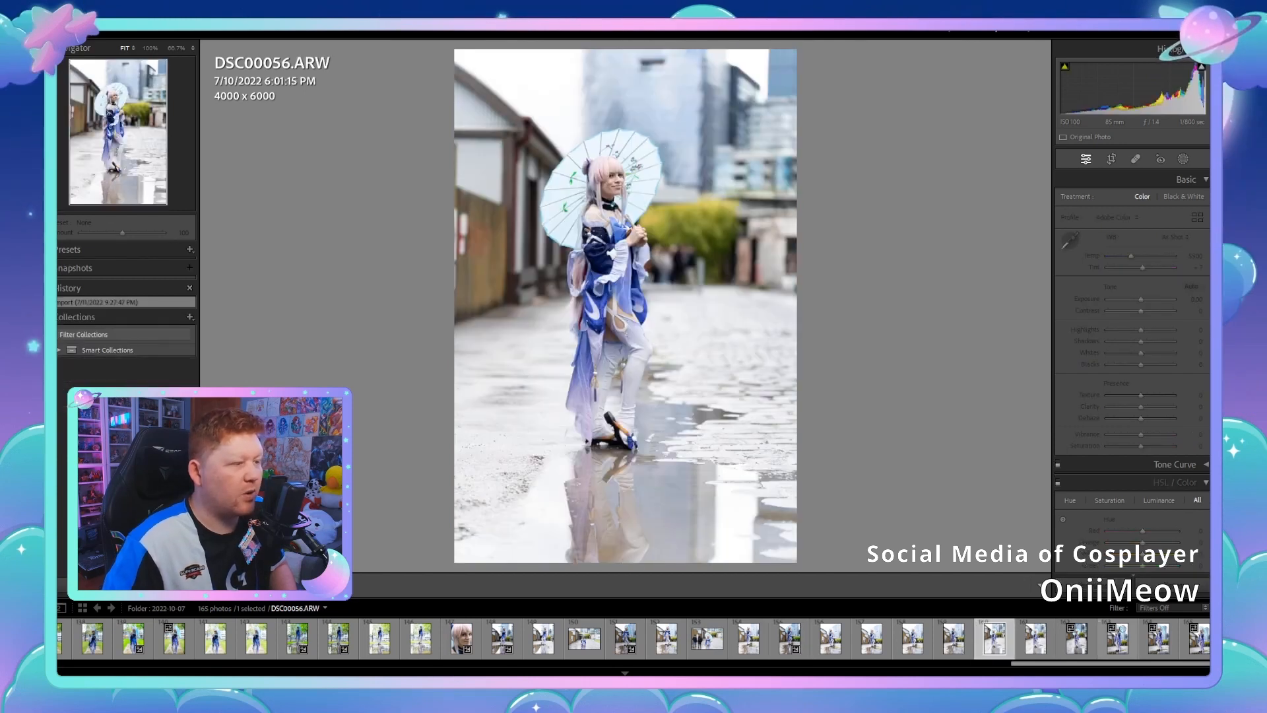
key("Right")
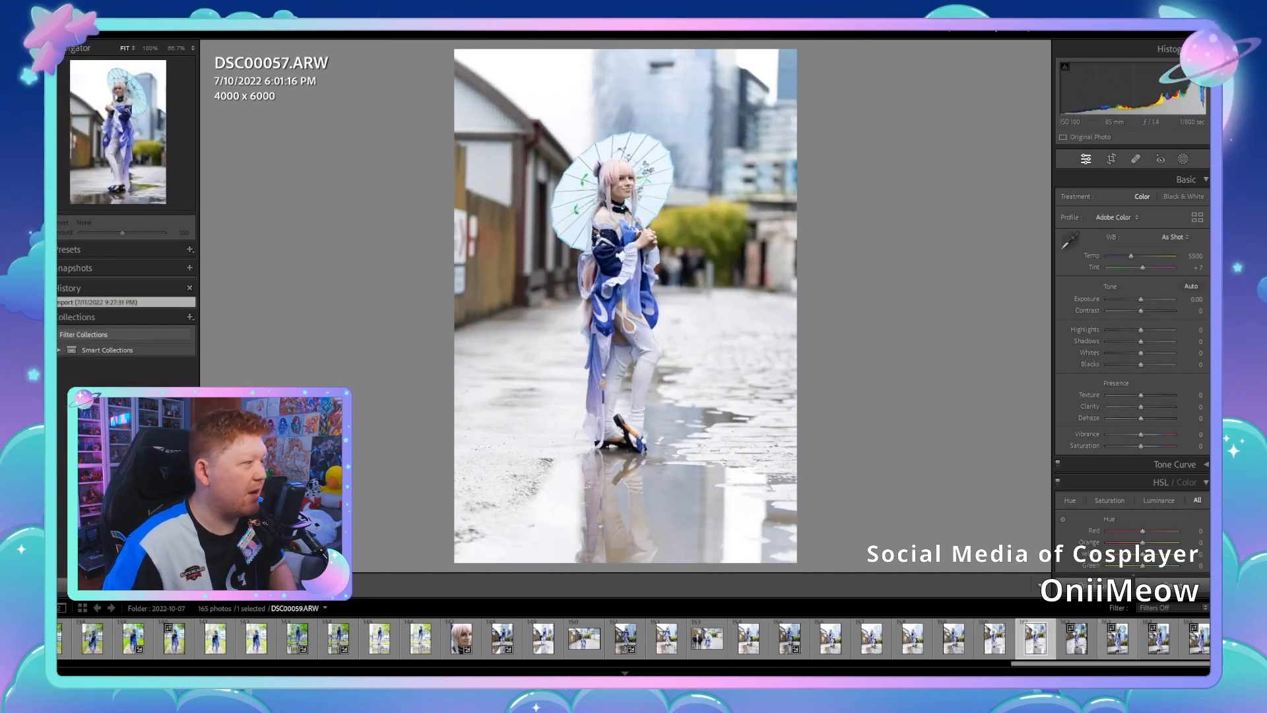
key("ctrl+shift+v")
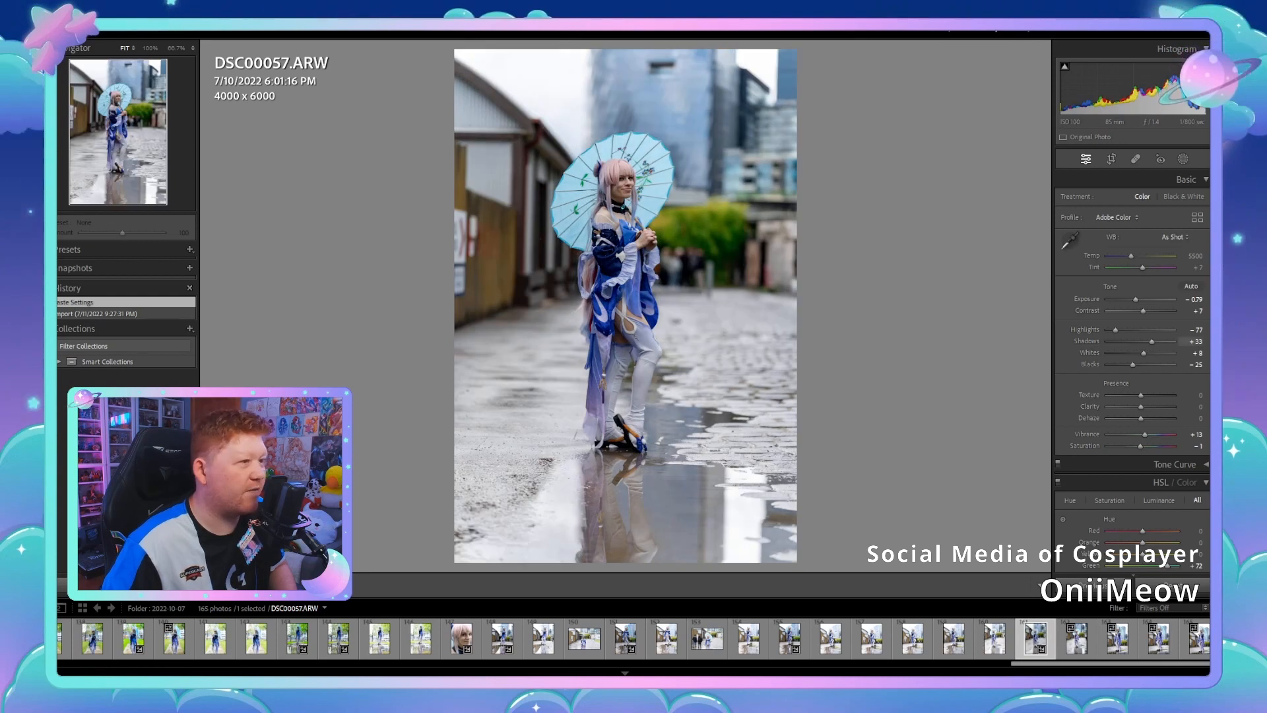
Step: Set the exposure of DSC00057.ARW to -0.44, check the costume detail up close and export the photo
left_click_drag(1136, 299, 1138, 299)
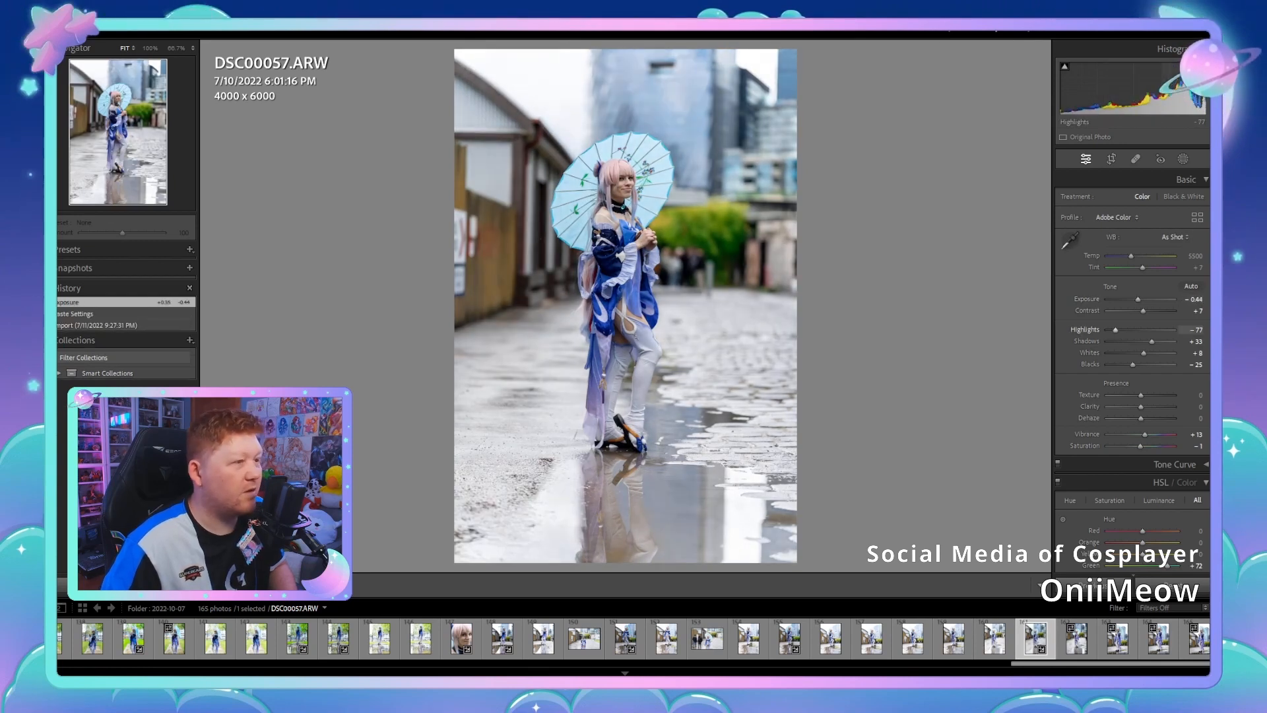
key("z")
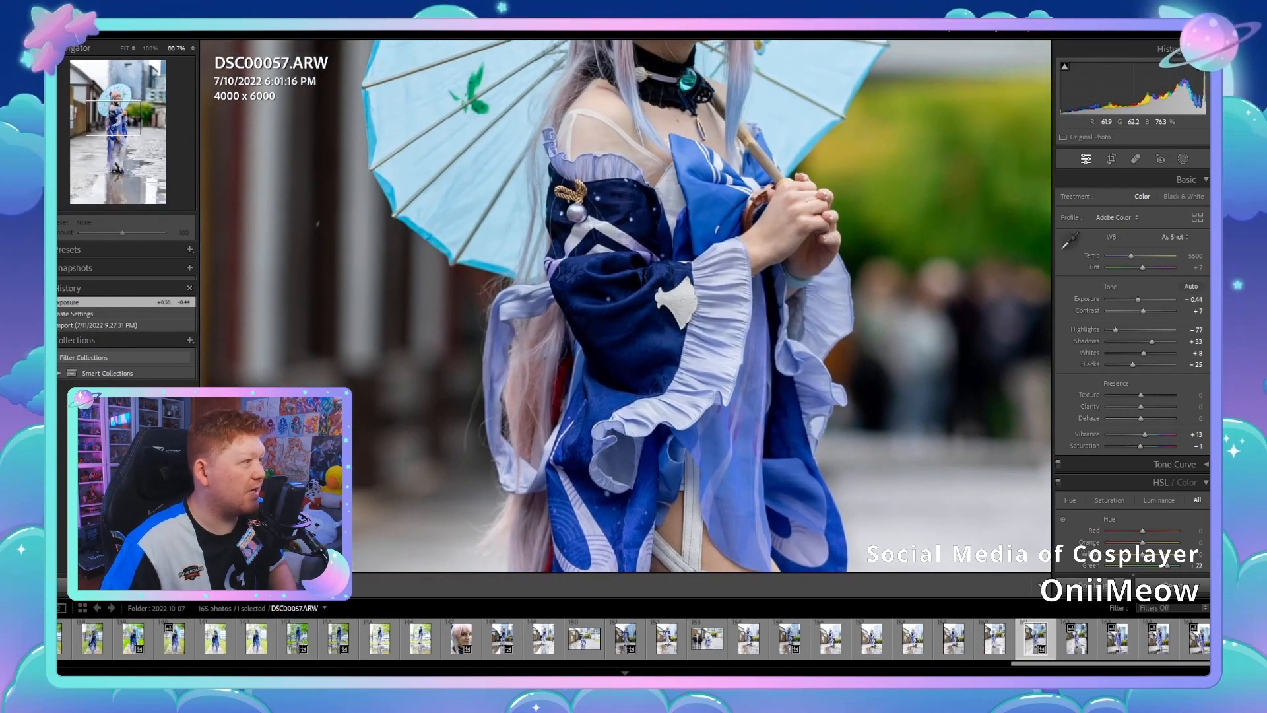
key("z")
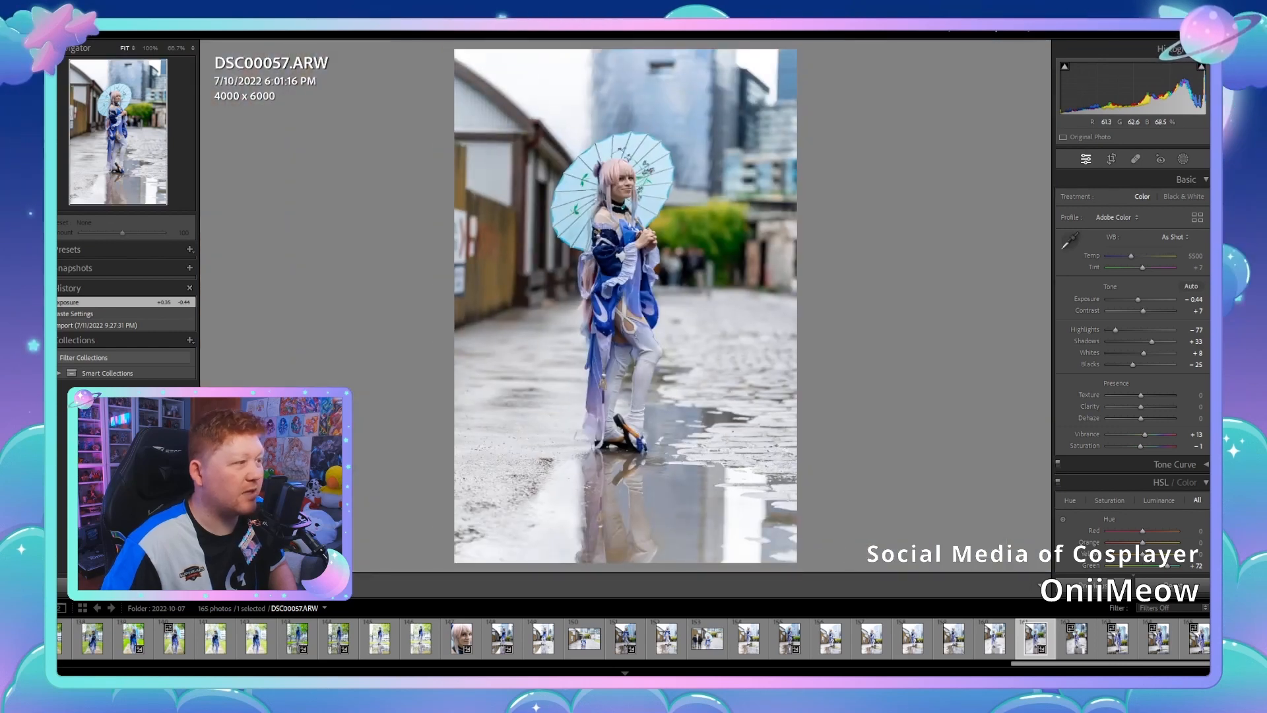
key("ctrl+alt+shift+e")
Step: Move on to DSC00059.ARW and paste the copied develop settings onto it
key("Right")
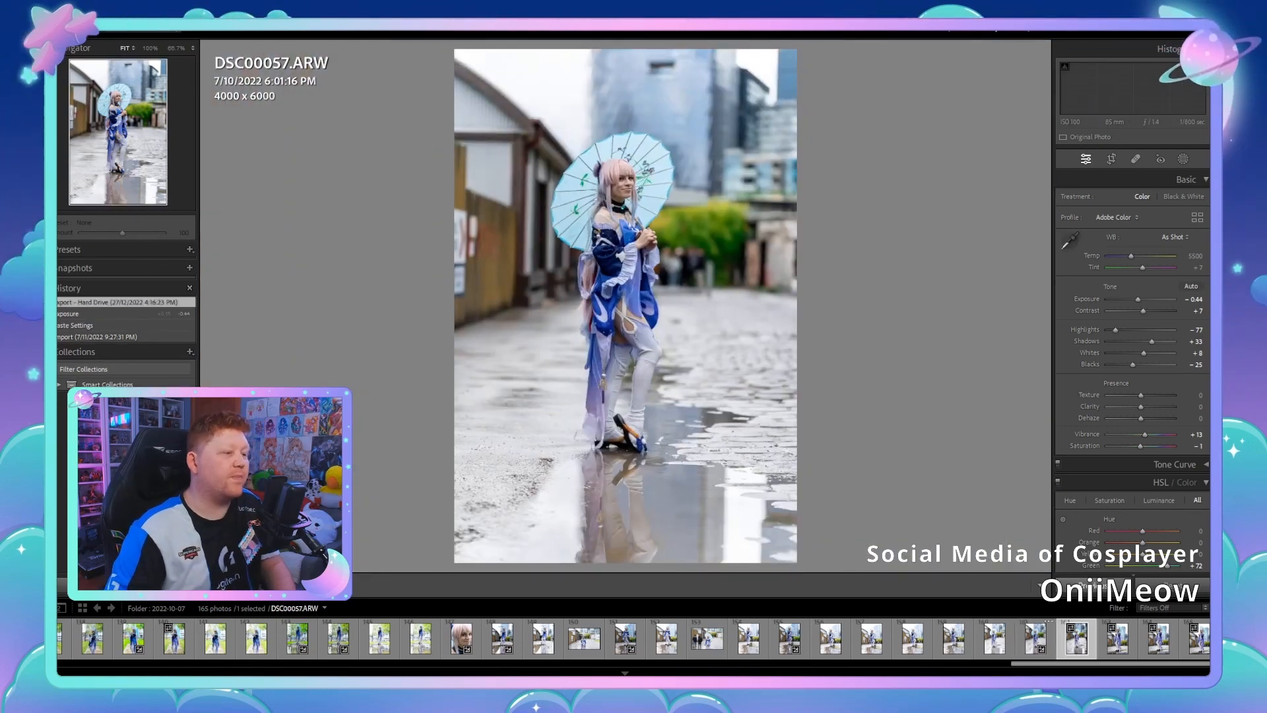
key("Right")
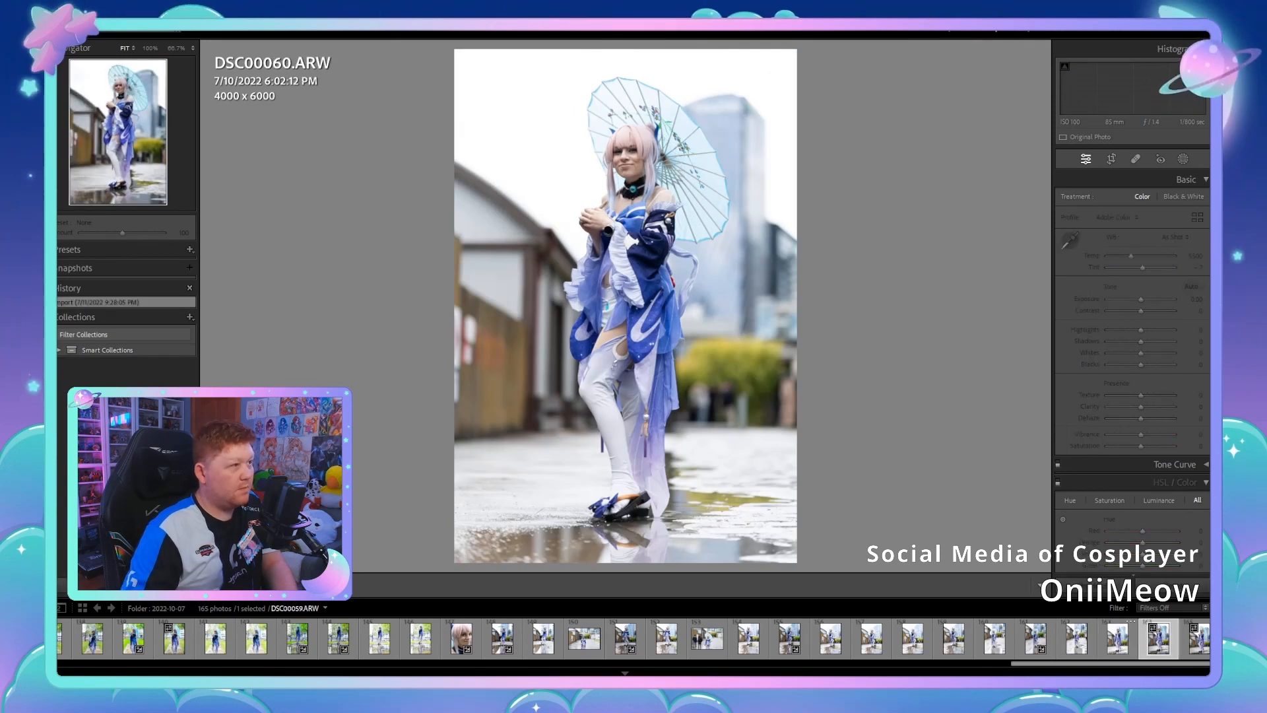
key("Left")
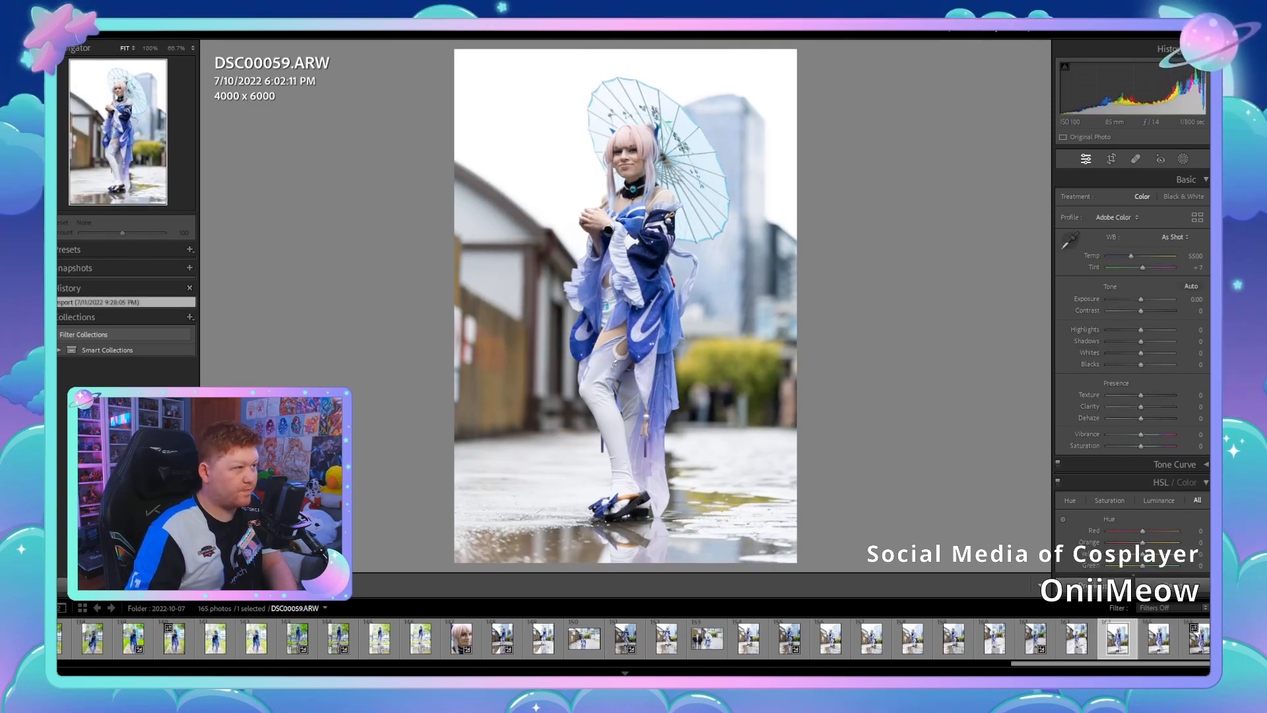
key("ctrl+v")
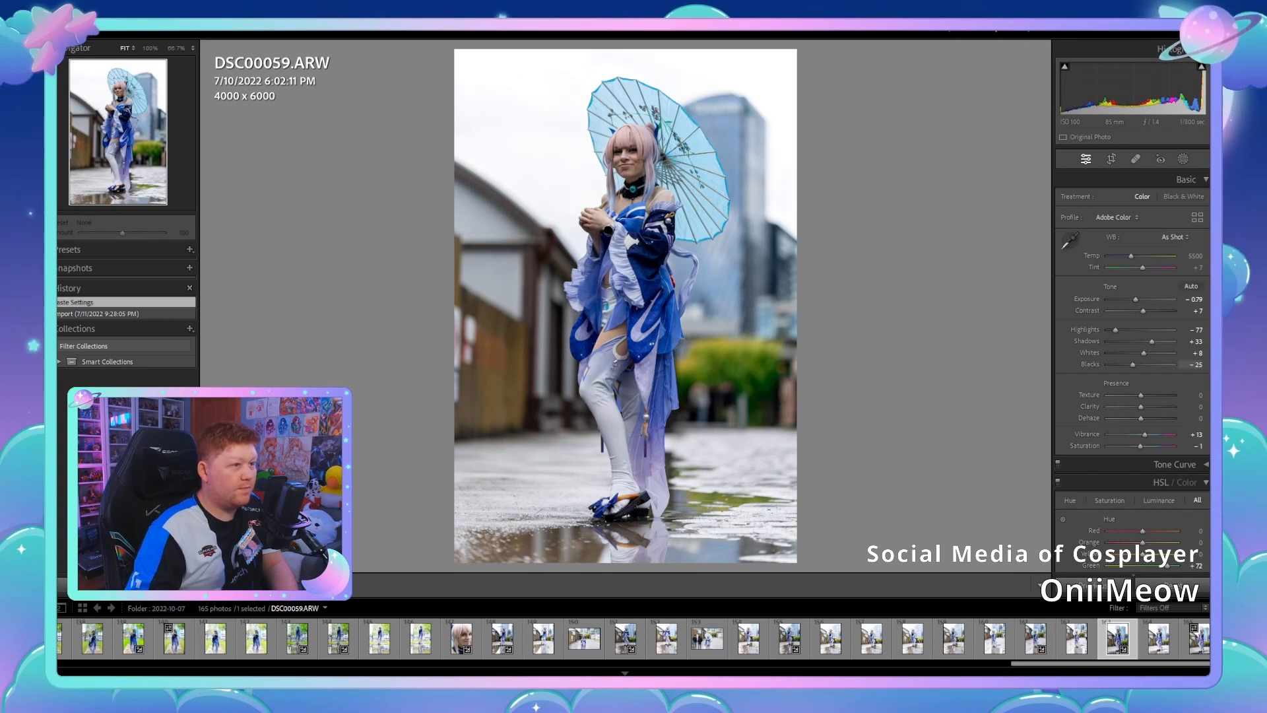
Step: Set the highlights to -91 and the exposure to -0.79 on DSC00059.ARW, inspect it up close and export it
left_click_drag(1182, 92, 1147, 95)
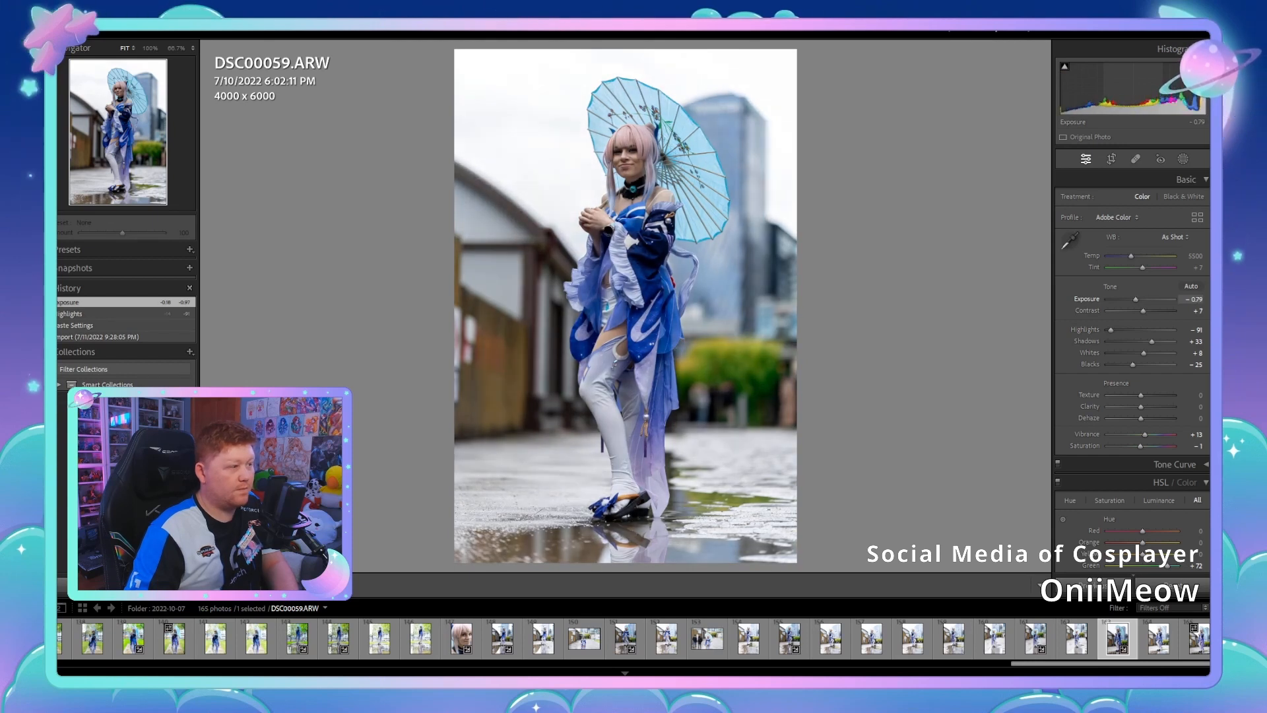
key("z")
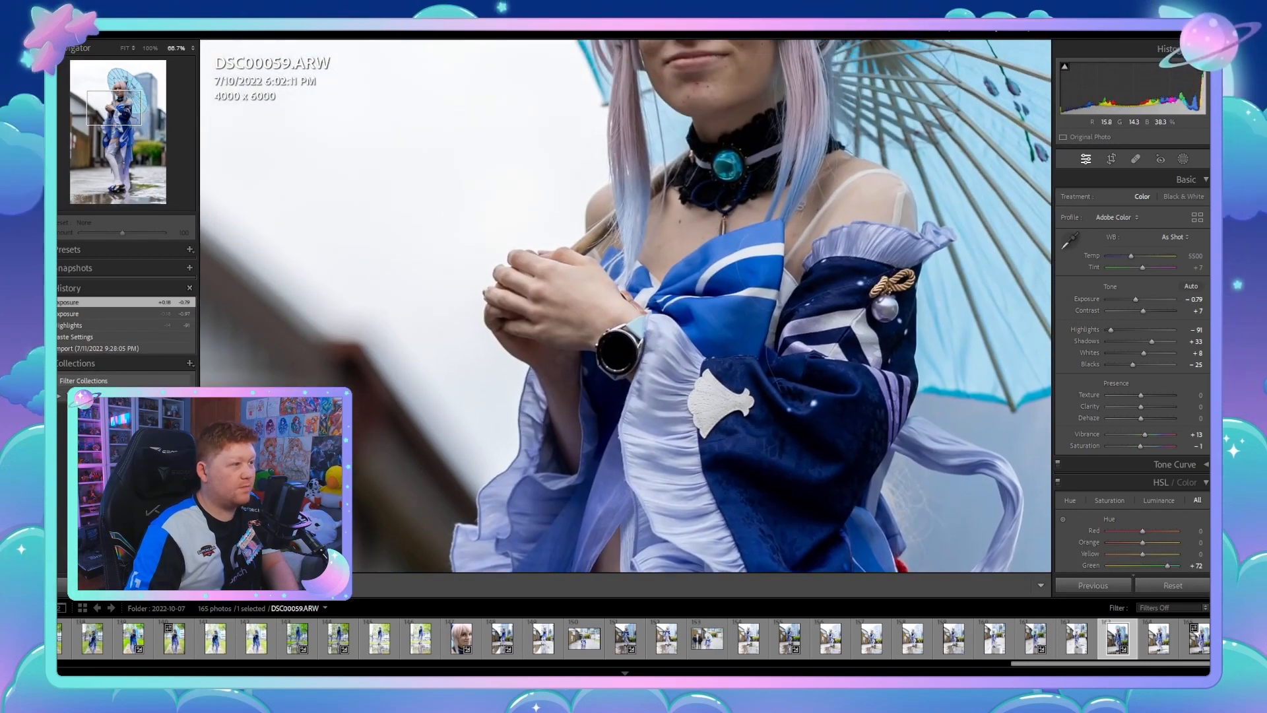
key("z")
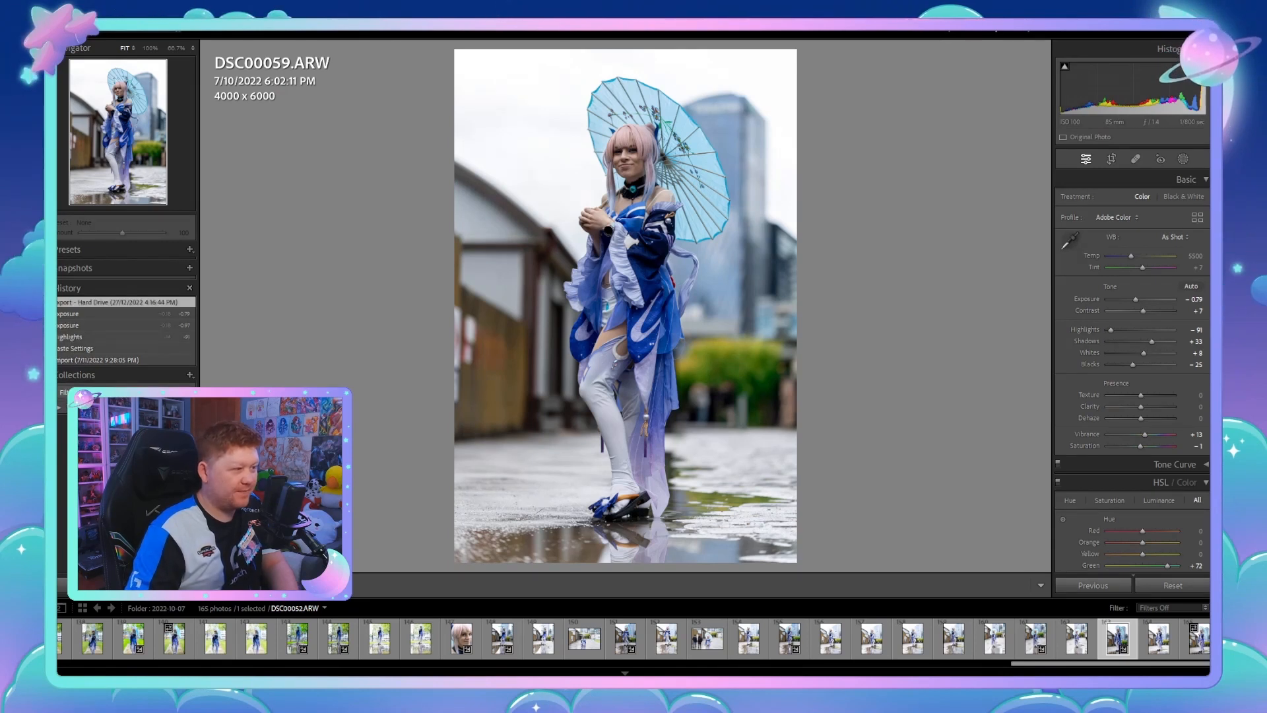
Step: Paste the copied develop settings onto DSC00060.ARW, set its exposure to -1.05 and export it
key("Right")
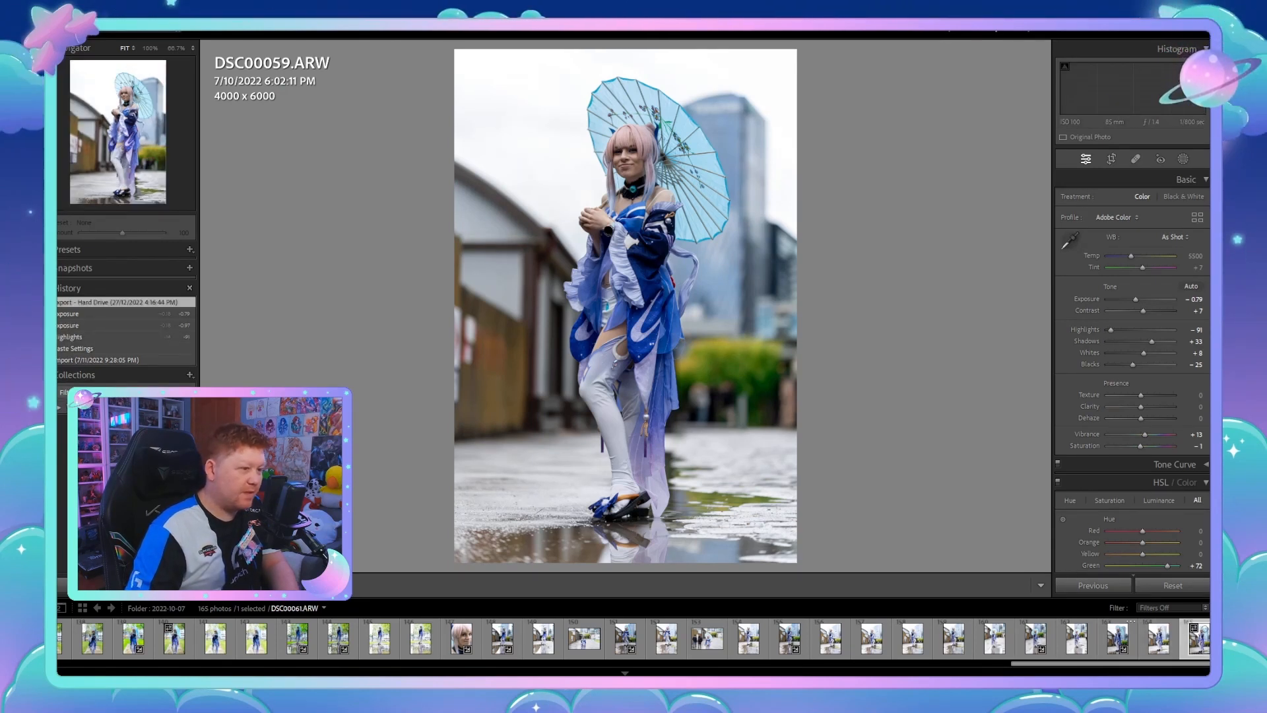
key("Left")
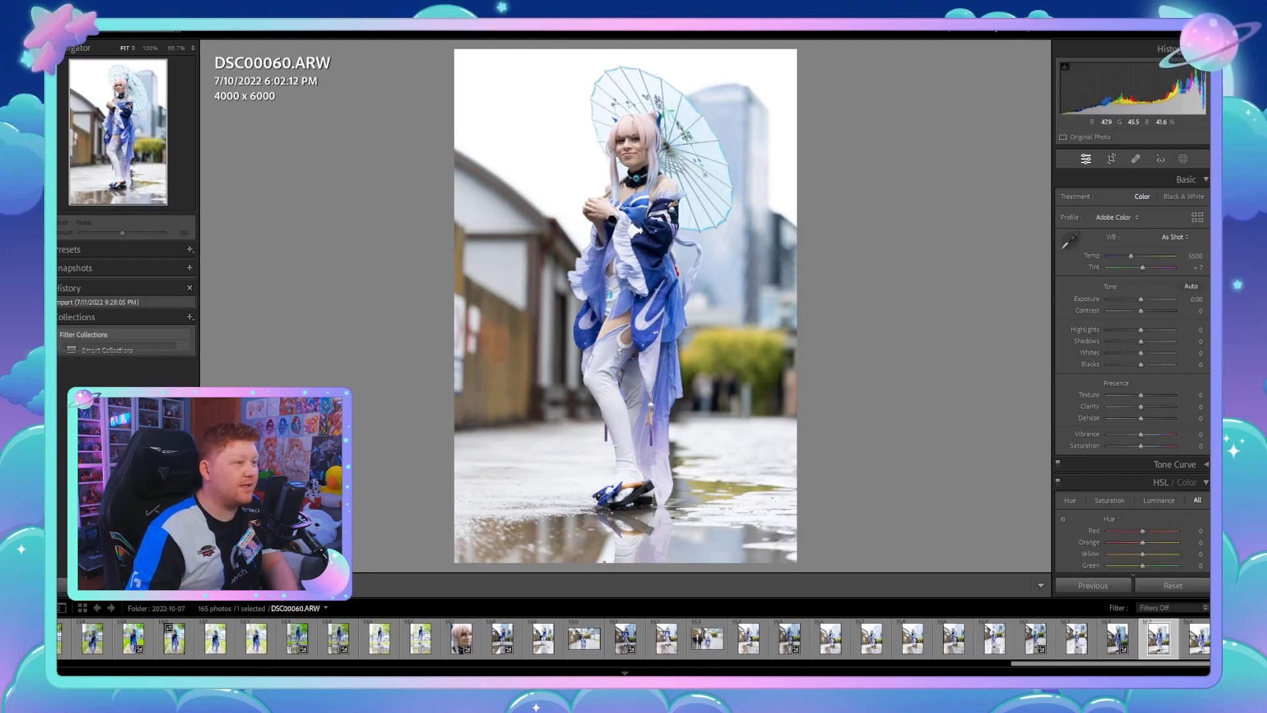
key("ctrl+shift+v")
key("minus")
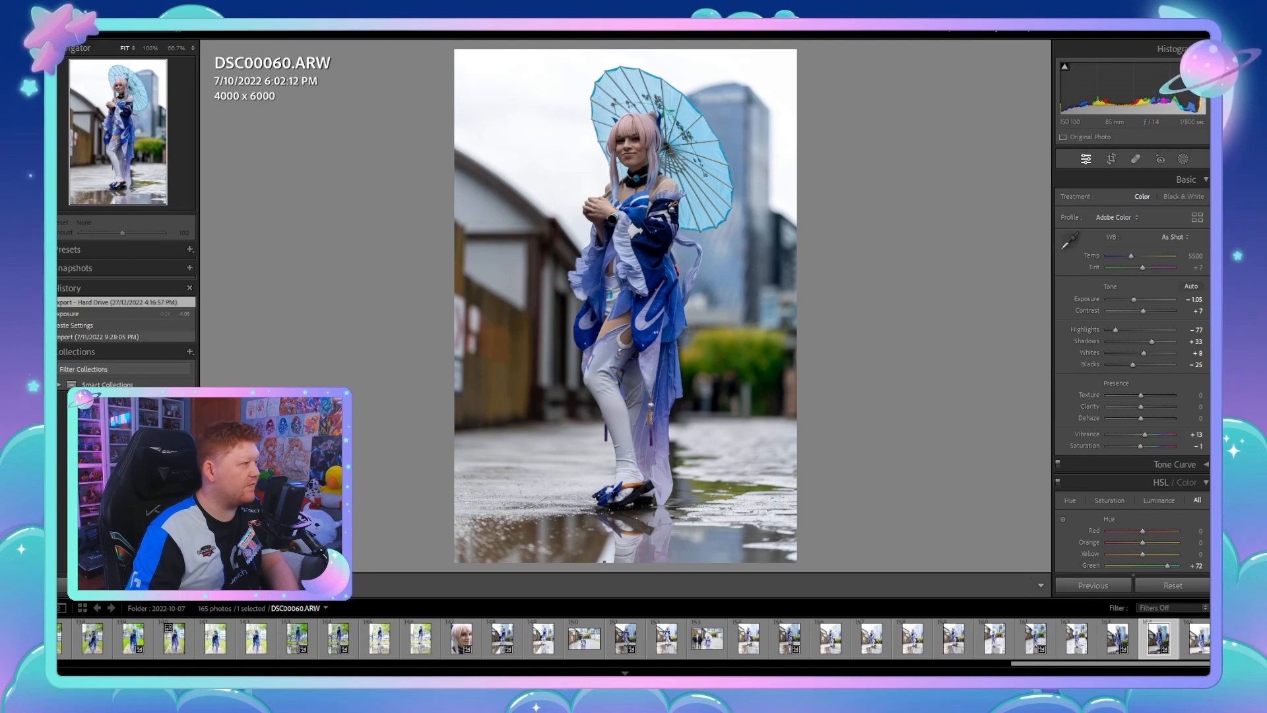
Step: Open the 2022-10-09 folder of the Pax 2022 shoot and bring its photos into the Develop module
scroll(634, 639, "up", 5)
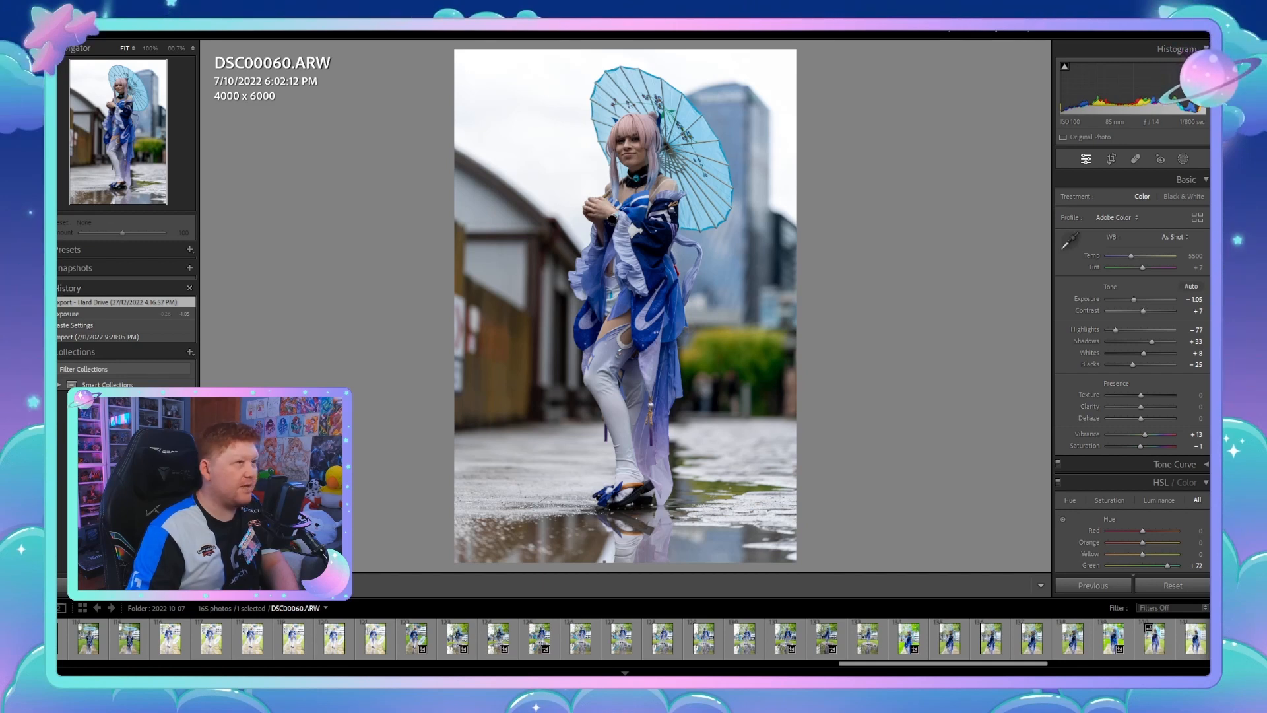
key("e")
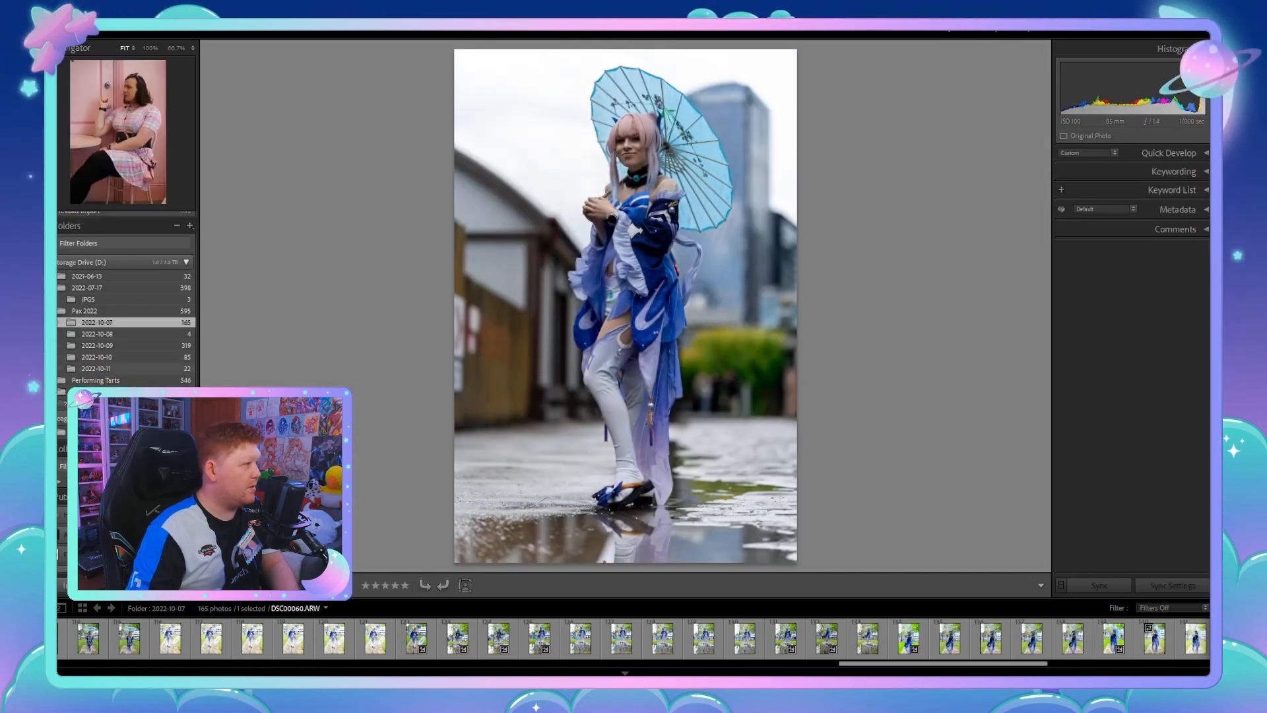
left_click(97, 334)
left_click(97, 345)
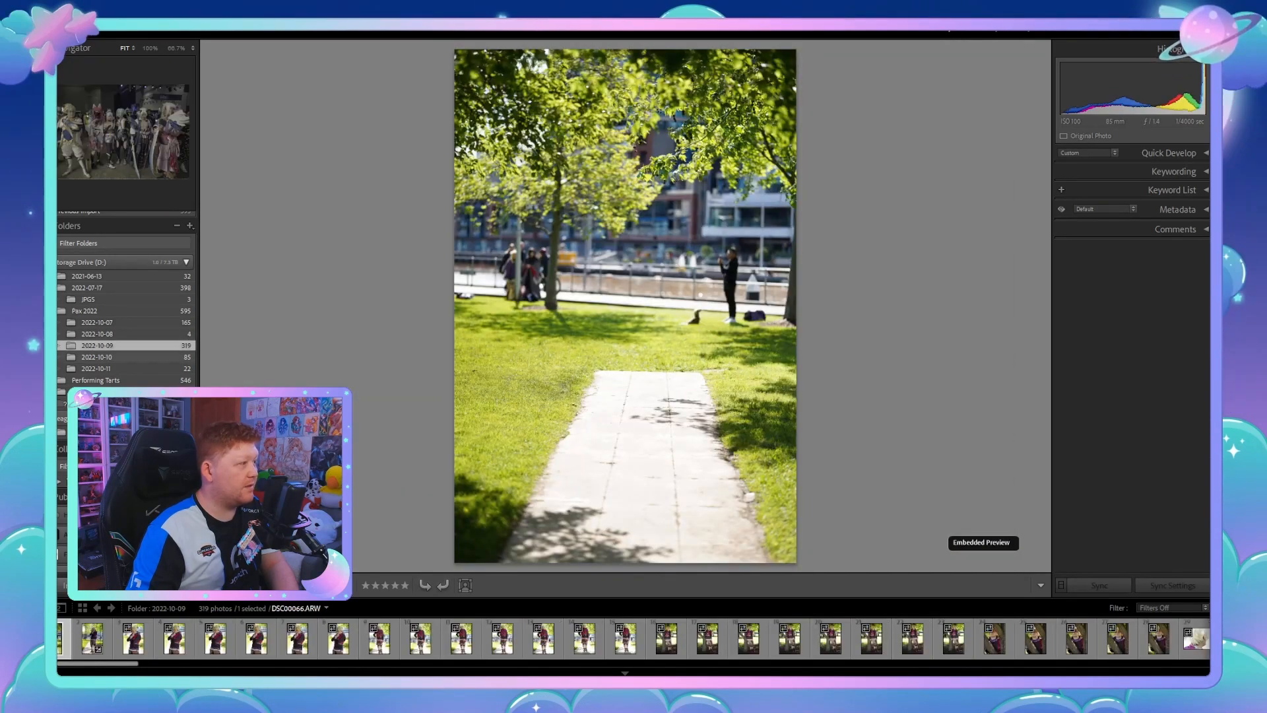
key("d")
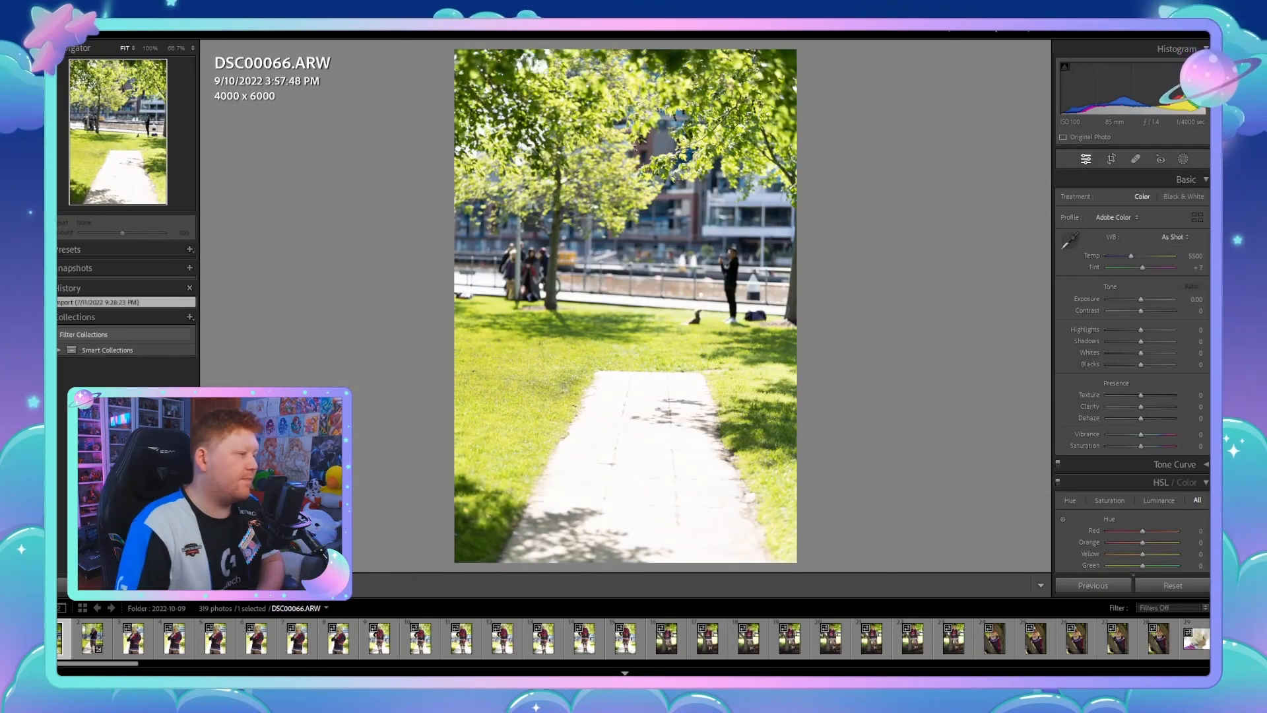
Step: Find the edited DSC00243.ARW, copy its develop settings and paste them onto the skirt-twirl shot DSC00246.ARW
scroll(633, 638, "down", 15)
scroll(634, 638, "up", 10)
scroll(633, 638, "up", 5)
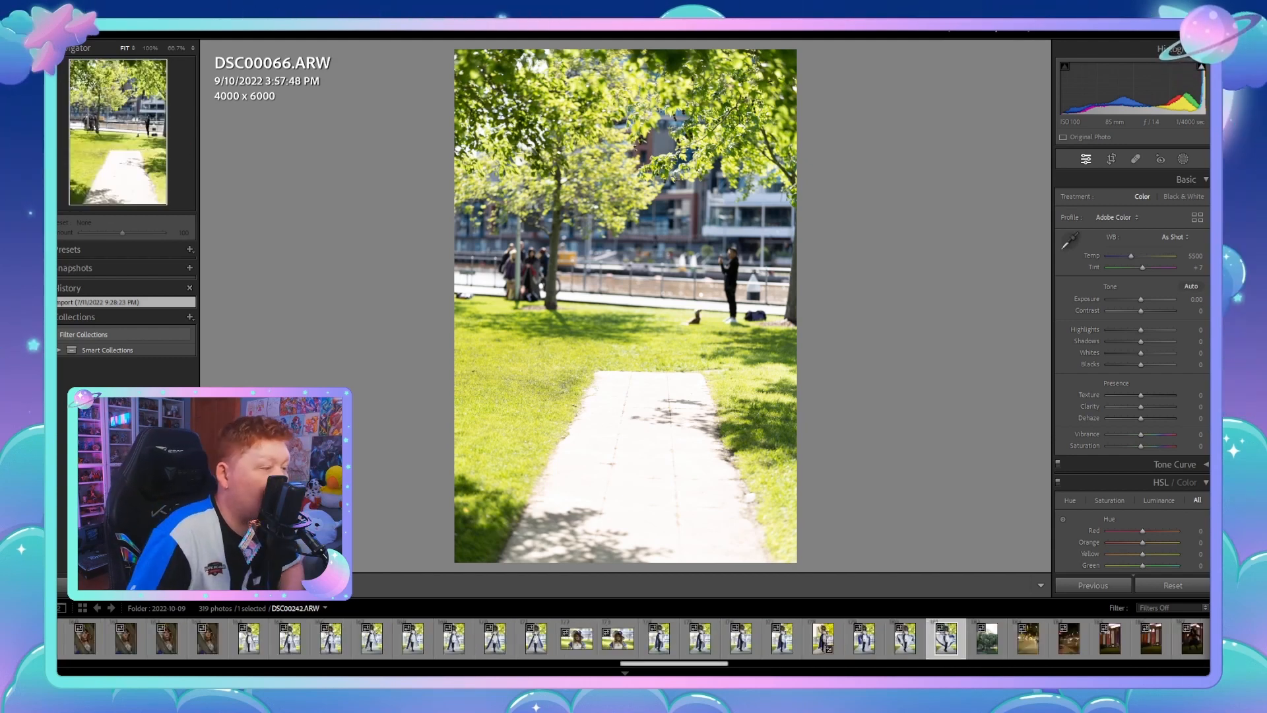
left_click(946, 638)
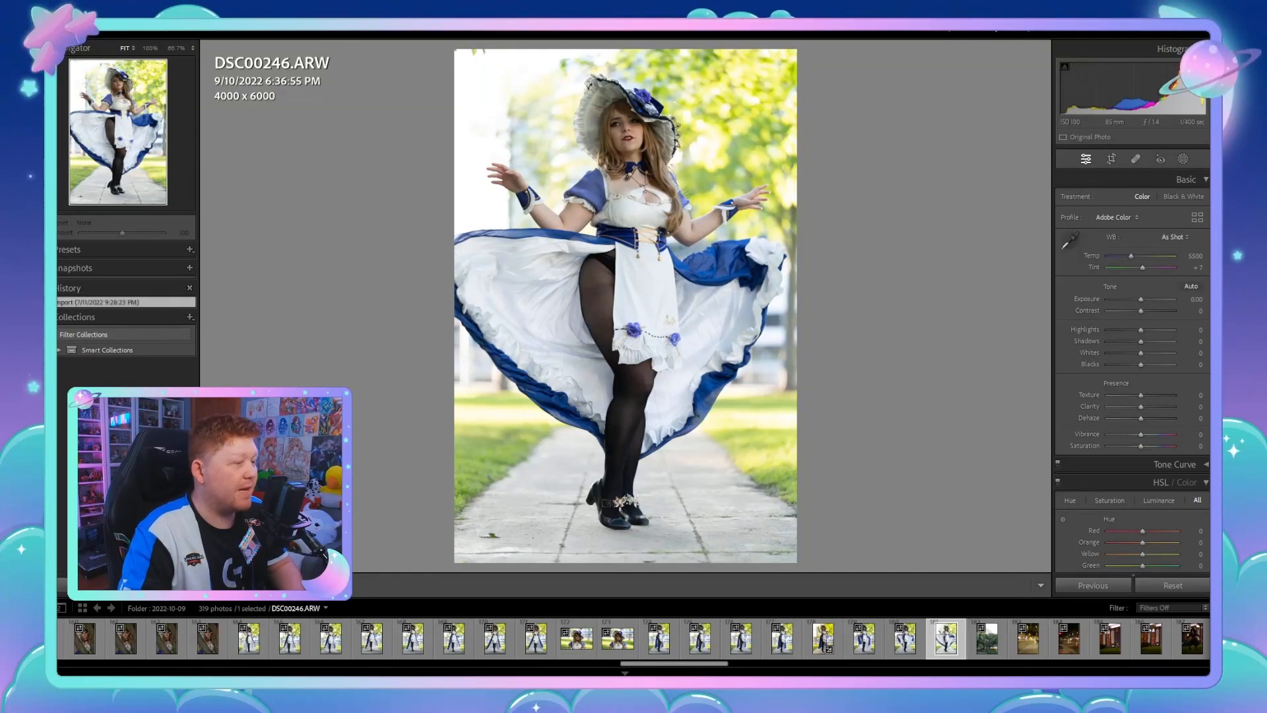
left_click(783, 638)
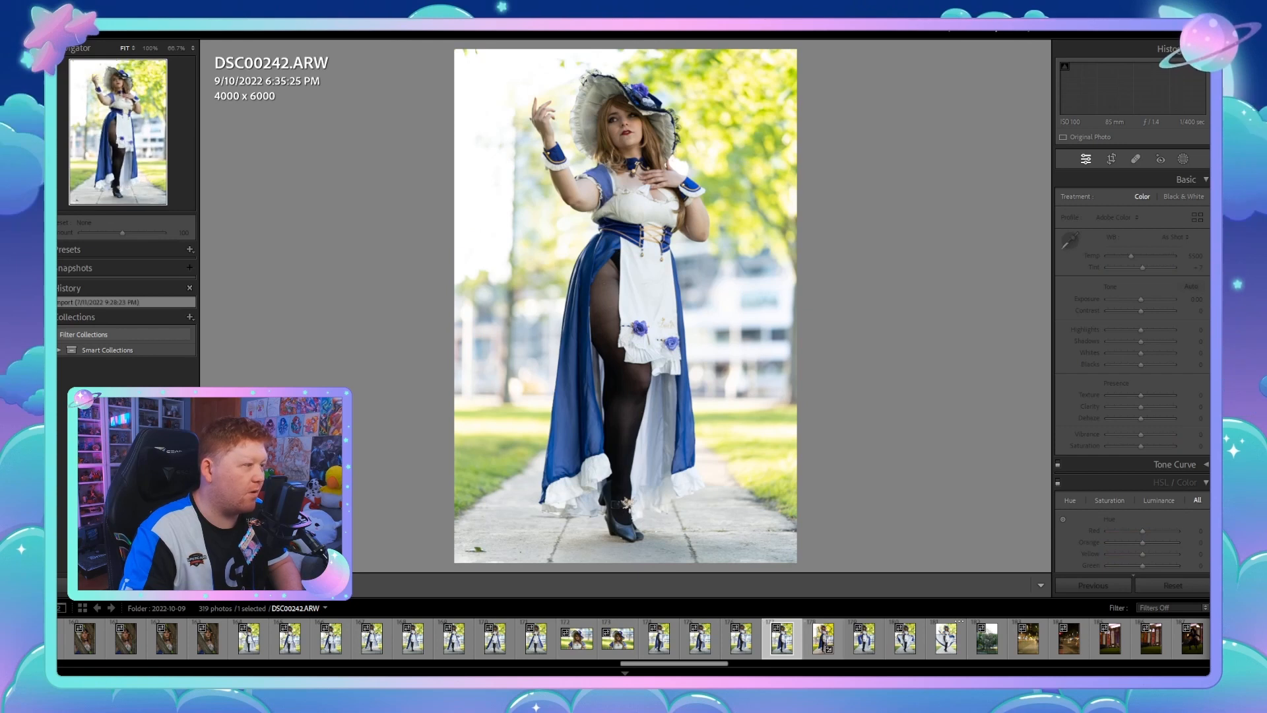
left_click(824, 638)
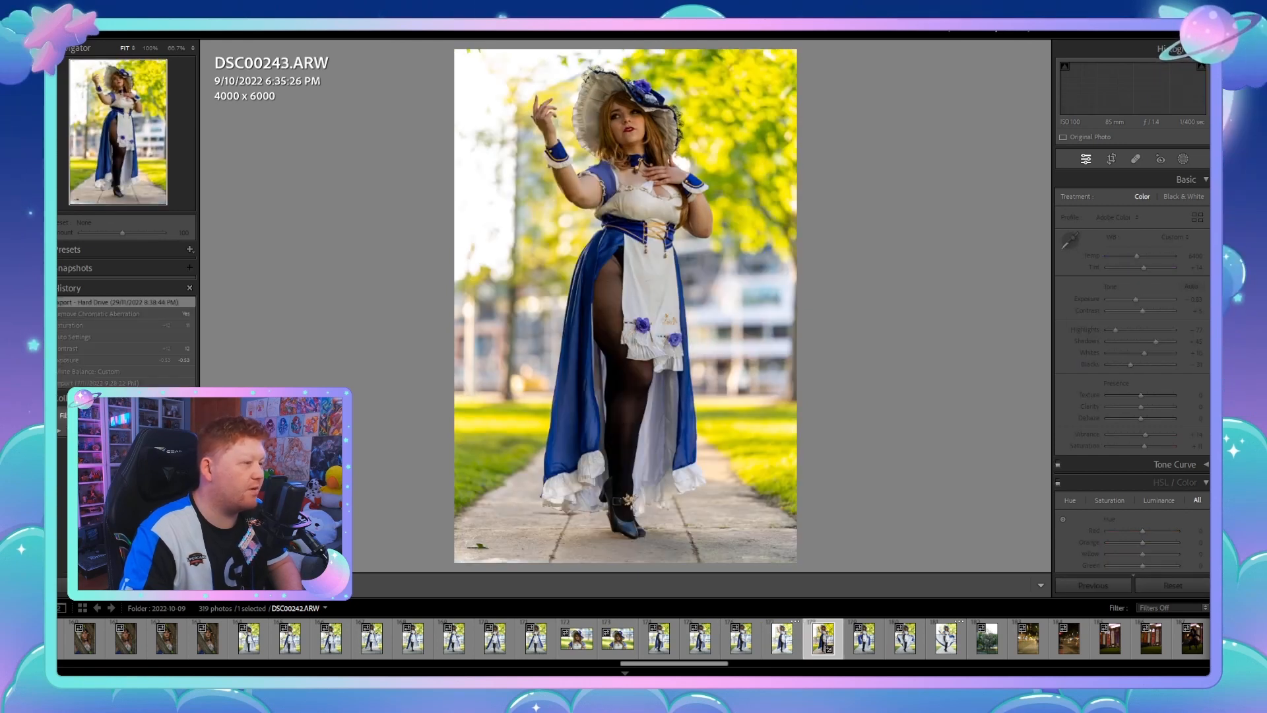
left_click(946, 638)
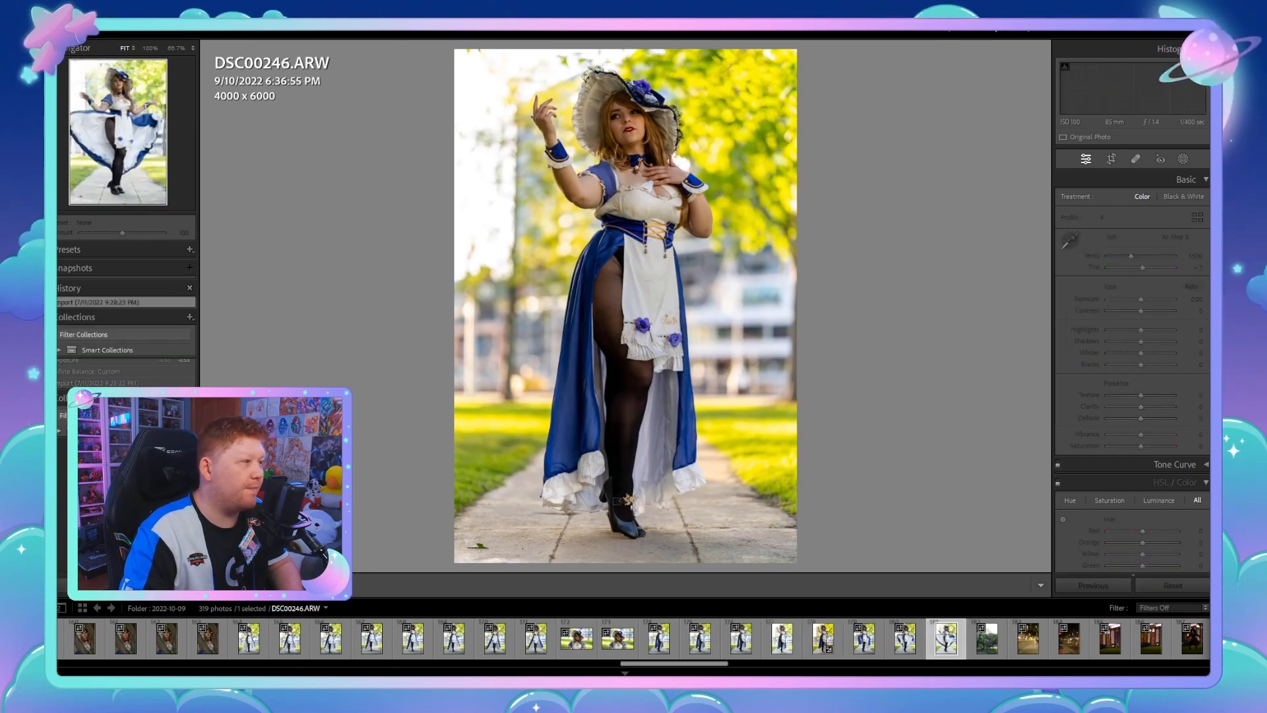
key("ctrl+shift+v")
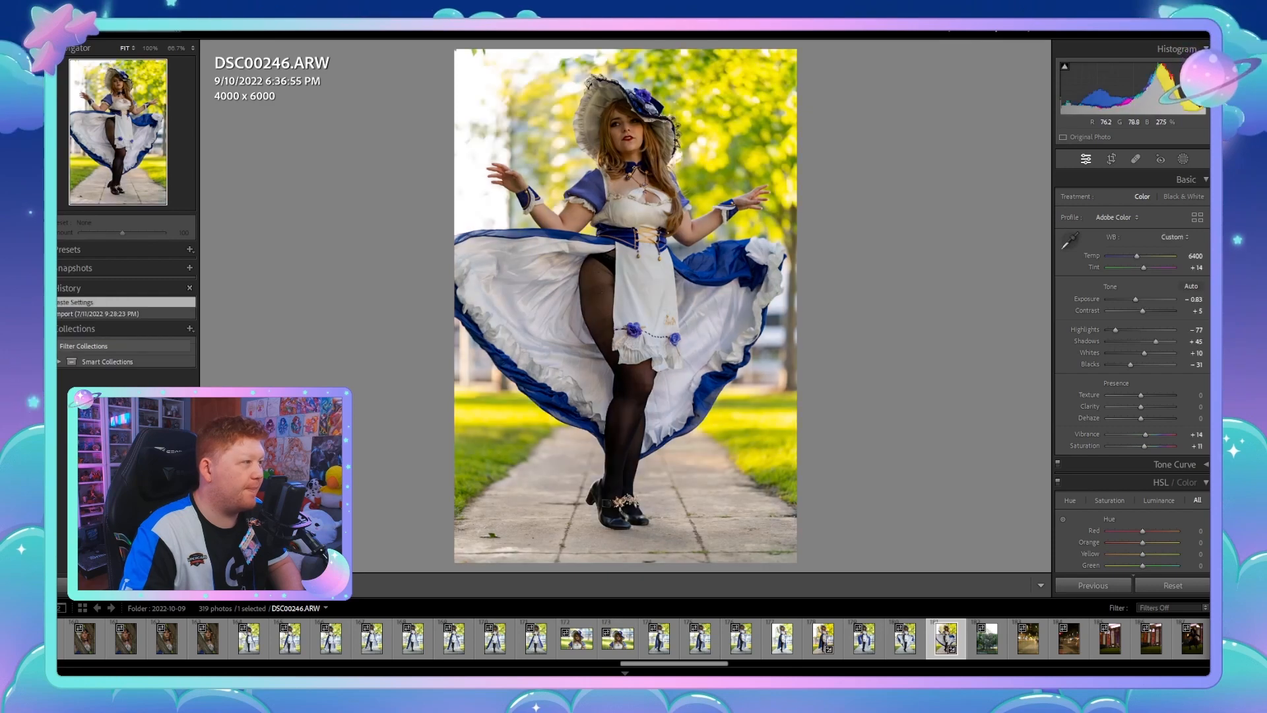
left_click_drag(580, 248, 505, 598)
left_click_drag(686, 211, 671, 454)
left_click(671, 454)
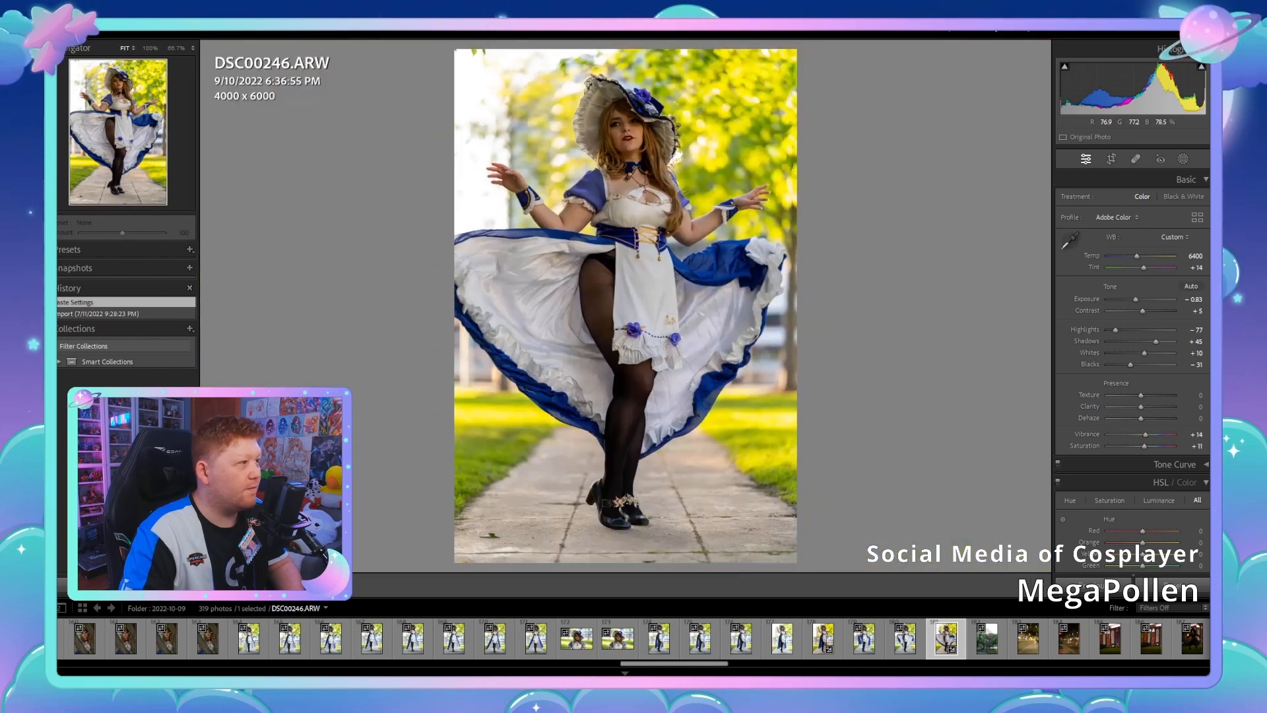
Step: Move to DSC00245.ARW, paste the copied develop settings onto it and export the photo
mouse_move(660, 663)
left_mouse_down()
mouse_move(693, 664)
mouse_move(664, 663)
left_mouse_up()
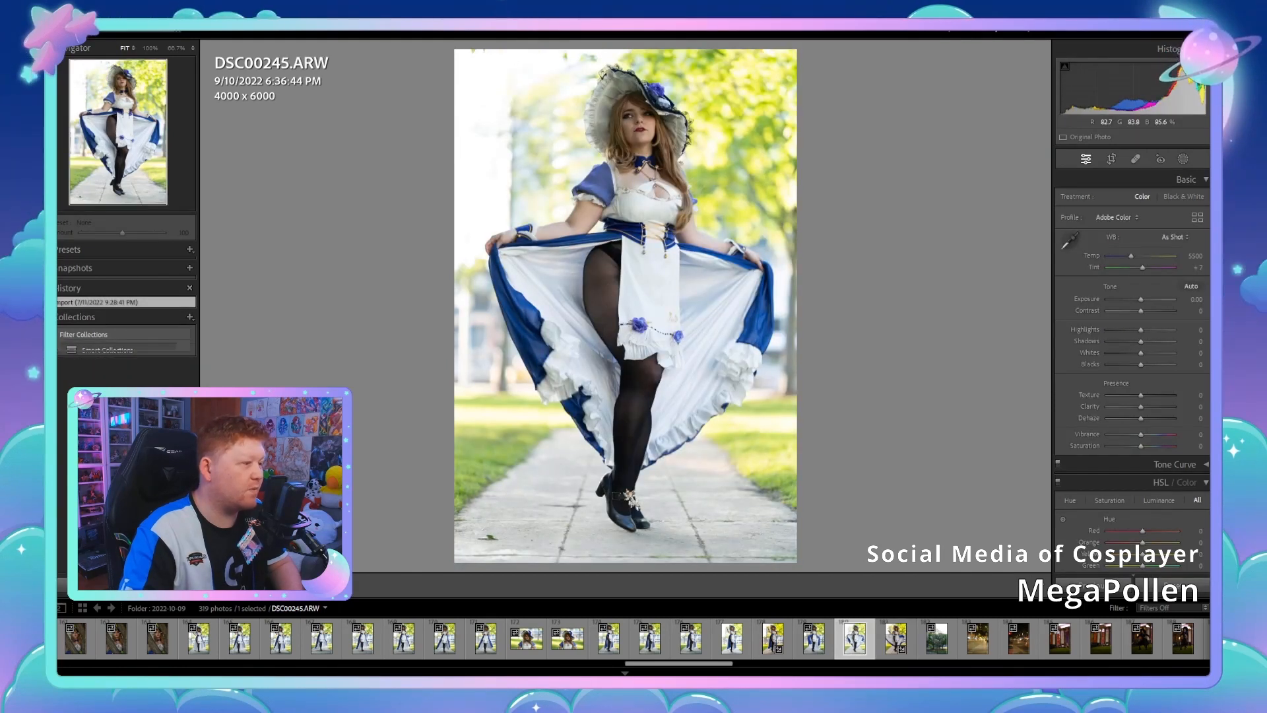
key("ctrl+shift+v")
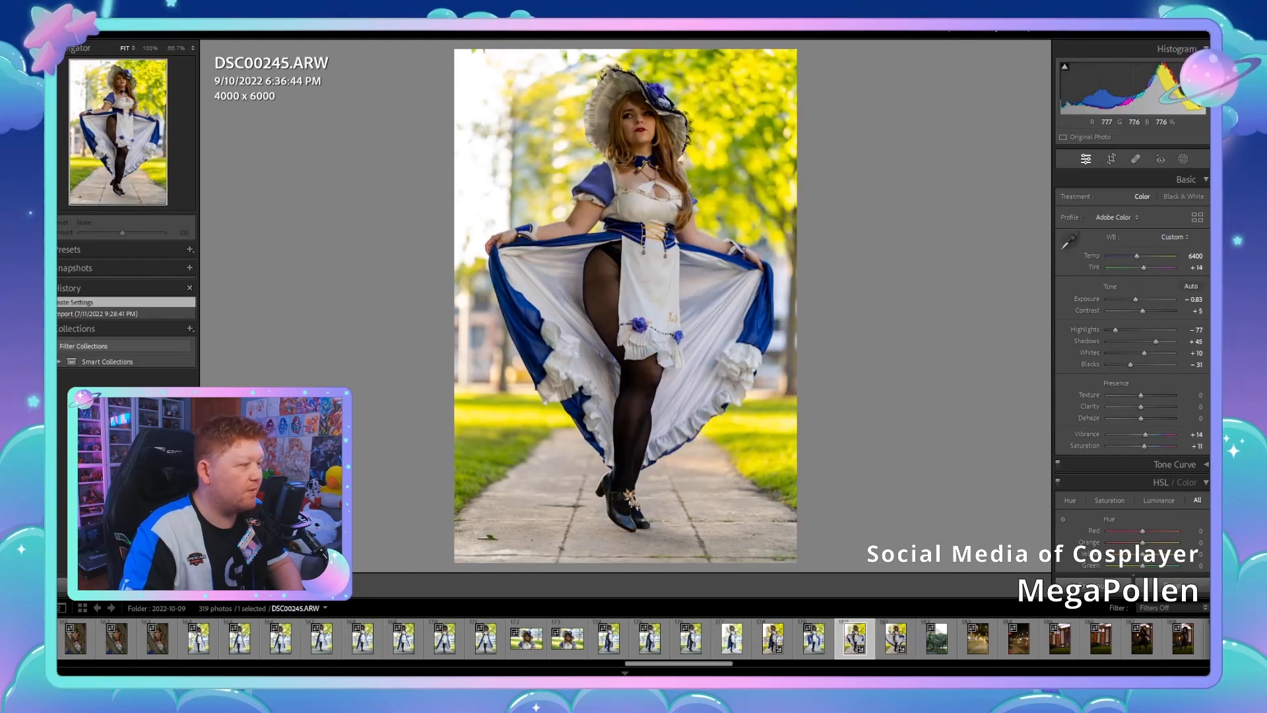
key("ctrl+alt+shift+e")
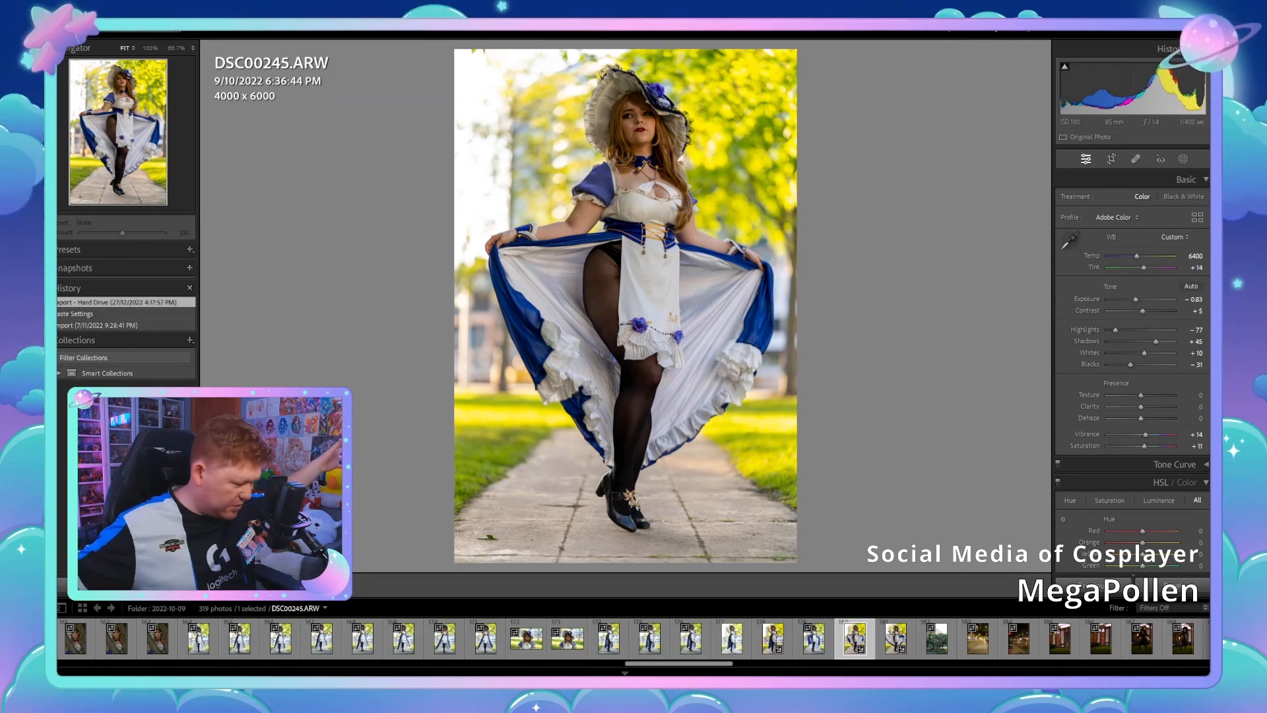
Step: Paste the copied develop settings onto DSC00244.ARW and compare the raised-hand shots DSC00242.ARW and DSC00243.ARW
key("Left")
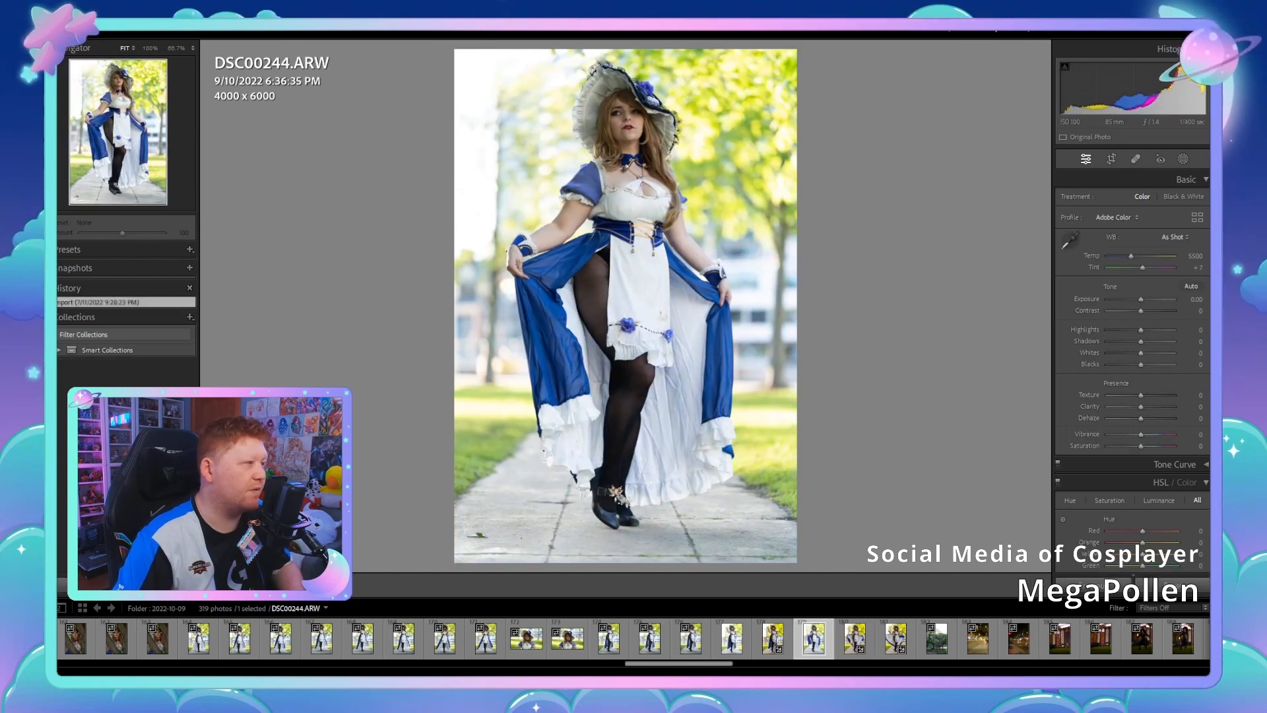
key("ctrl+shift+v")
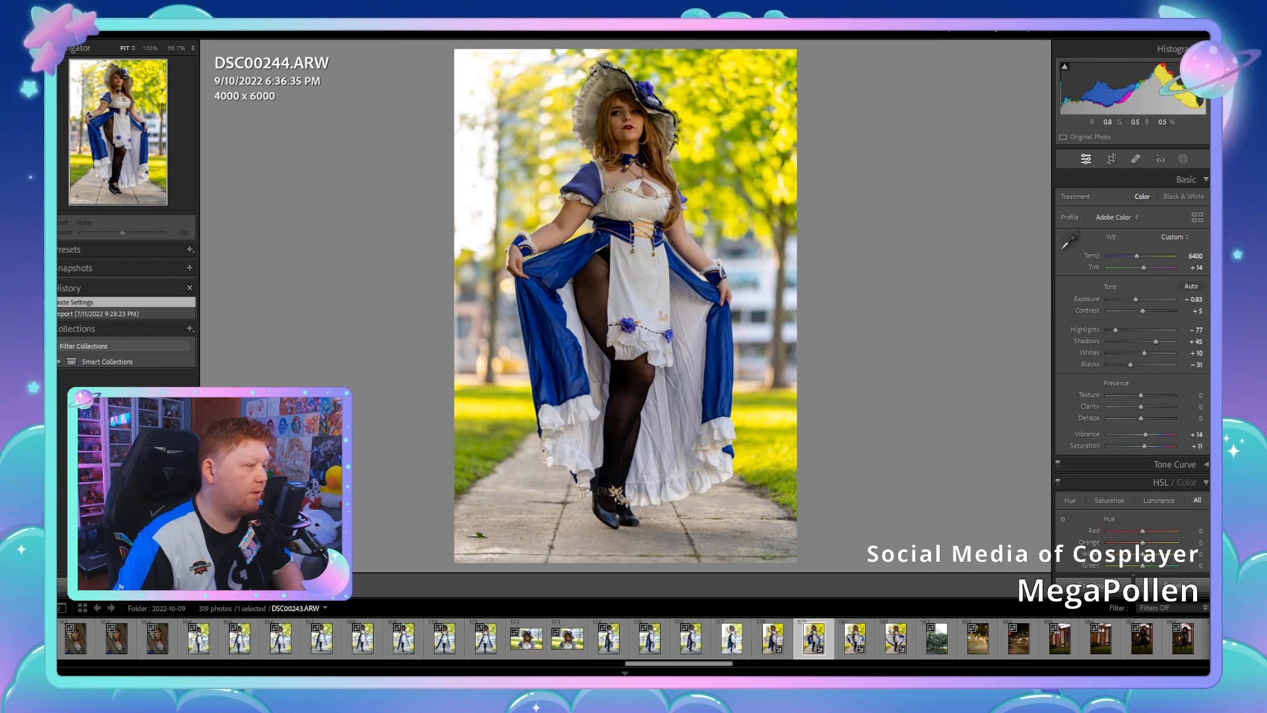
key("Left")
key("Left")
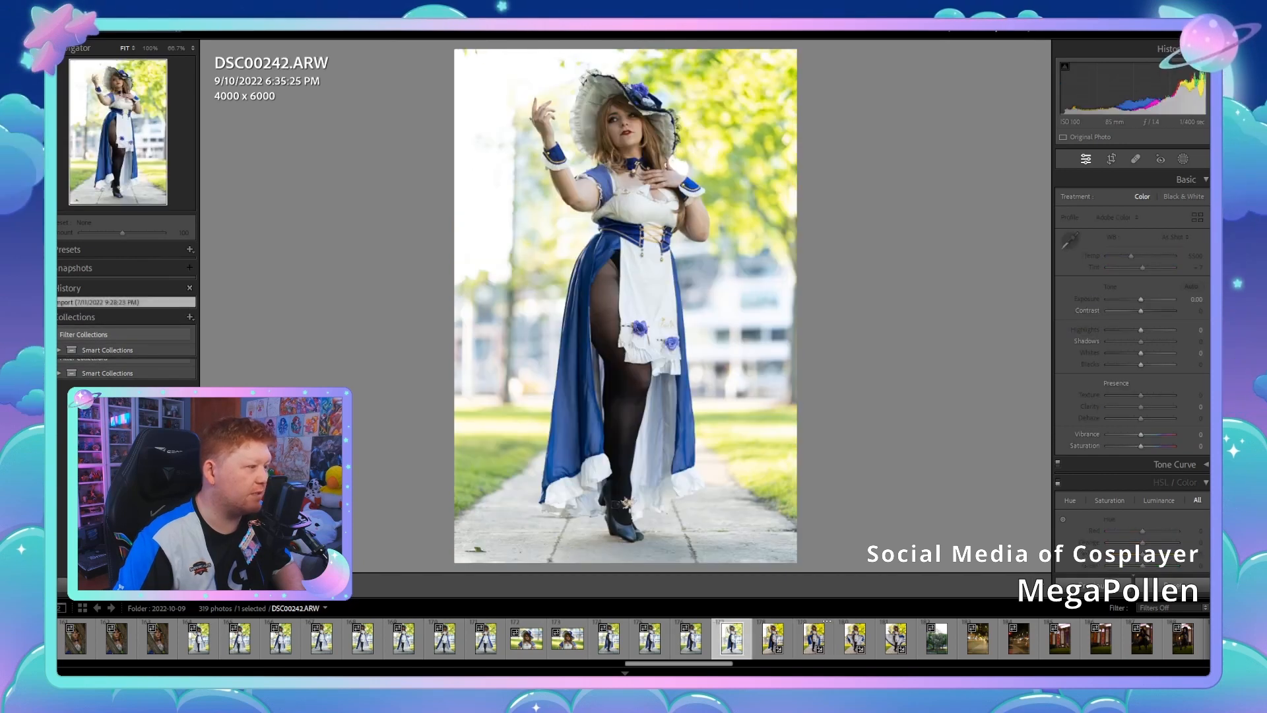
key("Right")
key("Left")
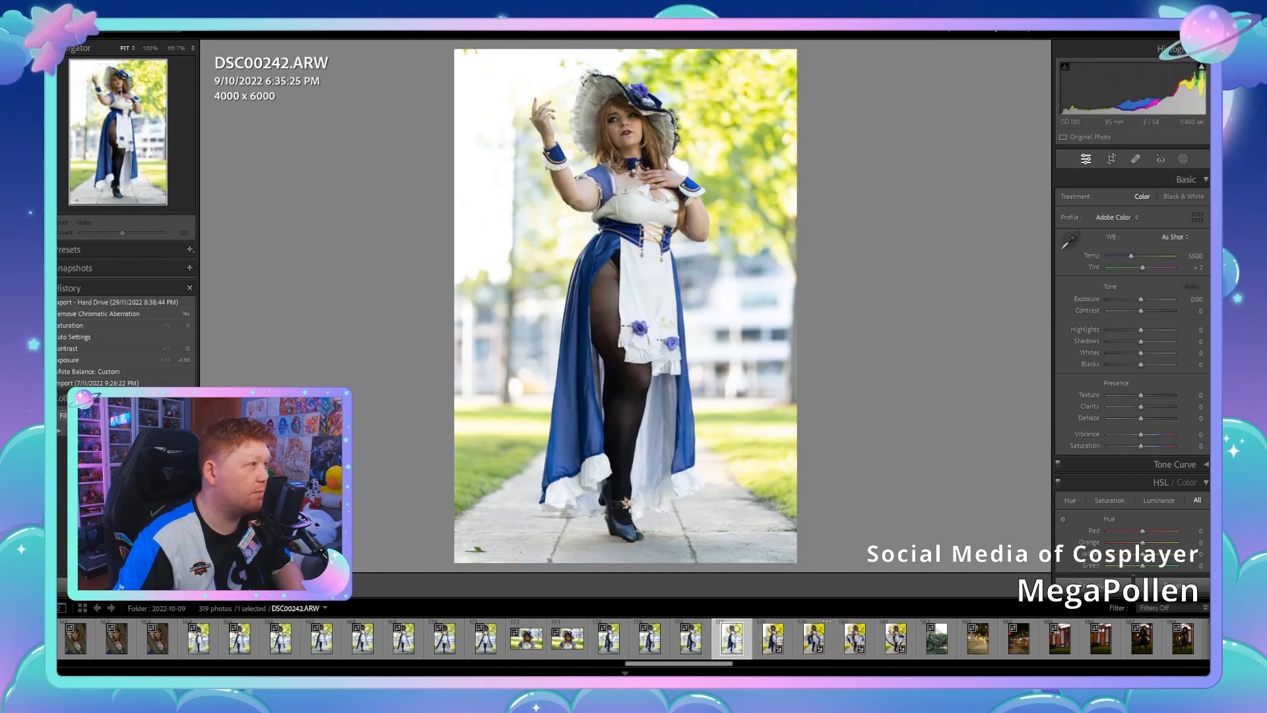
key("Right")
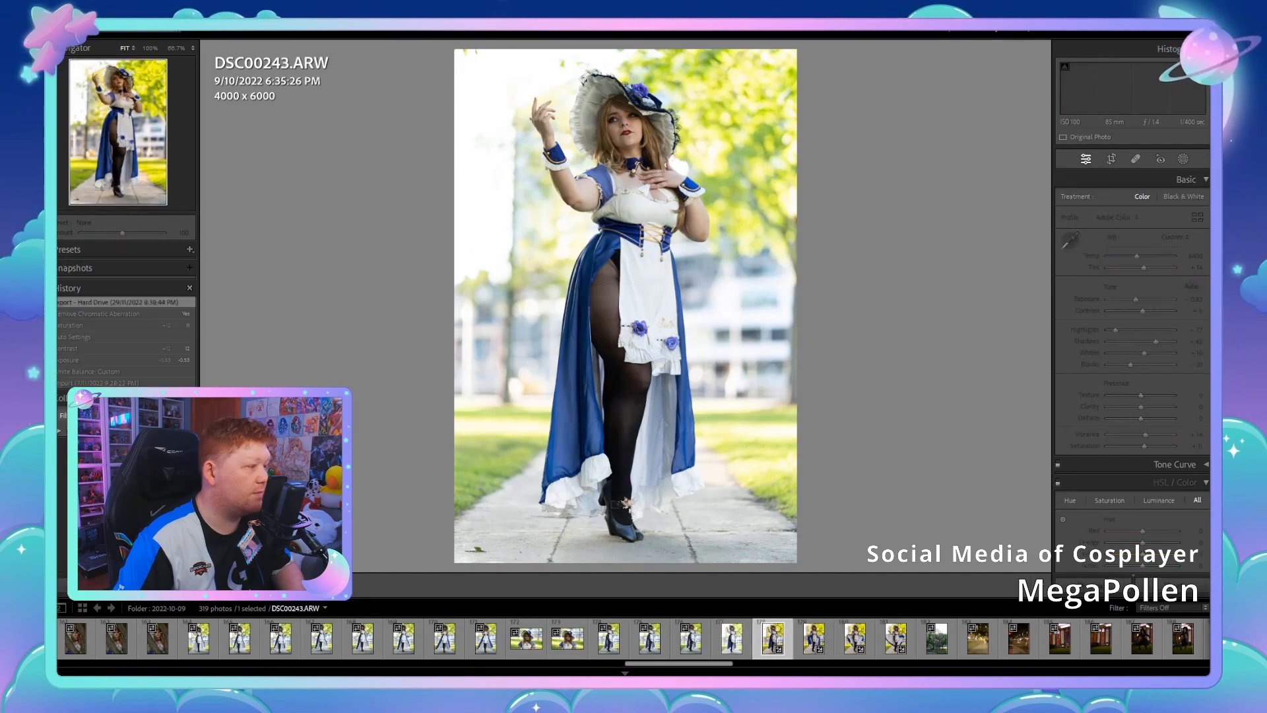
Step: Browse back through the earlier poses to the close-up portrait DSC00238.ARW and paste the copied develop settings onto it
key("Left")
key("Left")
key("Left")
key("Left")
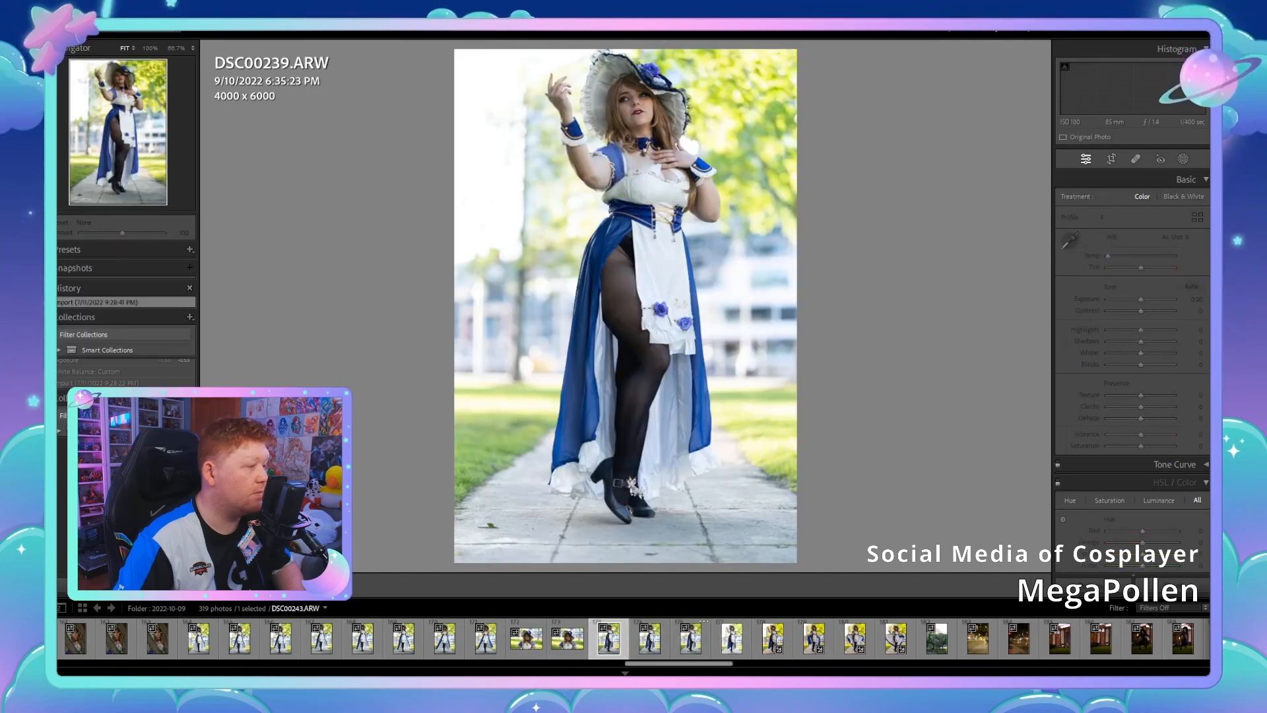
key("Right")
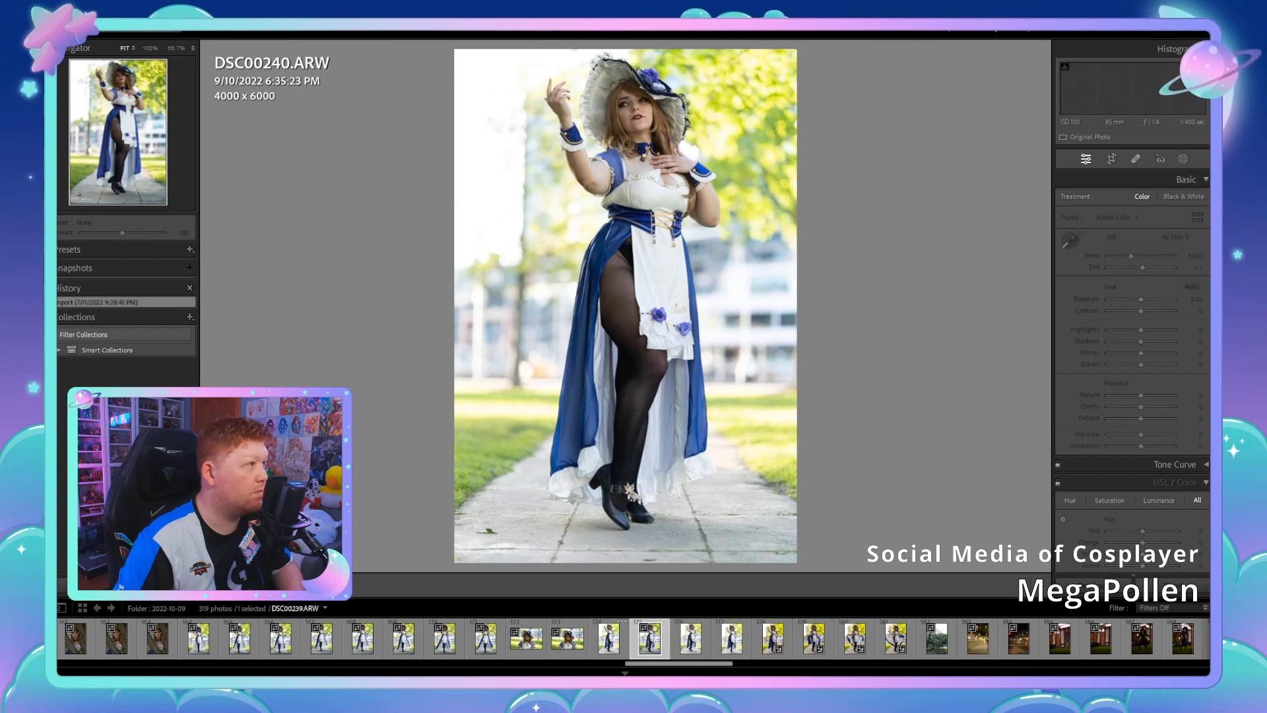
key("Left")
key("Left")
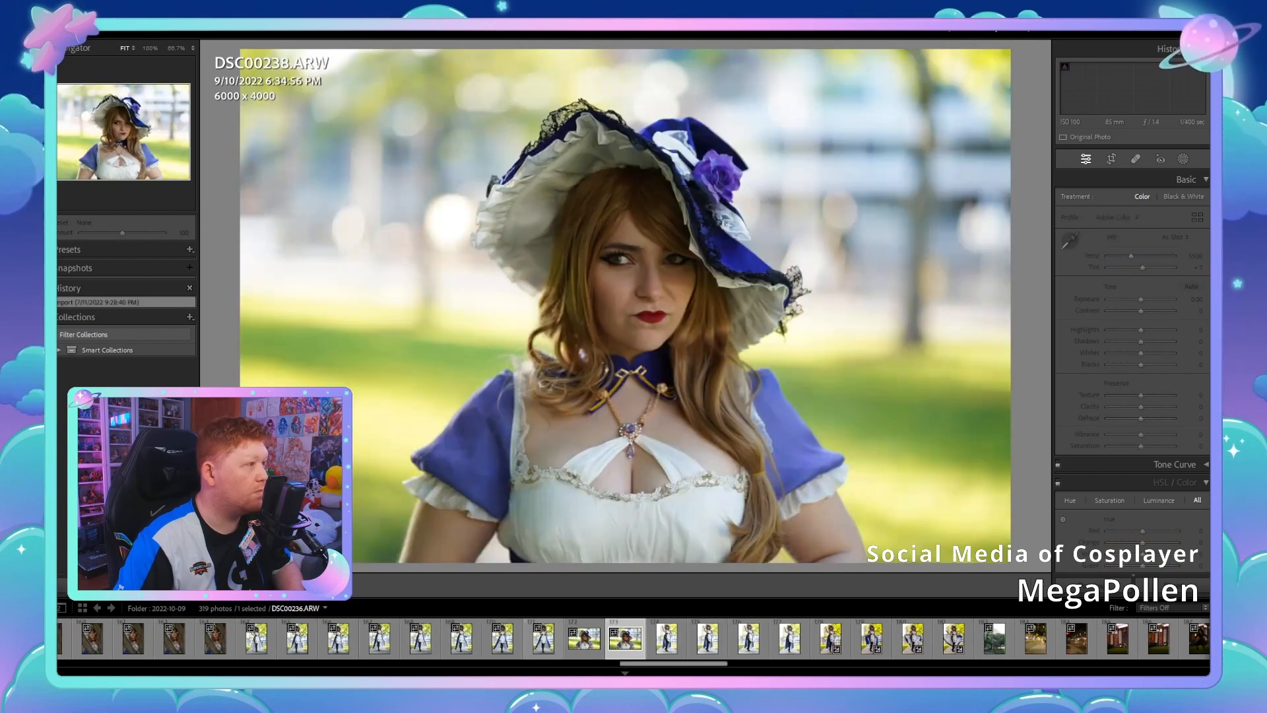
key("ctrl+shift+v")
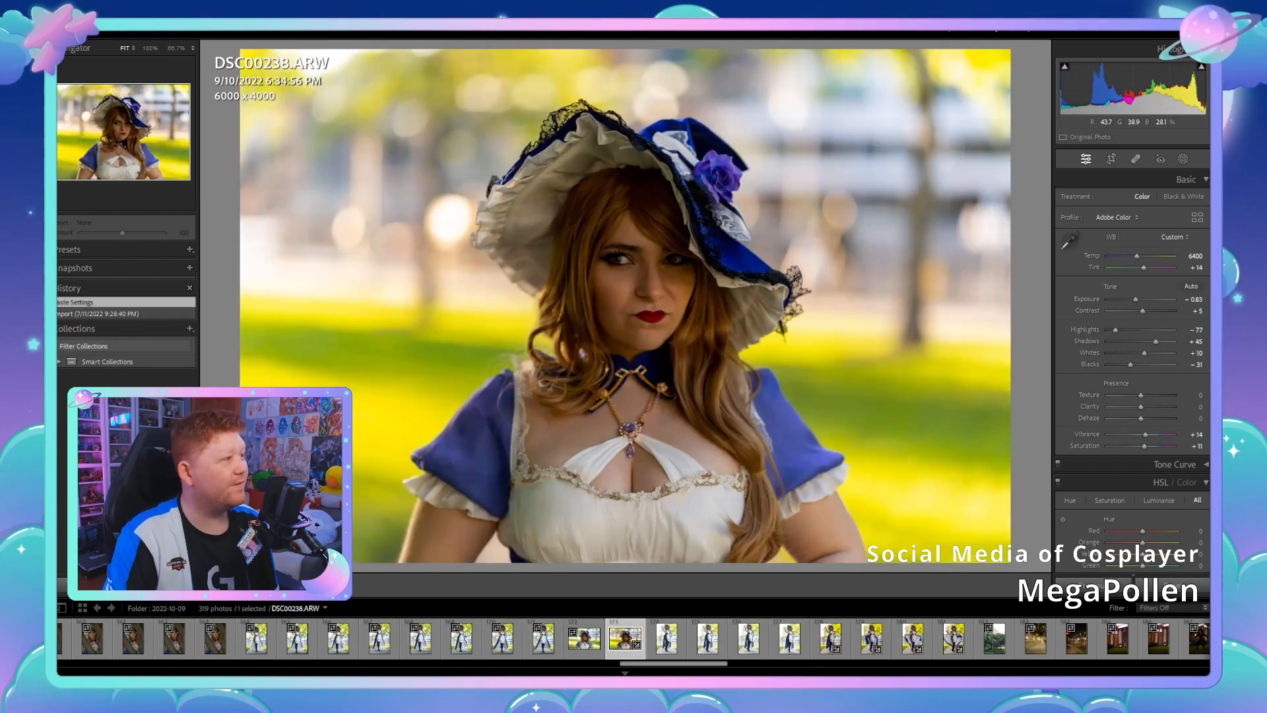
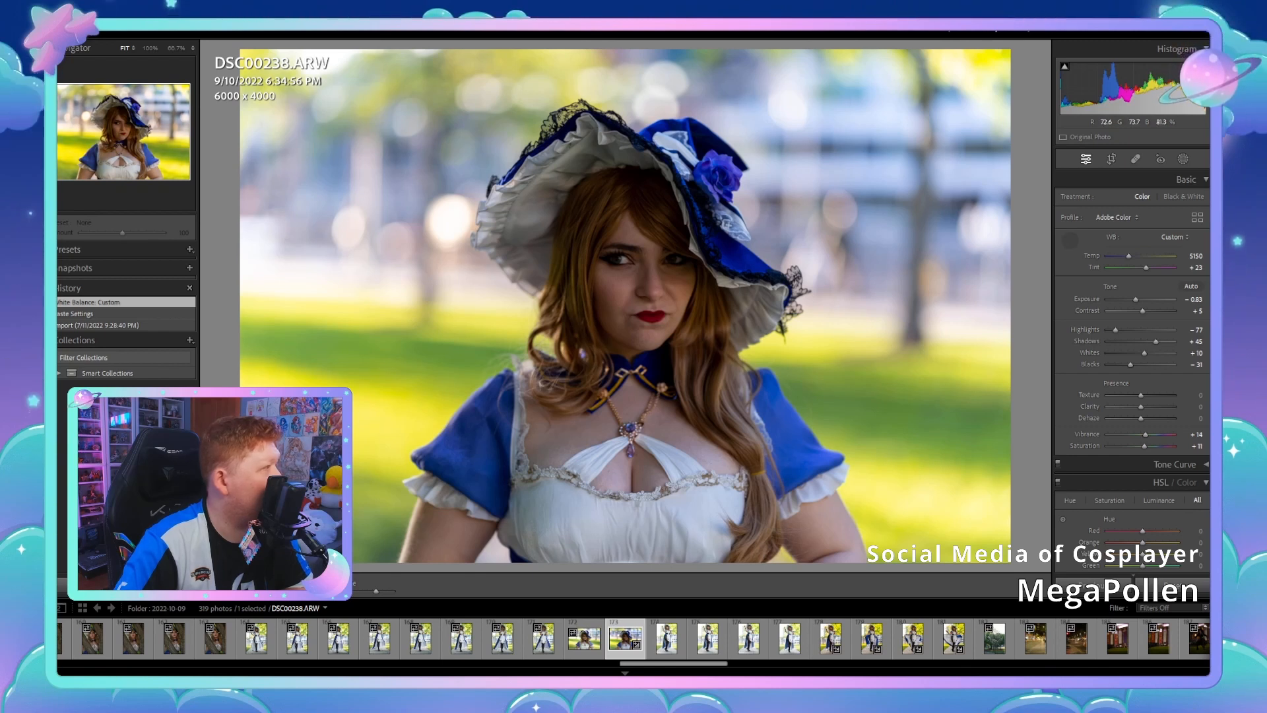
Step: Sample the portrait's white balance from the sleeve and the white bodice, and set the temperature to 6550
left_click(802, 462)
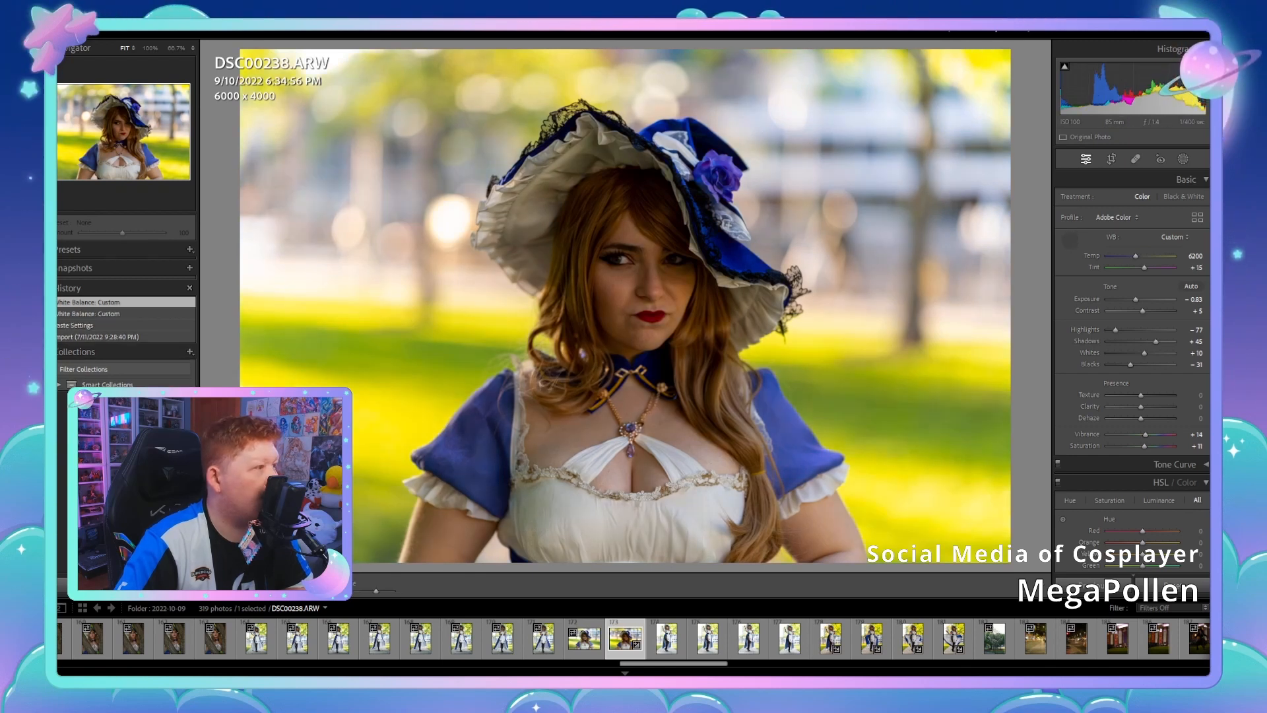
left_click(660, 489)
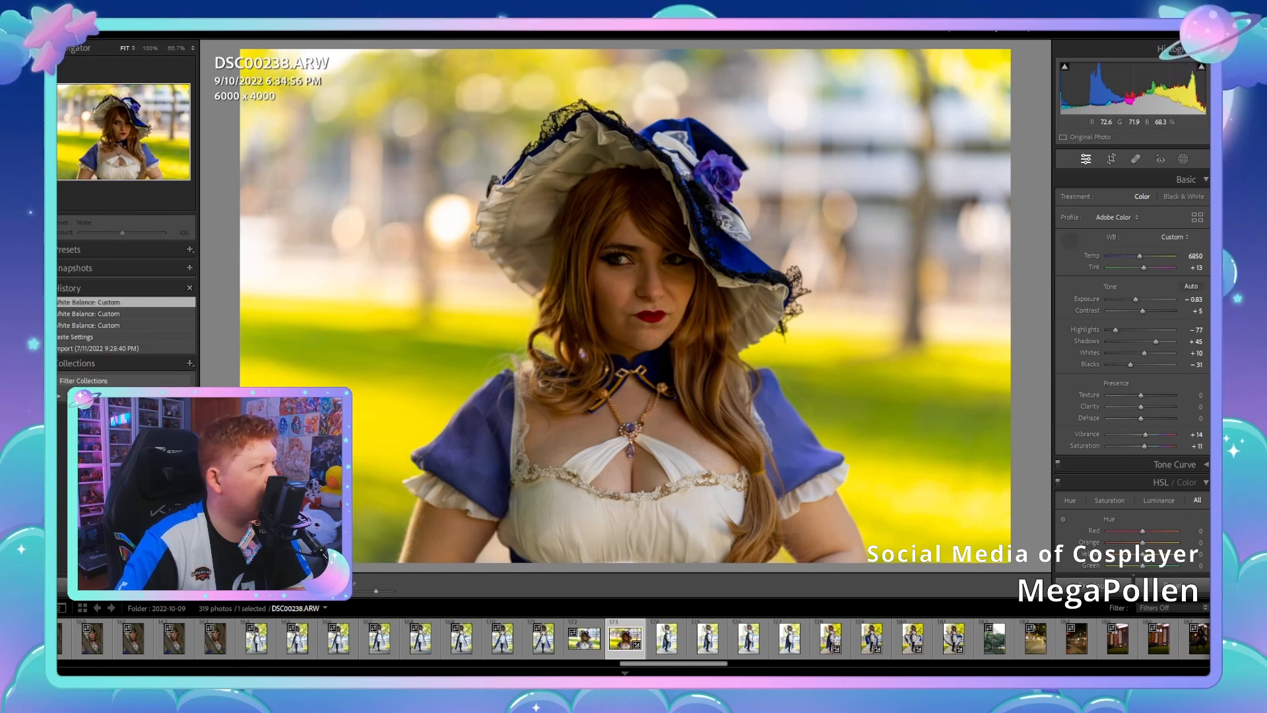
left_click_drag(1140, 256, 1137, 256)
Step: Shift the portrait's yellow hue to +38 and green hue to +17, and check the result close up
scroll(1132, 317, "down", 6)
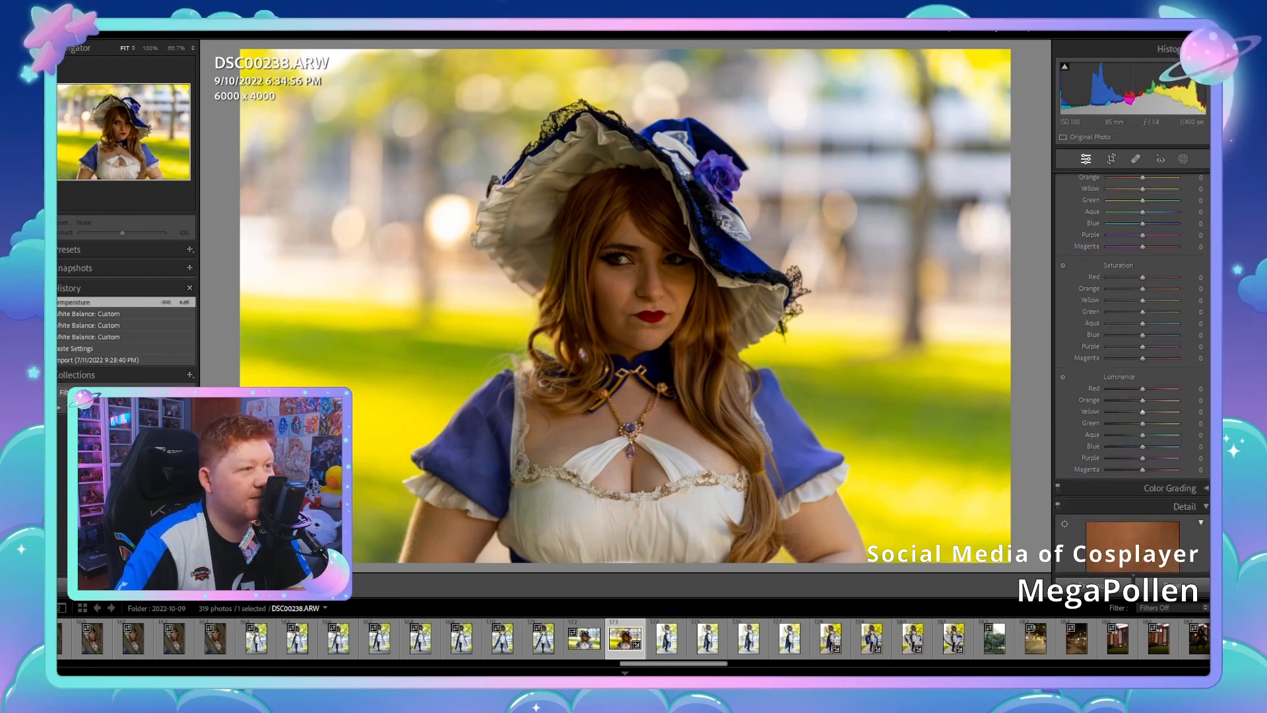
scroll(1132, 298, "up", 3)
left_click_drag(1150, 291, 1144, 291)
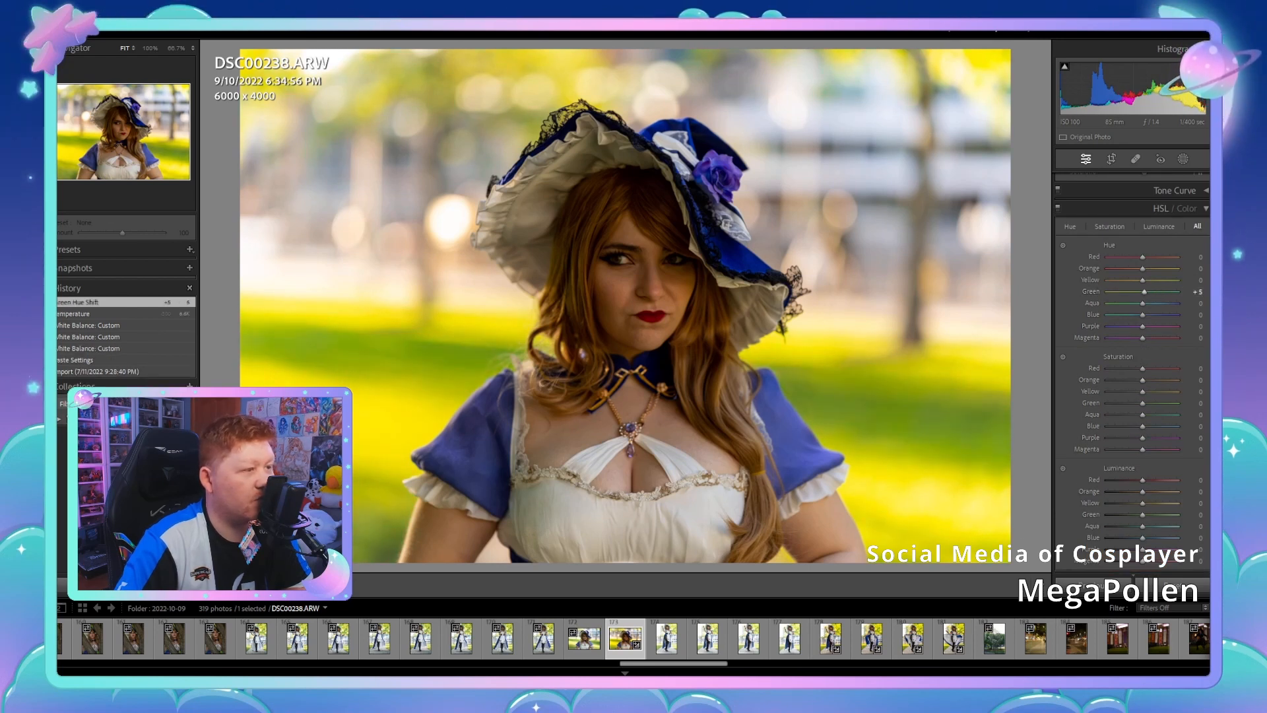
left_click_drag(1143, 280, 1148, 280)
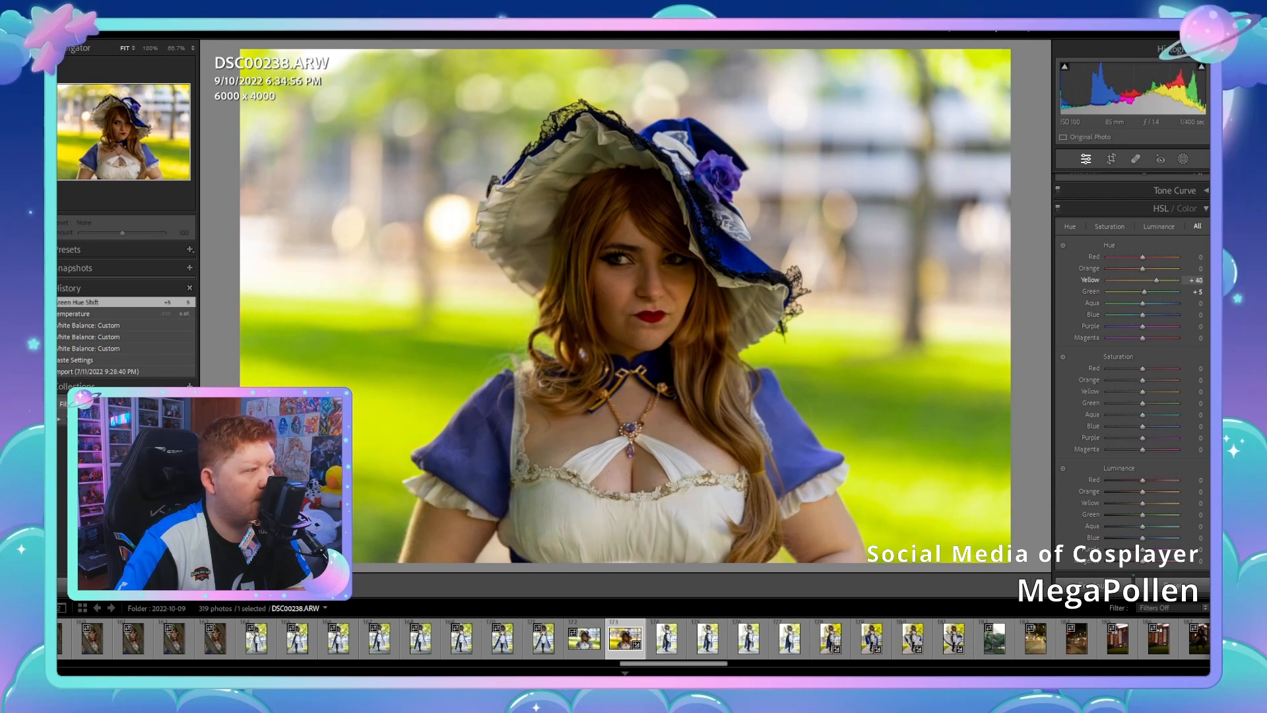
left_click_drag(1157, 280, 1154, 280)
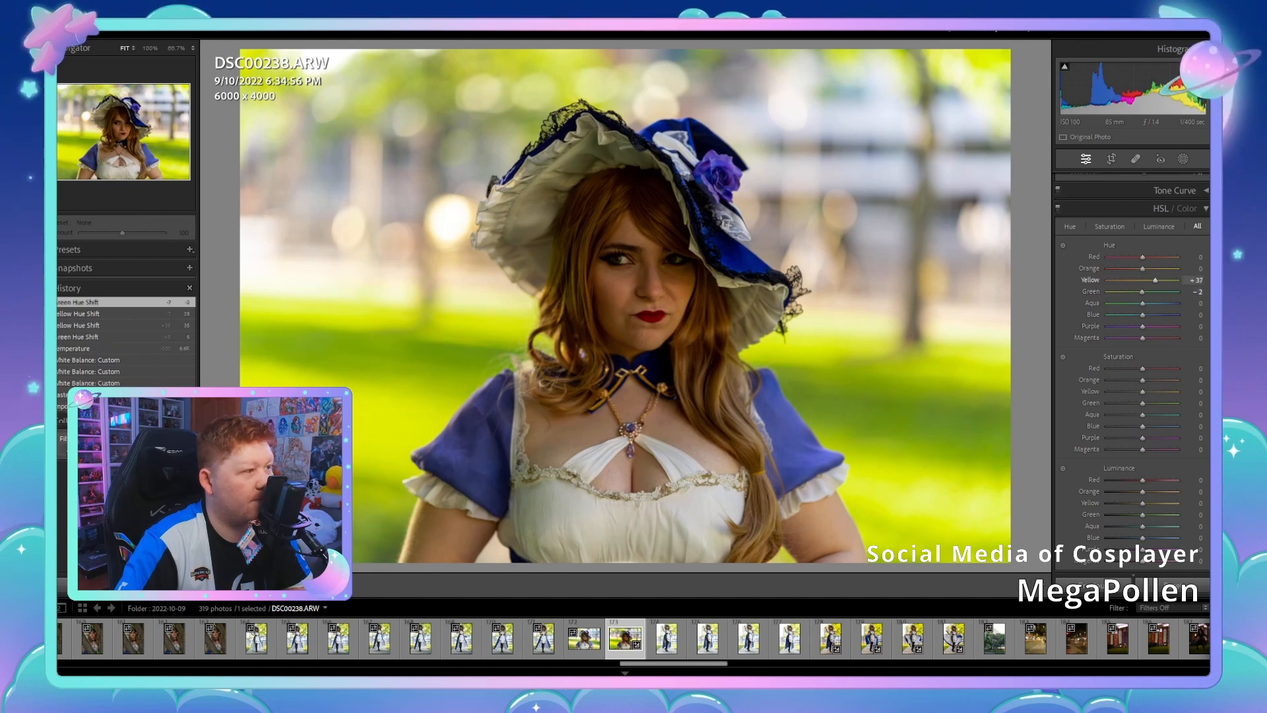
left_click_drag(1156, 280, 1155, 280)
key("z")
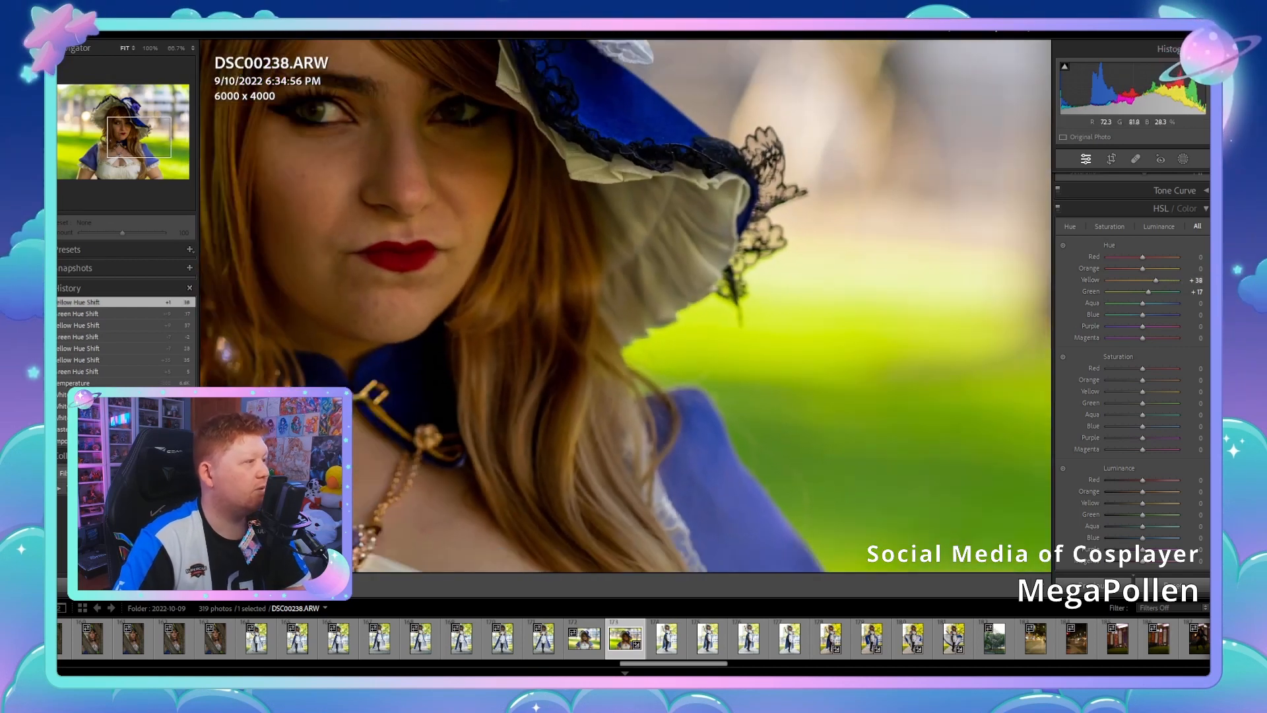
key("z")
Step: Resample the white balance from the bodice, and set temperature to 5772, tint to +13, highlights to -100 and exposure to -0.44
scroll(1132, 297, "up", 3)
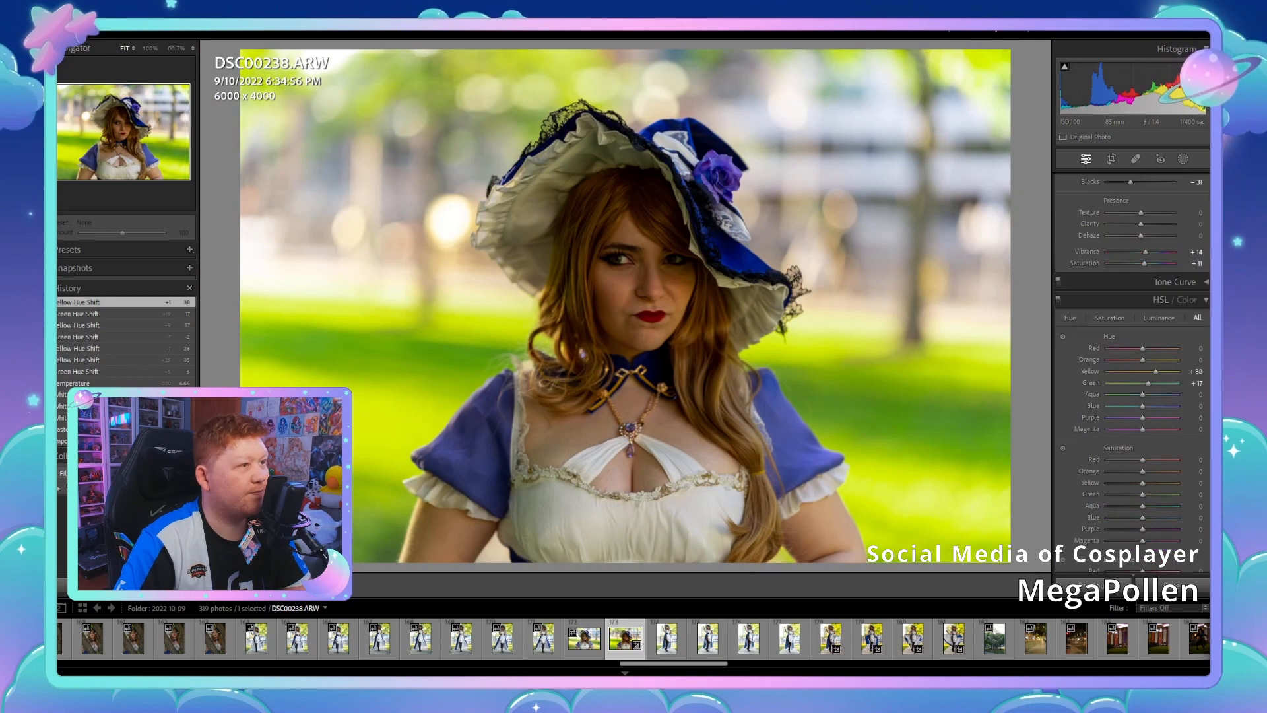
scroll(1132, 297, "up", 4)
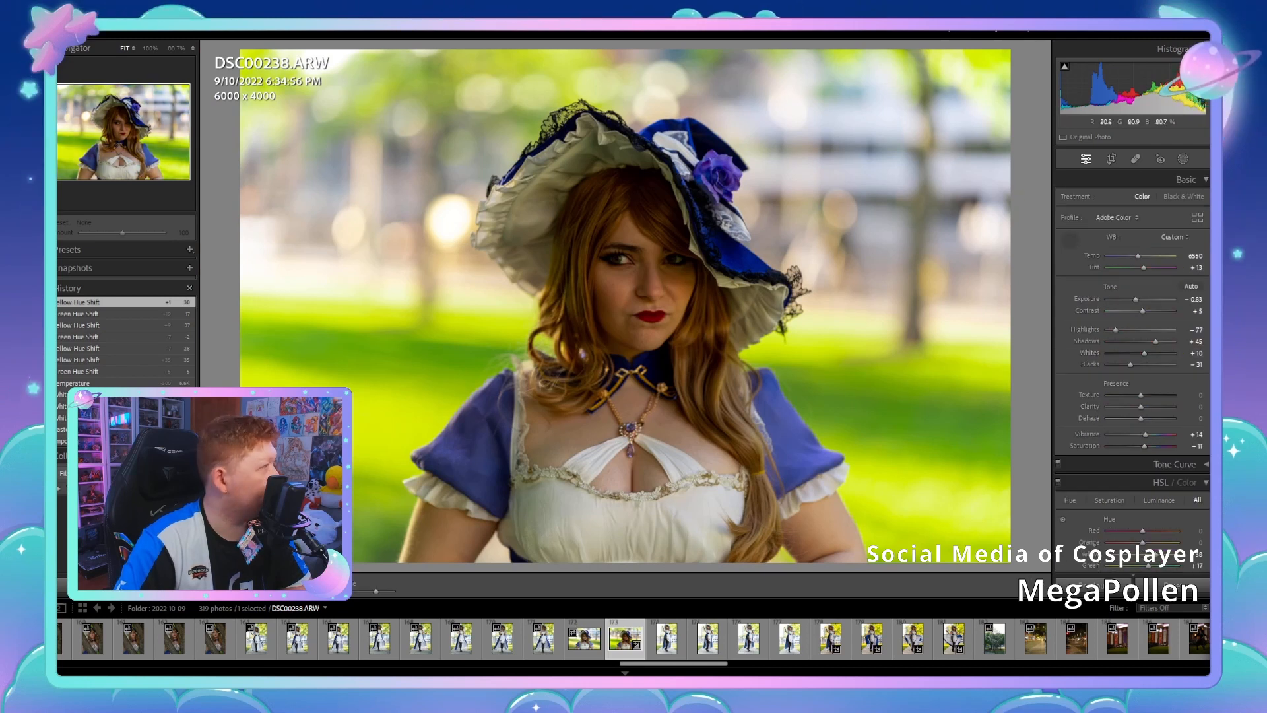
left_click(633, 508)
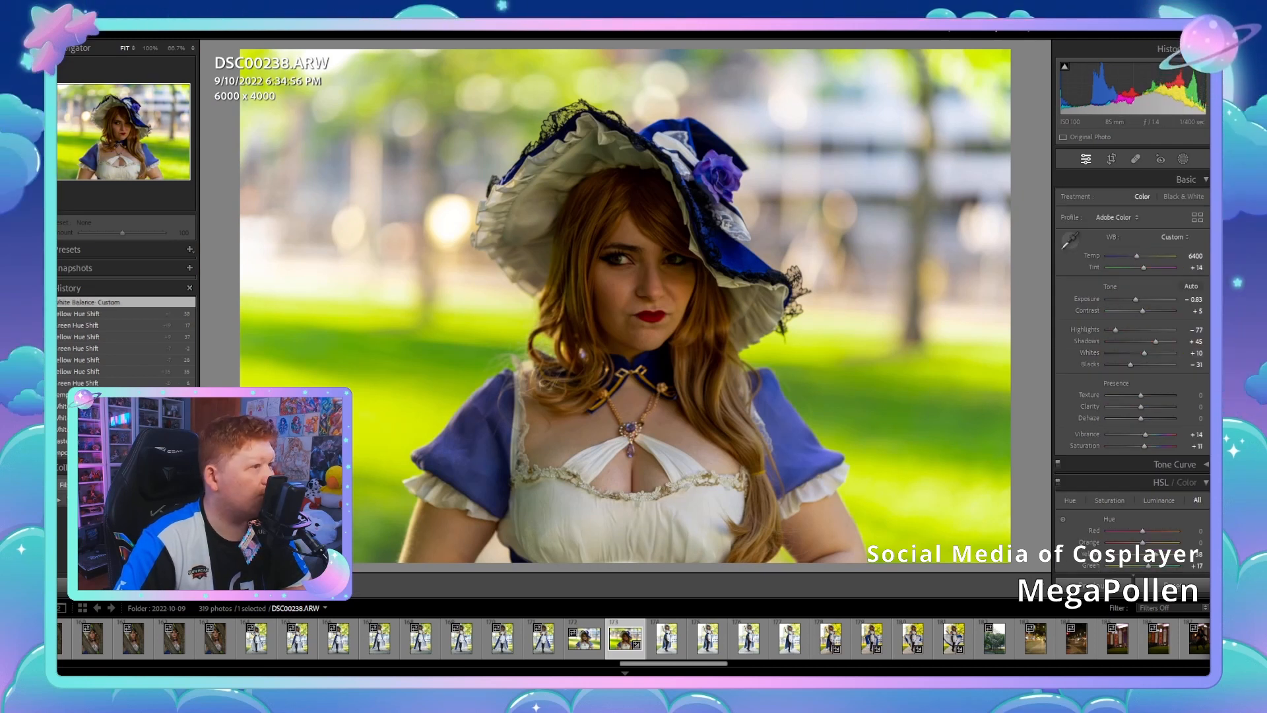
left_click_drag(1137, 255, 1132, 256)
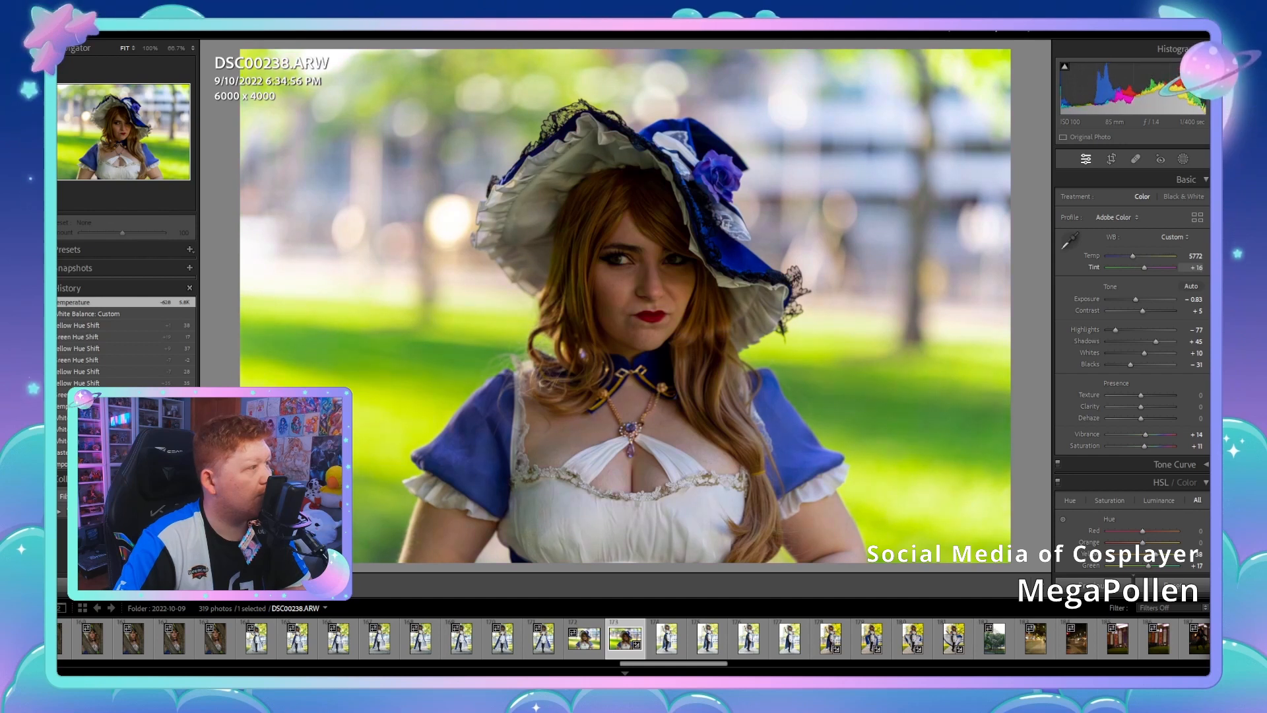
left_click_drag(1144, 268, 1144, 268)
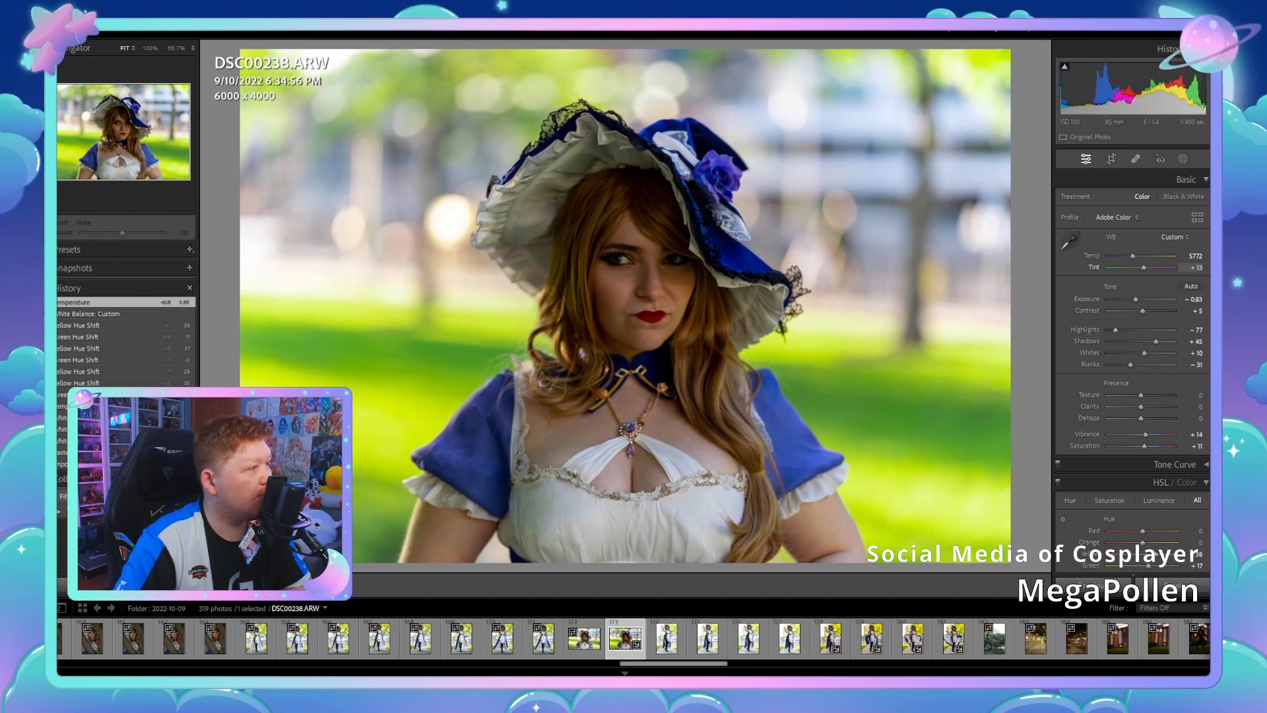
left_click_drag(1115, 329, 1138, 299)
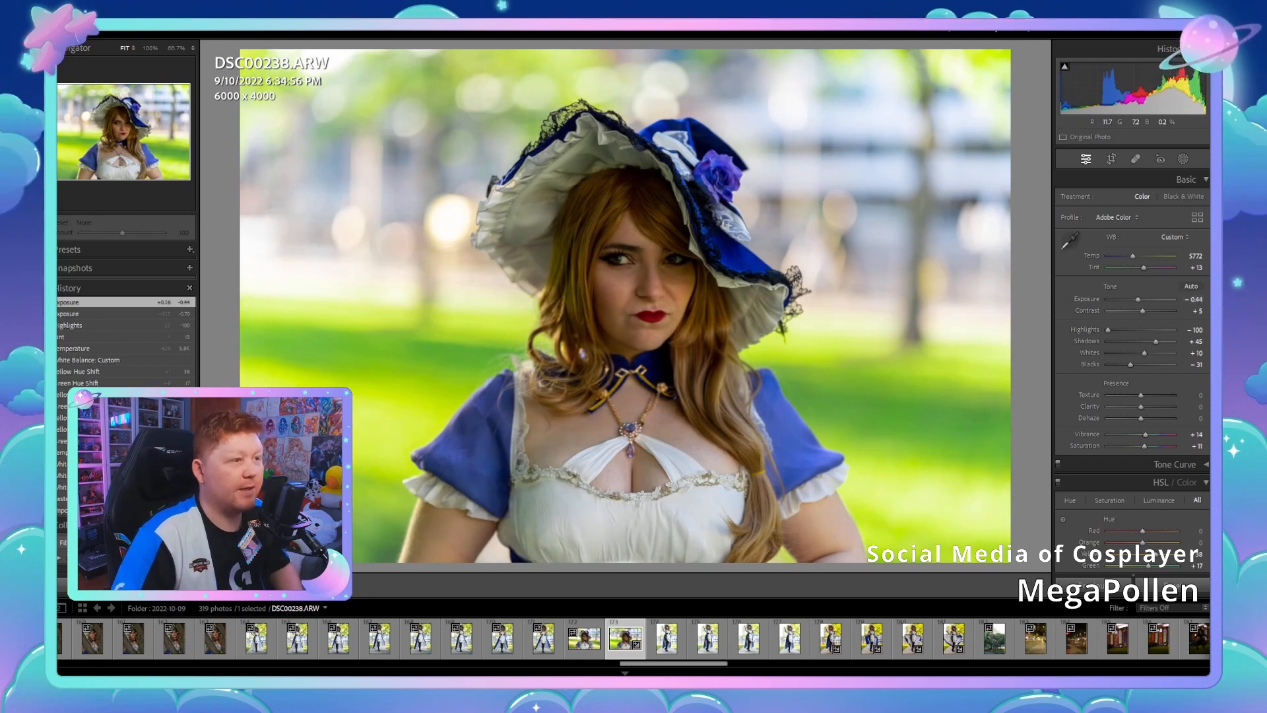
Step: Set the luminance noise reduction to 11 on DSC00238.ARW and export the photo
scroll(1132, 364, "down", 10)
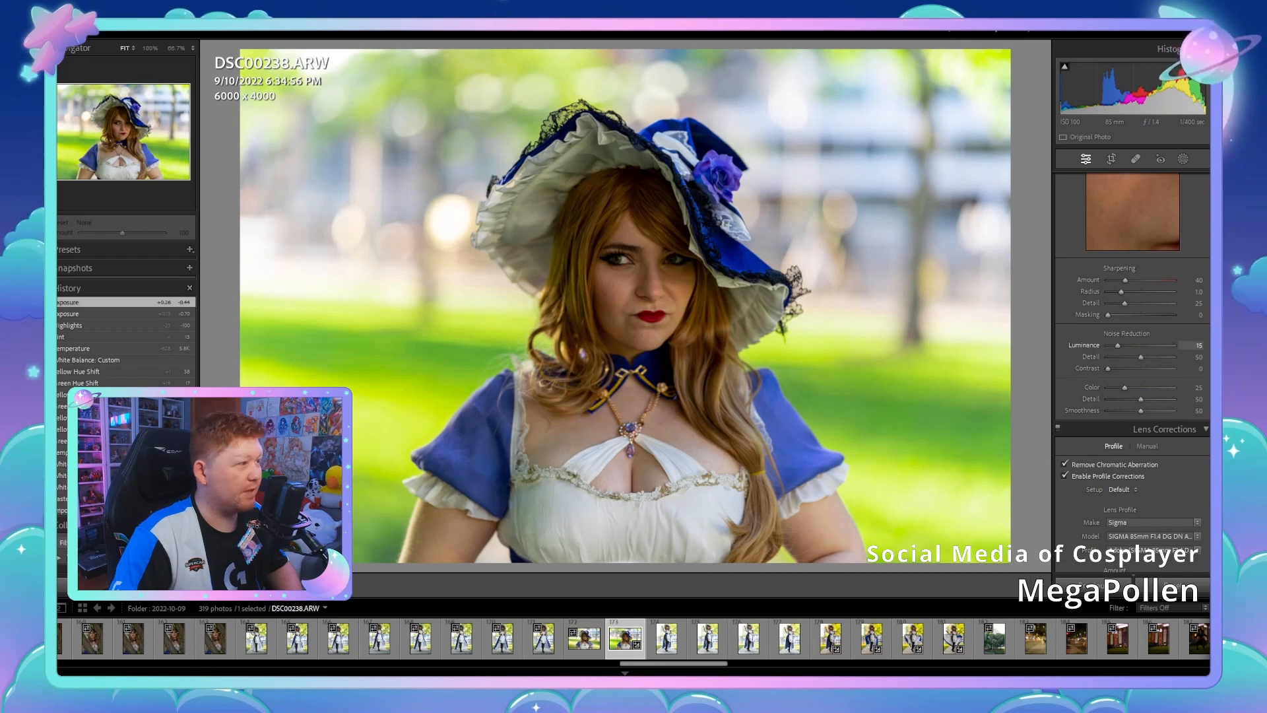
type("11")
key("Return")
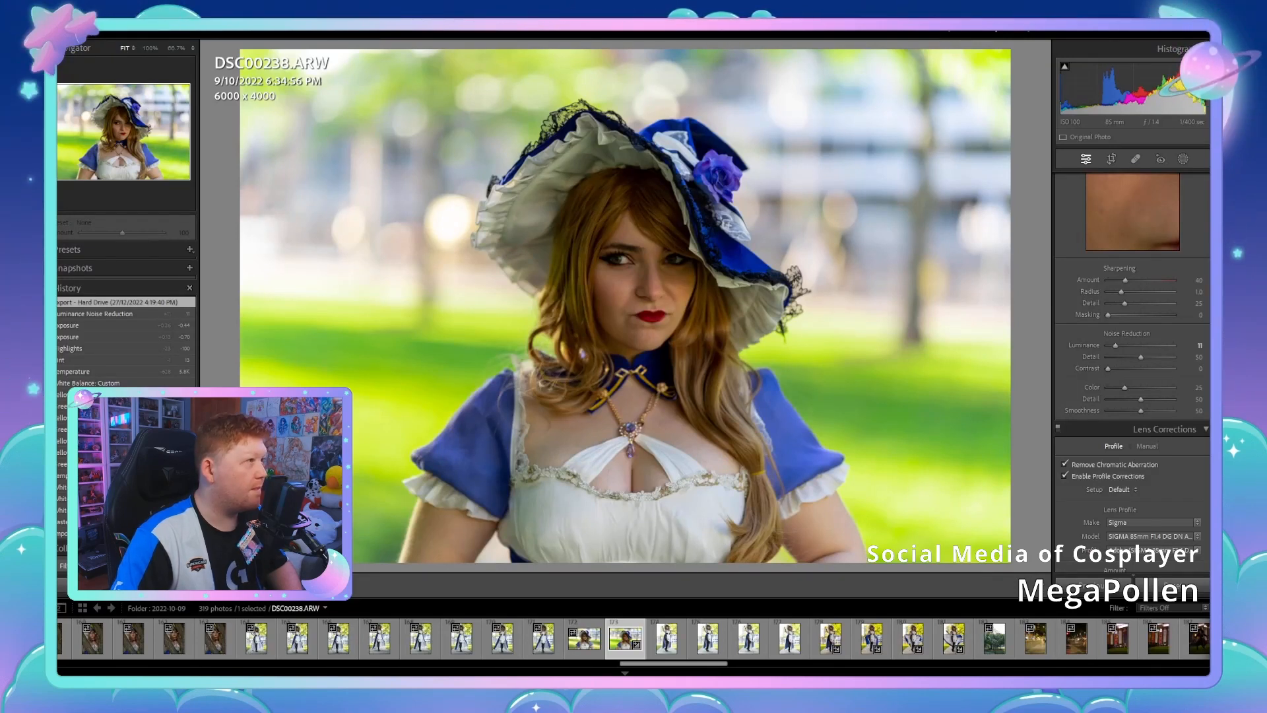
Step: Paste the develop settings of DSC00243.ARW onto DSC00236.ARW, sample a neutral area for white balance at 6200 and +13, and export it
left_click(831, 639)
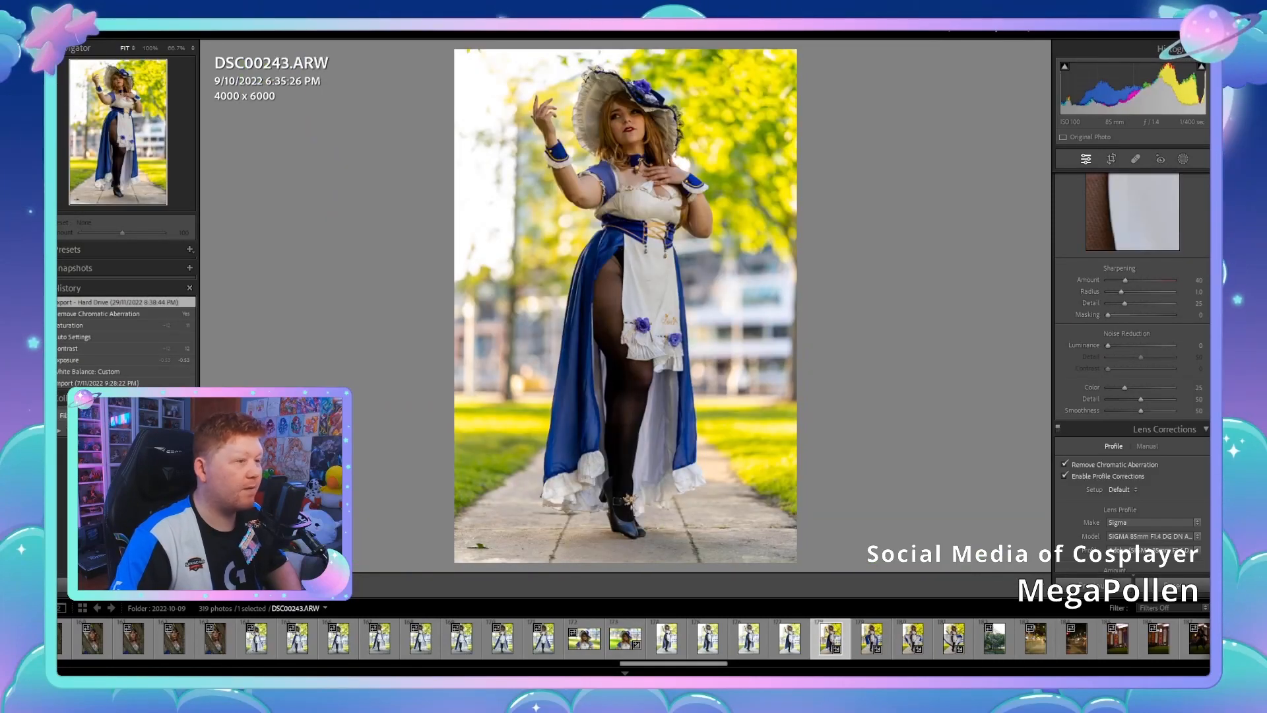
left_click(543, 639)
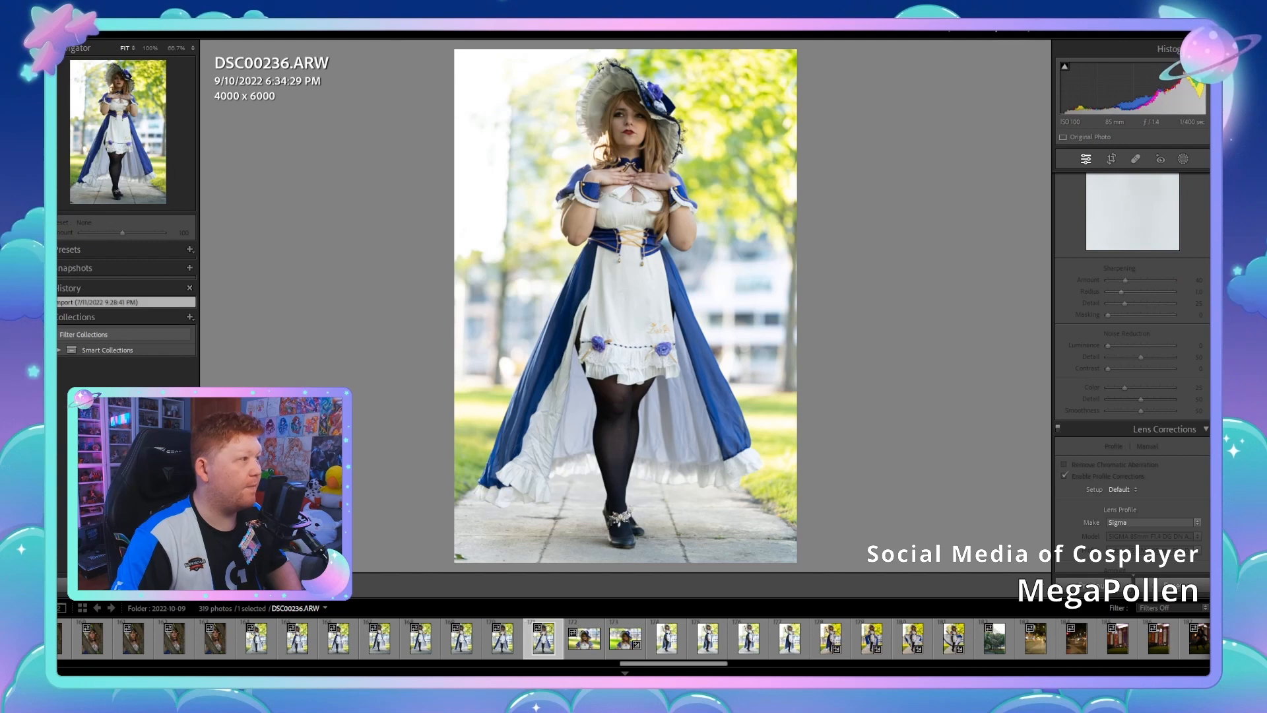
key("Left")
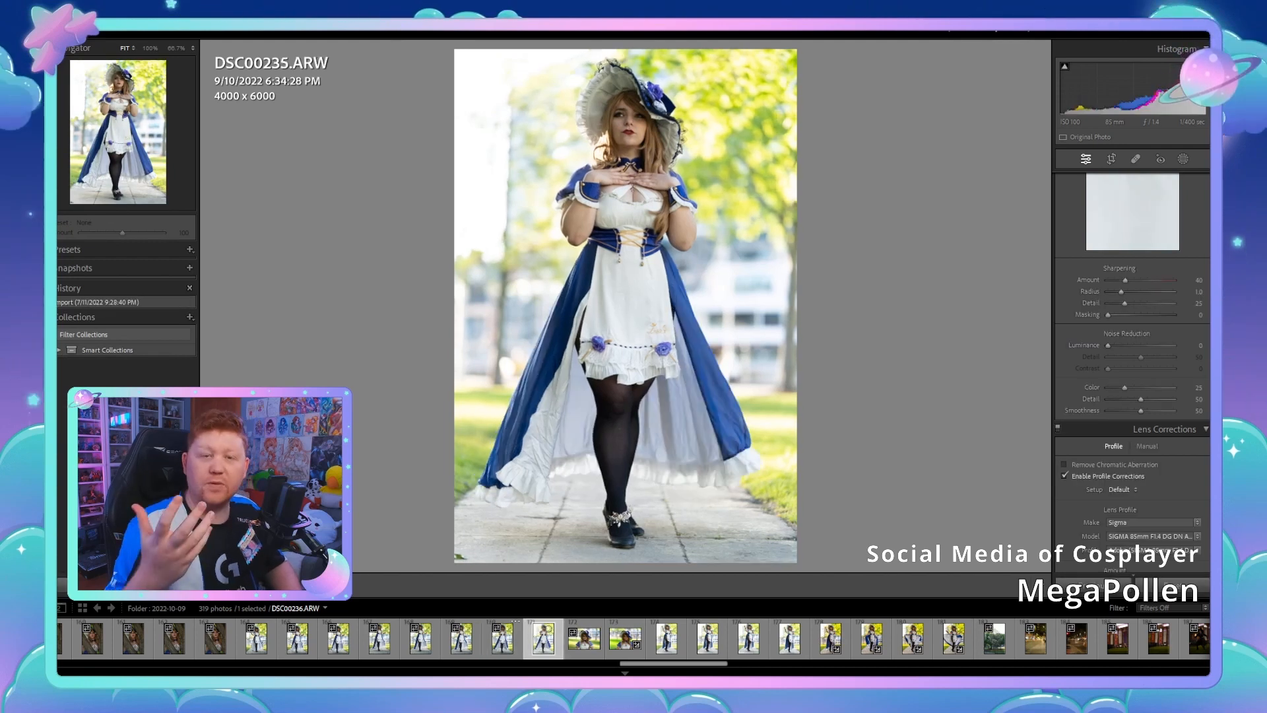
key("ctrl+shift+v")
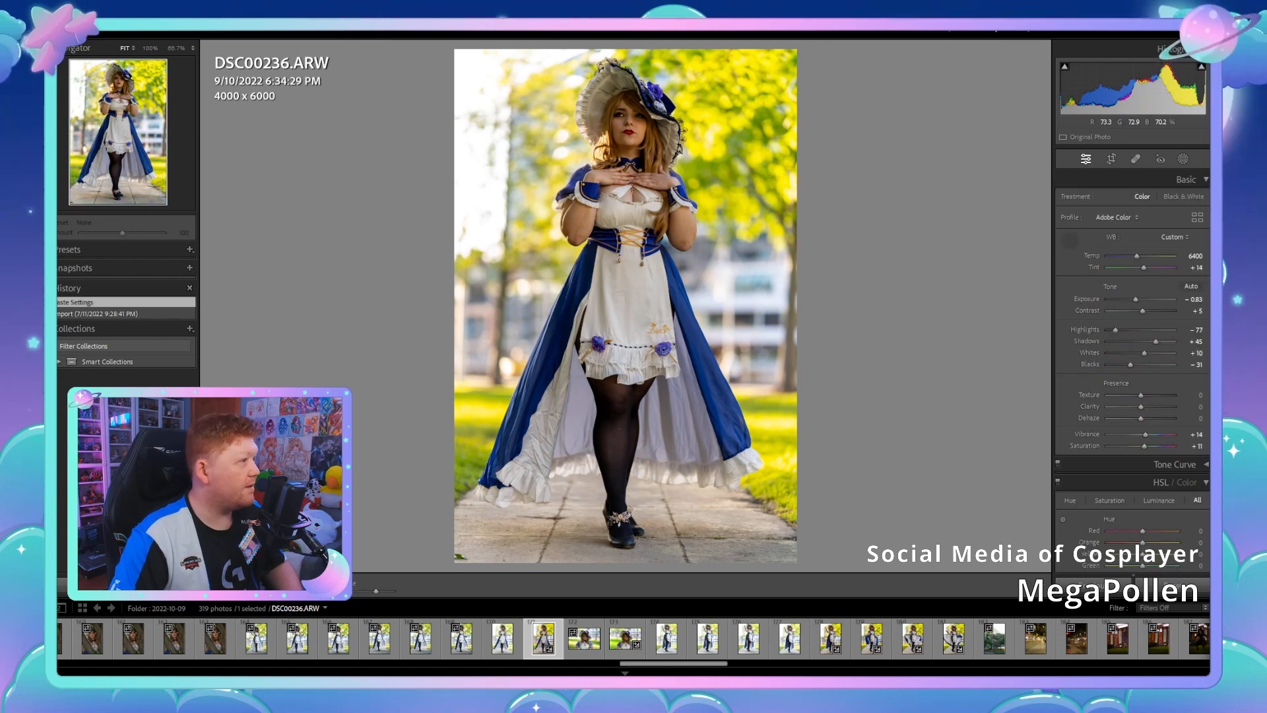
left_click(541, 521)
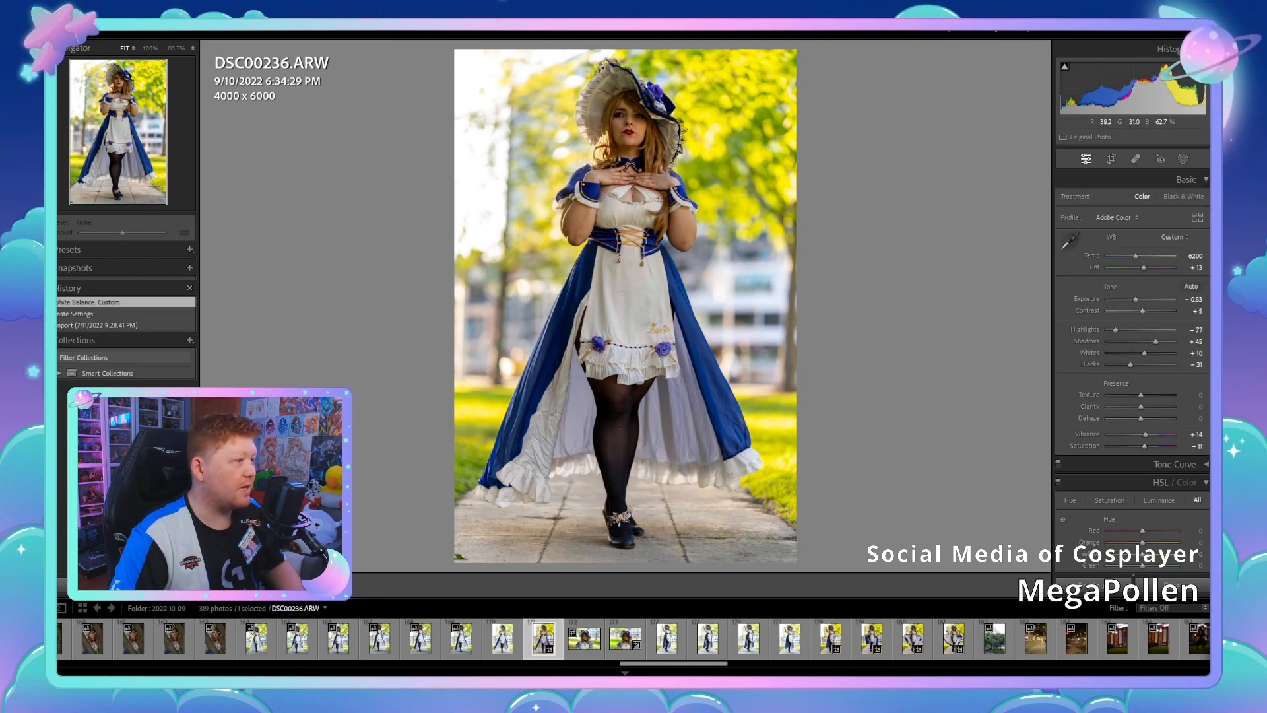
key("ctrl+alt+shift+e")
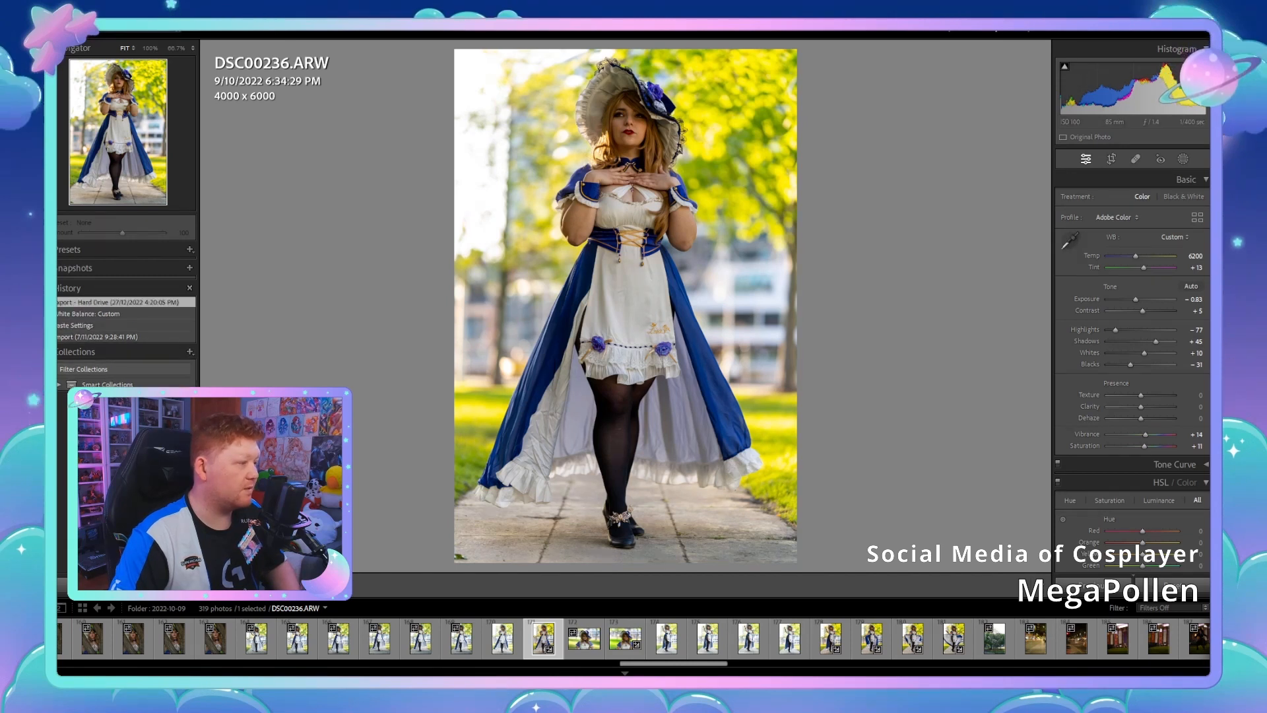
Step: Apply the develop settings of DSC00236.ARW to DSC00234.ARW, export it and move on to DSC00233.ARW
key("Left")
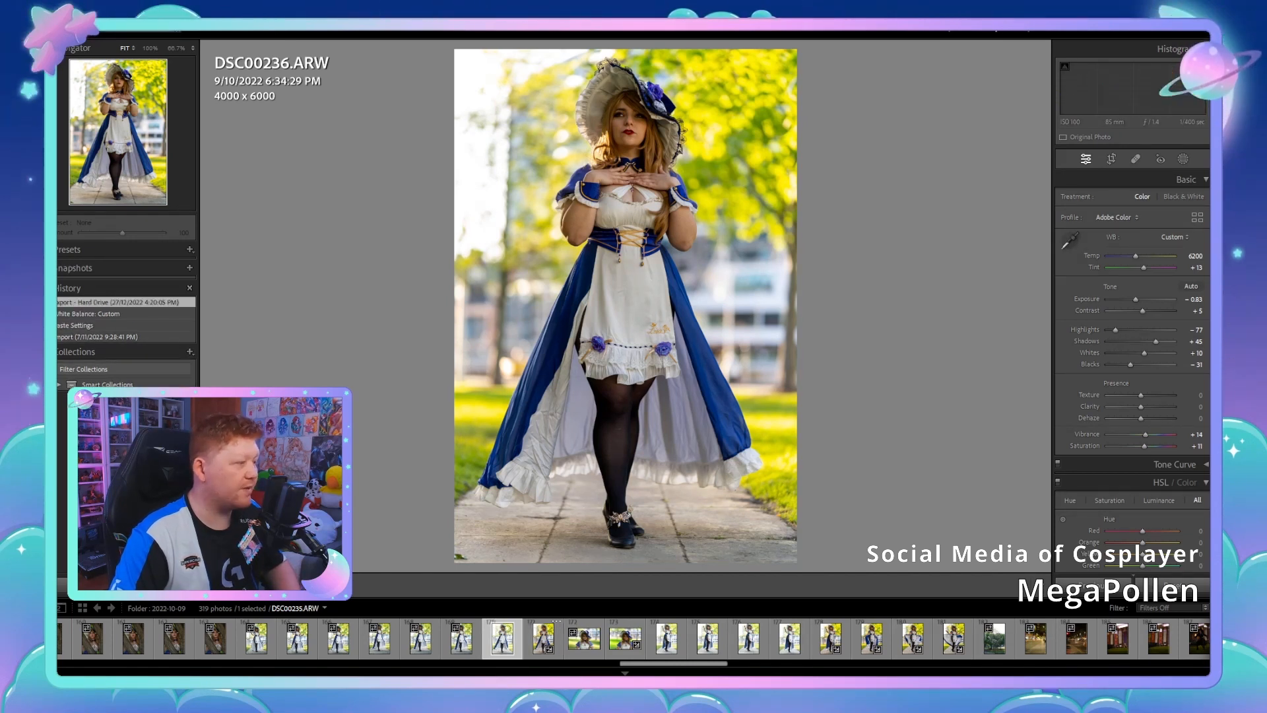
key("Left")
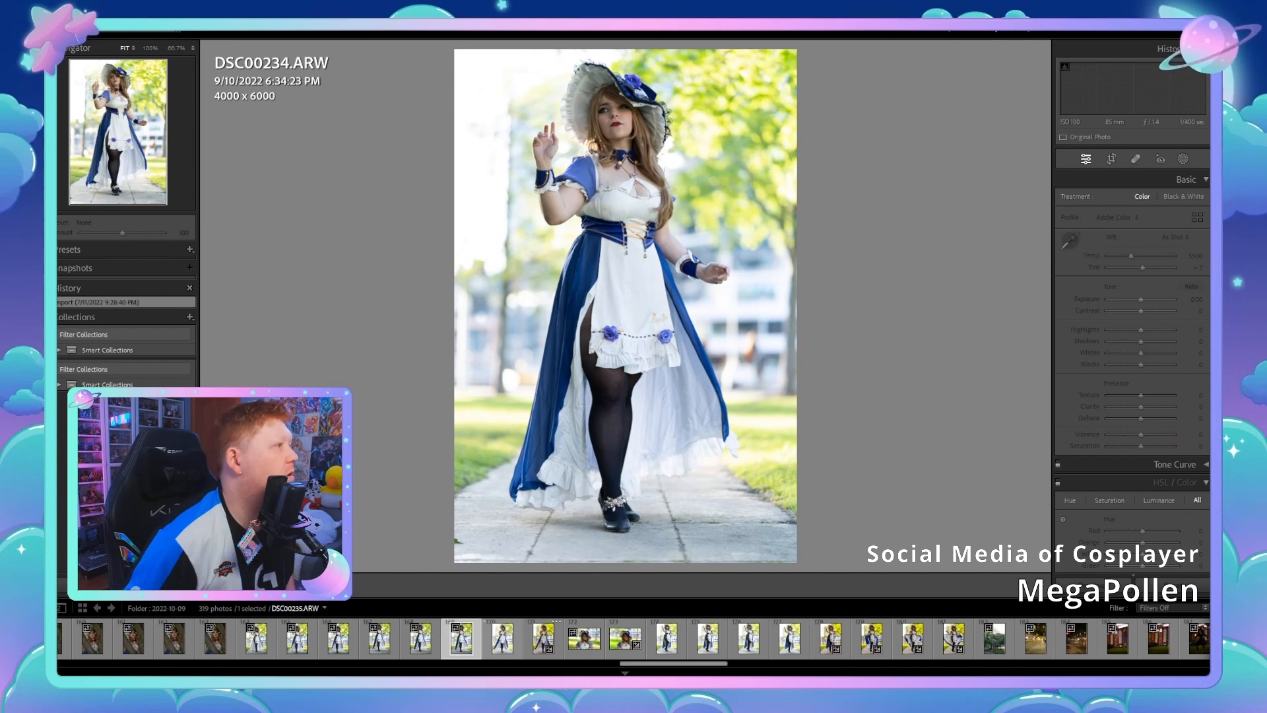
key("ctrl+shift+v")
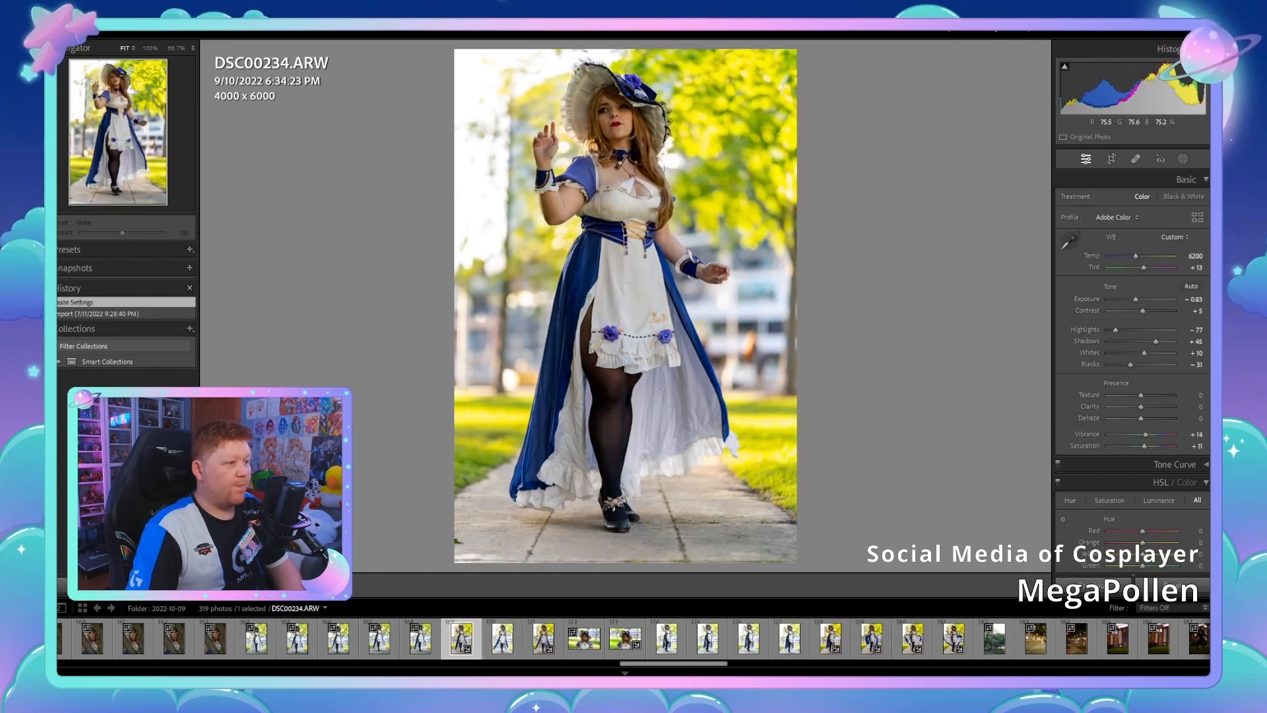
key("ctrl+alt+shift+e")
left_click(420, 638)
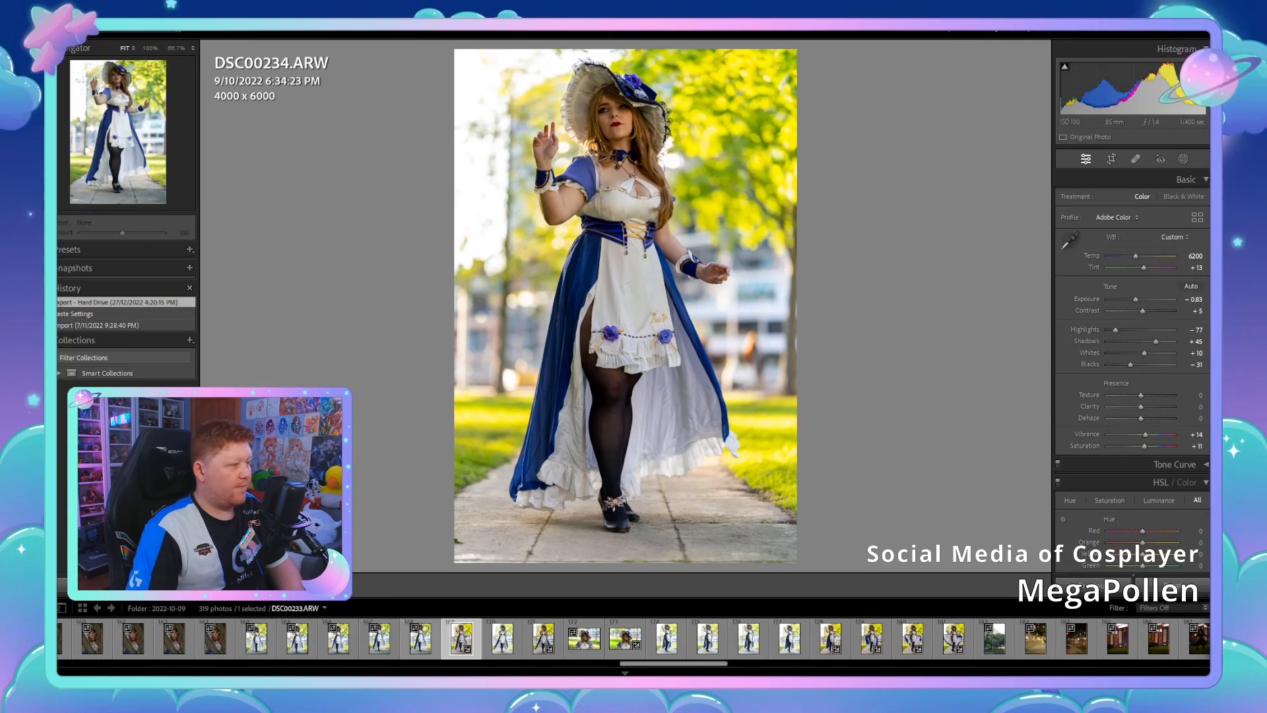
Step: Step back to DSC00230.ARW, paste the copied develop settings onto it and export it
key("Left")
key("Left")
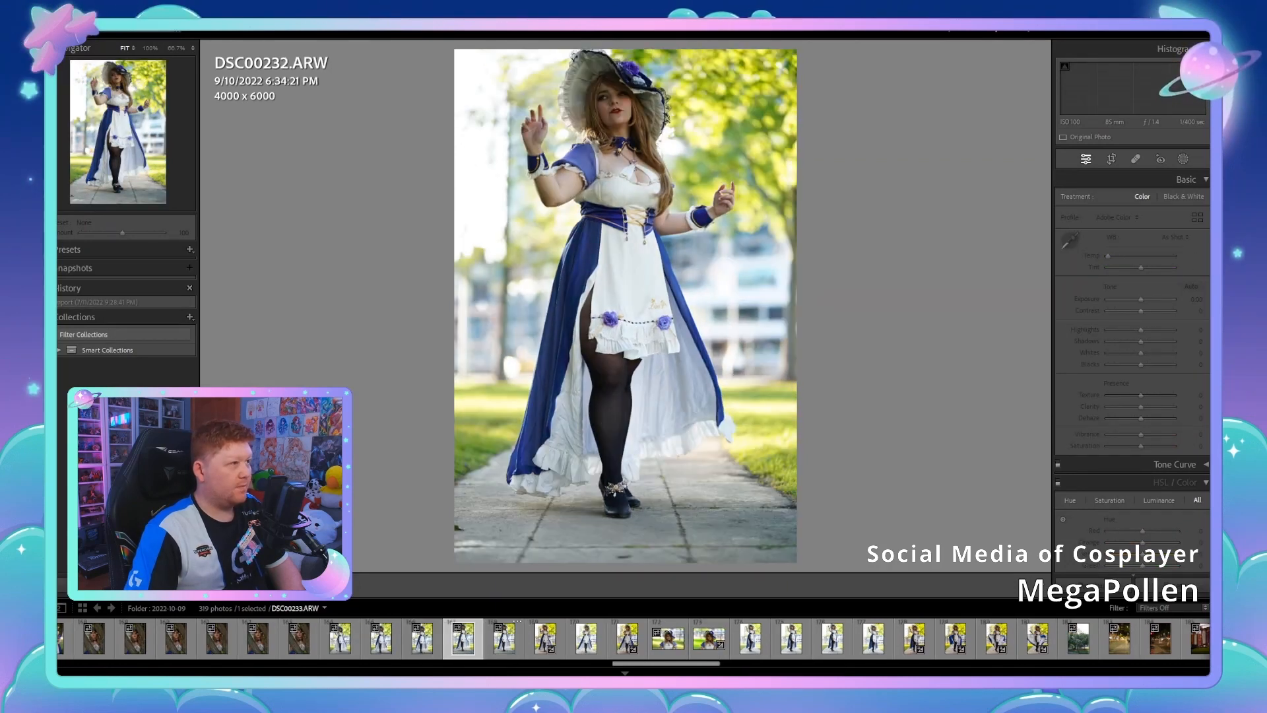
key("Left")
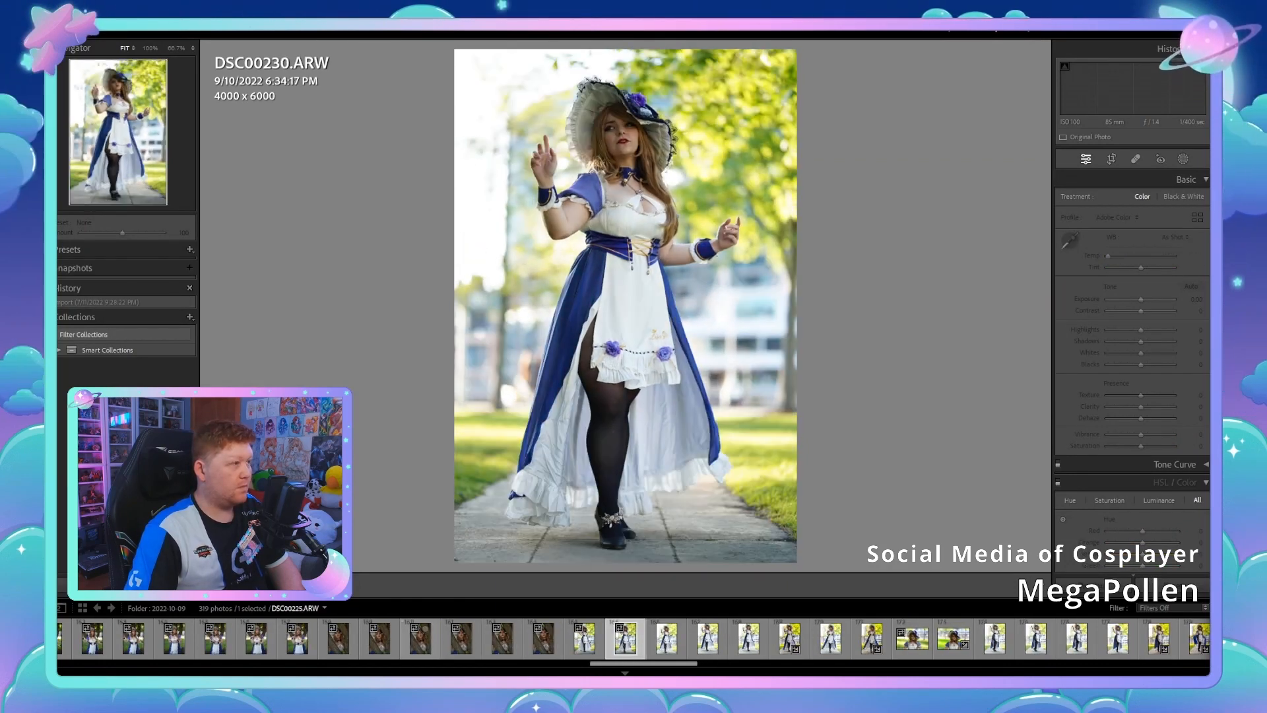
key("ctrl+shift+v")
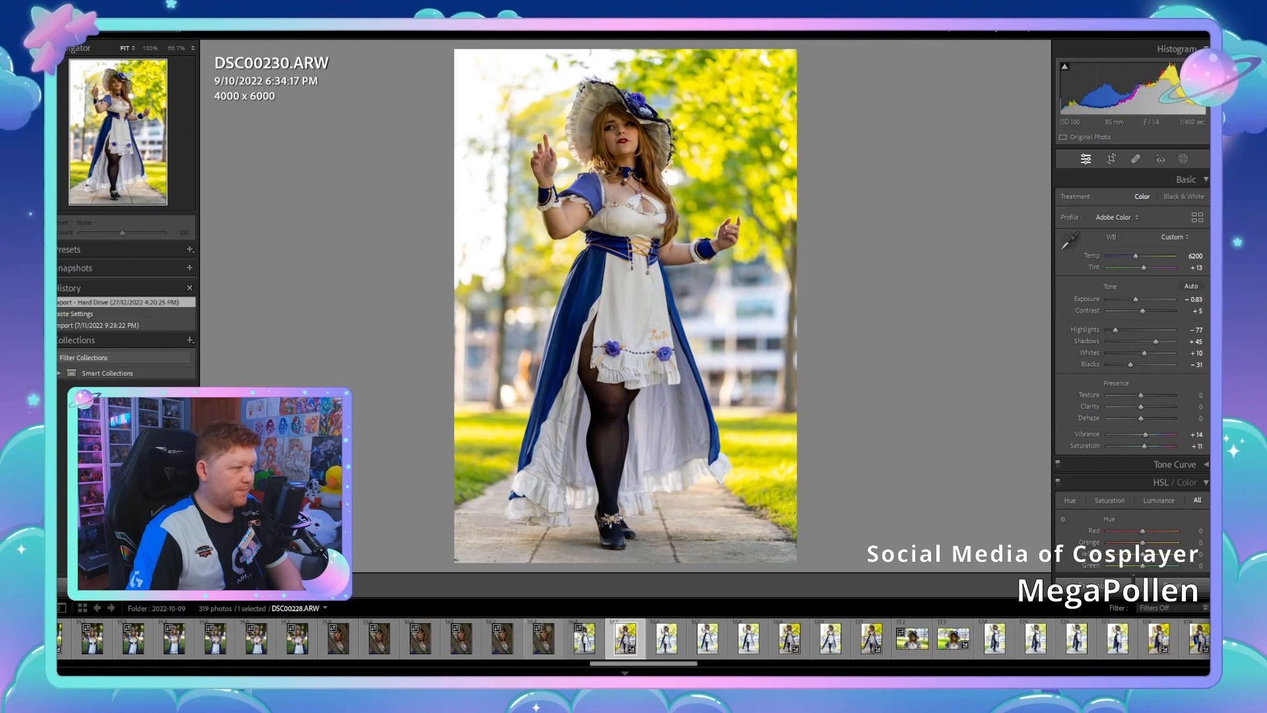
Step: On DSC00228.ARW, set temperature to 5600, exposure to +0.44, contrast to +21, highlights to -46, shadows to -18, whites to +12 and blacks to -16
left_click(543, 638)
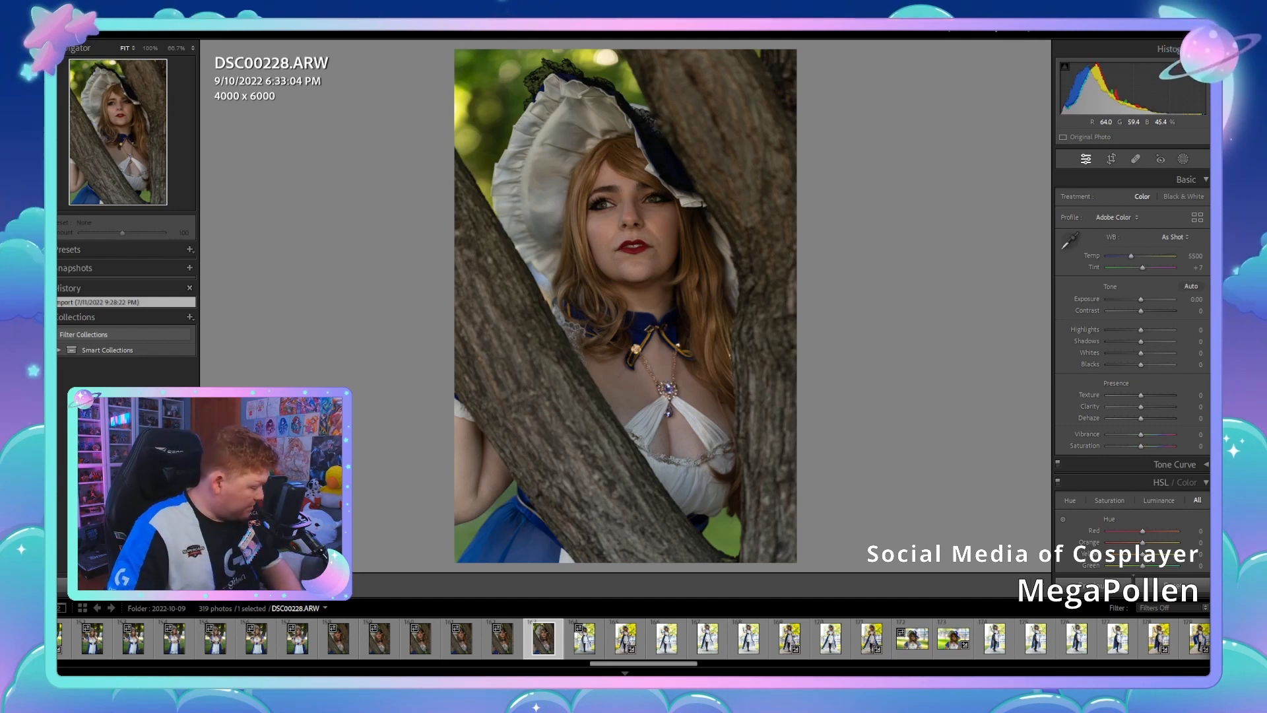
scroll(634, 639, "up", 3)
scroll(634, 639, "down", 3)
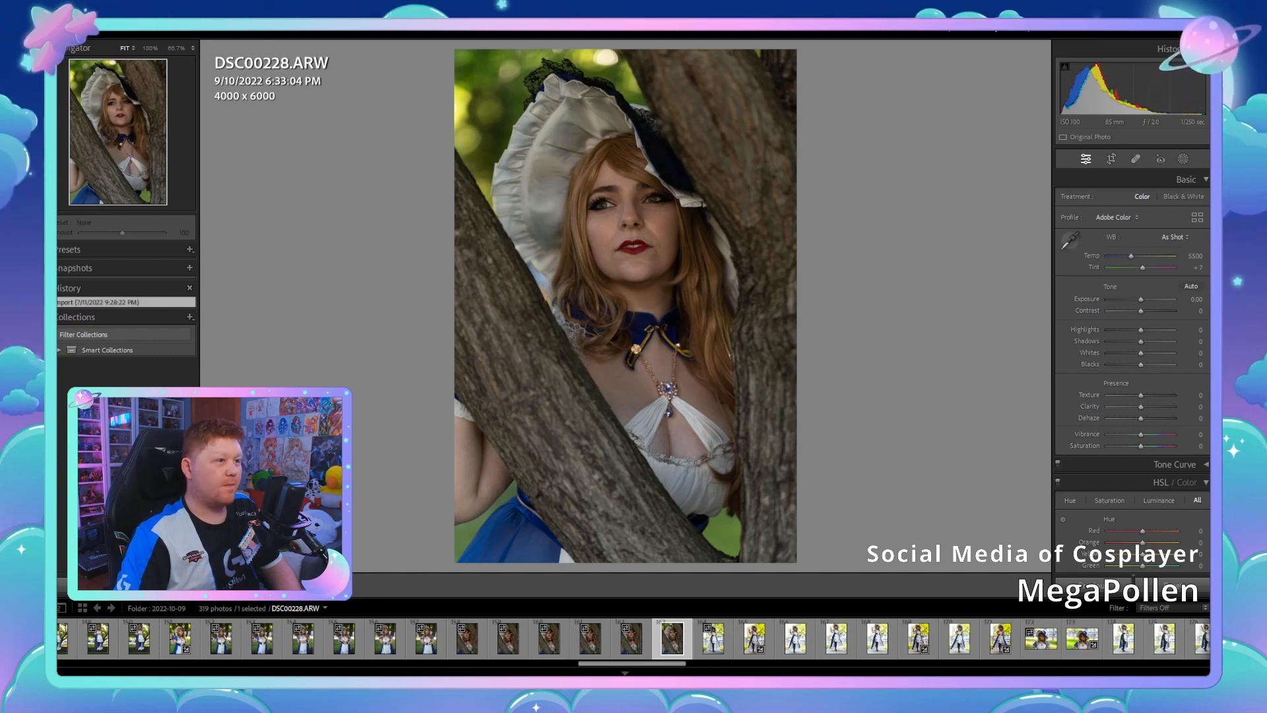
scroll(633, 638, "down", 3)
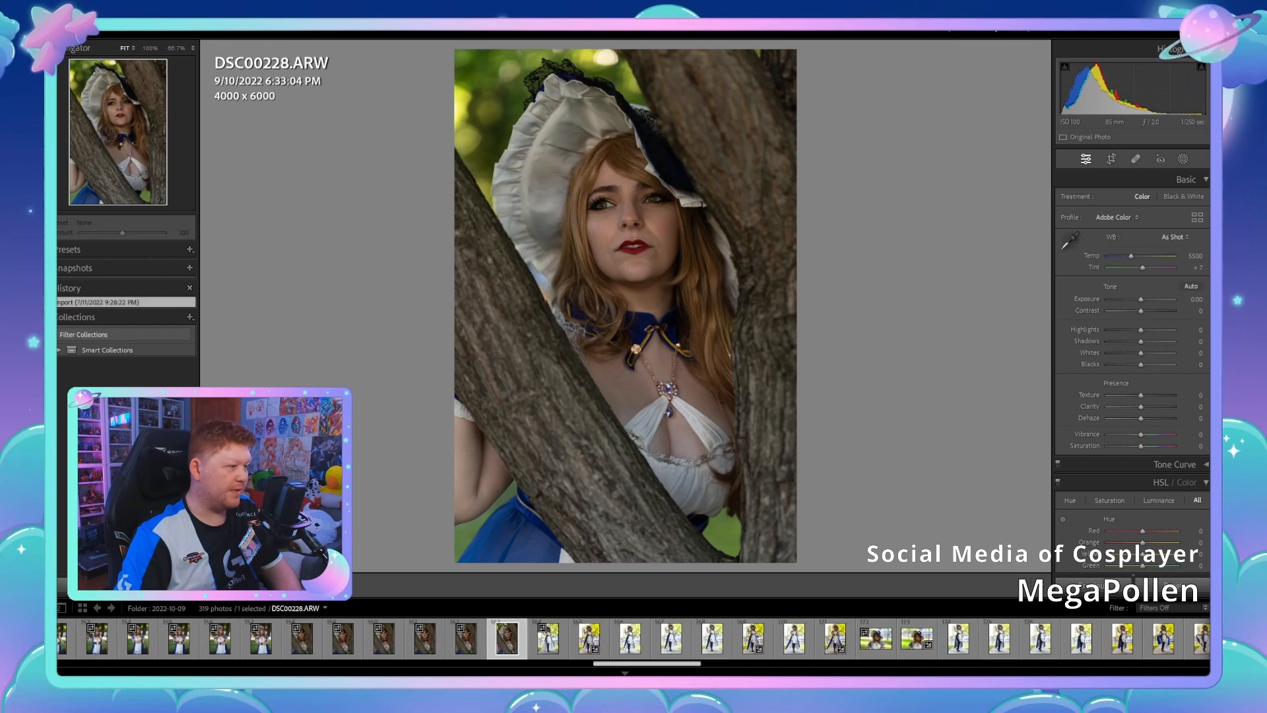
scroll(634, 638, "up", 1)
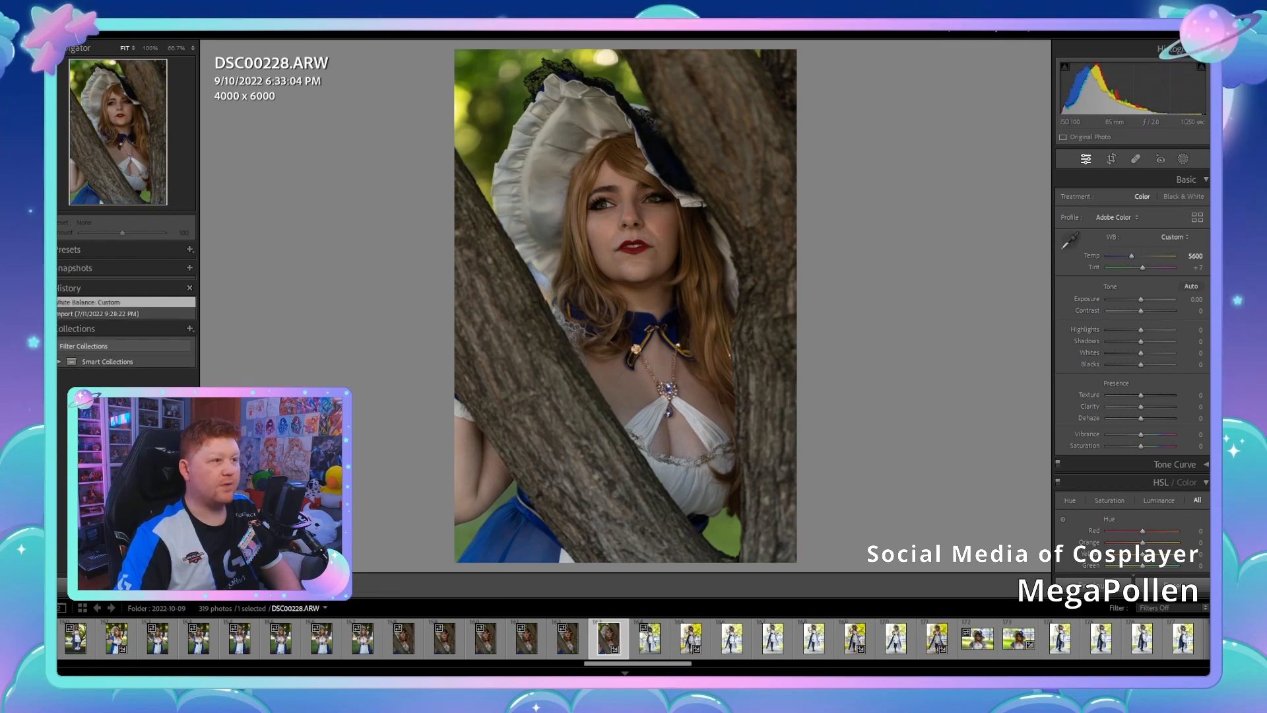
left_click_drag(1141, 299, 1144, 299)
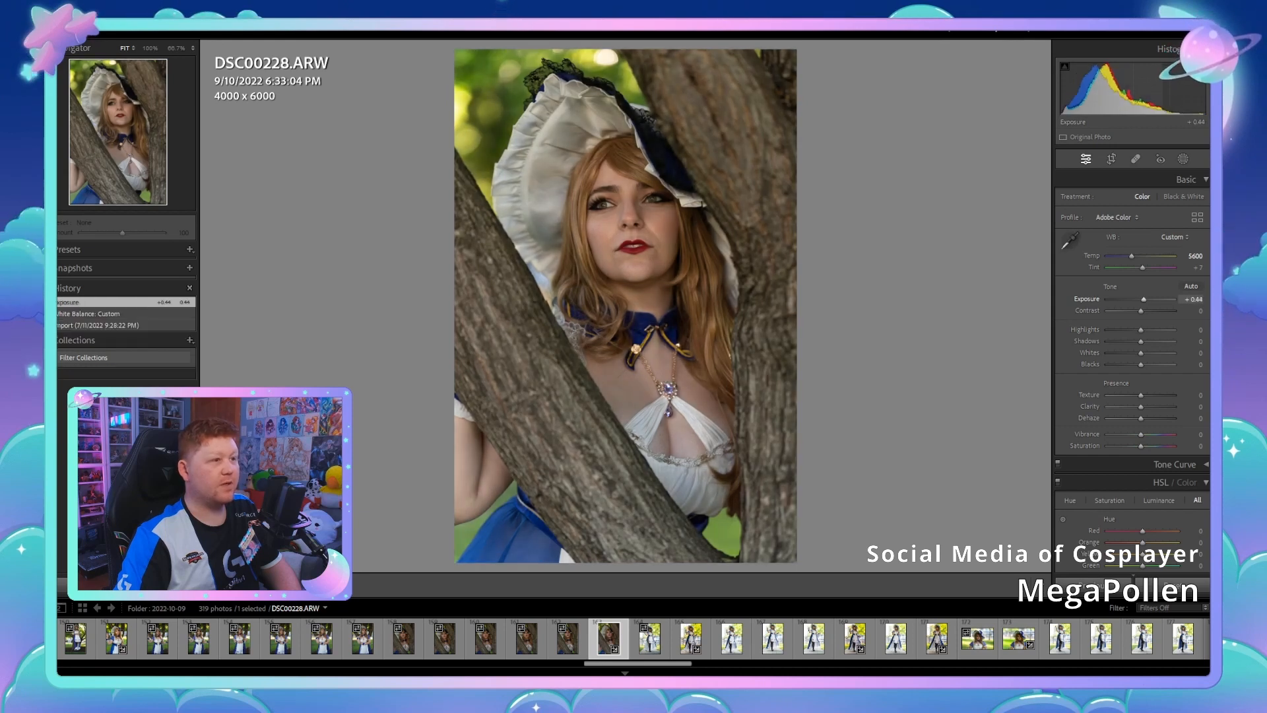
left_click_drag(1140, 364, 1148, 311)
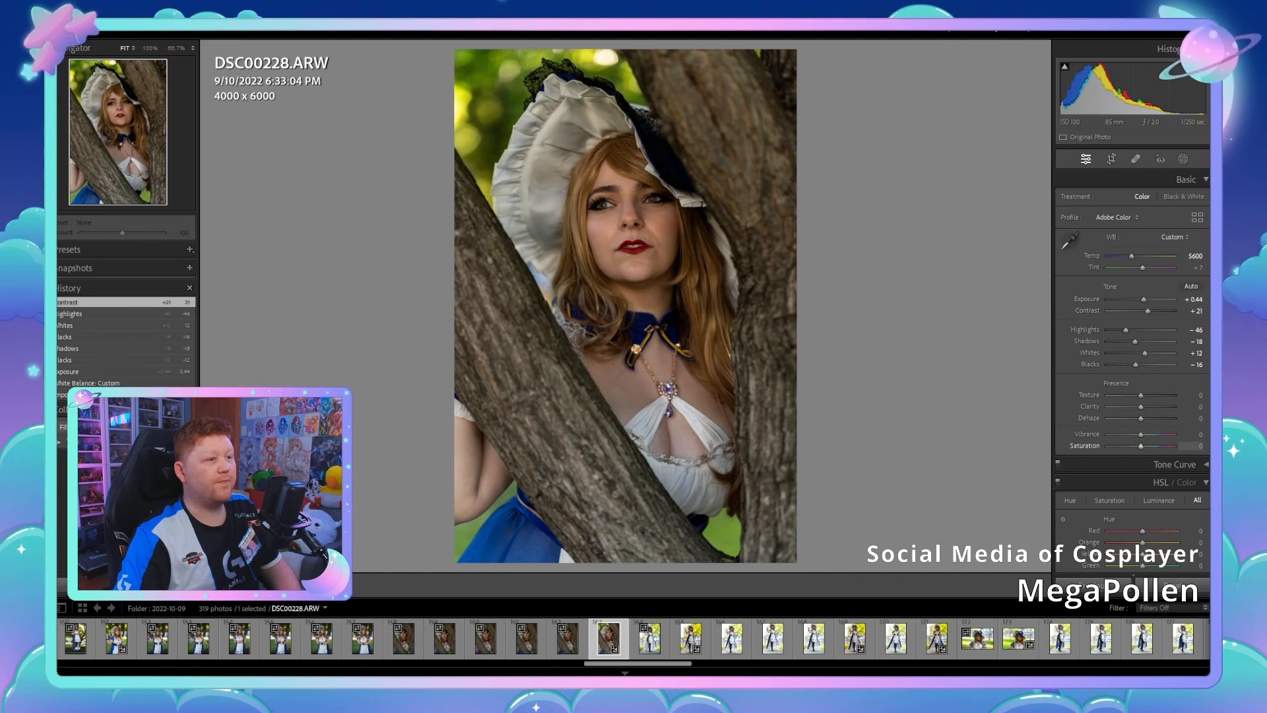
Step: Set saturation to +9, vibrance to +4 and the green hue to +8 on DSC00228.ARW
left_click_drag(1140, 445, 1144, 446)
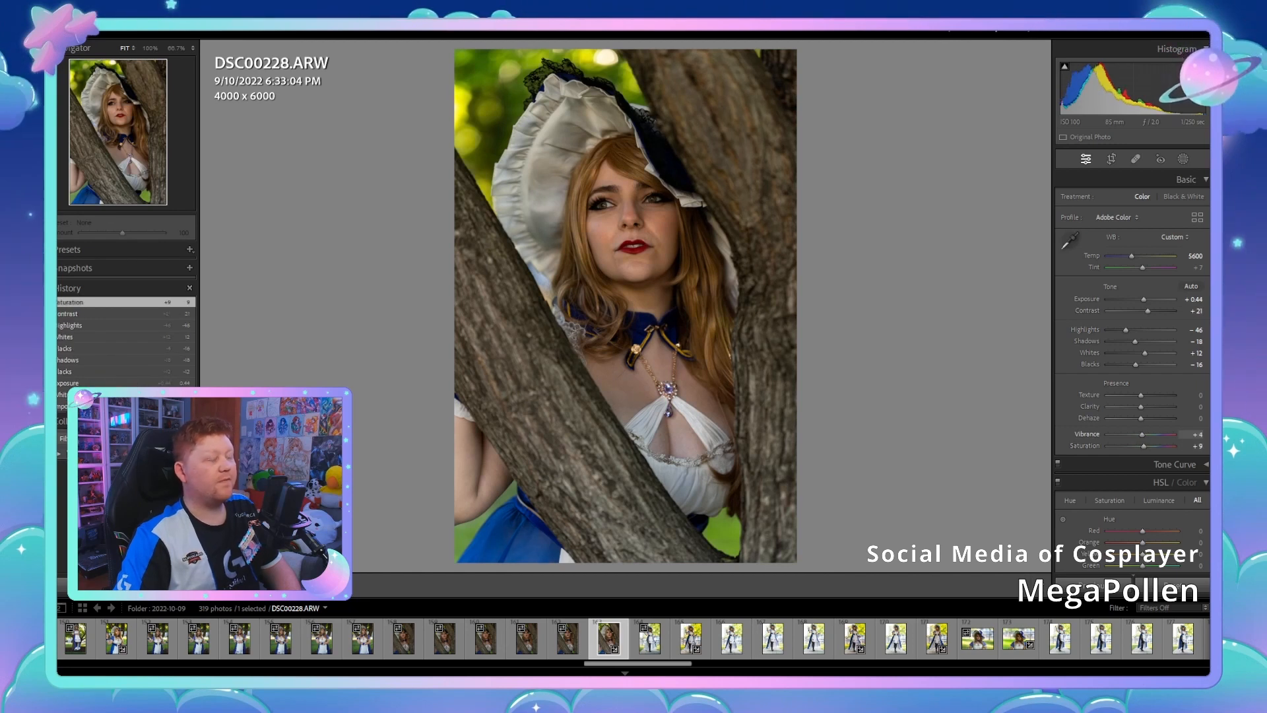
scroll(1162, 455, "down", 5)
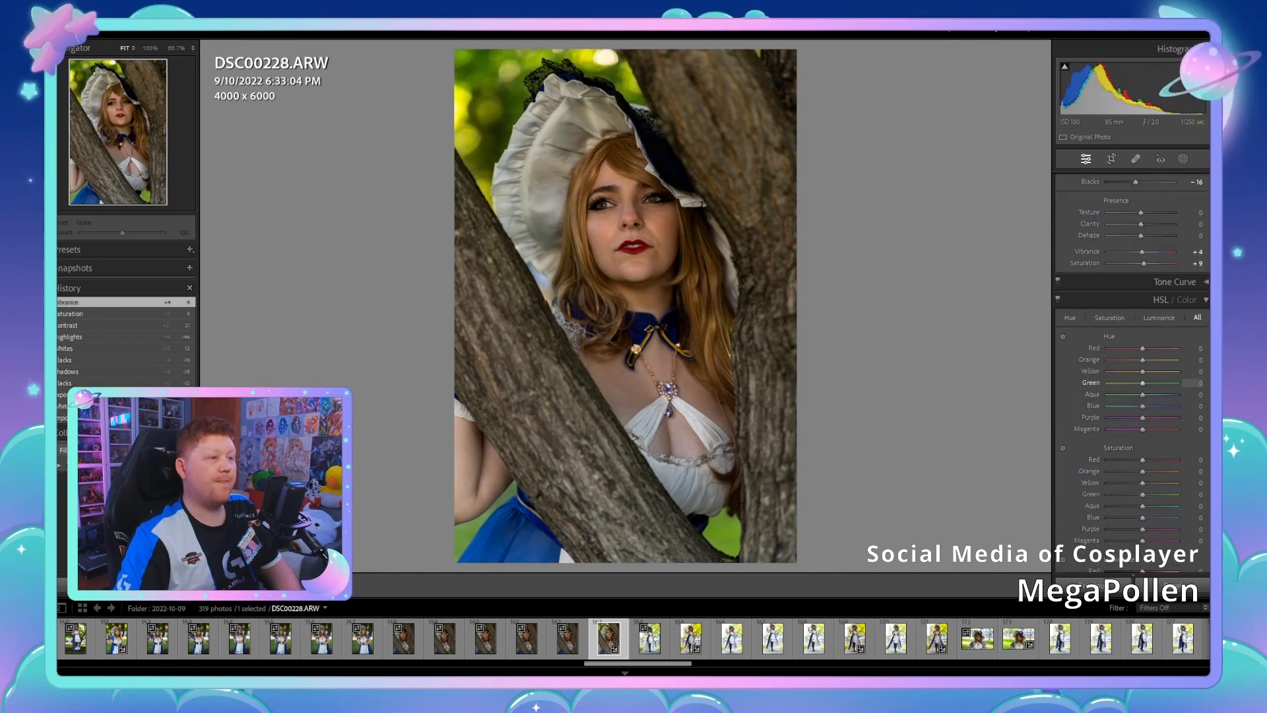
left_click_drag(1150, 383, 1153, 383)
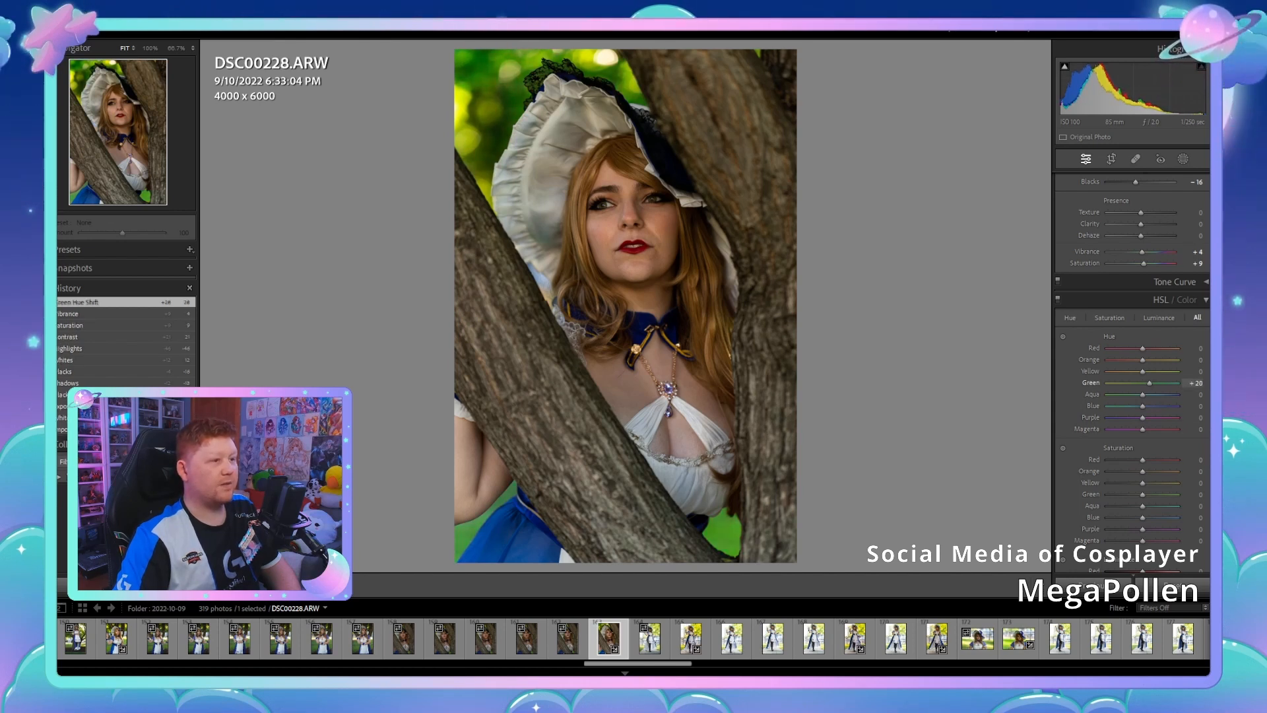
left_click_drag(1148, 383, 1146, 383)
left_click(608, 241)
left_click_drag(608, 241, 1030, 568)
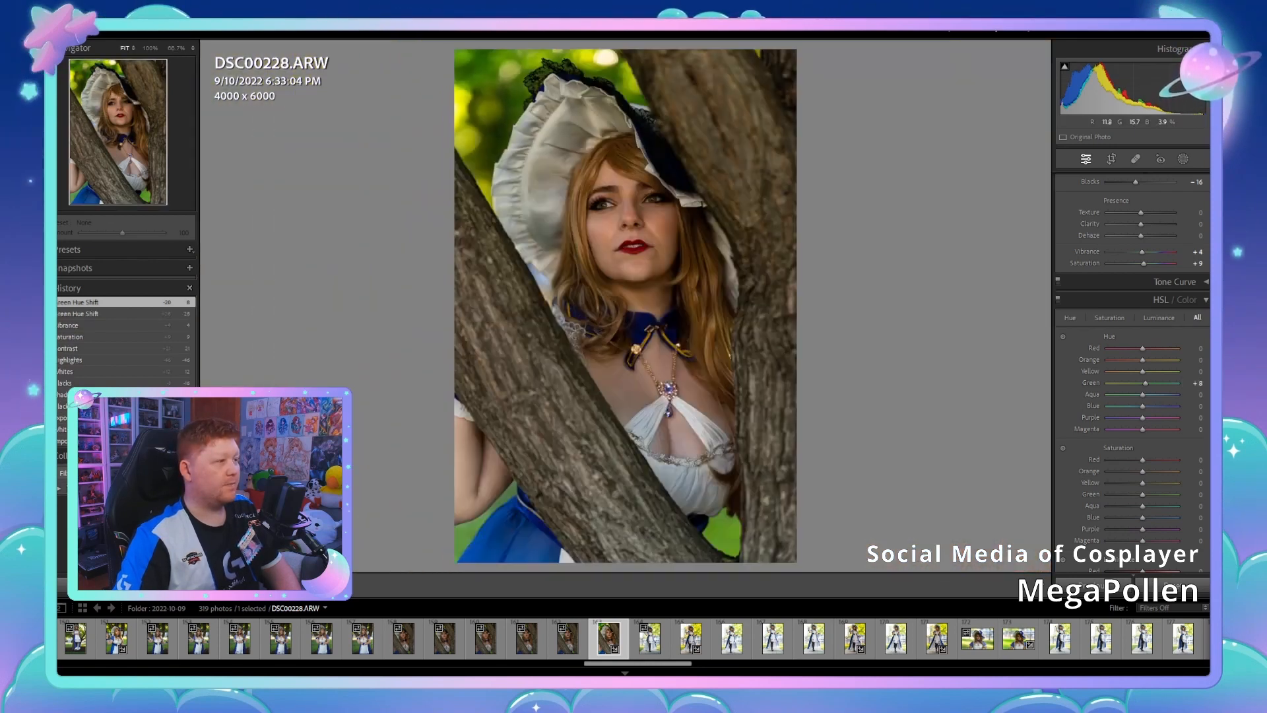
left_click_drag(784, 297, 1030, 686)
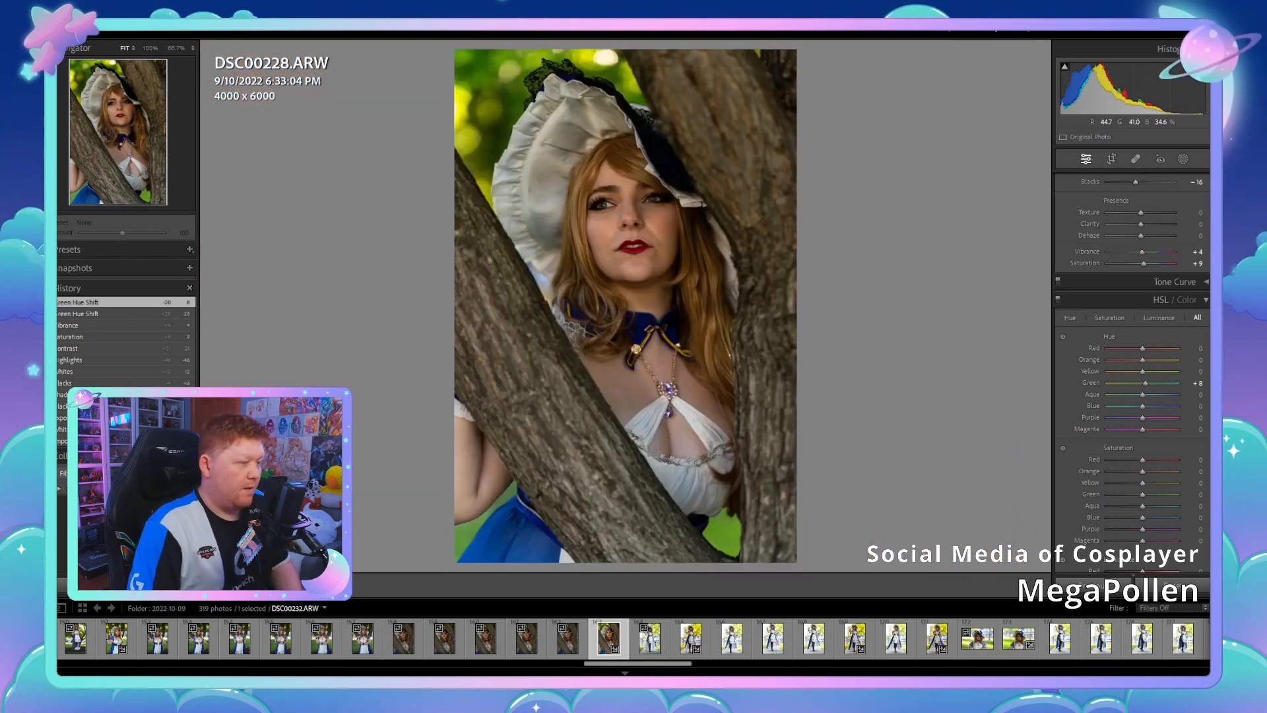
Step: Toggle chromatic aberration removal and compare the lens profile corrections on DSC00228.ARW, leaving the profile corrections switched off
scroll(1133, 370, "down", 10)
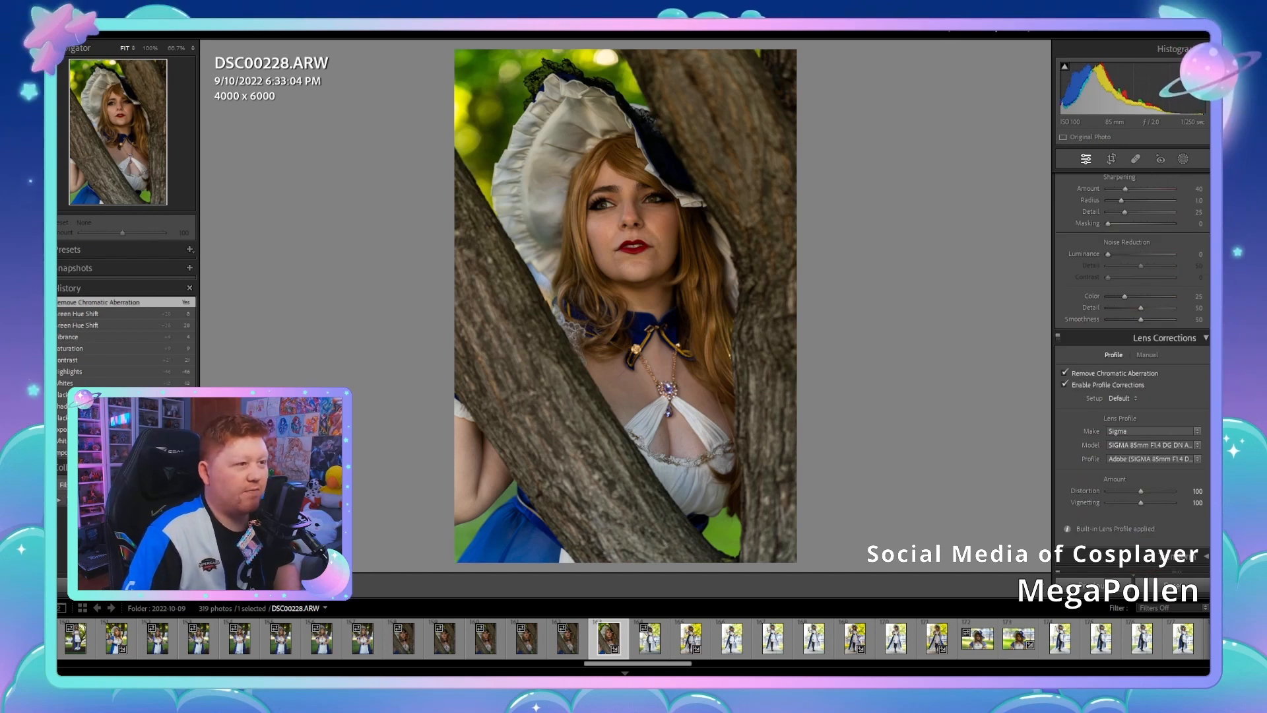
left_click(1165, 338)
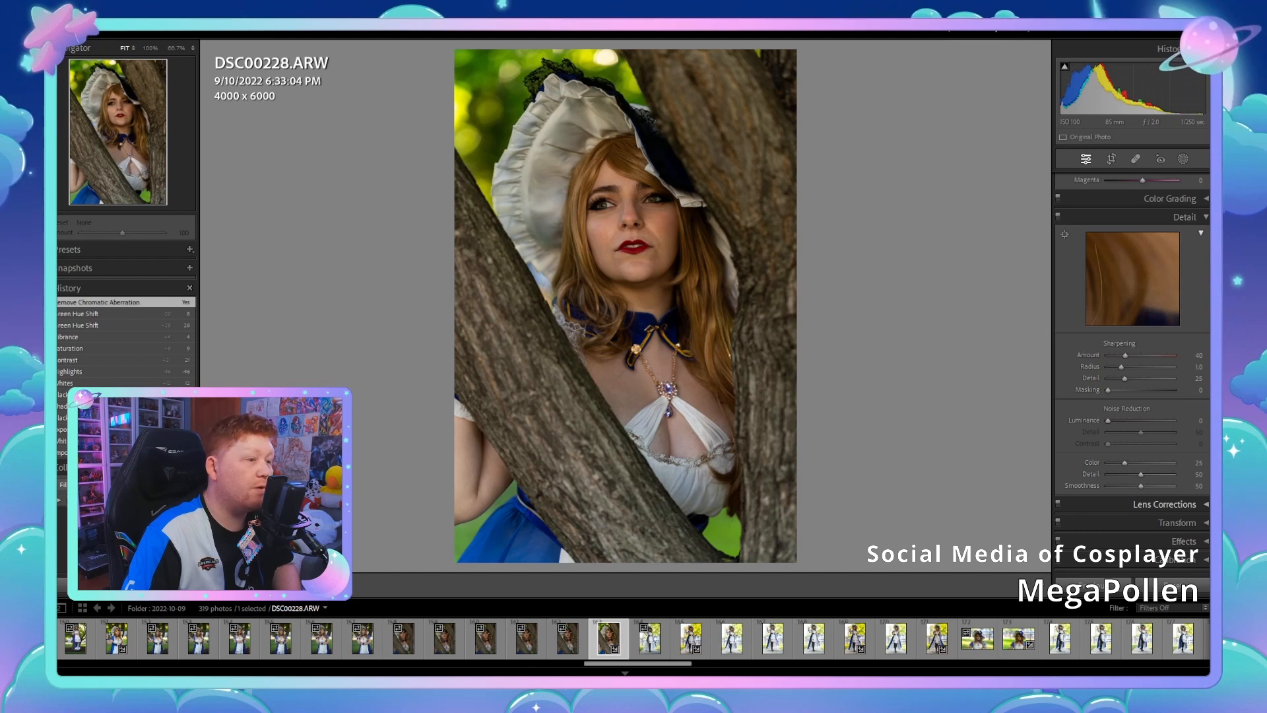
left_click(1164, 504)
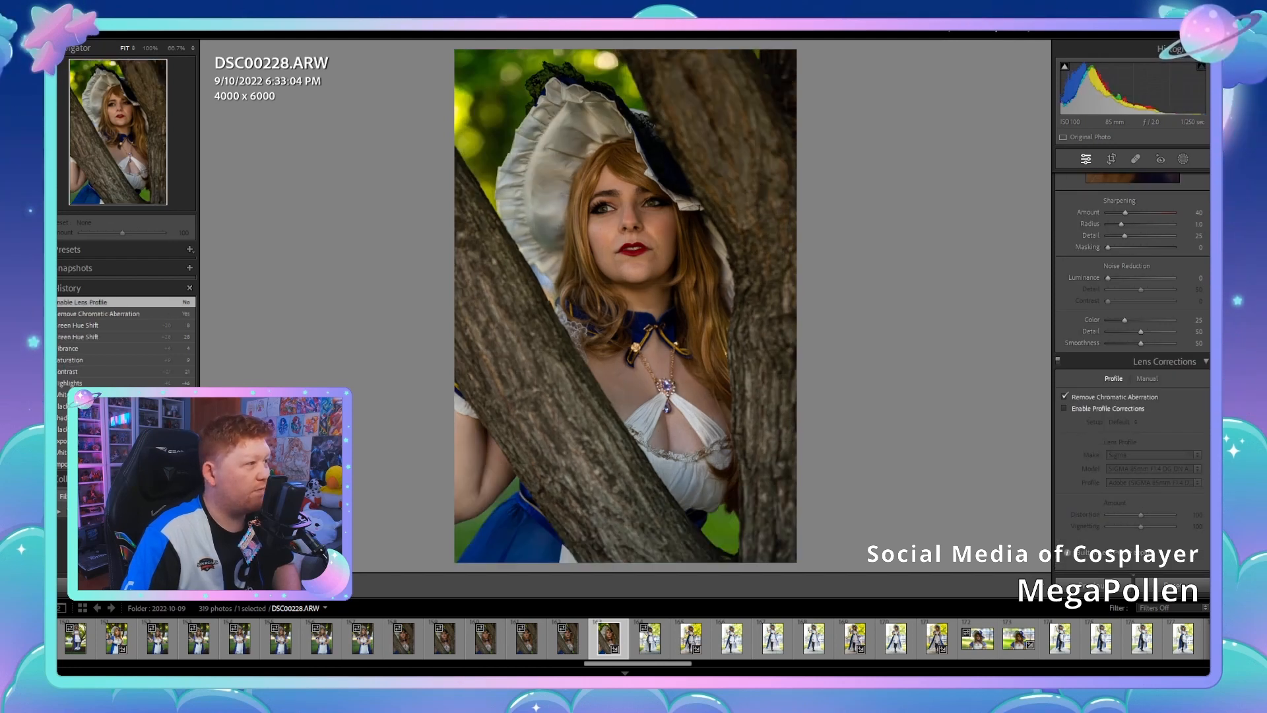
left_click_drag(627, 211, 971, 505)
left_click(1064, 408)
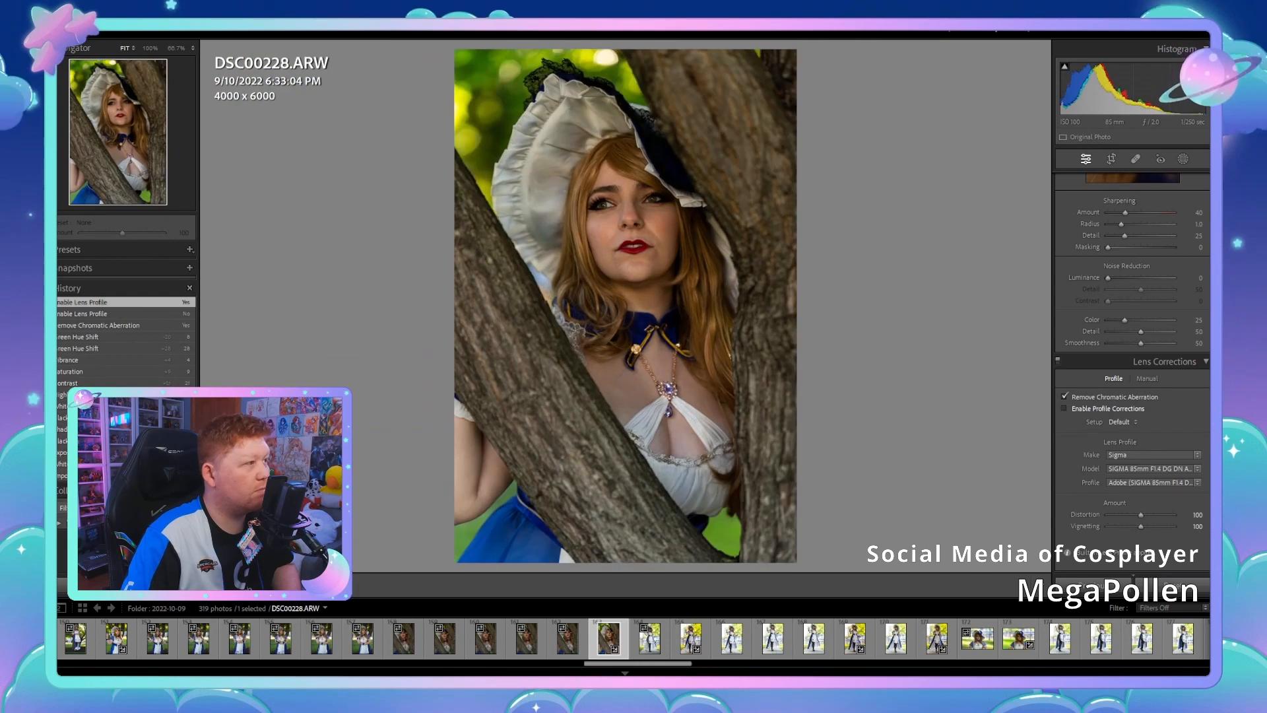
left_click(1064, 408)
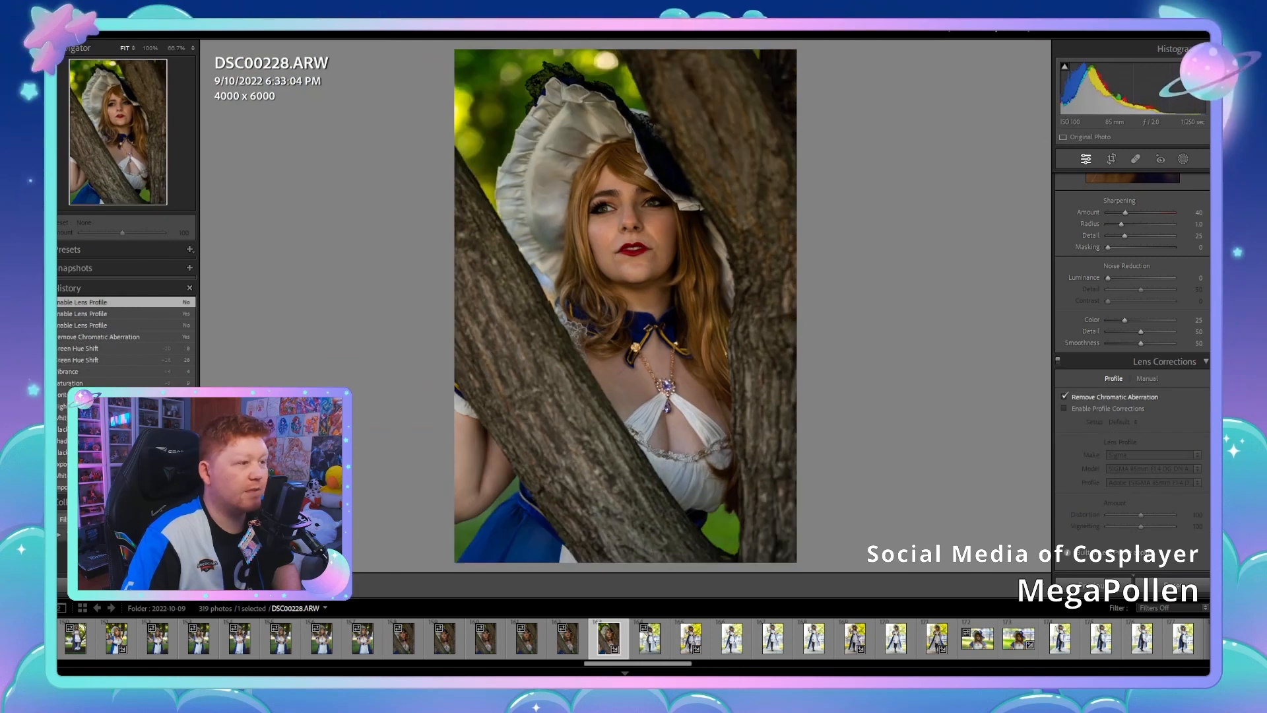
left_click(1064, 396)
left_click(1064, 408)
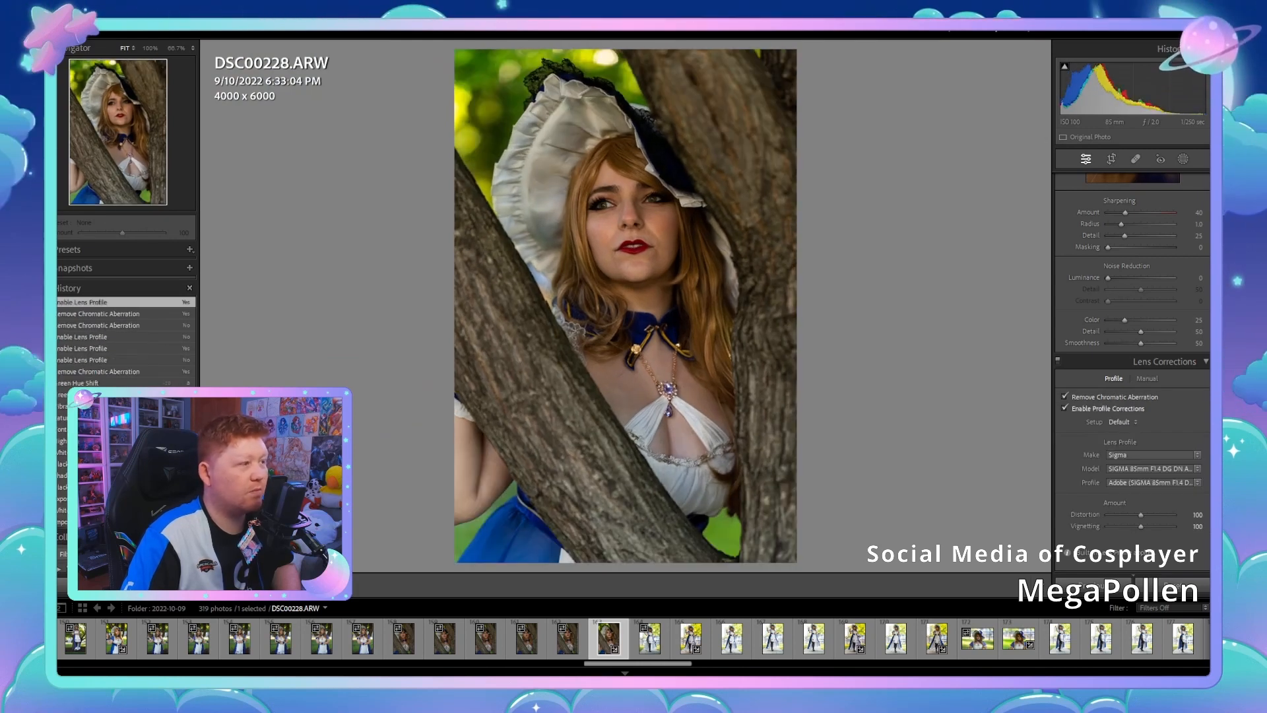
left_click(1064, 408)
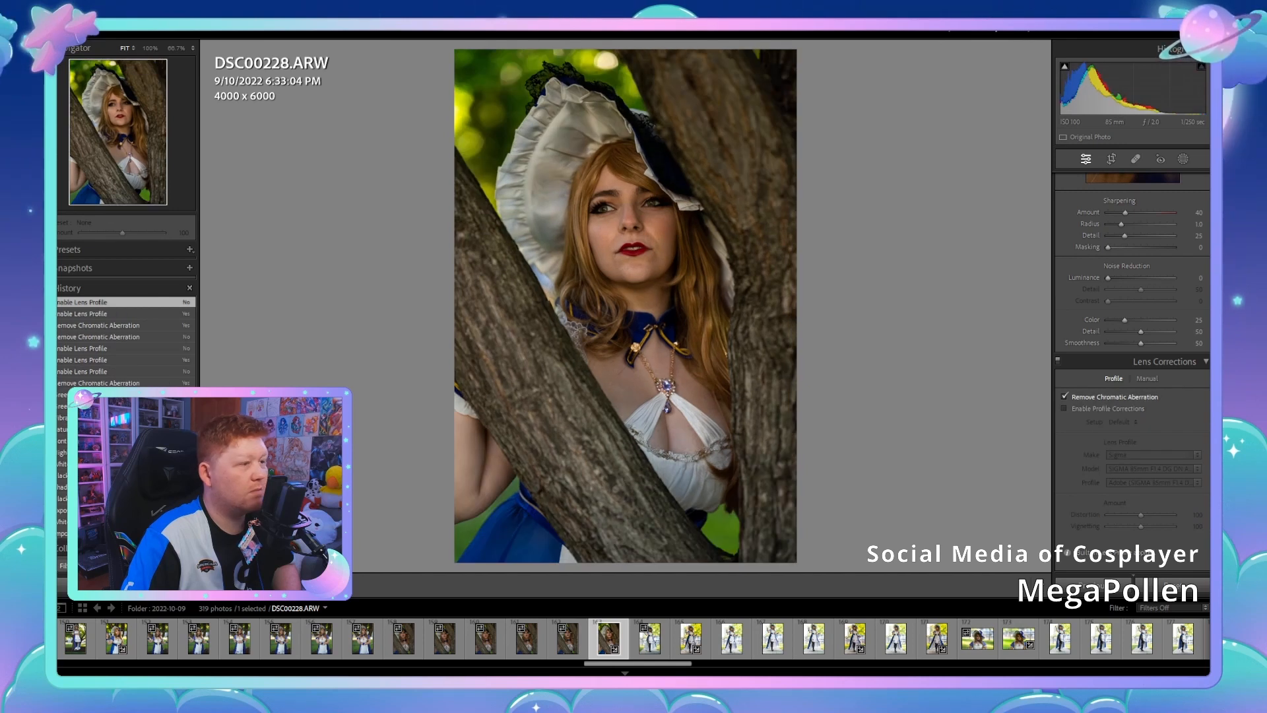
left_click(1204, 361)
Step: Check the portrait and export DSC00228.ARW to the hard drive
left_click(569, 215)
left_click_drag(569, 215, 589, 403)
left_click(589, 403)
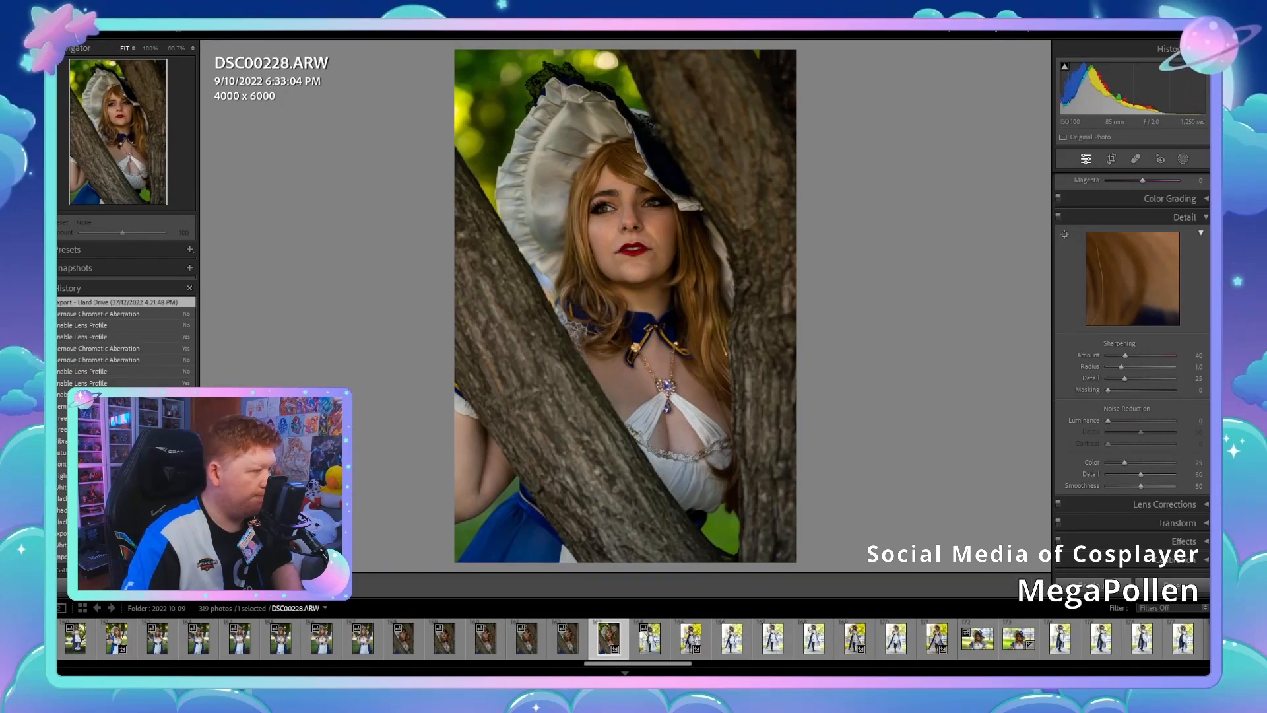
Step: Compare the neighbouring tree portraits from DSC00227.ARW back to DSC00221.ARW to find the next pick
key("Left")
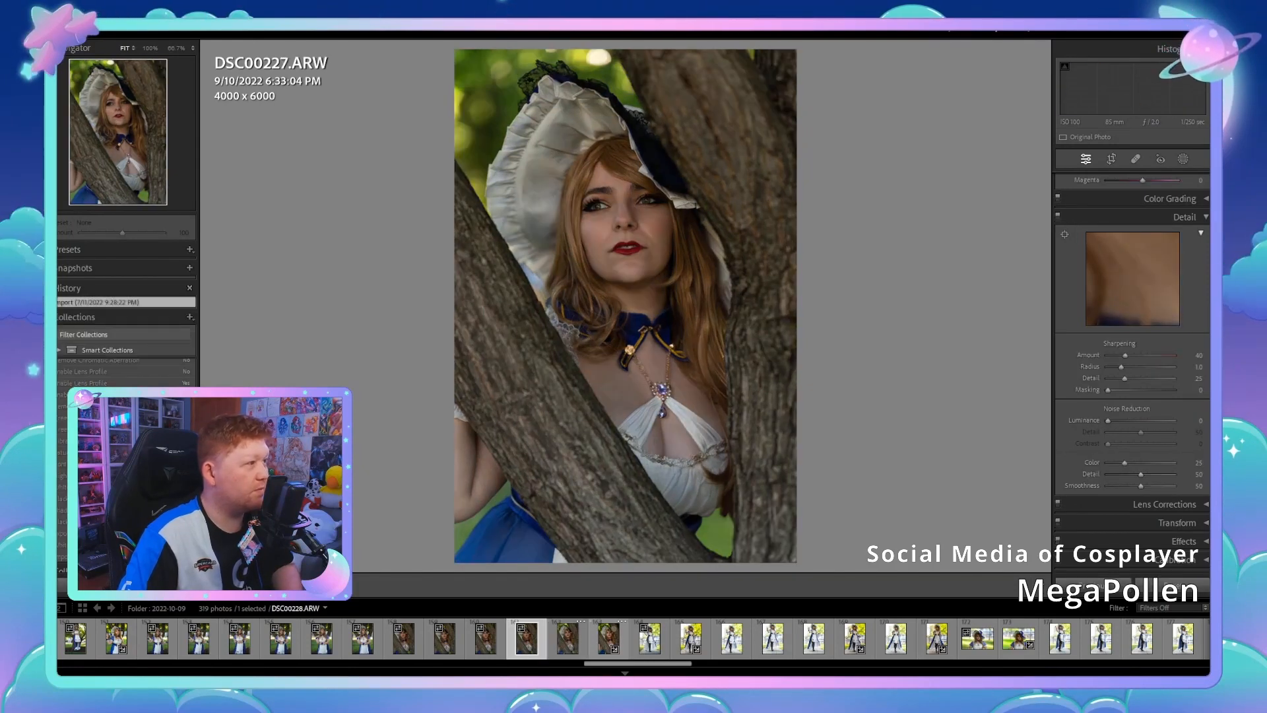
key("Left")
key("Left")
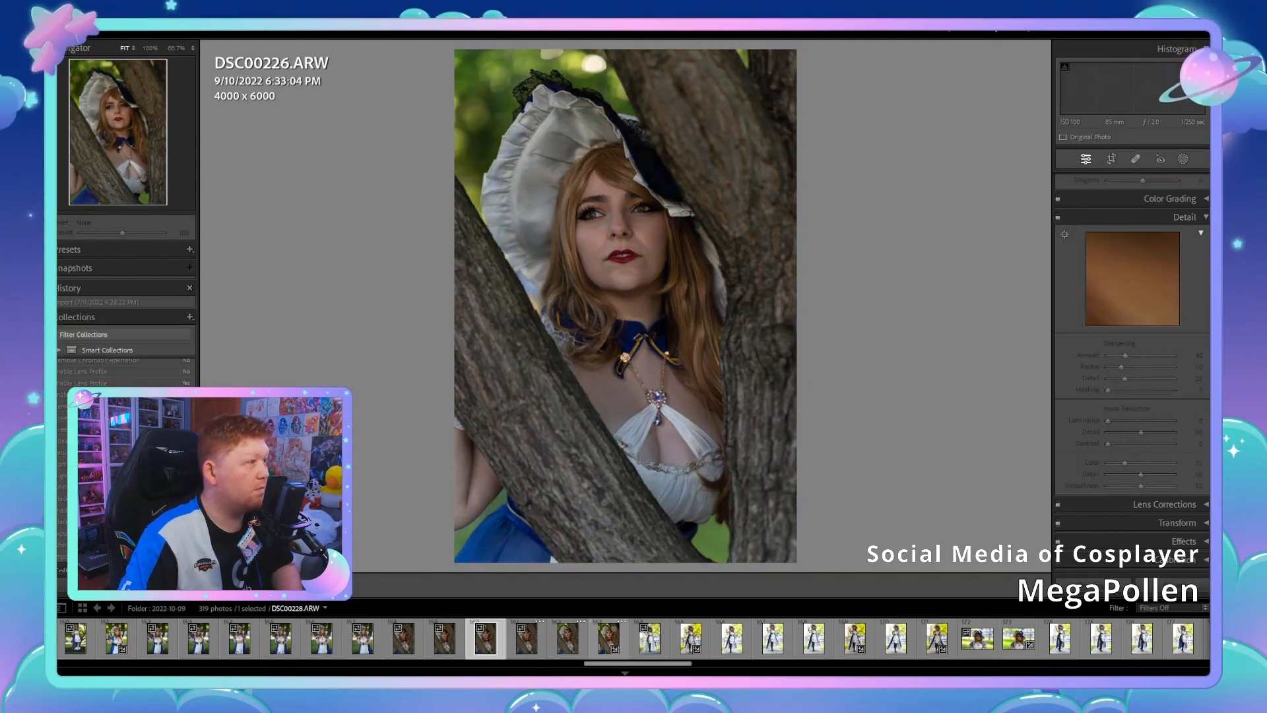
key("Left")
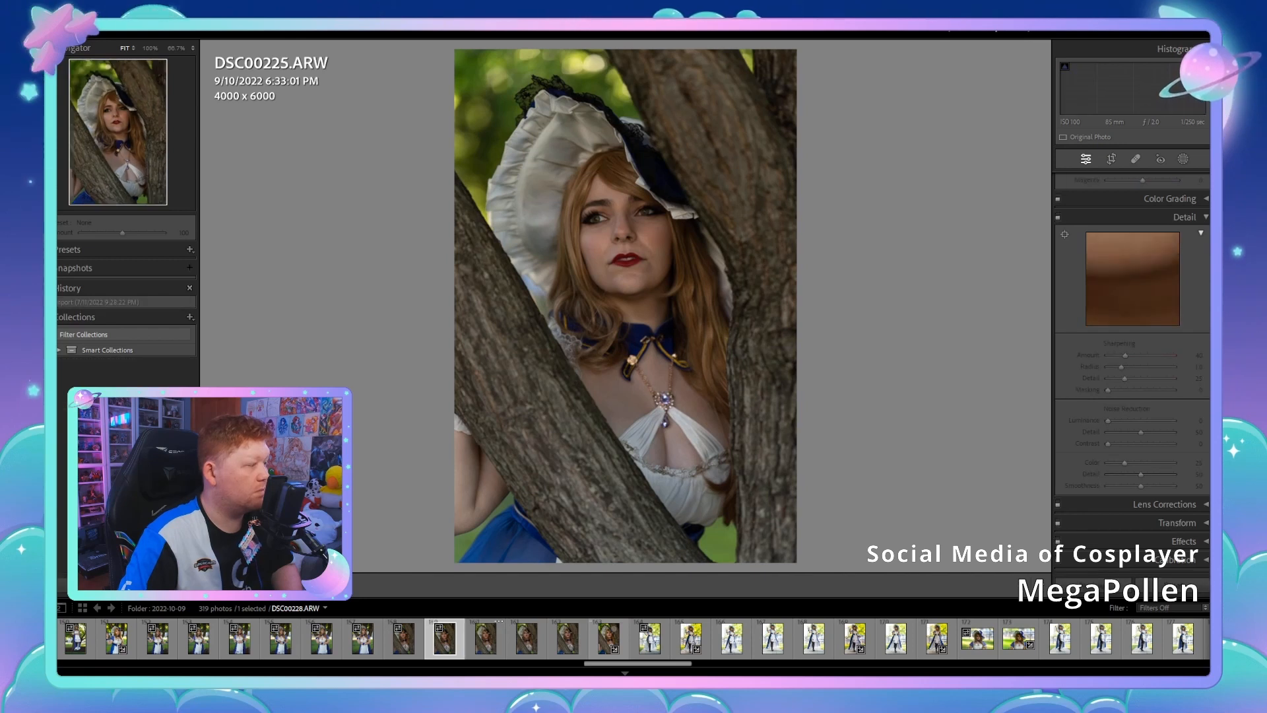
key("Left")
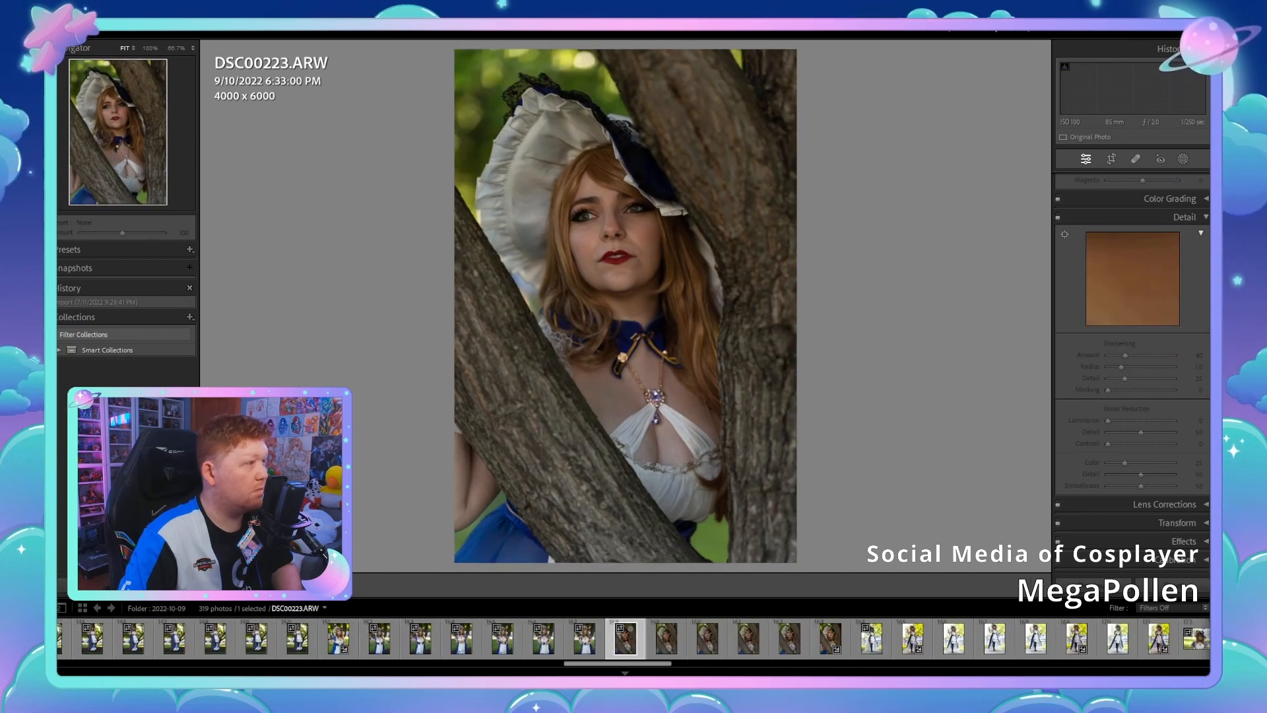
key("Right")
key("Right")
key("Left")
key("Left")
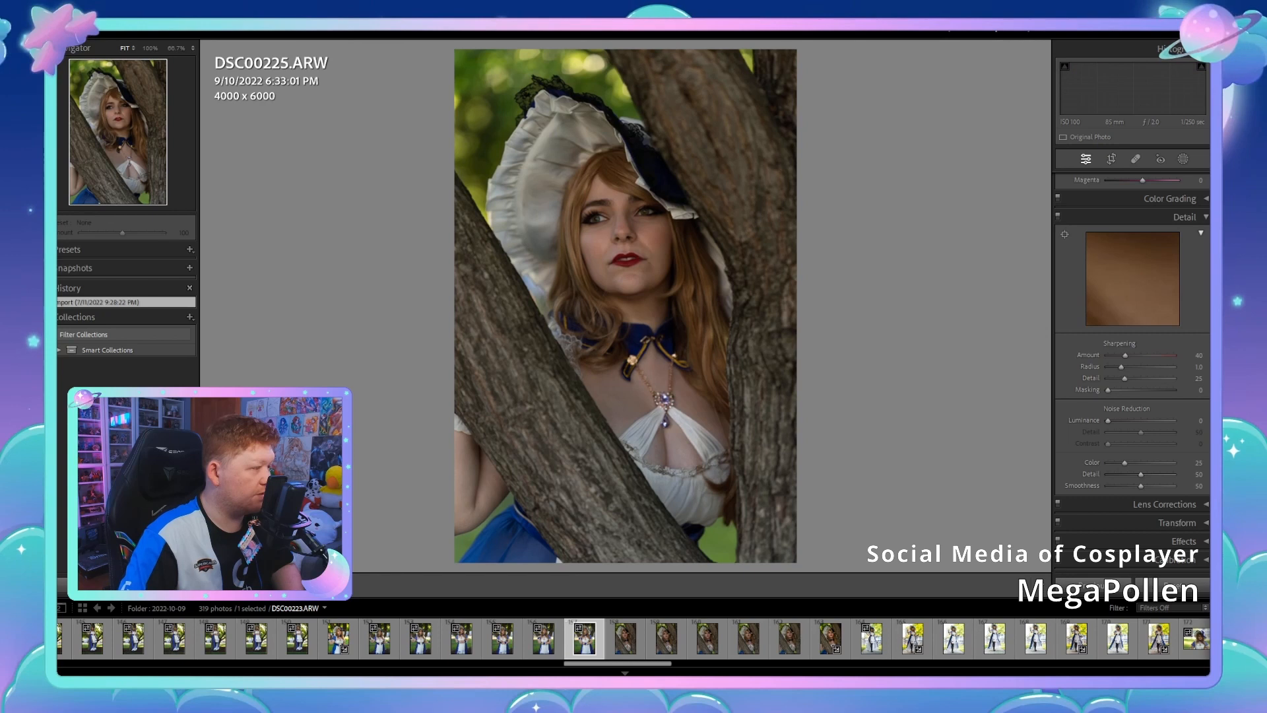
key("Left")
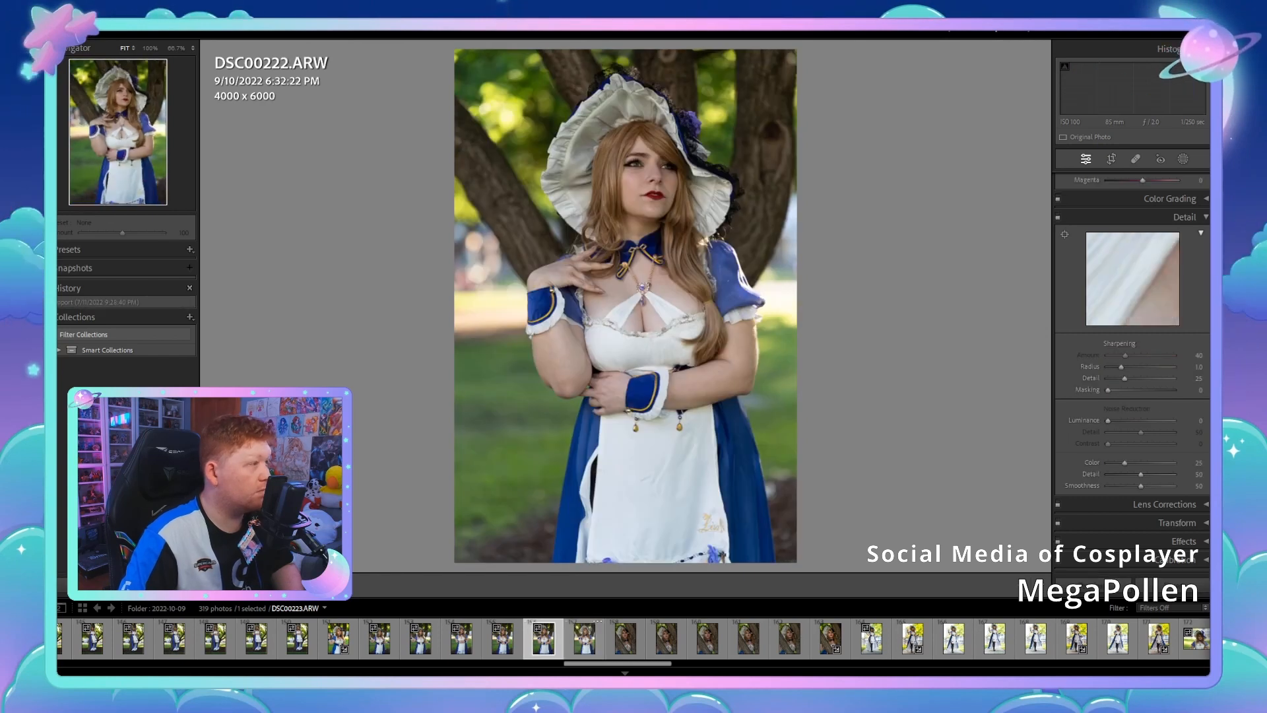
scroll(625, 639, "right", 2)
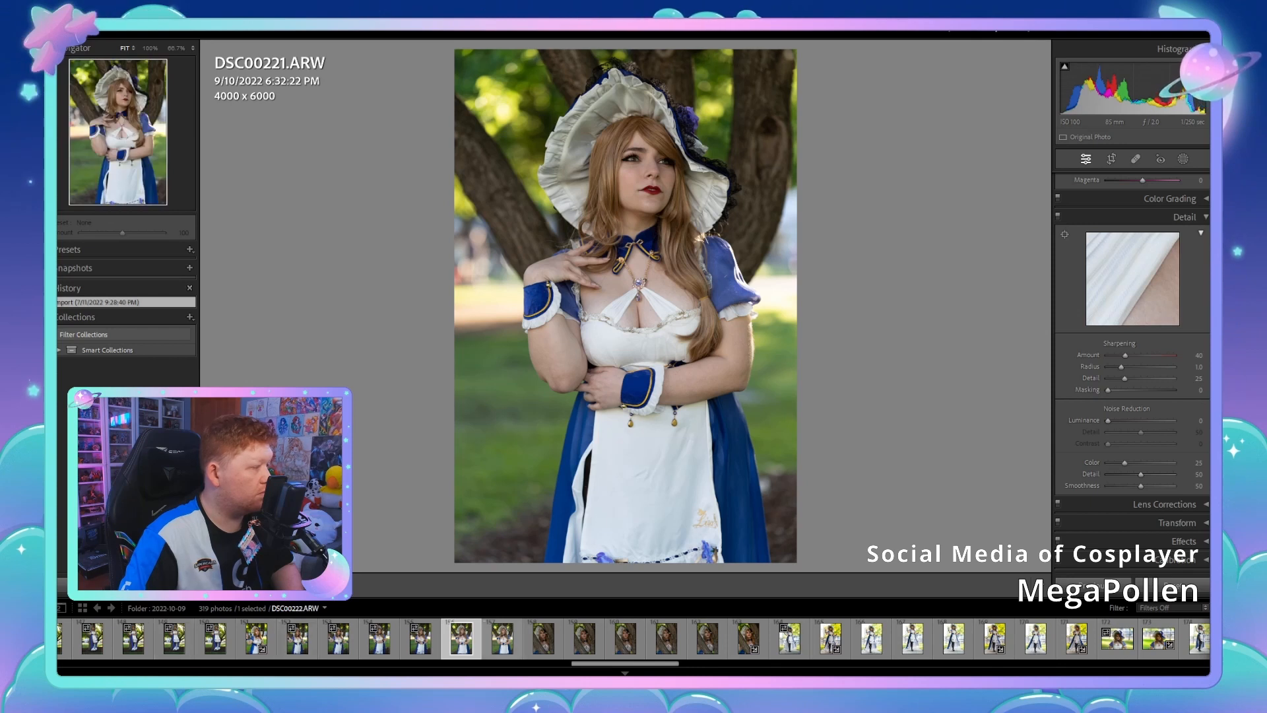
Step: Open DSC00219.ARW, paste the develop settings of DSC00228.ARW onto it and bring up its basic adjustments
left_click(420, 638)
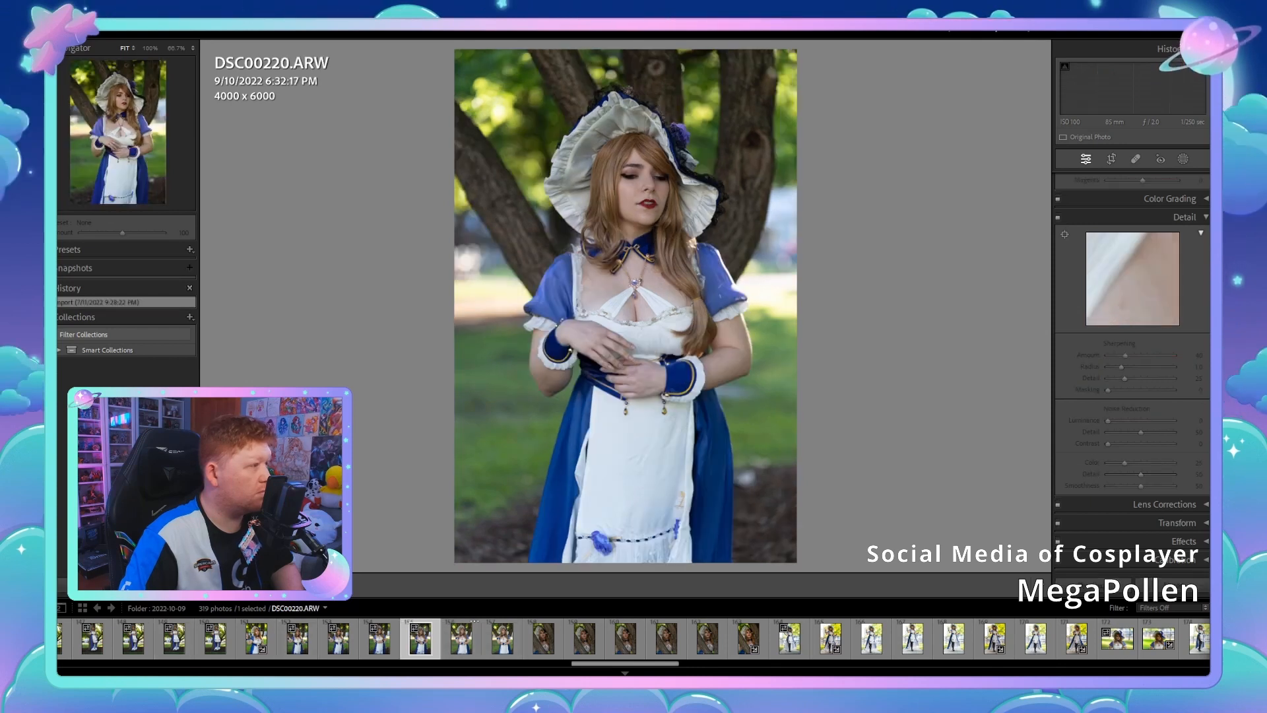
left_click(380, 639)
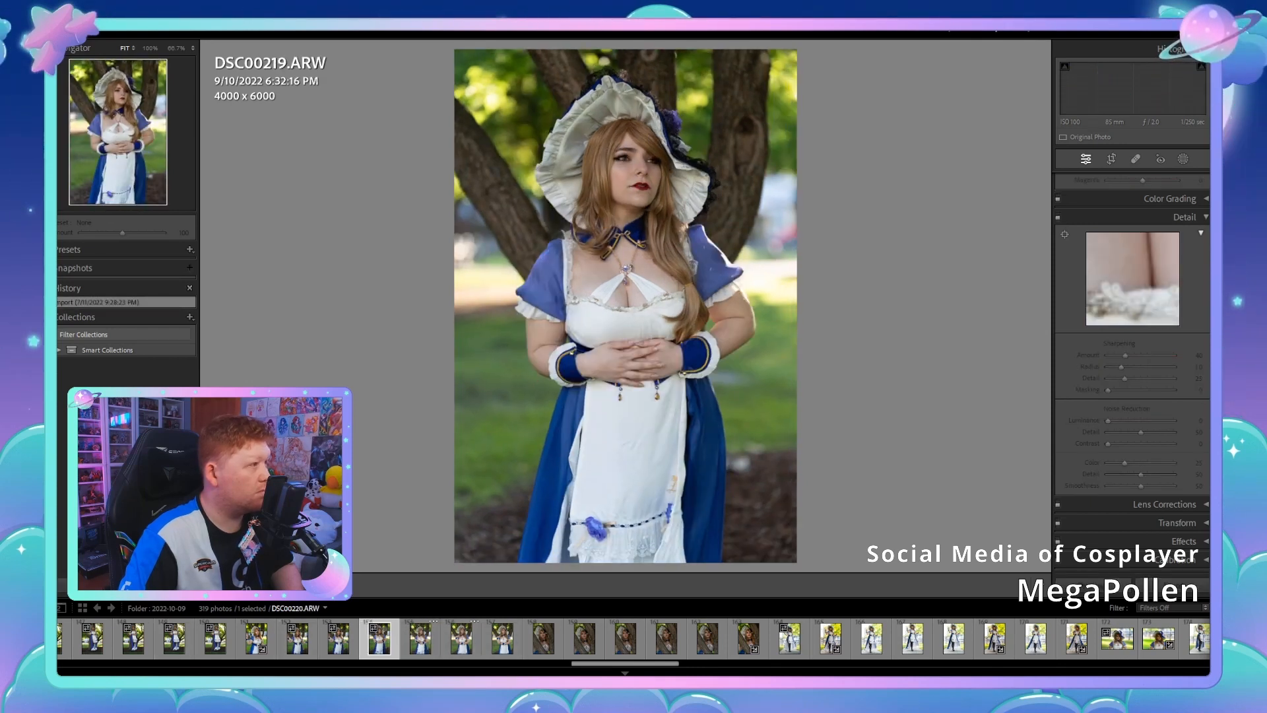
key("ctrl+shift+v")
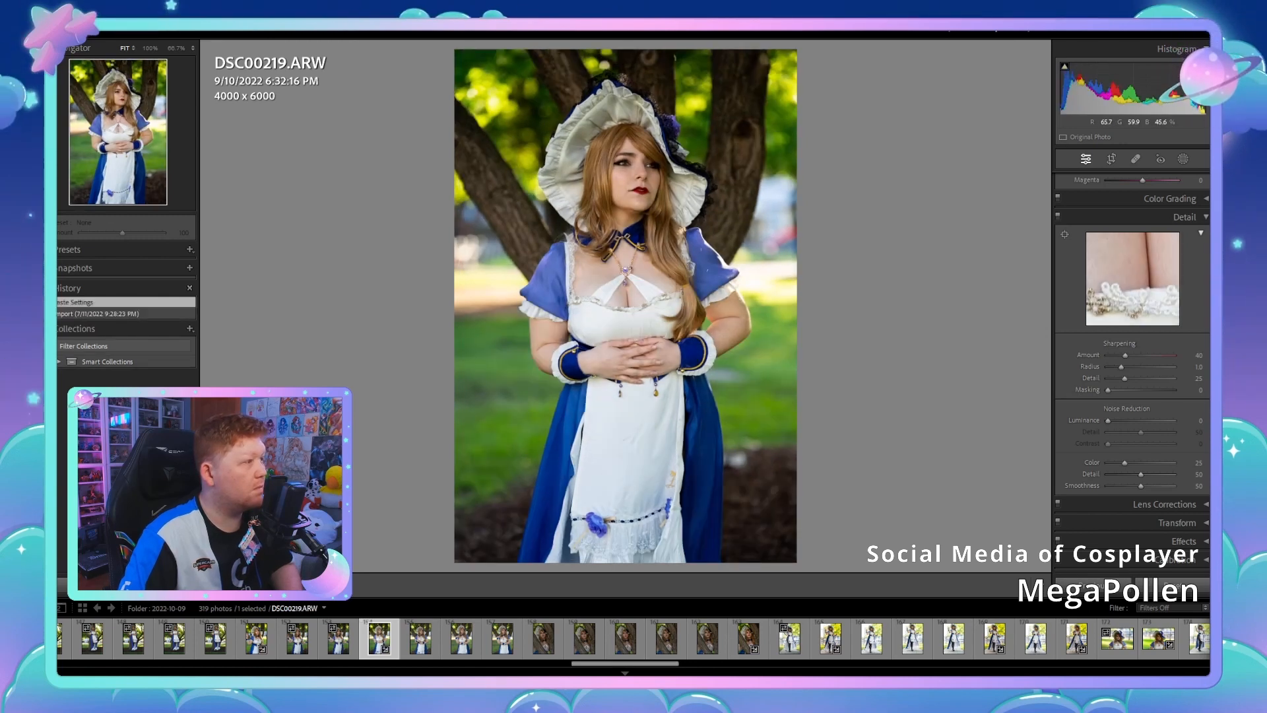
left_click(595, 165)
left_click(594, 165)
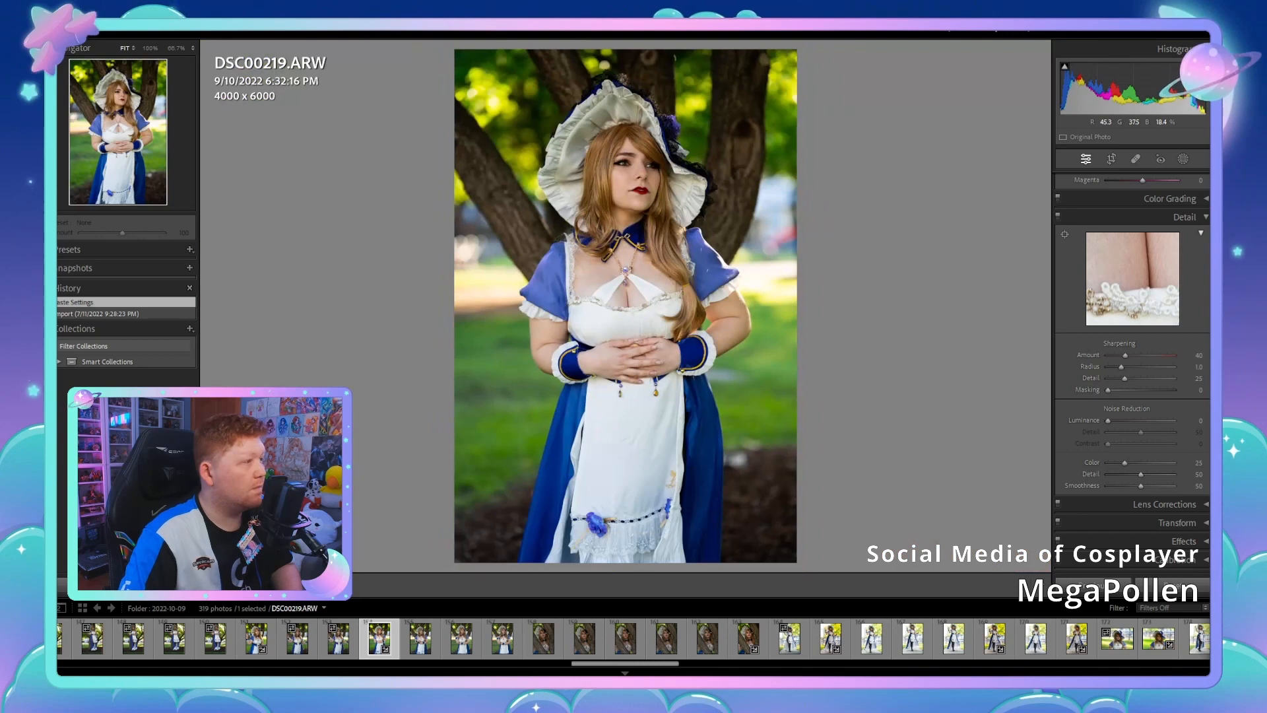
scroll(1132, 396, "up", 5)
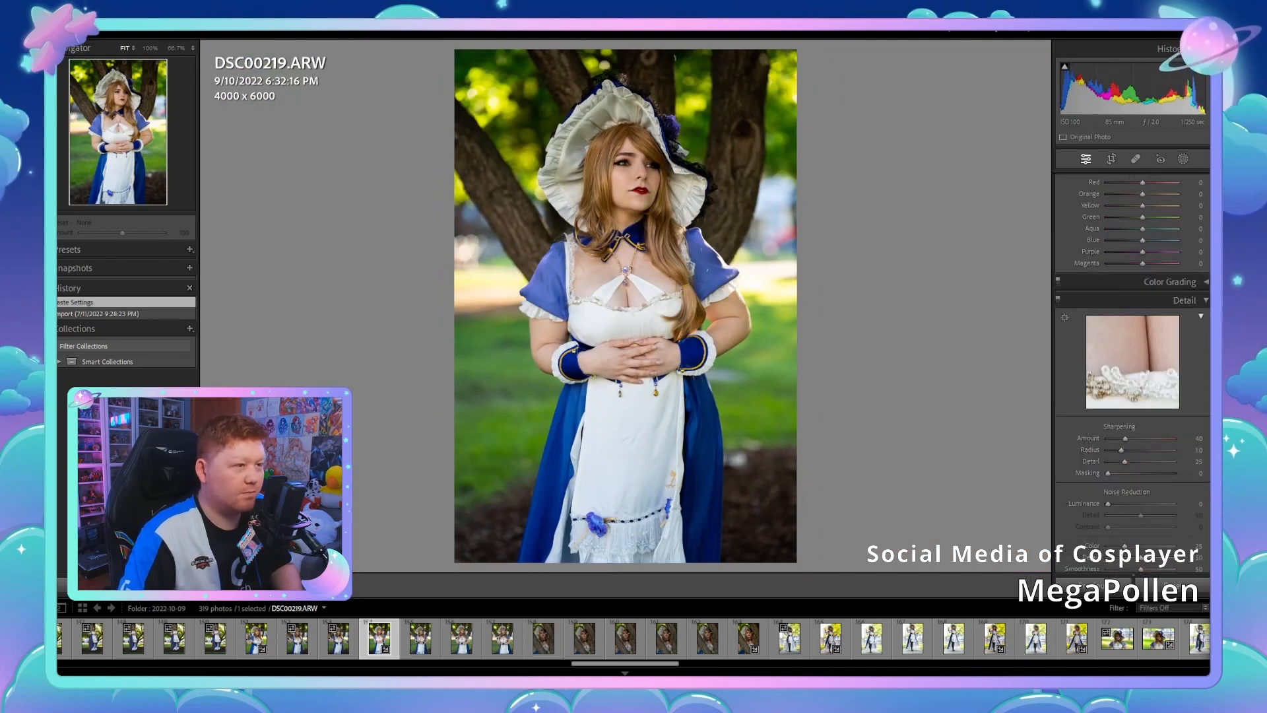
scroll(1133, 369, "up", 4)
scroll(1132, 373, "up", 2)
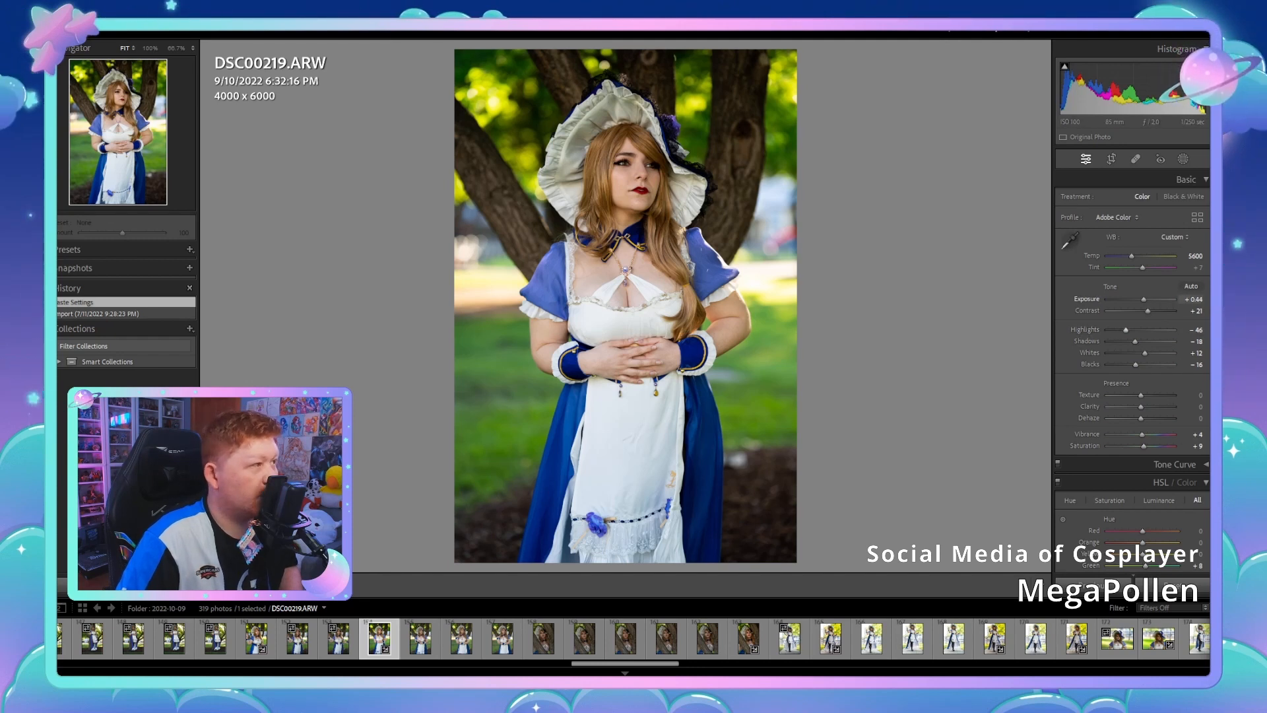
Step: Set the exposure of DSC00219.ARW to +0.35, check the portrait up close and export it to the hard drive
left_click_drag(1144, 299, 1143, 299)
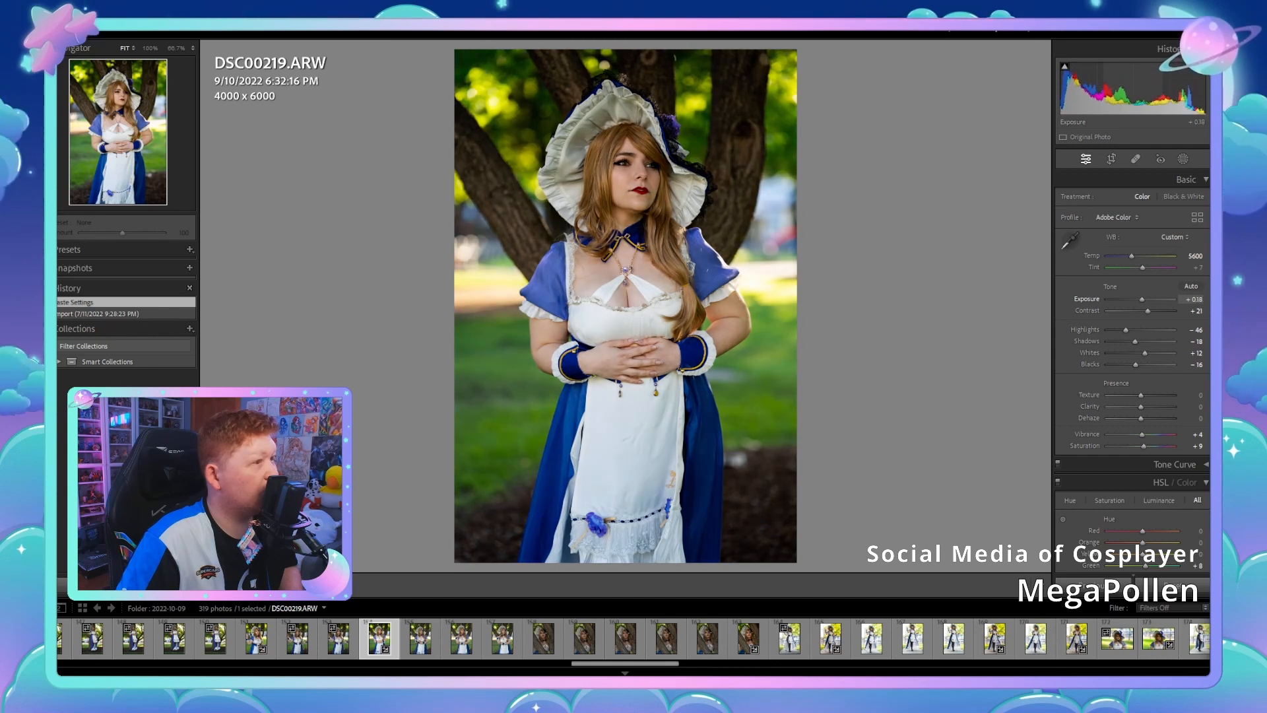
key("ctrl+y")
key("z")
left_click_drag(118, 126, 143, 111)
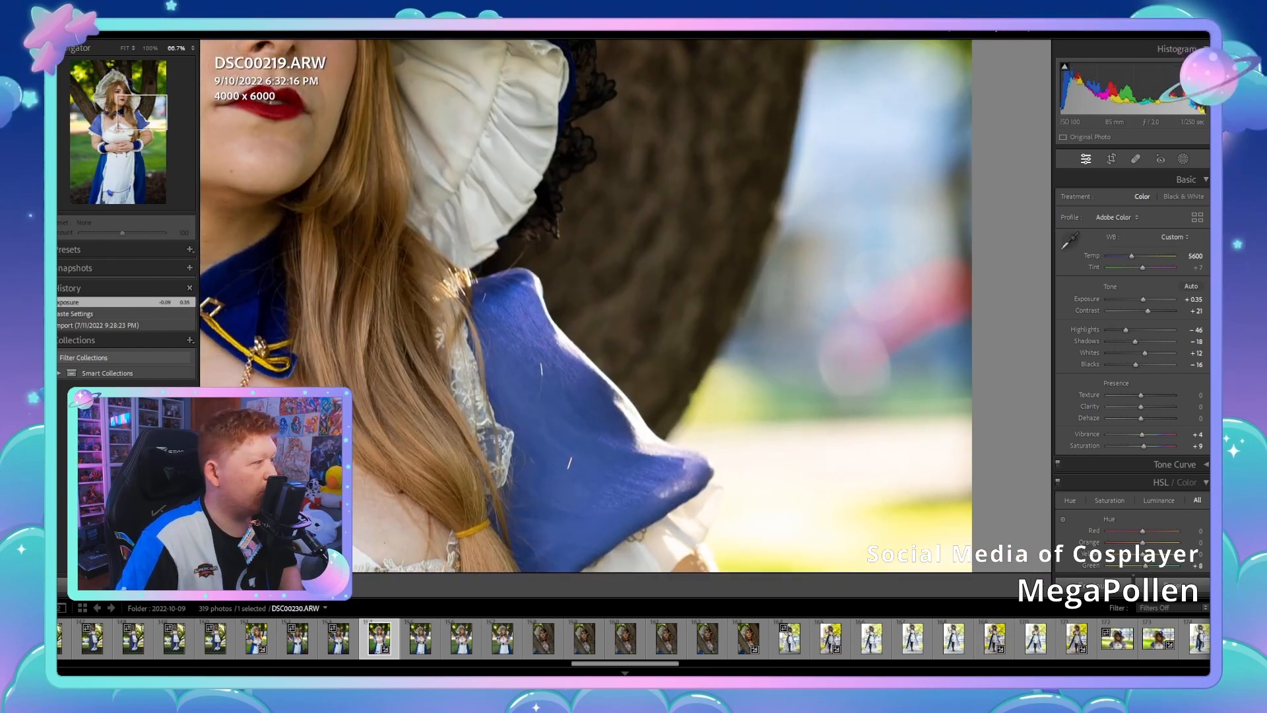
key("z")
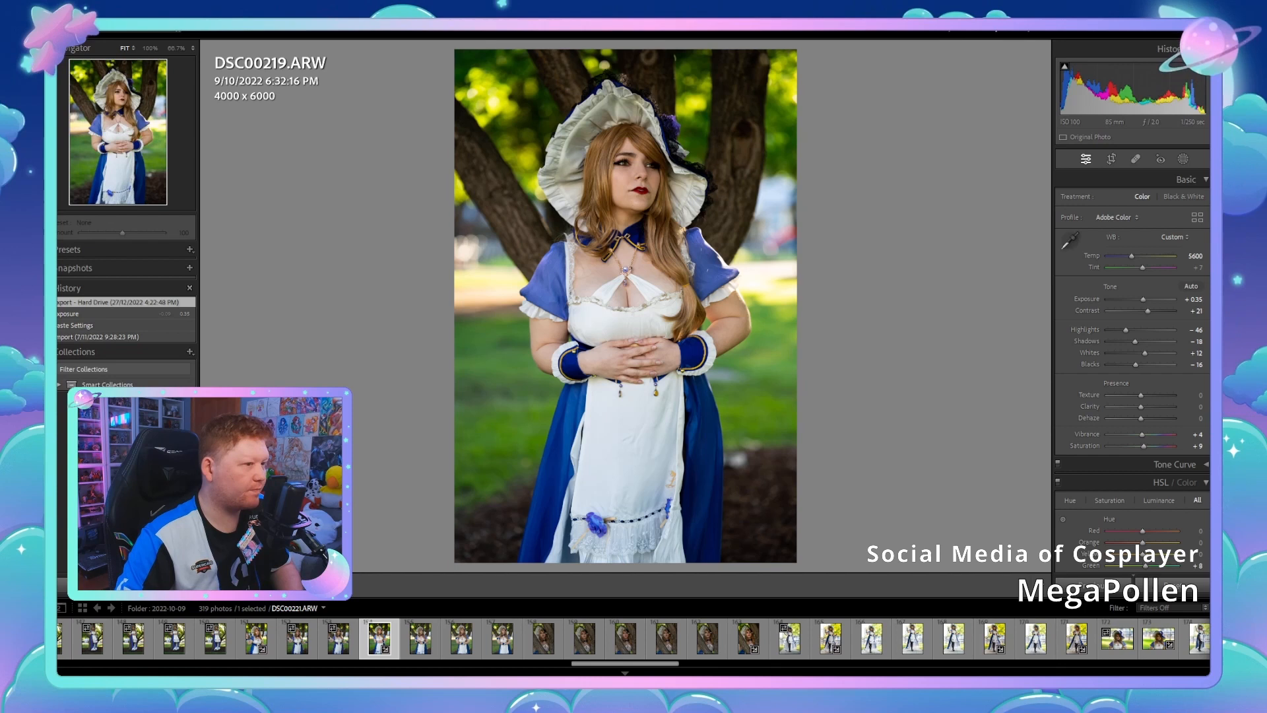
Step: Paste the develop settings of DSC00219.ARW onto DSC00222.ARW and export it to the hard drive
left_click(502, 637)
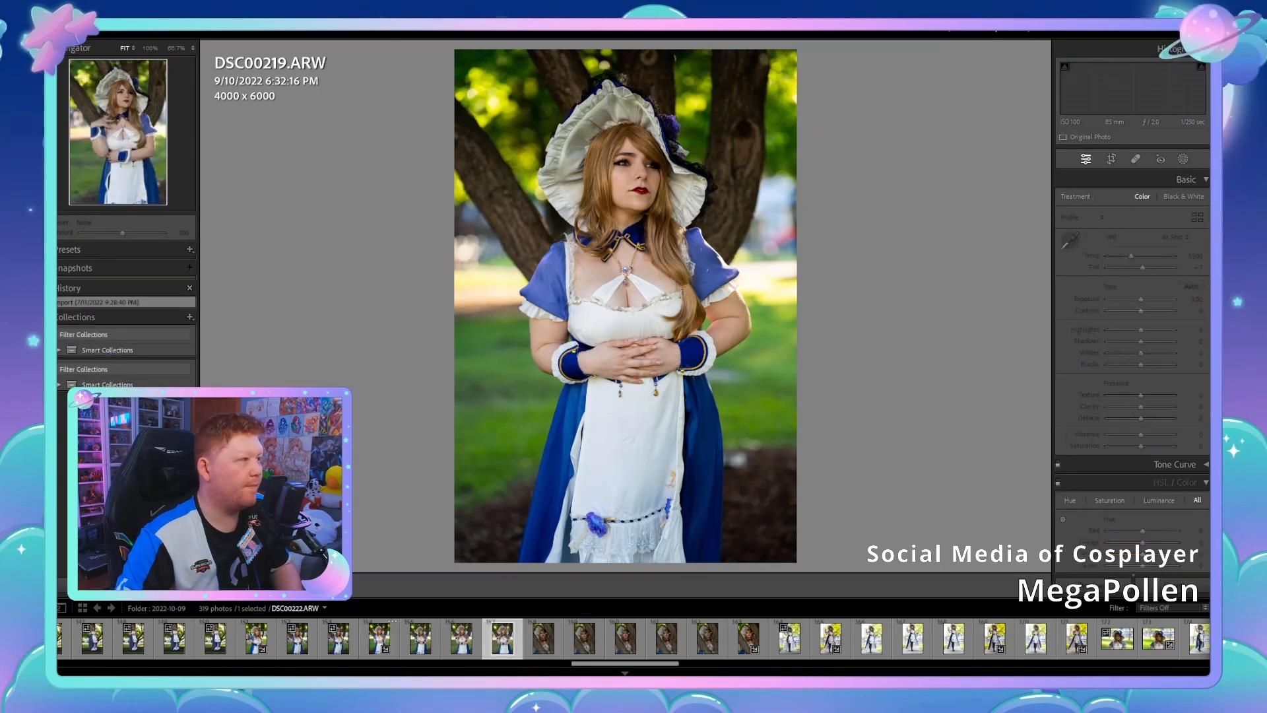
key("ctrl+shift+v")
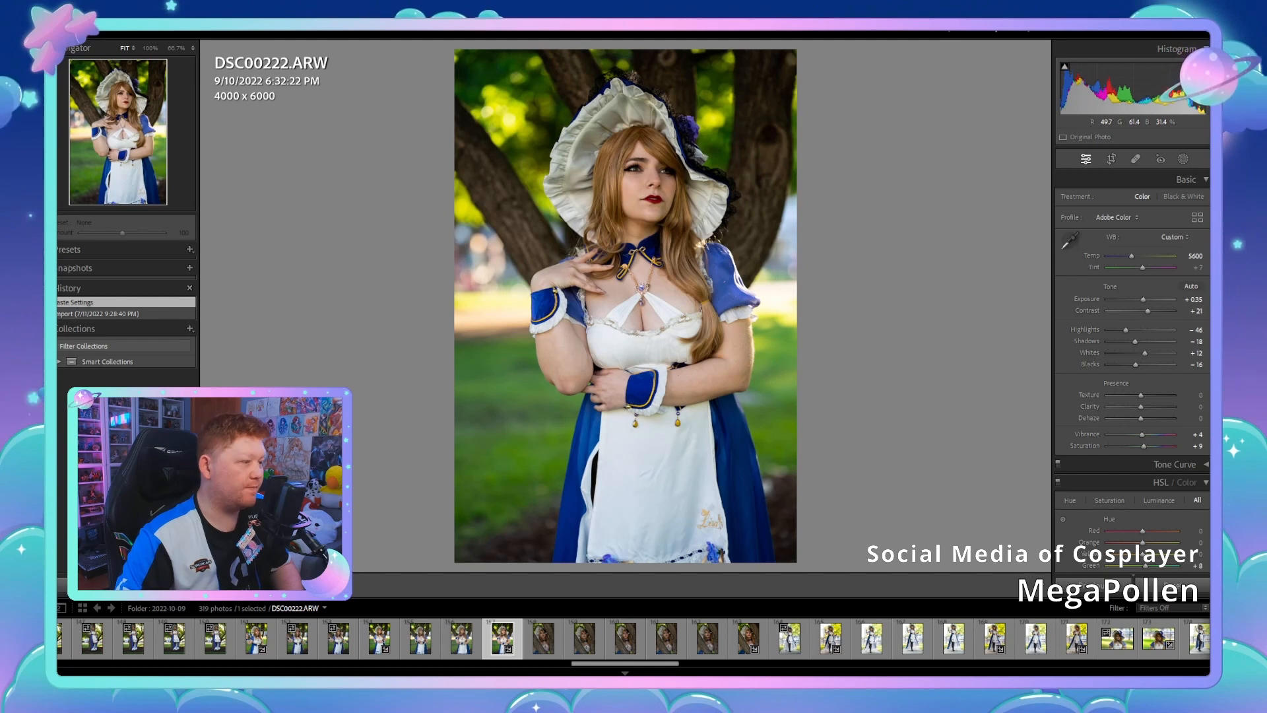
key("Left")
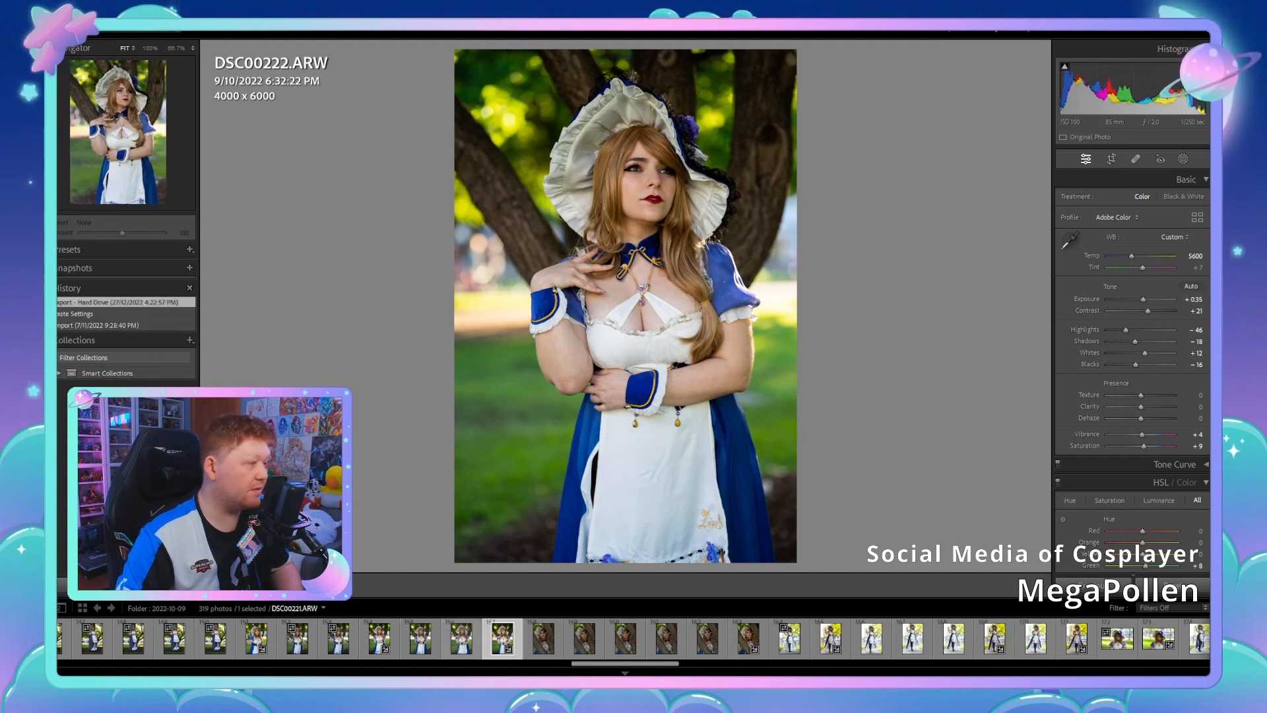
Step: Go back through the tree portraits to DSC00217.ARW and paste the copied develop settings onto it
key("Left")
key("Left")
key("Left")
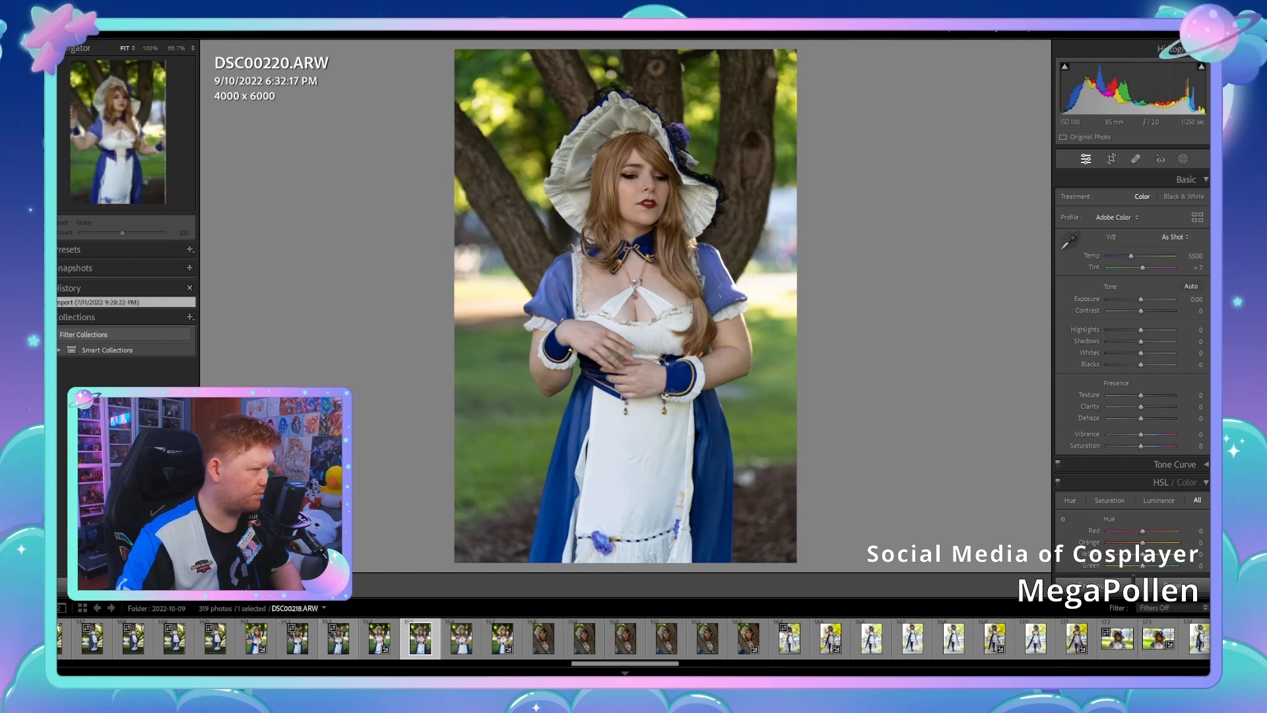
key("Left")
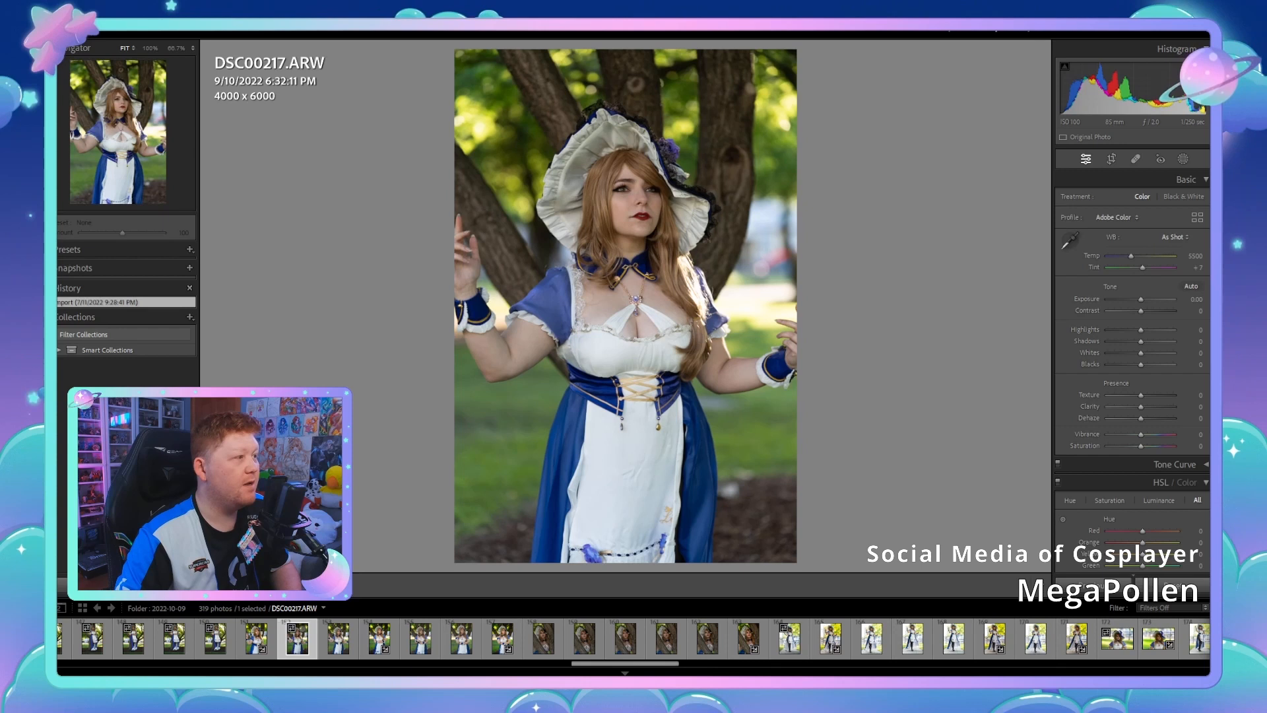
key("ctrl+shift+v")
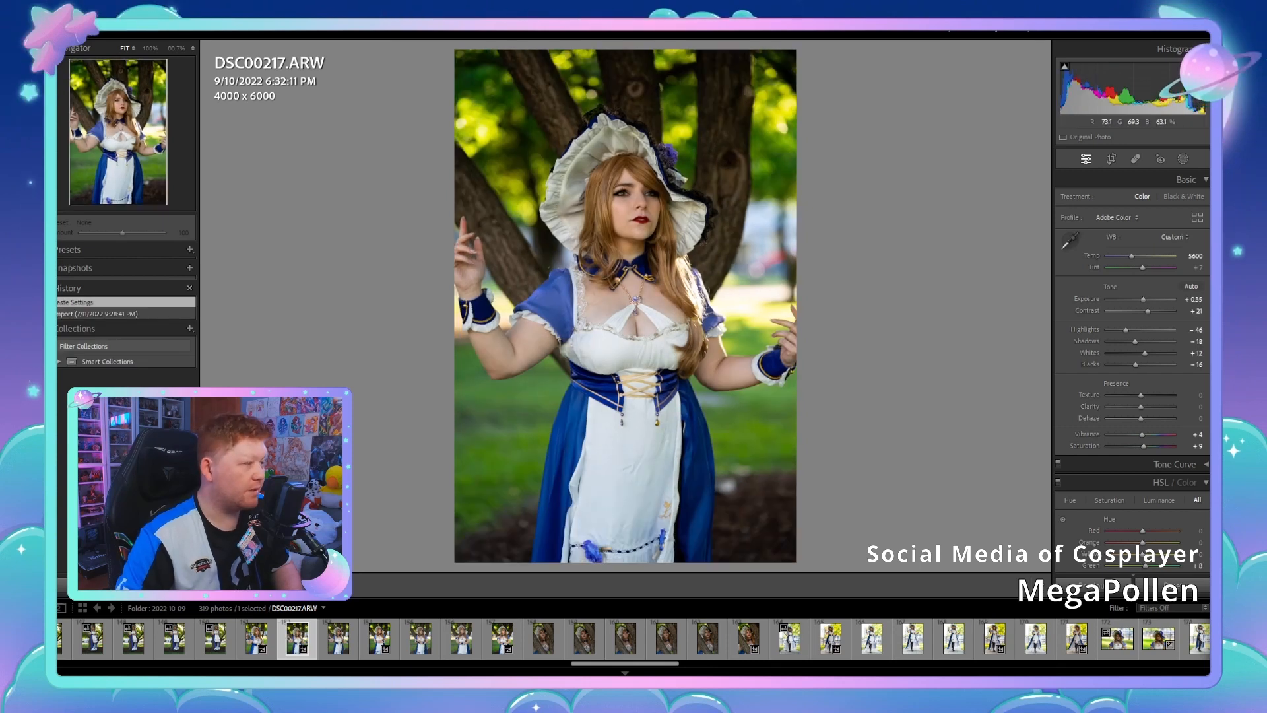
Step: Compare full-length shots DSC00215.ARW and DSC00214.ARW, paste the copied develop settings onto DSC00214.ARW and export it
key("Left")
key("Left")
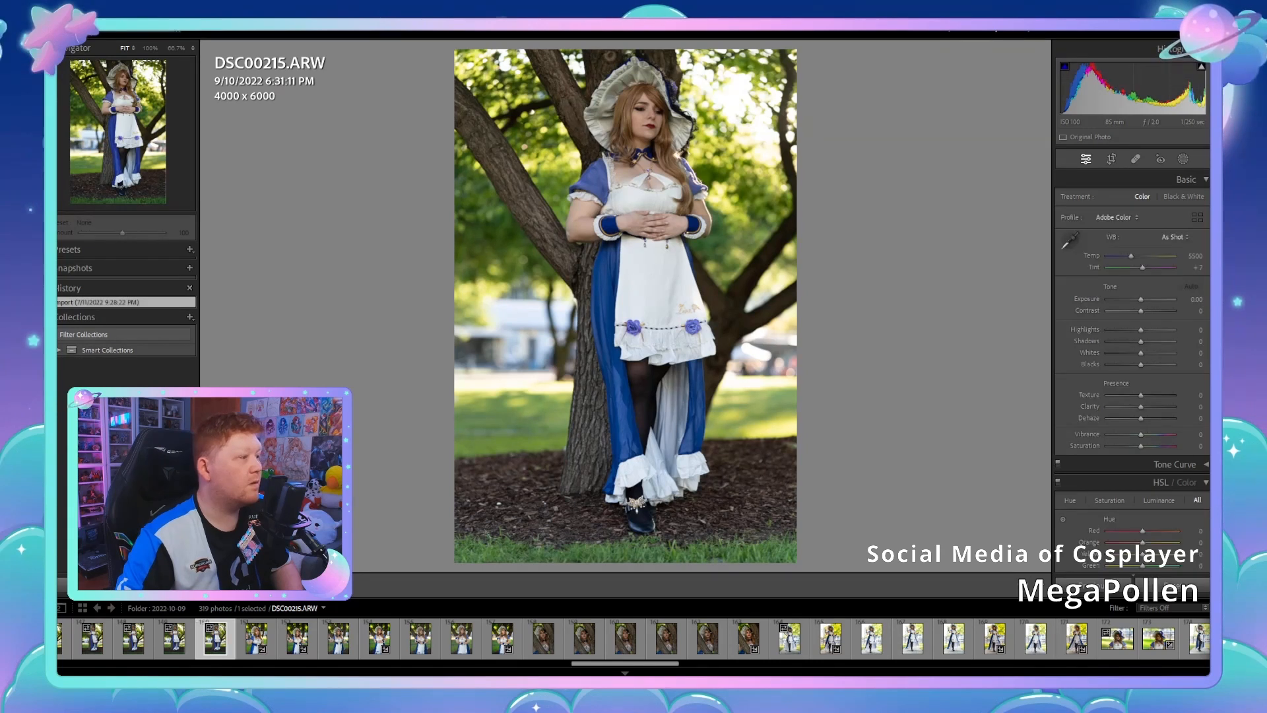
key("Left")
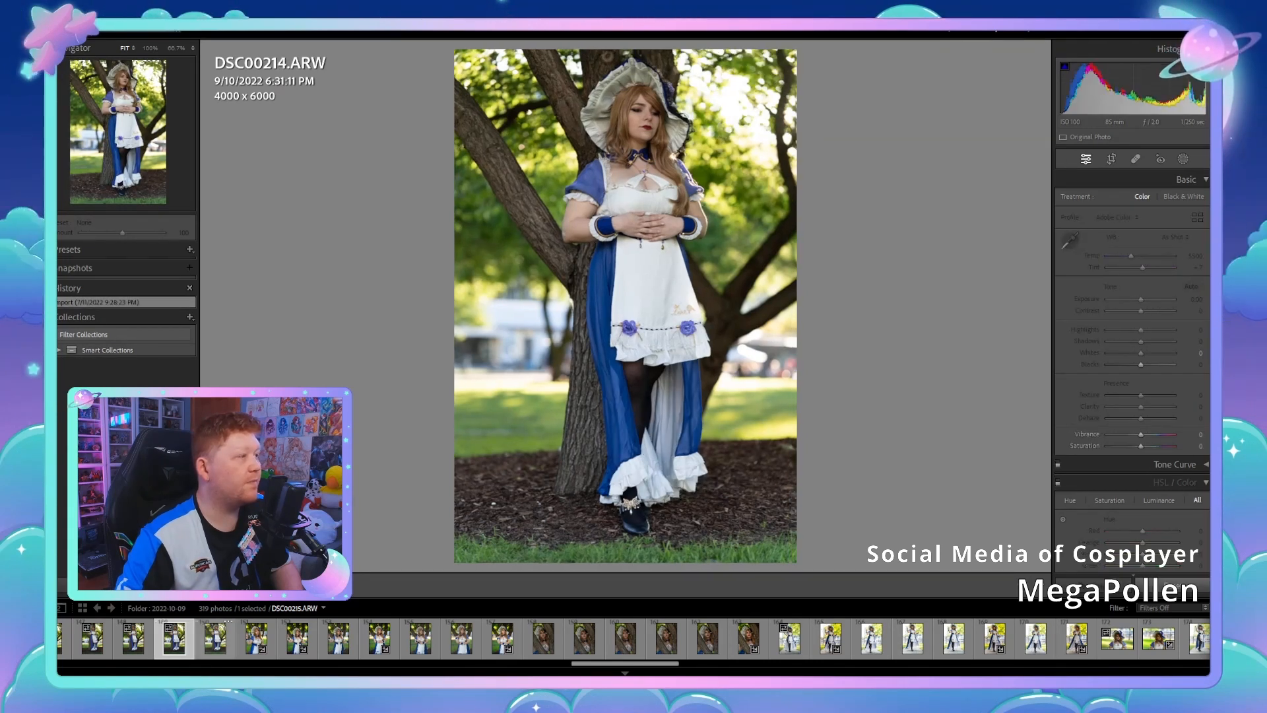
key("Right")
key("Left")
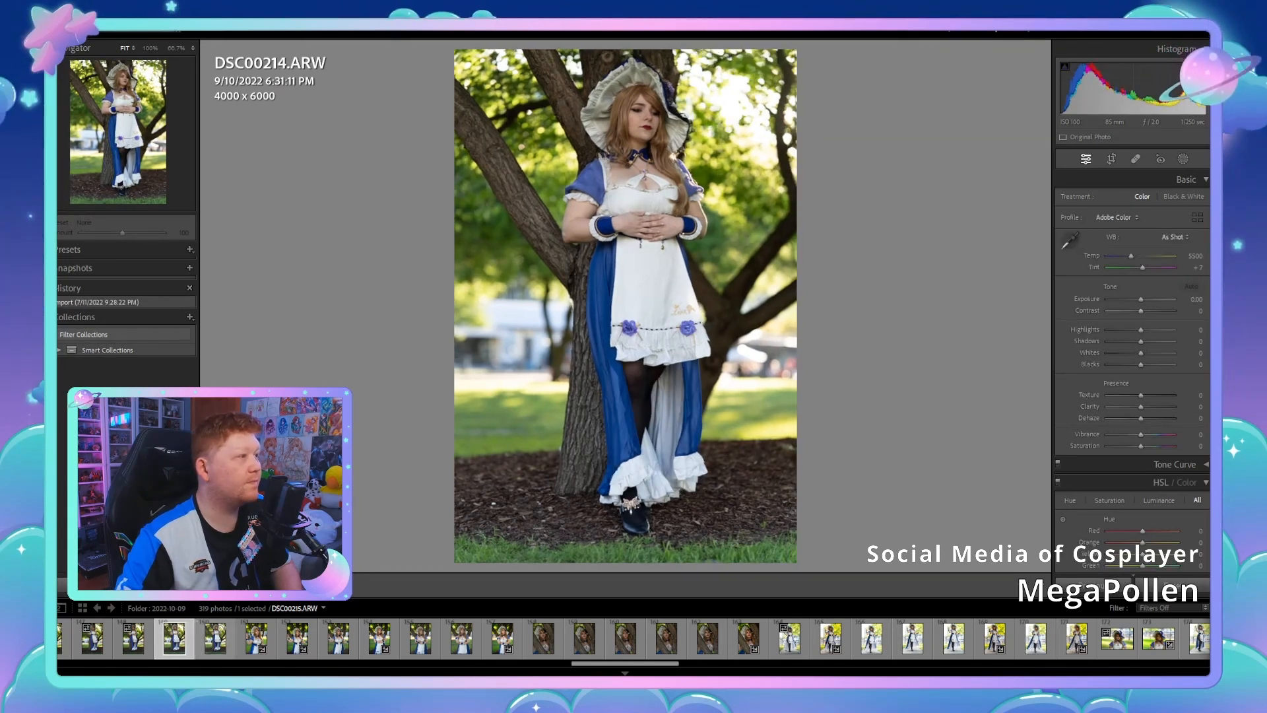
key("ctrl+shift+v")
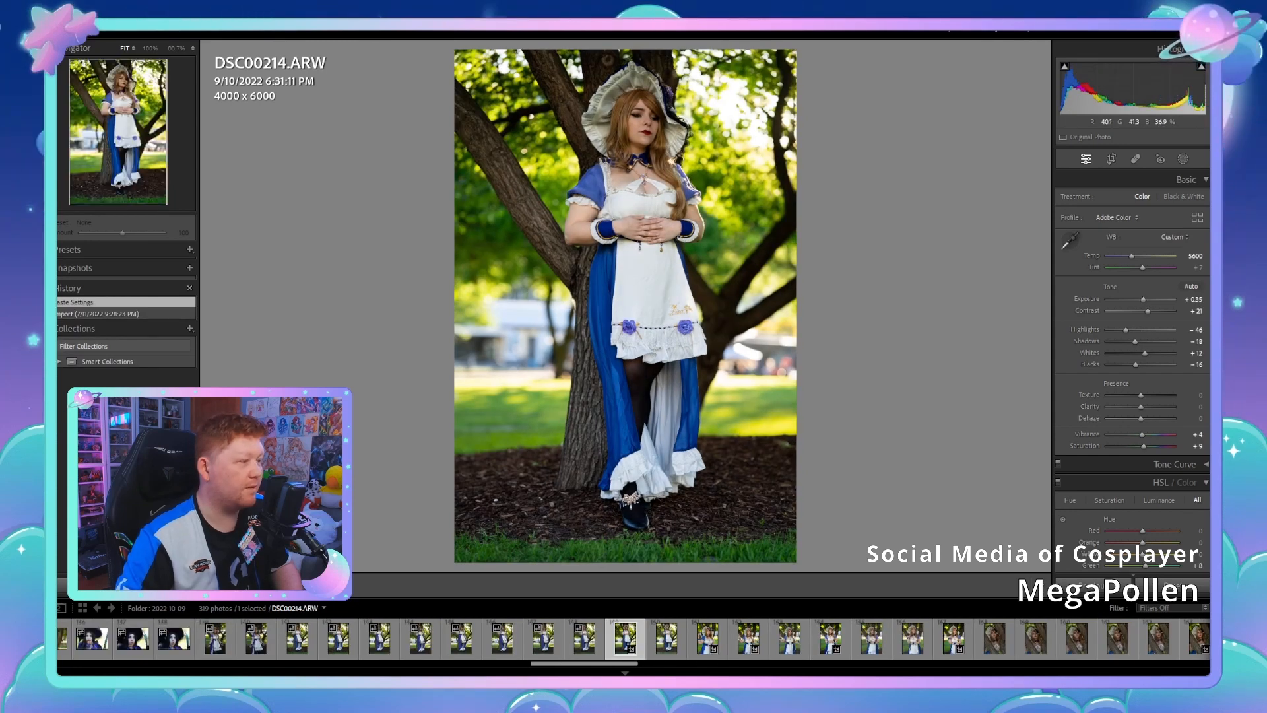
key("ctrl+alt+shift+e")
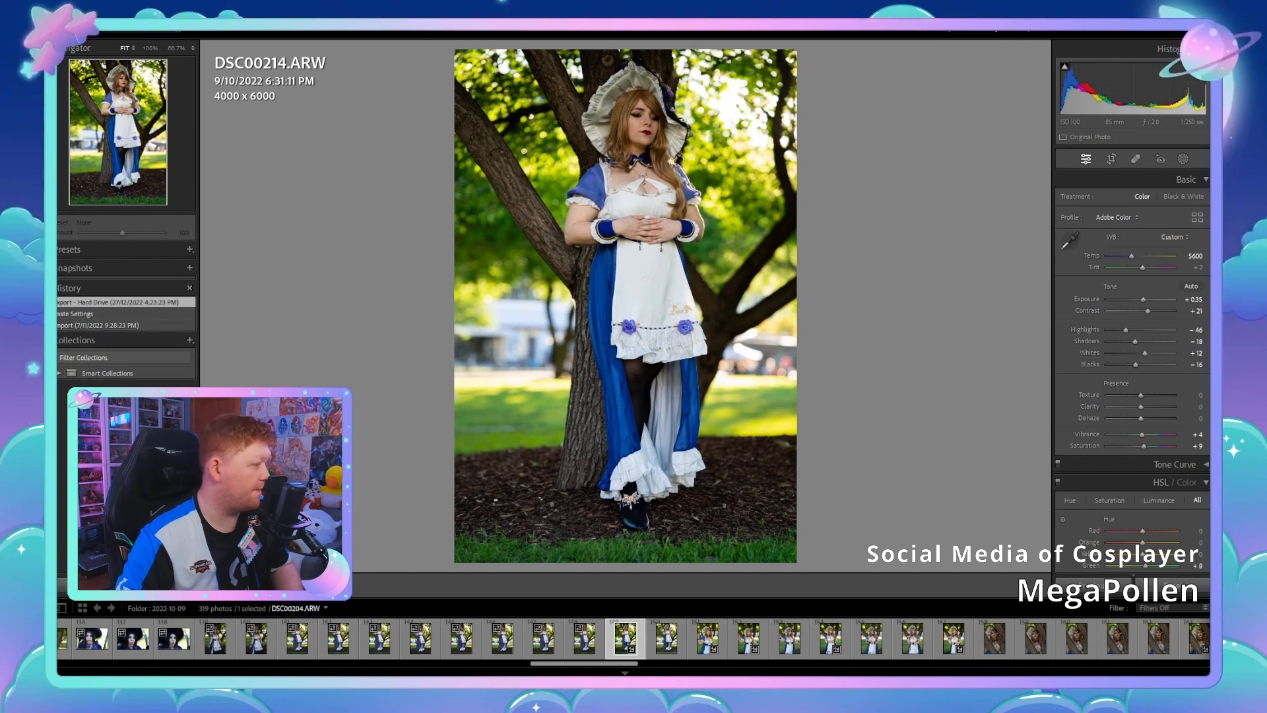
Step: Compare the neighbouring tree shots from DSC00213.ARW back to DSC00205.ARW to find the next pick
key("Left")
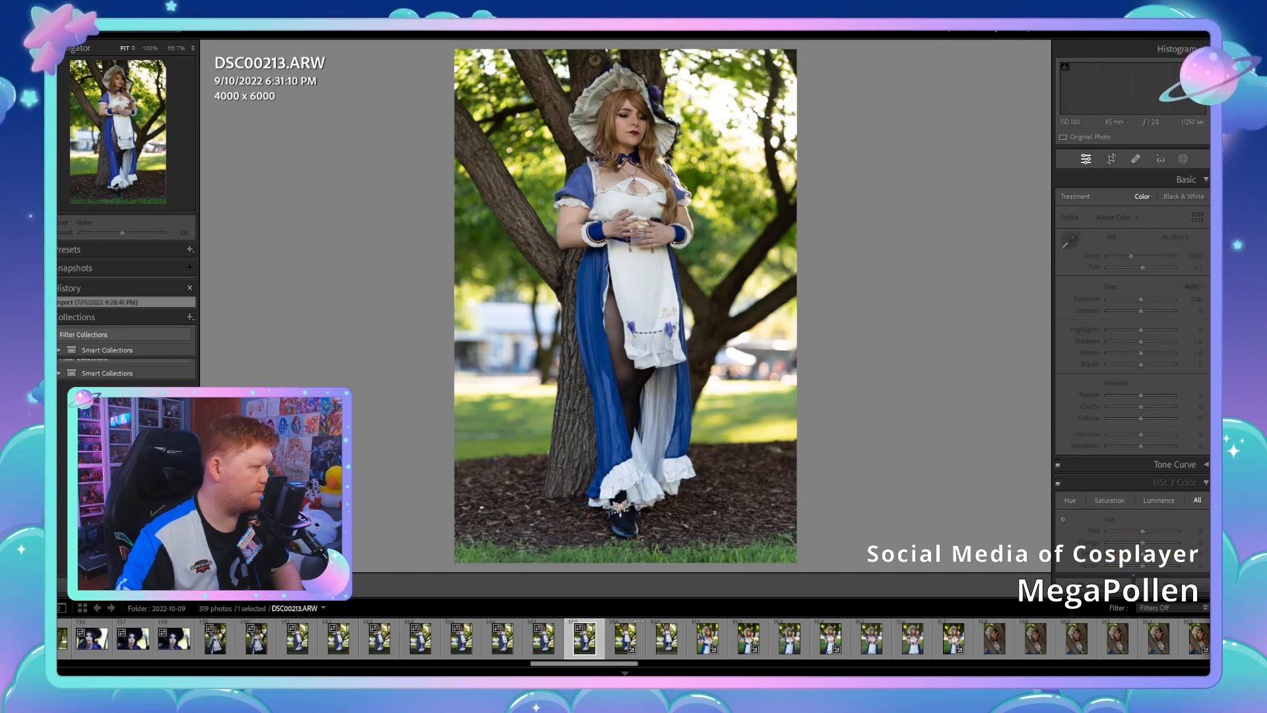
key("Left")
key("Left")
key("Left")
key("Left")
key("Left")
key("Left")
key("Left")
key("Left")
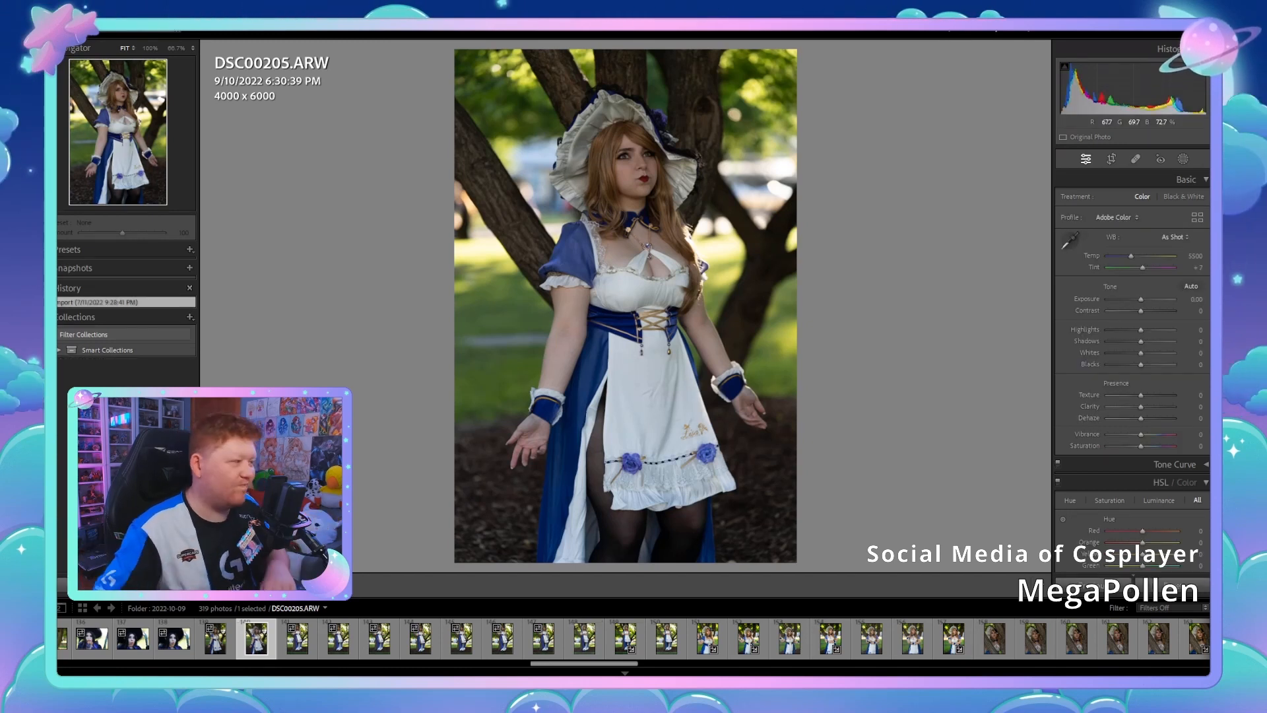
key("Right")
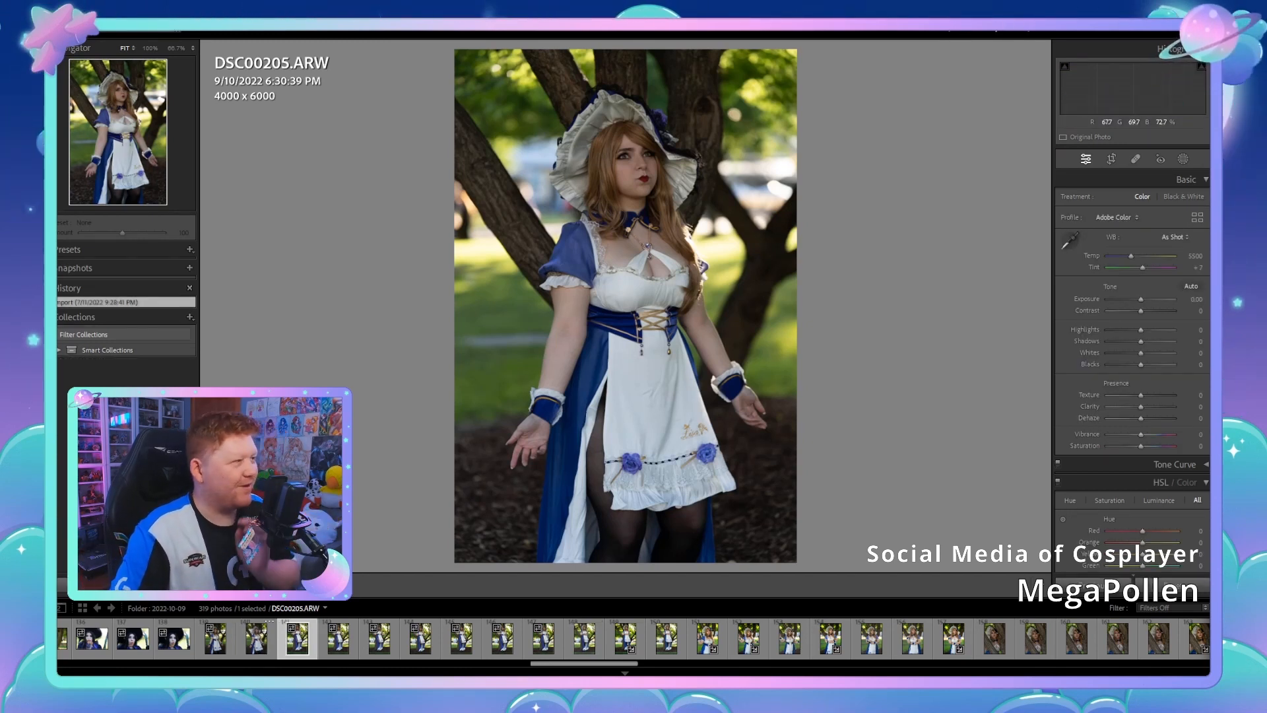
key("Right")
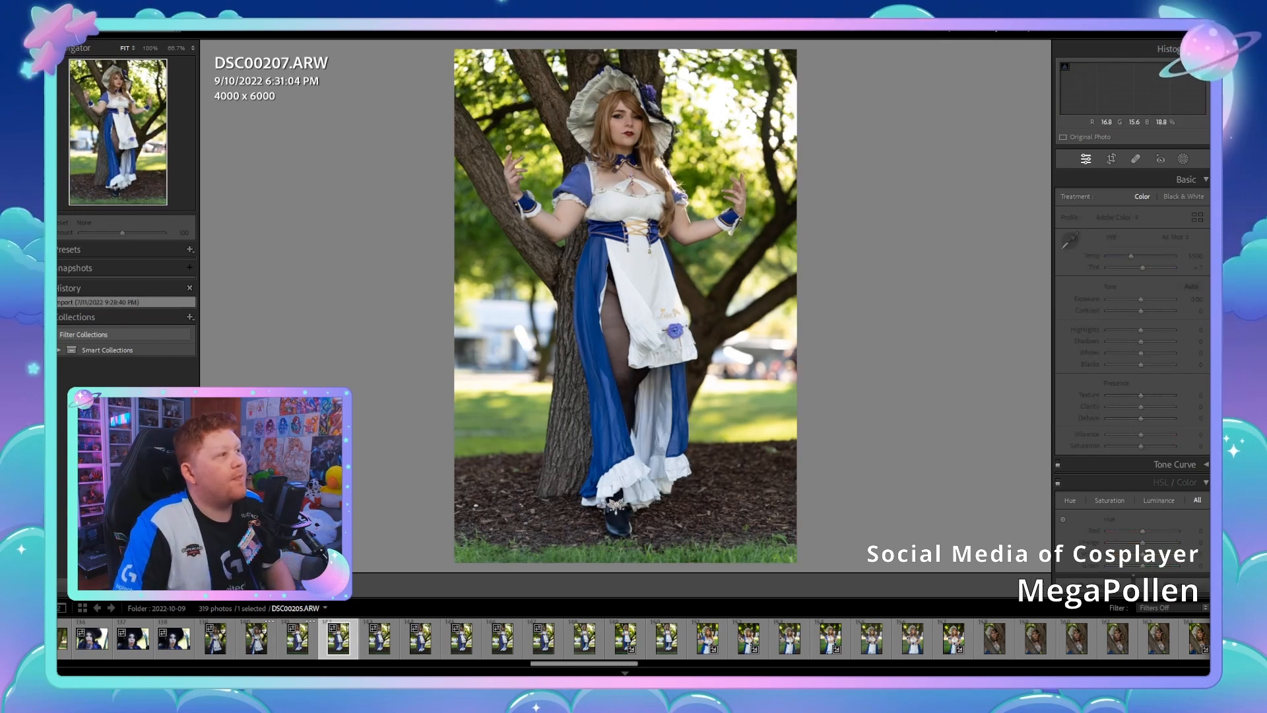
Step: Paste the copied develop settings onto DSC00206.ARW and enable its lens profile corrections and chromatic aberration removal
key("Left")
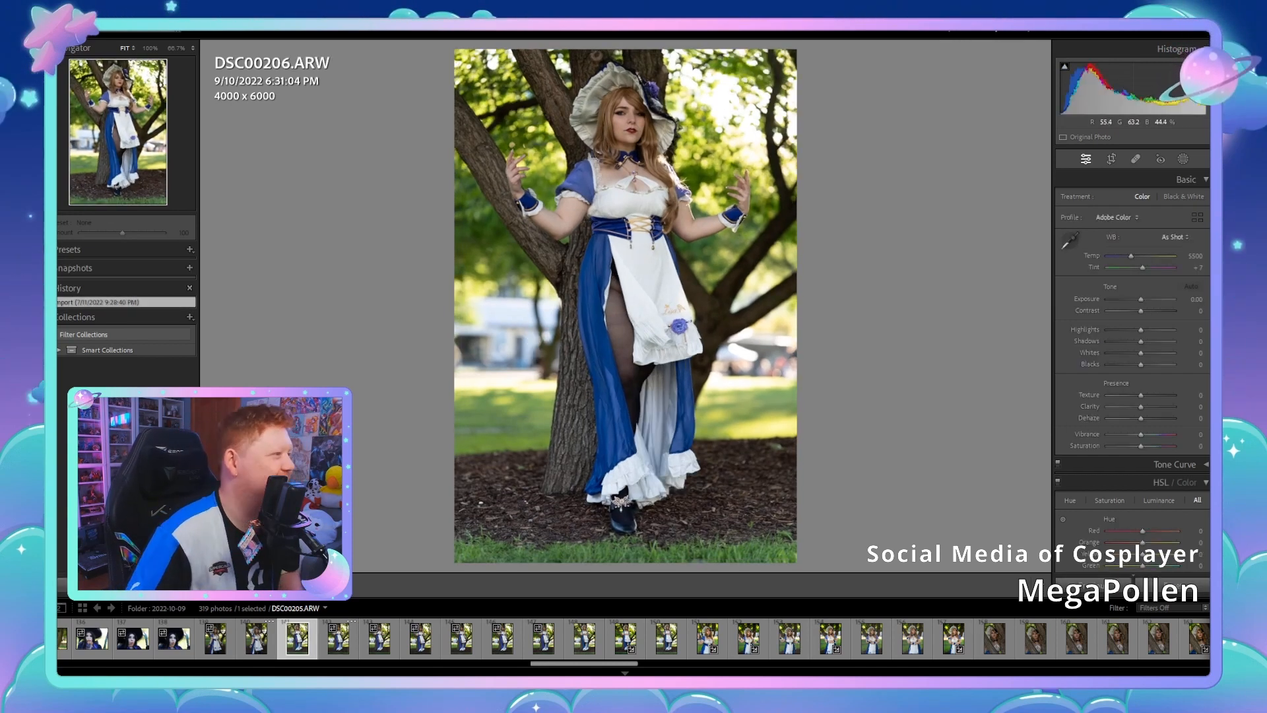
key("ctrl+shift+v")
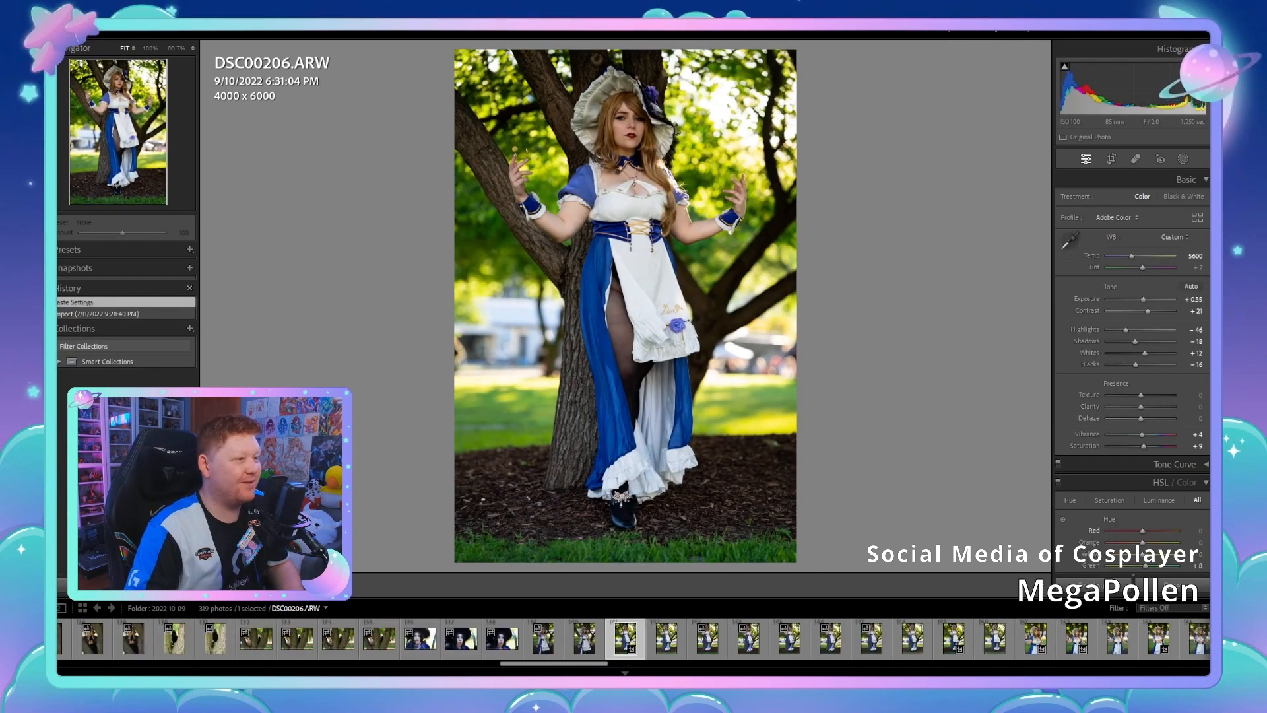
scroll(1132, 370, "down", 10)
left_click(1165, 504)
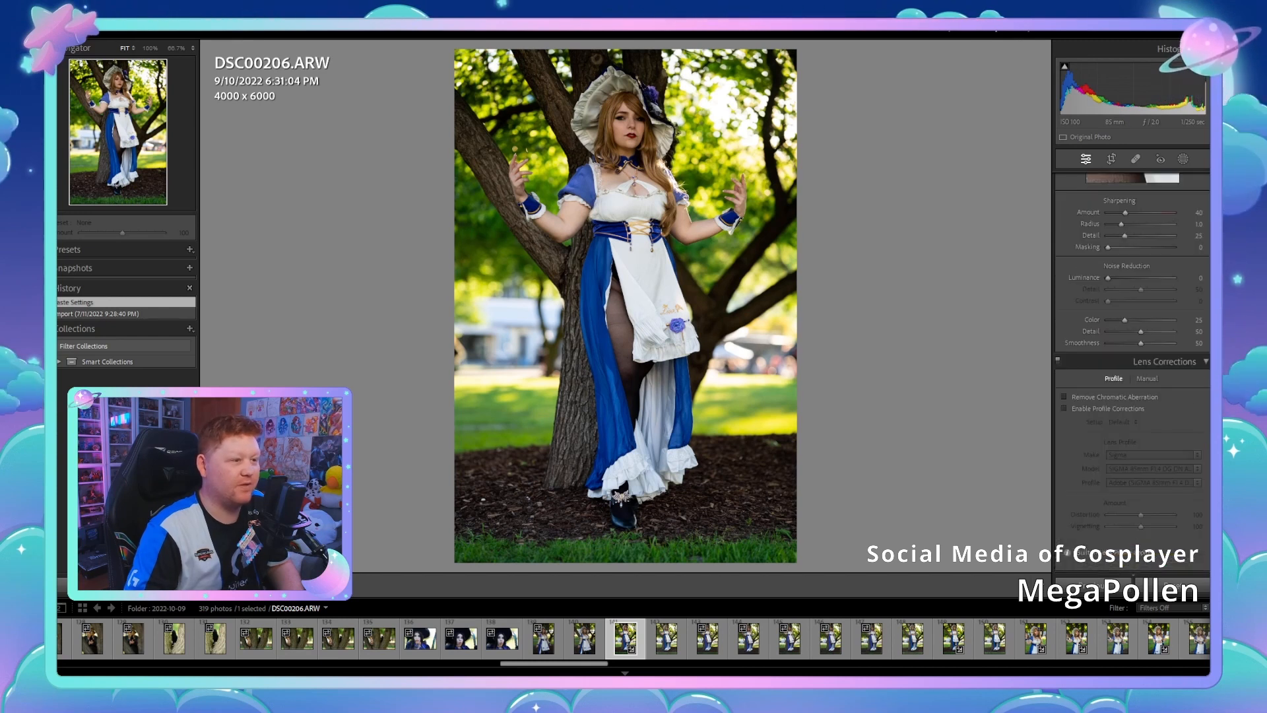
left_click(1065, 408)
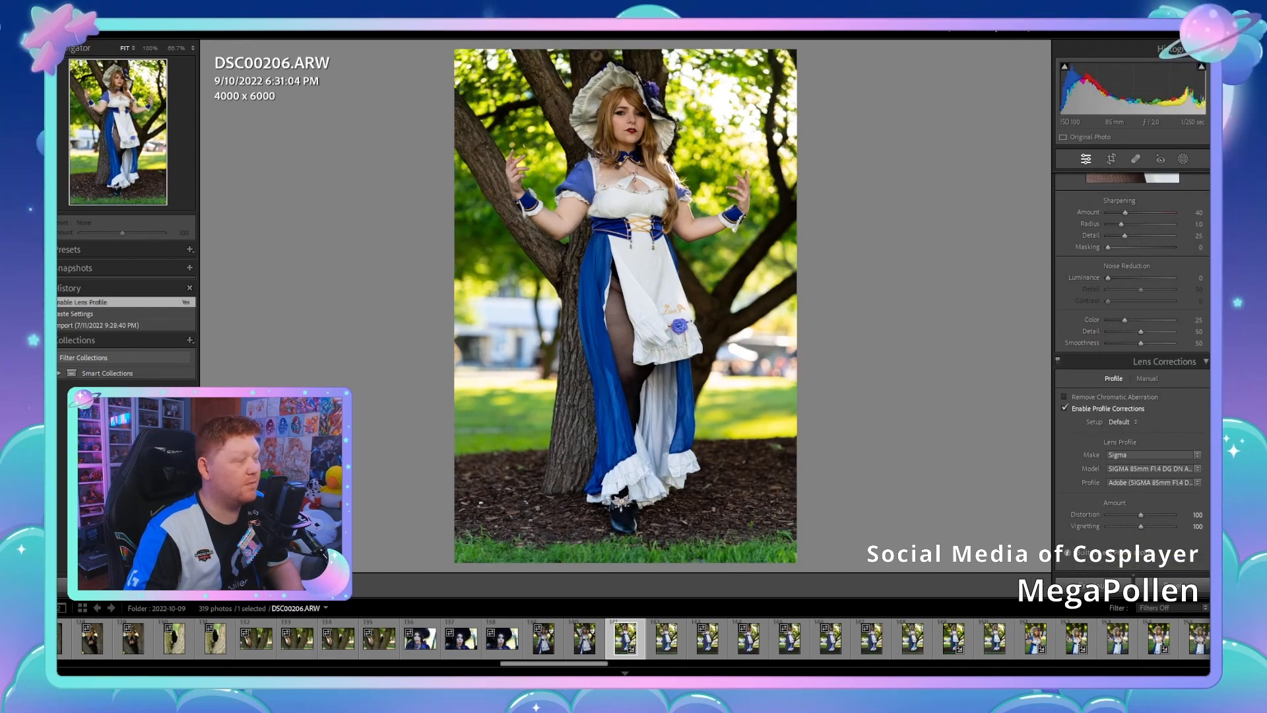
left_click(1064, 408)
left_click(1065, 408)
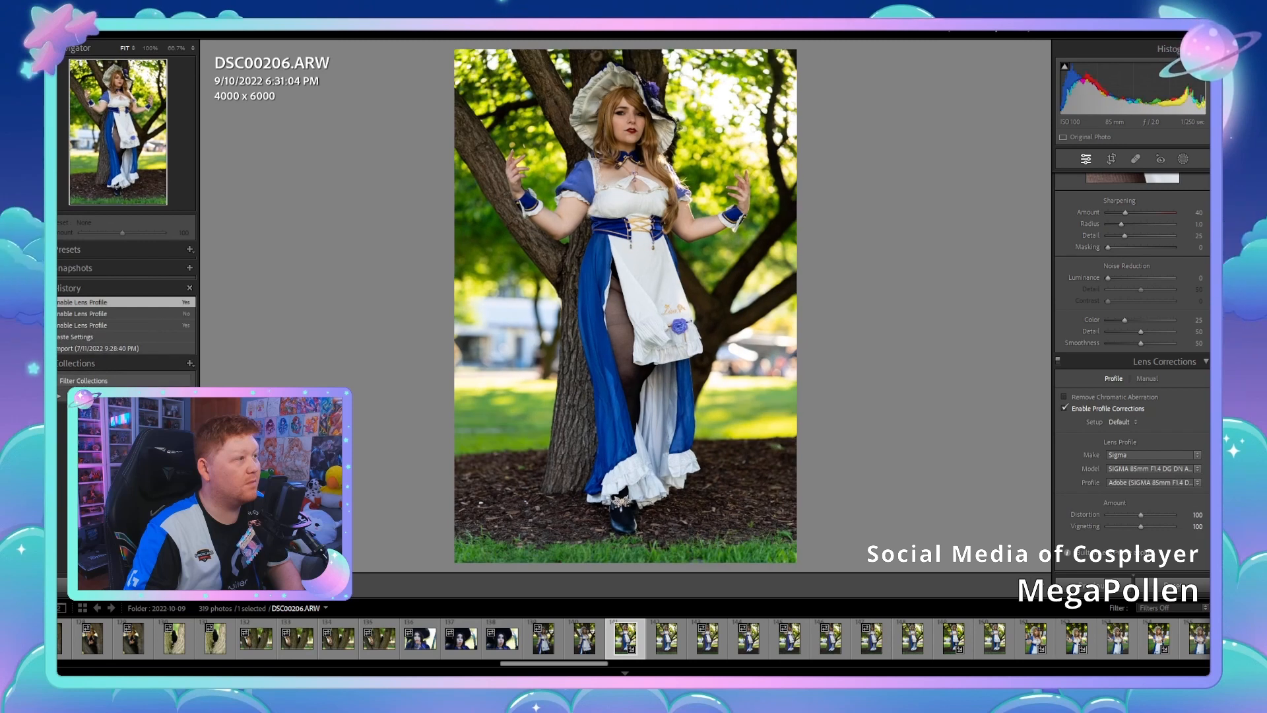
key("z")
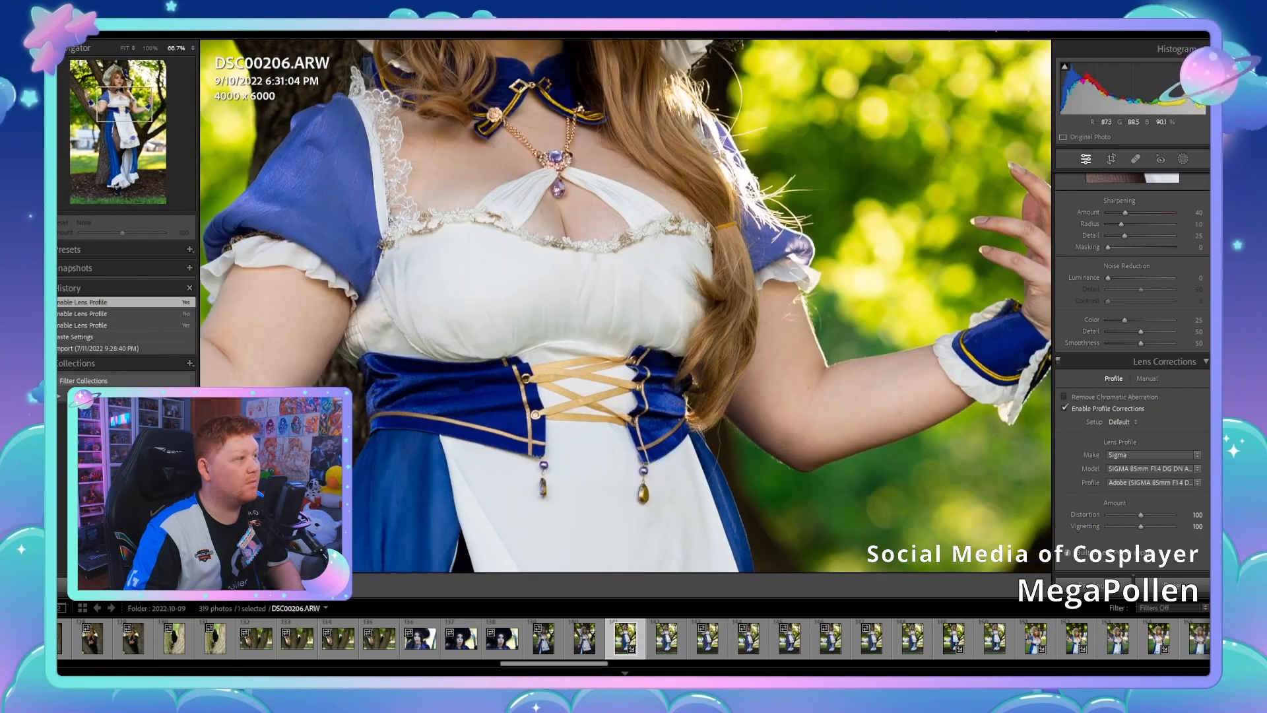
key("z")
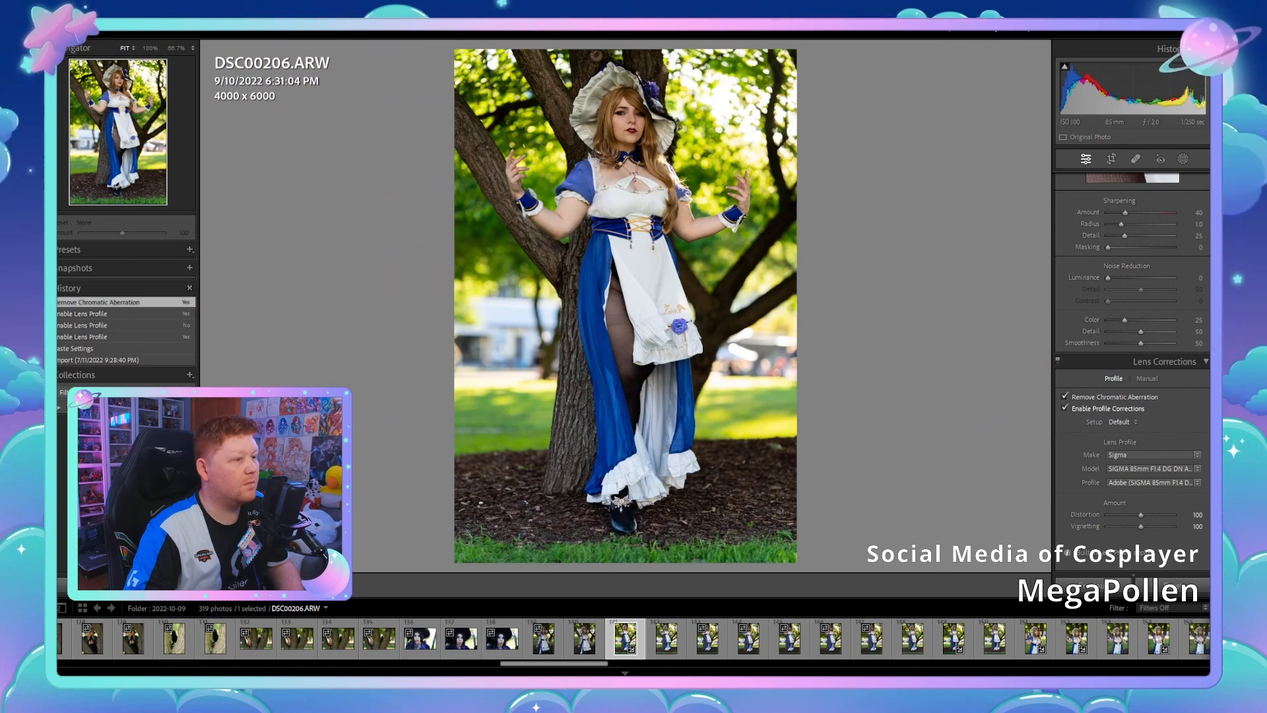
Step: Set the lens profile's distortion amount to 0 on DSC00206.ARW
left_click(1142, 515)
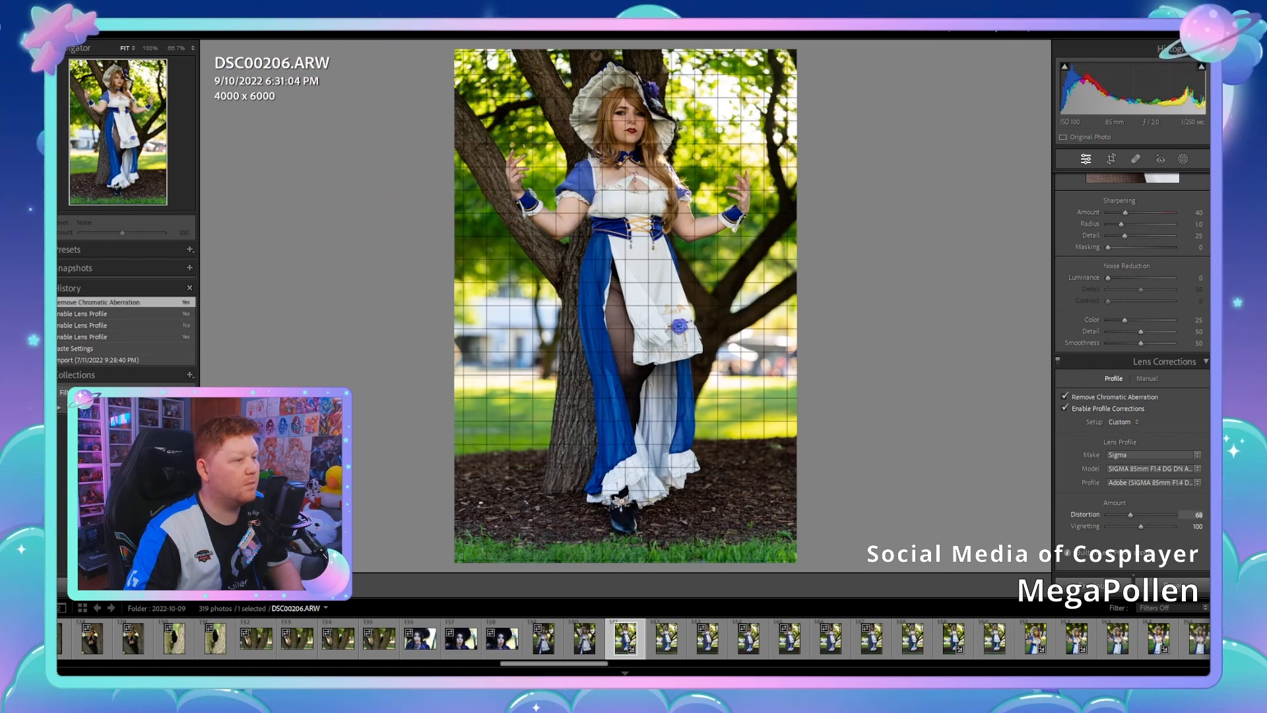
left_click_drag(1130, 515, 1109, 515)
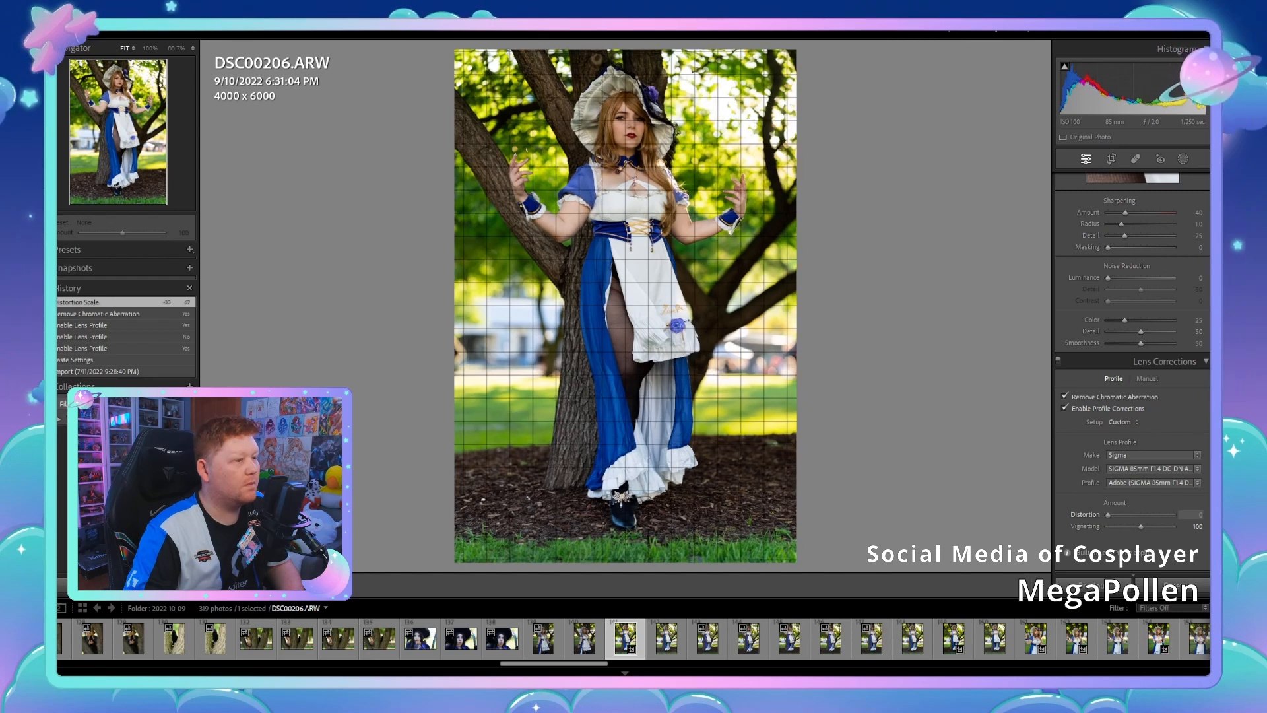
left_click_drag(1108, 515, 1108, 515)
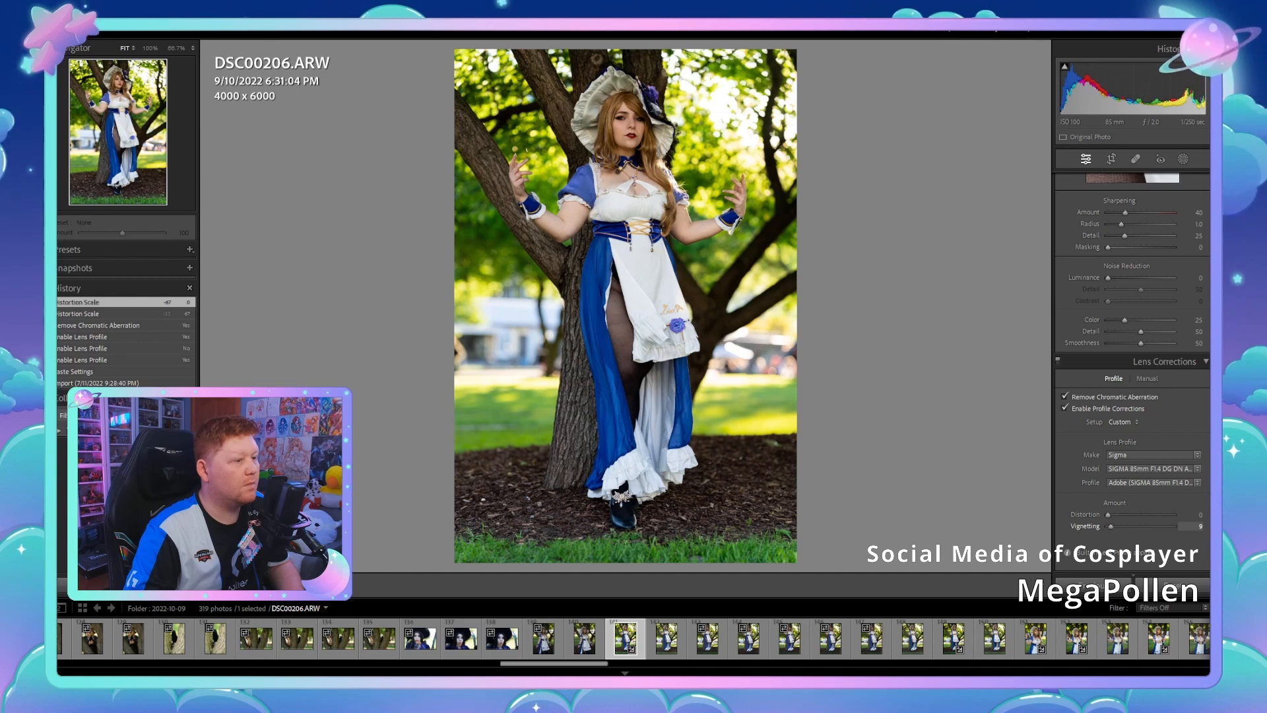
Step: Try the lens profile's vignetting amount at 0 and 200 on DSC00206.ARW and undo the changes
type("0")
key("Return")
type("200")
key("Return")
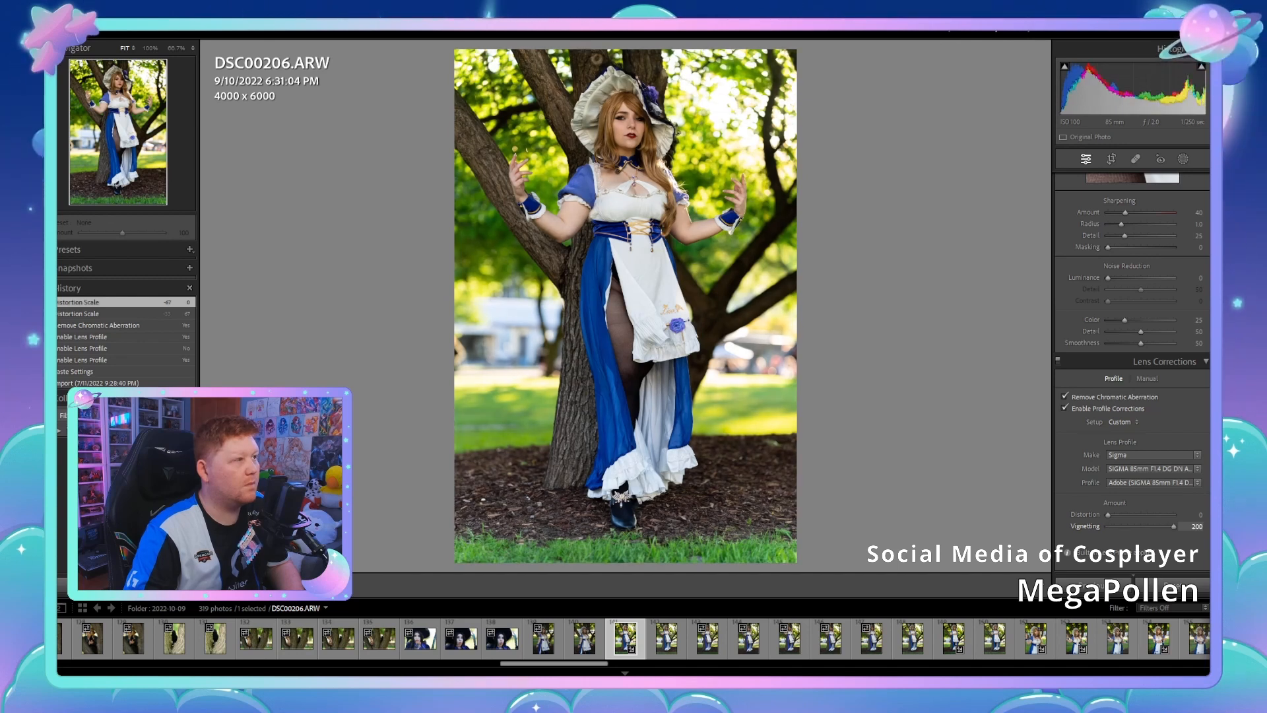
key("ctrl+z")
key("ctrl+z")
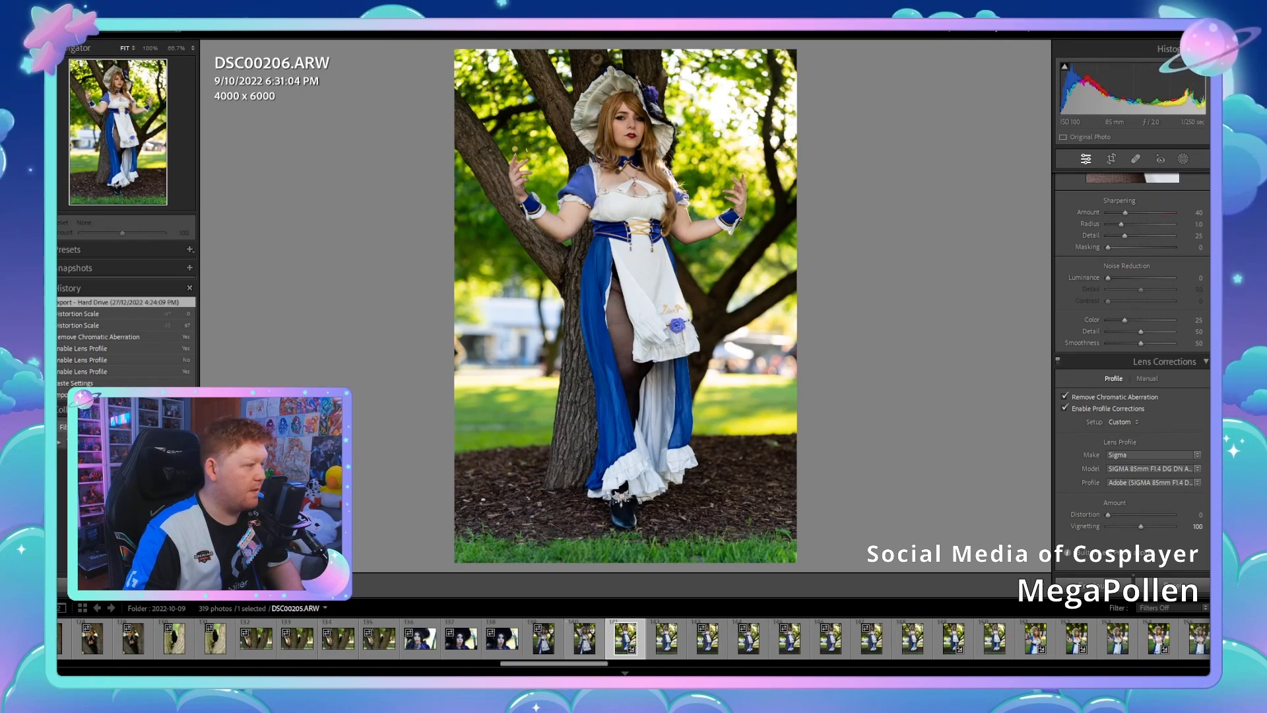
Step: Export DSC00206.ARW to the hard drive and compare full-length shots DSC00210.ARW, DSC00209.ARW and DSC00214.ARW
key("Left")
left_click(789, 638)
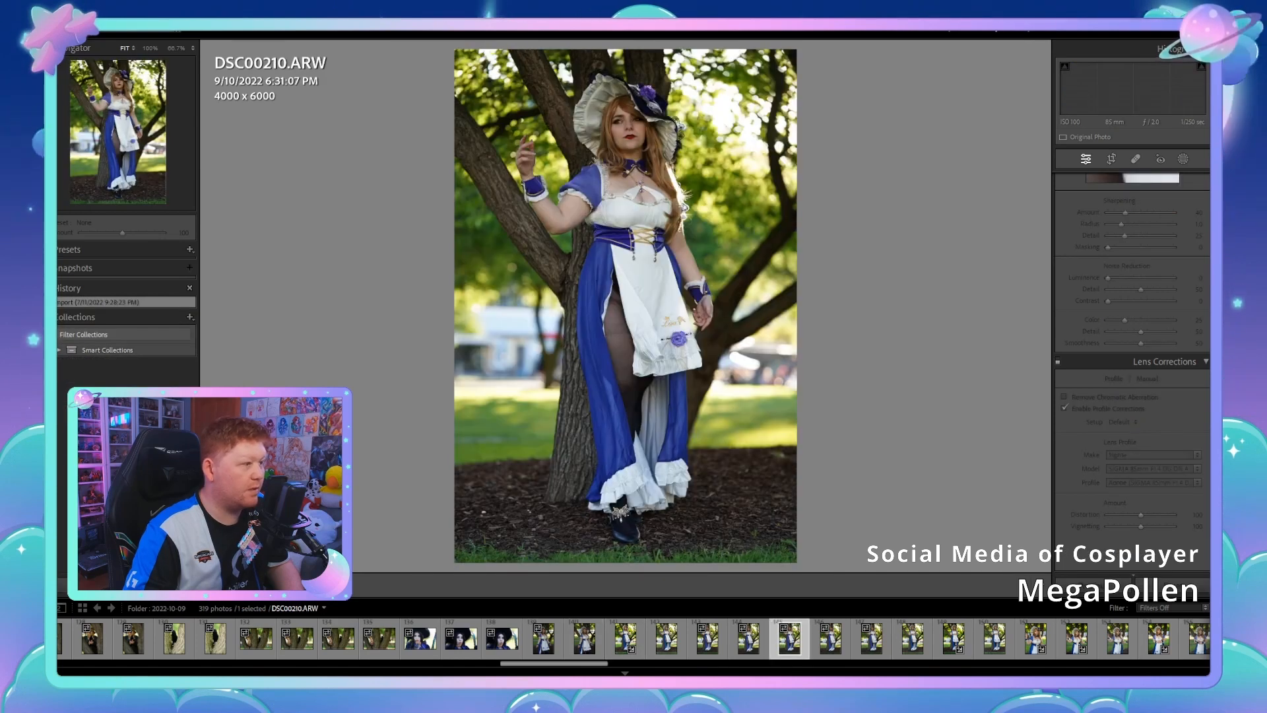
key("Left")
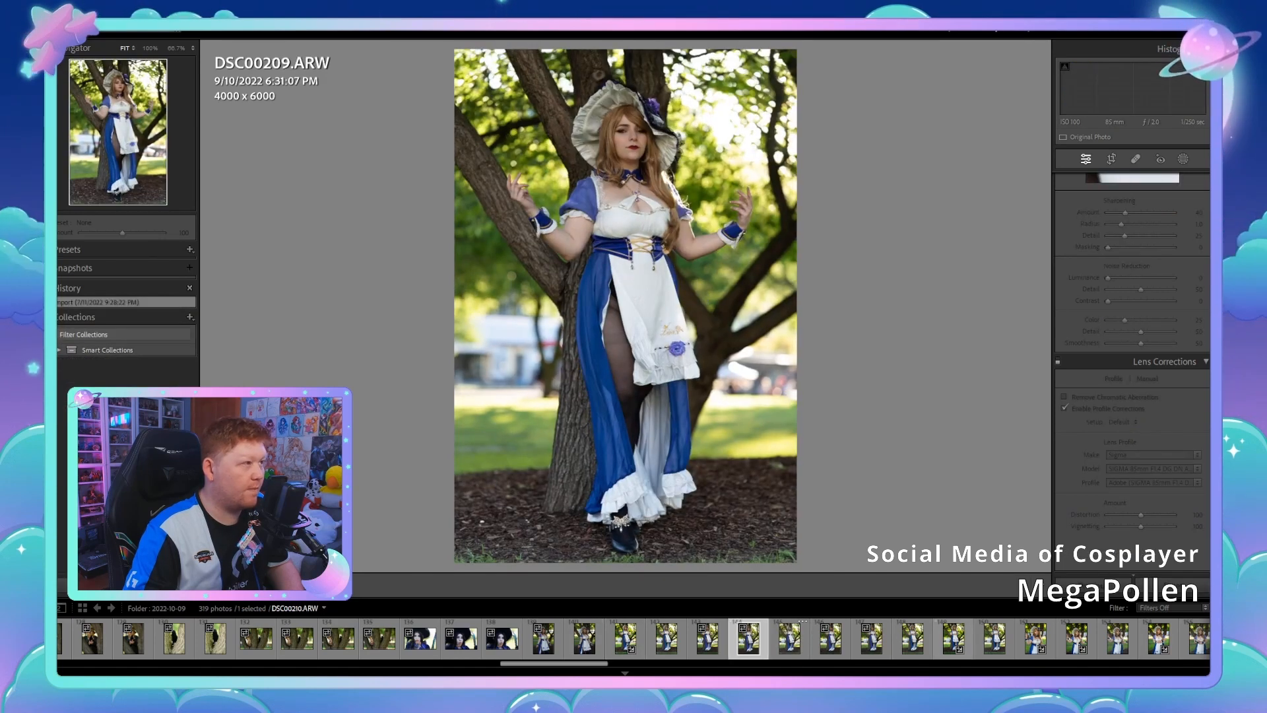
left_click(953, 638)
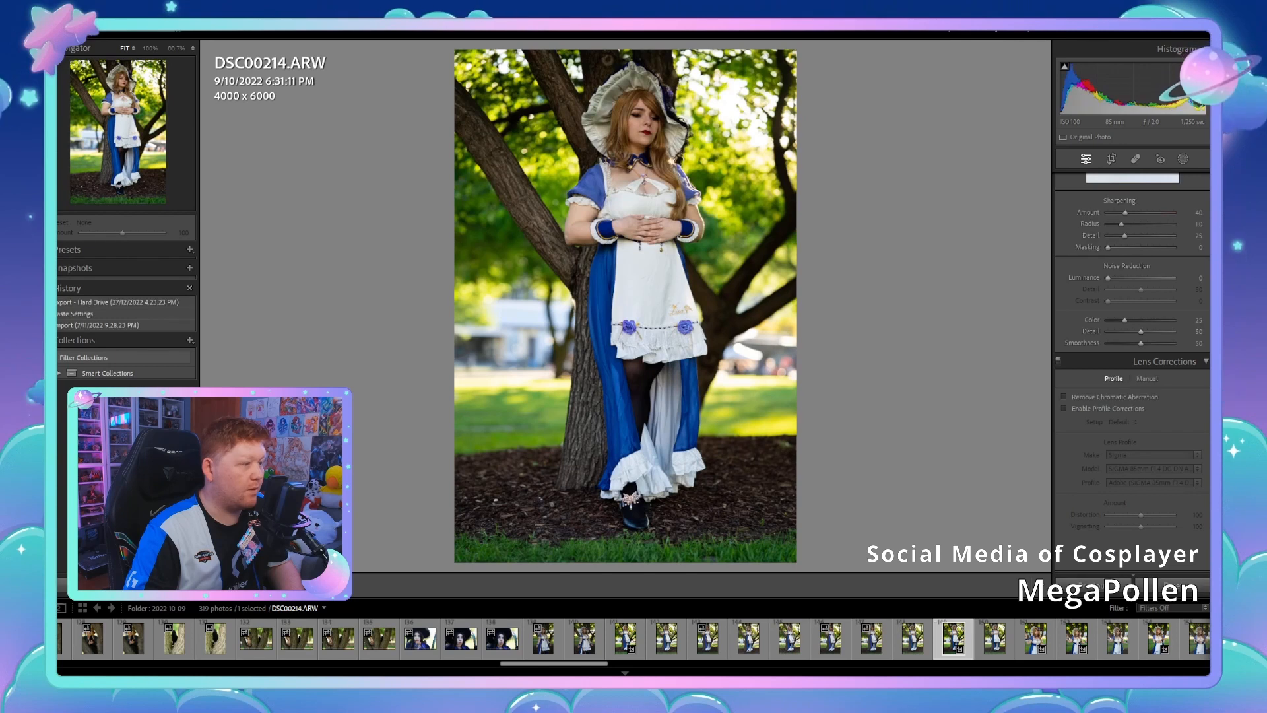
Step: Copy the develop settings of DSC00206.ARW, compare DSC00210.ARW with DSC00211.ARW and paste the settings onto DSC00211.ARW
left_click(625, 638)
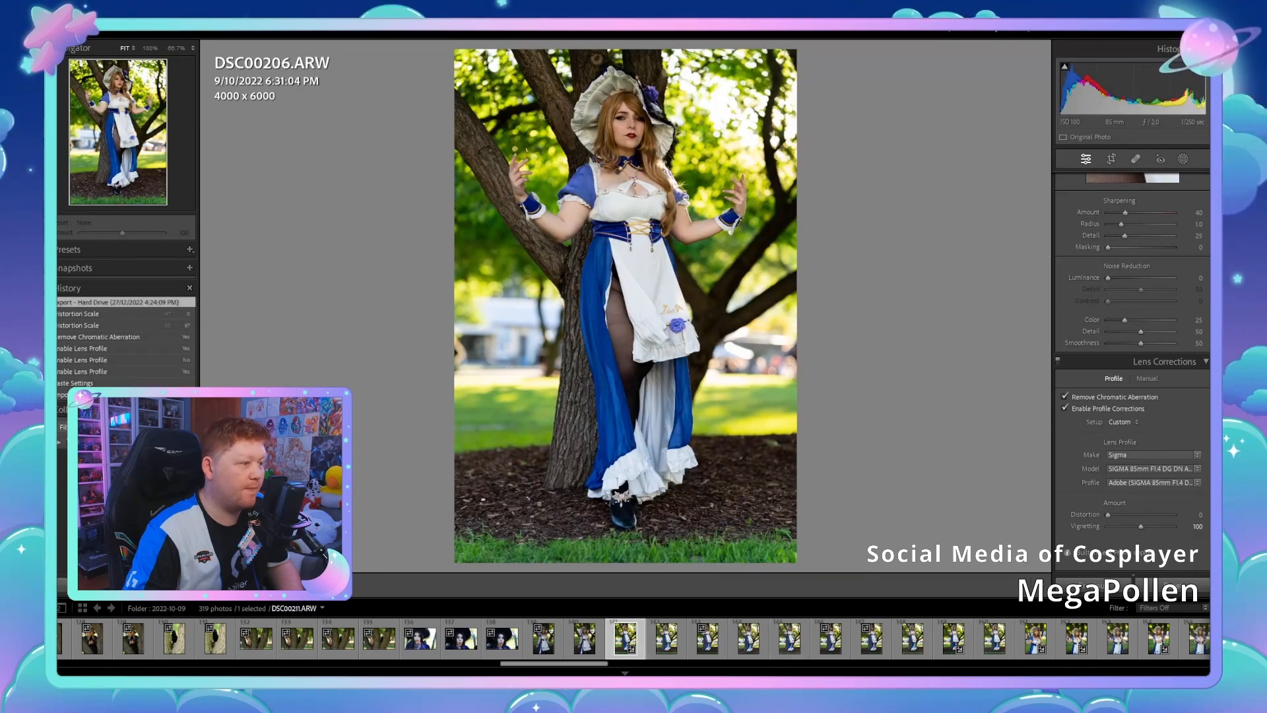
left_click(790, 638)
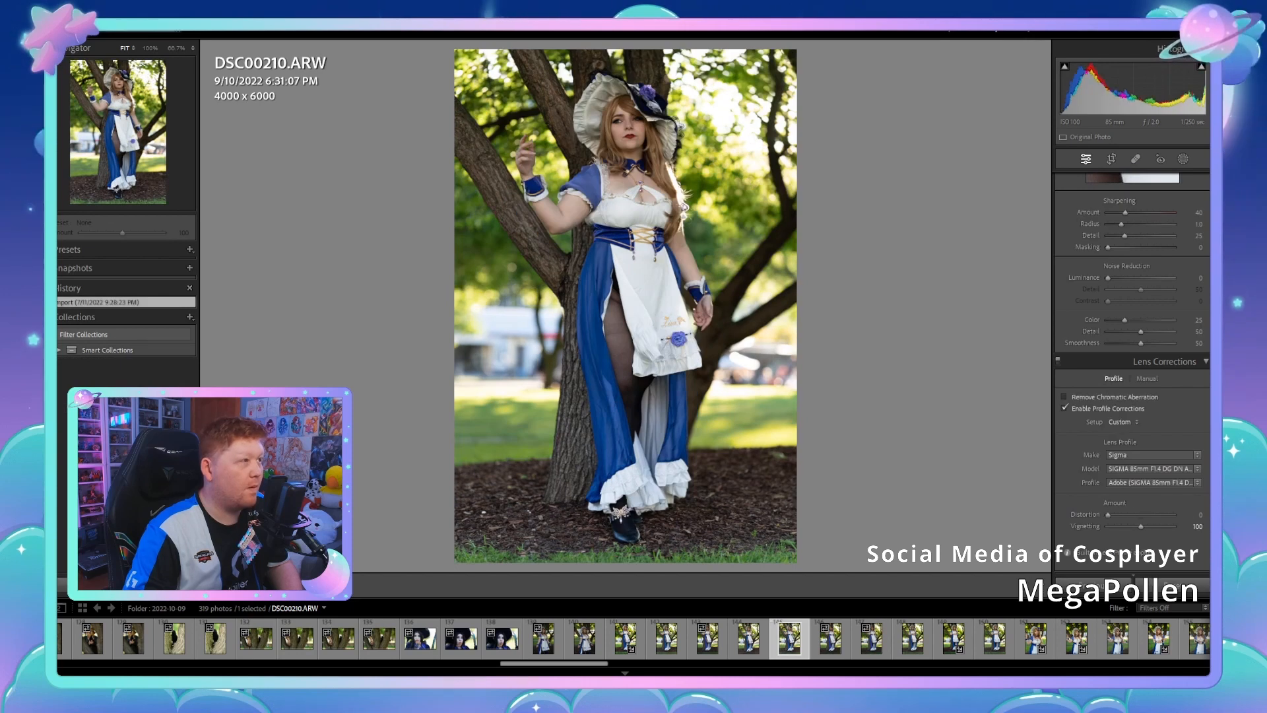
left_click(830, 638)
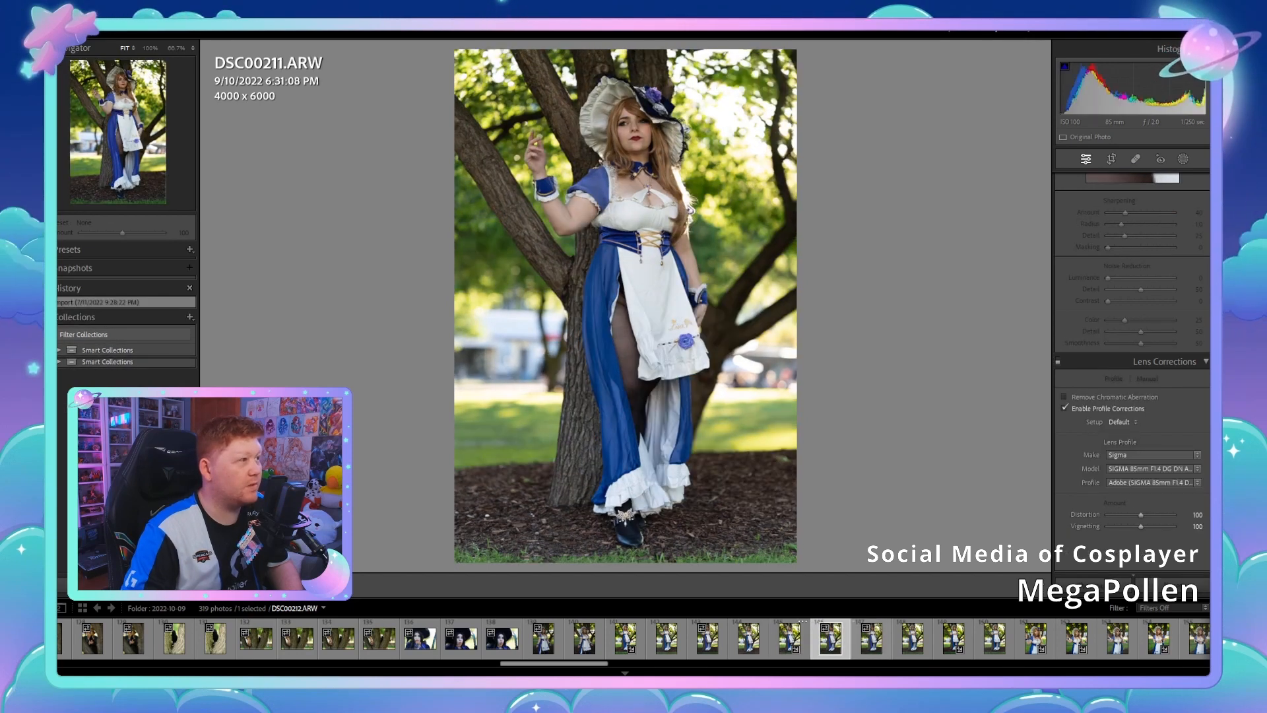
key("Left")
key("Right")
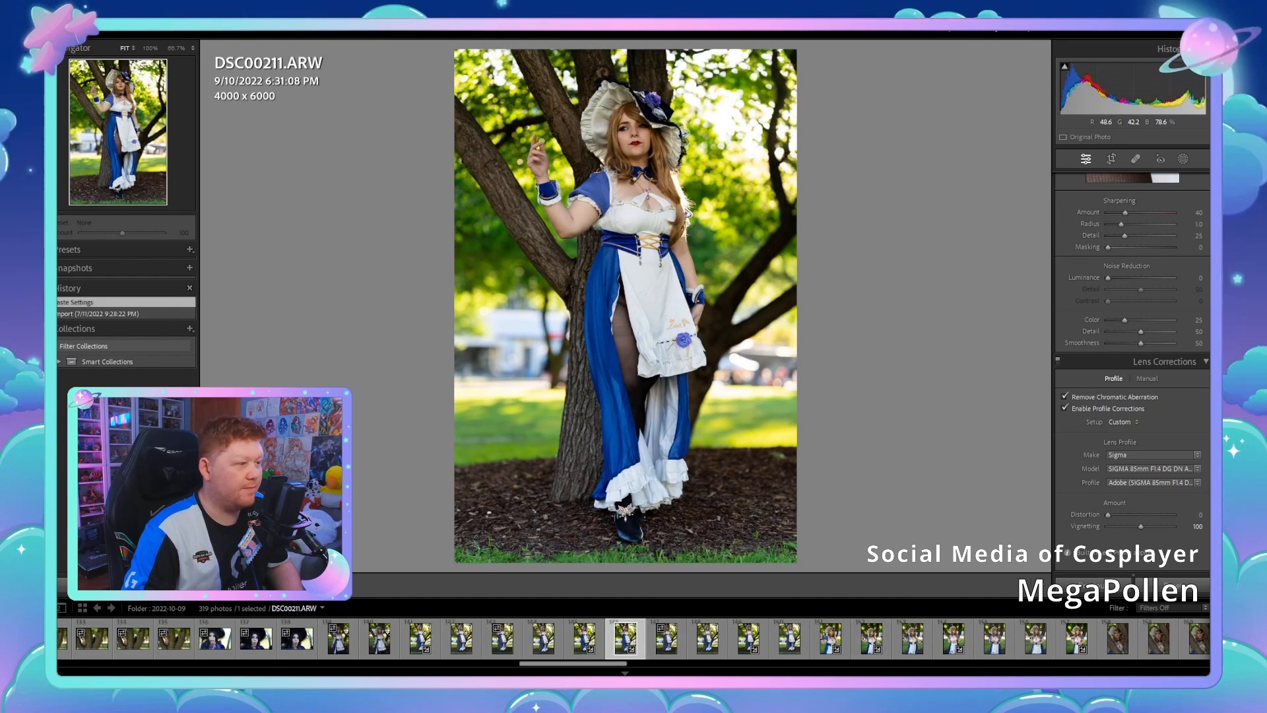
Step: Check DSC00212.ARW and look through the earlier photos in the folder for the next shots to edit
left_click(666, 638)
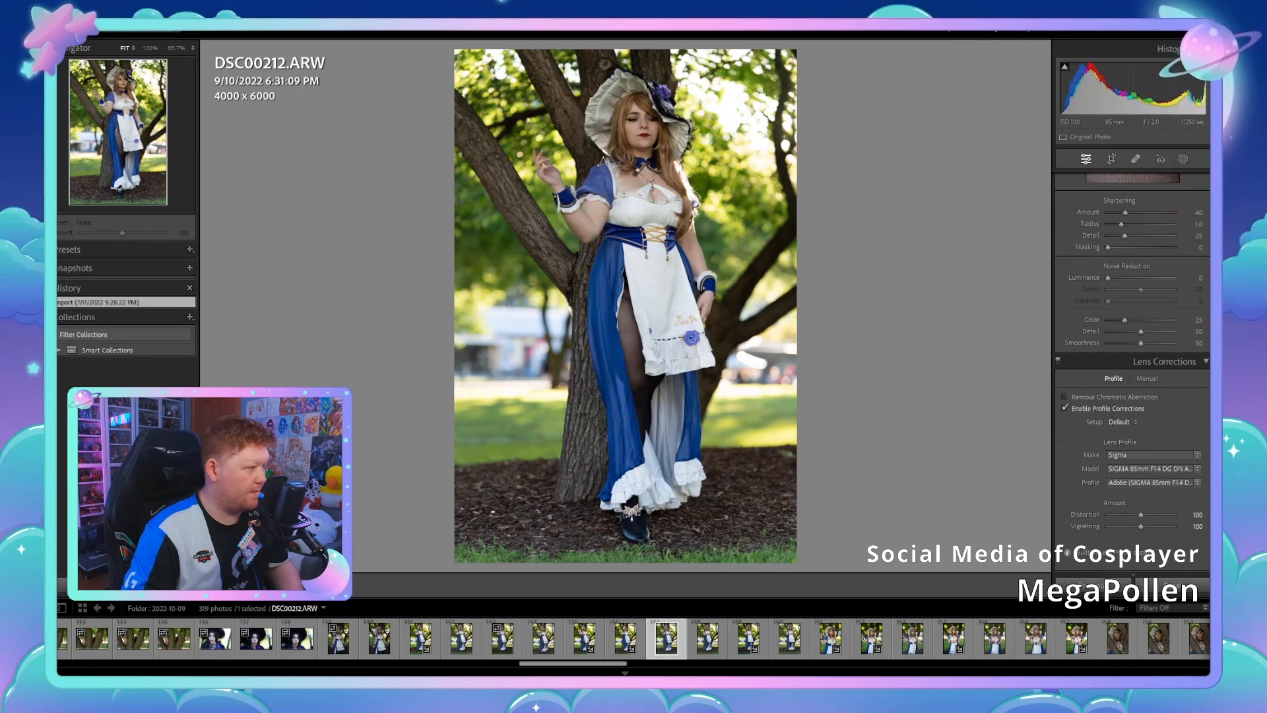
scroll(633, 639, "left", 5)
scroll(634, 638, "left", 20)
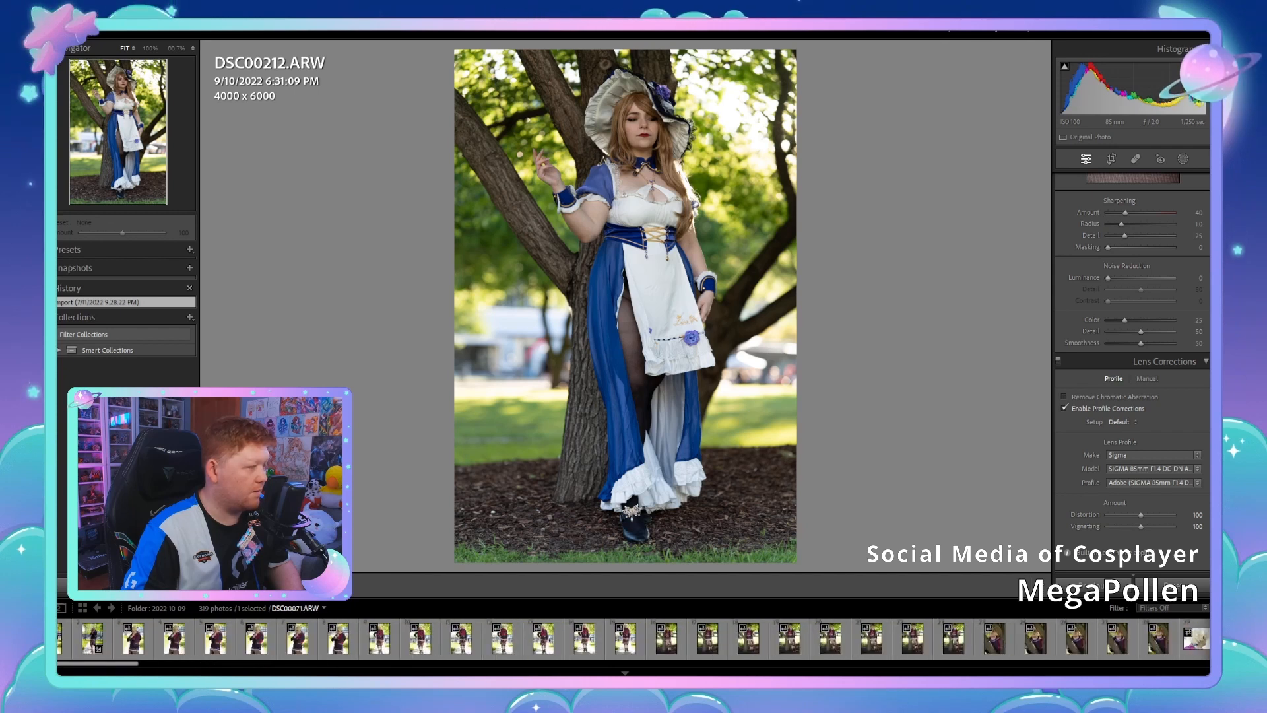
scroll(633, 639, "right", 15)
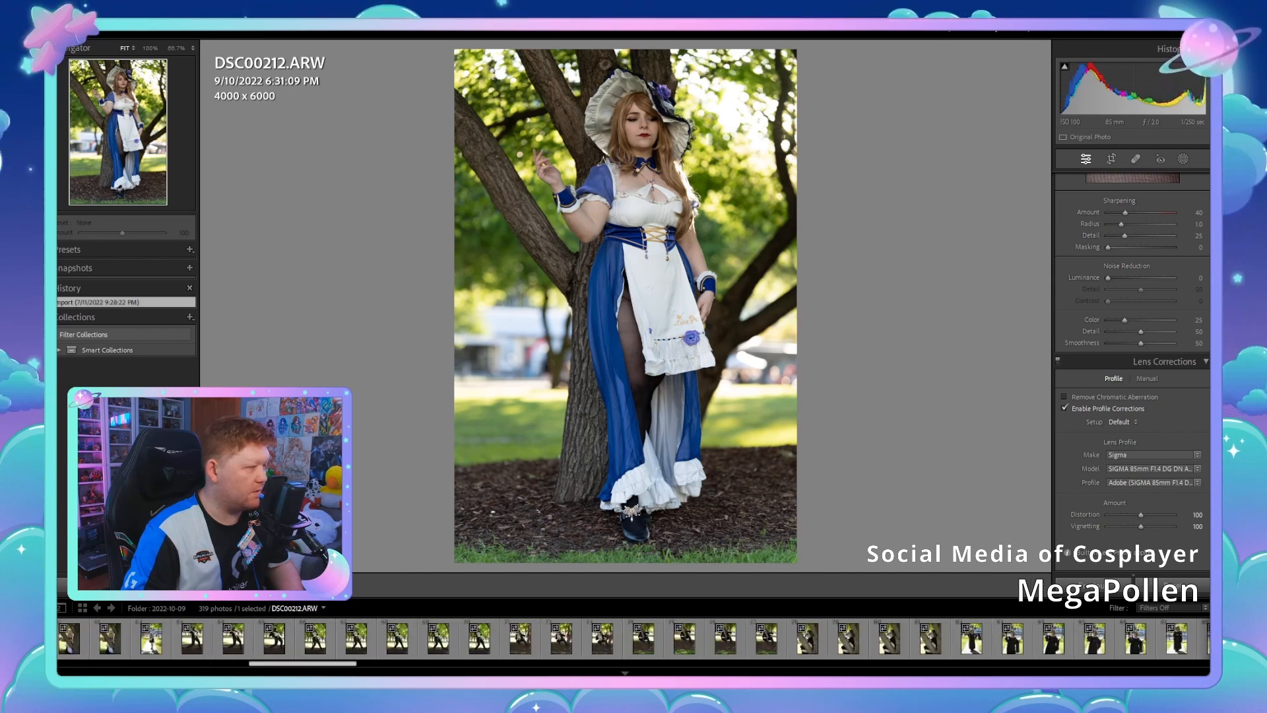